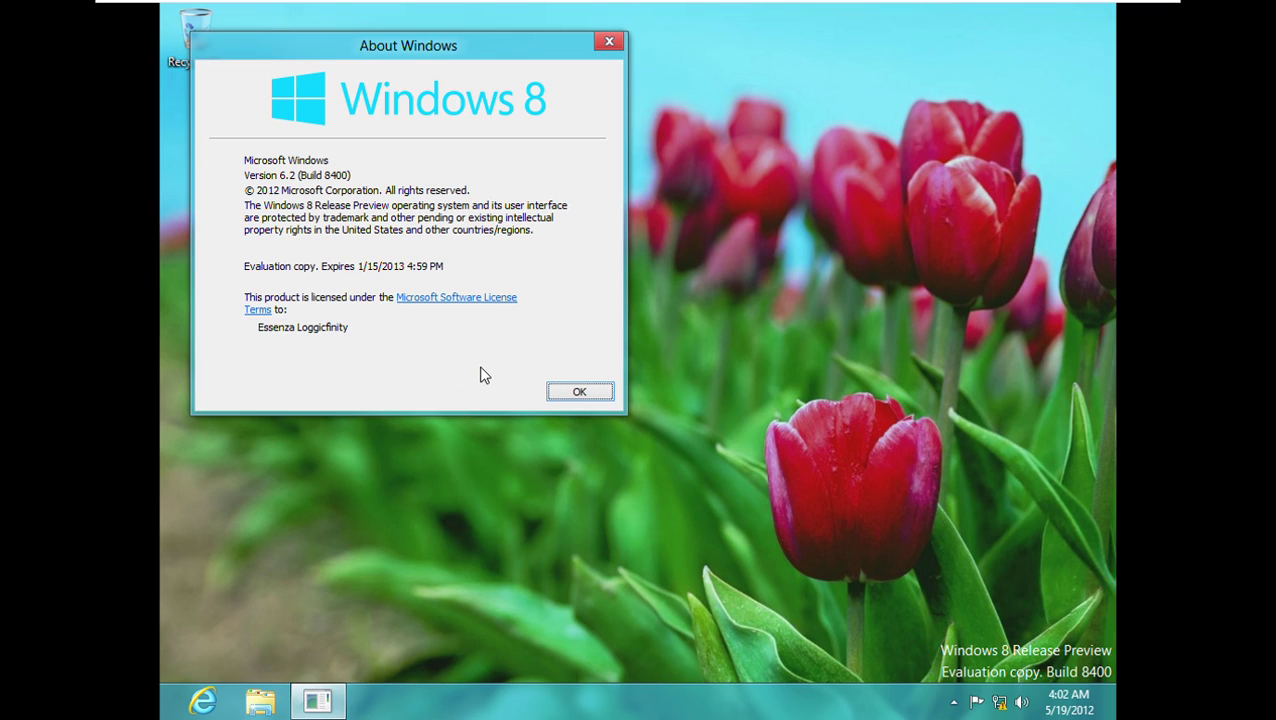
Close the About Windows dialog and open the desktop gadget gallery
{"action": "key", "text": "Return"}
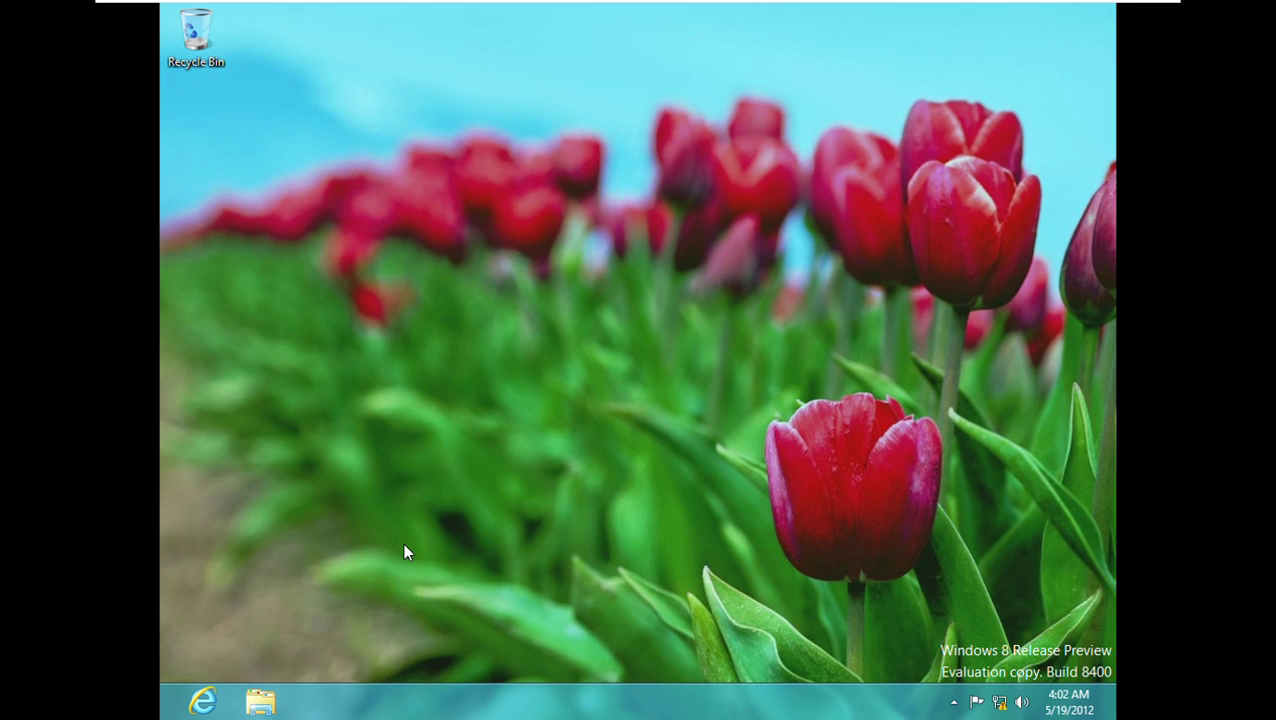
{"action": "key", "text": "super+c"}
{"action": "right_click", "coordinate": [730, 403]}
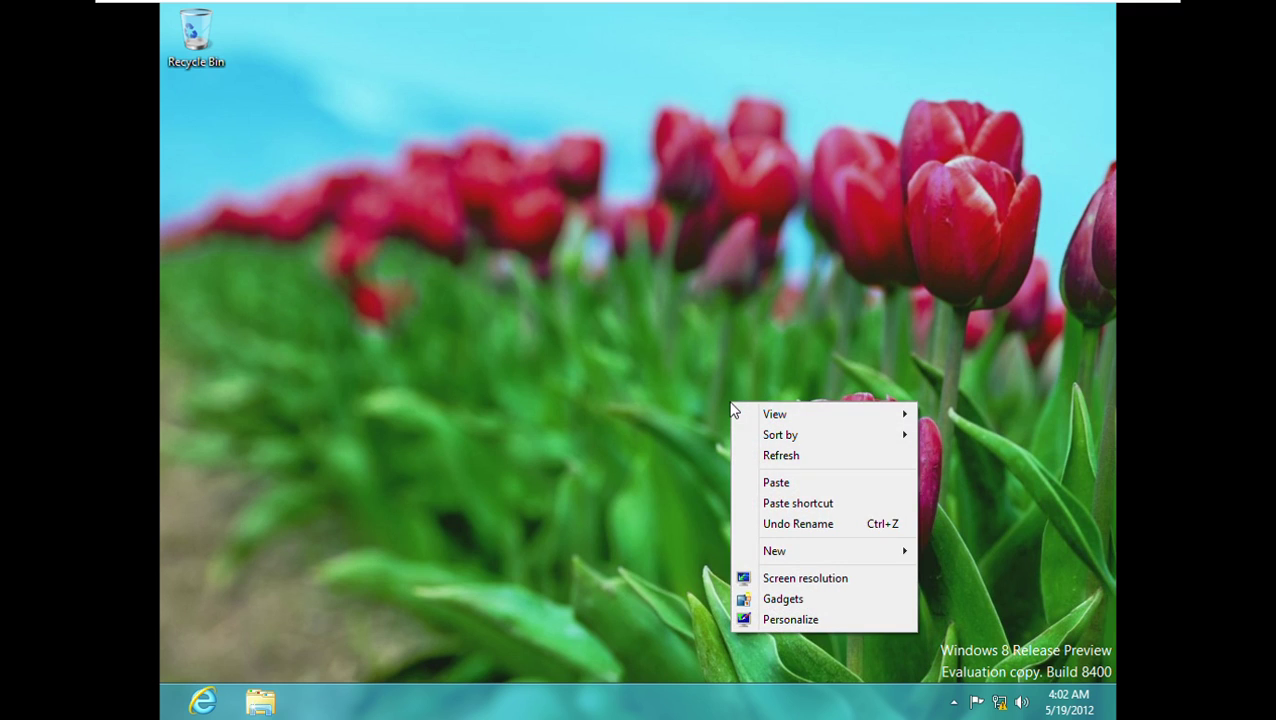
{"action": "left_click", "coordinate": [792, 600]}
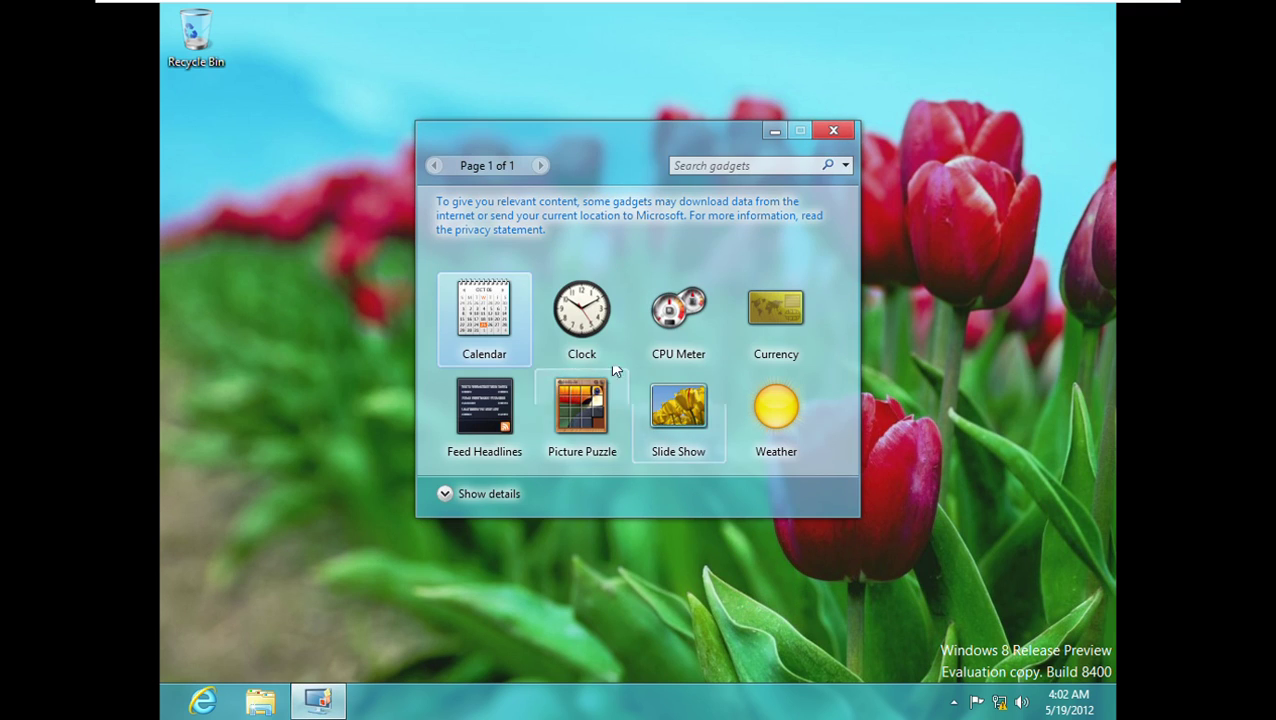
{"action": "left_click_drag", "start_coordinate": [477, 315], "coordinate": [746, 361]}
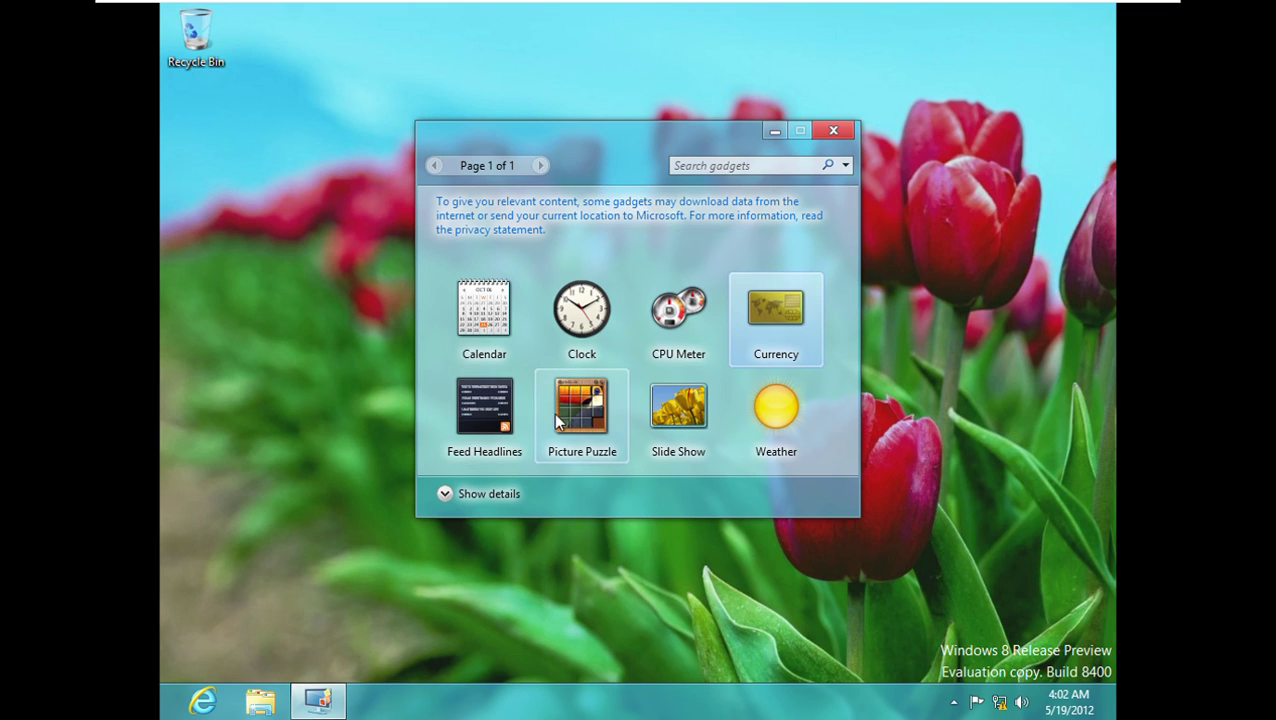
{"action": "left_click_drag", "start_coordinate": [470, 405], "coordinate": [750, 427]}
Place the Calendar gadget on the desktop, reposition it beside the gallery, and remove it
{"action": "left_click_drag", "start_coordinate": [484, 315], "coordinate": [1058, 183]}
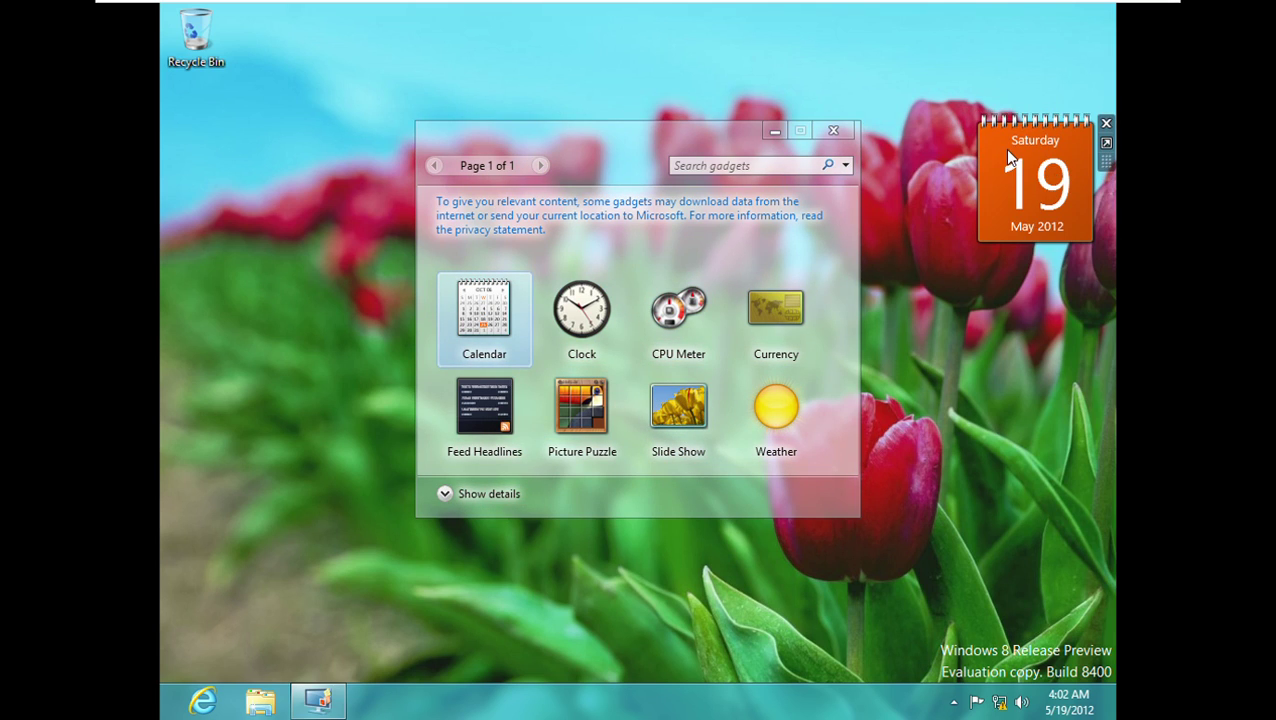
{"action": "left_click_drag", "start_coordinate": [1006, 151], "coordinate": [975, 283]}
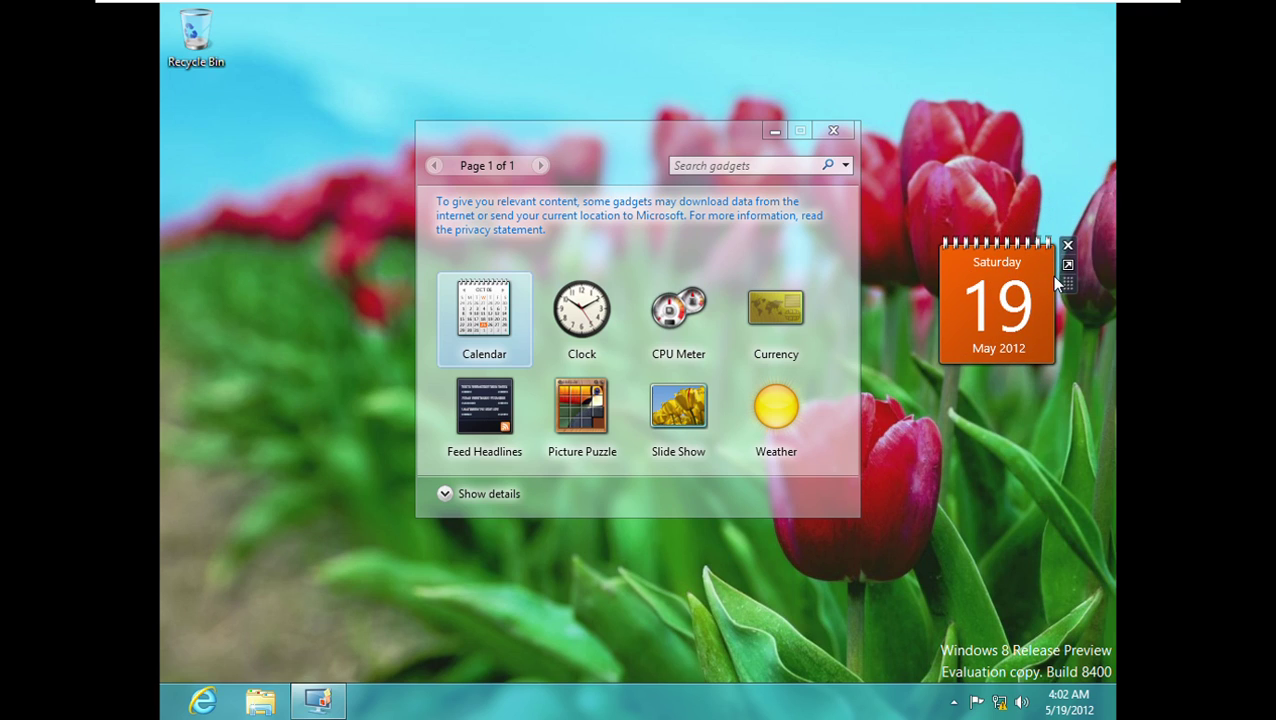
{"action": "left_click", "coordinate": [1067, 245]}
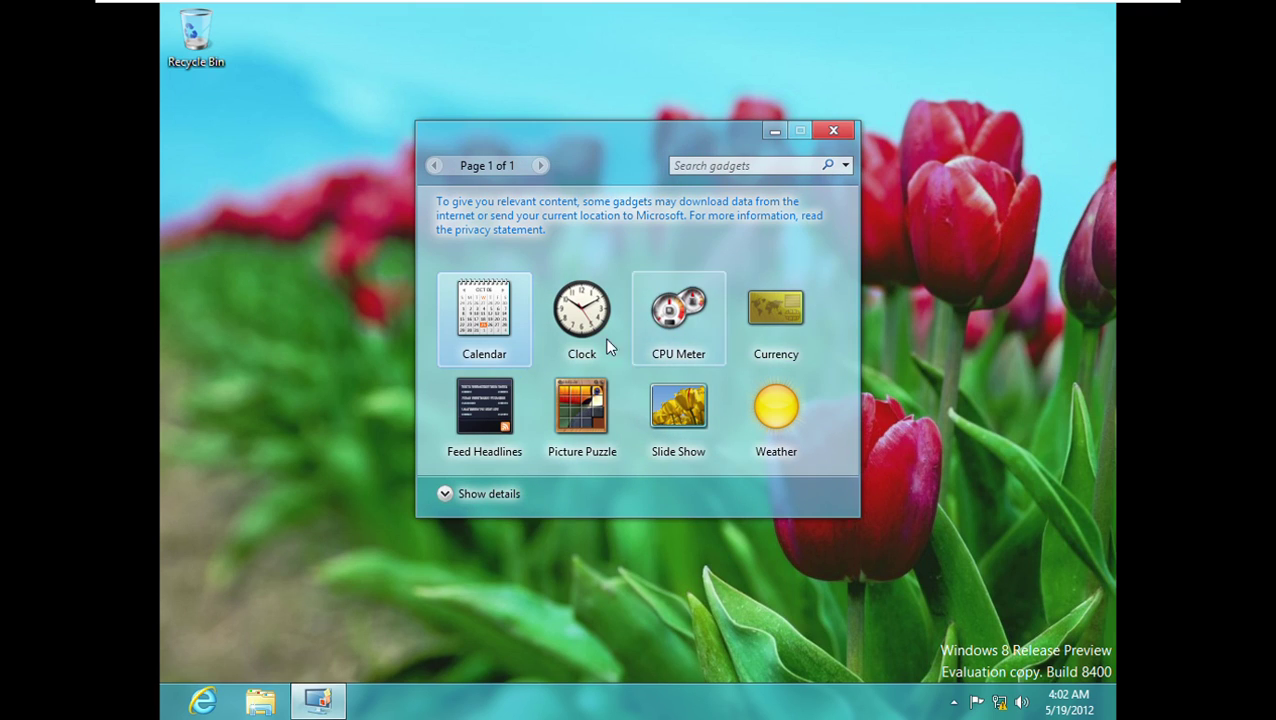
Place the Clock gadget on the desktop beside the gallery and open its options
{"action": "left_click", "coordinate": [565, 347]}
{"action": "left_click_drag", "start_coordinate": [565, 347], "coordinate": [320, 335]}
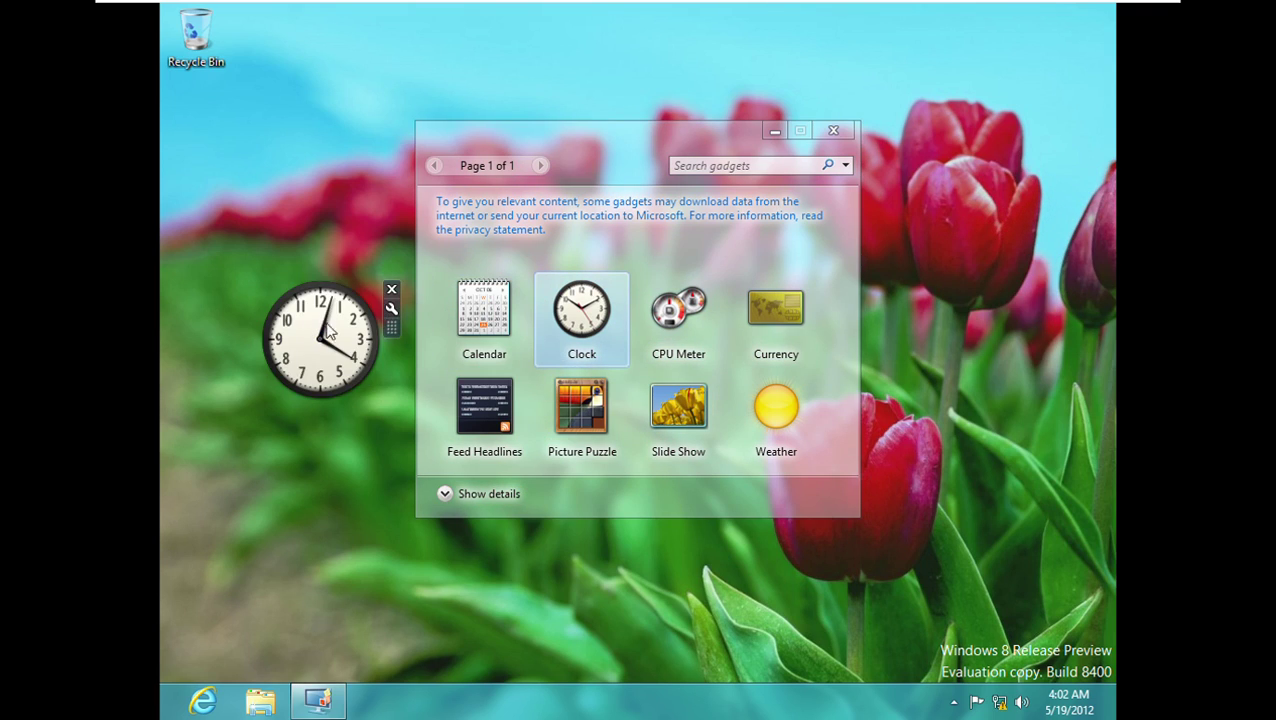
{"action": "left_click", "coordinate": [391, 310]}
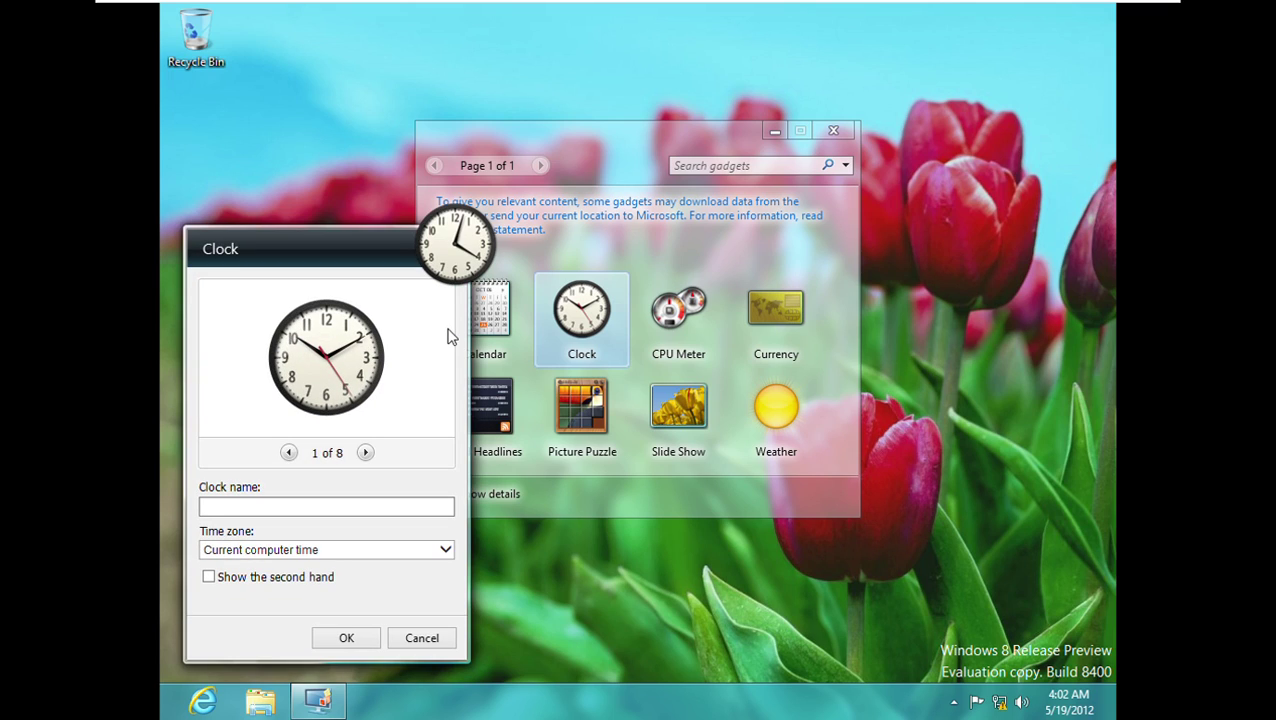
Look through all the available clock faces and return to the first one
{"action": "left_click", "coordinate": [366, 452]}
{"action": "double_click", "coordinate": [367, 453]}
{"action": "left_click", "coordinate": [367, 453]}
{"action": "left_click", "coordinate": [367, 453]}
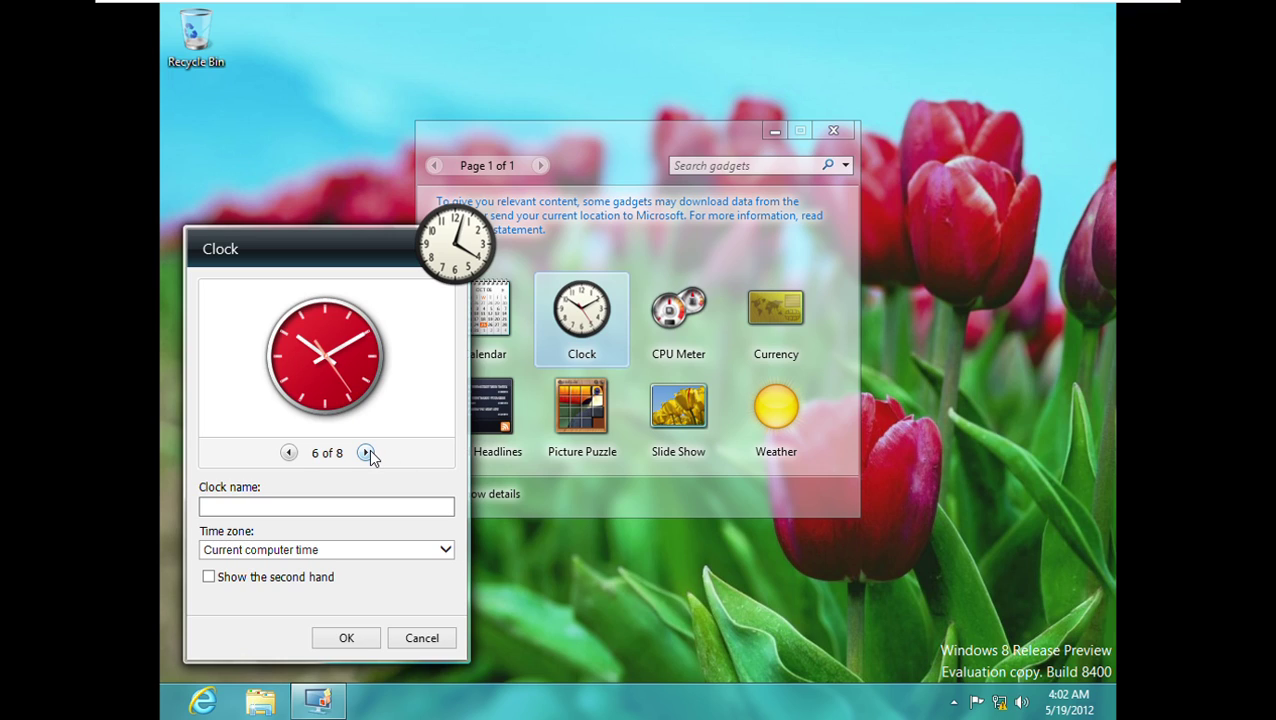
{"action": "left_click", "coordinate": [367, 453]}
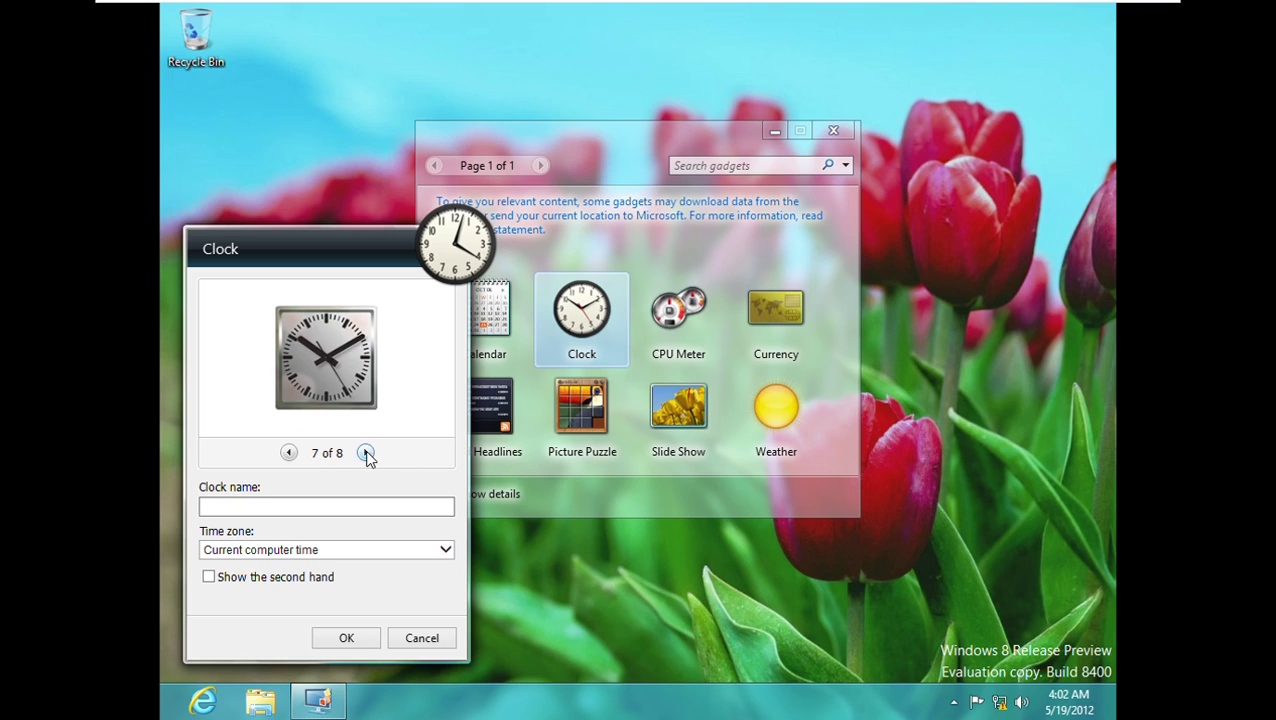
{"action": "left_click", "coordinate": [367, 453]}
{"action": "left_click", "coordinate": [290, 453]}
{"action": "left_click", "coordinate": [290, 453]}
{"action": "left_click", "coordinate": [290, 453]}
{"action": "left_click", "coordinate": [290, 453]}
{"action": "left_click", "coordinate": [290, 453]}
{"action": "left_click", "coordinate": [290, 453]}
{"action": "left_click", "coordinate": [289, 453]}
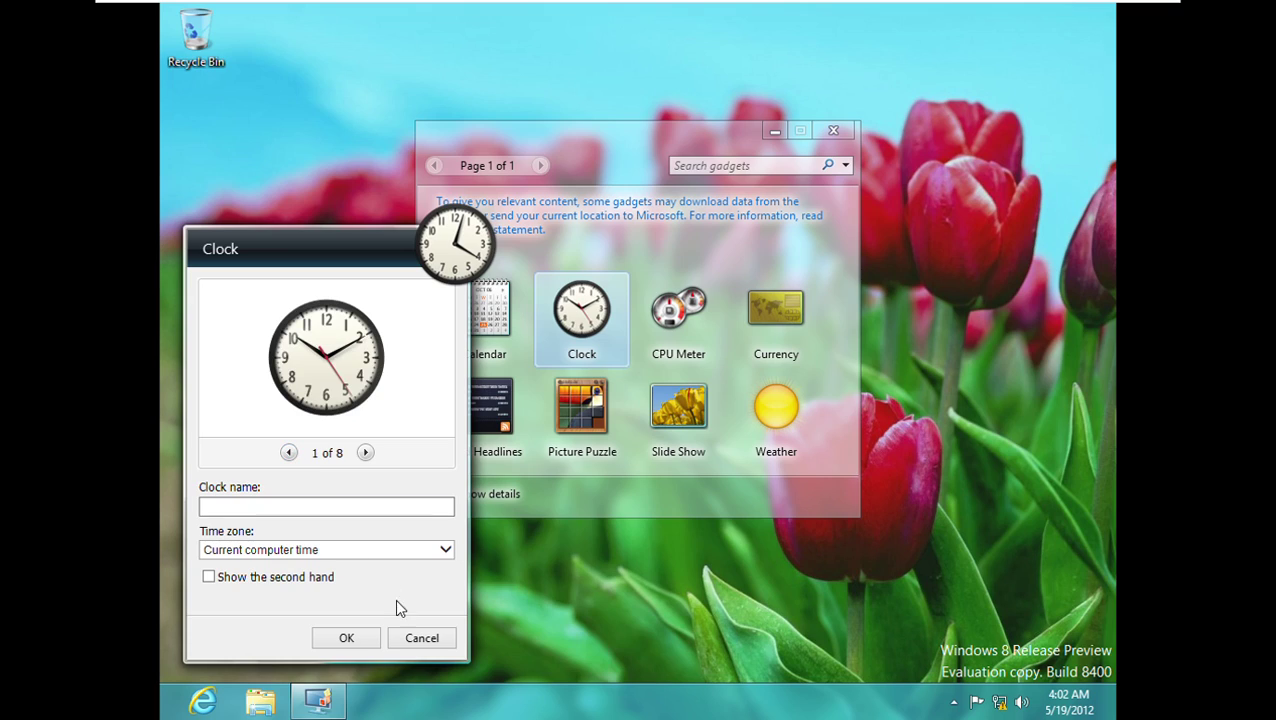
Save "Clock" as the clock's name and remove the Clock gadget from the desktop
{"action": "left_click", "coordinate": [363, 507]}
{"action": "key", "text": "BackSpace"}
{"action": "key", "text": "BackSpace"}
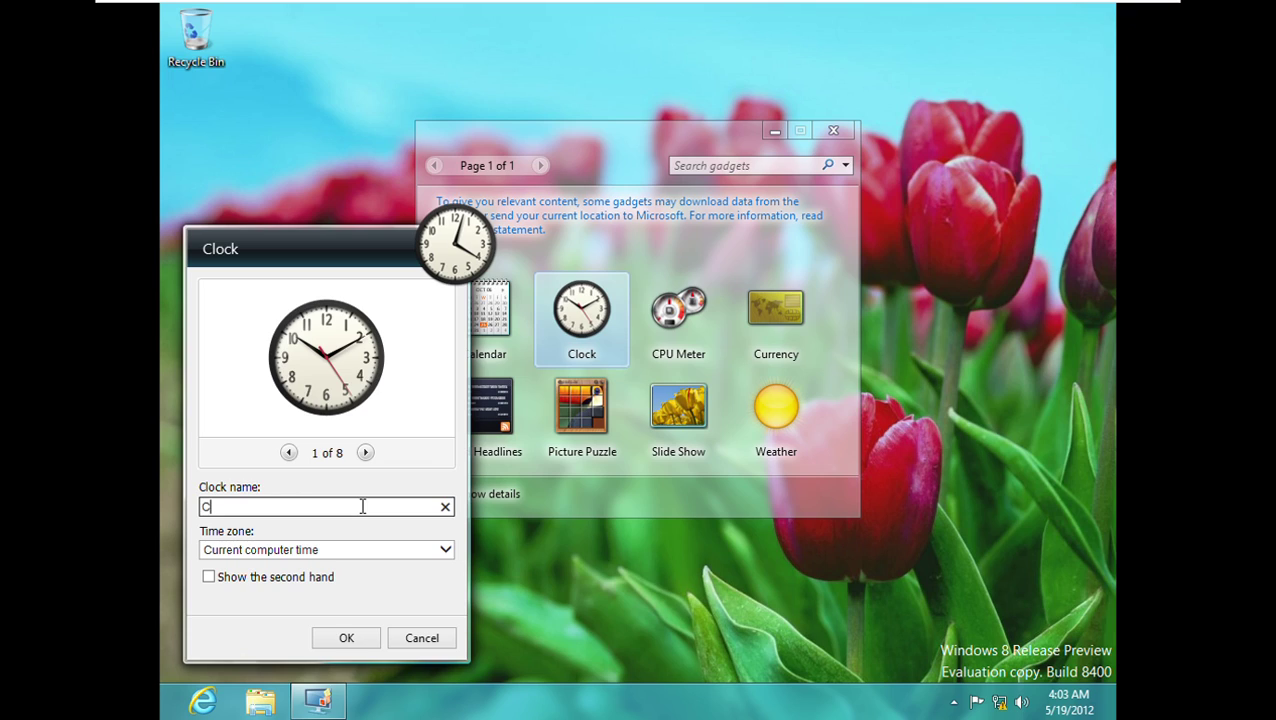
{"action": "key", "text": "Return"}
{"action": "mouse_move", "coordinate": [362, 298]}
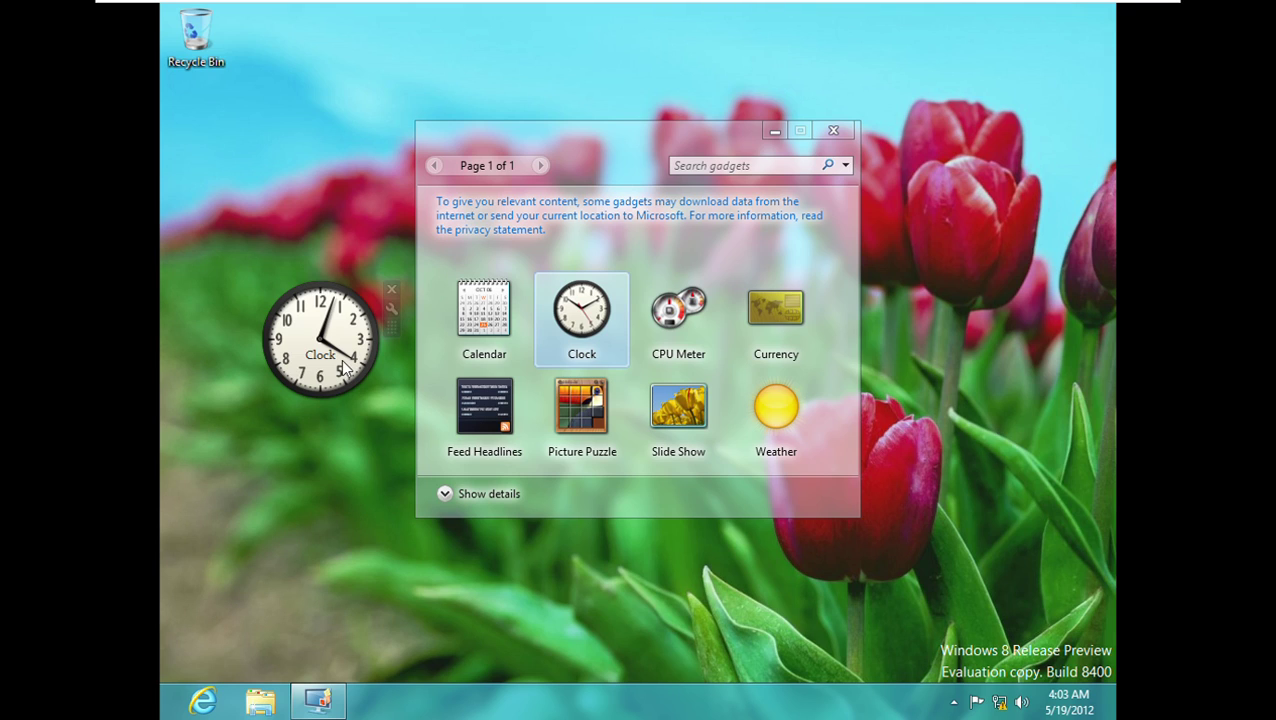
{"action": "left_click", "coordinate": [384, 294]}
Place the CPU Meter and Currency gadgets on the desktop and remove the CPU Meter
{"action": "left_click_drag", "start_coordinate": [677, 312], "coordinate": [1012, 283]}
{"action": "mouse_move", "coordinate": [1031, 298]}
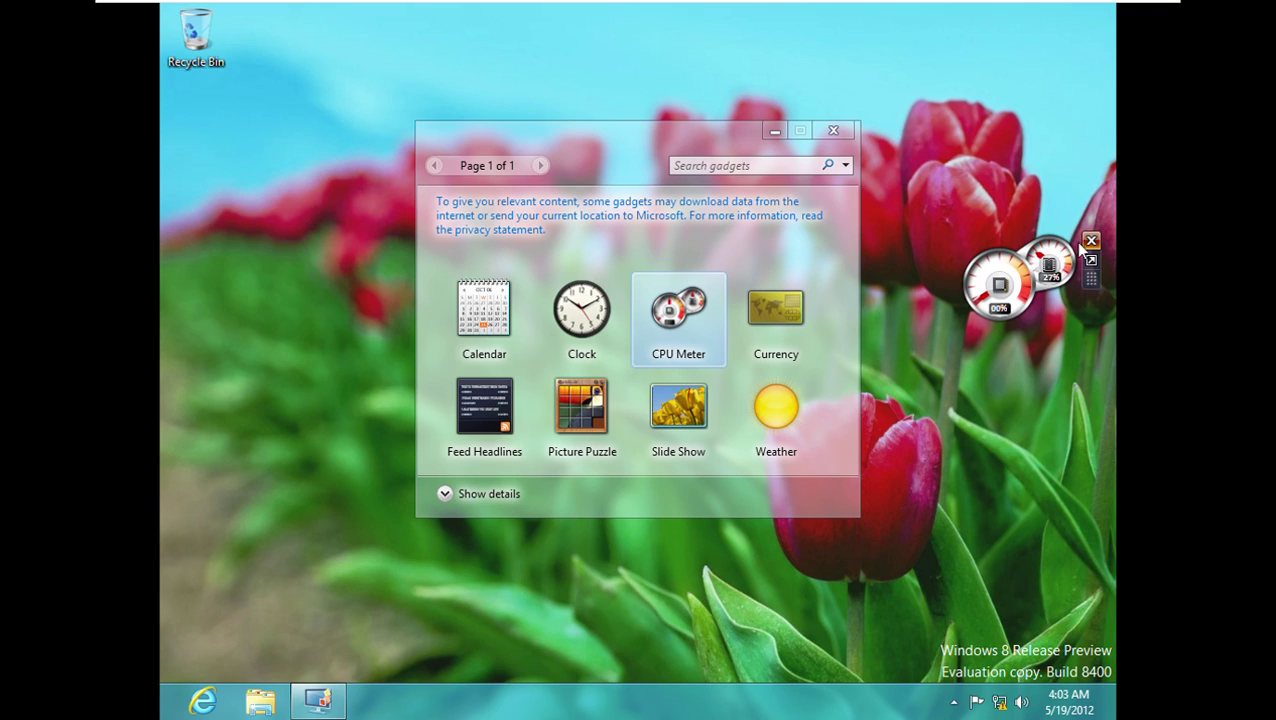
{"action": "left_click_drag", "start_coordinate": [787, 325], "coordinate": [1013, 325]}
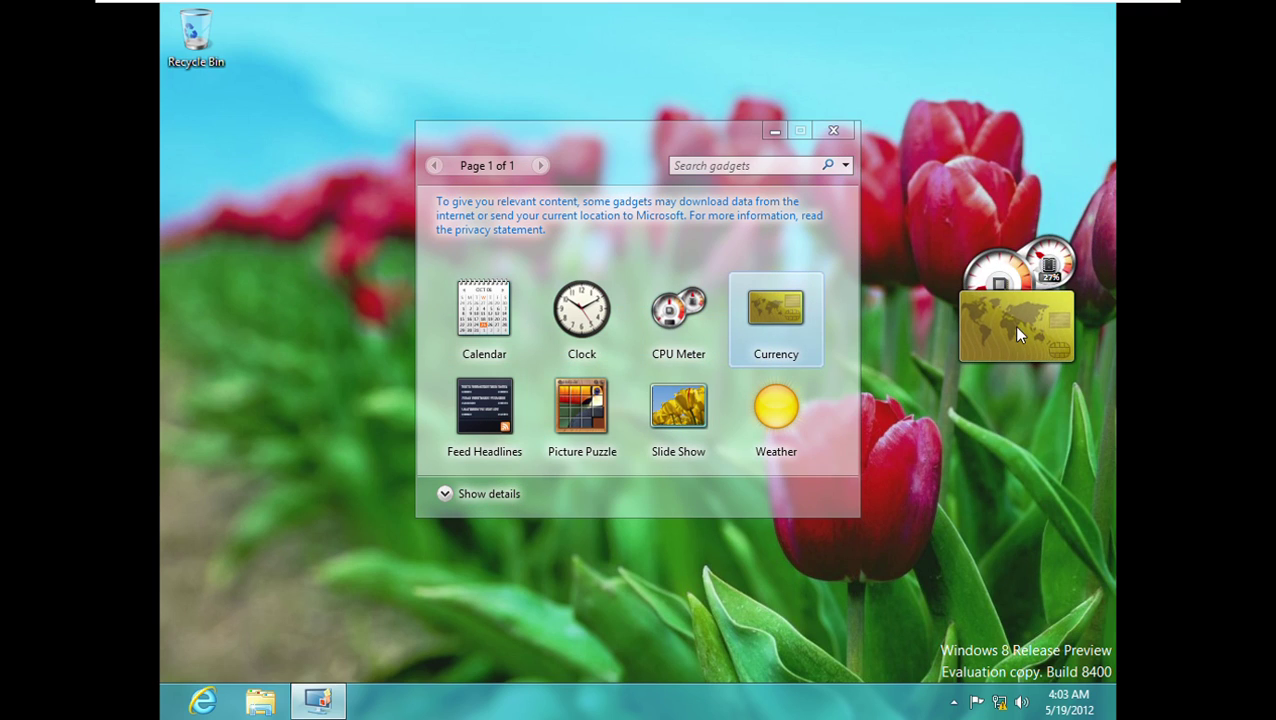
{"action": "left_click", "coordinate": [1089, 243]}
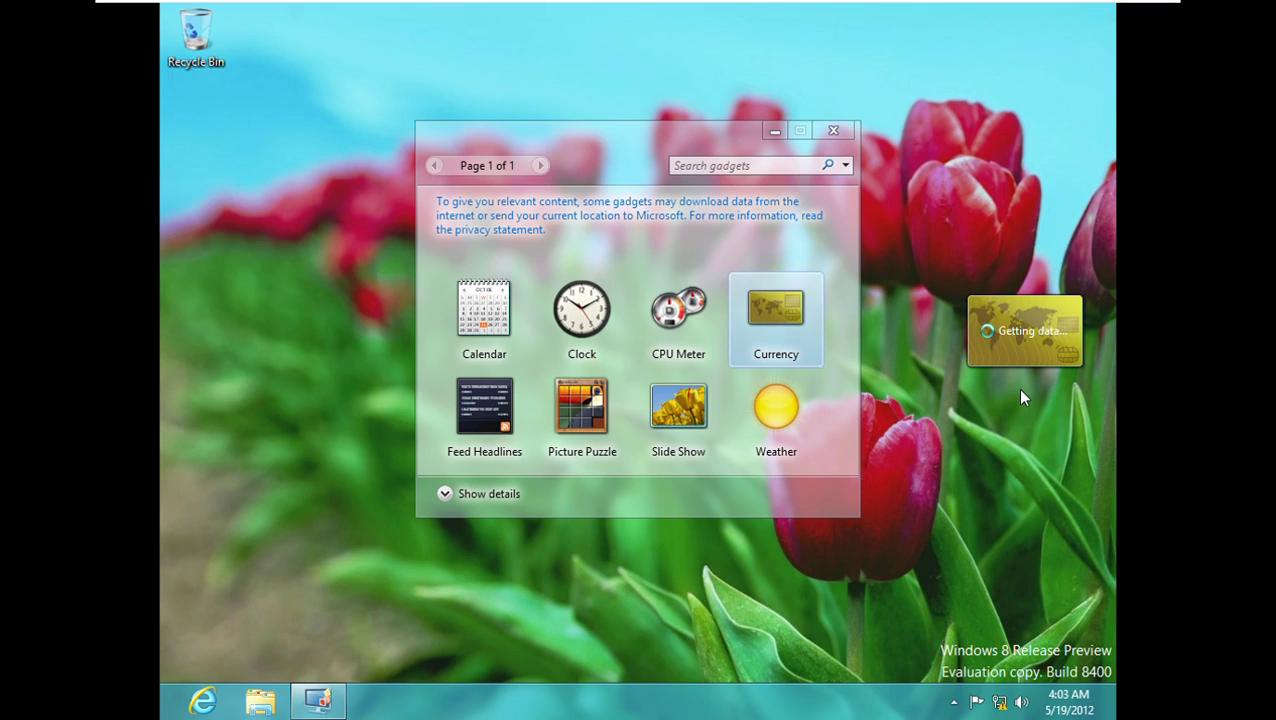
Switch the Currency gadget to its larger size and remove it from the desktop
{"action": "mouse_move", "coordinate": [1054, 353]}
{"action": "left_click", "coordinate": [1096, 320]}
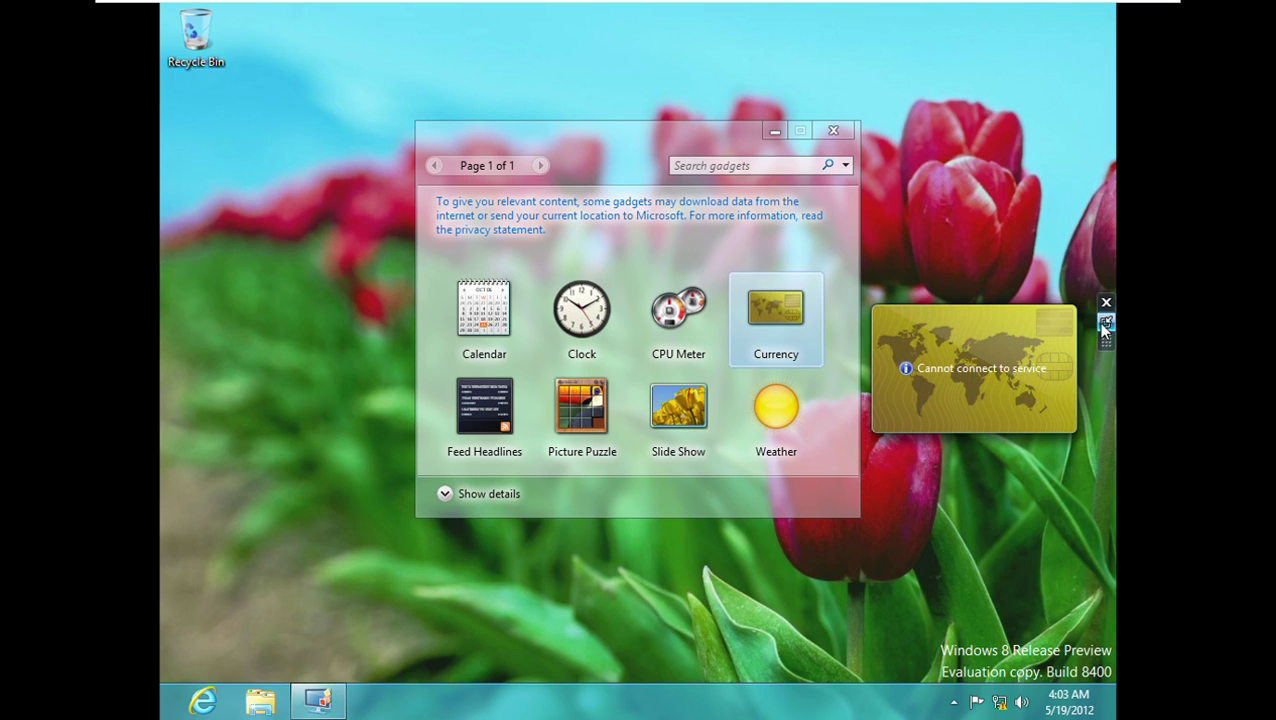
{"action": "left_click", "coordinate": [1100, 322]}
{"action": "left_click", "coordinate": [1103, 305]}
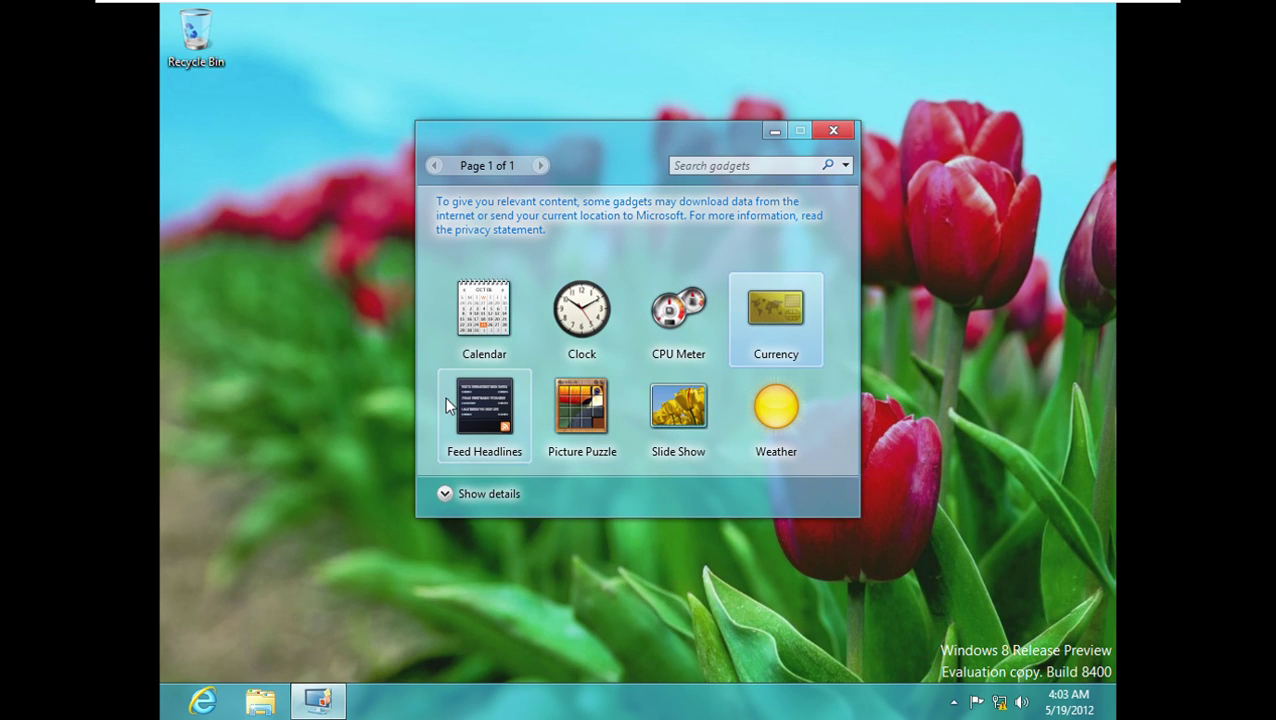
Place the Feed Headlines gadget on the desktop, start viewing headlines, and switch it to the larger size
{"action": "left_click_drag", "start_coordinate": [445, 397], "coordinate": [347, 383]}
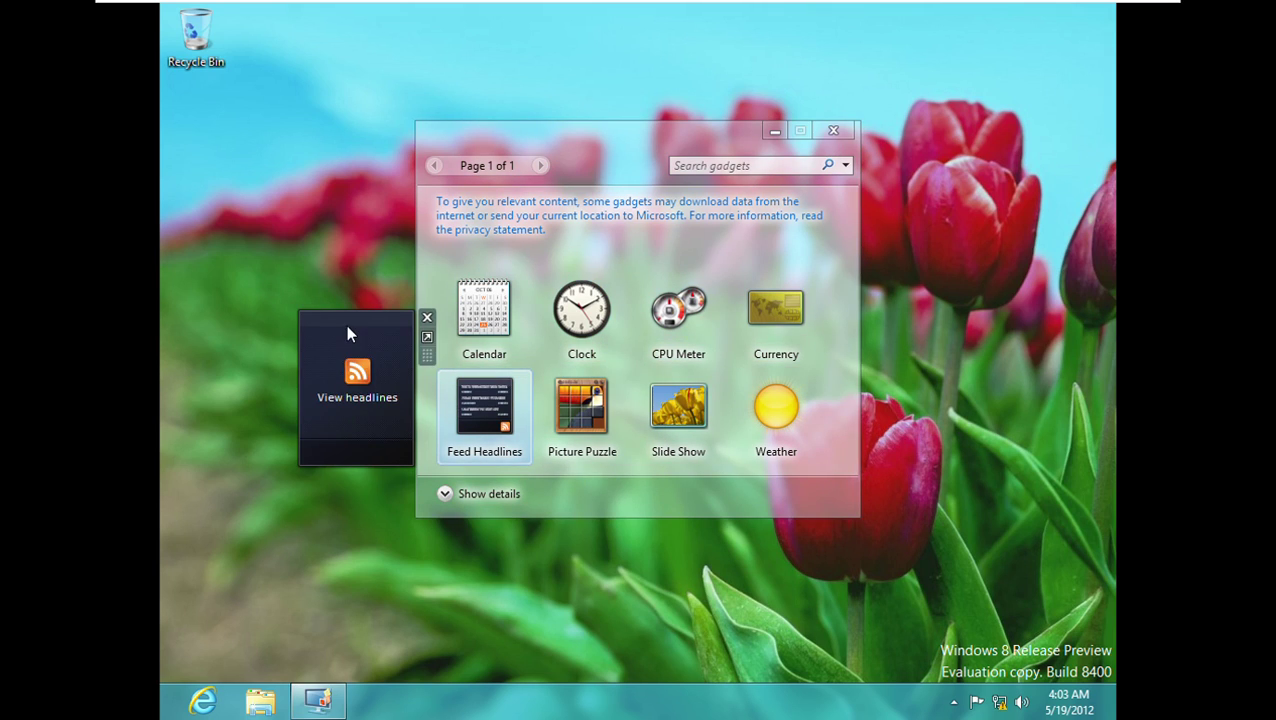
{"action": "left_click", "coordinate": [308, 382]}
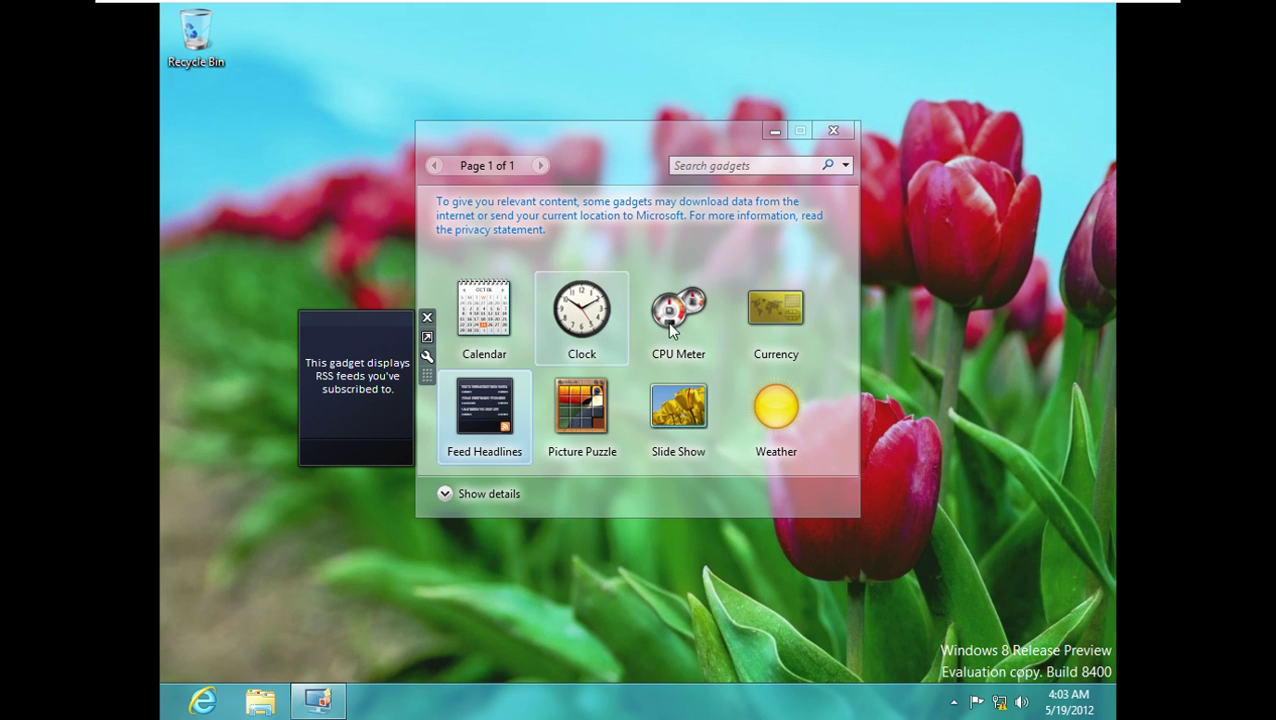
{"action": "left_click", "coordinate": [427, 337]}
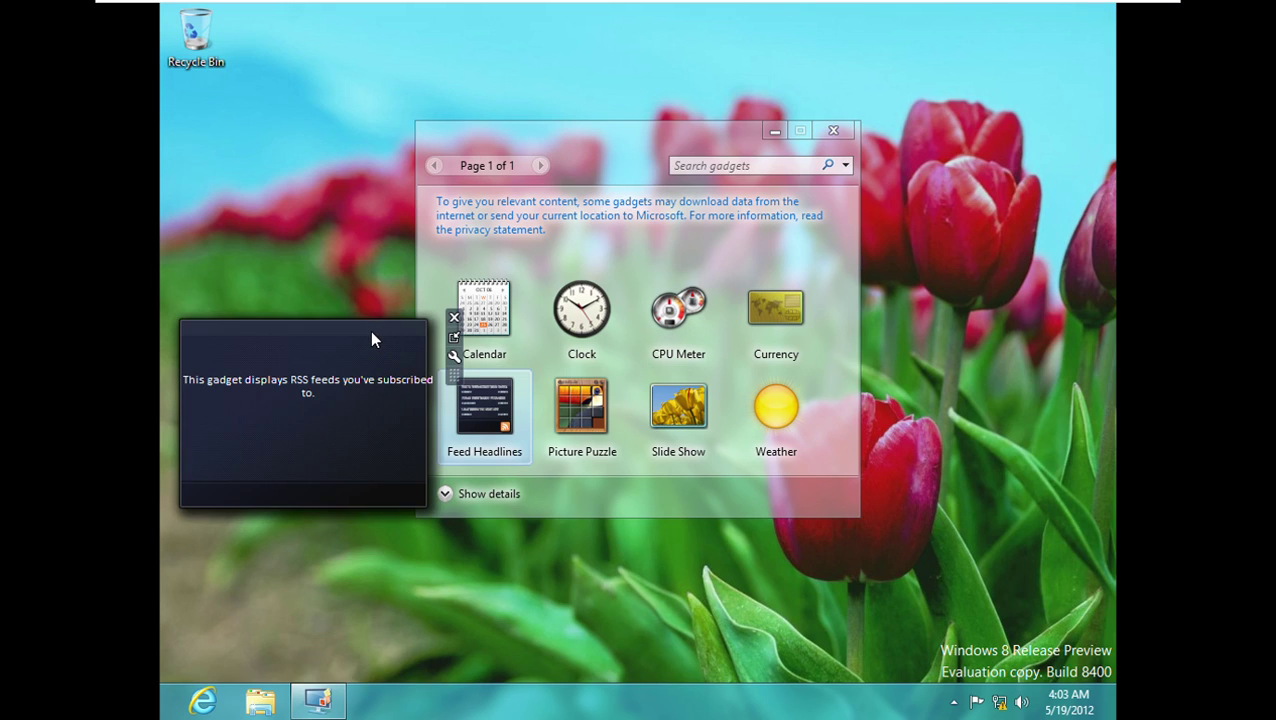
Check the Feed Headlines feed and headline-count options, cancel without changes, and remove the gadget
{"action": "left_click", "coordinate": [453, 314]}
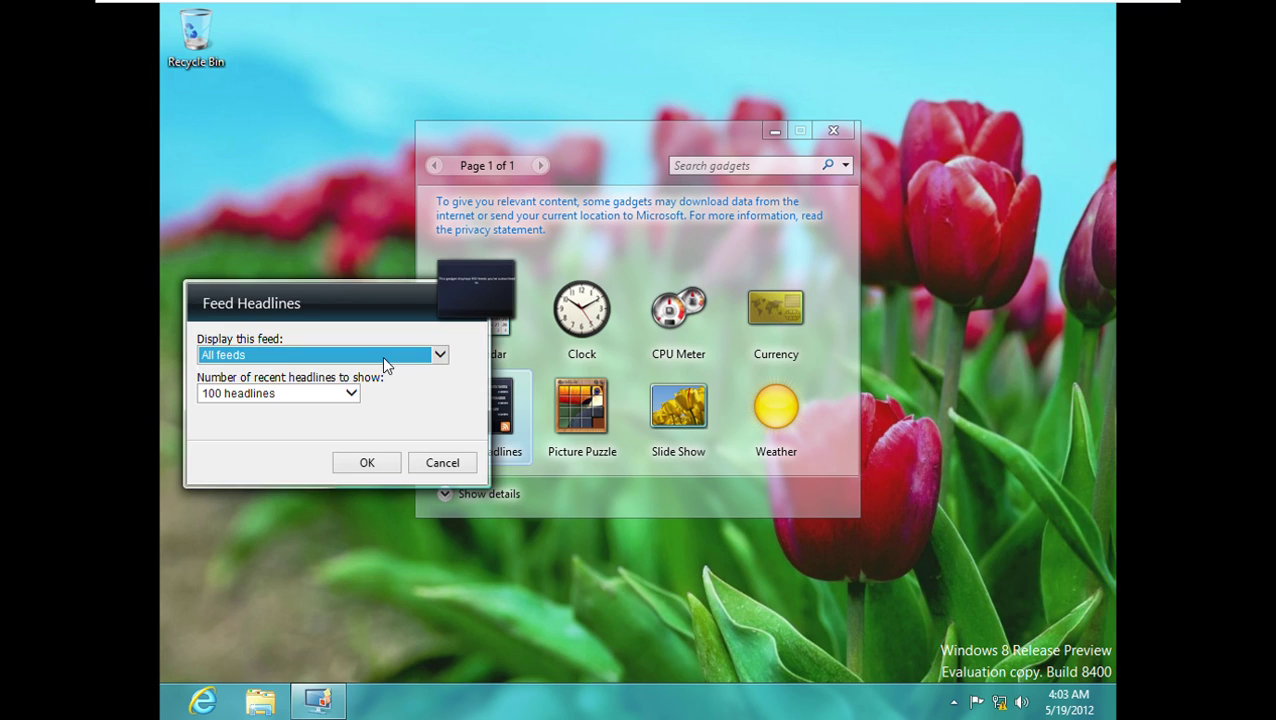
{"action": "left_click", "coordinate": [351, 393]}
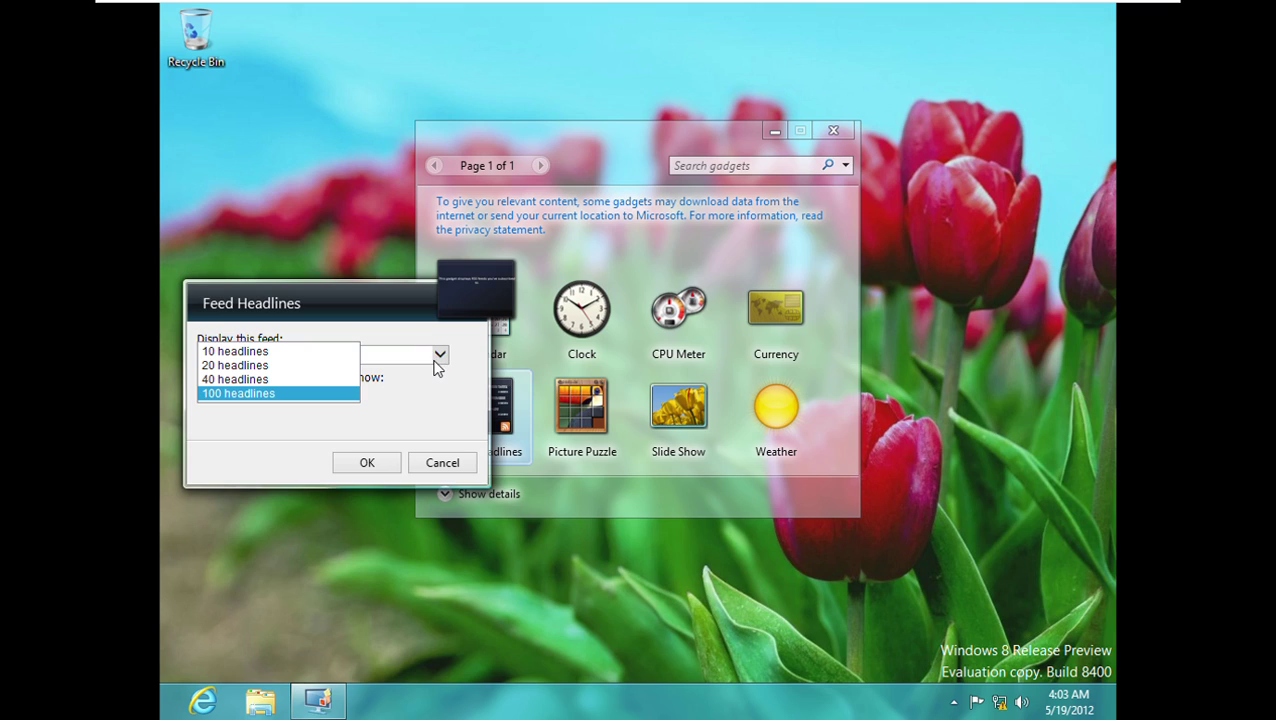
{"action": "left_click", "coordinate": [437, 364]}
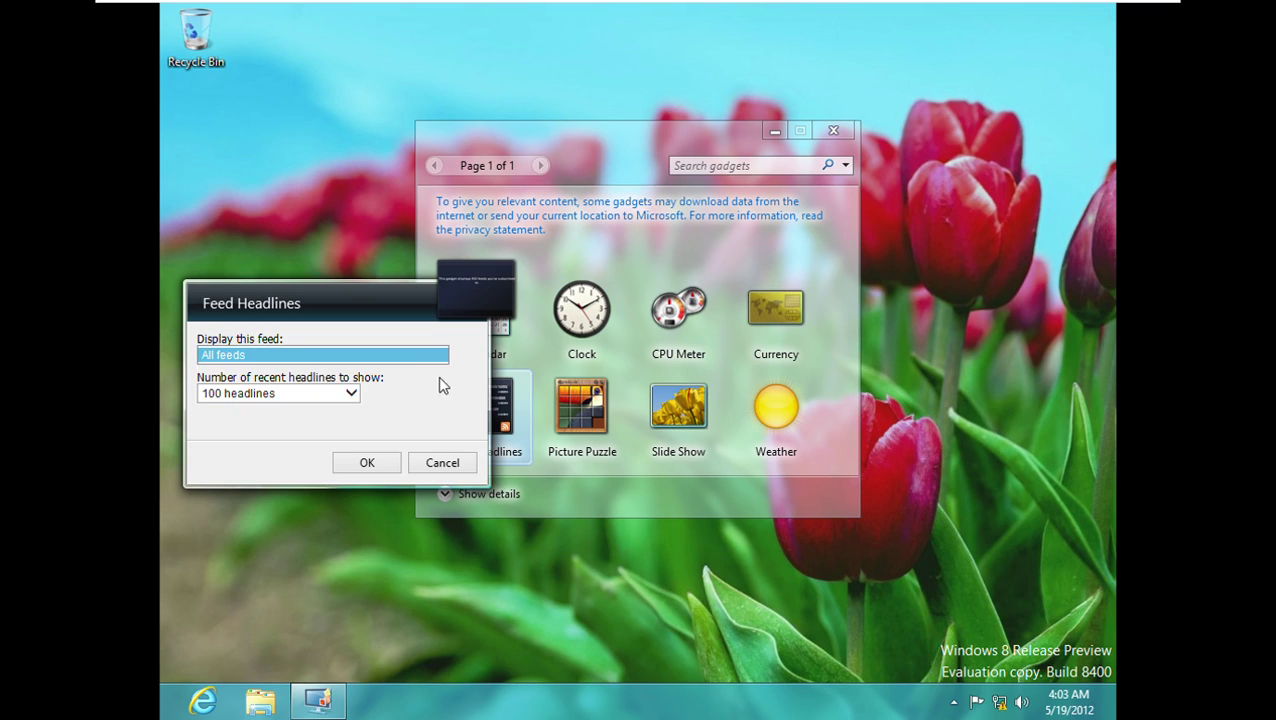
{"action": "left_click", "coordinate": [440, 461]}
{"action": "mouse_move", "coordinate": [416, 308]}
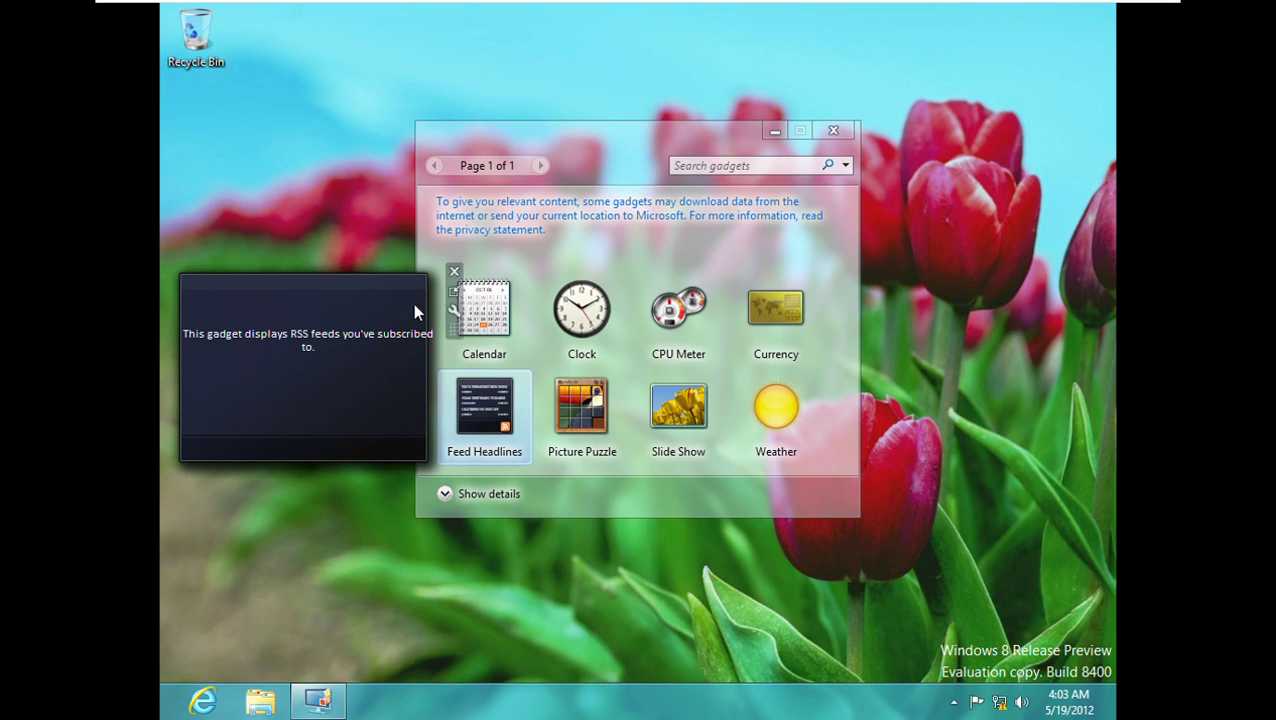
{"action": "left_click", "coordinate": [453, 271]}
Place the Picture Puzzle gadget on the desktop and open its options
{"action": "left_click_drag", "start_coordinate": [582, 405], "coordinate": [272, 332]}
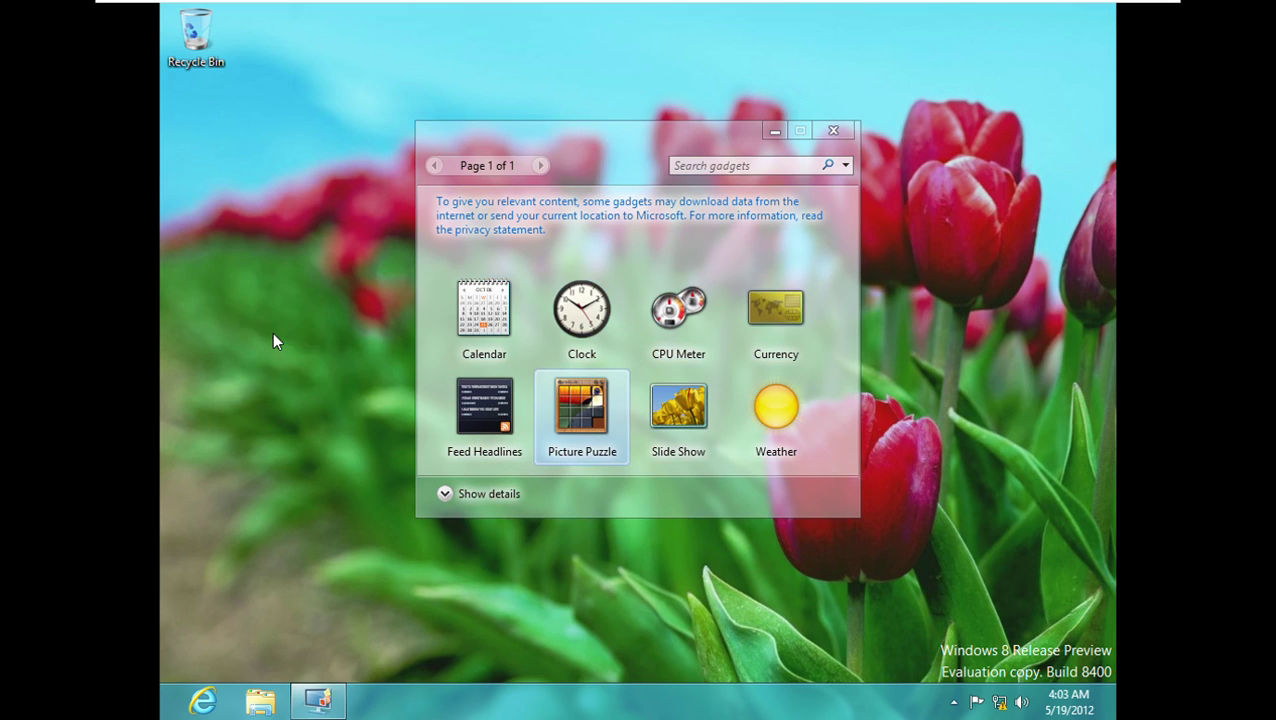
{"action": "mouse_move", "coordinate": [273, 333]}
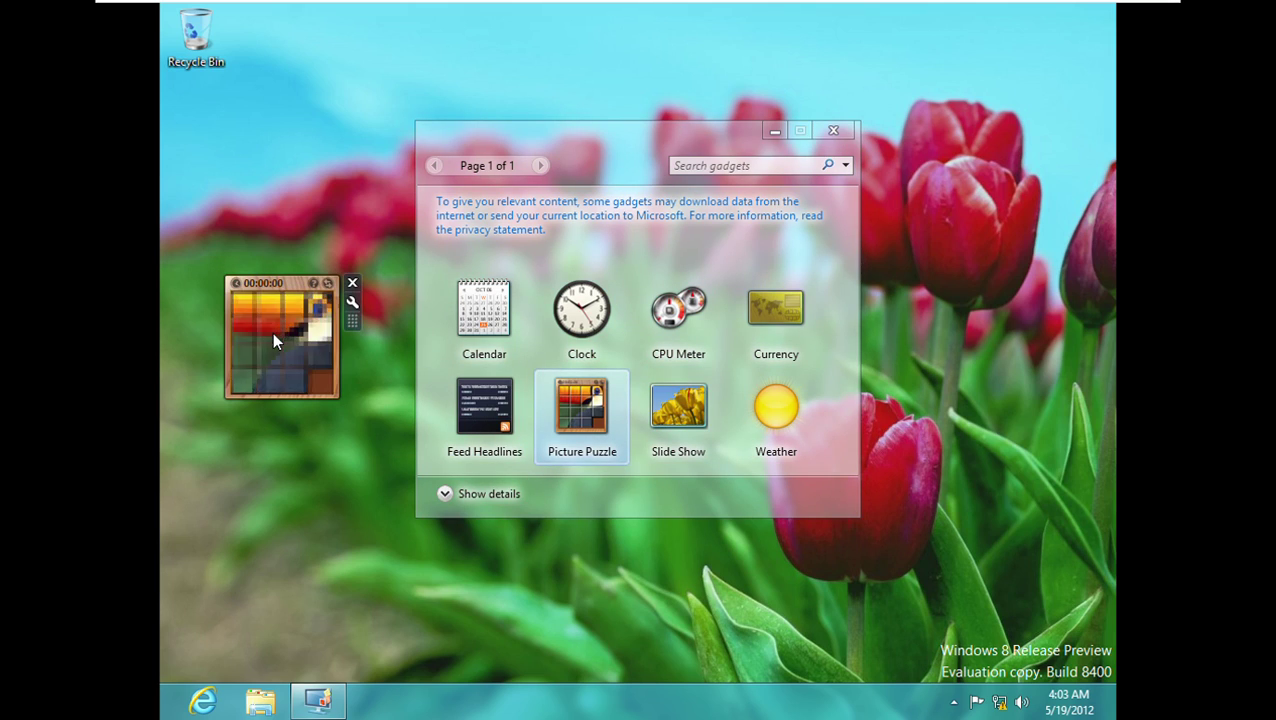
{"action": "left_click", "coordinate": [350, 303]}
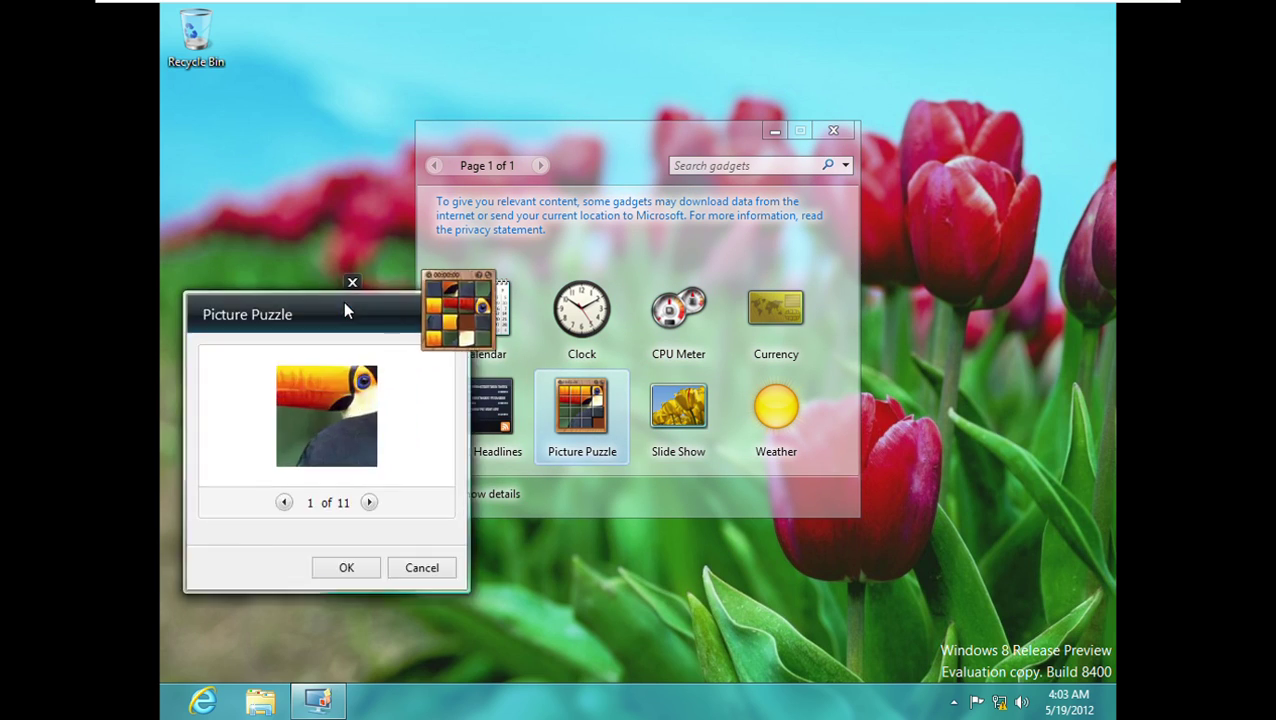
Browse the available Picture Puzzle images from the first through to the numbered tiles
{"action": "left_click", "coordinate": [369, 502]}
{"action": "left_click", "coordinate": [369, 502]}
{"action": "left_click", "coordinate": [369, 502]}
{"action": "left_click", "coordinate": [369, 502]}
{"action": "left_click", "coordinate": [369, 502]}
{"action": "left_click", "coordinate": [369, 502]}
{"action": "left_click", "coordinate": [369, 503]}
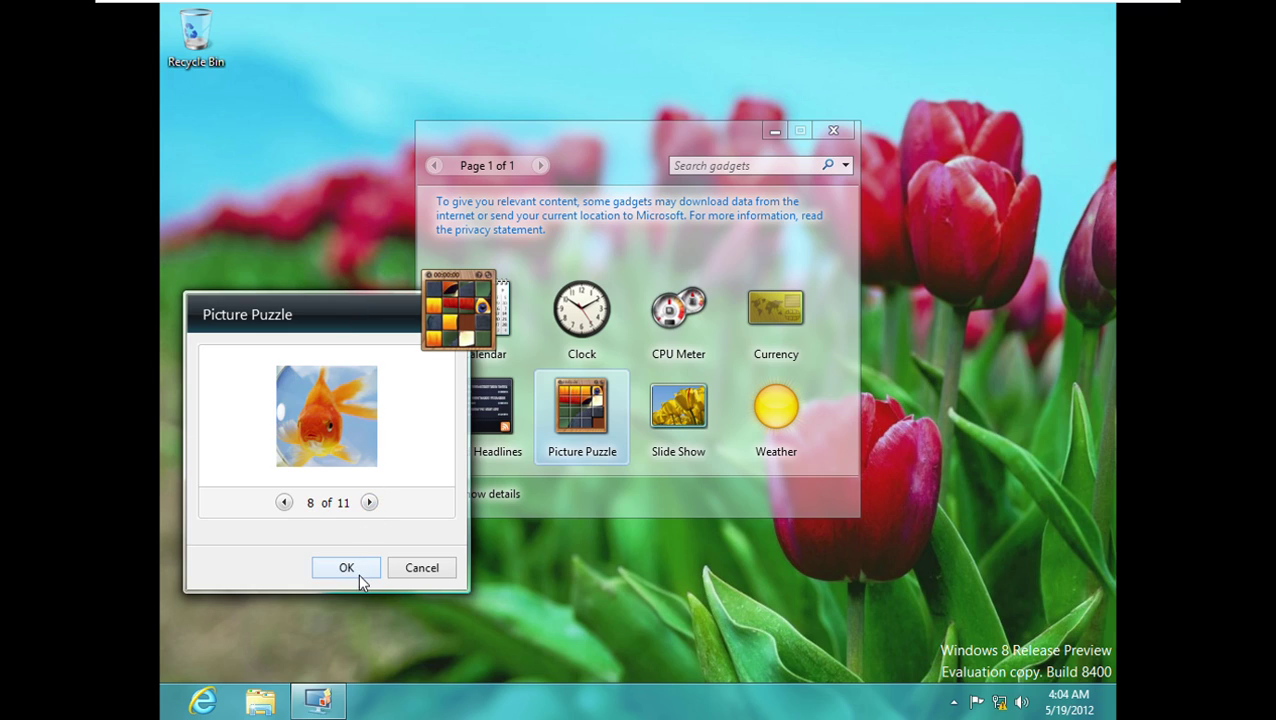
{"action": "left_click", "coordinate": [369, 503]}
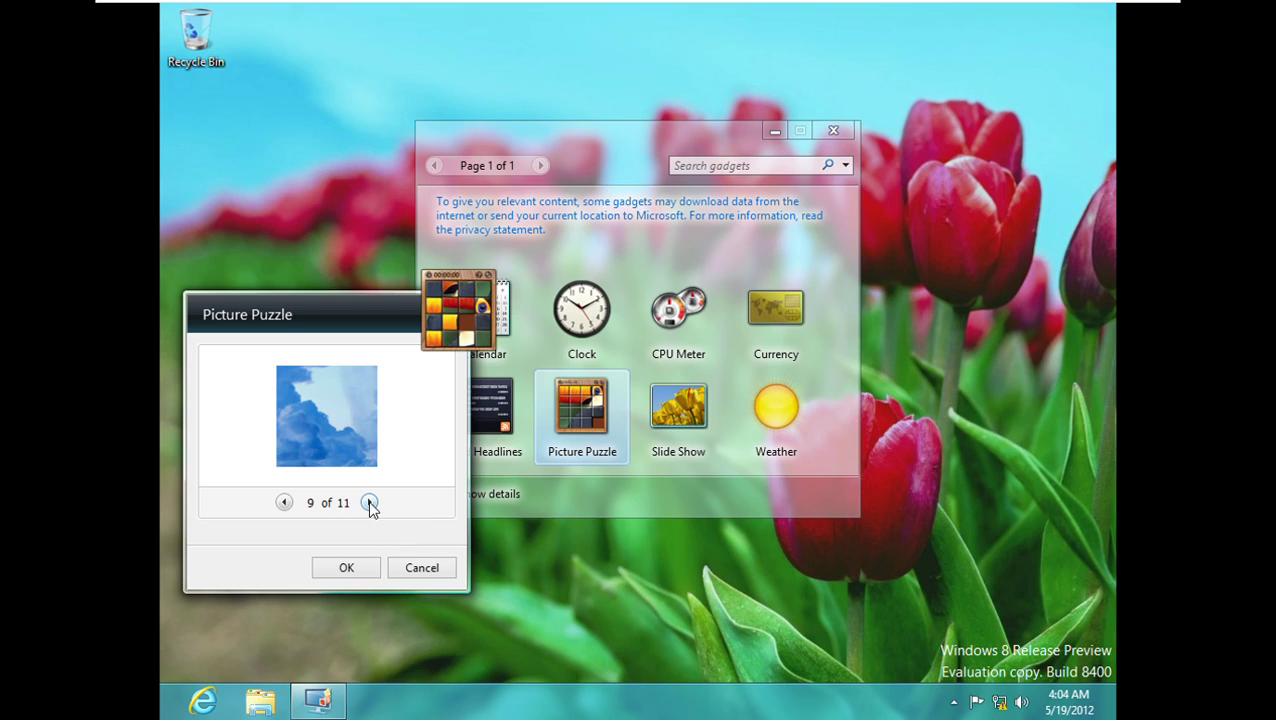
{"action": "left_click", "coordinate": [369, 503]}
{"action": "left_click", "coordinate": [369, 503]}
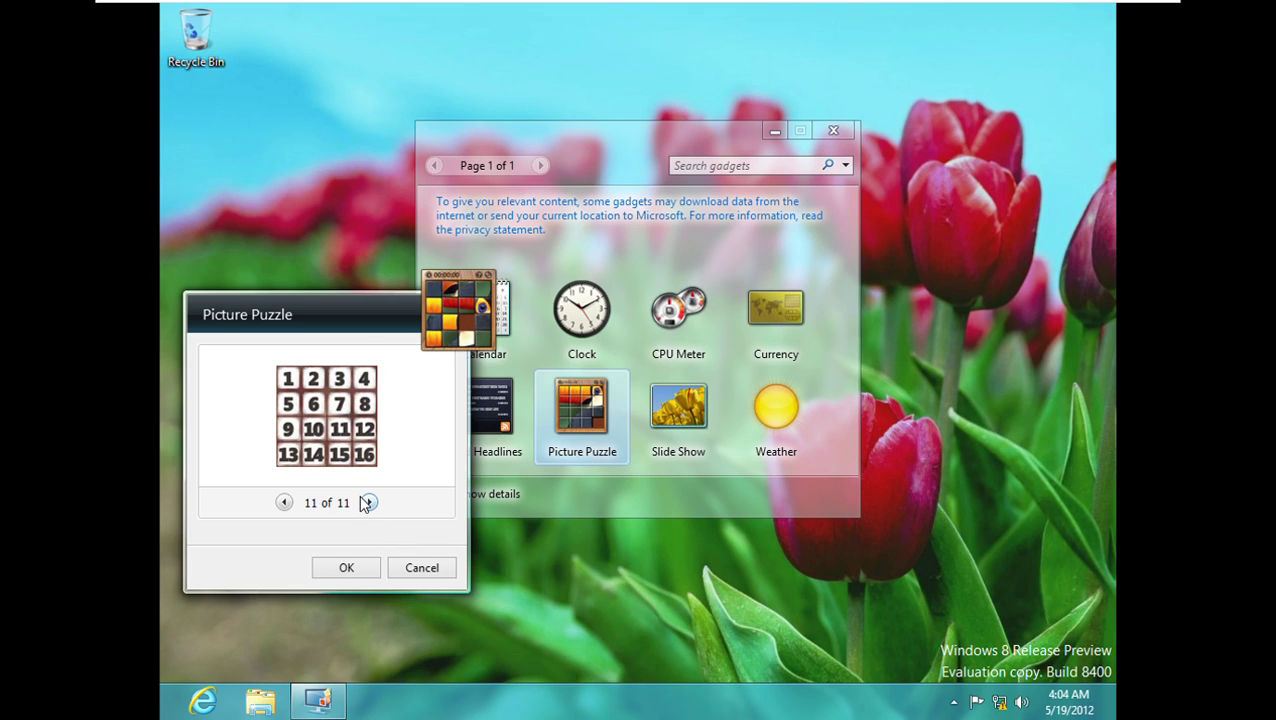
Apply the sea turtle image, number 2 of 11, to the Picture Puzzle and solve the puzzle automatically
{"action": "left_click", "coordinate": [285, 502]}
{"action": "left_click", "coordinate": [285, 502]}
{"action": "left_click", "coordinate": [285, 502]}
{"action": "left_click", "coordinate": [285, 502]}
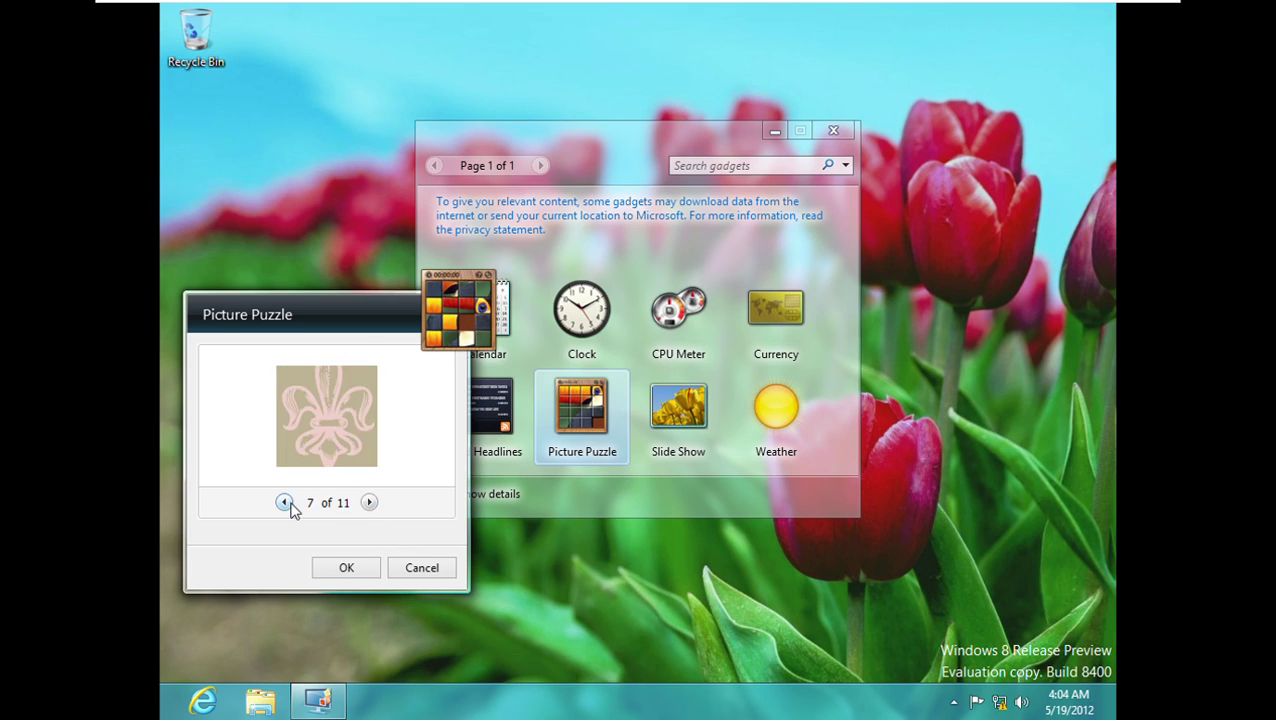
{"action": "left_click", "coordinate": [285, 502]}
{"action": "left_click", "coordinate": [285, 502]}
{"action": "left_click", "coordinate": [285, 502]}
{"action": "left_click", "coordinate": [285, 502]}
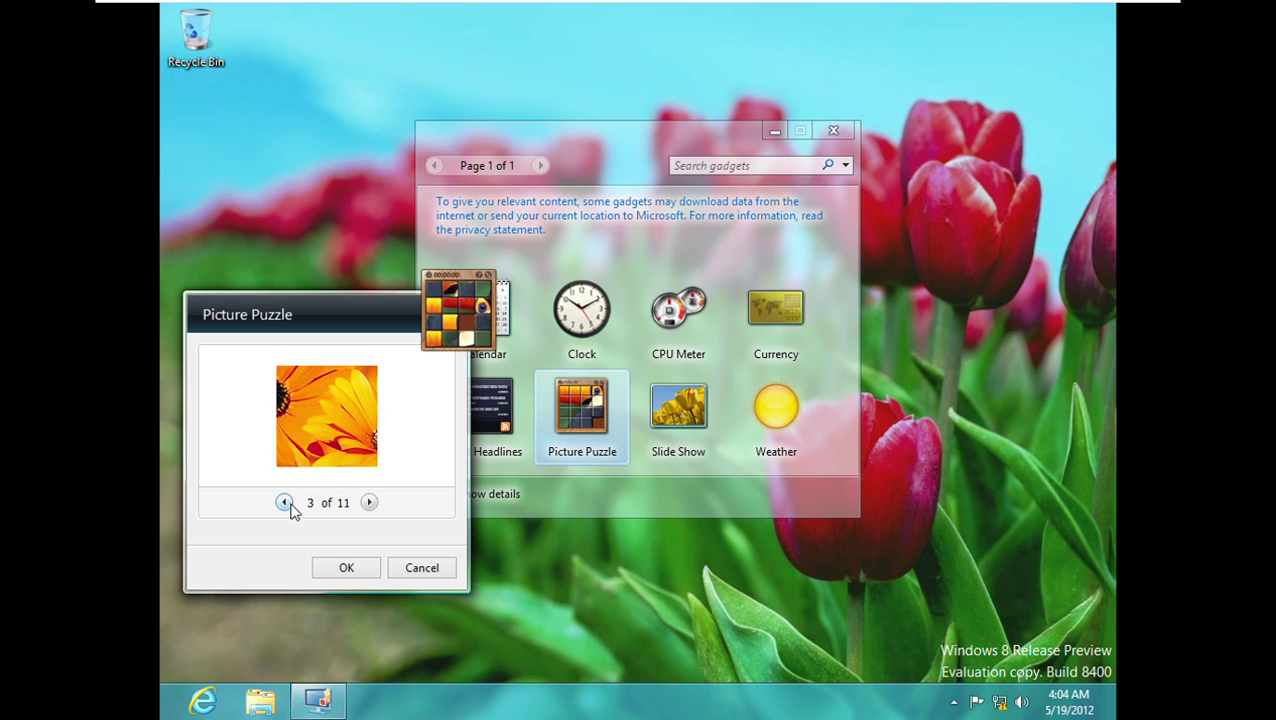
{"action": "left_click", "coordinate": [285, 502]}
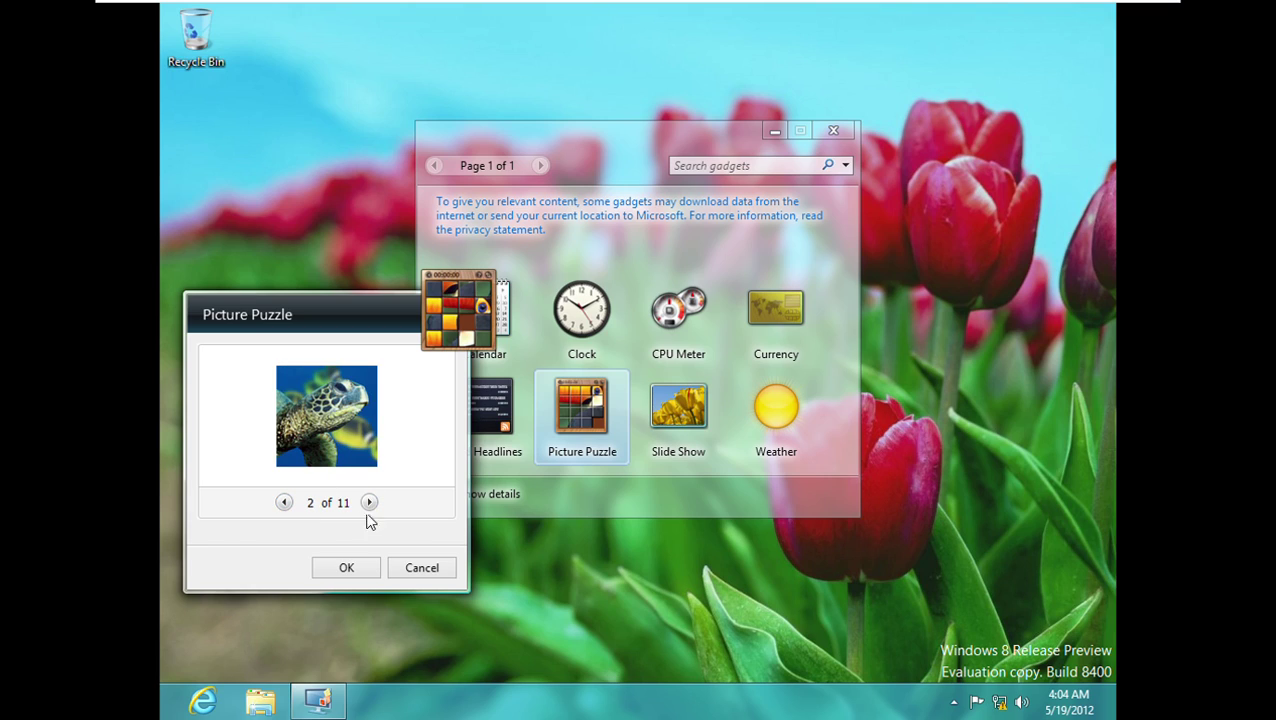
{"action": "left_click", "coordinate": [346, 567]}
{"action": "mouse_move", "coordinate": [318, 328]}
{"action": "left_click", "coordinate": [325, 286]}
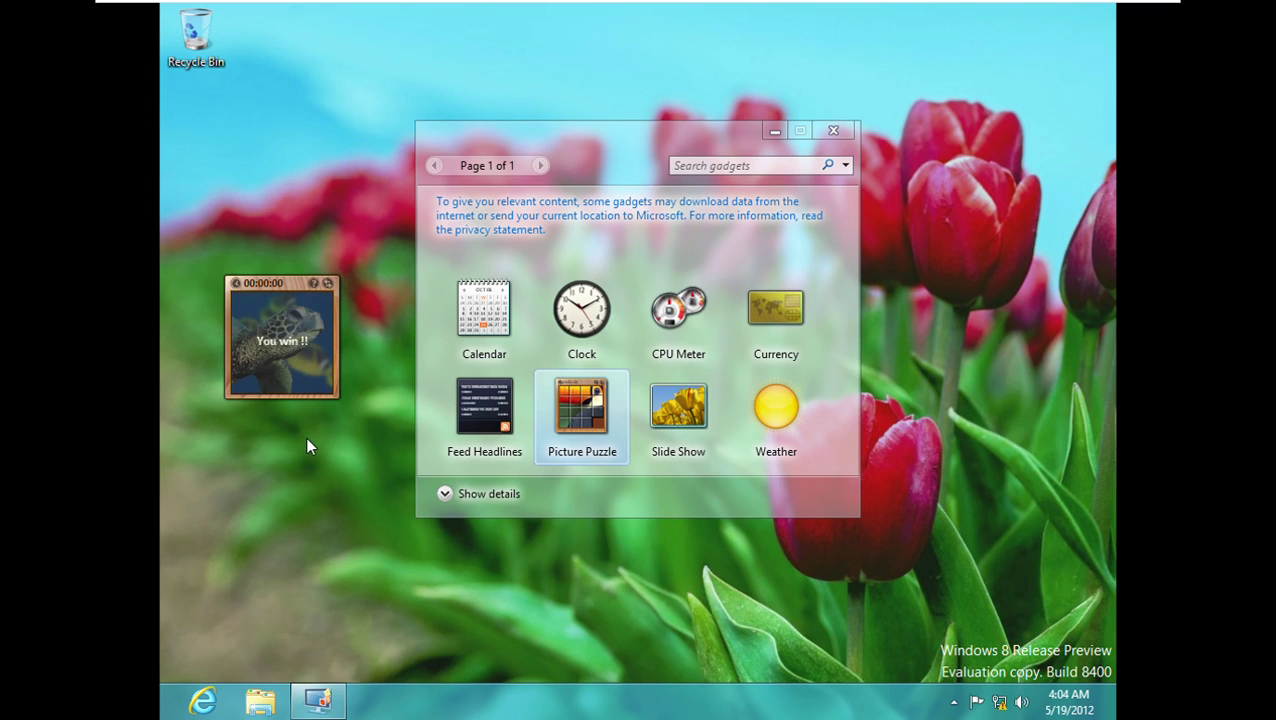
Place the Slide Show gadget on the desktop and skip forward through its pictures to the tropical island
{"action": "left_click_drag", "start_coordinate": [668, 420], "coordinate": [1020, 348]}
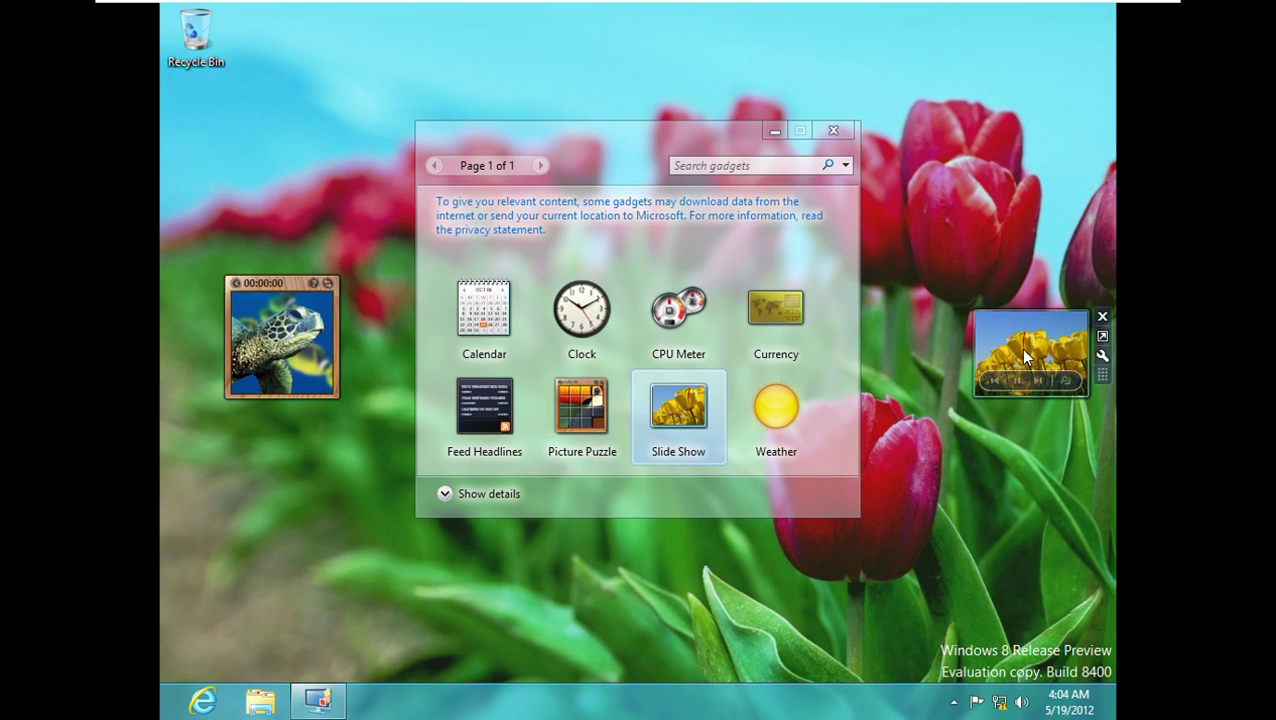
{"action": "left_click", "coordinate": [1033, 380]}
{"action": "left_click", "coordinate": [1033, 380]}
{"action": "left_click", "coordinate": [1033, 380]}
{"action": "left_click", "coordinate": [1033, 380]}
{"action": "left_click", "coordinate": [1031, 381]}
{"action": "left_click", "coordinate": [1031, 381]}
{"action": "left_click", "coordinate": [1031, 381]}
{"action": "left_click", "coordinate": [1031, 381]}
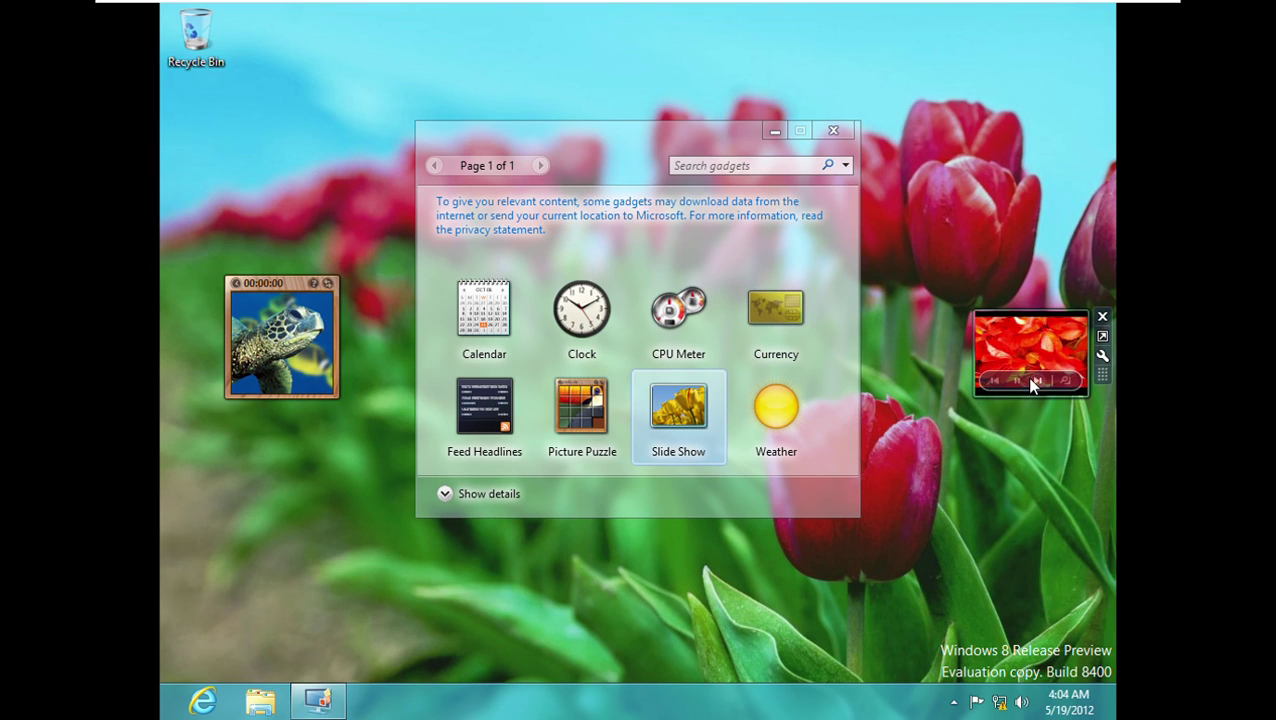
{"action": "left_click", "coordinate": [1031, 381]}
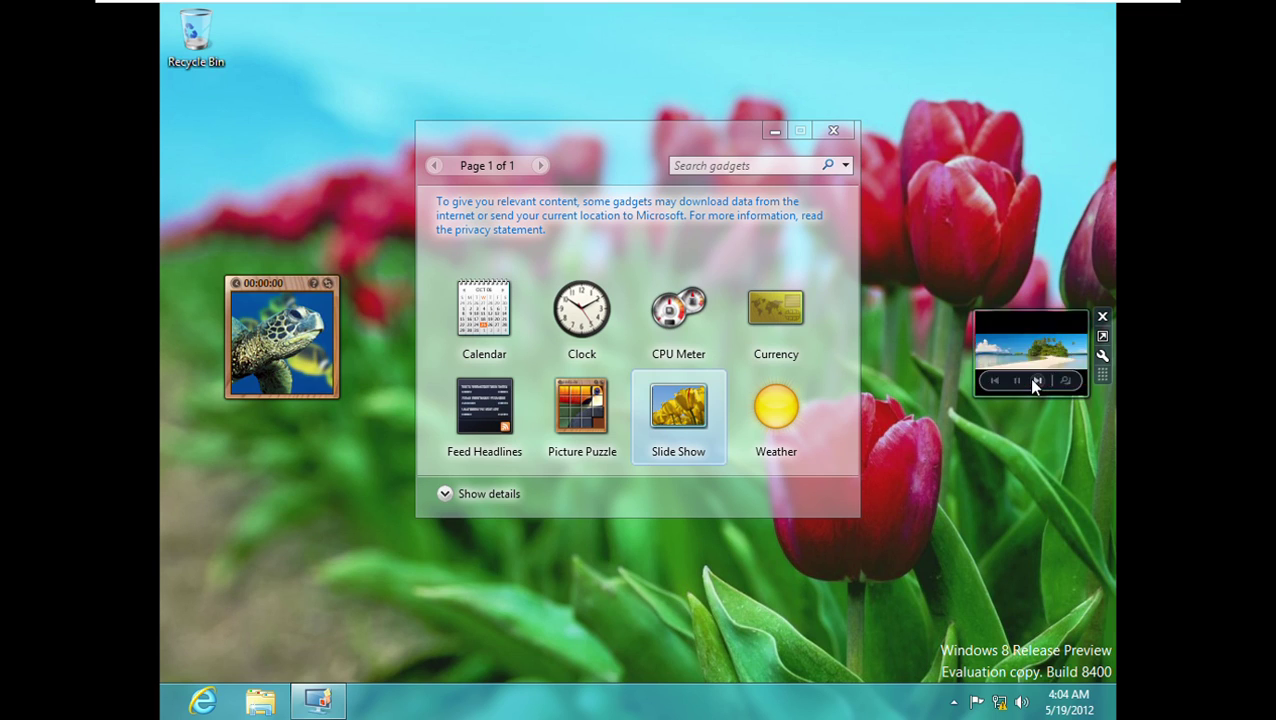
Switch the Slide Show gadget to its larger size, view the island picture full screen, and allow sending diagnostics
{"action": "left_click", "coordinate": [1102, 336]}
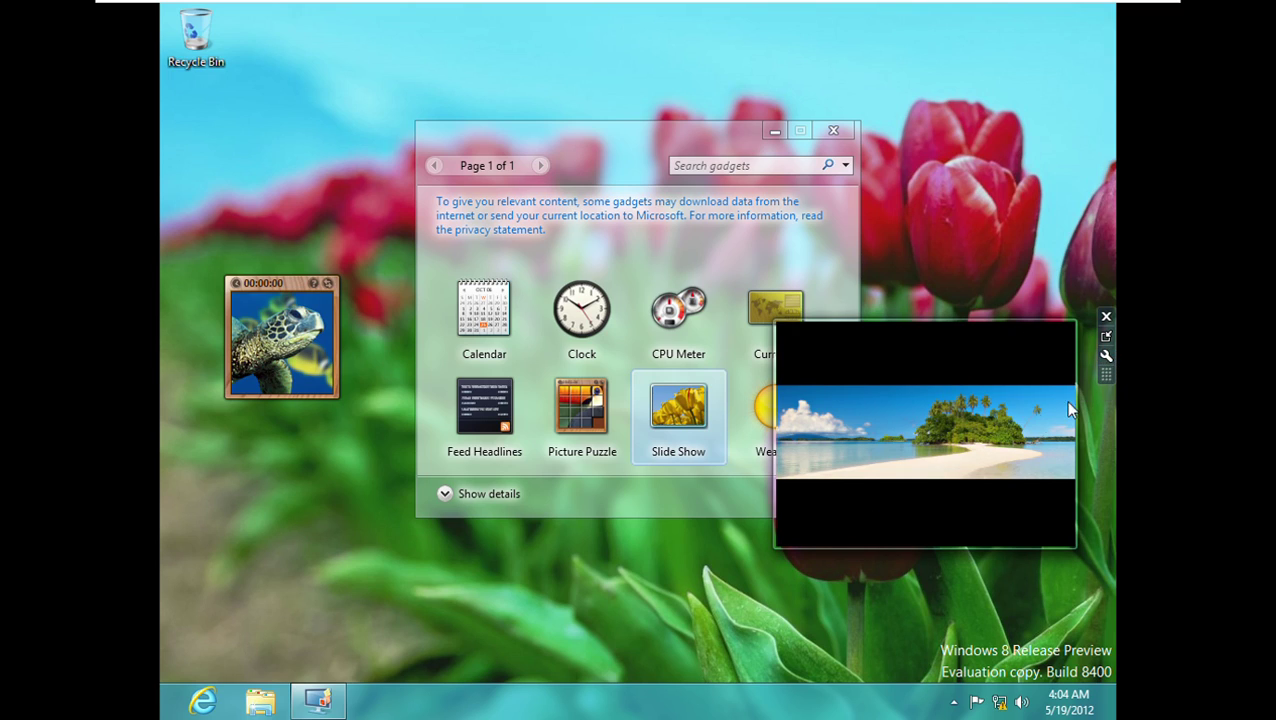
{"action": "mouse_move", "coordinate": [990, 435]}
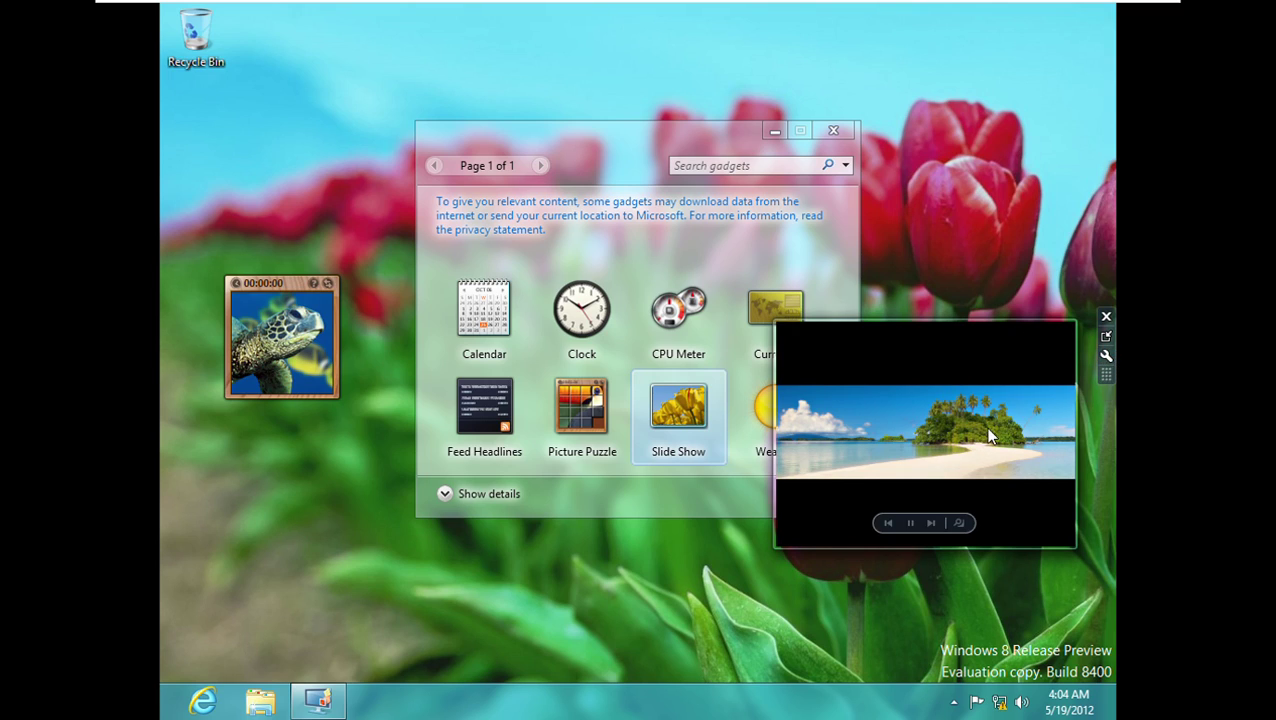
{"action": "left_click", "coordinate": [959, 523]}
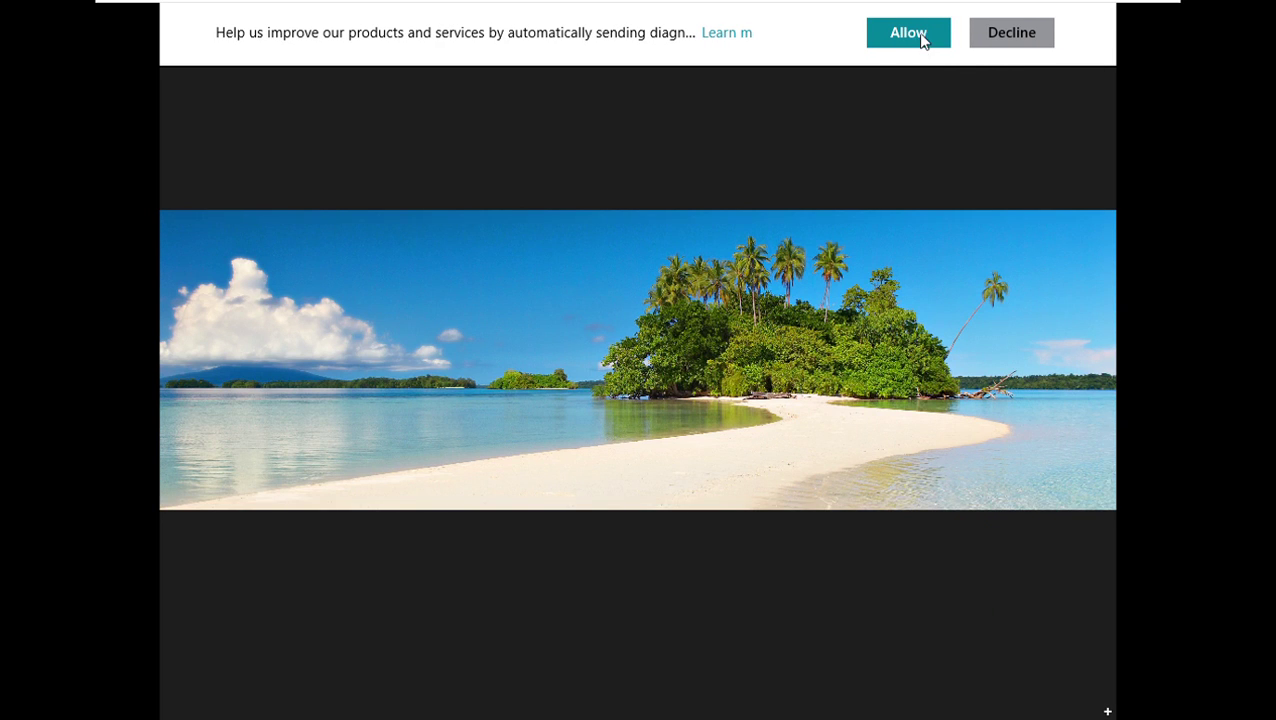
{"action": "left_click", "coordinate": [918, 35]}
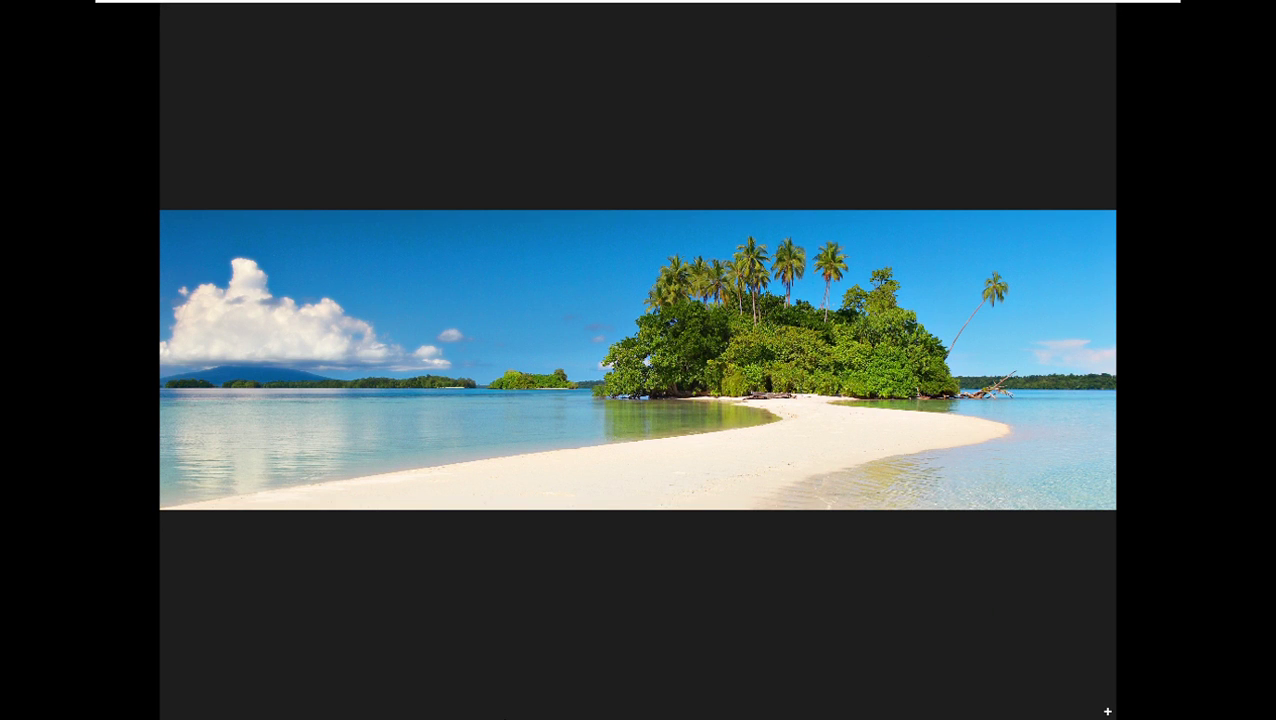
Return to the desktop through the Start screen and remove the Picture Puzzle gadget
{"action": "key", "text": "super"}
{"action": "key", "text": "Down"}
{"action": "key", "text": "Down"}
{"action": "key", "text": "Down"}
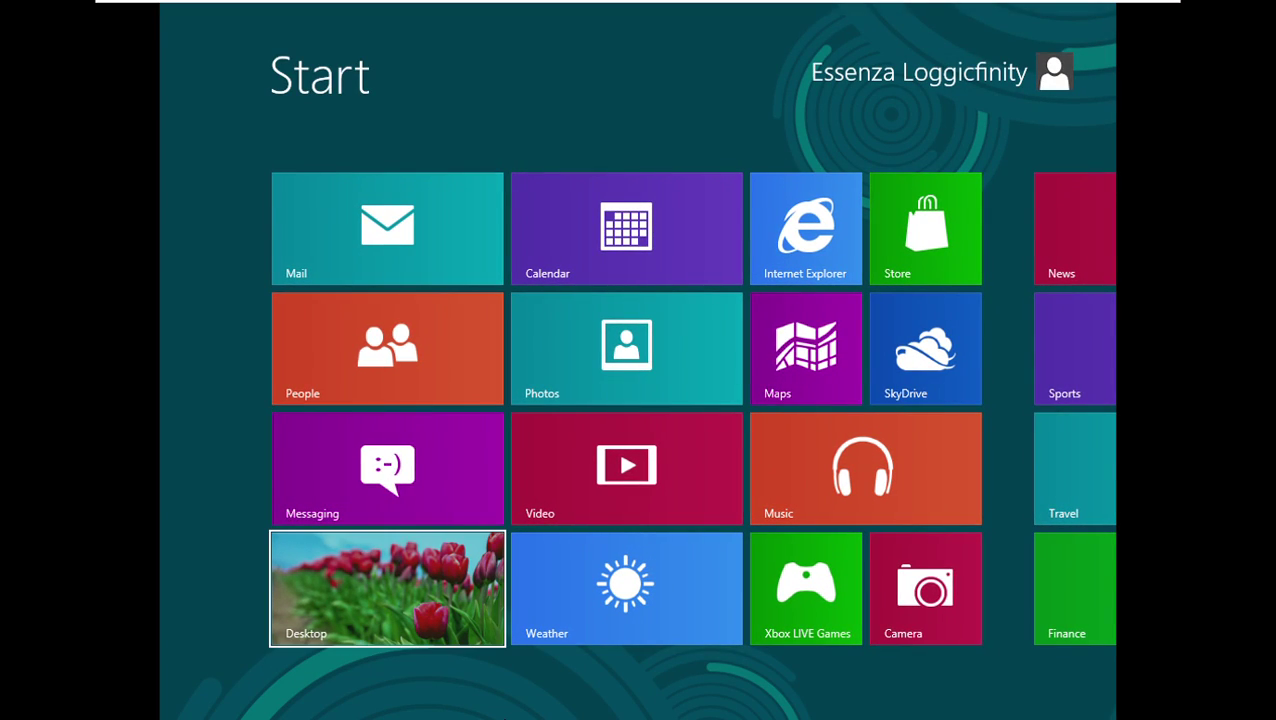
{"action": "key", "text": "Return"}
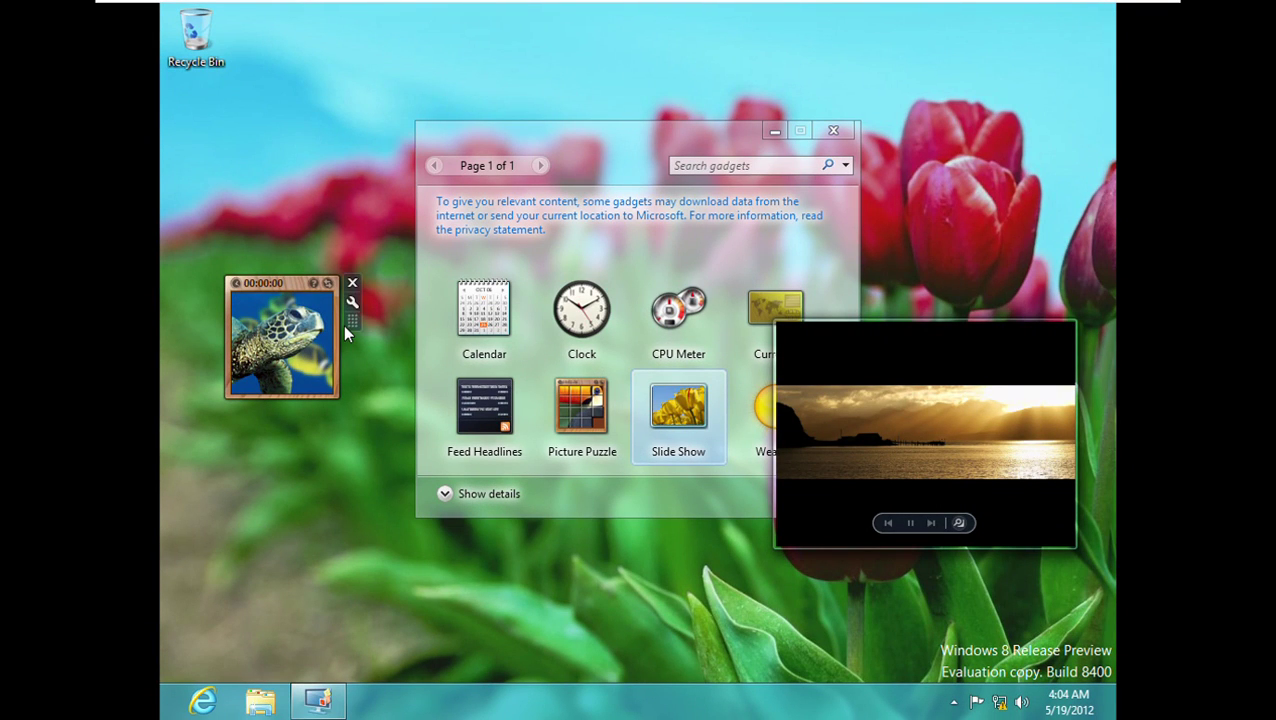
{"action": "left_click", "coordinate": [352, 284]}
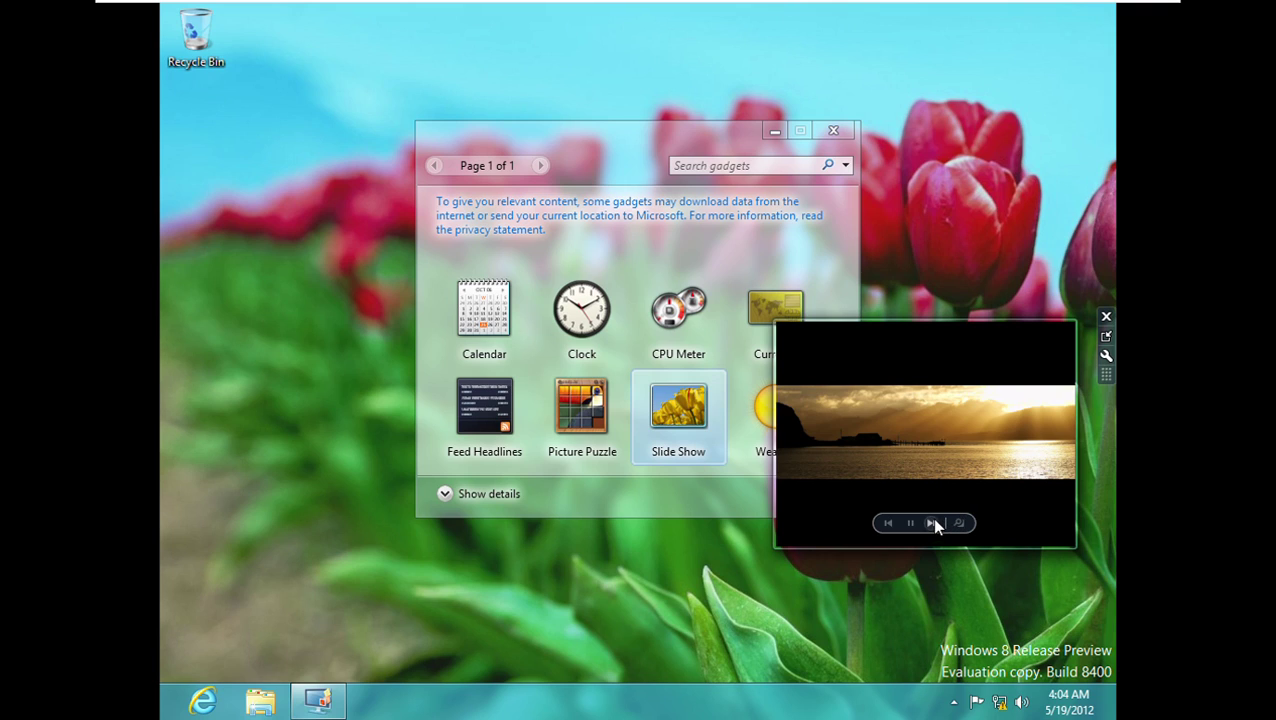
Skip forward through the enlarged slide show to the red flower picture
{"action": "left_click", "coordinate": [932, 521]}
{"action": "left_click", "coordinate": [932, 521]}
{"action": "left_click", "coordinate": [932, 521]}
{"action": "left_click", "coordinate": [931, 521]}
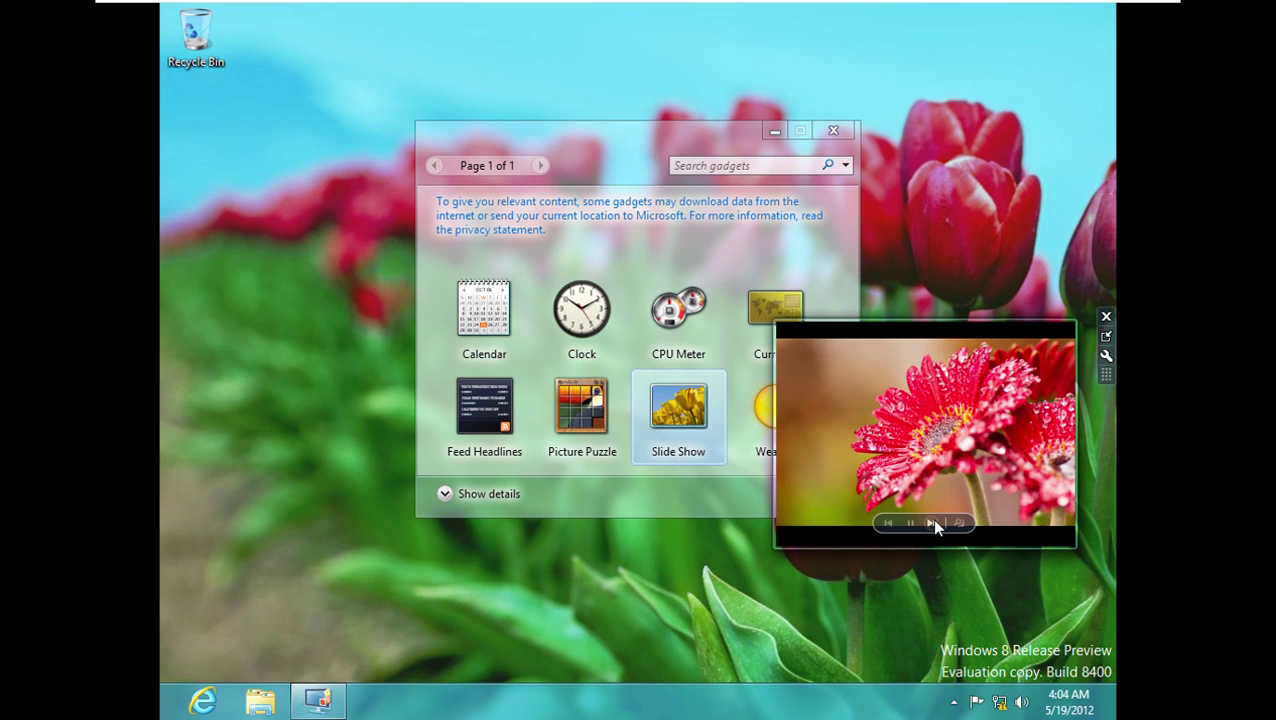
Check the Slide Show folder and picture-duration options, cancel without changes, and remove the gadget
{"action": "left_click", "coordinate": [1105, 355]}
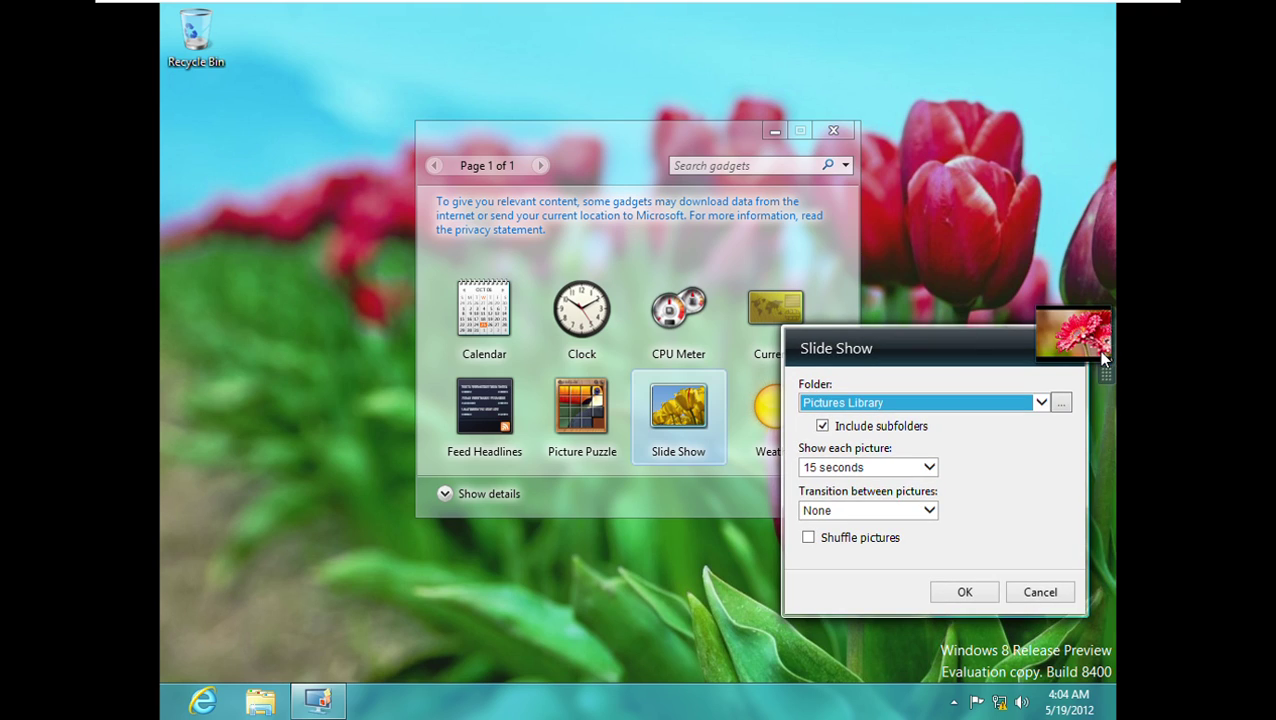
{"action": "left_click", "coordinate": [1030, 403]}
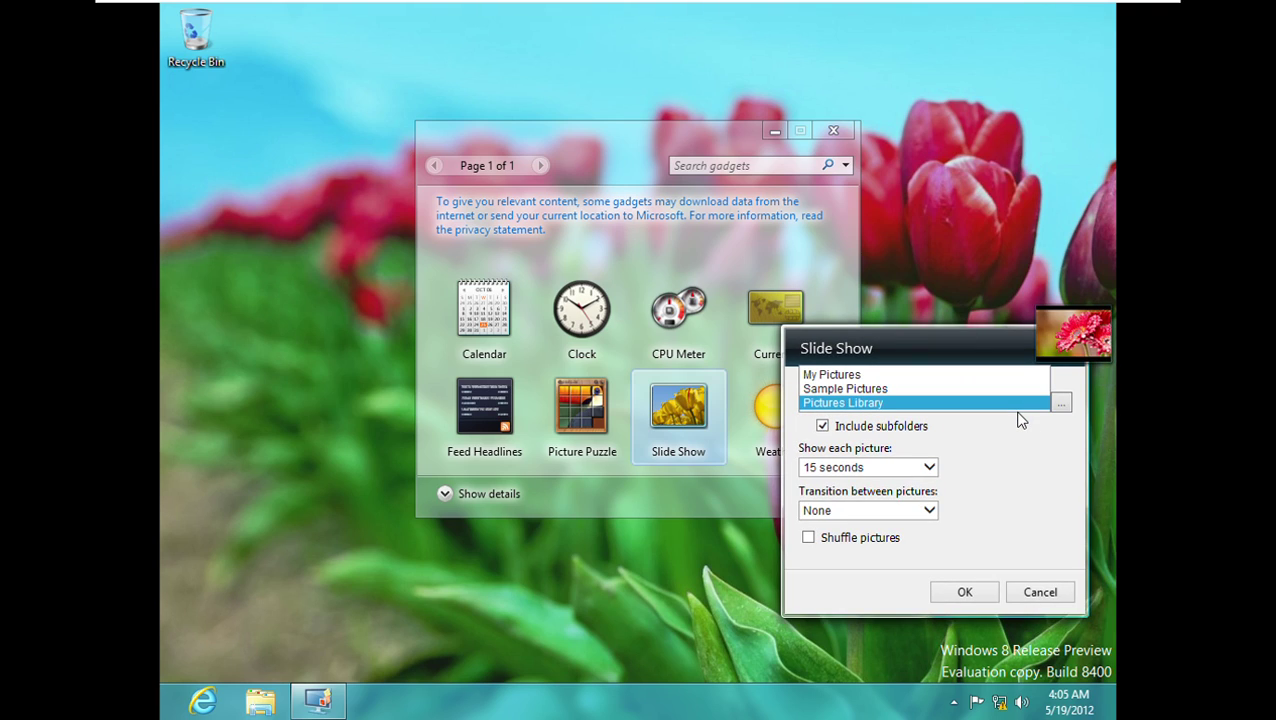
{"action": "left_click", "coordinate": [922, 468]}
{"action": "left_click", "coordinate": [1003, 500]}
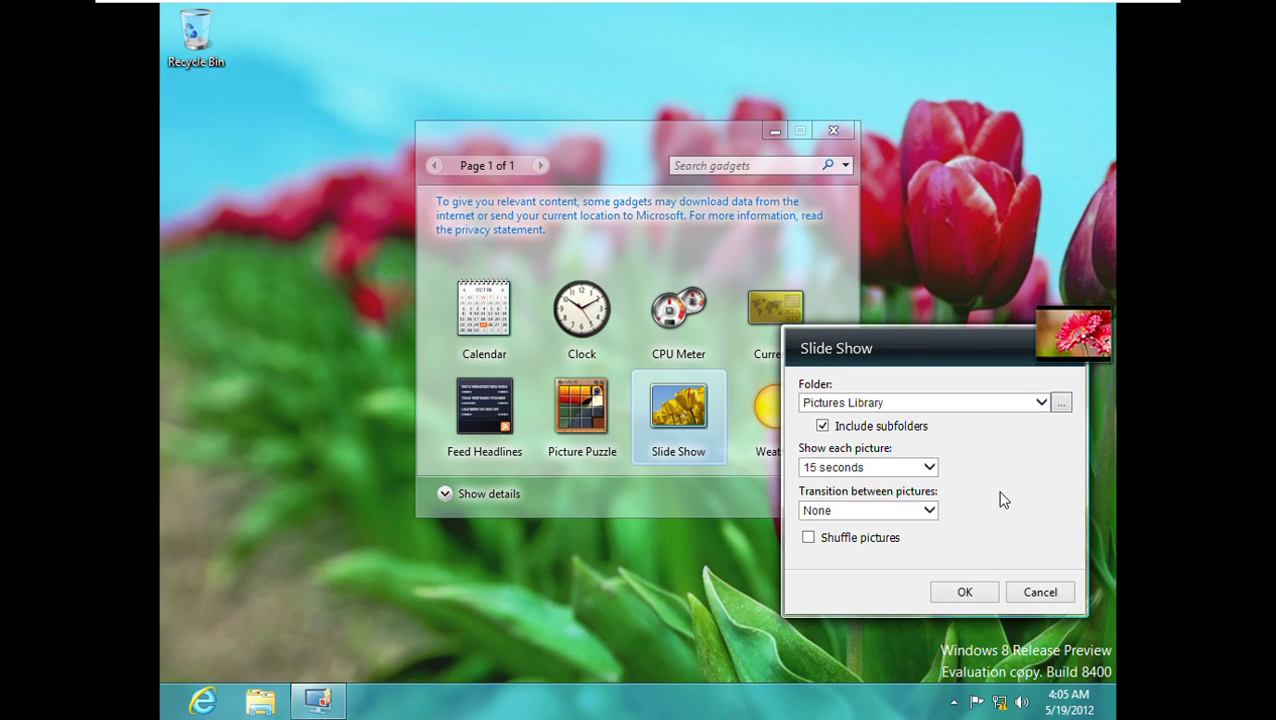
{"action": "left_click", "coordinate": [1058, 403]}
{"action": "left_click", "coordinate": [736, 466]}
{"action": "key", "text": "Escape"}
{"action": "mouse_move", "coordinate": [990, 408]}
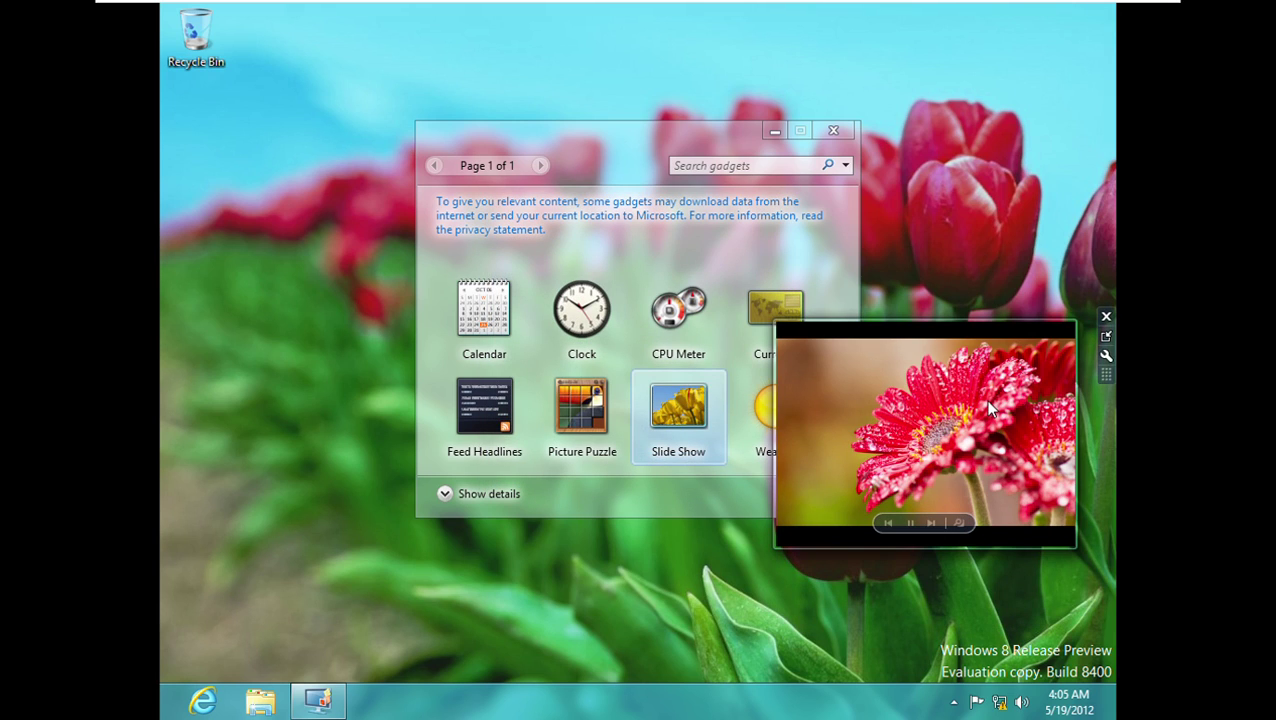
{"action": "left_click", "coordinate": [1107, 316]}
Place the Weather gadget on the desktop and show the gallery details for the Slide Show gadget
{"action": "left_click_drag", "start_coordinate": [806, 396], "coordinate": [309, 365]}
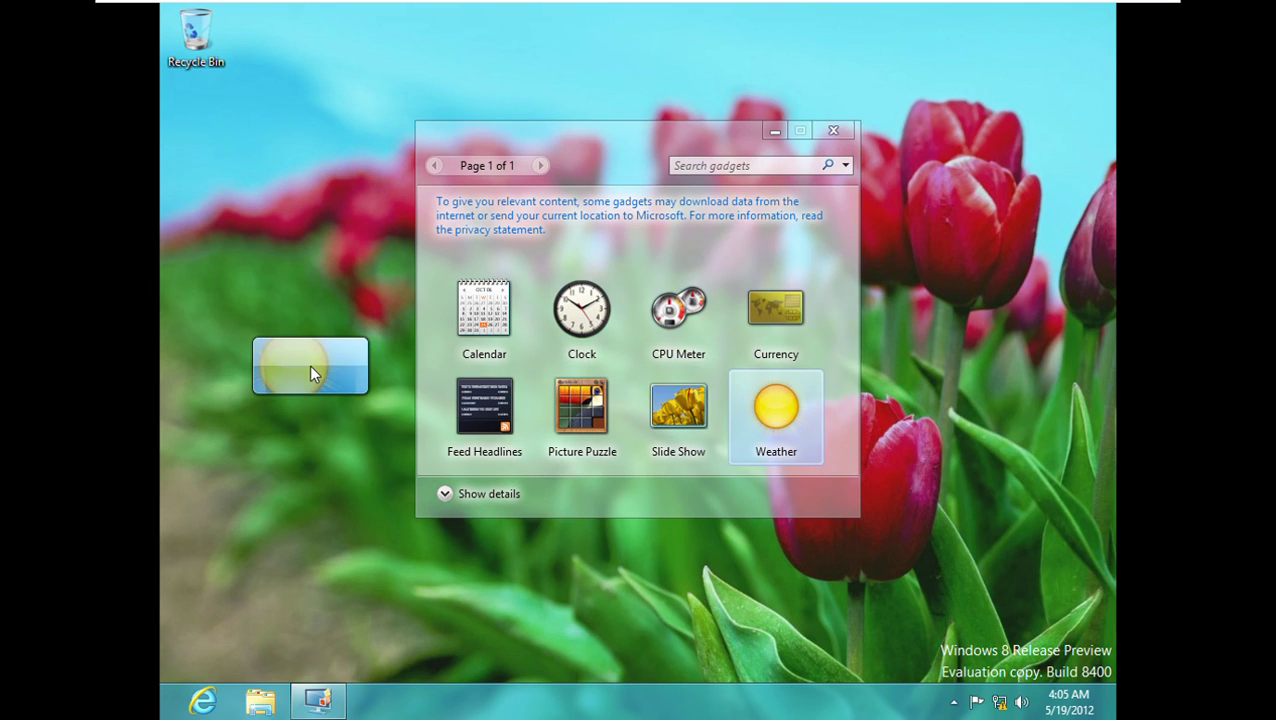
{"action": "left_click", "coordinate": [442, 493]}
{"action": "left_click", "coordinate": [684, 447]}
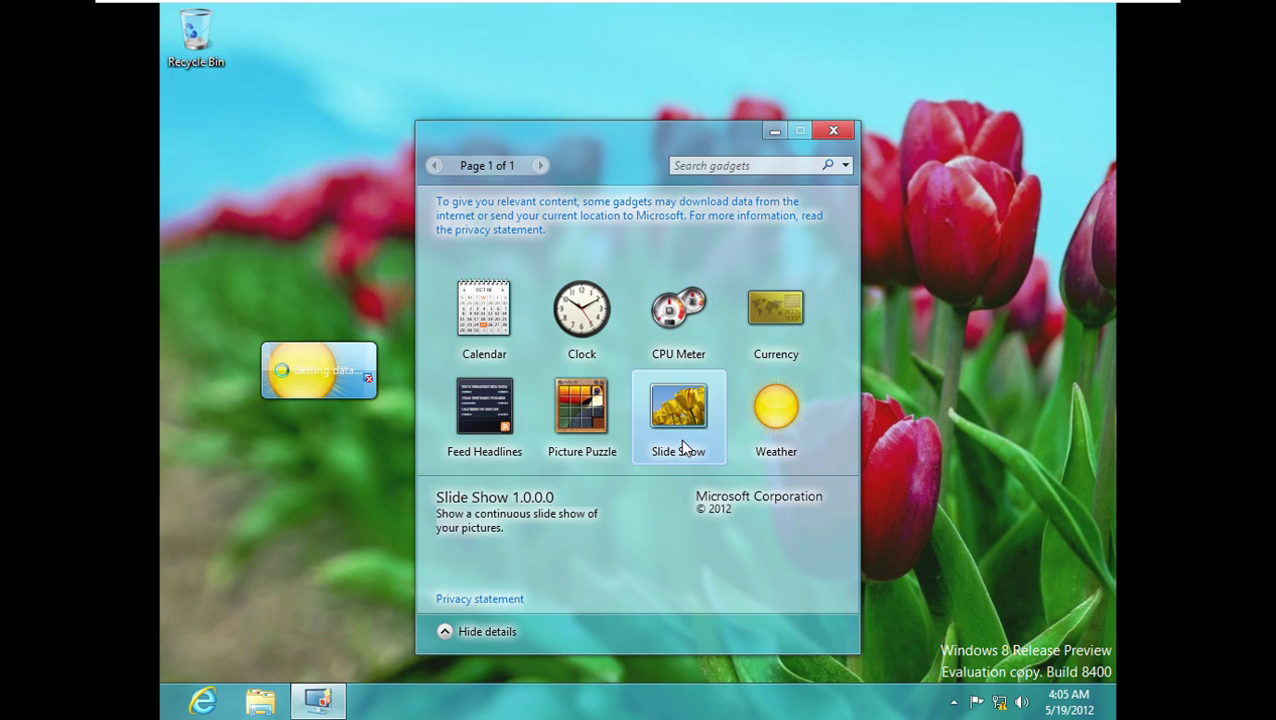
Look through the details of the other gadgets, from Picture Puzzle to Calendar and Currency, and close the gadget gallery
{"action": "left_click", "coordinate": [590, 440]}
{"action": "key", "text": "Left"}
{"action": "key", "text": "Up"}
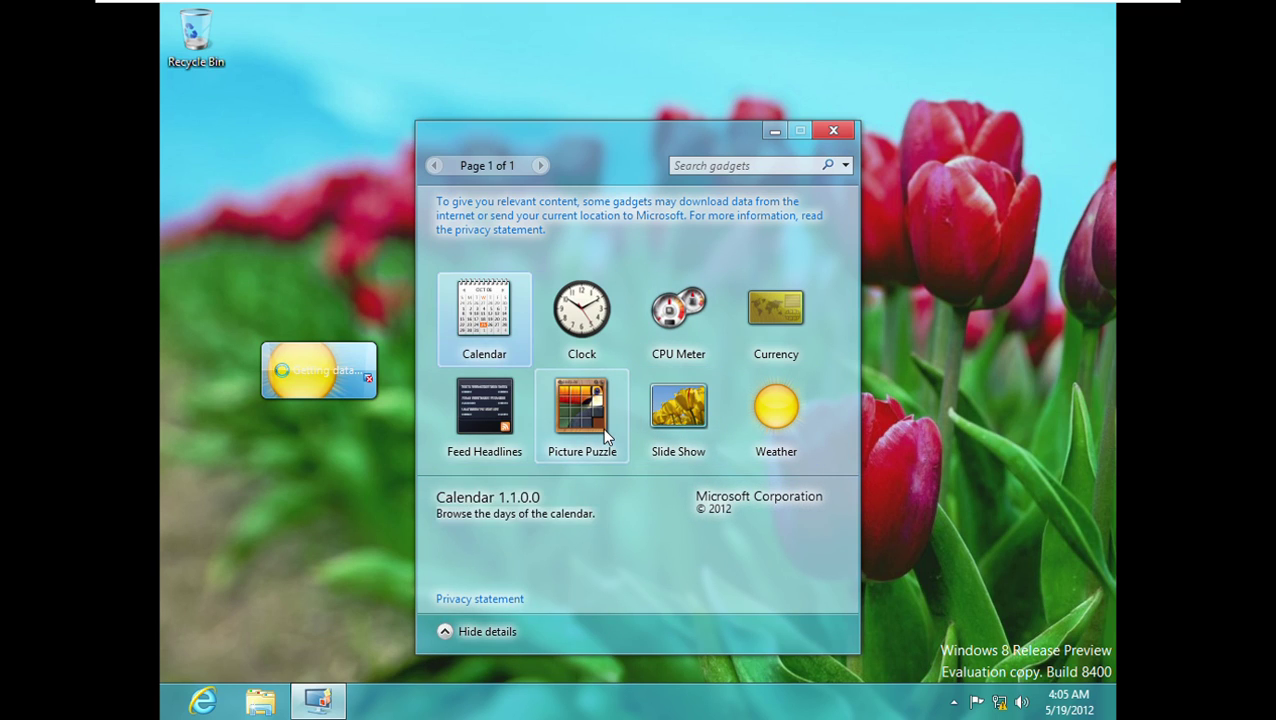
{"action": "key", "text": "Right"}
{"action": "key", "text": "Right"}
{"action": "key", "text": "Right"}
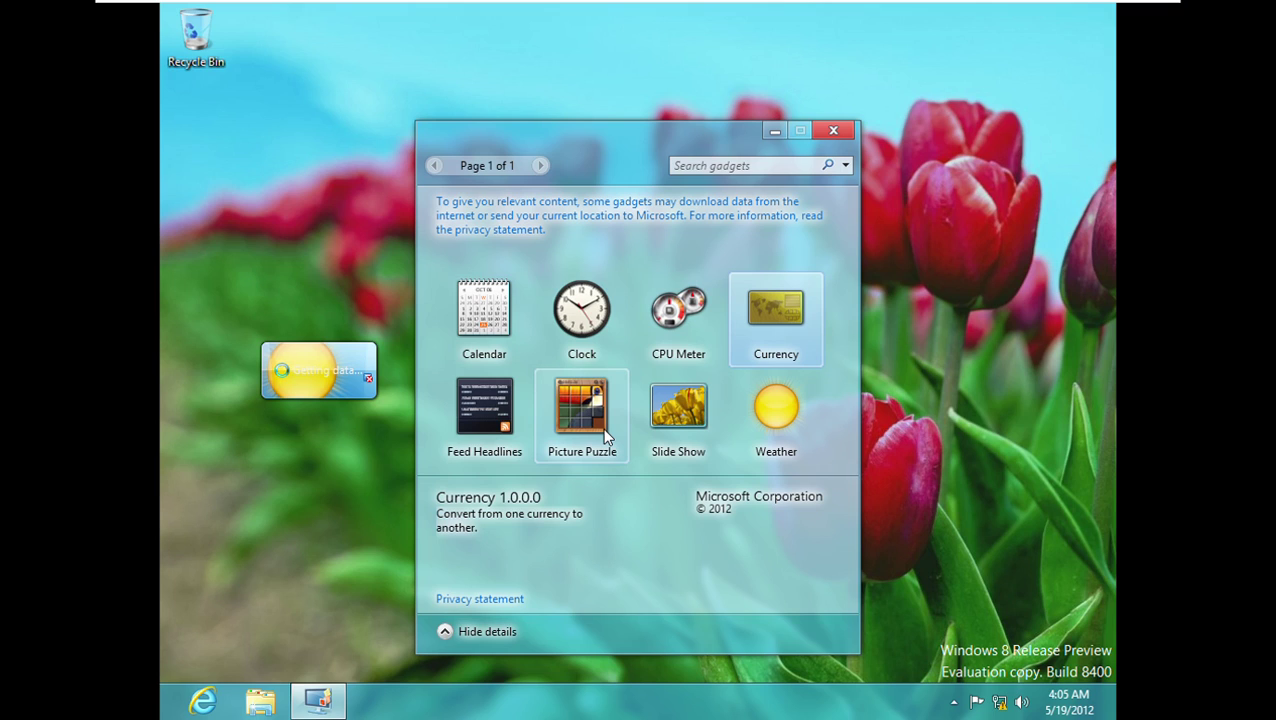
{"action": "key", "text": "alt+F4"}
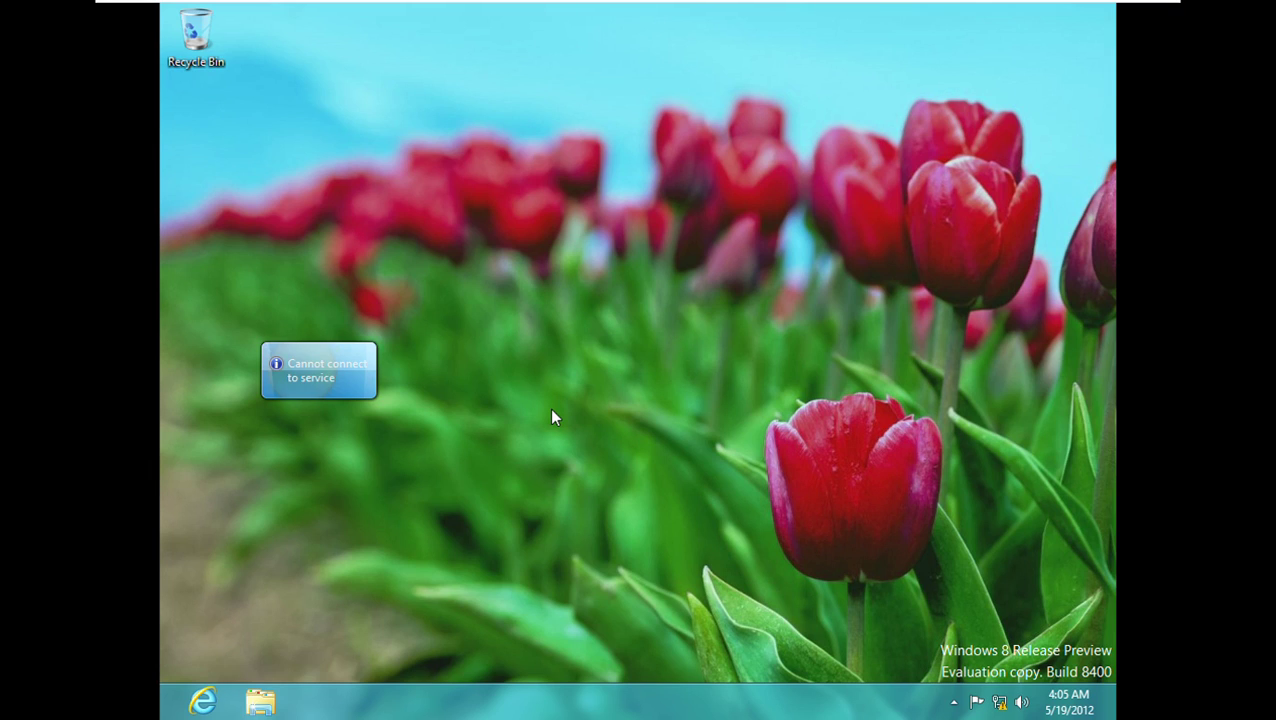
Remove the Weather gadget from the desktop and open the screen resolution settings
{"action": "left_click", "coordinate": [390, 349]}
{"action": "right_click", "coordinate": [395, 345]}
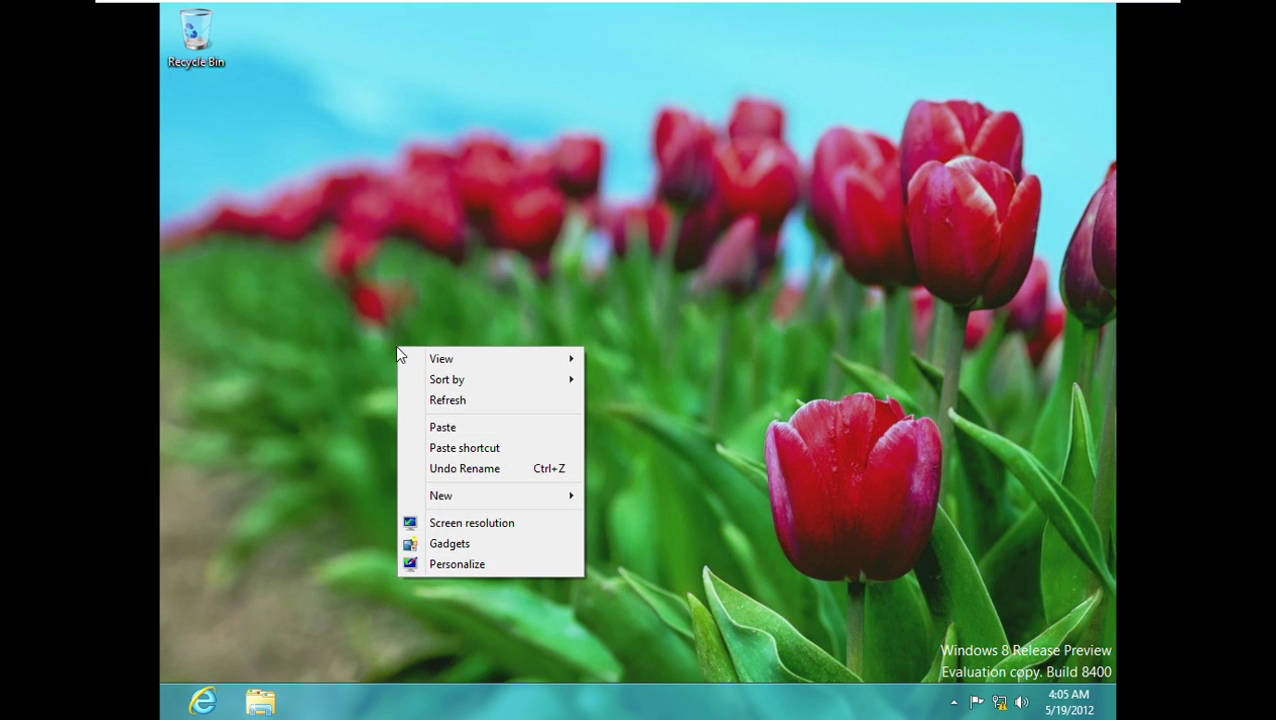
{"action": "left_click", "coordinate": [465, 523]}
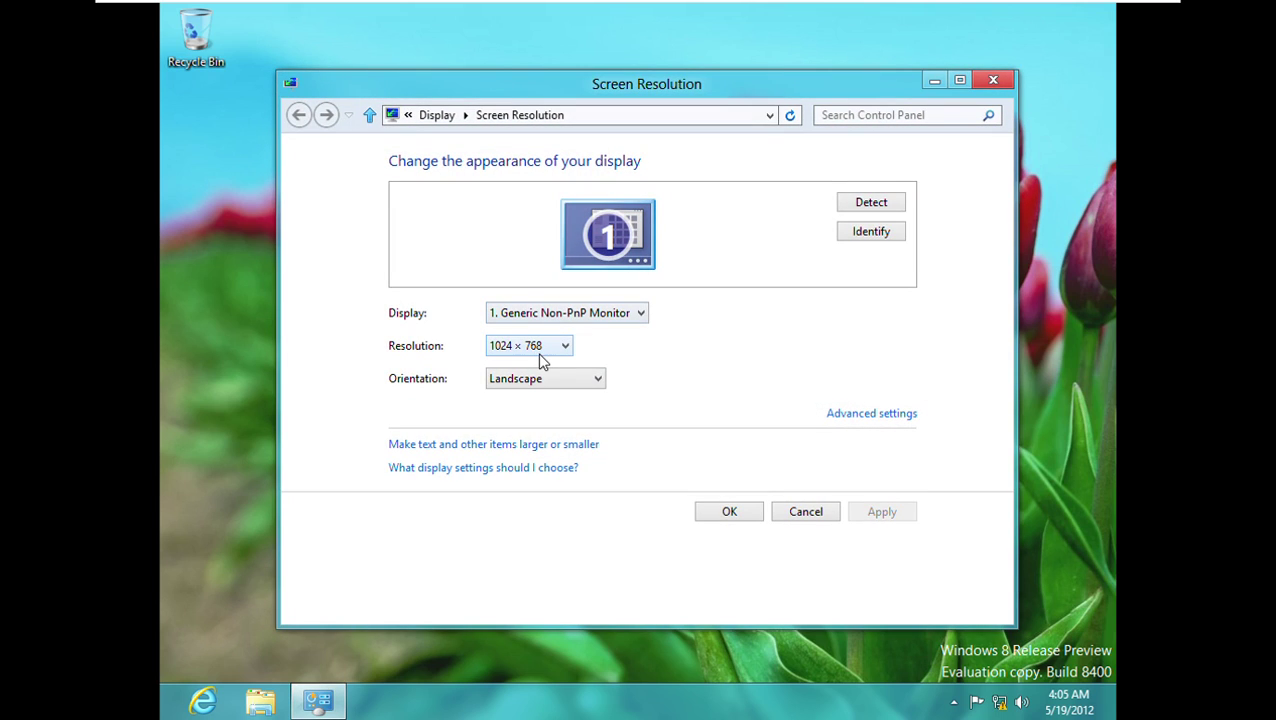
Set the display resolution to 1366 × 768, keep the changes, and close the resolution settings
{"action": "left_click", "coordinate": [538, 352]}
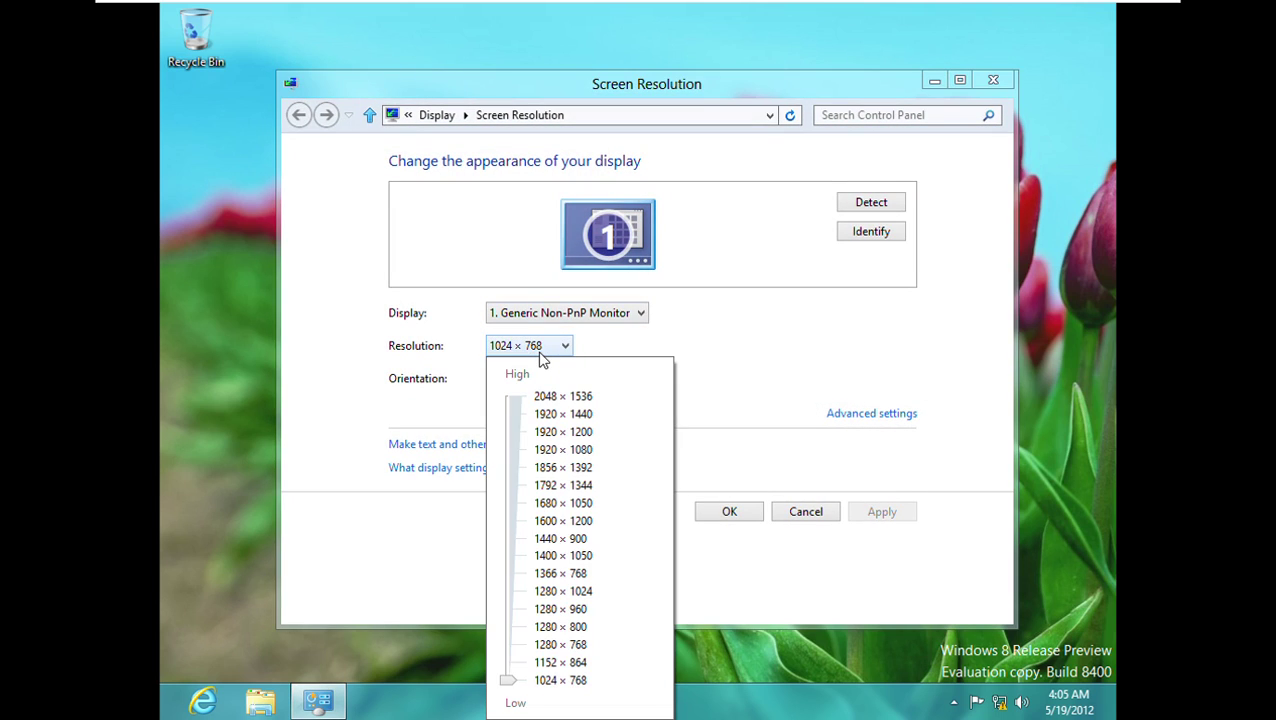
{"action": "left_click", "coordinate": [511, 578]}
{"action": "left_click", "coordinate": [930, 556]}
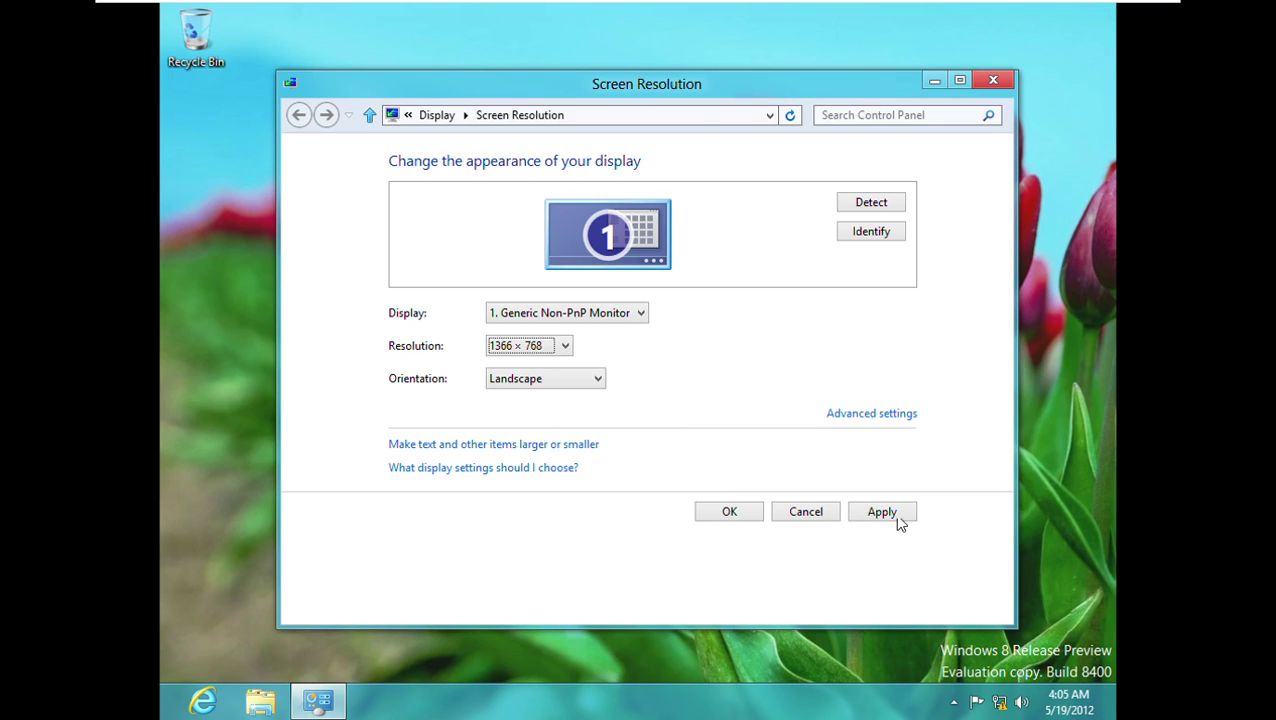
{"action": "left_click", "coordinate": [893, 514]}
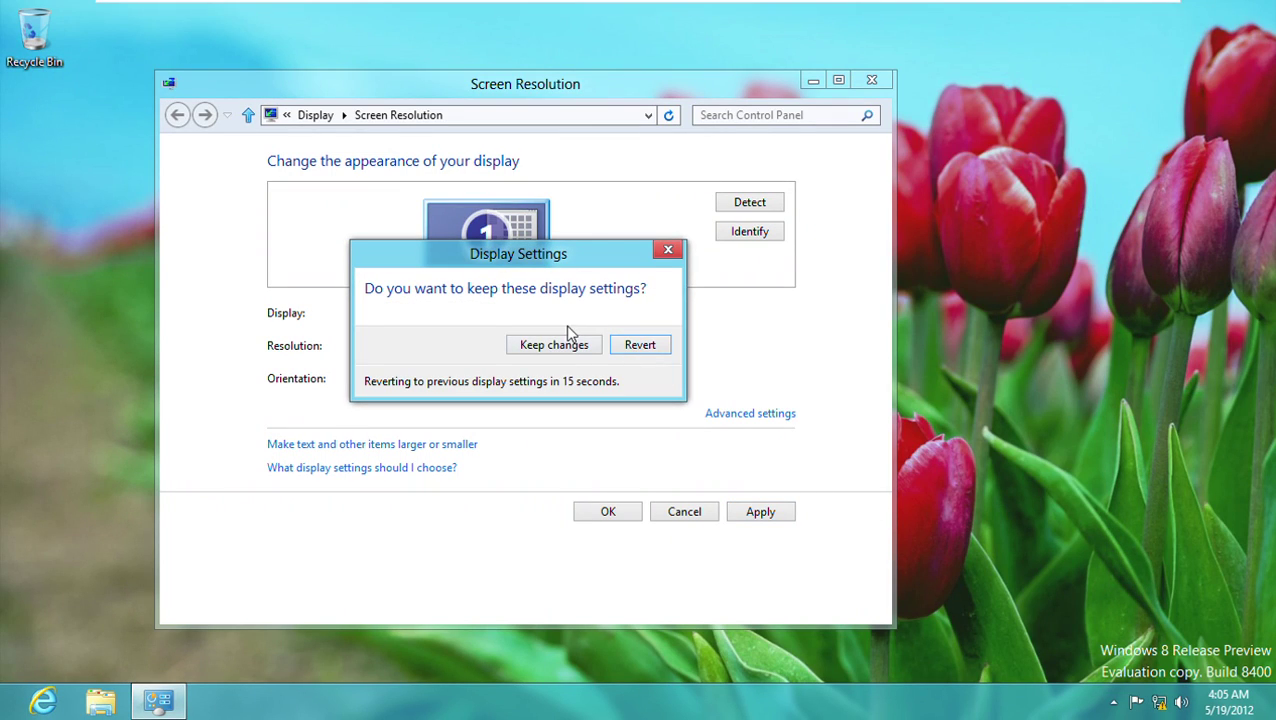
{"action": "left_click", "coordinate": [569, 349]}
{"action": "left_click", "coordinate": [610, 512]}
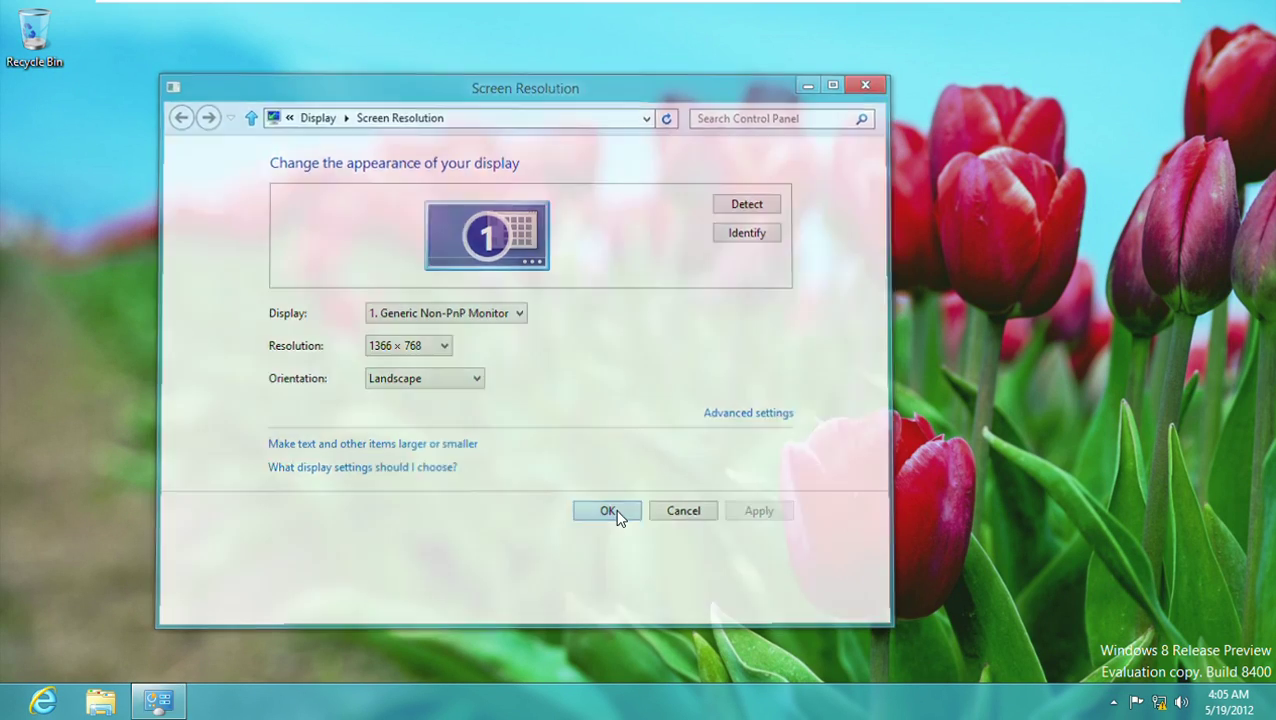
Open the desktop personalization settings and apply the Nature theme
{"action": "right_click", "coordinate": [616, 510]}
{"action": "left_click", "coordinate": [688, 497]}
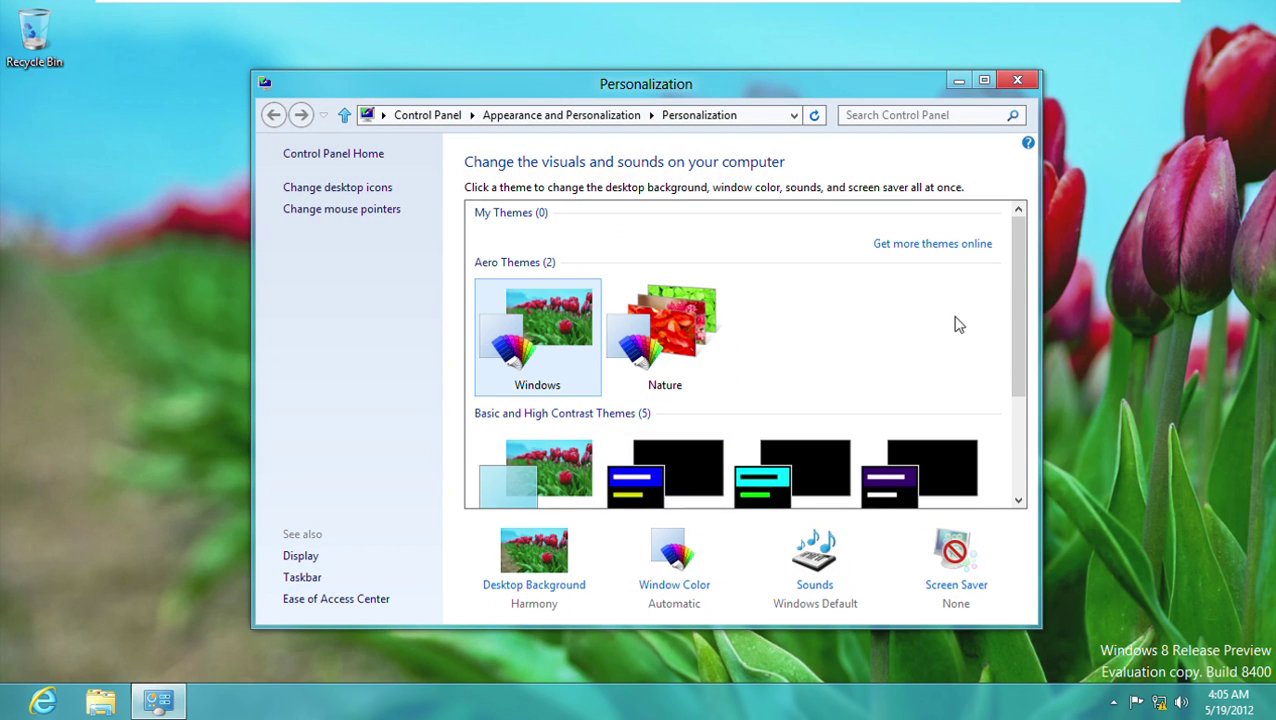
{"action": "left_click", "coordinate": [691, 320]}
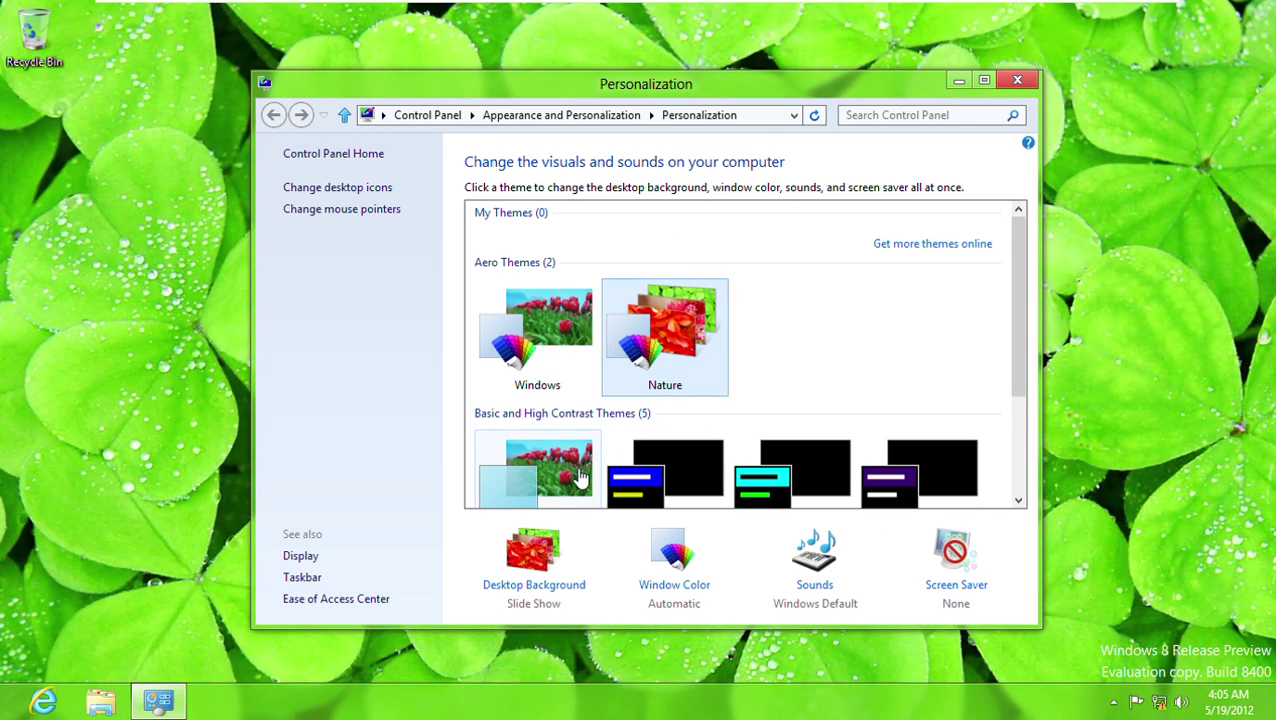
Try out the High Contrast #1, High Contrast #2, High Contrast Black and High Contrast White themes one after another
{"action": "scroll", "coordinate": [578, 467], "scroll_direction": "down", "scroll_amount": 1}
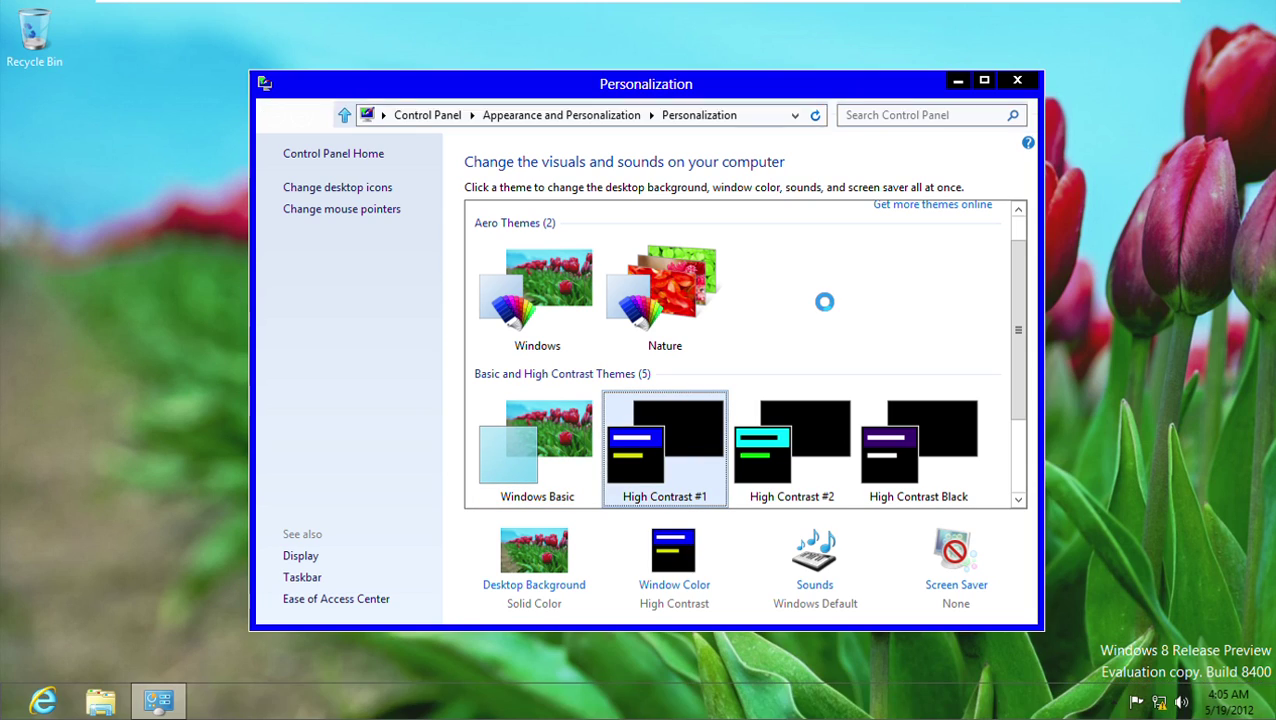
{"action": "key", "text": "Right"}
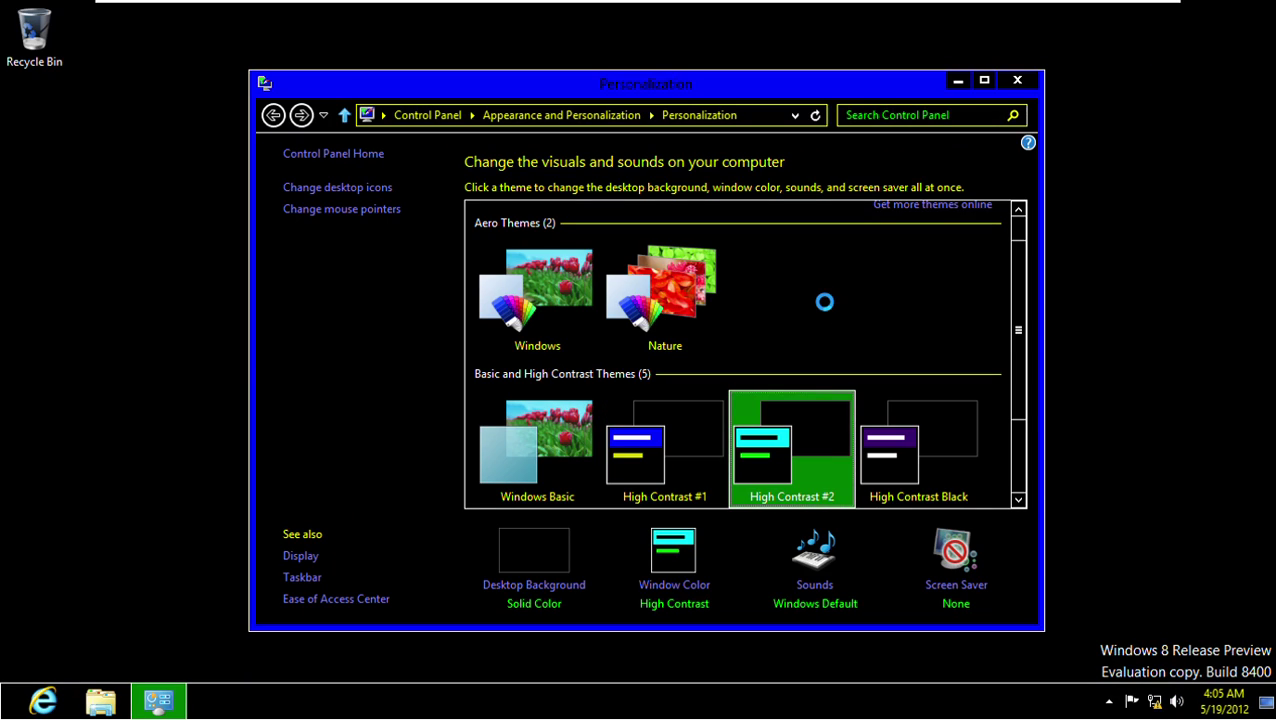
{"action": "key", "text": "Right"}
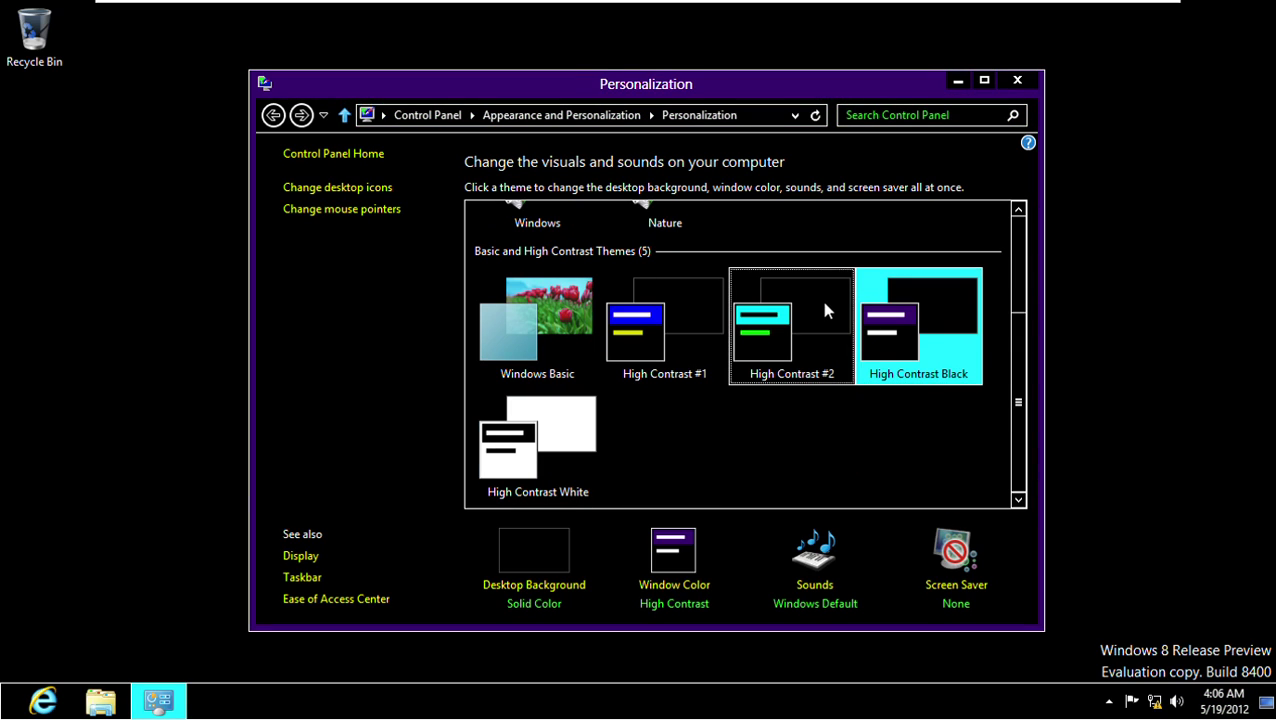
{"action": "key", "text": "Right"}
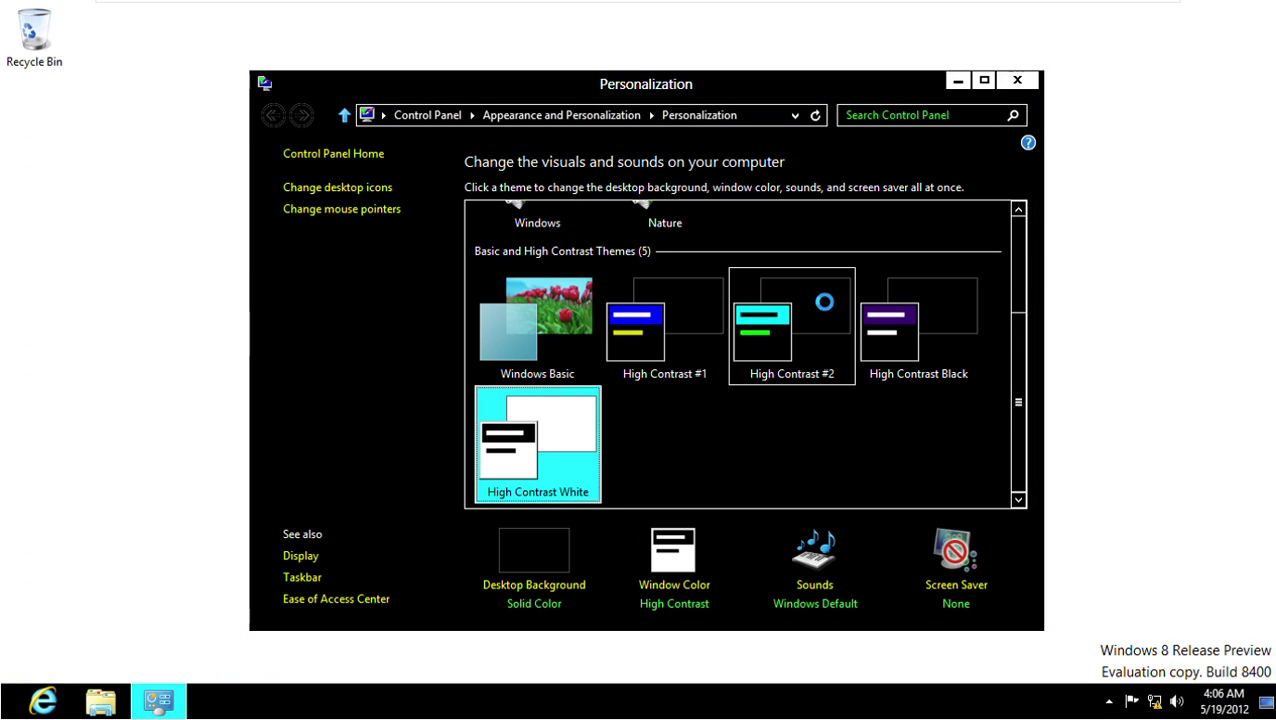
Apply the Windows theme from the Aero Themes, and look through the desktop background pictures without changing the selection
{"action": "scroll", "coordinate": [828, 313], "scroll_direction": "up", "scroll_amount": 3}
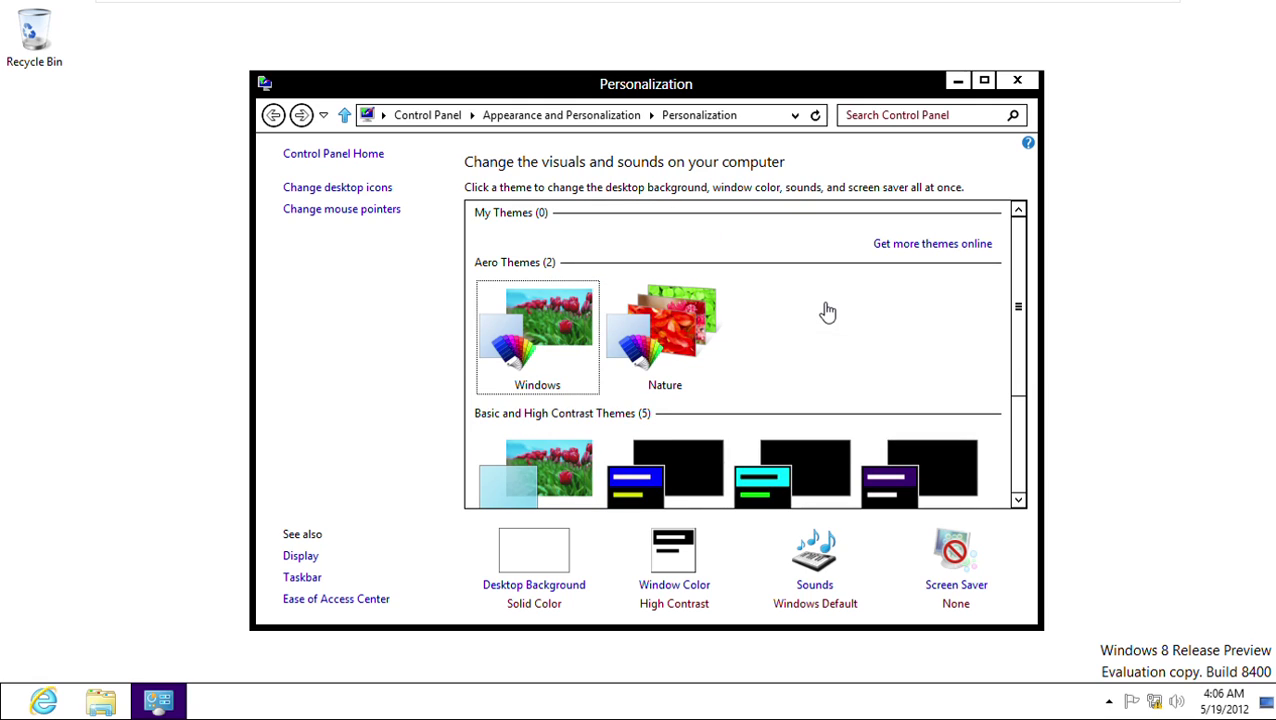
{"action": "left_click", "coordinate": [828, 313]}
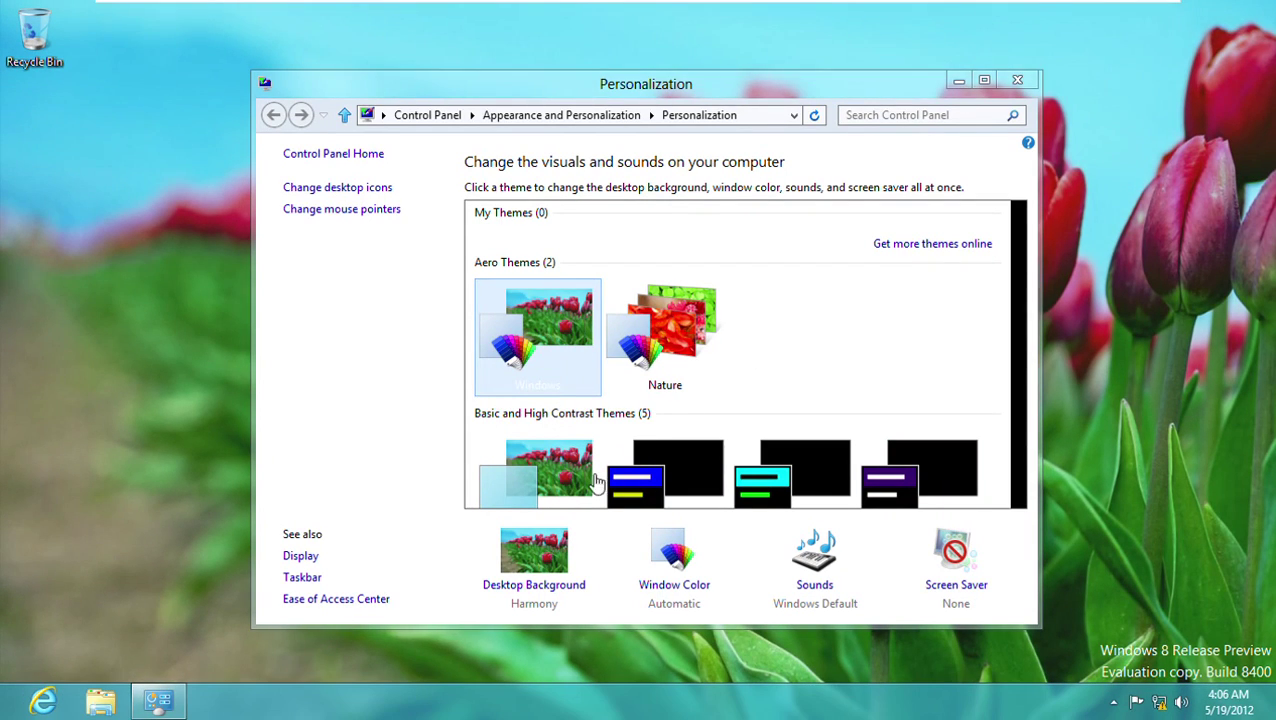
{"action": "left_click", "coordinate": [524, 585]}
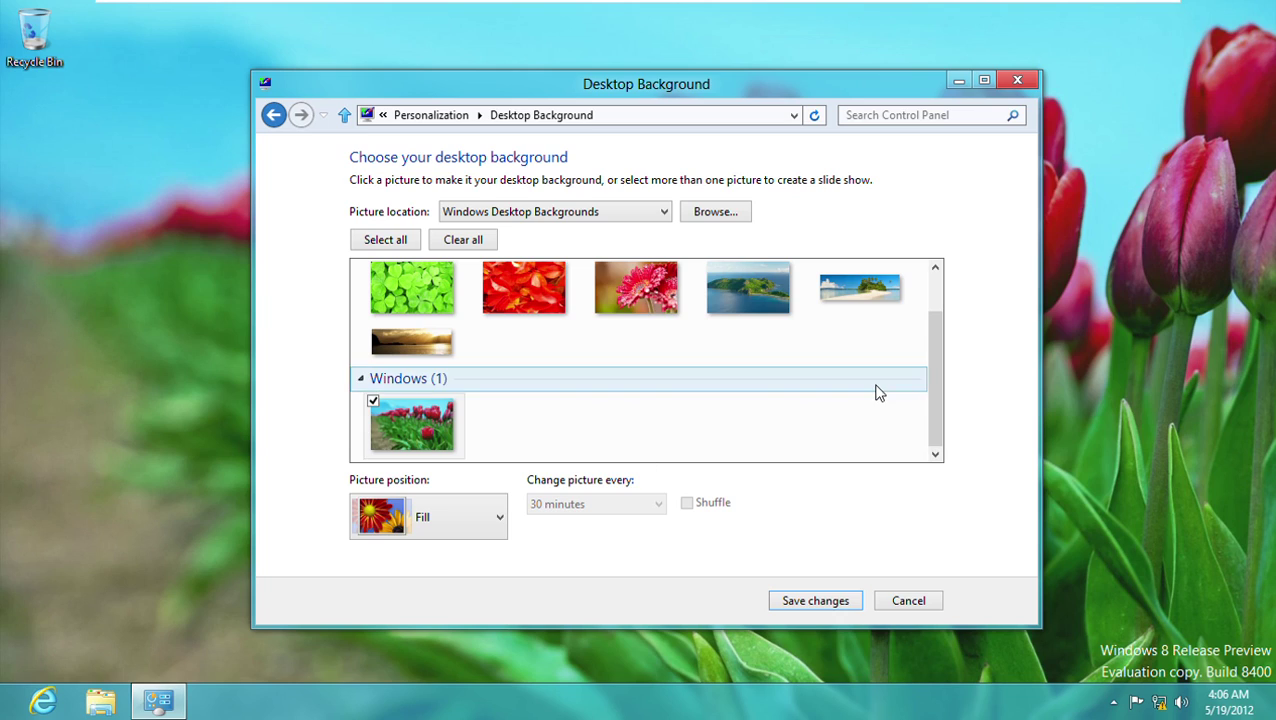
{"action": "left_click_drag", "start_coordinate": [927, 352], "coordinate": [950, 400]}
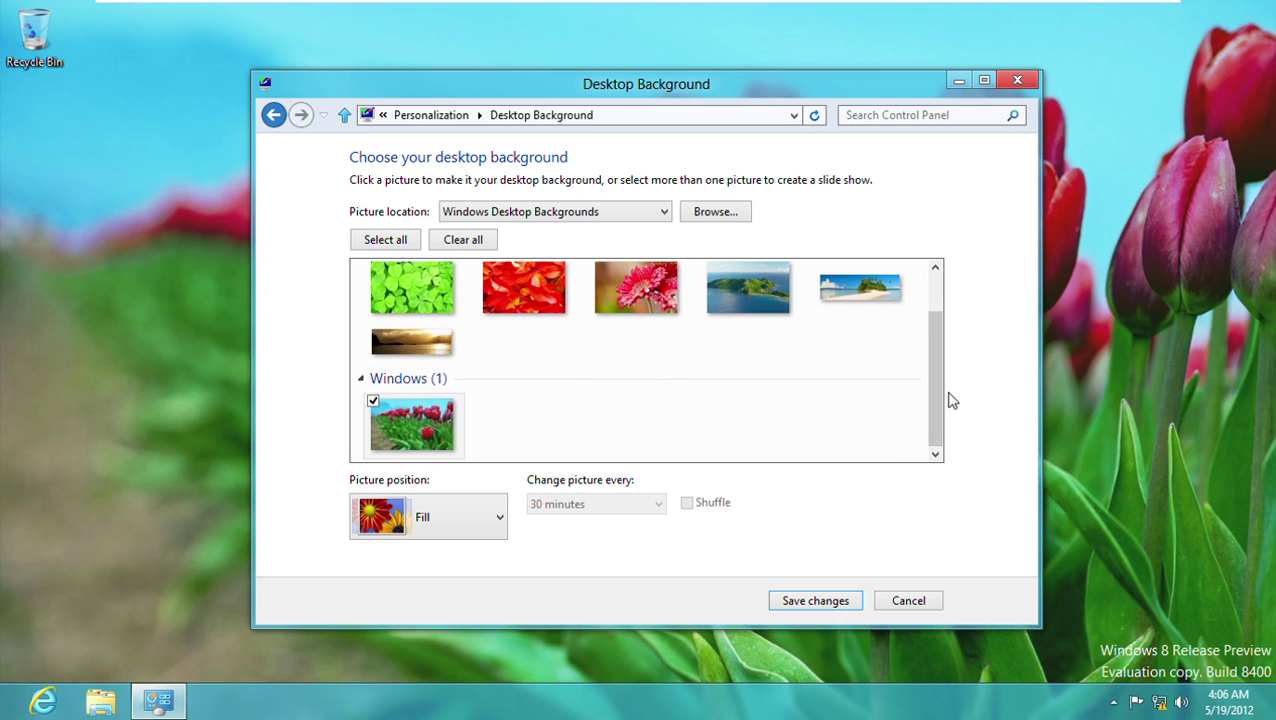
{"action": "left_click", "coordinate": [909, 600]}
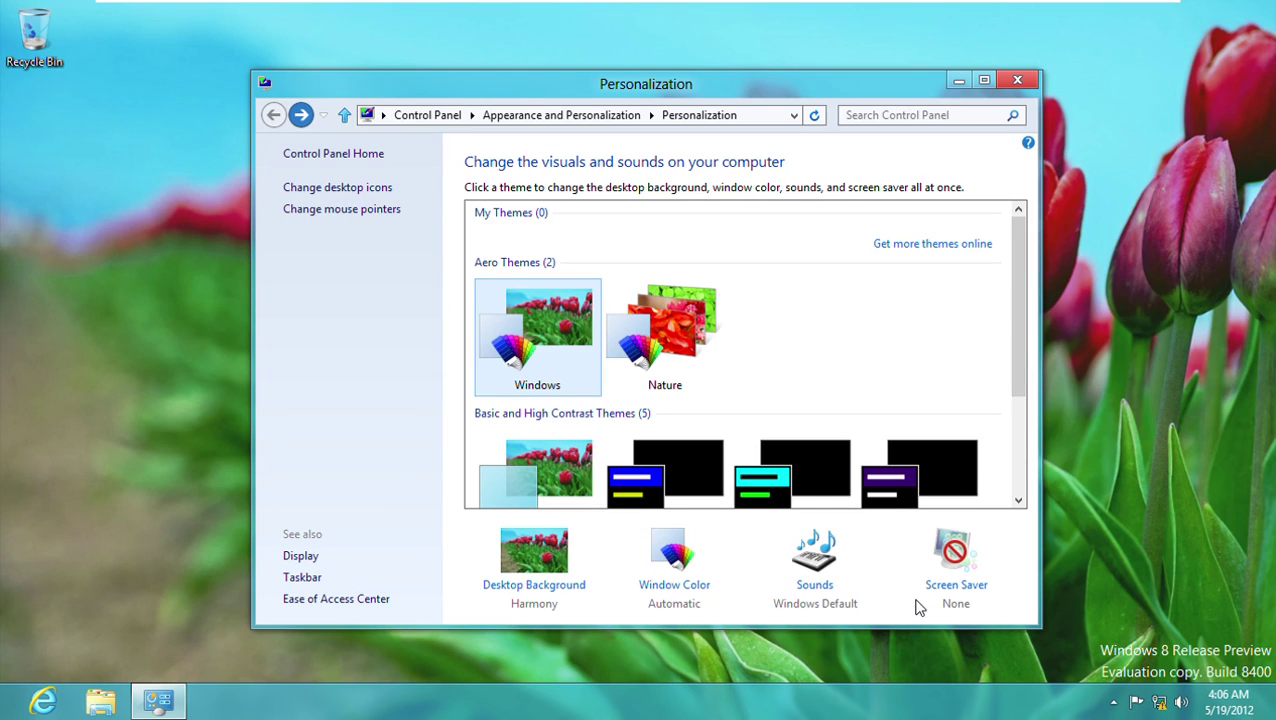
Open the window color settings and preview the Blush, green and Sky colors on the window borders and taskbar
{"action": "left_click", "coordinate": [688, 545]}
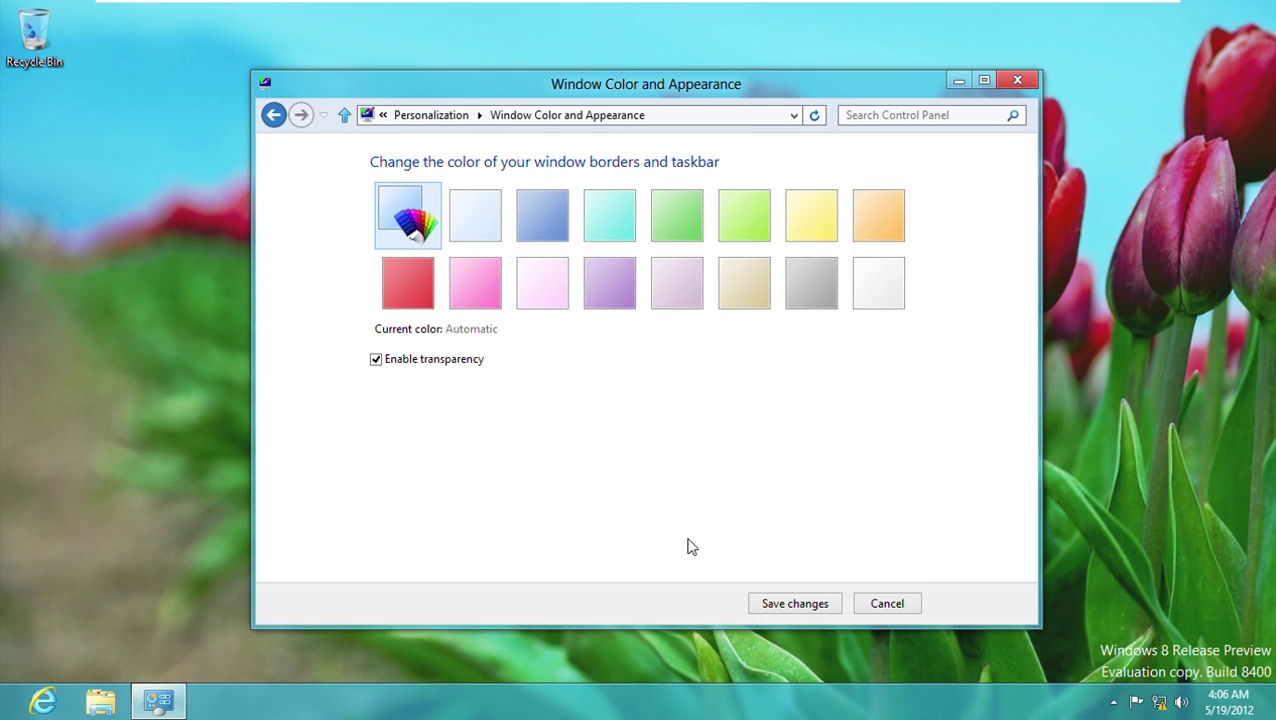
{"action": "left_click", "coordinate": [541, 276]}
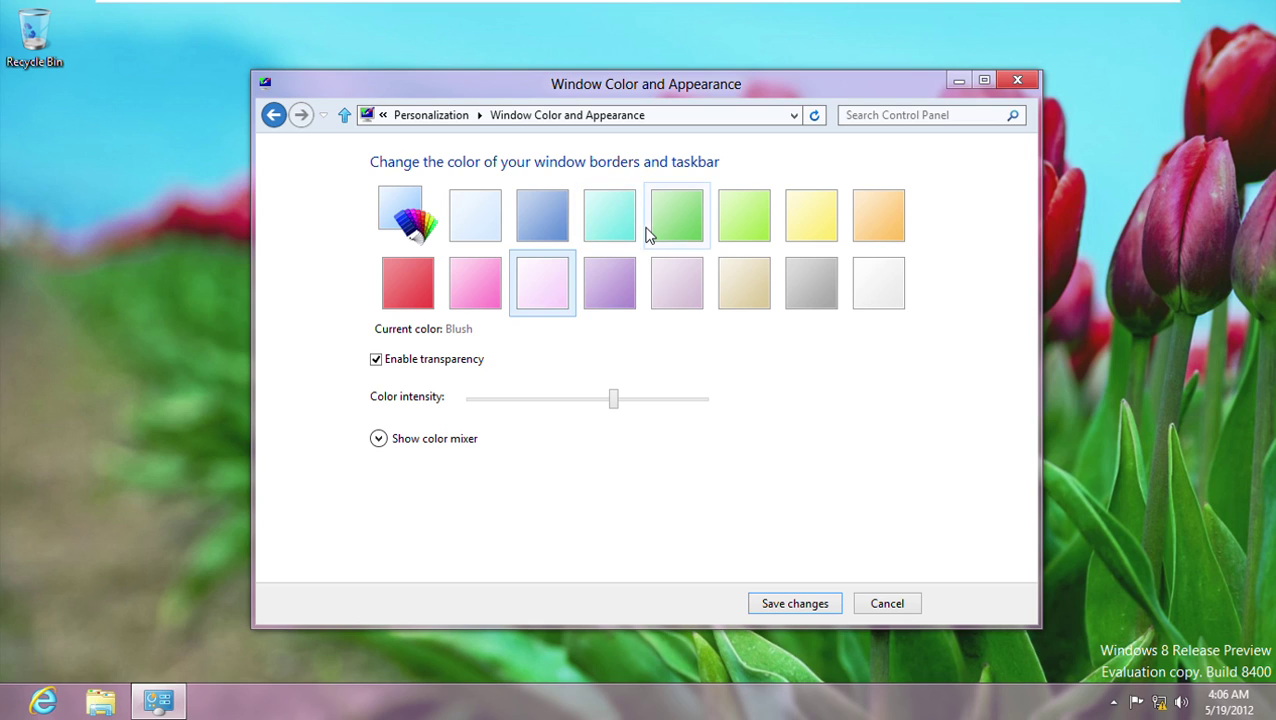
{"action": "left_click", "coordinate": [662, 228]}
{"action": "left_click", "coordinate": [472, 216]}
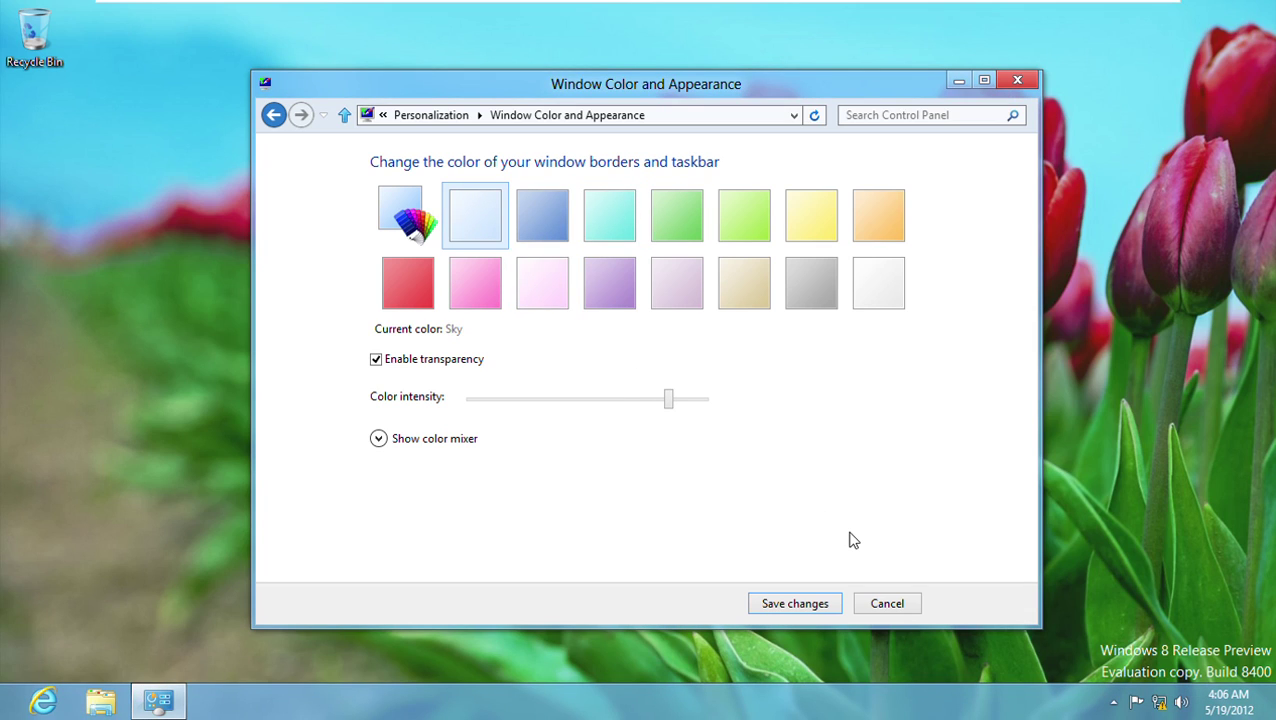
Preview the other window colors across both rows of swatches, including Sun, Fuchsia and Violet
{"action": "key", "text": "Right"}
{"action": "key", "text": "Right"}
{"action": "key", "text": "Right"}
{"action": "key", "text": "Right"}
{"action": "key", "text": "Right"}
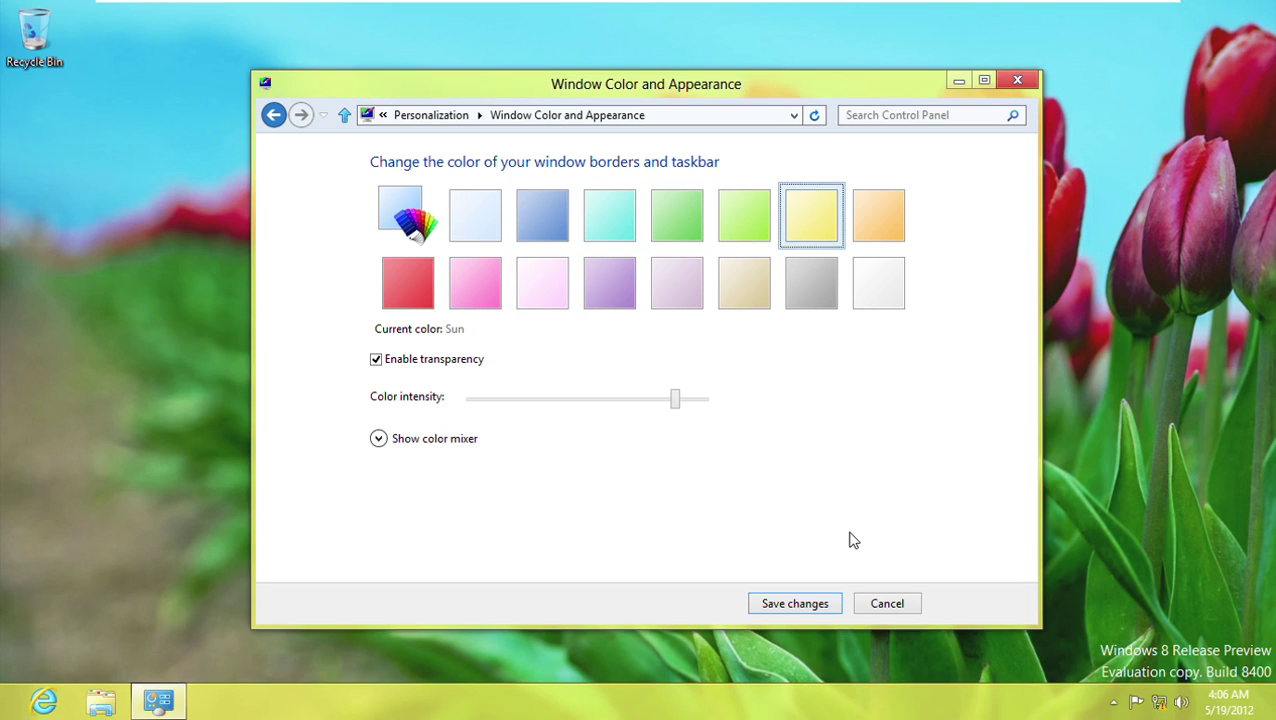
{"action": "key", "text": "Left"}
{"action": "key", "text": "Left"}
{"action": "key", "text": "Left"}
{"action": "key", "text": "Left"}
{"action": "key", "text": "Left"}
{"action": "key", "text": "Down"}
{"action": "key", "text": "Right"}
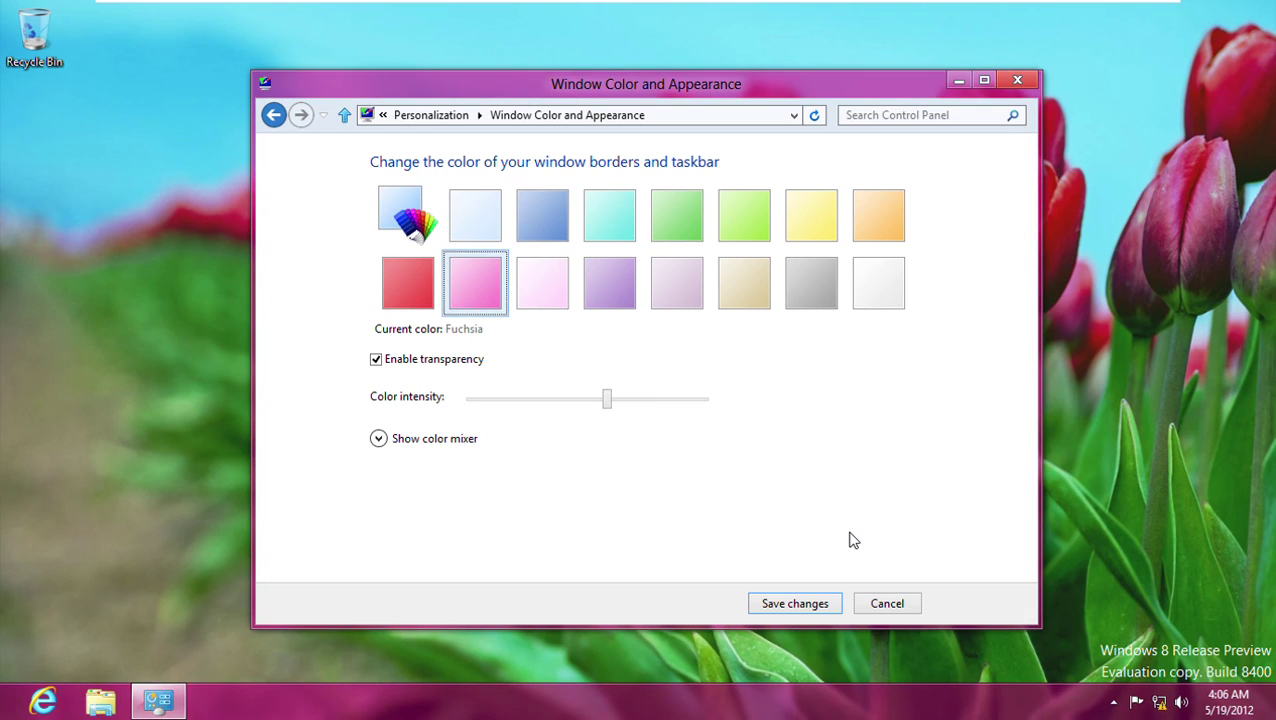
{"action": "key", "text": "Right"}
{"action": "key", "text": "Right"}
{"action": "key", "text": "Right"}
{"action": "key", "text": "Right"}
{"action": "key", "text": "Right"}
{"action": "key", "text": "Right"}
{"action": "key", "text": "Left"}
{"action": "key", "text": "Left"}
{"action": "key", "text": "Left"}
{"action": "key", "text": "Left"}
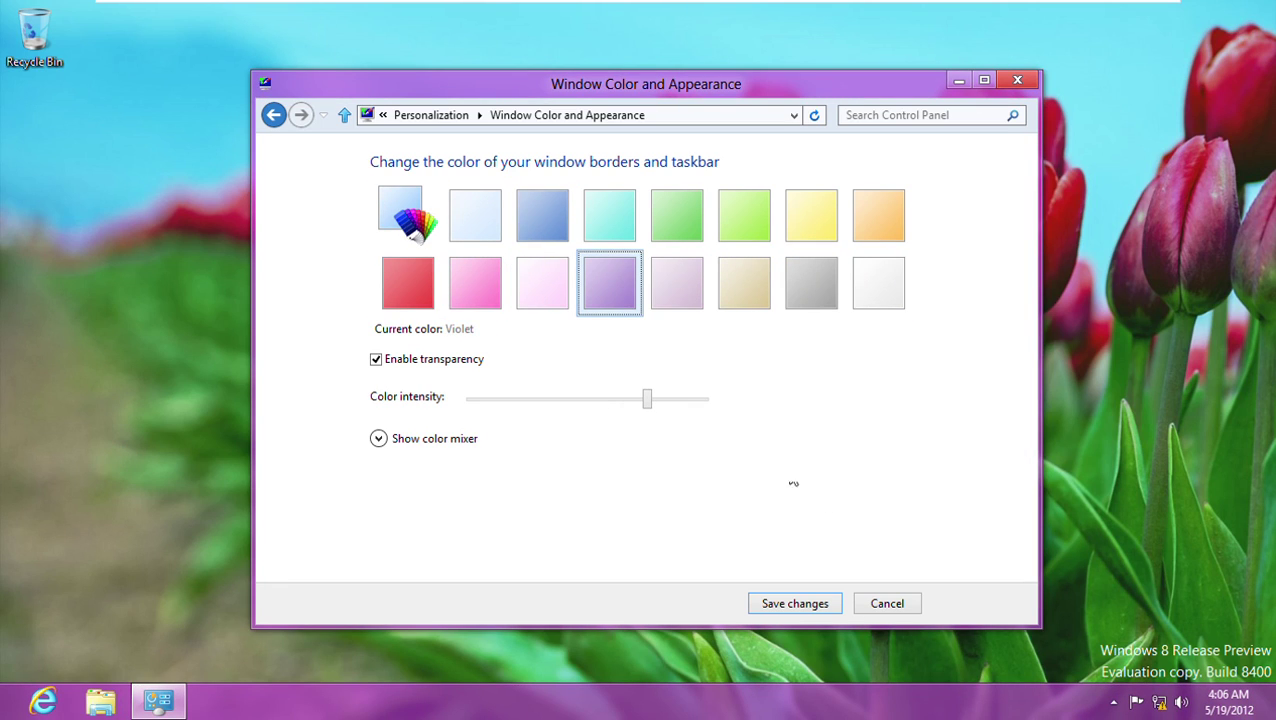
Select the Fuchsia window color and show the color mixer, switching transparency off and back on in between
{"action": "left_click", "coordinate": [447, 260]}
{"action": "left_click", "coordinate": [377, 362]}
{"action": "left_click", "coordinate": [377, 362]}
{"action": "left_click", "coordinate": [418, 442]}
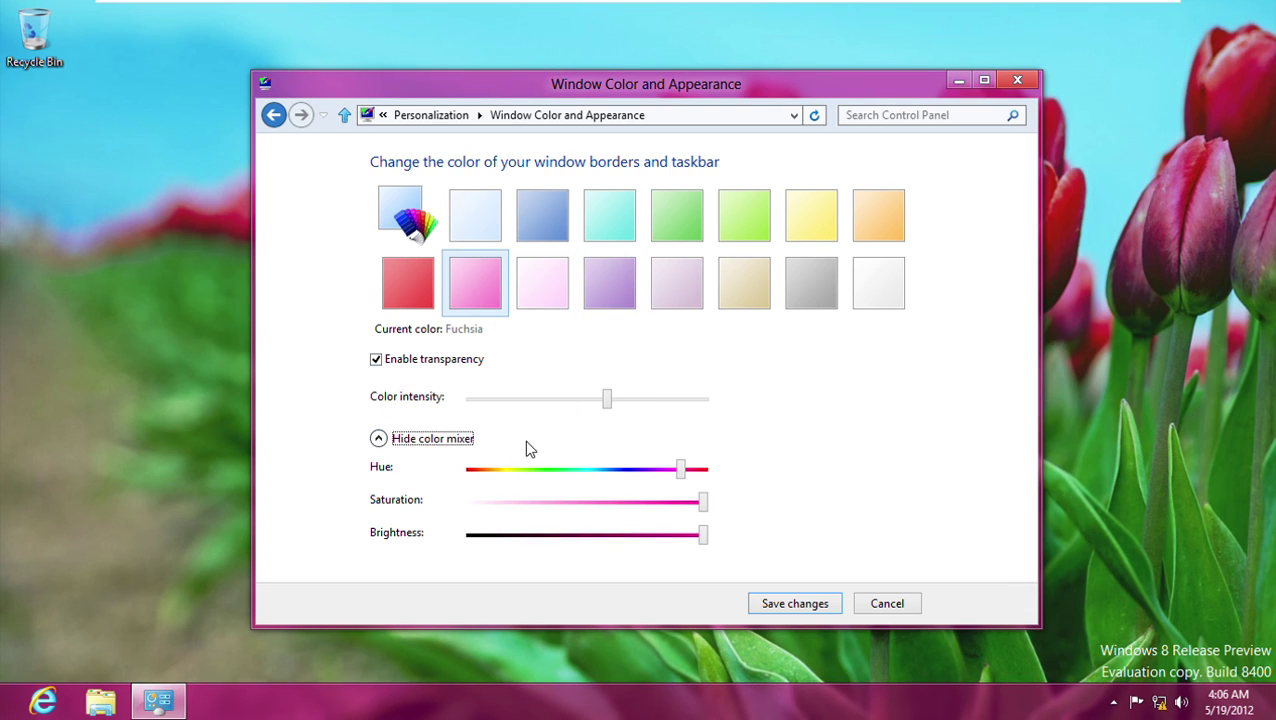
Mix a custom purple window color by shifting the hue and slightly lowering the saturation, save the changes, and close the personalization window
{"action": "left_click_drag", "start_coordinate": [680, 472], "coordinate": [694, 506]}
{"action": "left_click", "coordinate": [702, 538]}
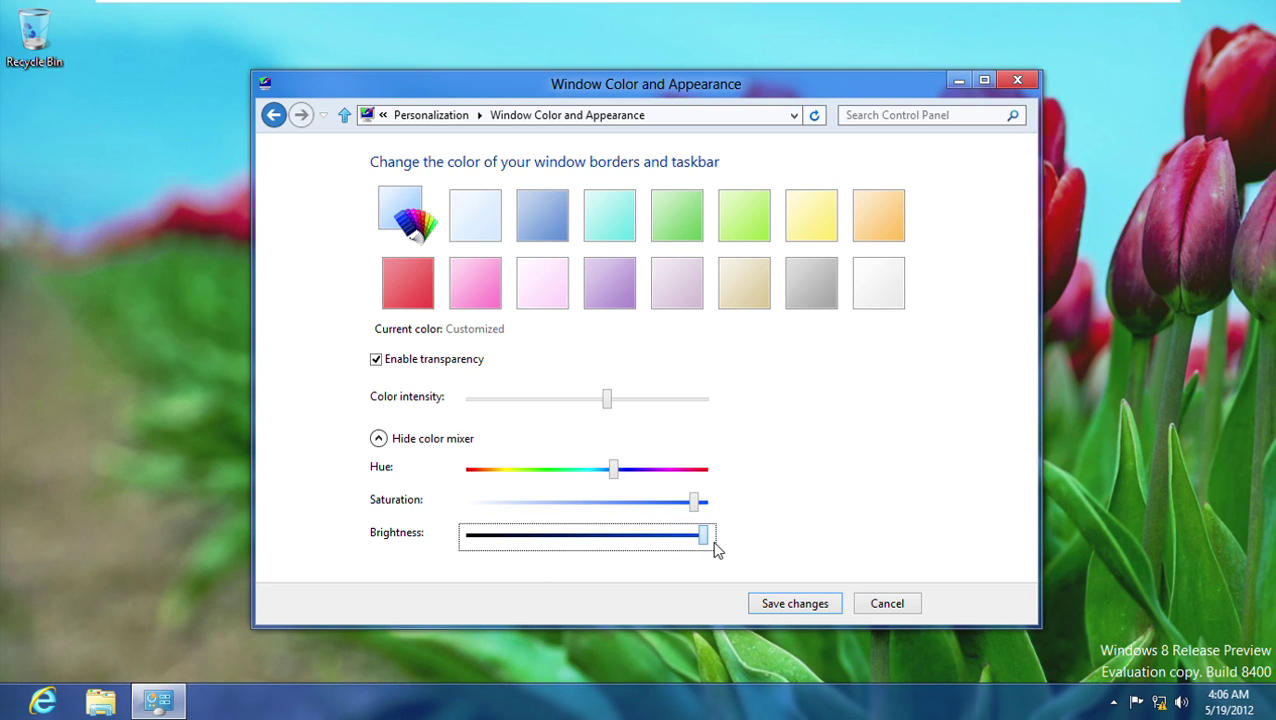
{"action": "left_click_drag", "start_coordinate": [615, 468], "coordinate": [654, 474]}
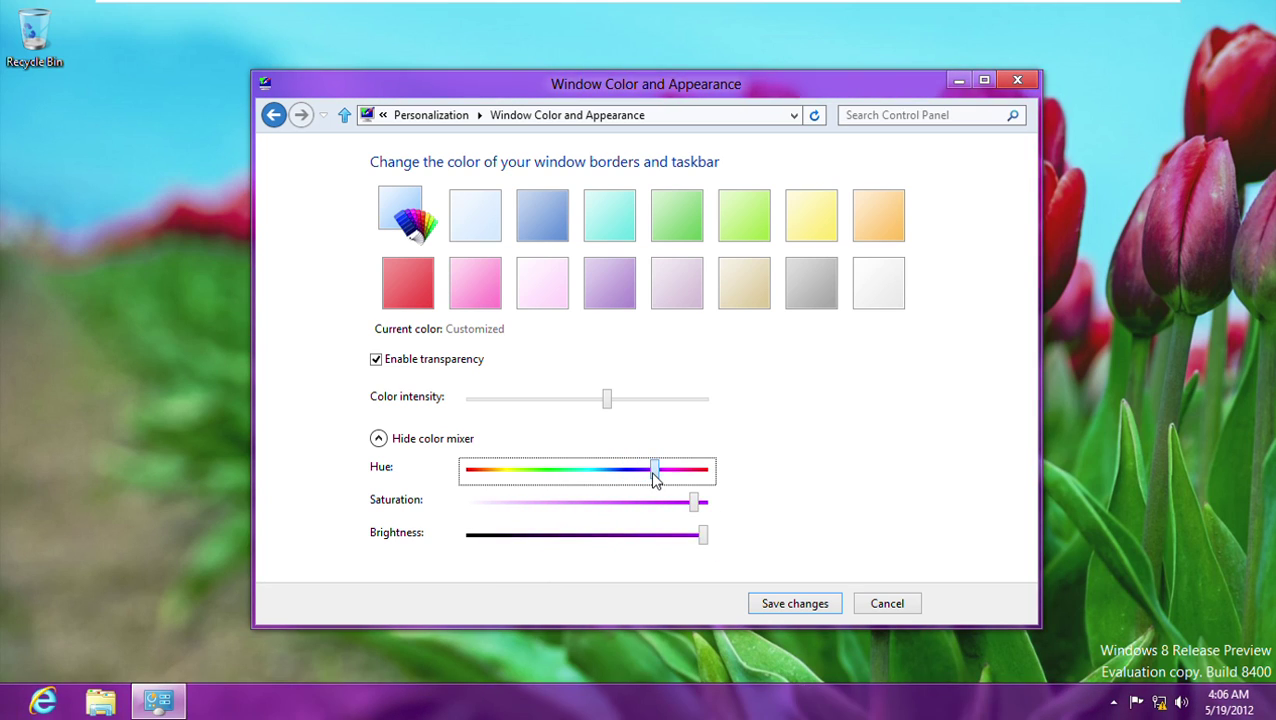
{"action": "left_click", "coordinate": [780, 604]}
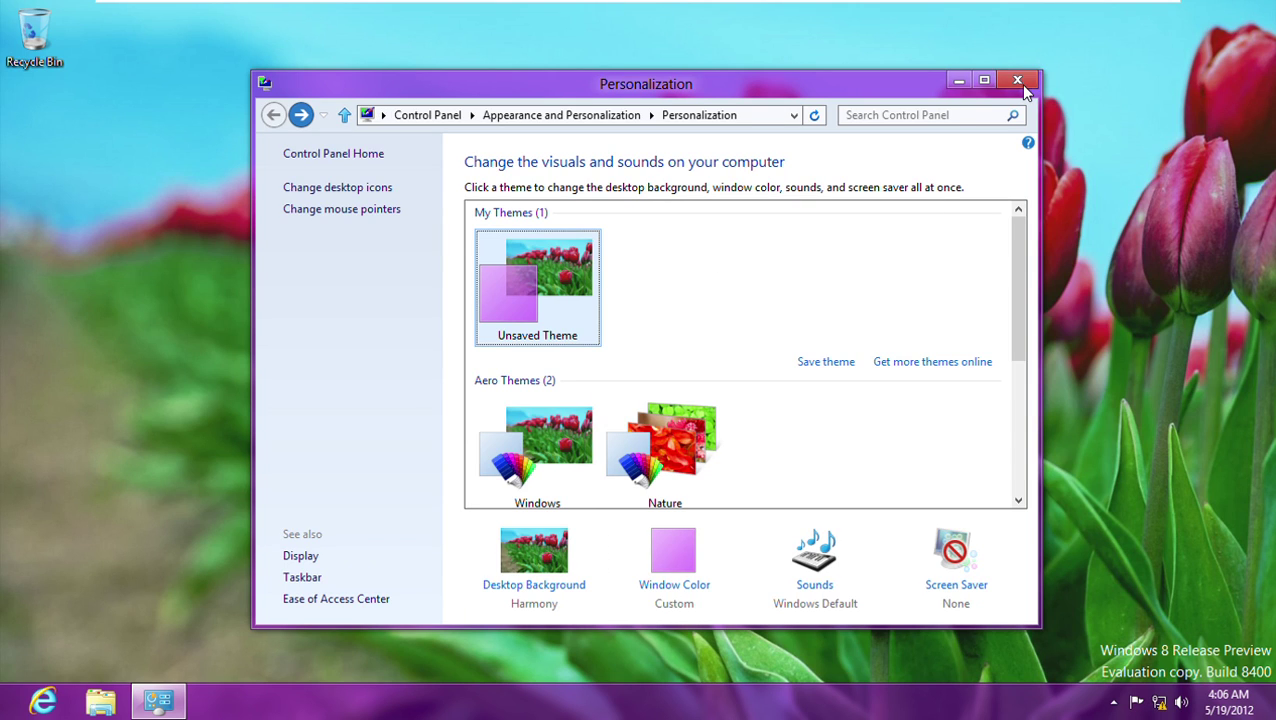
{"action": "left_click", "coordinate": [1018, 81]}
{"action": "right_click", "coordinate": [706, 455]}
{"action": "left_click", "coordinate": [740, 504]}
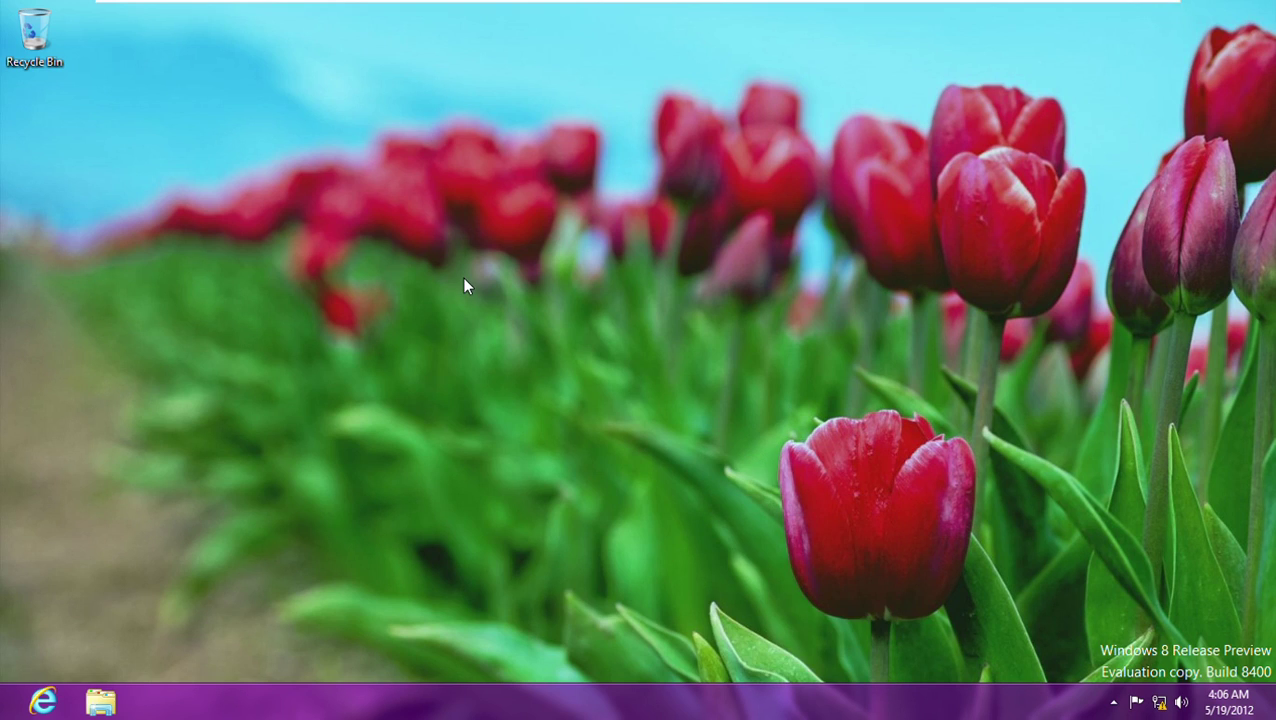
Go to the Start screen, bring up the full Apps list through the Search charm, and launch Internet Explorer from it
{"action": "key", "text": "super"}
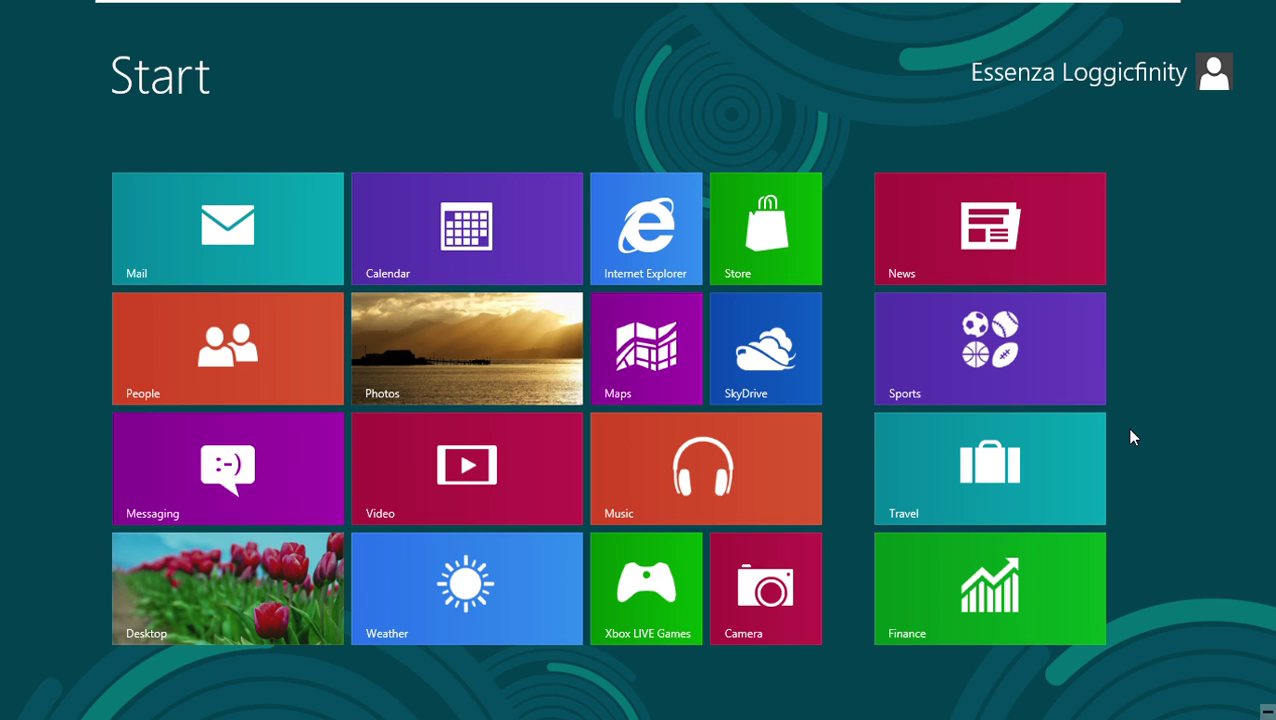
{"action": "key", "text": "super+c"}
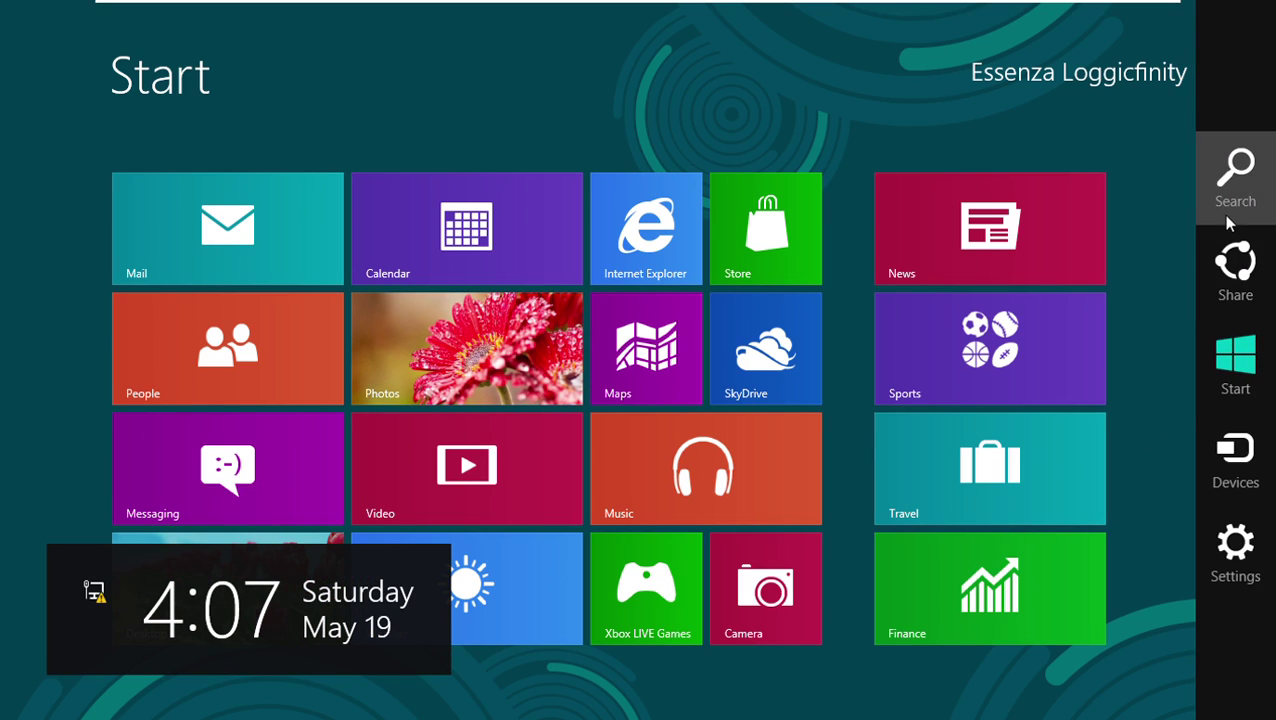
{"action": "left_click", "coordinate": [1227, 217]}
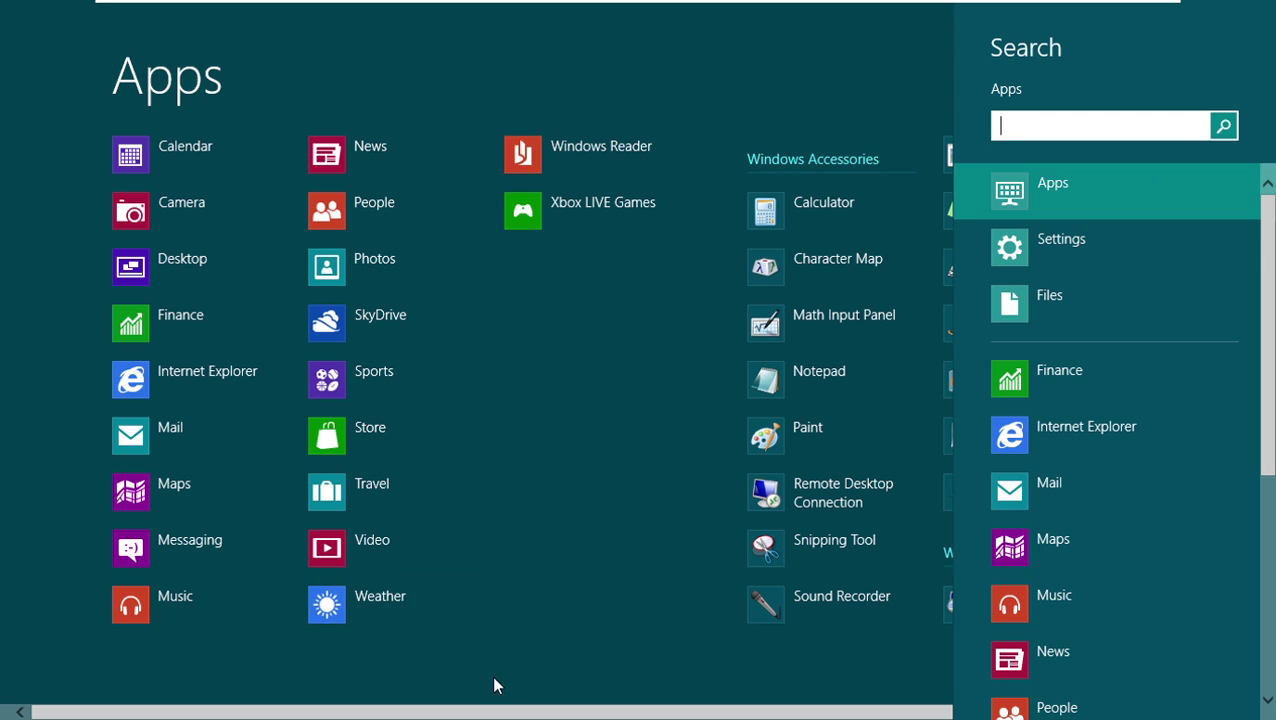
{"action": "left_click", "coordinate": [604, 605]}
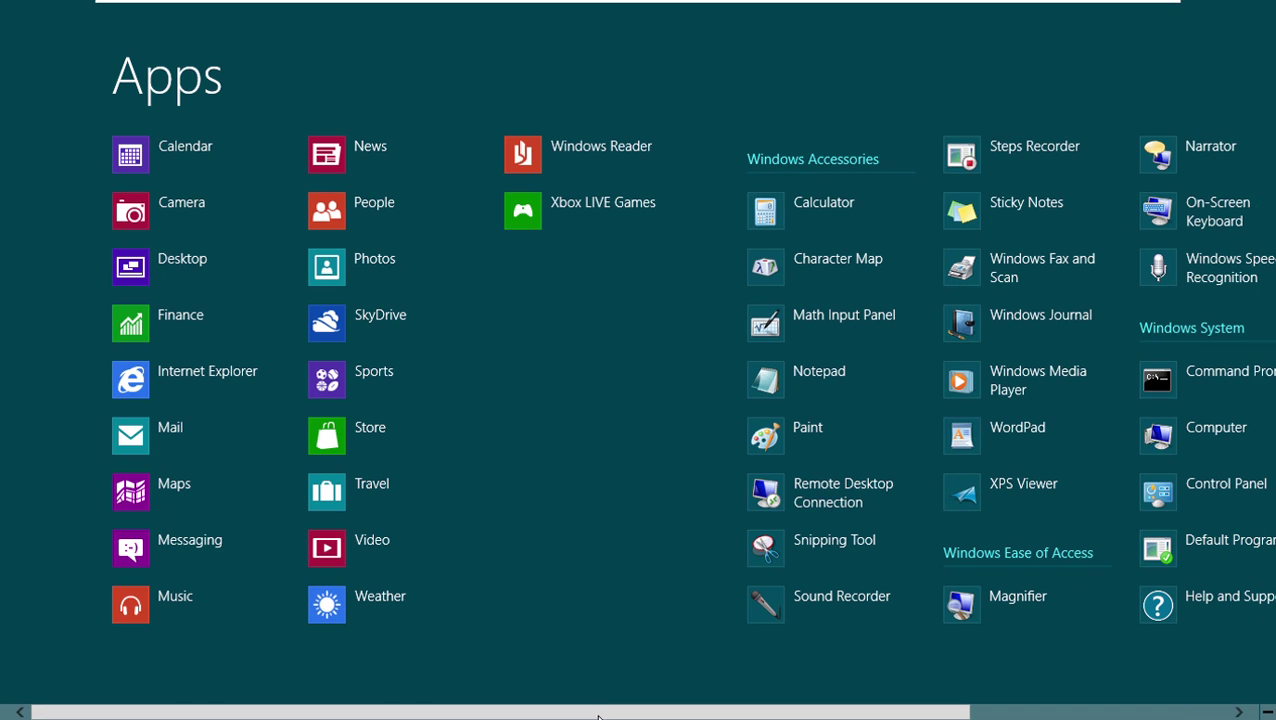
{"action": "scroll", "coordinate": [922, 717], "scroll_direction": "down", "scroll_amount": 3}
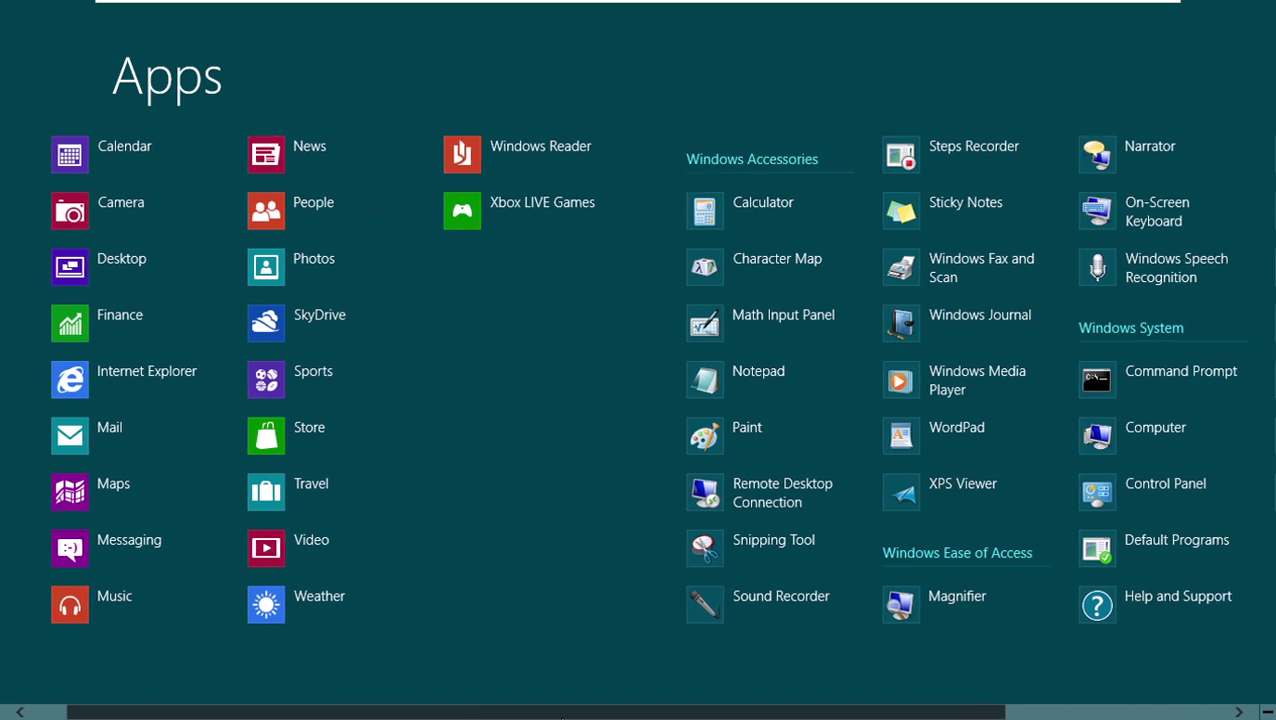
{"action": "scroll", "coordinate": [917, 717], "scroll_direction": "up", "scroll_amount": 3}
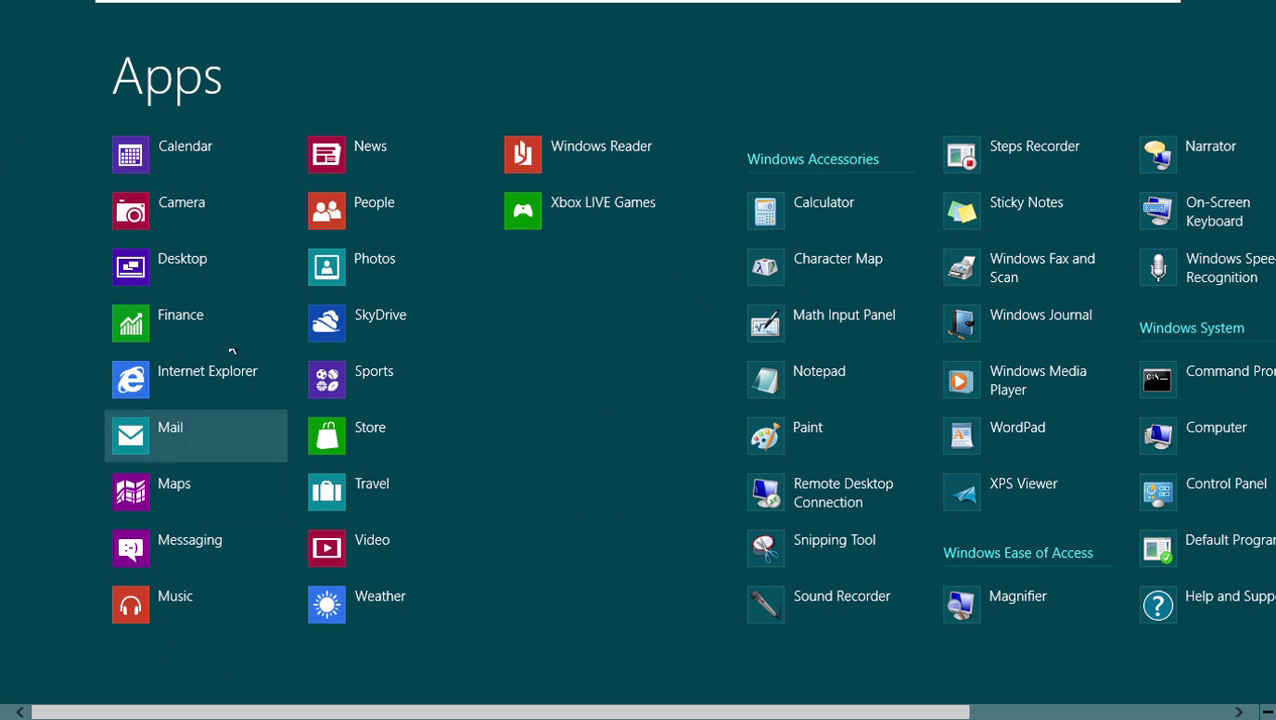
{"action": "left_click", "coordinate": [231, 373]}
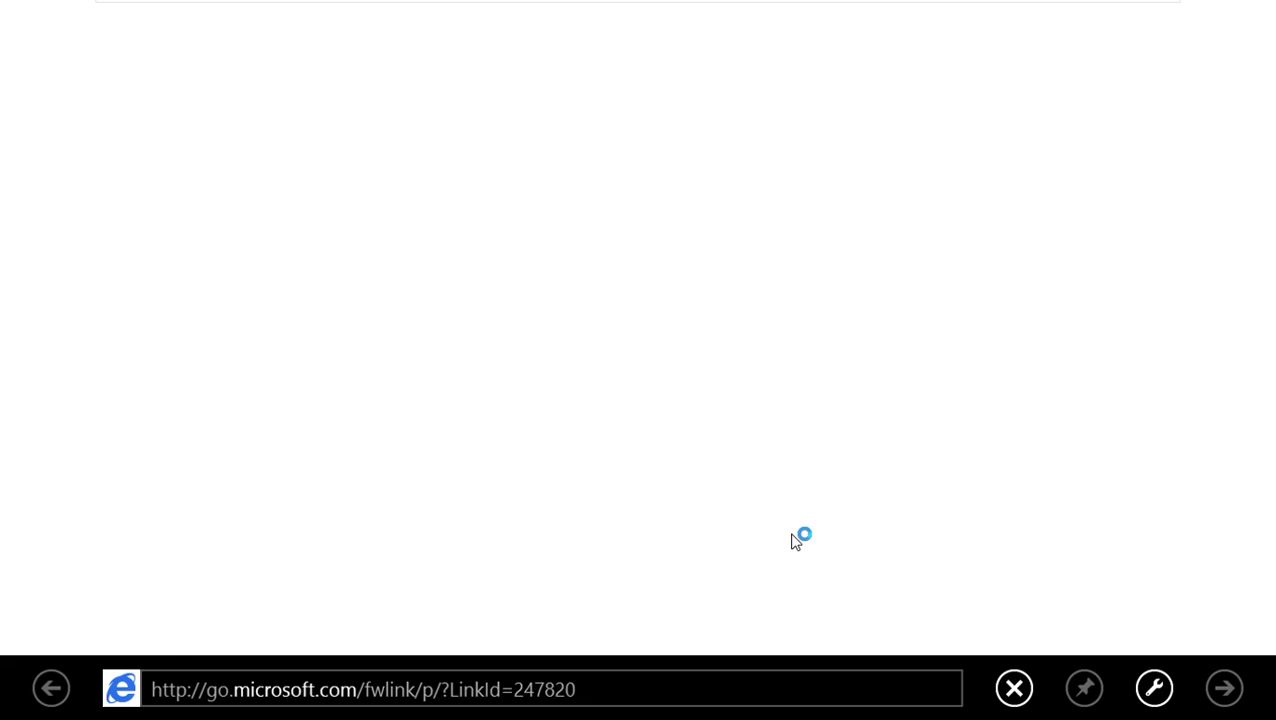
Try to load google.com by replacing the current web address, and stop the page from loading
{"action": "left_click", "coordinate": [580, 692]}
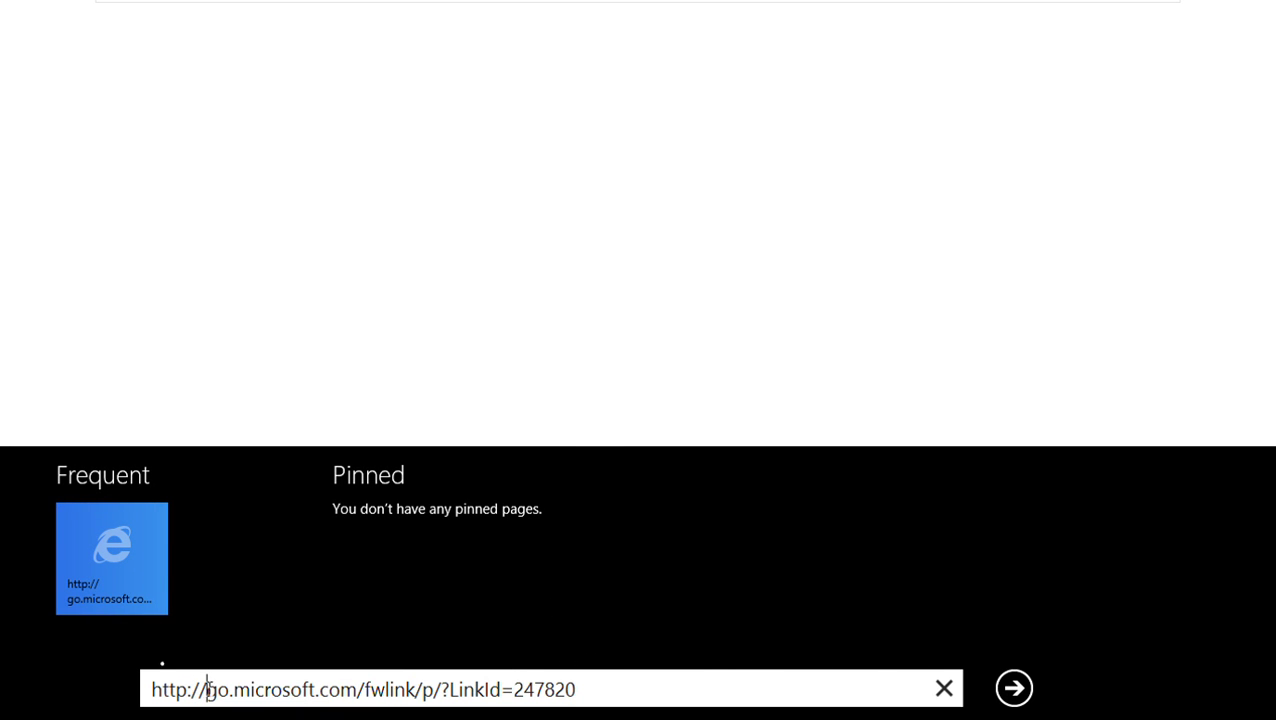
{"action": "left_click_drag", "start_coordinate": [206, 690], "coordinate": [642, 708]}
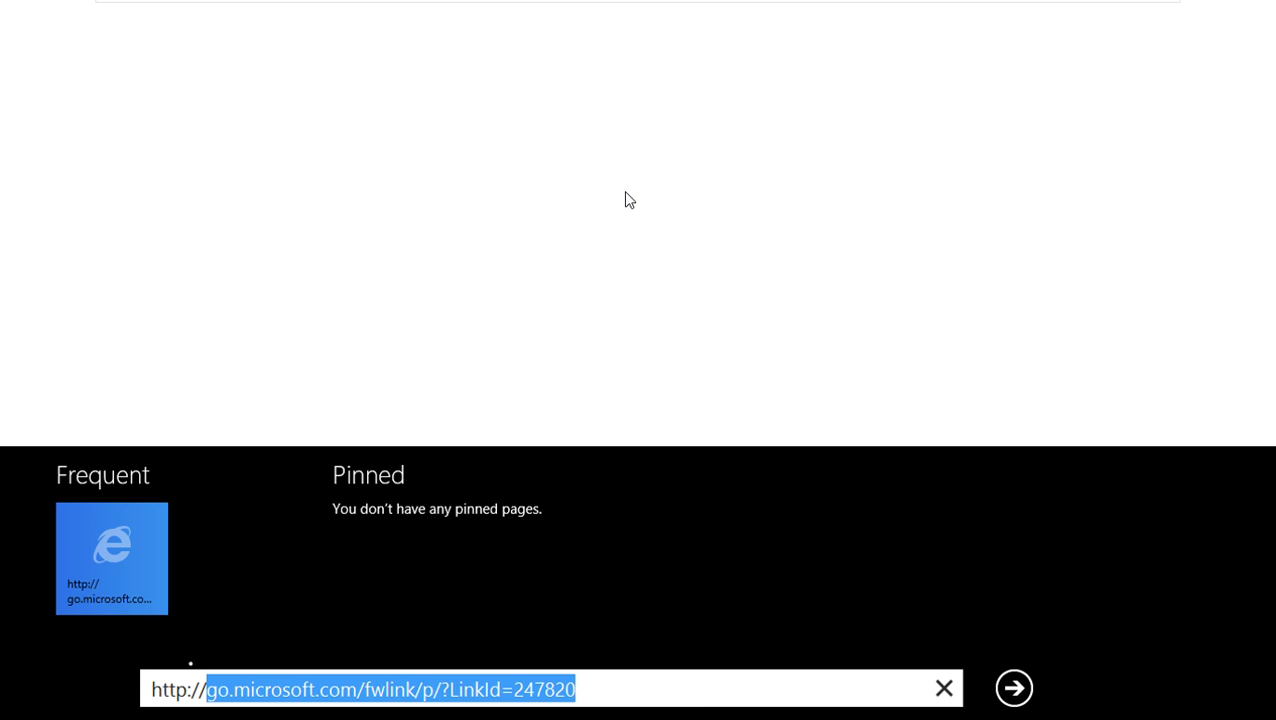
{"action": "type", "text": "google.com"}
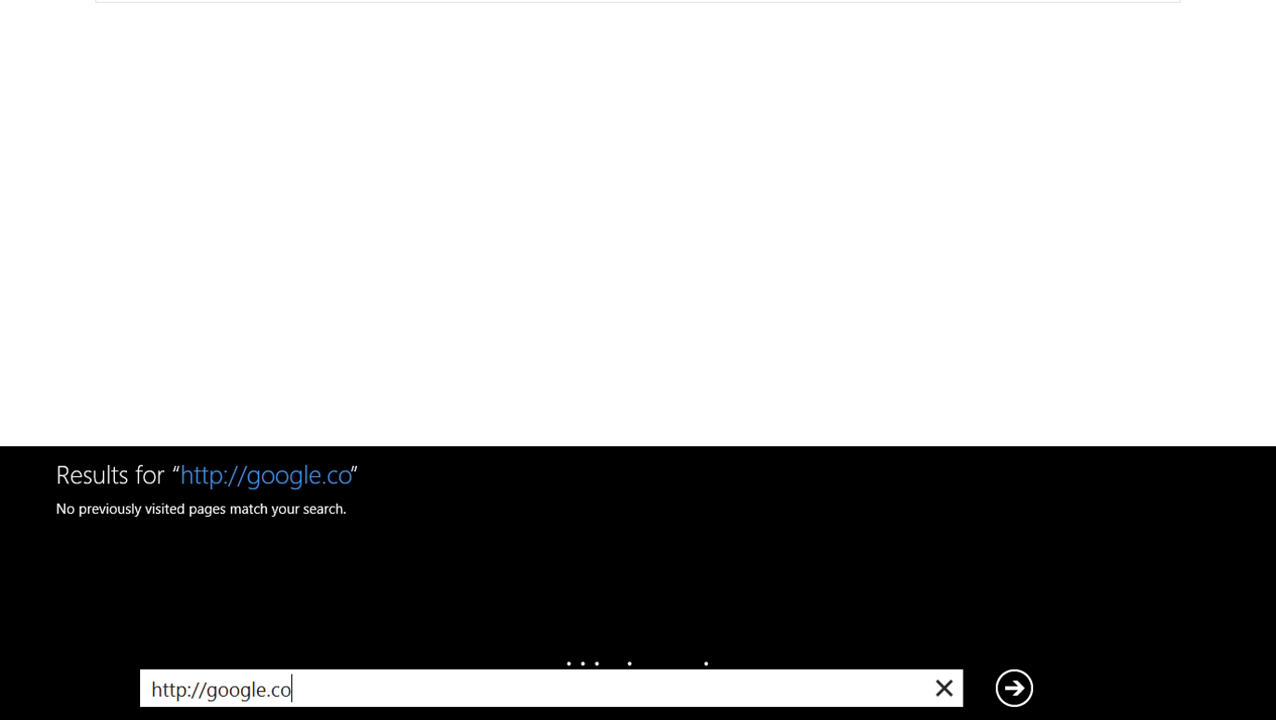
{"action": "key", "text": "Return"}
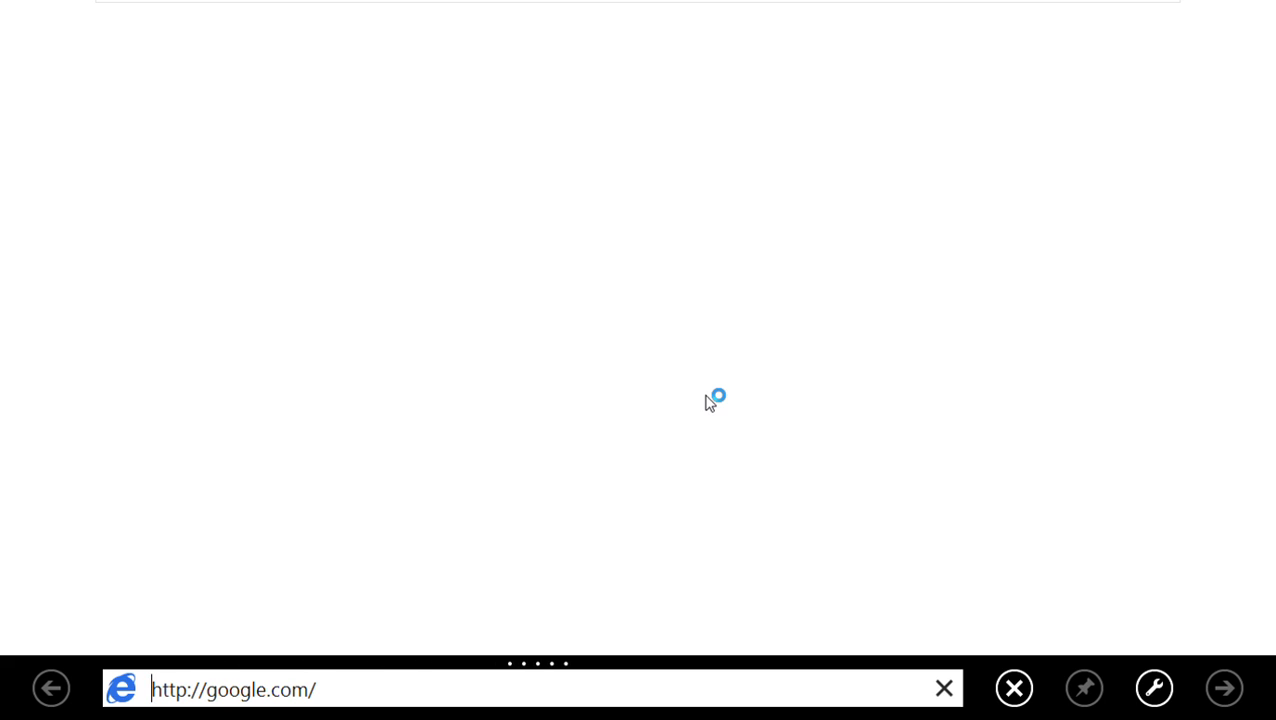
{"action": "left_click", "coordinate": [1014, 688]}
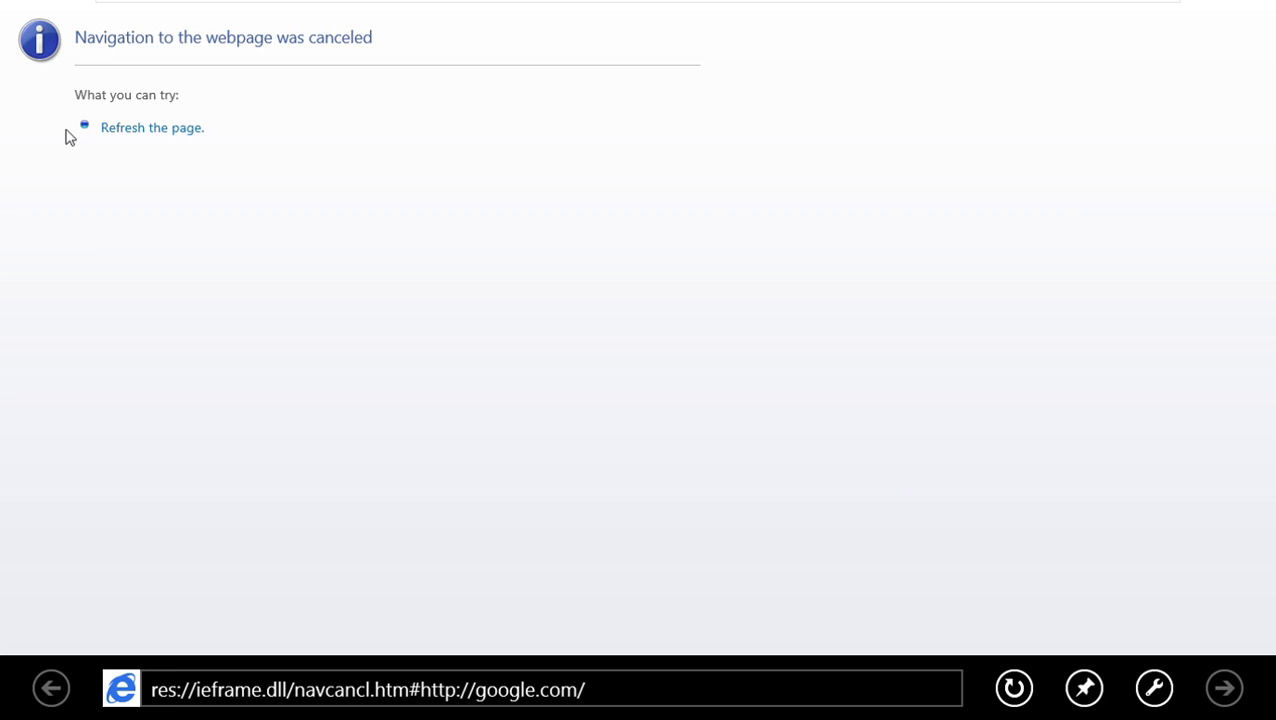
Return to the Start screen, open the Video app, and go to its my videos section
{"action": "key", "text": "super"}
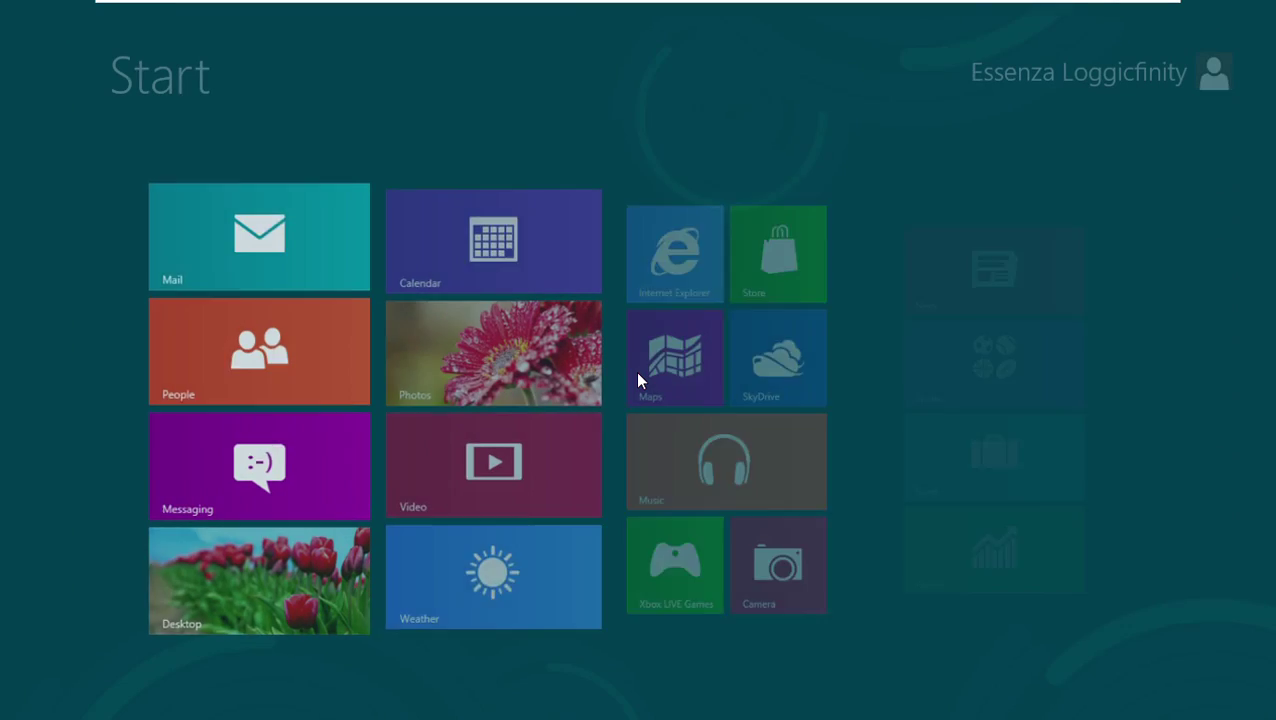
{"action": "left_click", "coordinate": [368, 453]}
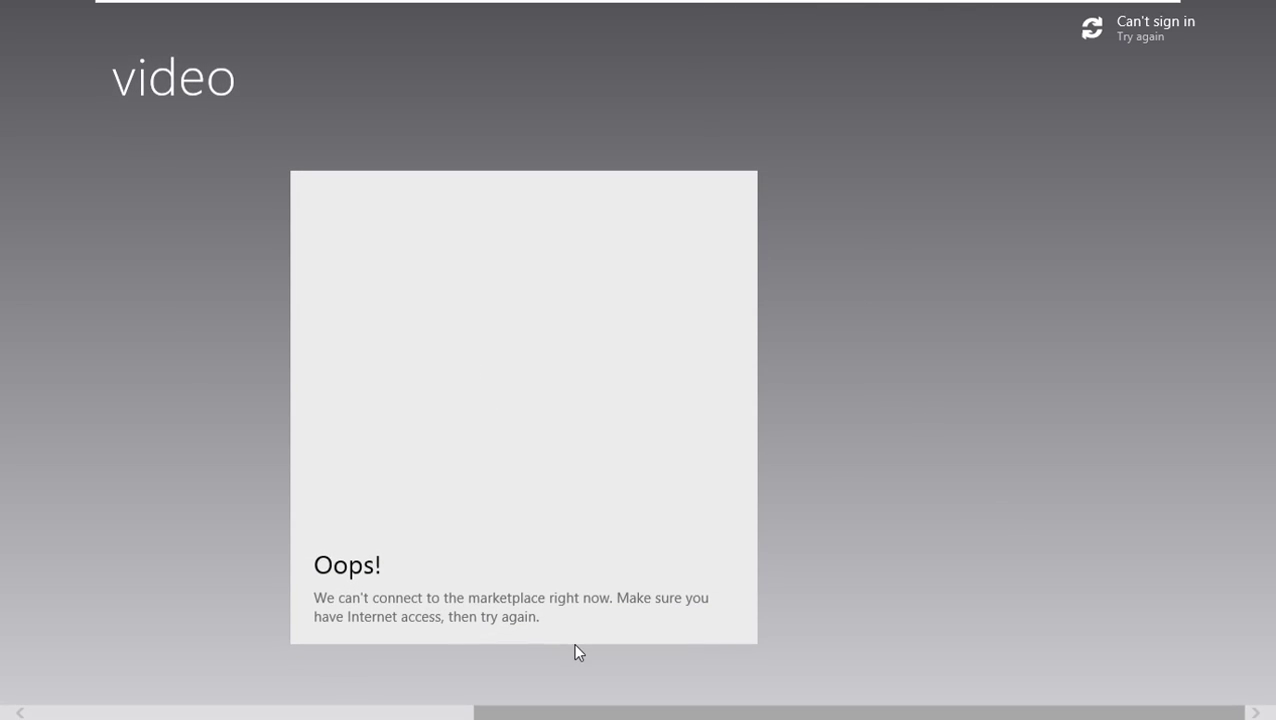
{"action": "left_click", "coordinate": [405, 714]}
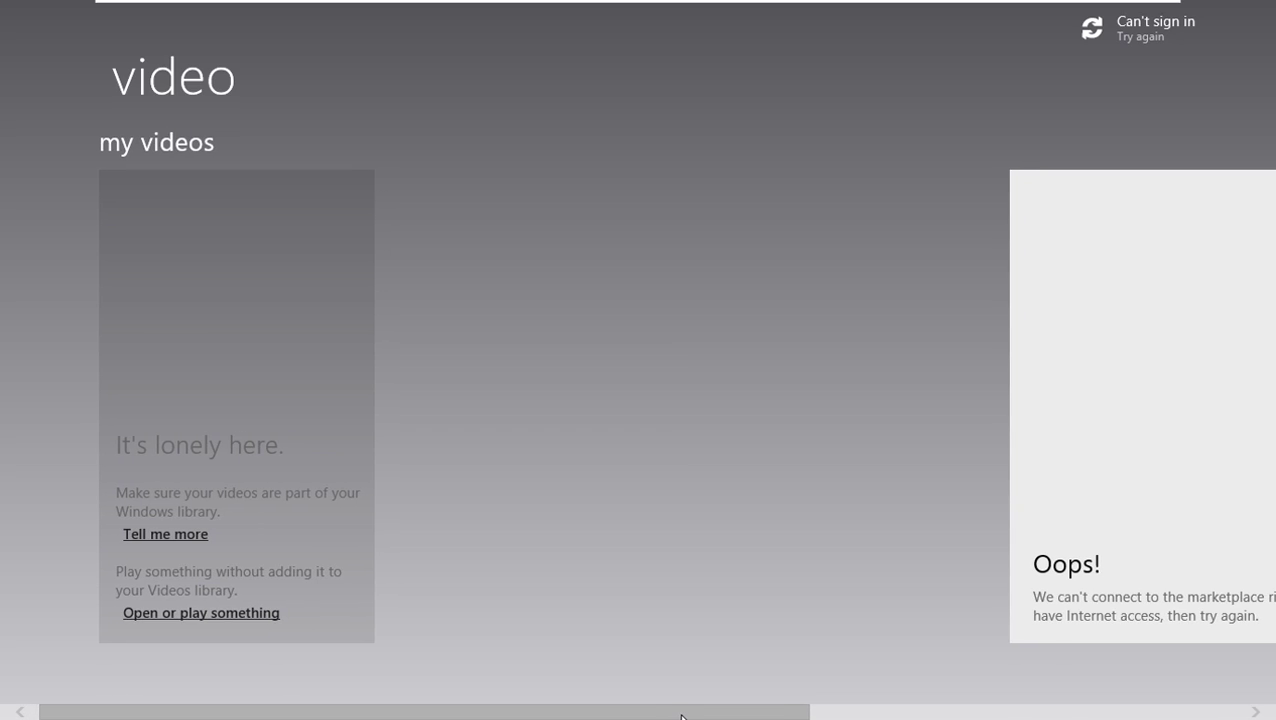
Look at the marketplace section of the Video app, then return to the Start screen and open the Photos app
{"action": "left_click_drag", "start_coordinate": [672, 716], "coordinate": [1182, 716]}
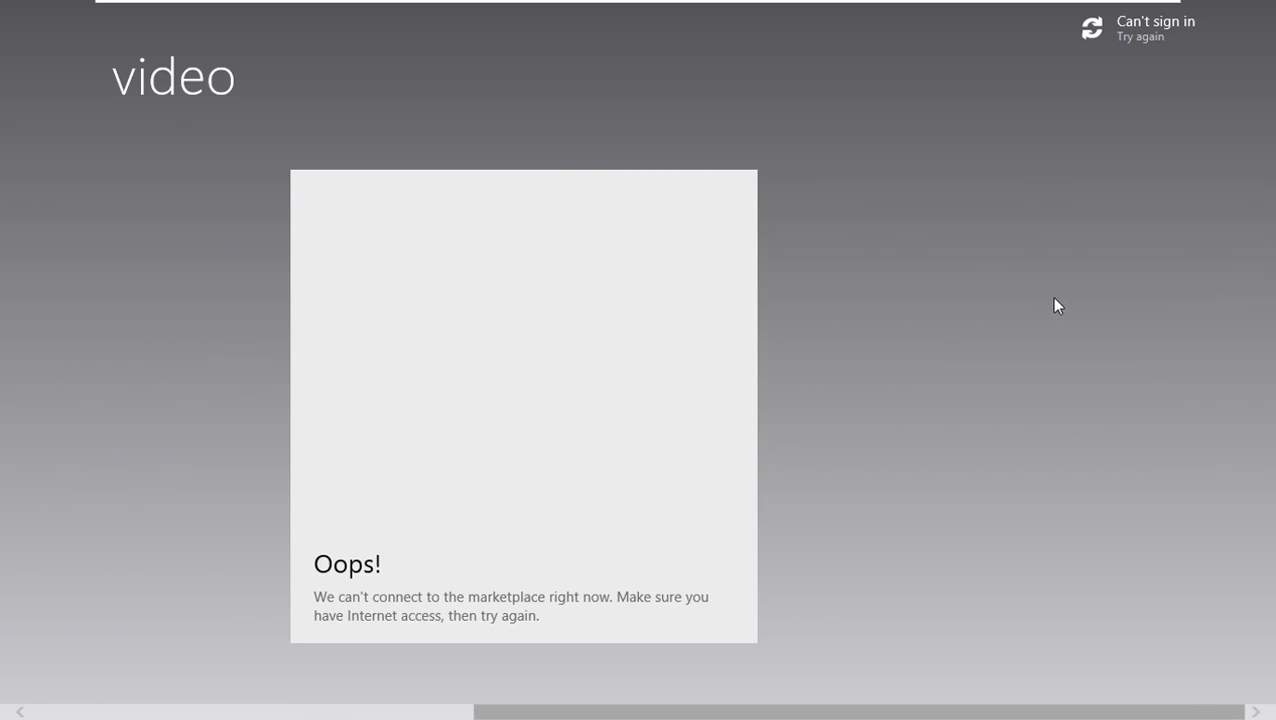
{"action": "key", "text": "super"}
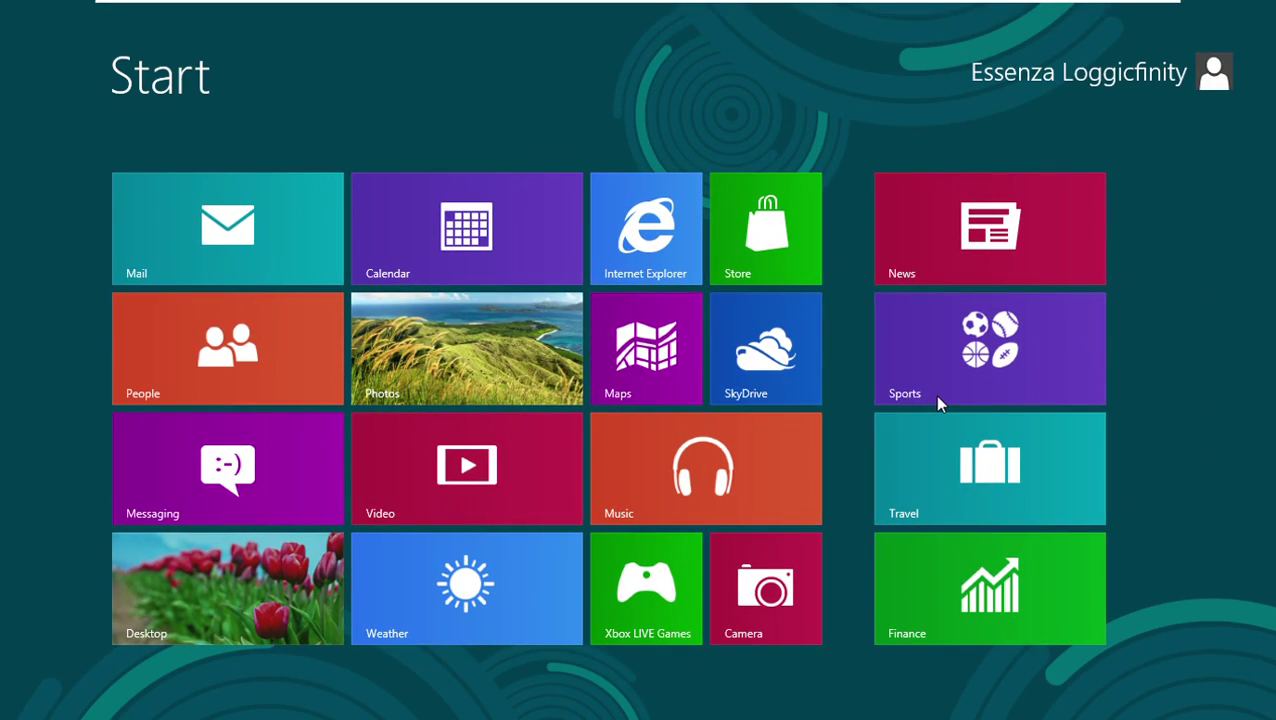
{"action": "key", "text": "Right"}
{"action": "key", "text": "Down"}
{"action": "key", "text": "Return"}
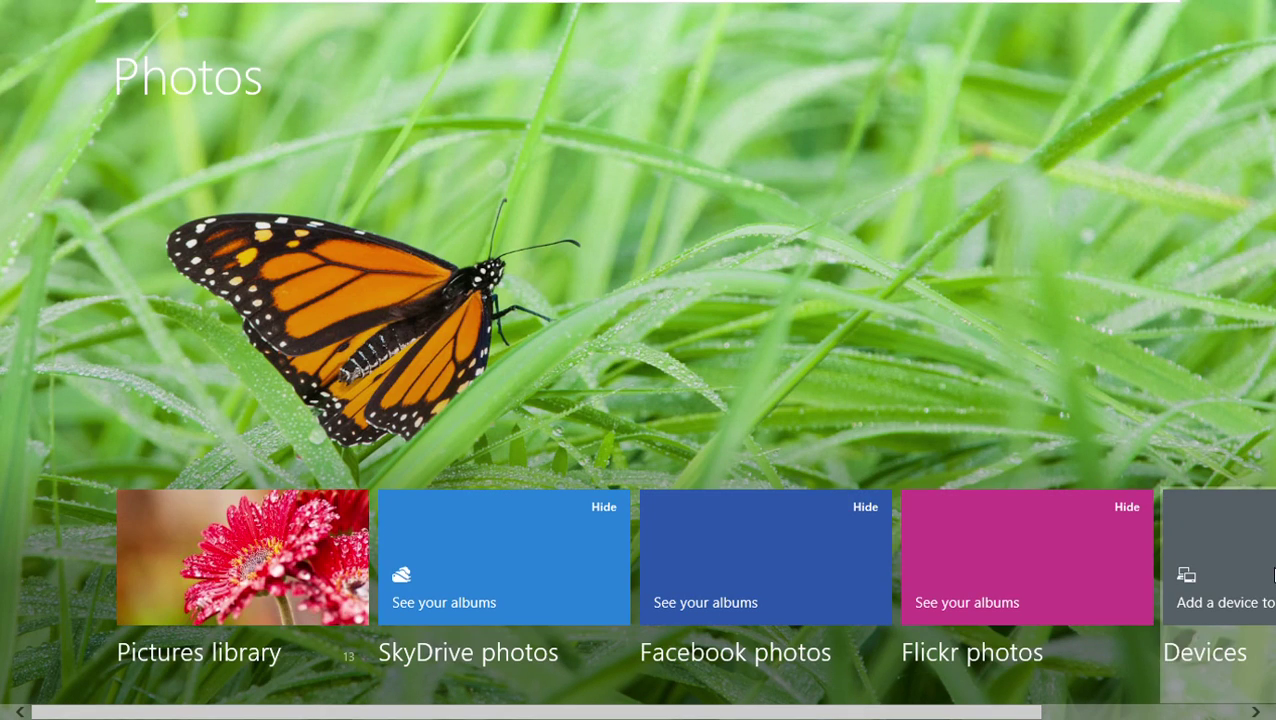
Open the Pictures library, go through the 123 45 and Web albums to Screen, and view its first picture full screen
{"action": "scroll", "coordinate": [478, 716], "scroll_direction": "down", "scroll_amount": 2}
{"action": "scroll", "coordinate": [478, 716], "scroll_direction": "up", "scroll_amount": 2}
{"action": "key", "text": "Left"}
{"action": "key", "text": "Left"}
{"action": "key", "text": "Return"}
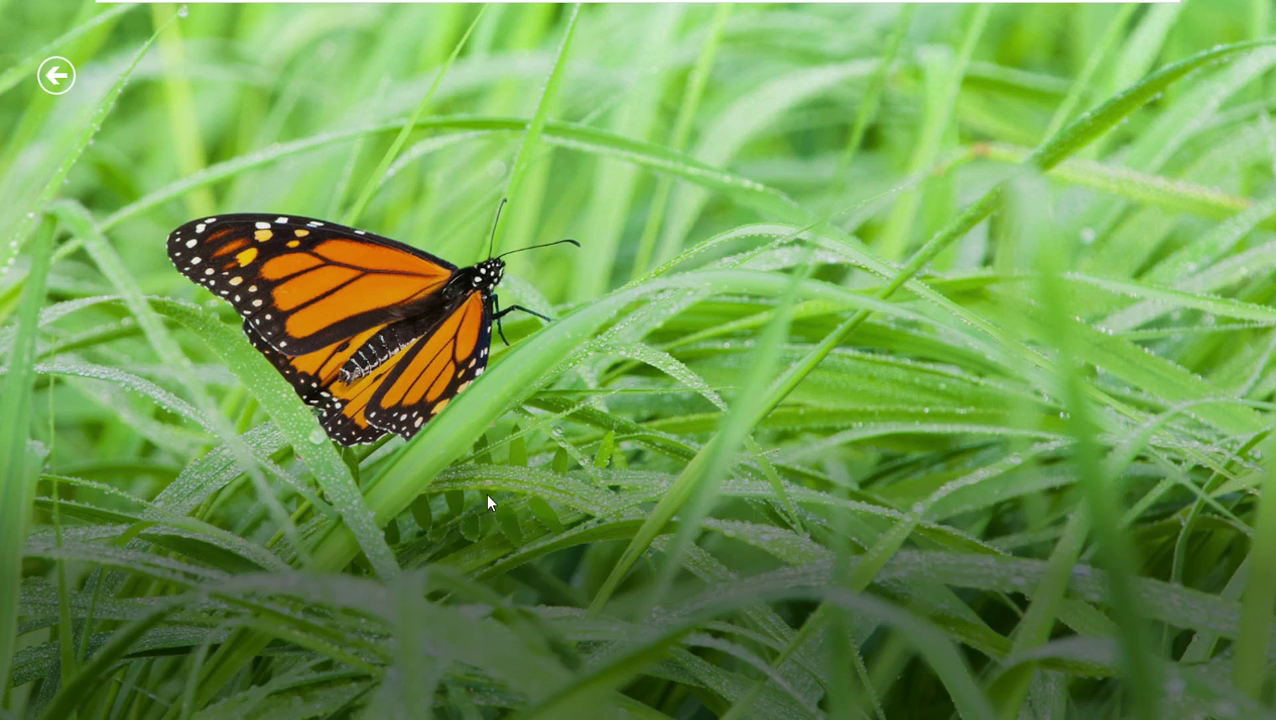
{"action": "left_click", "coordinate": [276, 361]}
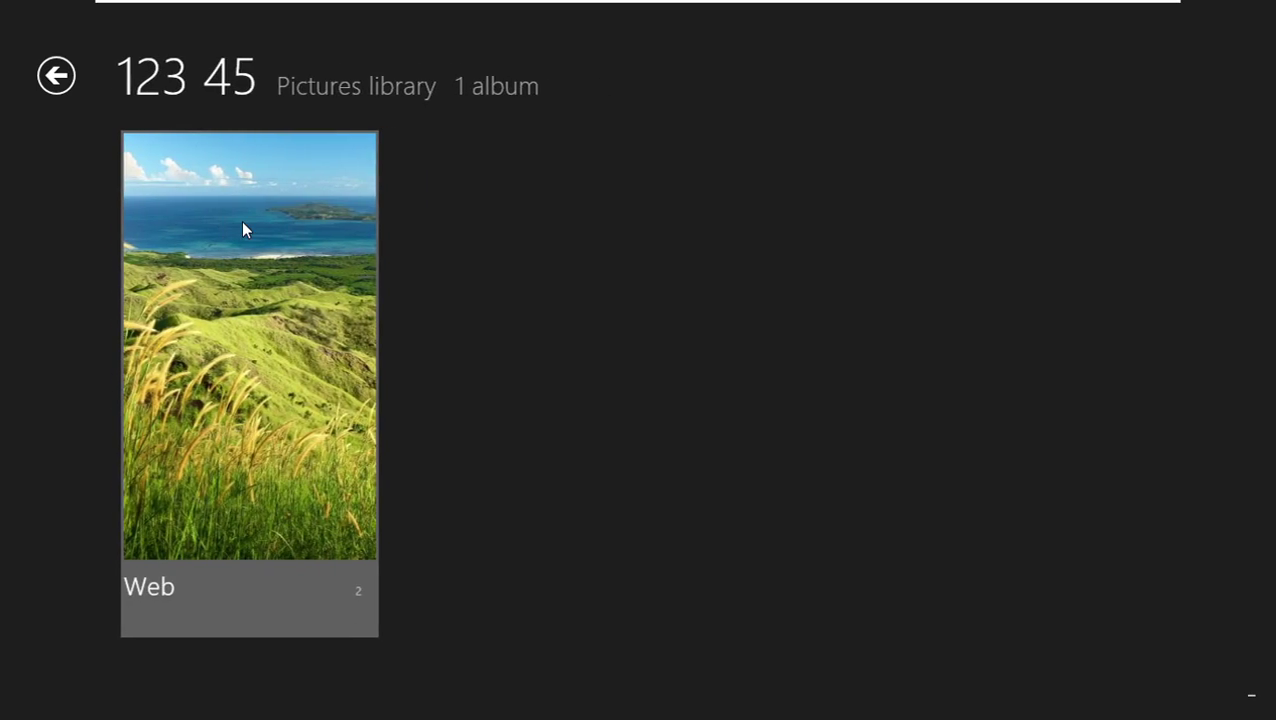
{"action": "left_click", "coordinate": [242, 229]}
{"action": "left_click", "coordinate": [242, 229]}
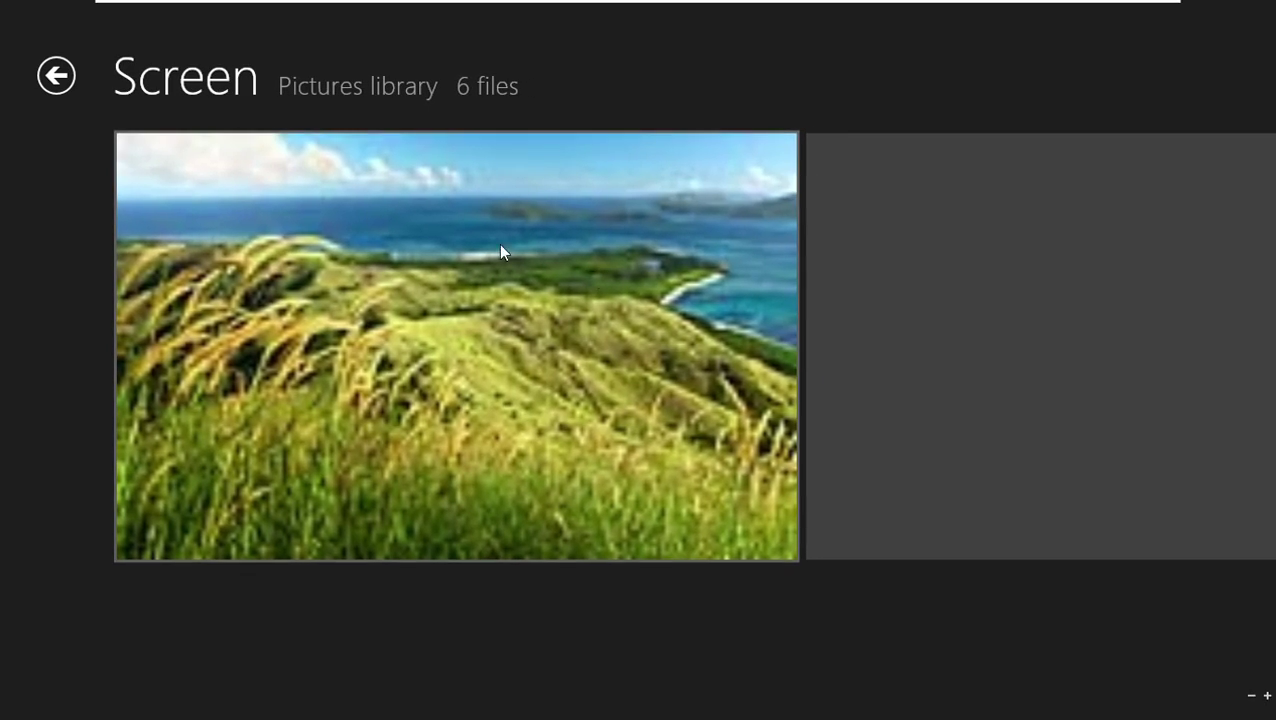
{"action": "left_click", "coordinate": [498, 243]}
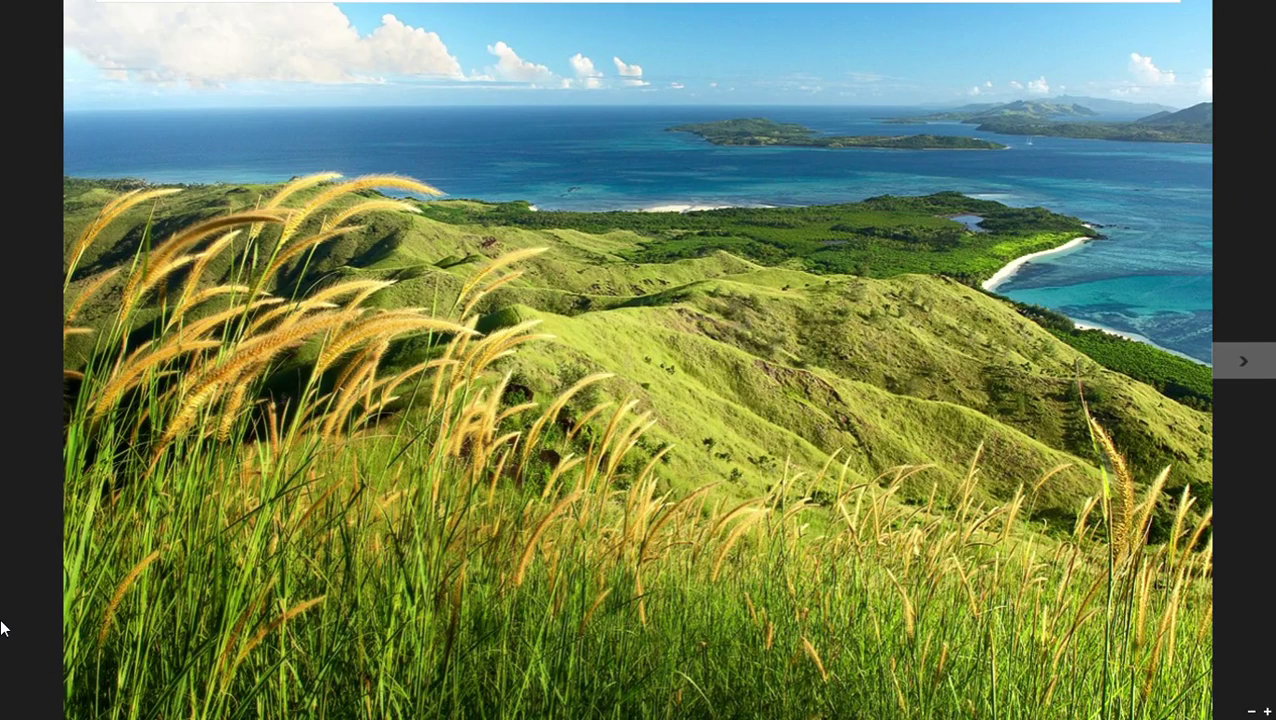
Page through the Screen album's pictures to the autumn leaves at the end, and go back to the Web album
{"action": "key", "text": "Right"}
{"action": "key", "text": "Right"}
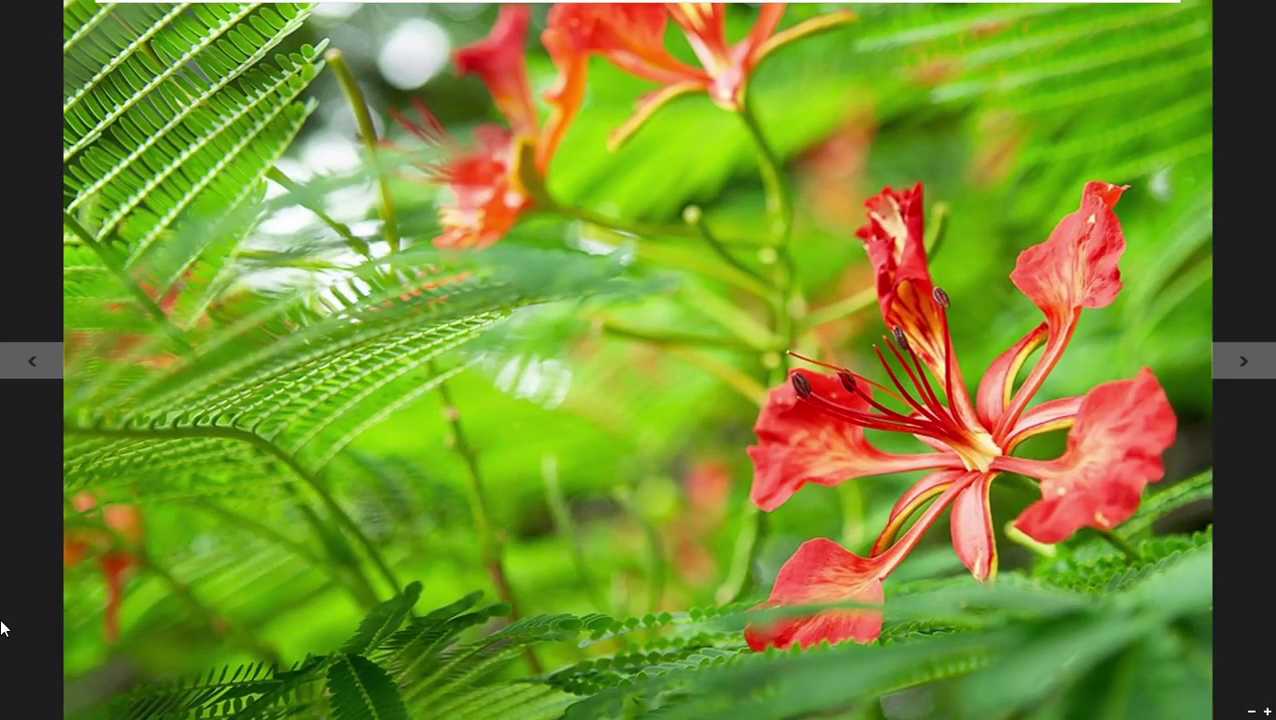
{"action": "key", "text": "Right"}
{"action": "key", "text": "Right"}
{"action": "key", "text": "Right"}
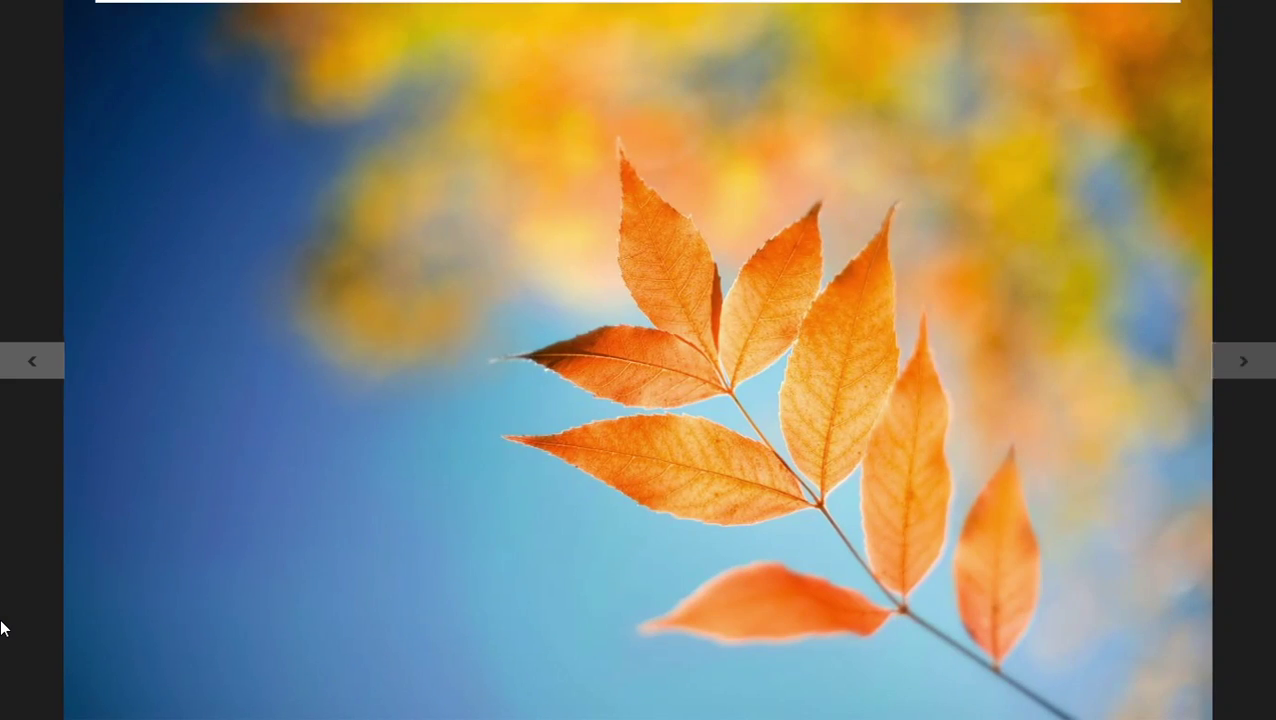
{"action": "key", "text": "ctrl+minus"}
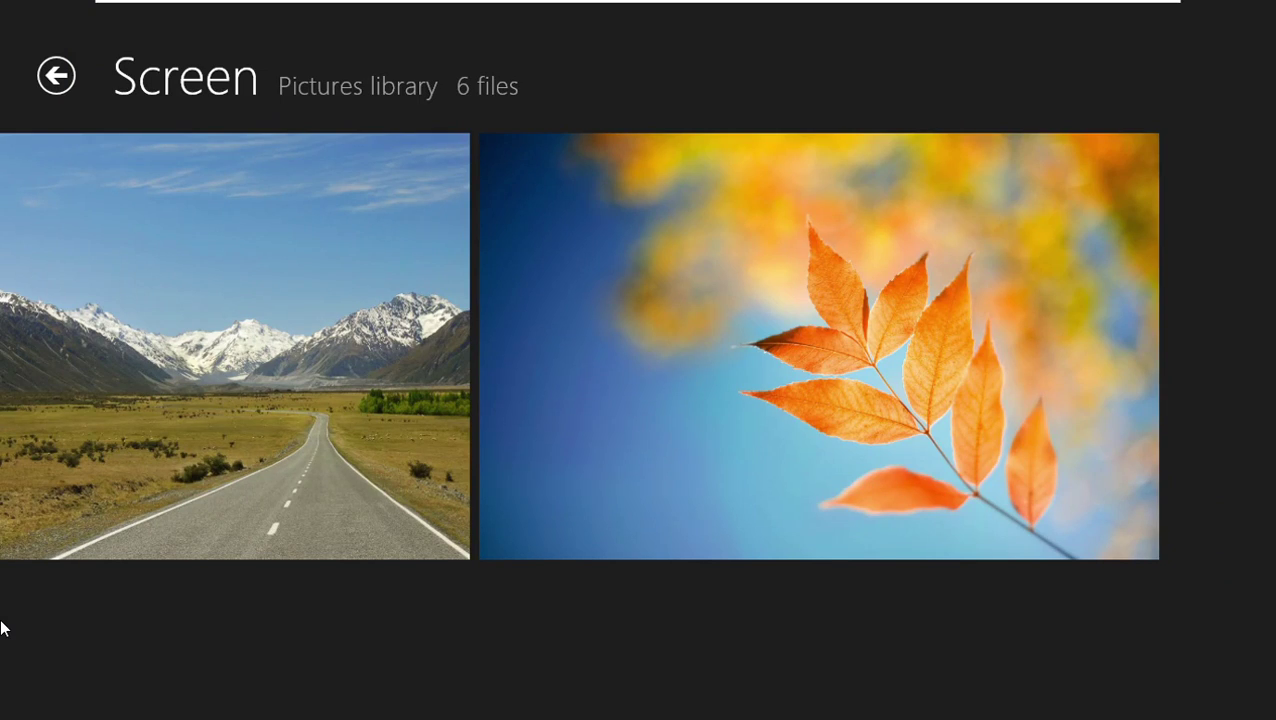
{"action": "key", "text": "BackSpace"}
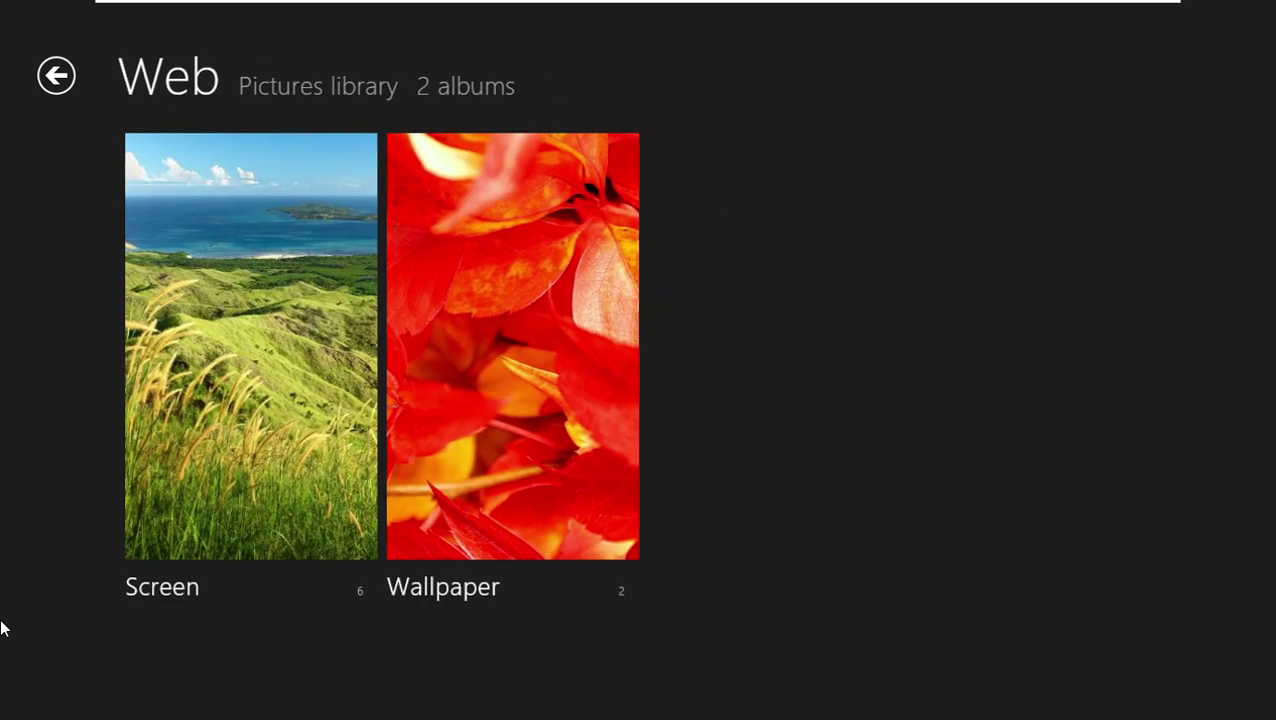
Open the Theme1 album inside Wallpaper, view its pictures full screen through to the clover leaves, and return to the album
{"action": "key", "text": "Return"}
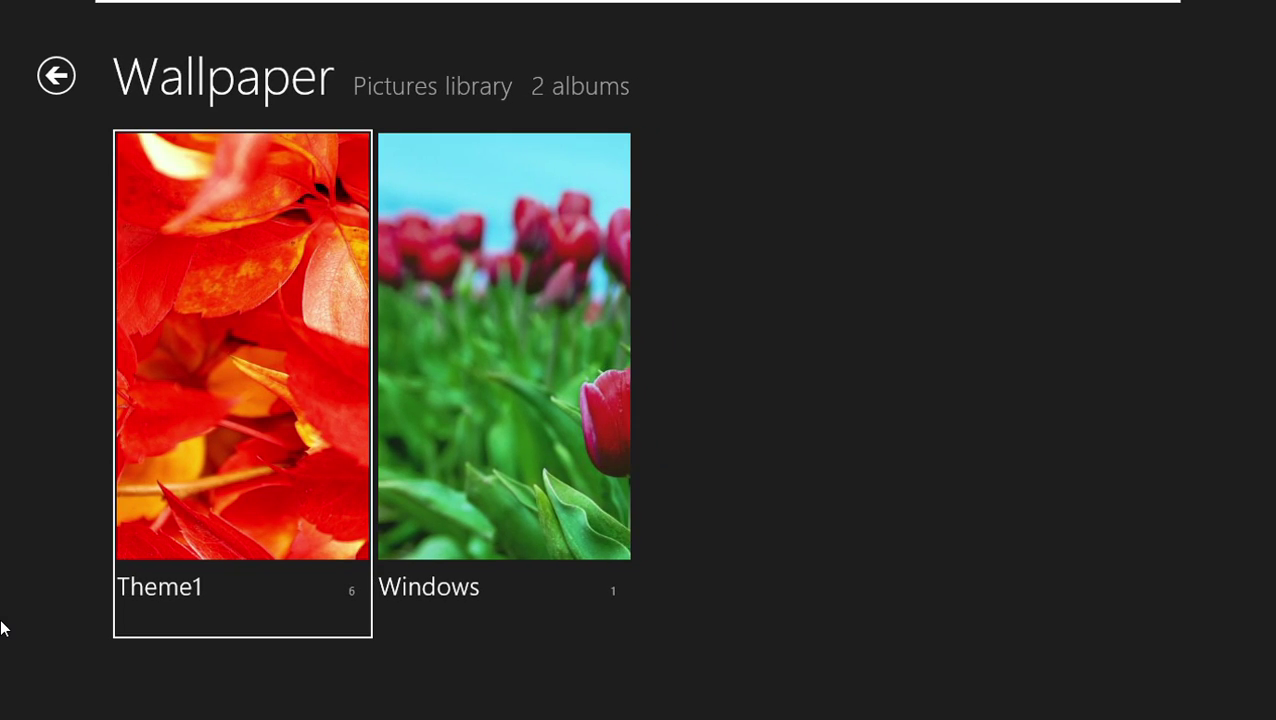
{"action": "key", "text": "Return"}
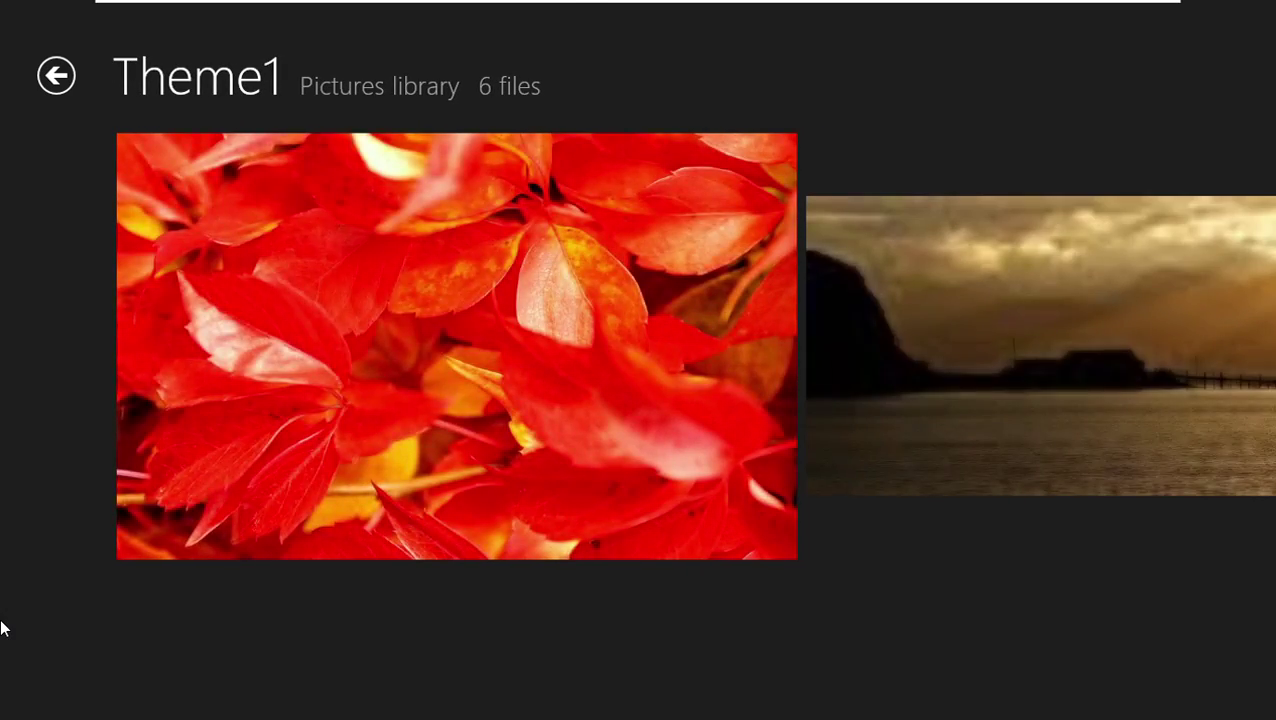
{"action": "key", "text": "Right"}
{"action": "key", "text": "Return"}
{"action": "key", "text": "Right"}
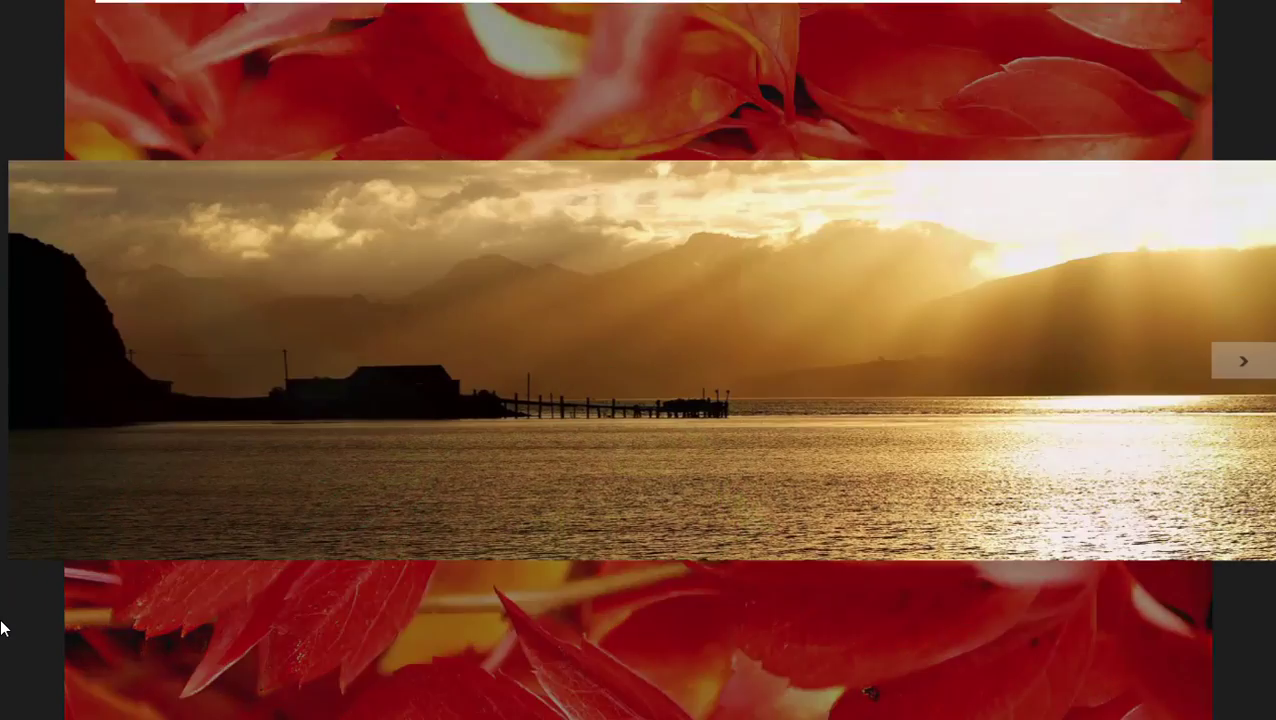
{"action": "key", "text": "Right"}
{"action": "key", "text": "Right"}
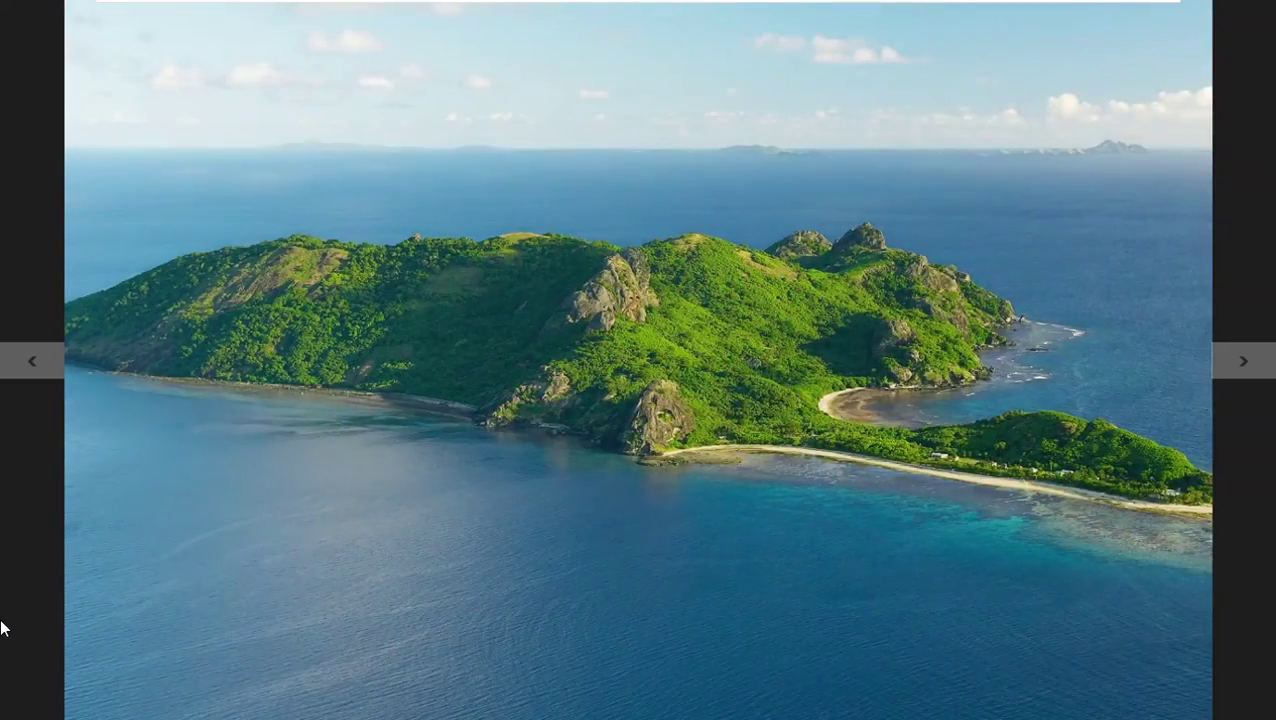
{"action": "key", "text": "Right"}
{"action": "key", "text": "Right"}
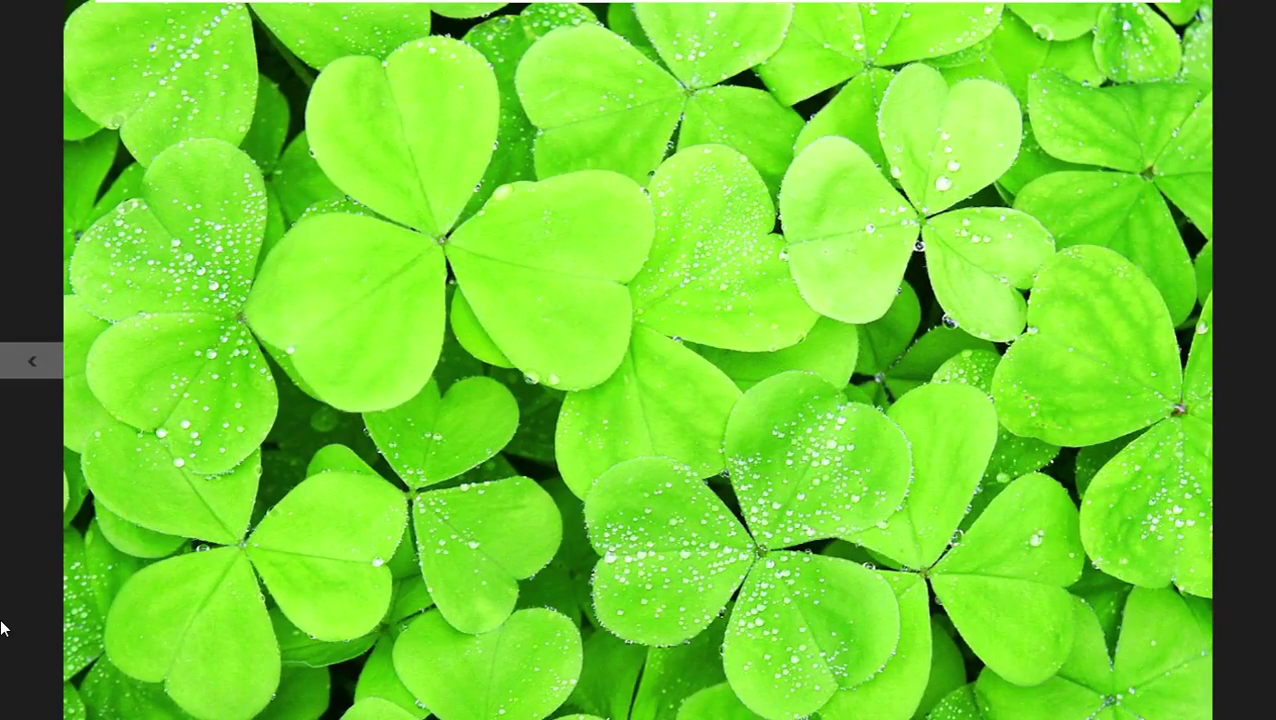
{"action": "key", "text": "Escape"}
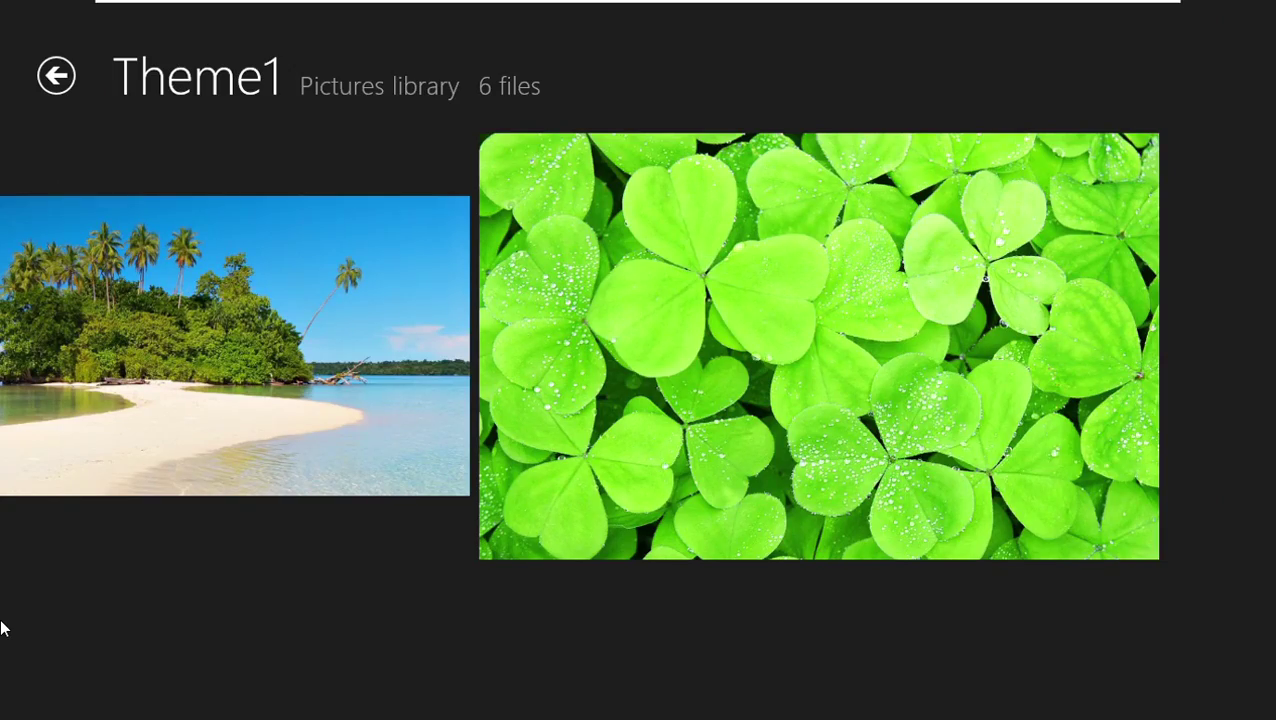
View the tulip picture in the Windows album full screen, and go back through the albums to the Photos home view
{"action": "key", "text": "BackSpace"}
{"action": "key", "text": "Right"}
{"action": "key", "text": "Return"}
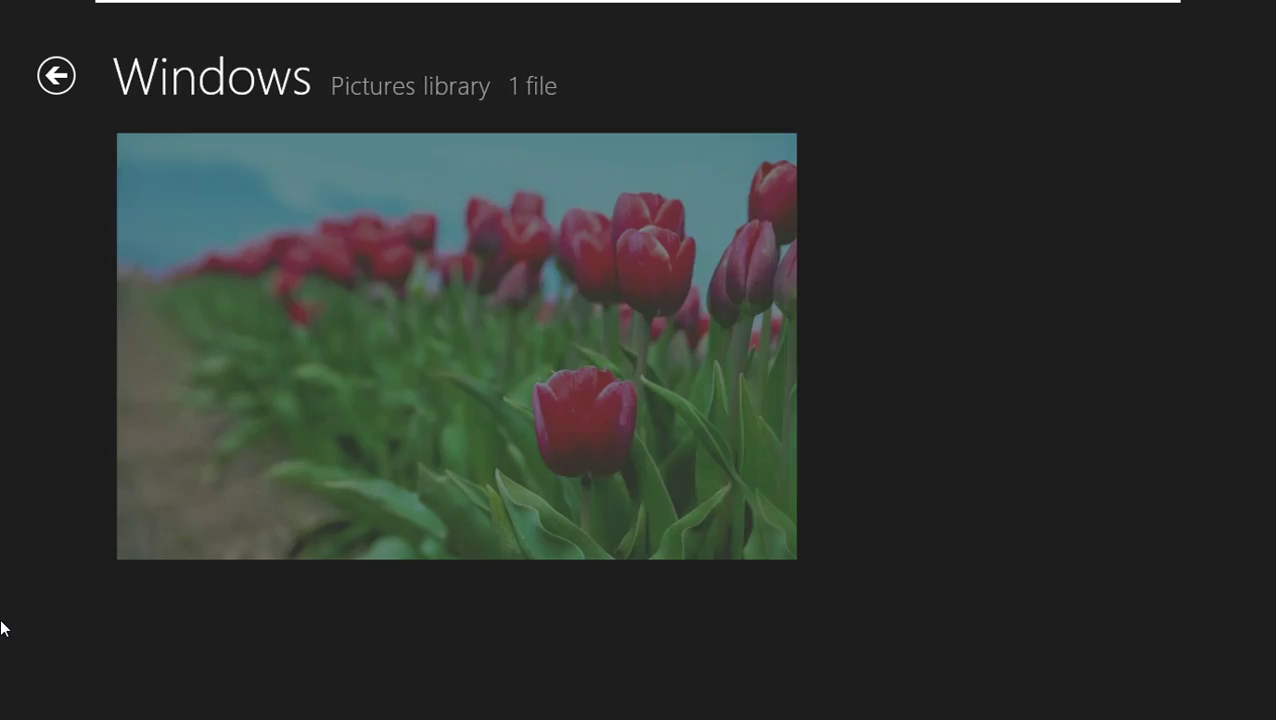
{"action": "key", "text": "Return"}
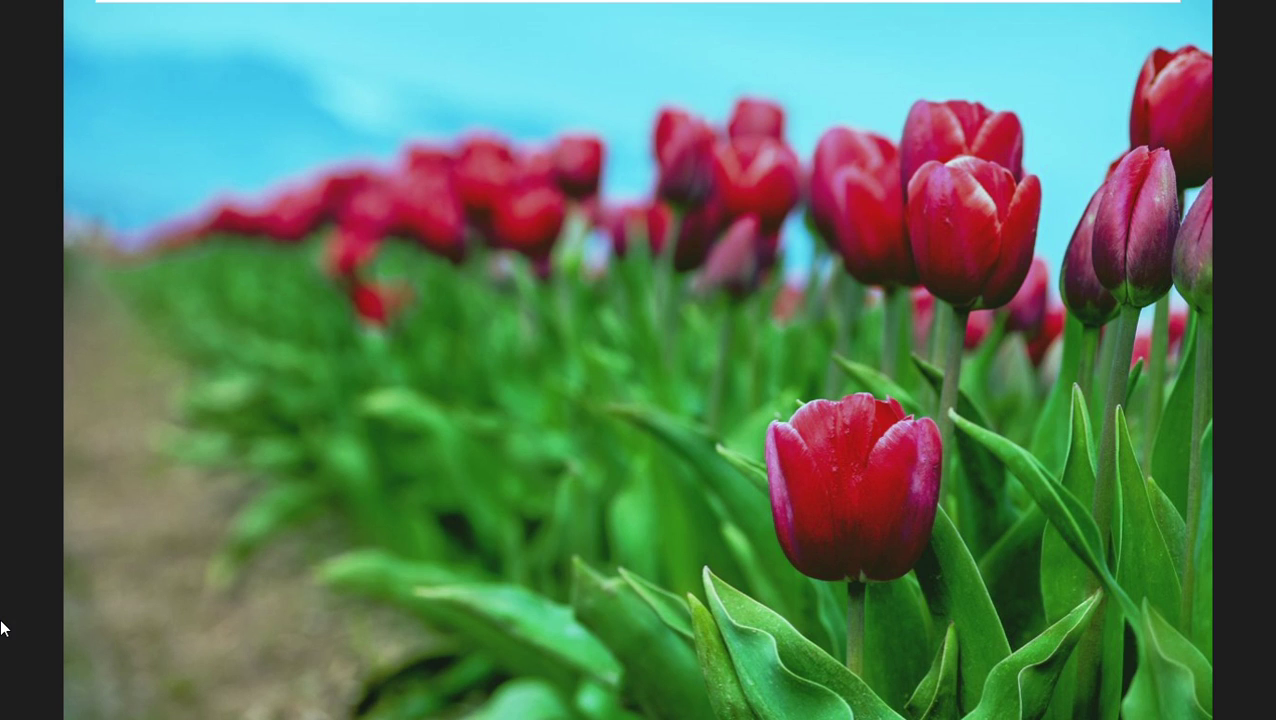
{"action": "key", "text": "Escape"}
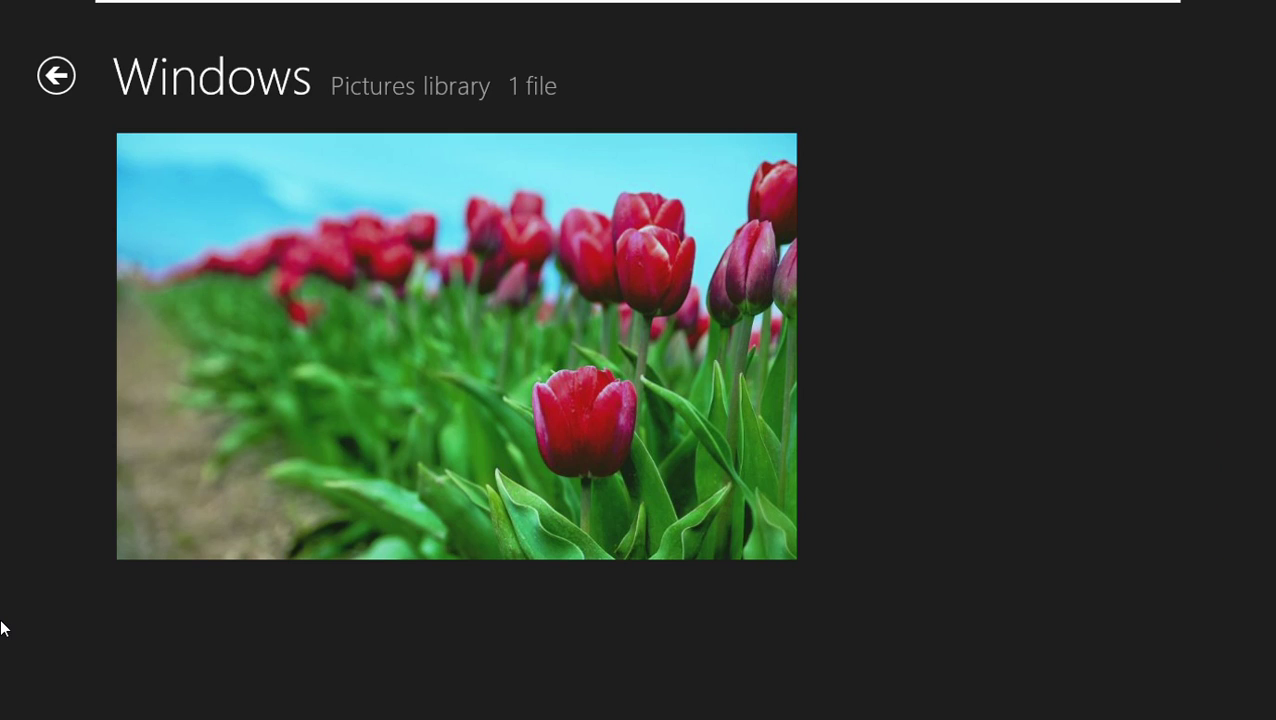
{"action": "key", "text": "BackSpace"}
{"action": "key", "text": "BackSpace"}
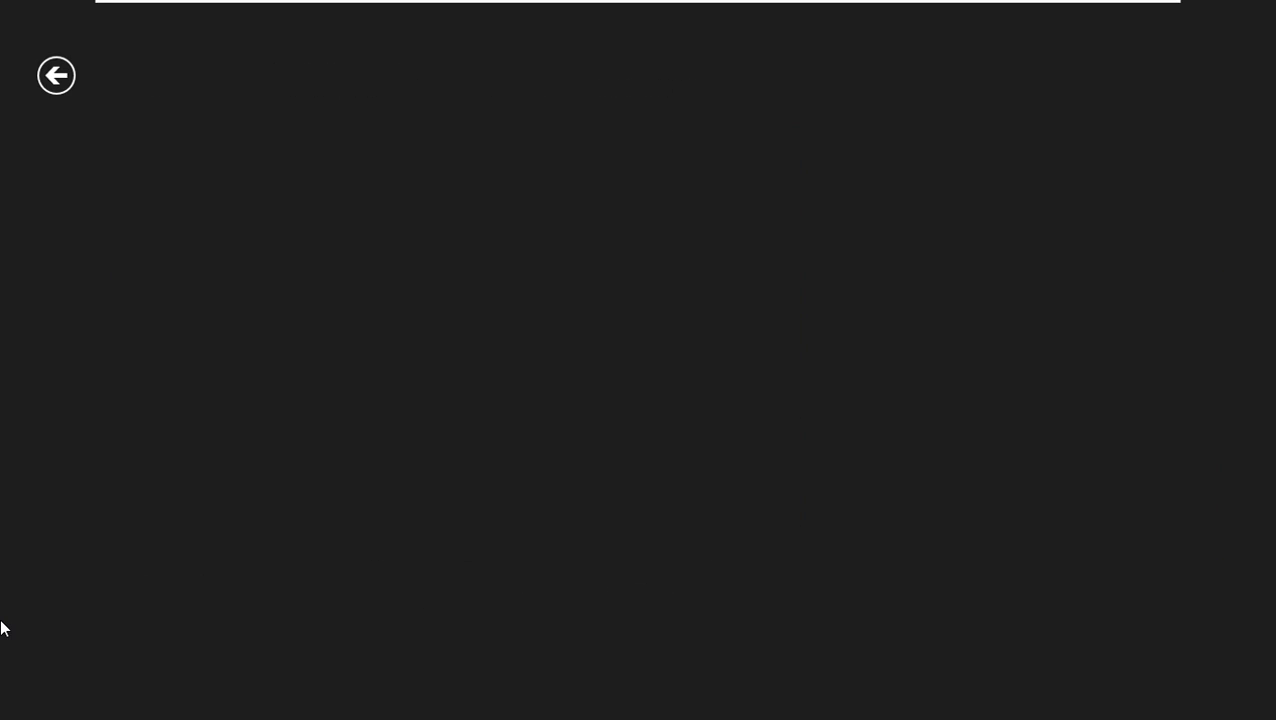
{"action": "key", "text": "BackSpace"}
{"action": "key", "text": "BackSpace"}
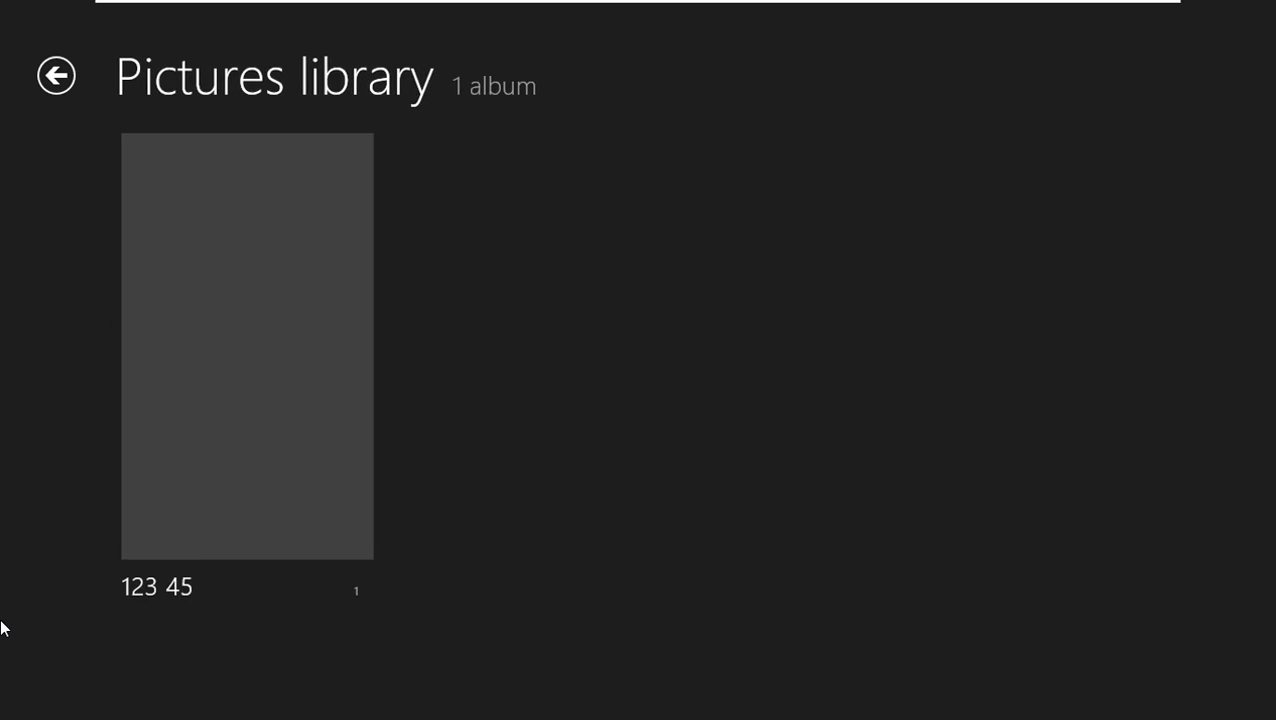
Try to open the SkyDrive, Facebook and Flickr photo albums, cancelling the Microsoft account sign-in each time
{"action": "key", "text": "Right"}
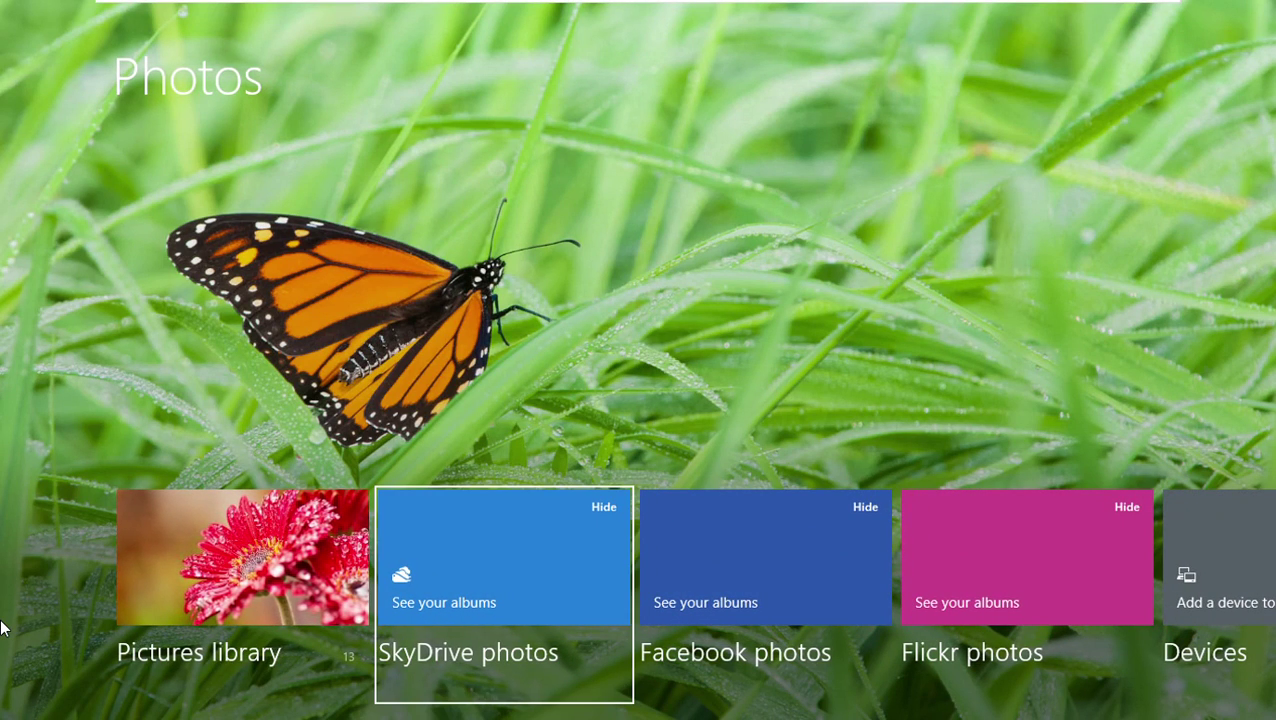
{"action": "key", "text": "Return"}
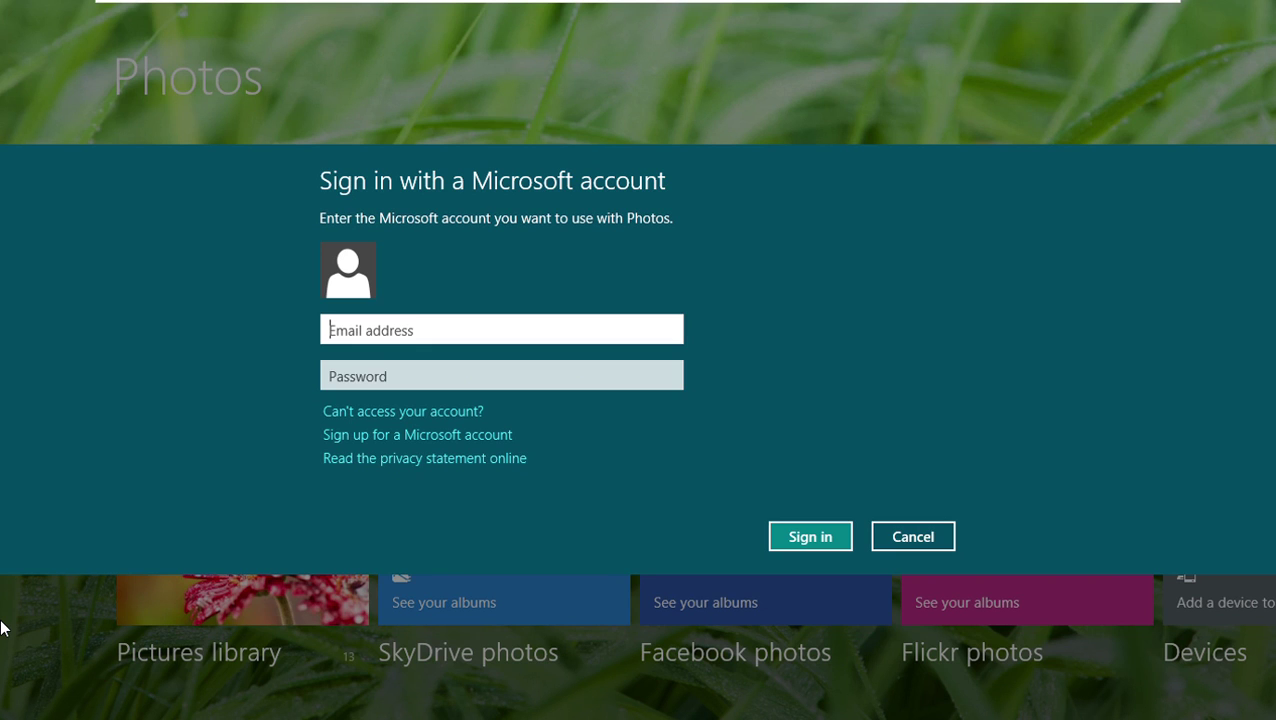
{"action": "left_click", "coordinate": [906, 537]}
{"action": "left_click", "coordinate": [838, 577]}
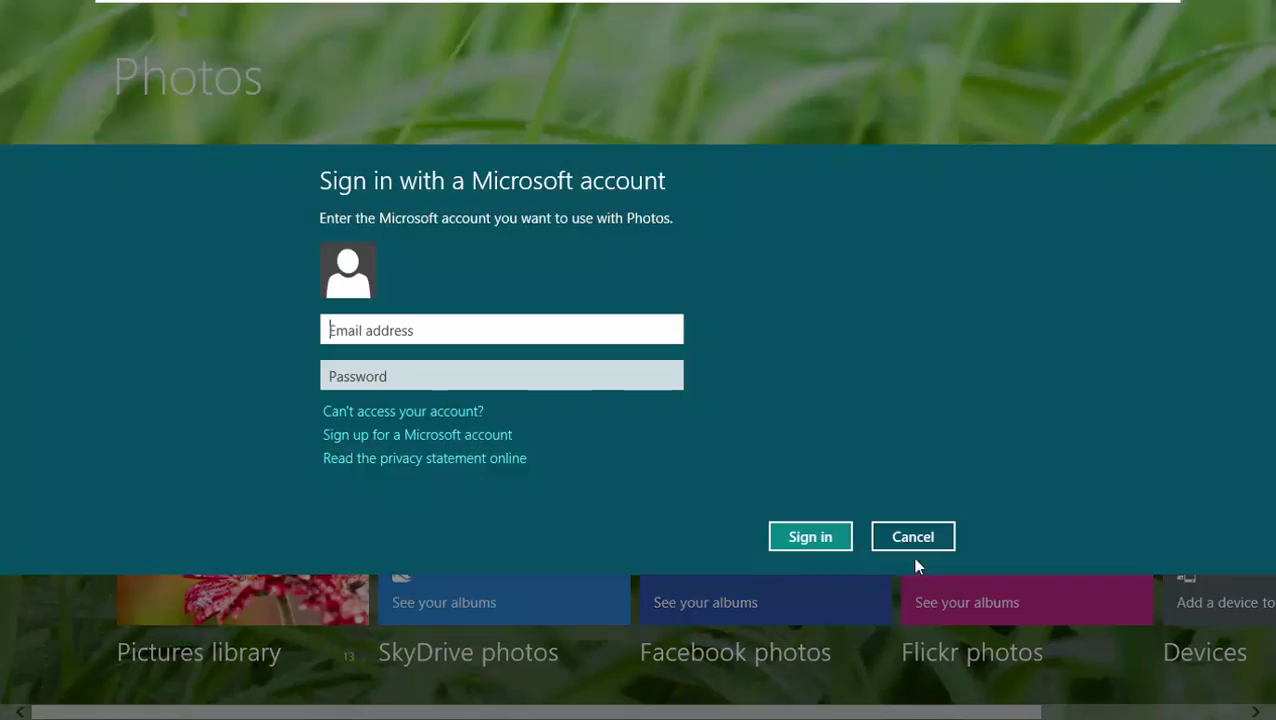
{"action": "left_click", "coordinate": [913, 537]}
{"action": "left_click", "coordinate": [1012, 561]}
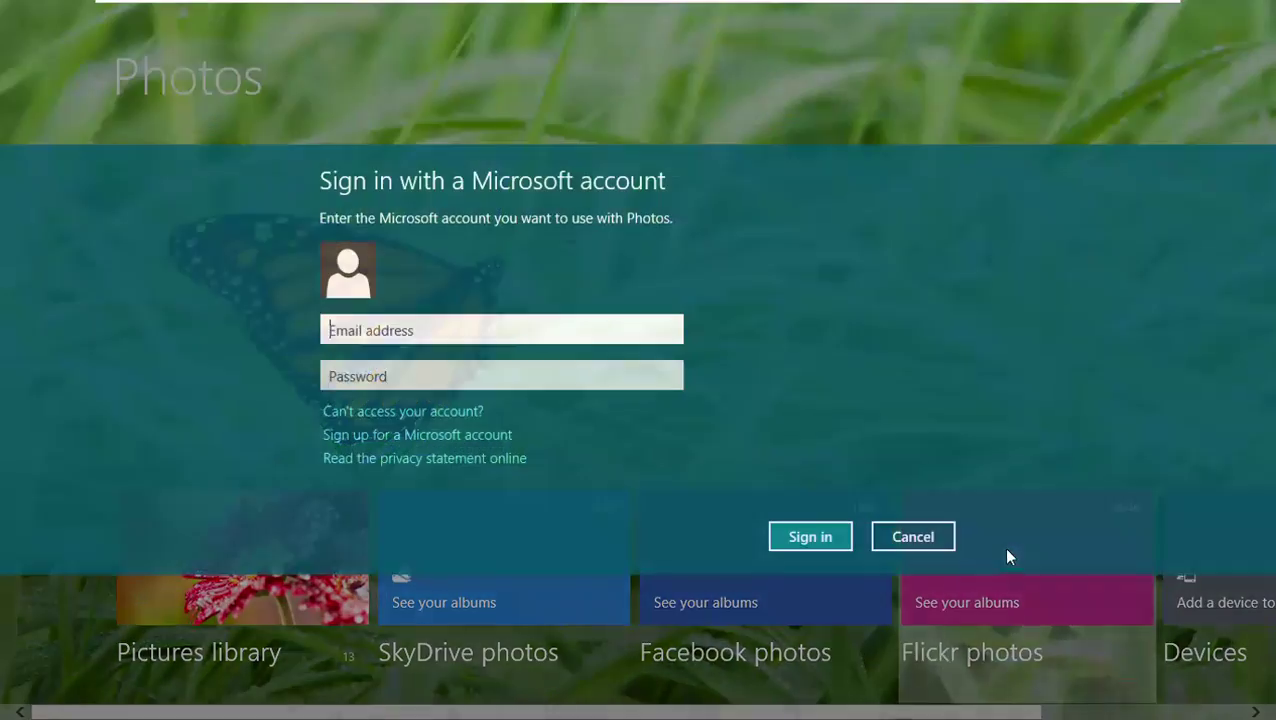
{"action": "left_click", "coordinate": [946, 541]}
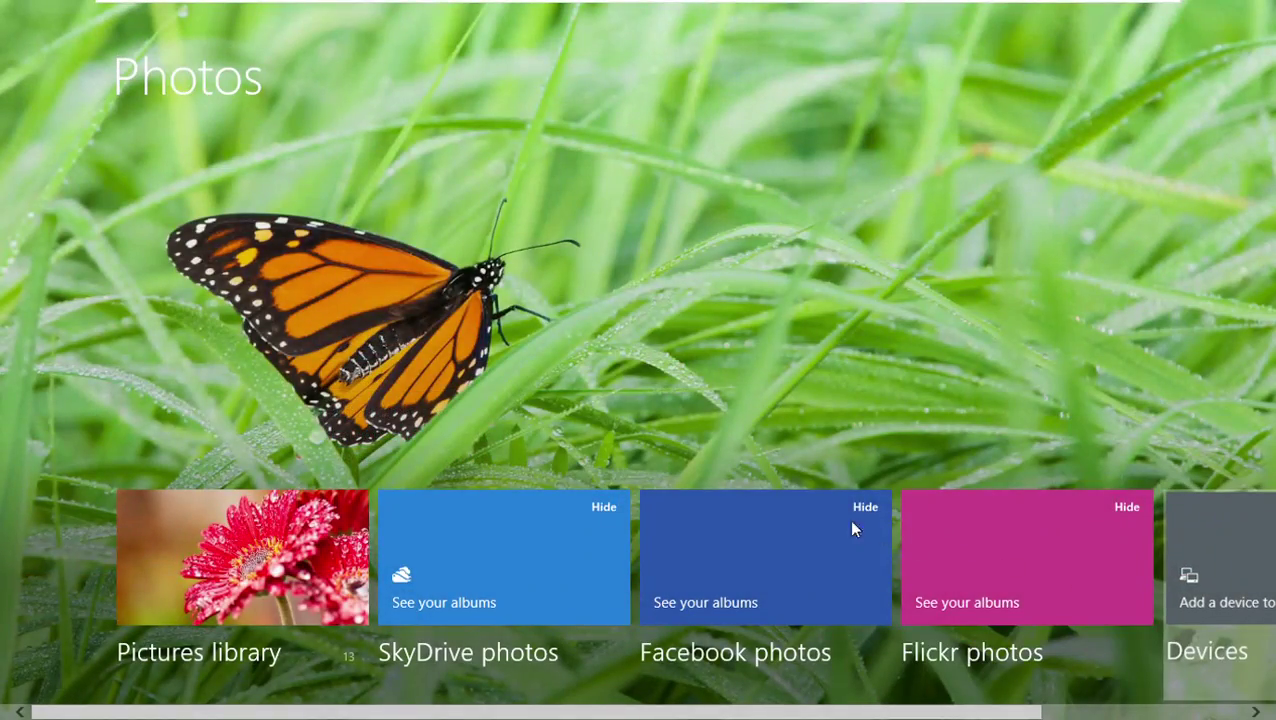
{"action": "left_click", "coordinate": [832, 515]}
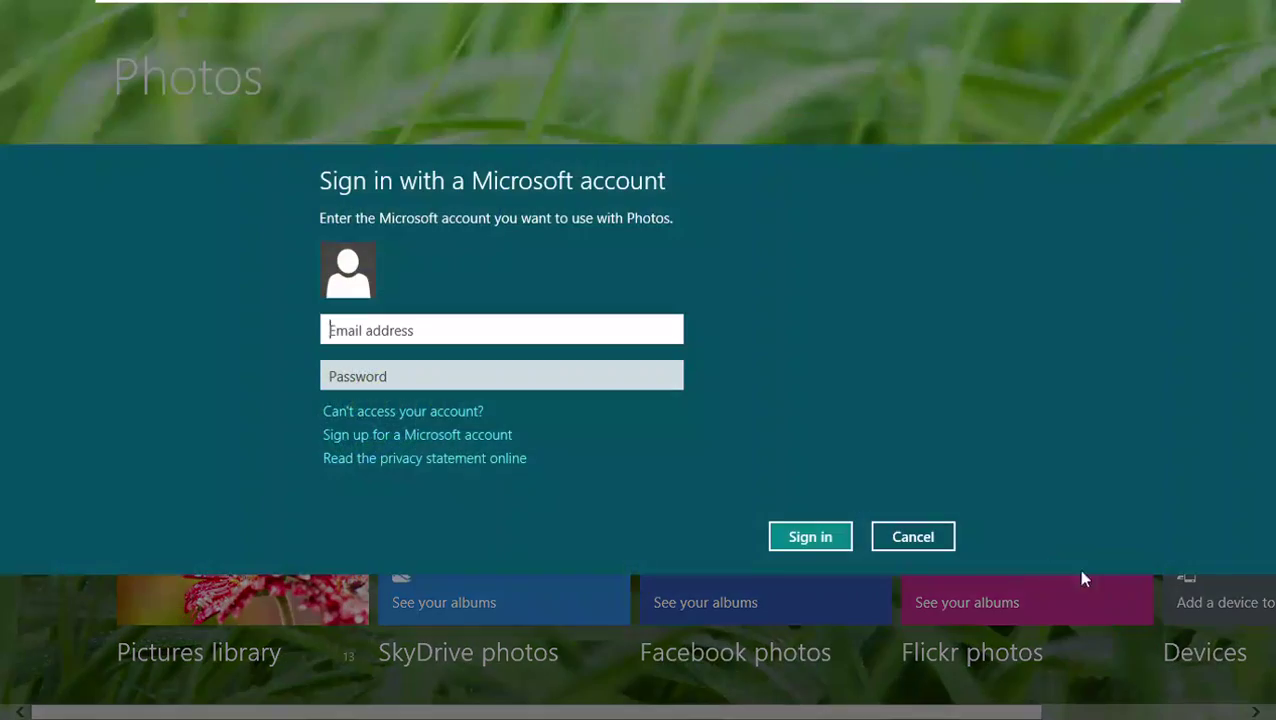
{"action": "left_click", "coordinate": [920, 540]}
{"action": "scroll", "coordinate": [850, 545], "scroll_direction": "right", "scroll_amount": 3}
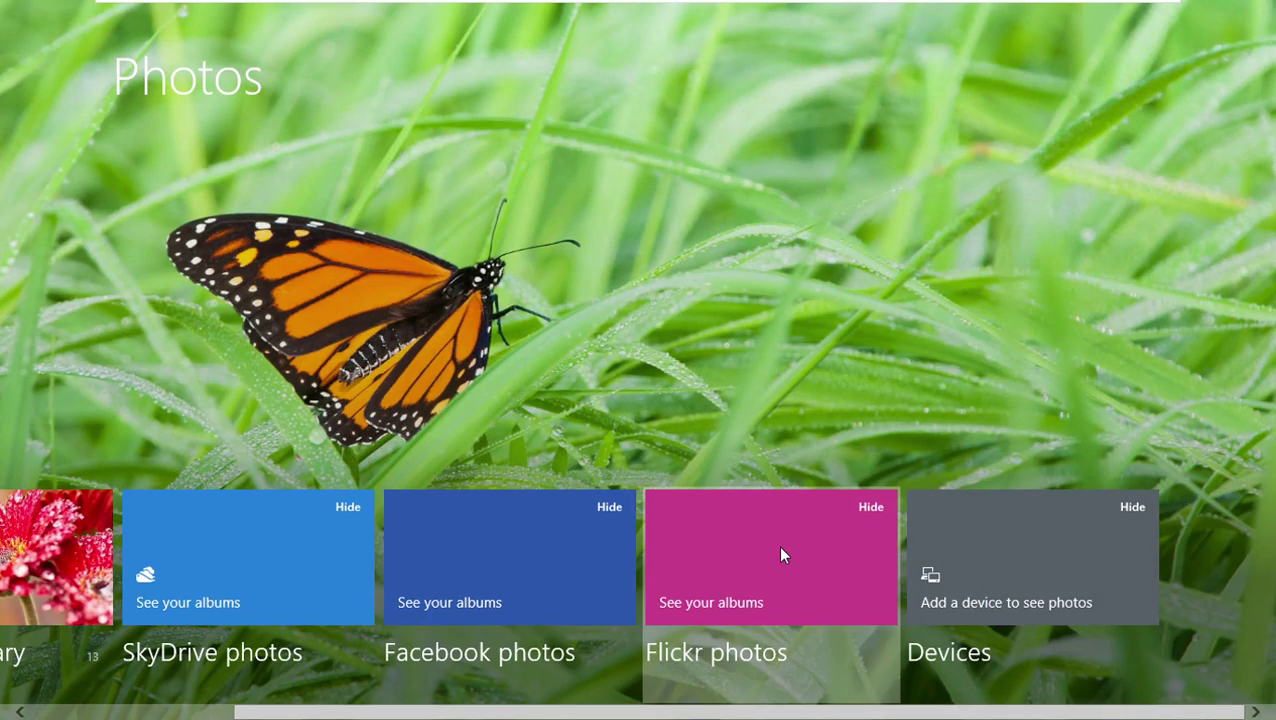
Open Calendar from the Start screen, cancel its Microsoft account sign-in, and open the Store app
{"action": "key", "text": "super"}
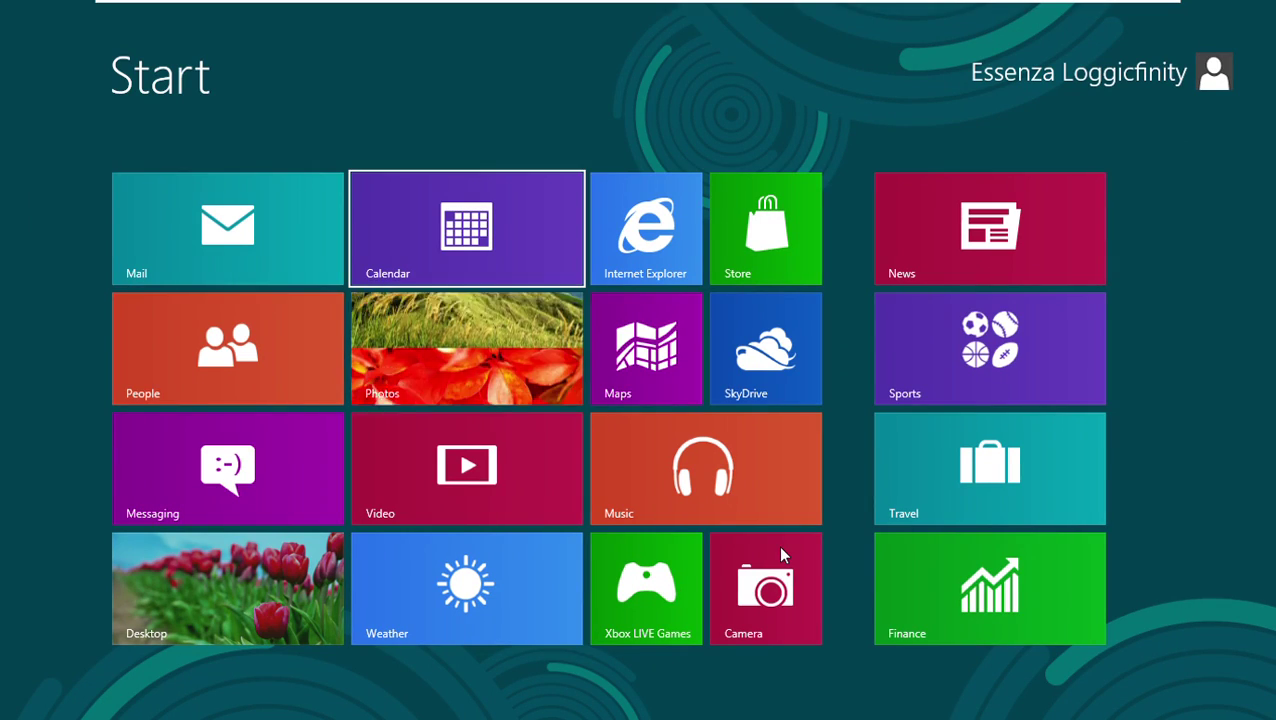
{"action": "key", "text": "Return"}
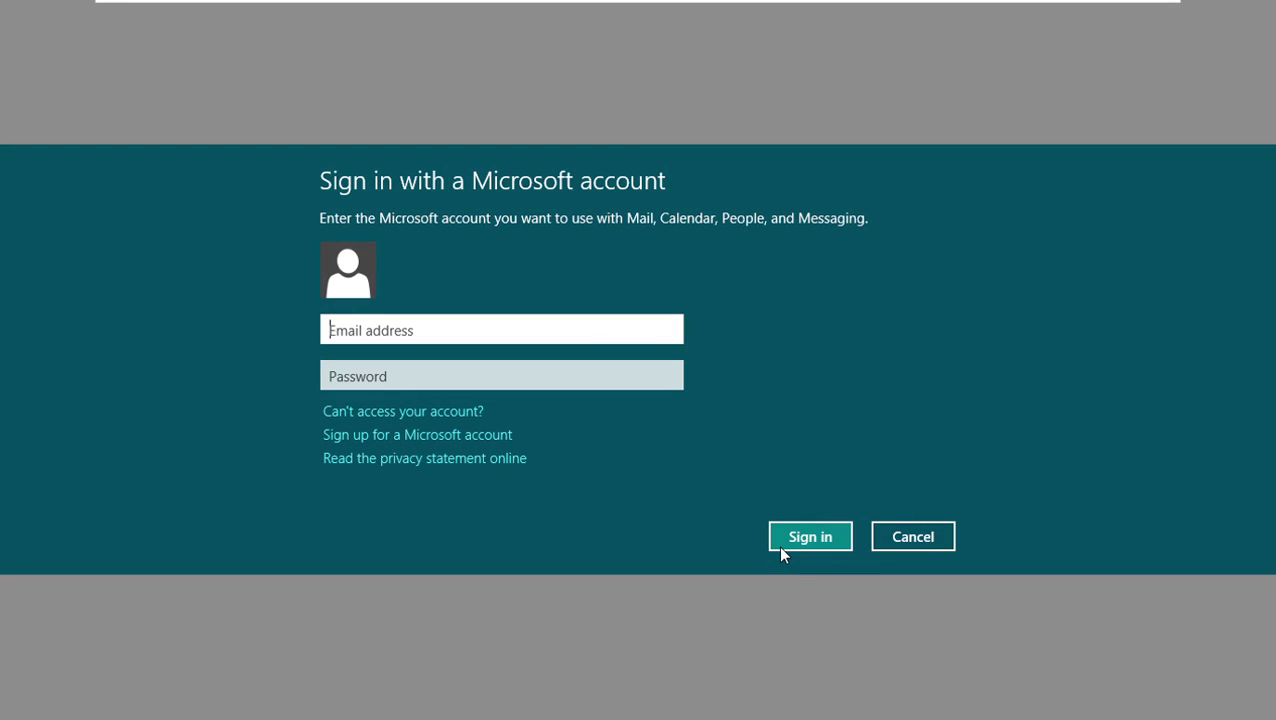
{"action": "left_click", "coordinate": [928, 536]}
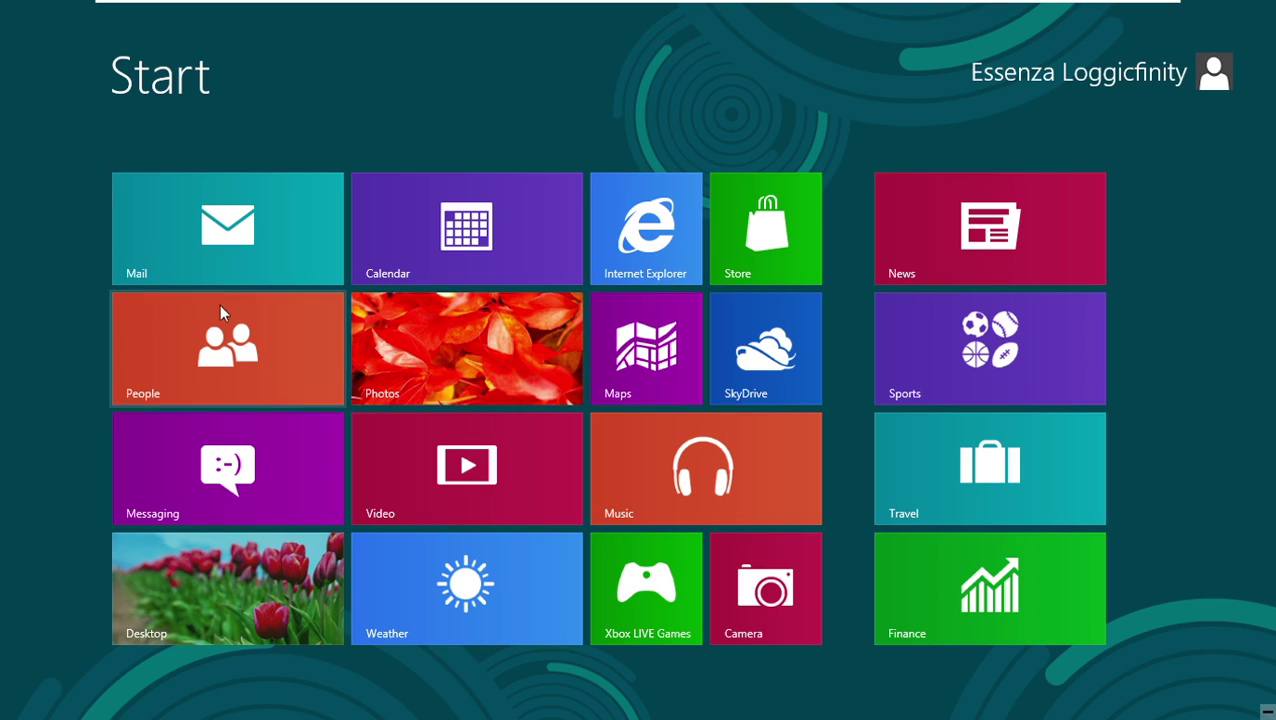
{"action": "left_click", "coordinate": [784, 262]}
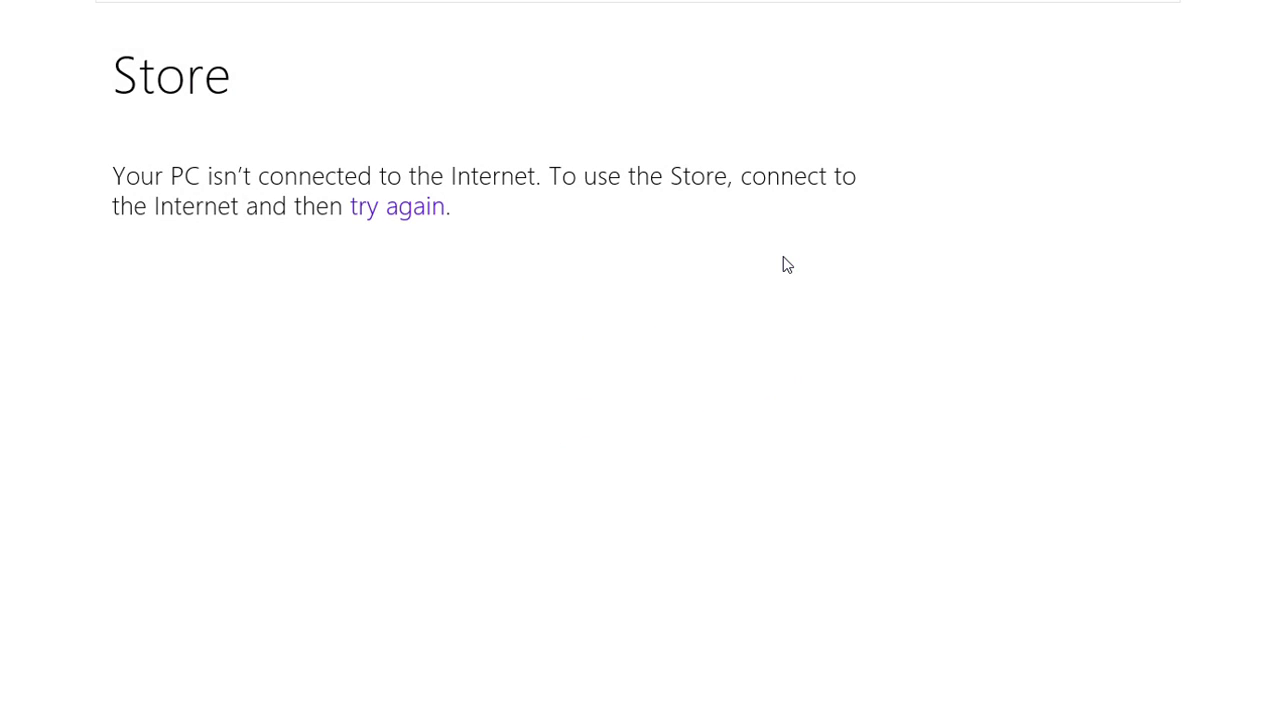
Leave the Store for the Start screen and open the News app
{"action": "key", "text": "super"}
{"action": "key", "text": "Right"}
{"action": "key", "text": "Right"}
{"action": "key", "text": "Right"}
{"action": "key", "text": "Up"}
{"action": "key", "text": "Right"}
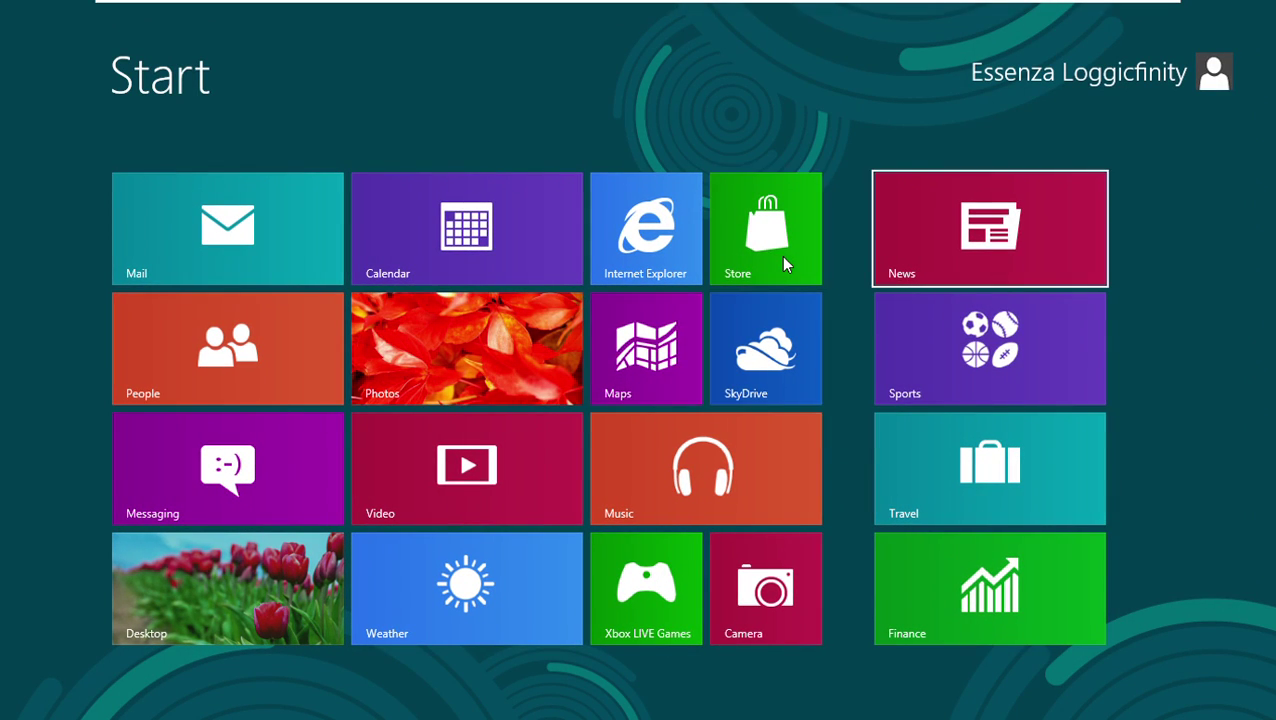
{"action": "key", "text": "Return"}
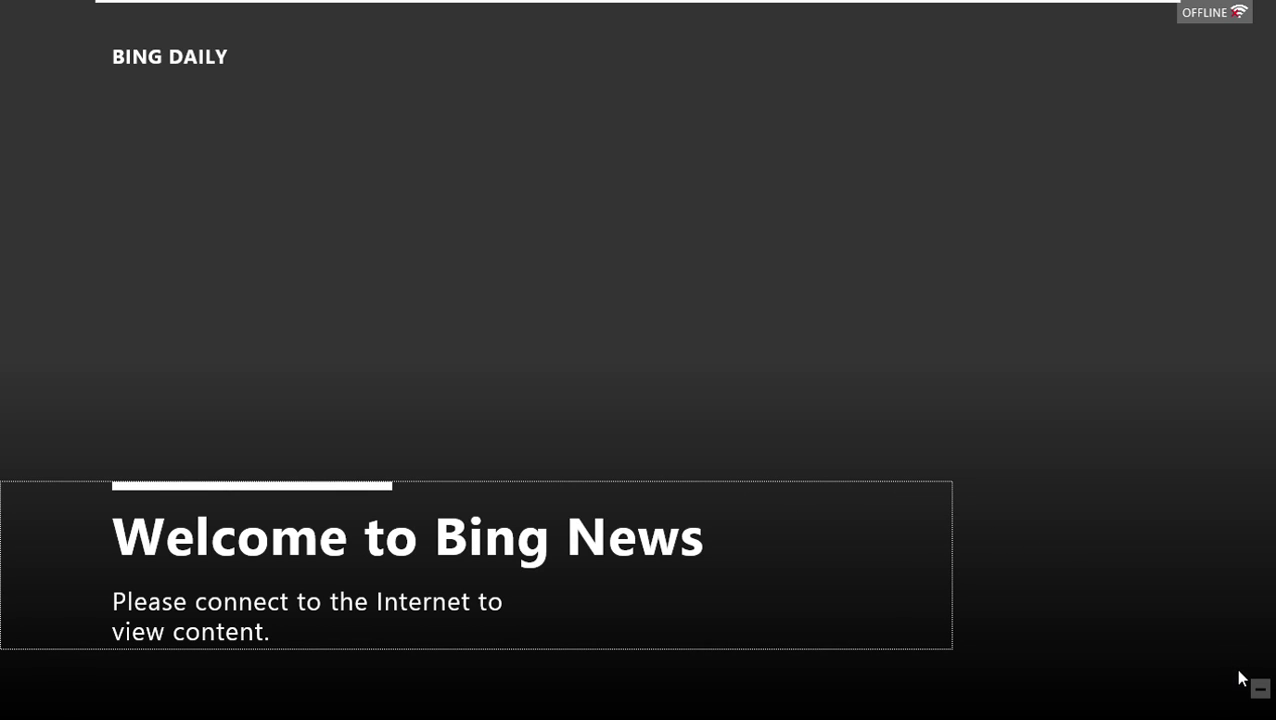
Leave News for the desktop and open a File Explorer window
{"action": "key", "text": "super"}
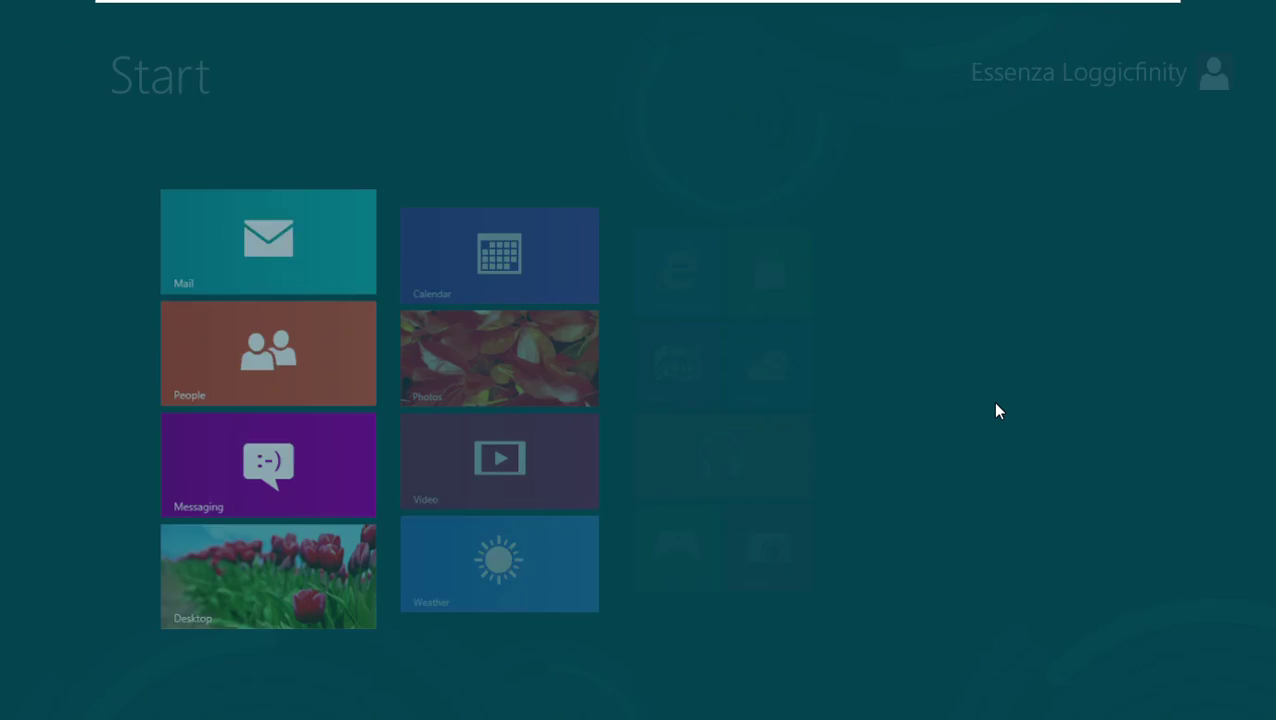
{"action": "key", "text": "super+d"}
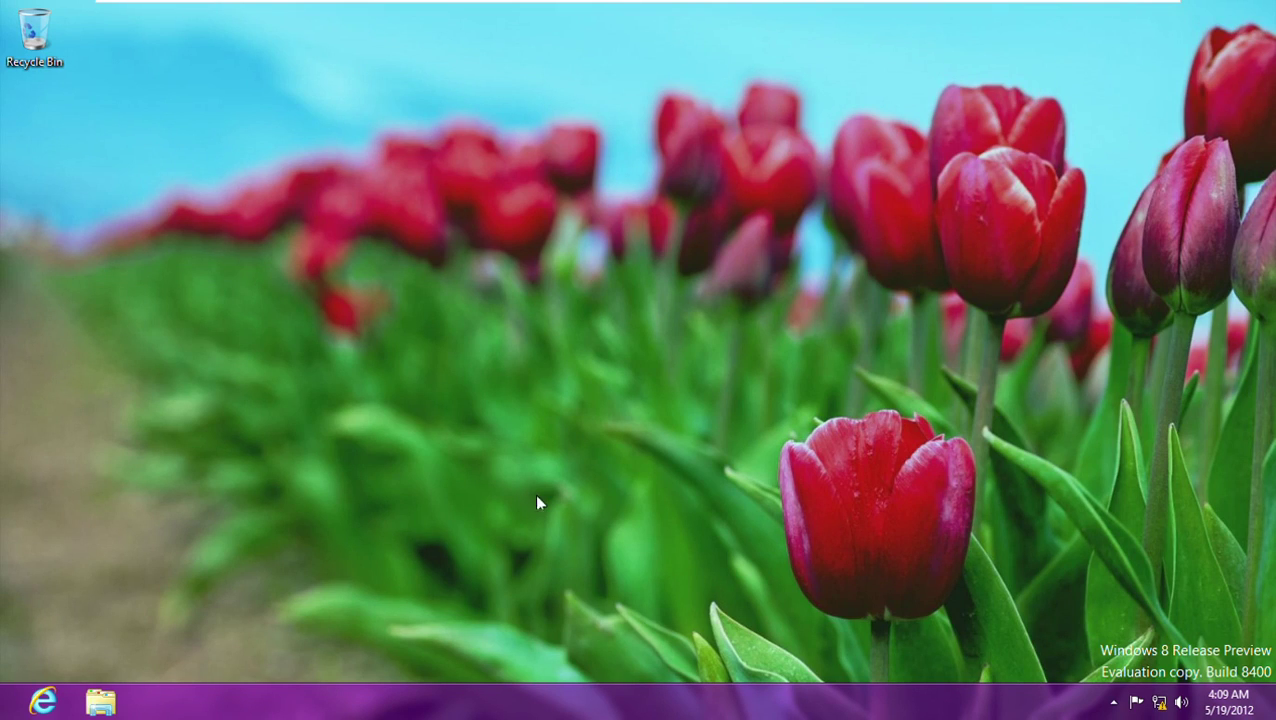
{"action": "left_click", "coordinate": [108, 710]}
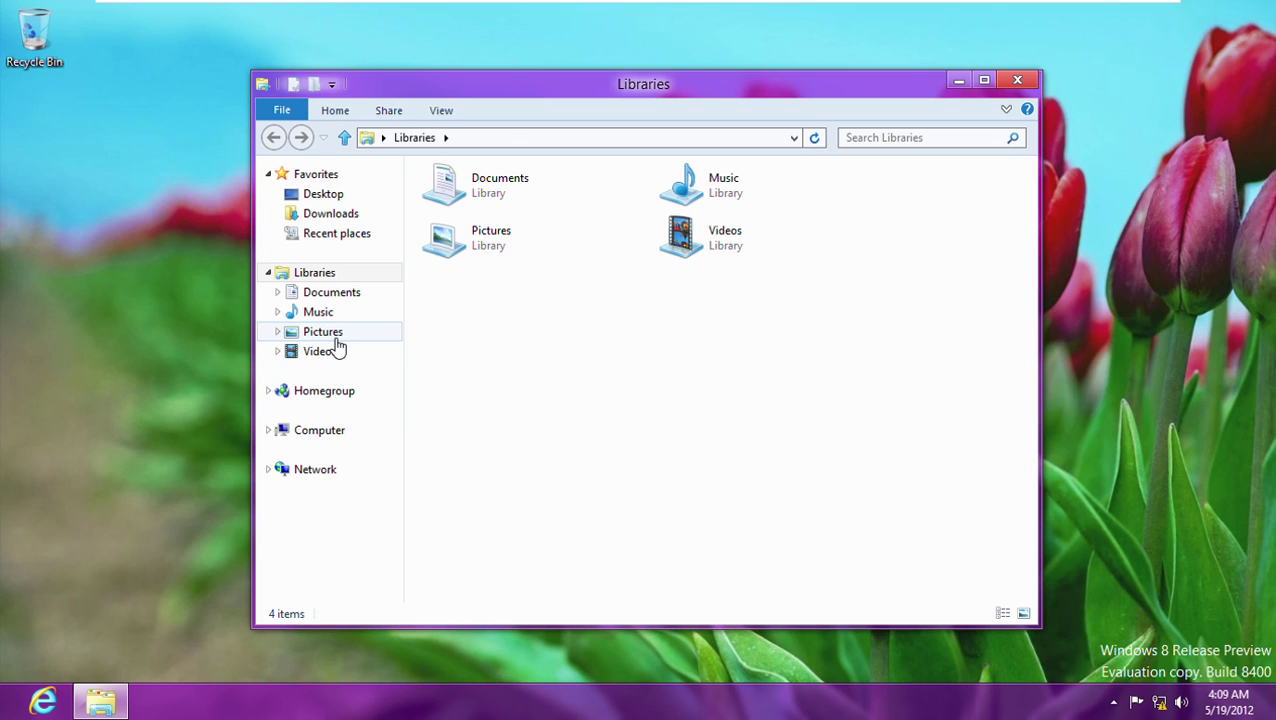
Browse the Pictures library, the computer's drives and the Windows folder on Local Disk (C:), then close the window
{"action": "left_click", "coordinate": [337, 339]}
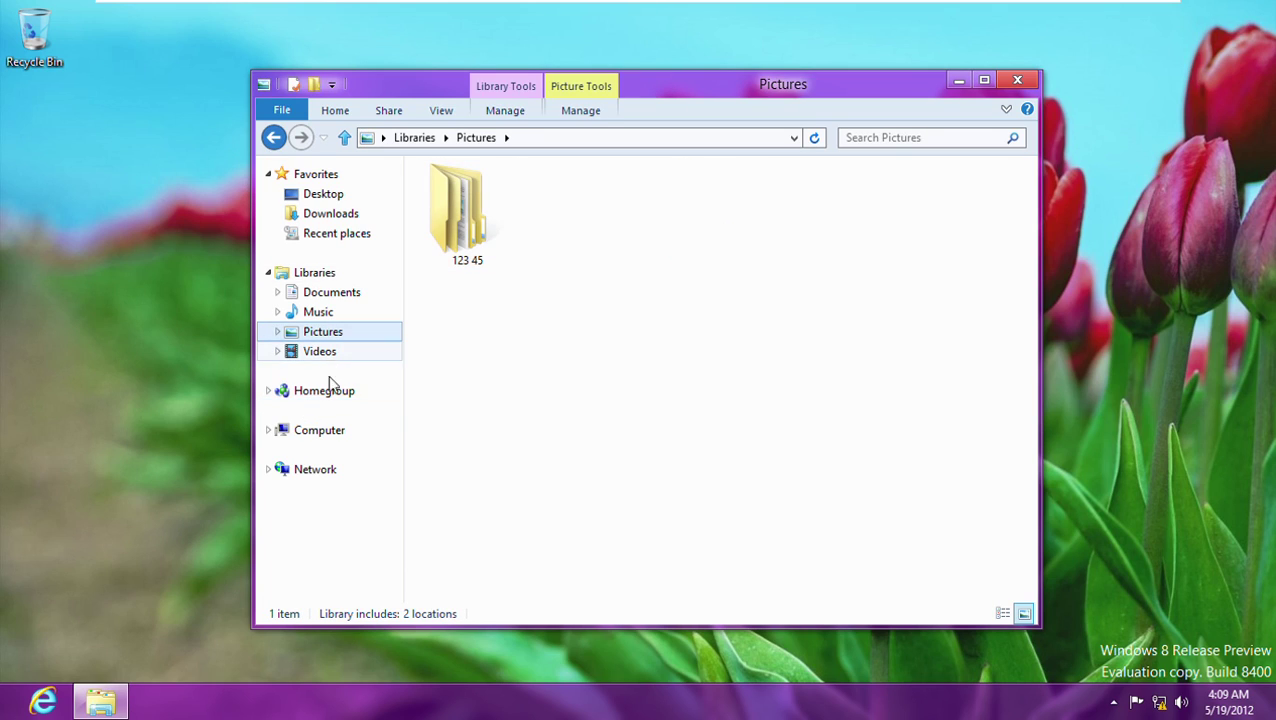
{"action": "left_click", "coordinate": [343, 433]}
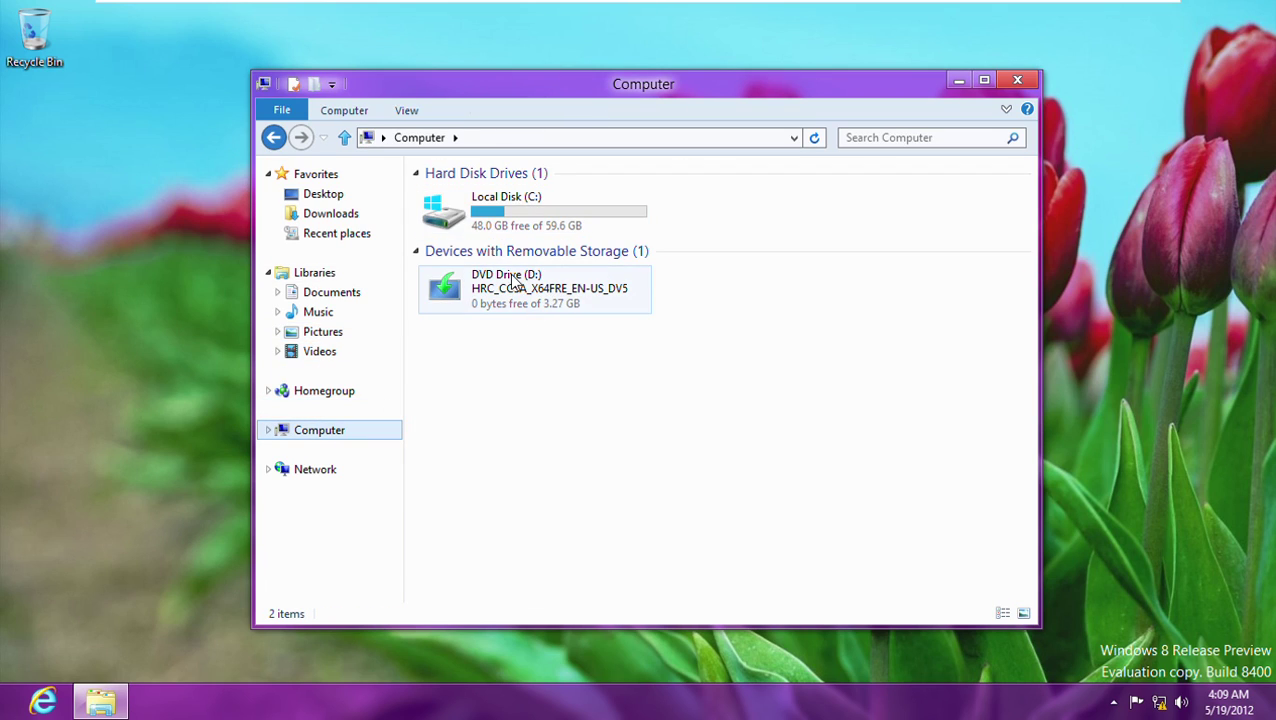
{"action": "double_click", "coordinate": [440, 230]}
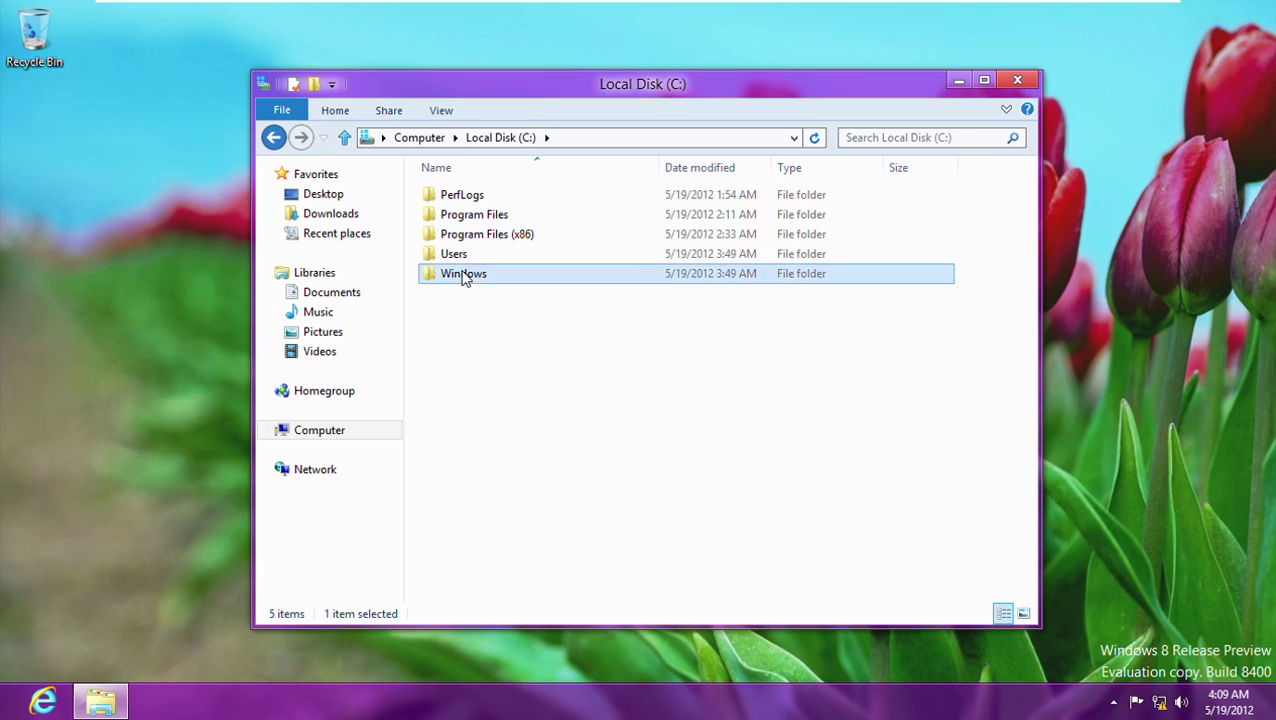
{"action": "double_click", "coordinate": [464, 276]}
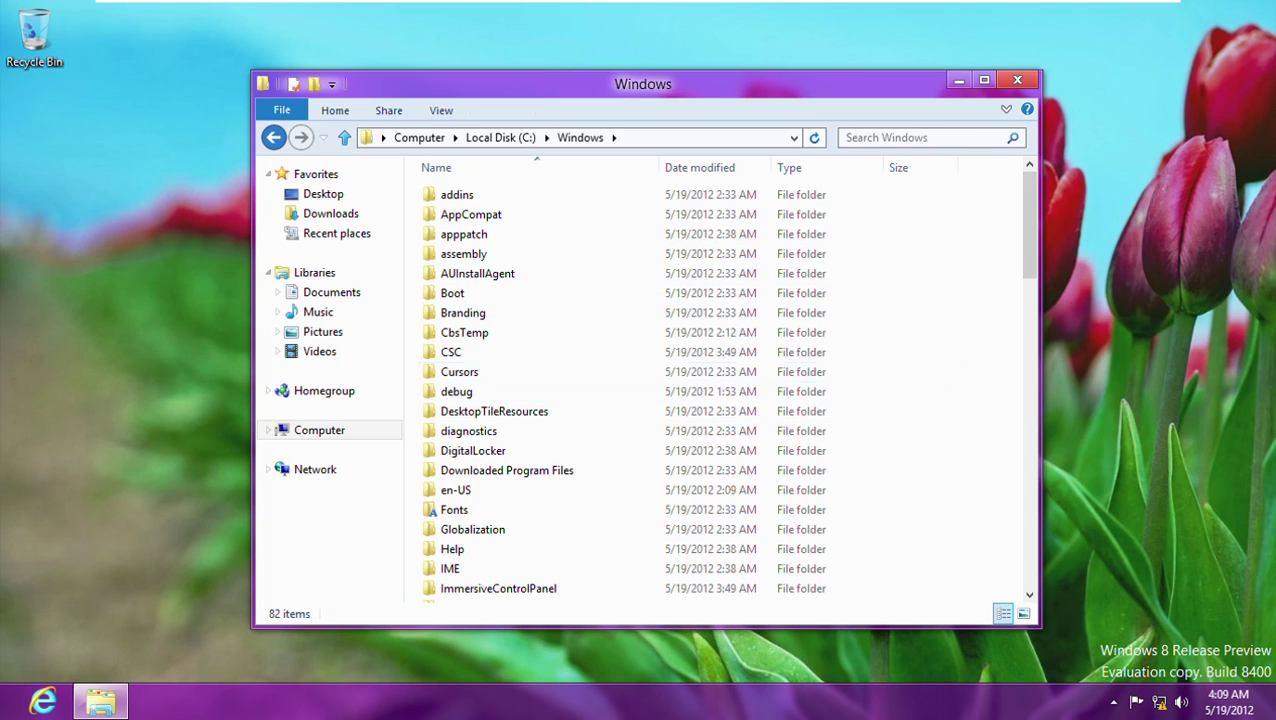
{"action": "left_click", "coordinate": [1020, 86]}
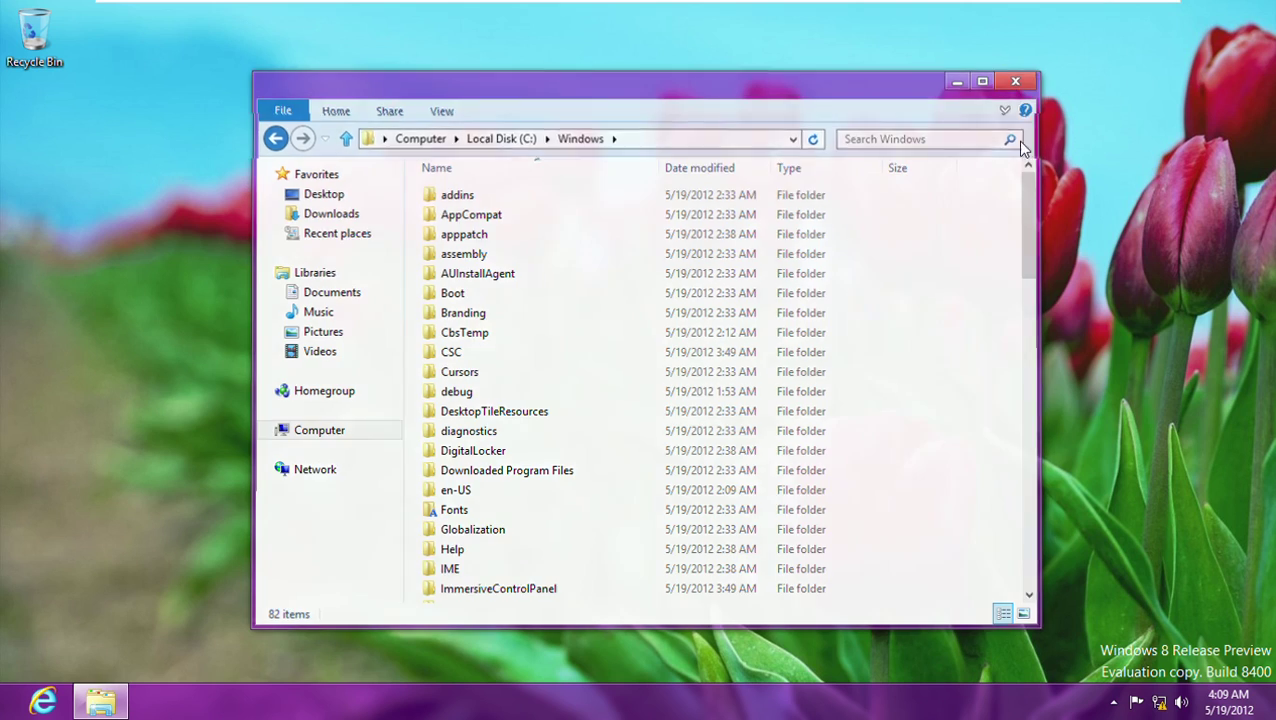
Open the Start screen's settings, view the Tiles options and go back to the main settings
{"action": "key", "text": "super"}
{"action": "key", "text": "super+c"}
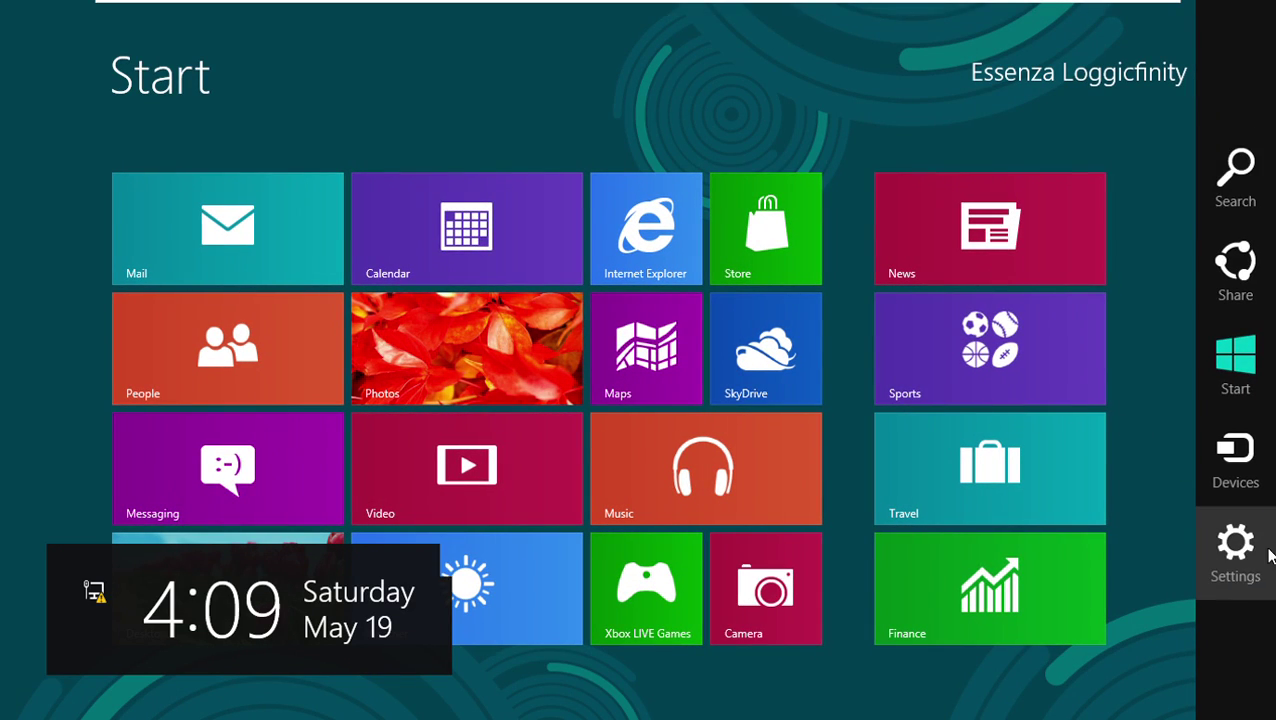
{"action": "left_click", "coordinate": [1234, 552]}
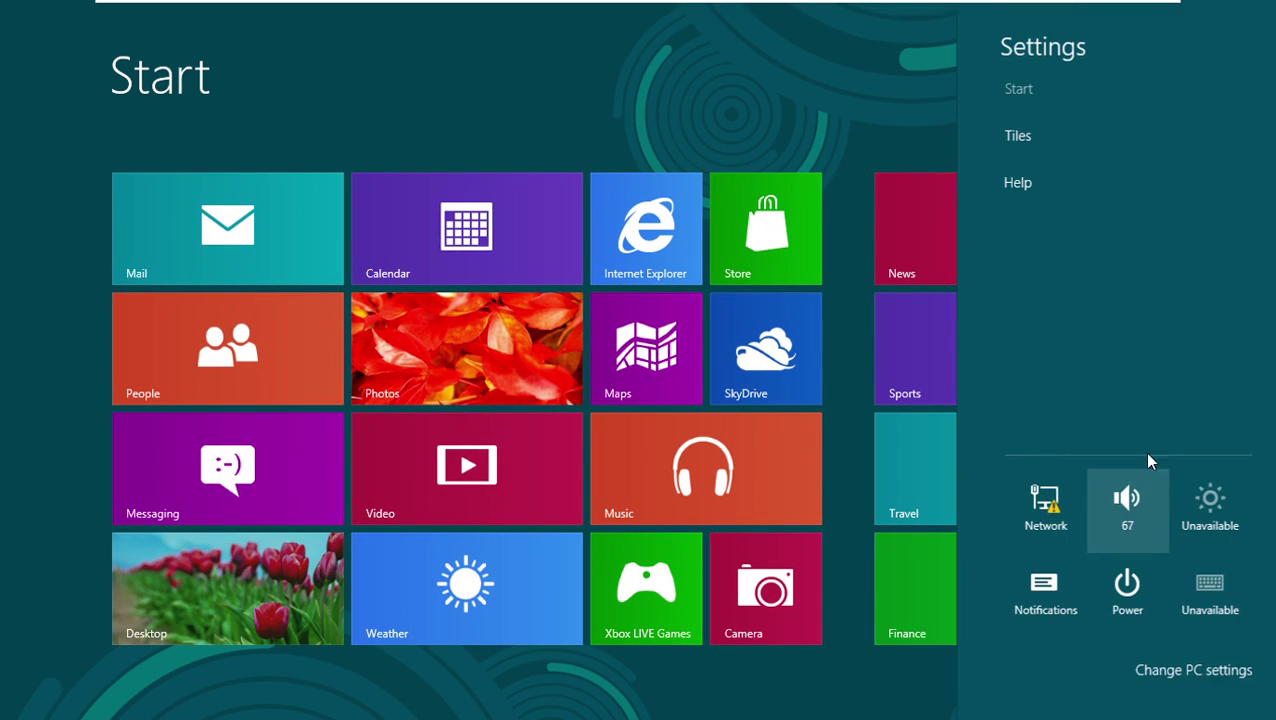
{"action": "left_click", "coordinate": [1008, 157]}
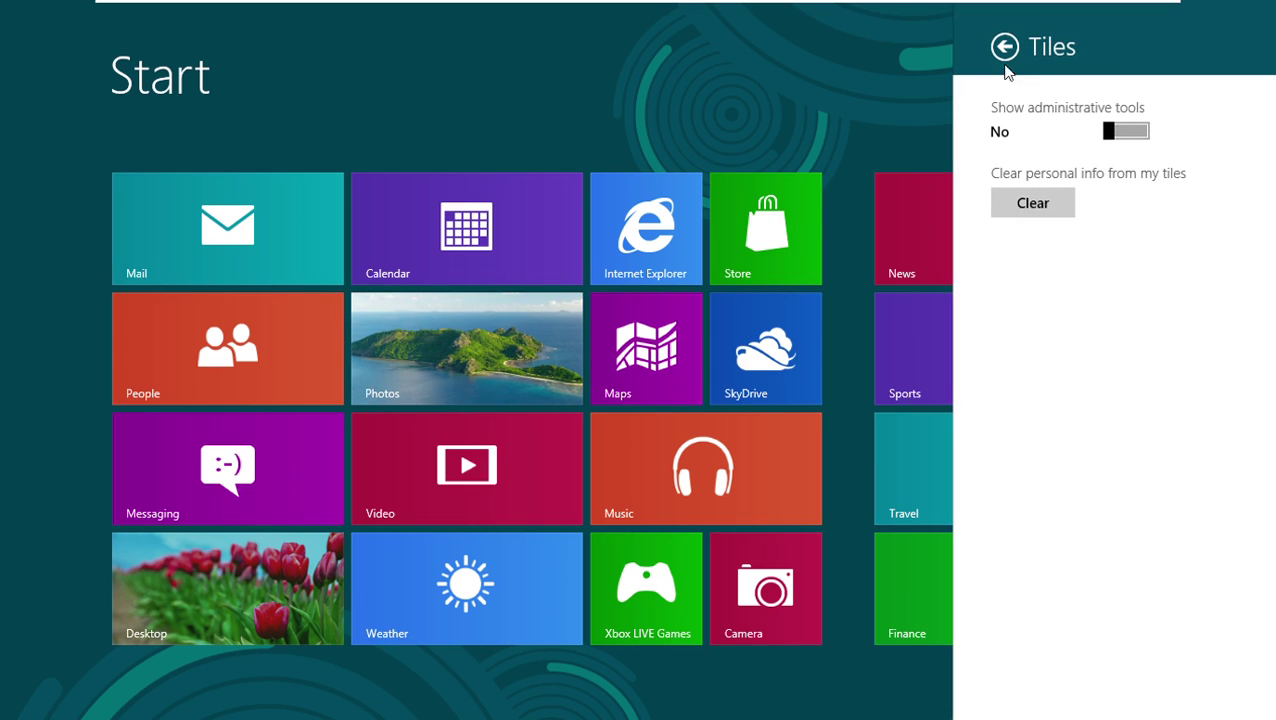
{"action": "left_click", "coordinate": [1004, 46]}
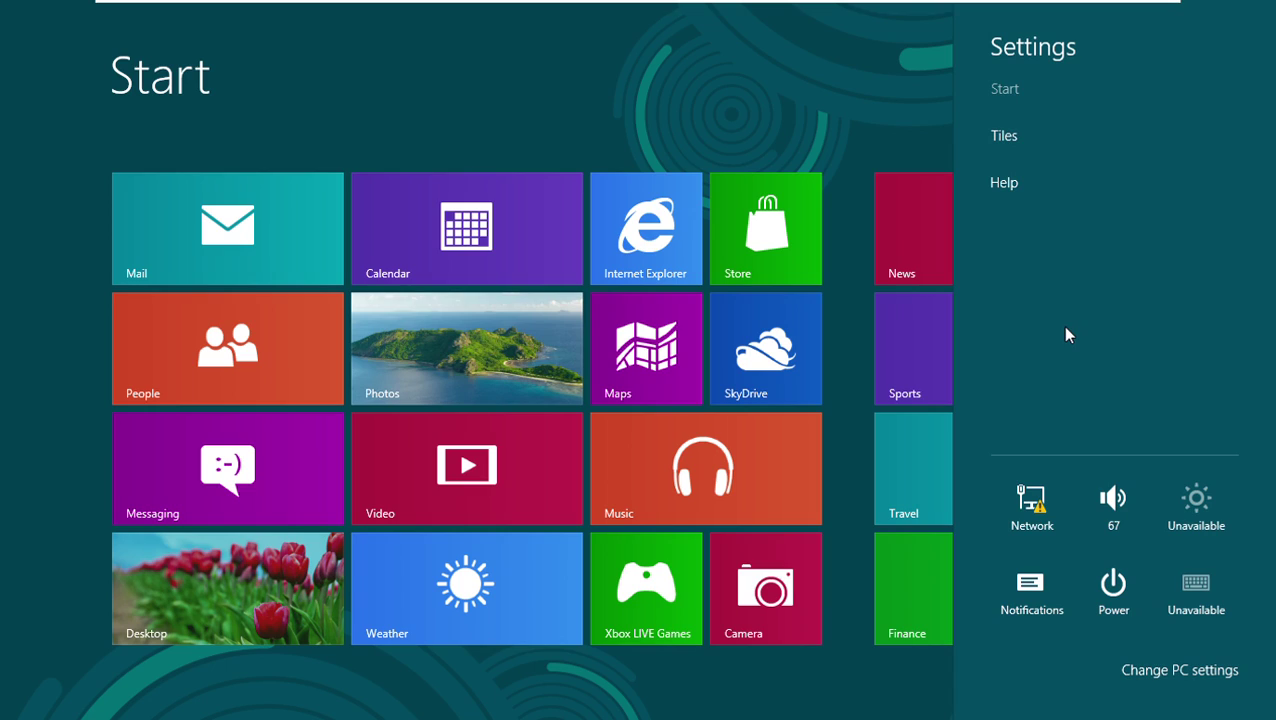
Set the system volume to 65 from the Start screen settings
{"action": "left_click", "coordinate": [1084, 478]}
{"action": "left_click", "coordinate": [1112, 496]}
{"action": "left_click", "coordinate": [1099, 539]}
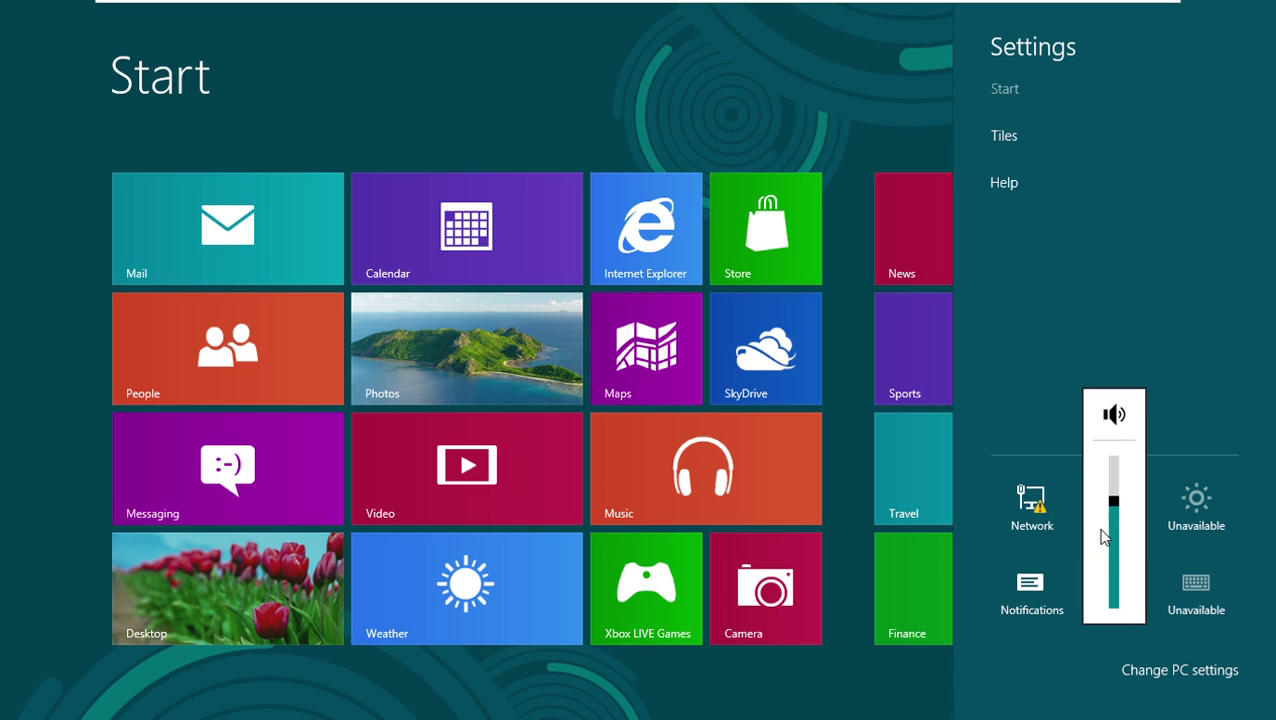
{"action": "left_click", "coordinate": [1116, 512]}
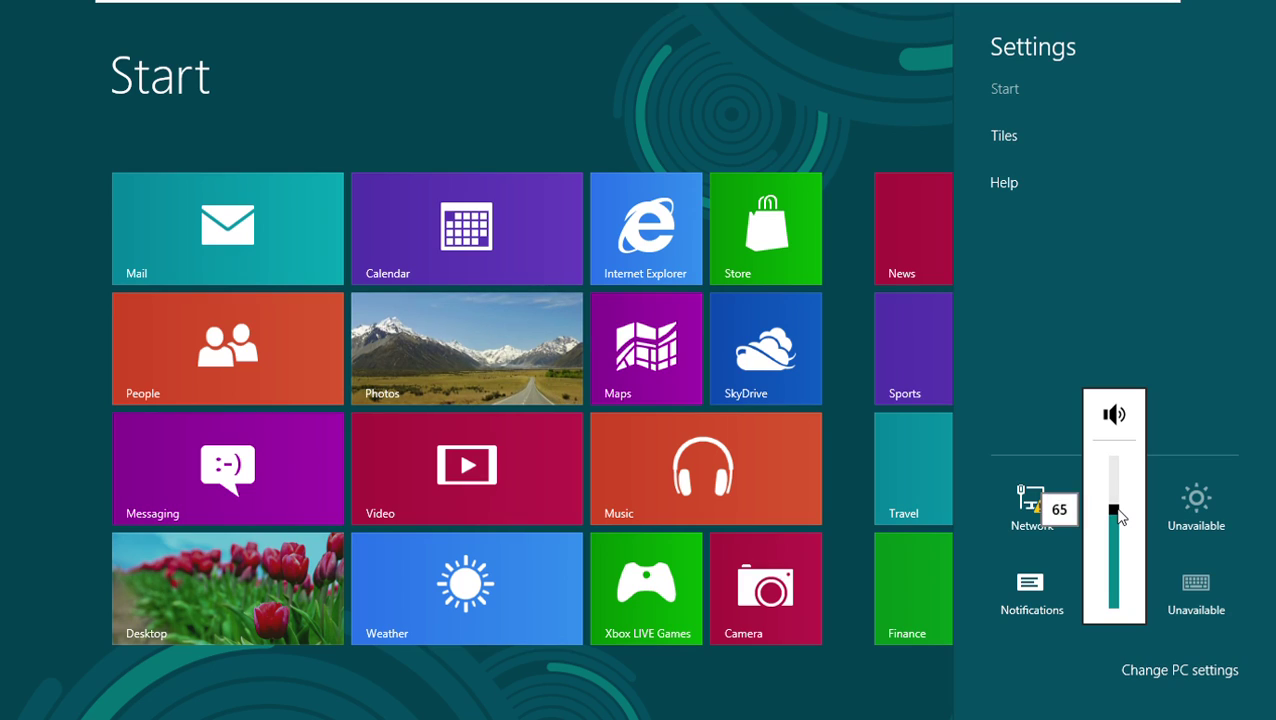
Look at the durations offered for hiding notifications and close the settings
{"action": "left_click", "coordinate": [1030, 588]}
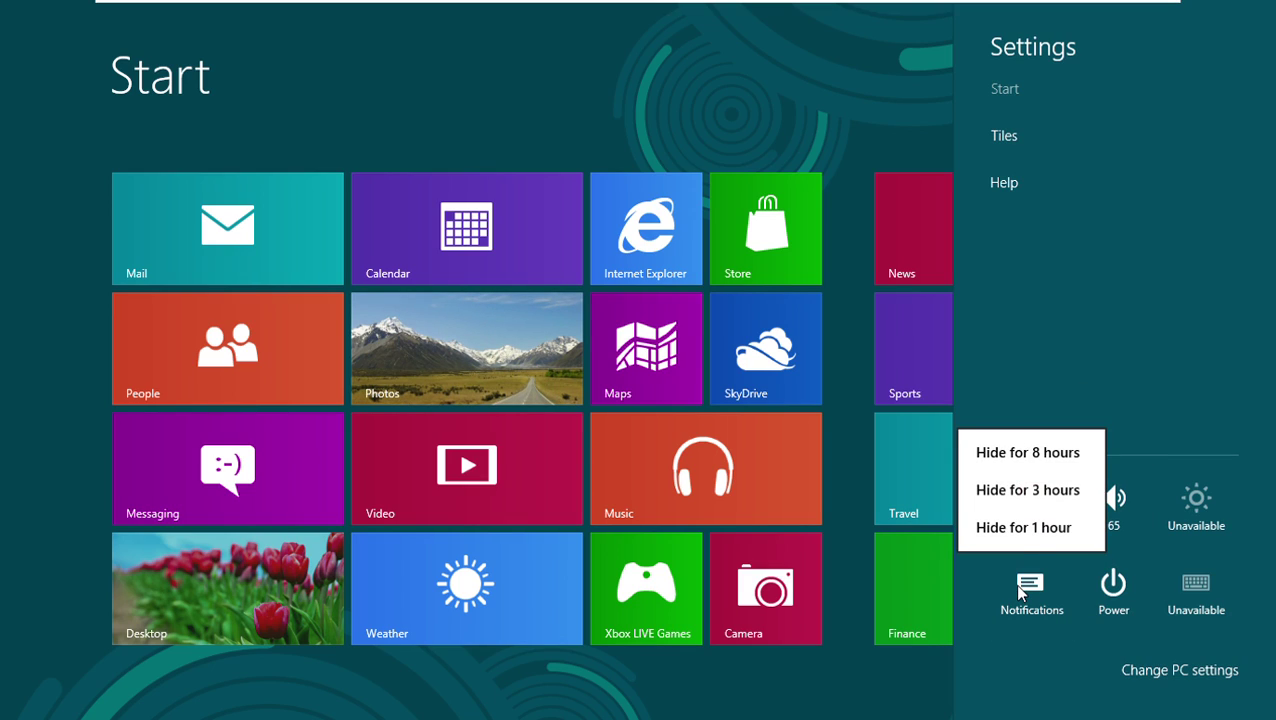
{"action": "left_click", "coordinate": [1019, 492]}
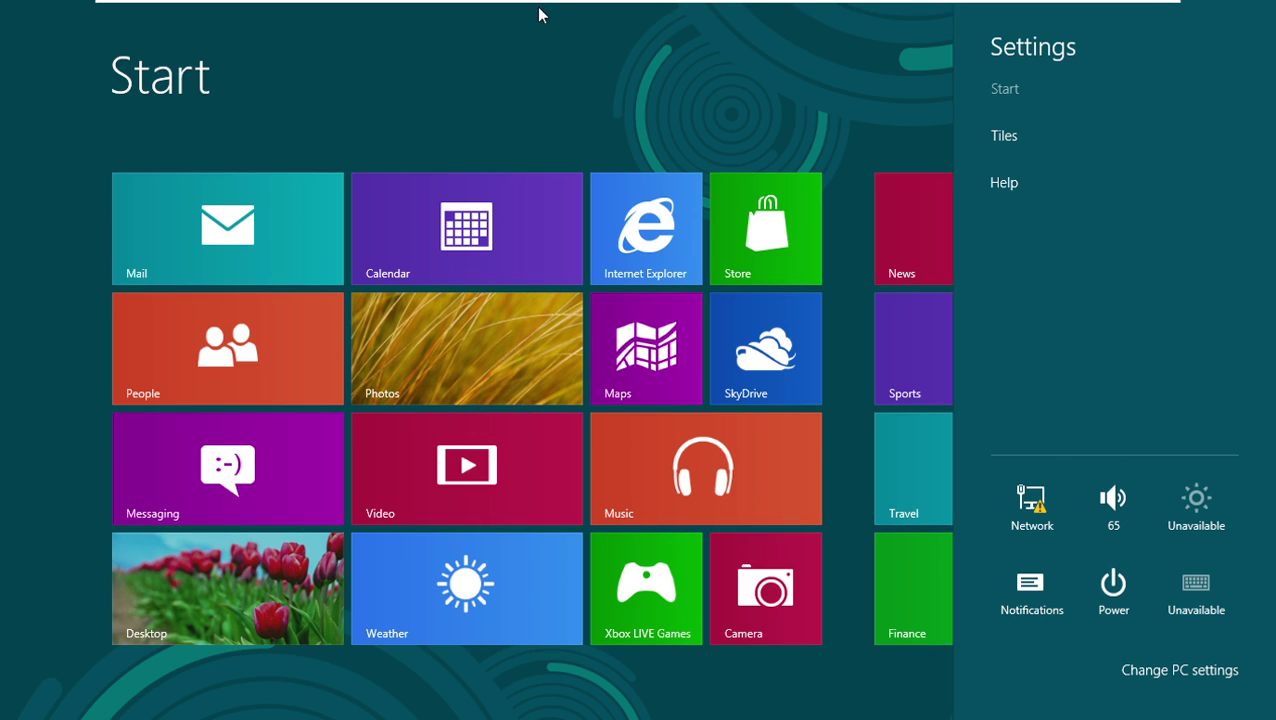
{"action": "left_click", "coordinate": [554, 58]}
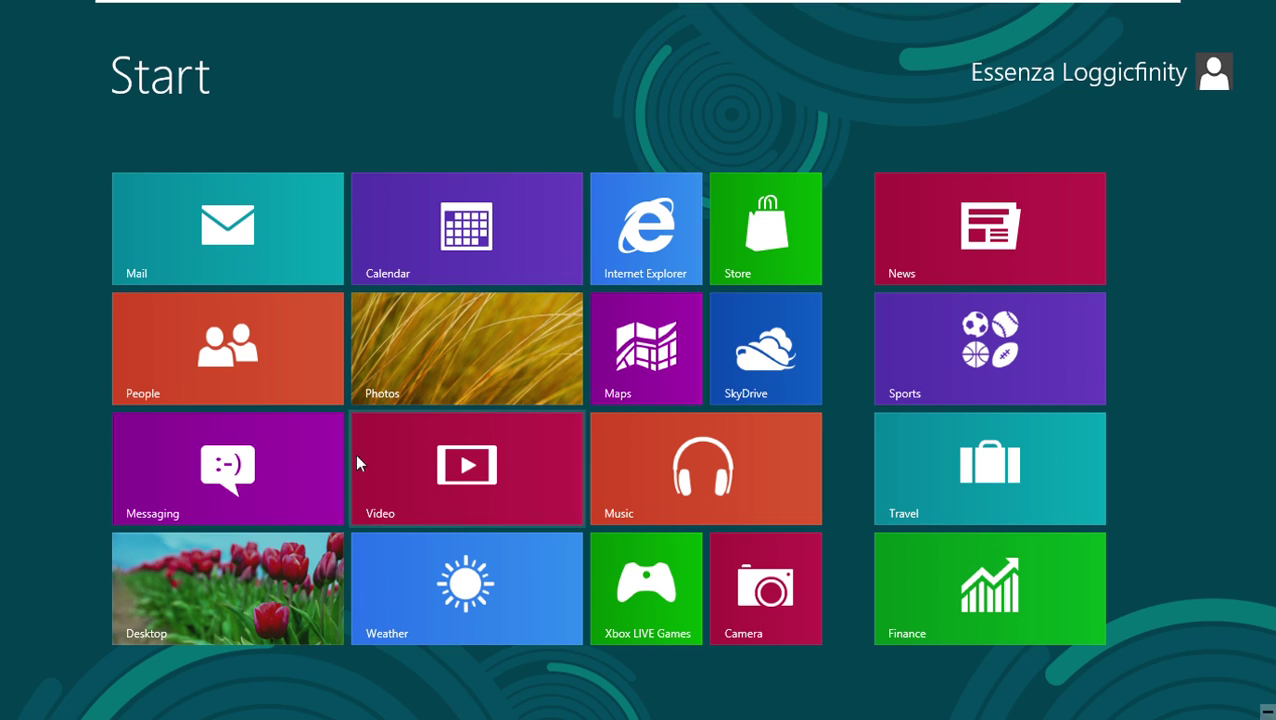
Switch to the desktop and return to the Start screen
{"action": "left_click", "coordinate": [238, 598]}
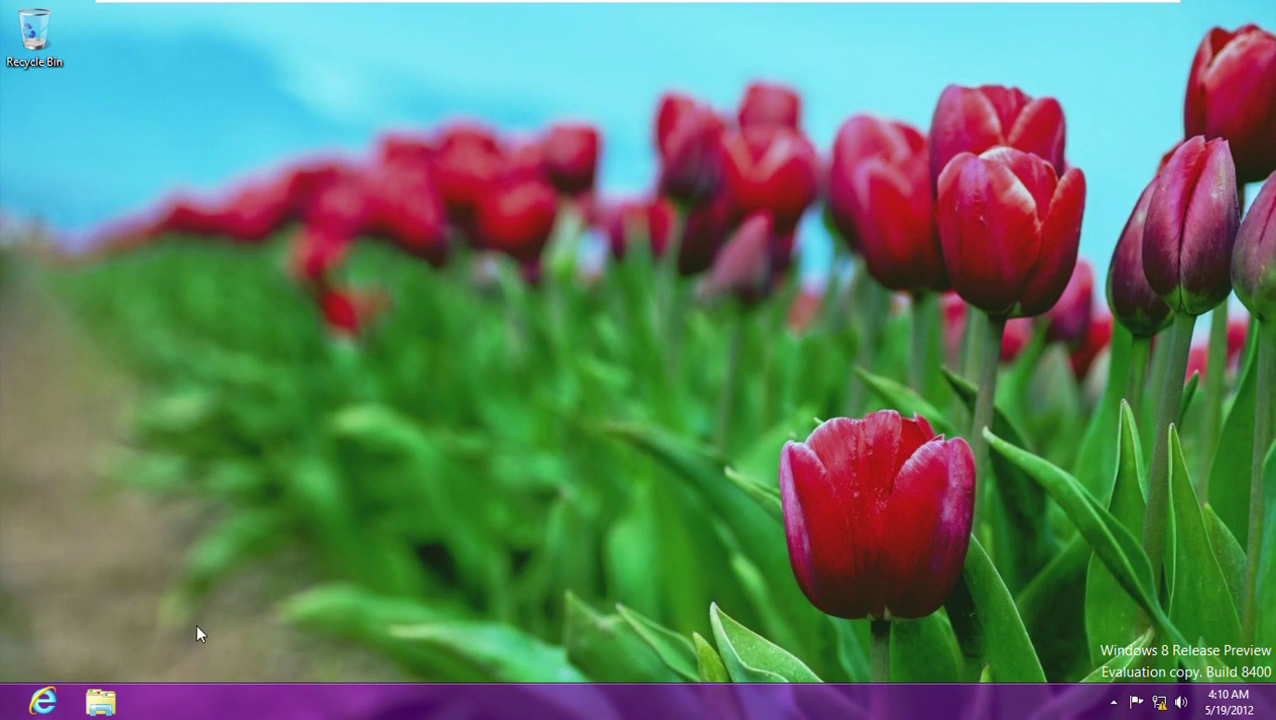
{"action": "left_click", "coordinate": [8, 710]}
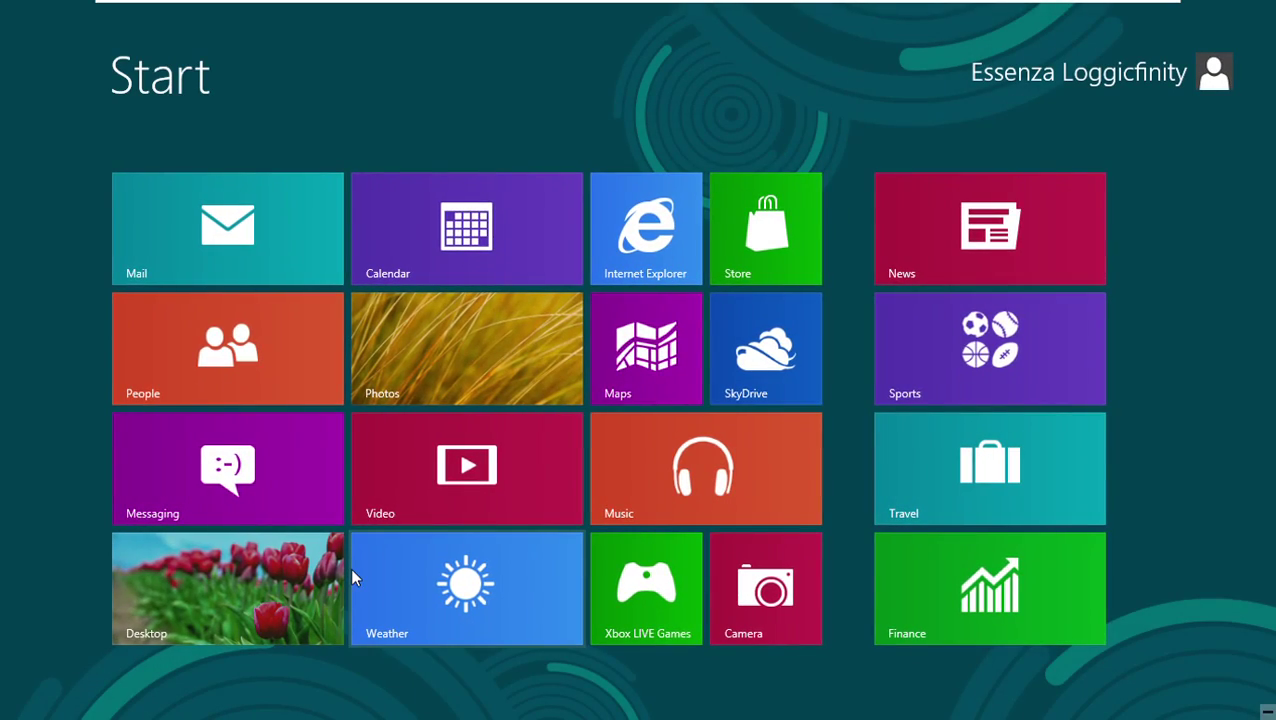
Browse the full list of installed apps and launch On-Screen Keyboard
{"action": "key", "text": "super+c"}
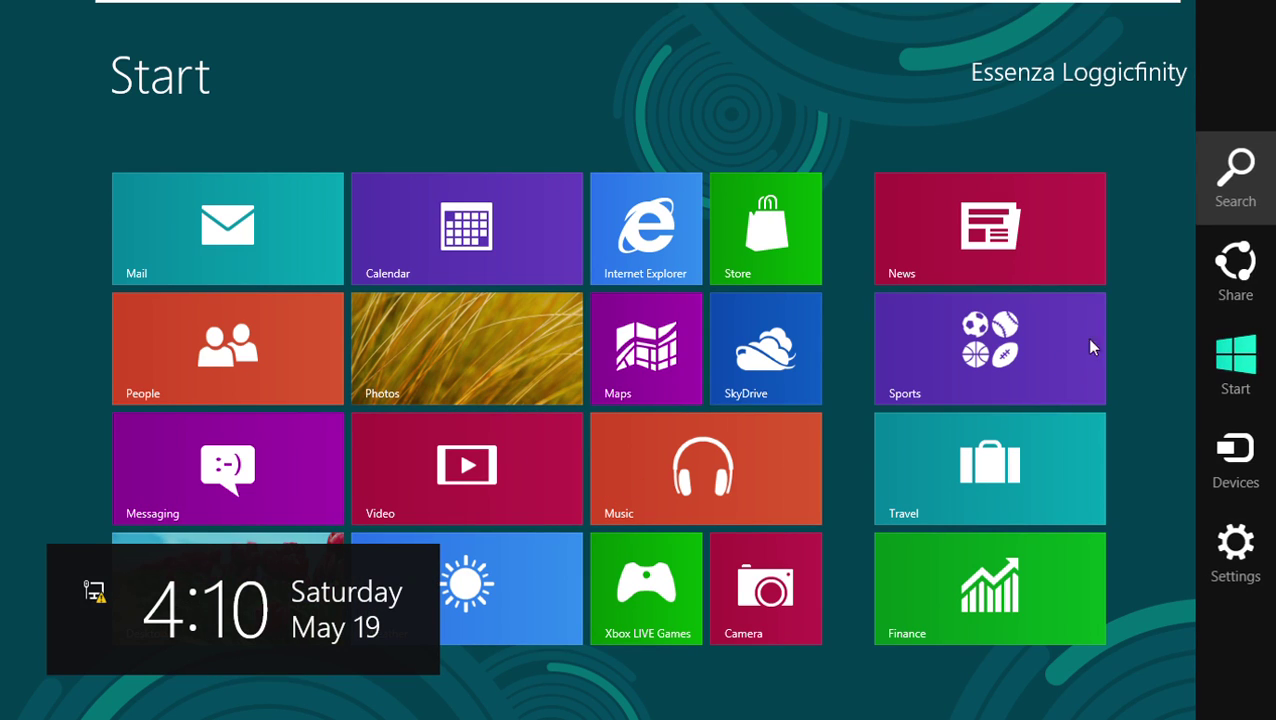
{"action": "left_click", "coordinate": [1236, 205]}
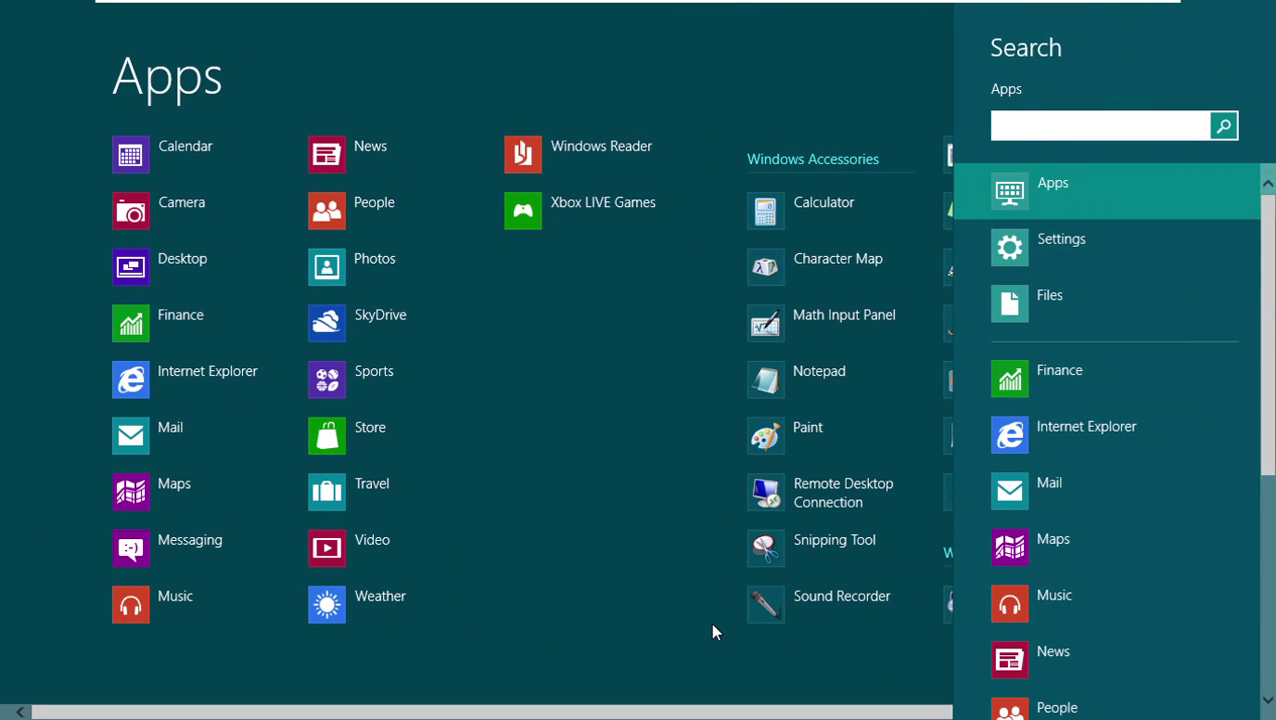
{"action": "left_click", "coordinate": [633, 622]}
{"action": "scroll", "coordinate": [633, 622], "scroll_direction": "down", "scroll_amount": 3}
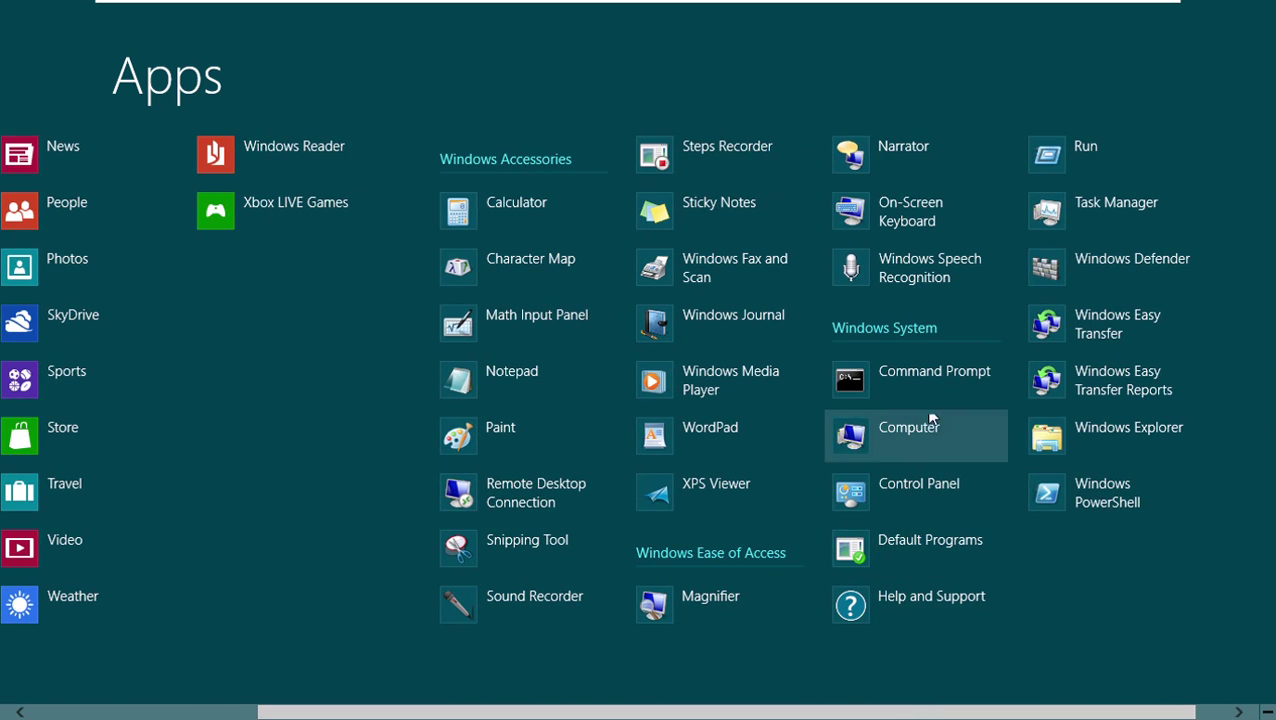
{"action": "left_click", "coordinate": [912, 215]}
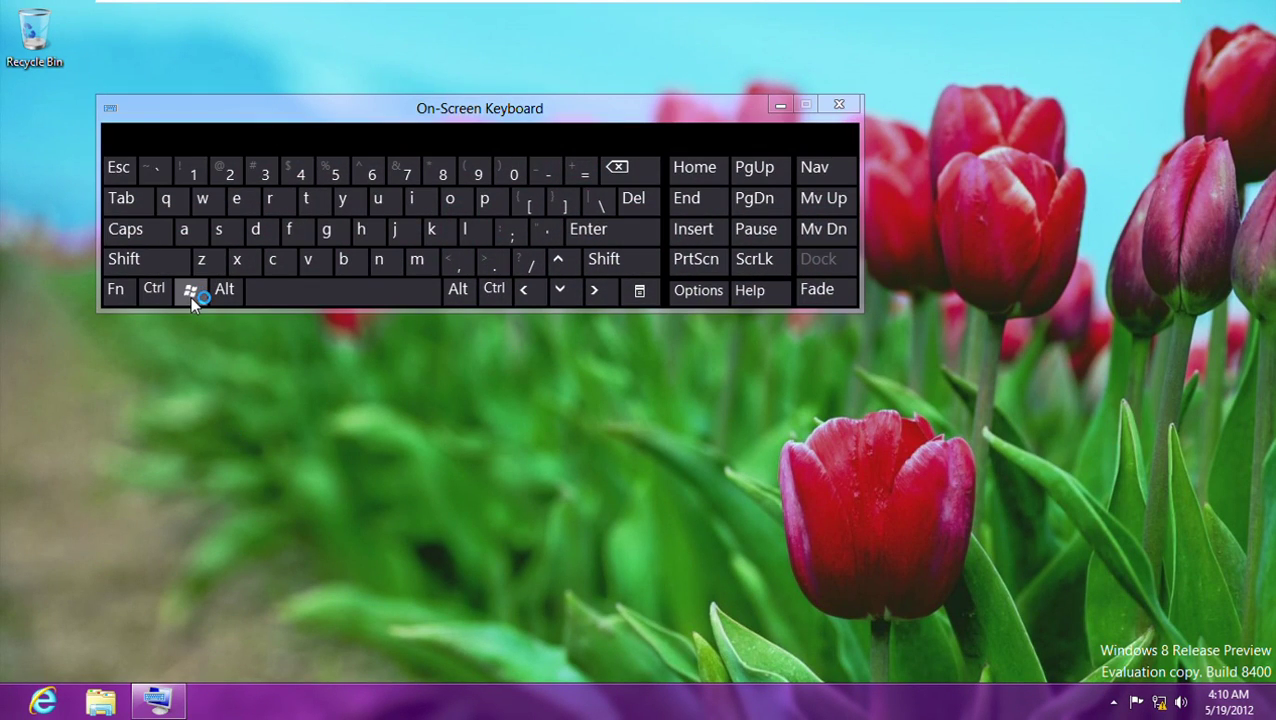
Lock the computer using the On-Screen Keyboard, then dismiss the lock screen to return to Start
{"action": "left_click", "coordinate": [191, 293]}
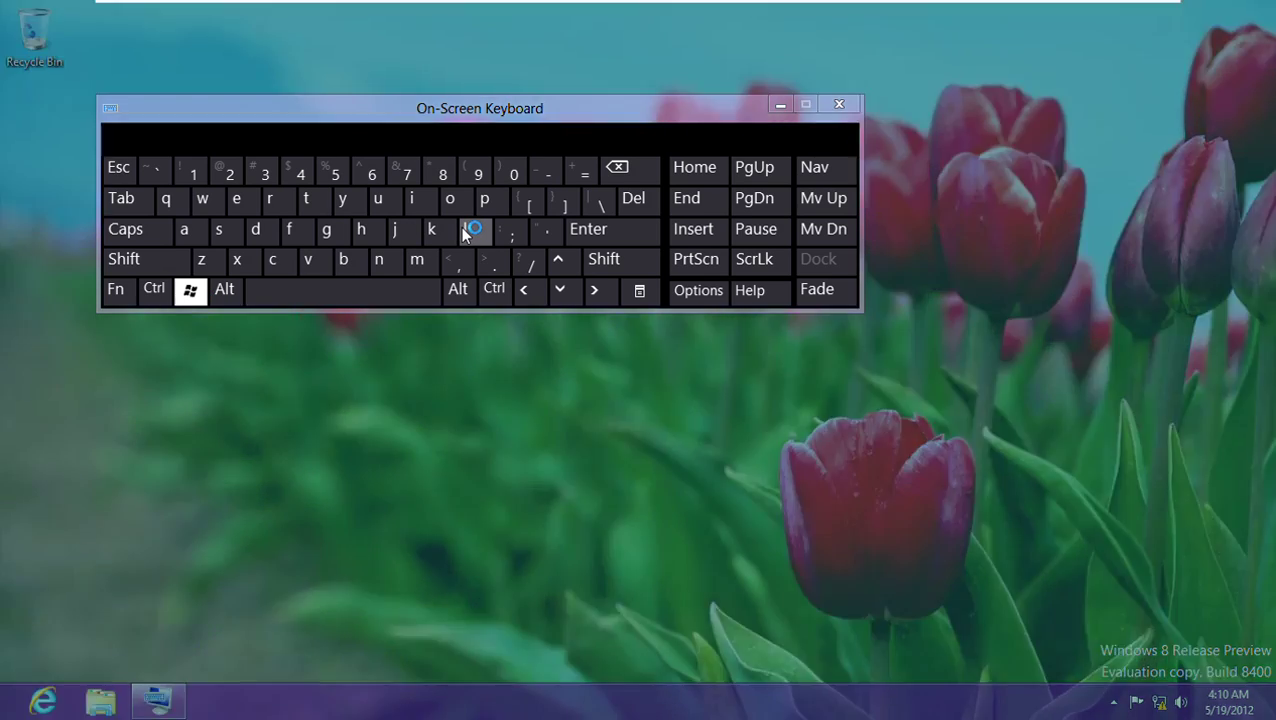
{"action": "left_click", "coordinate": [461, 226]}
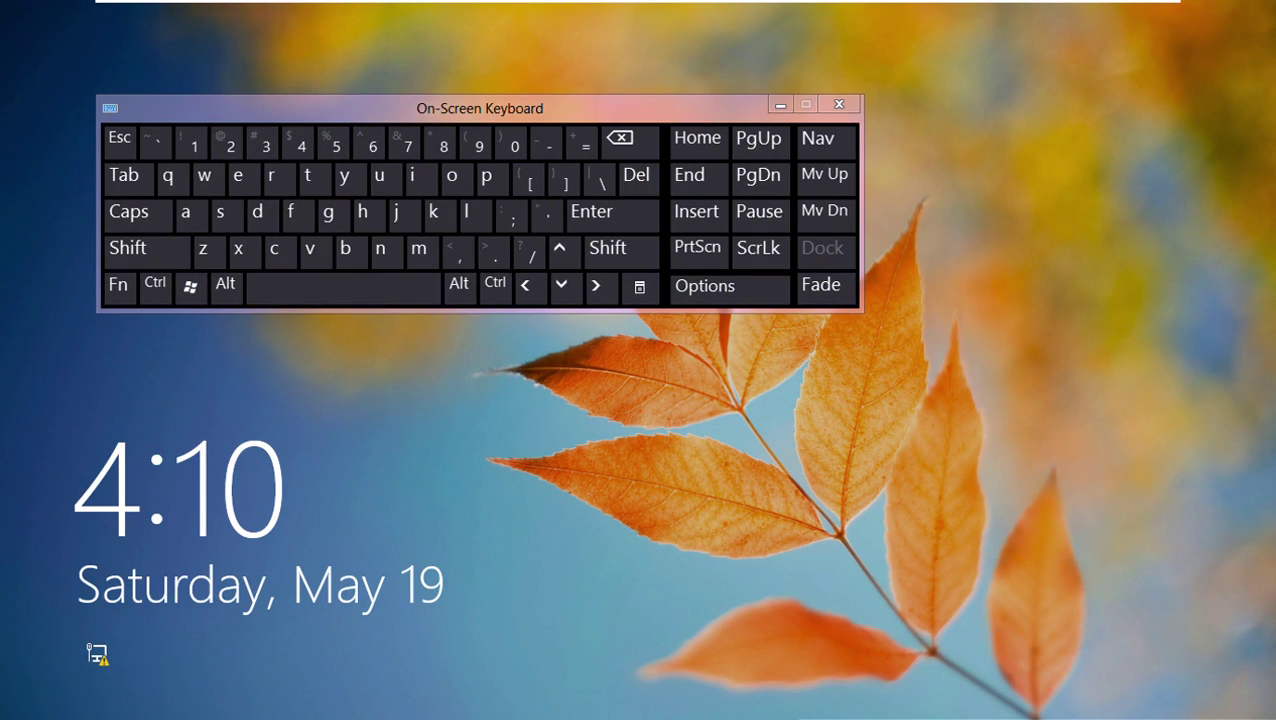
{"action": "left_click_drag", "start_coordinate": [743, 109], "coordinate": [400, 123]}
{"action": "left_click", "coordinate": [499, 128]}
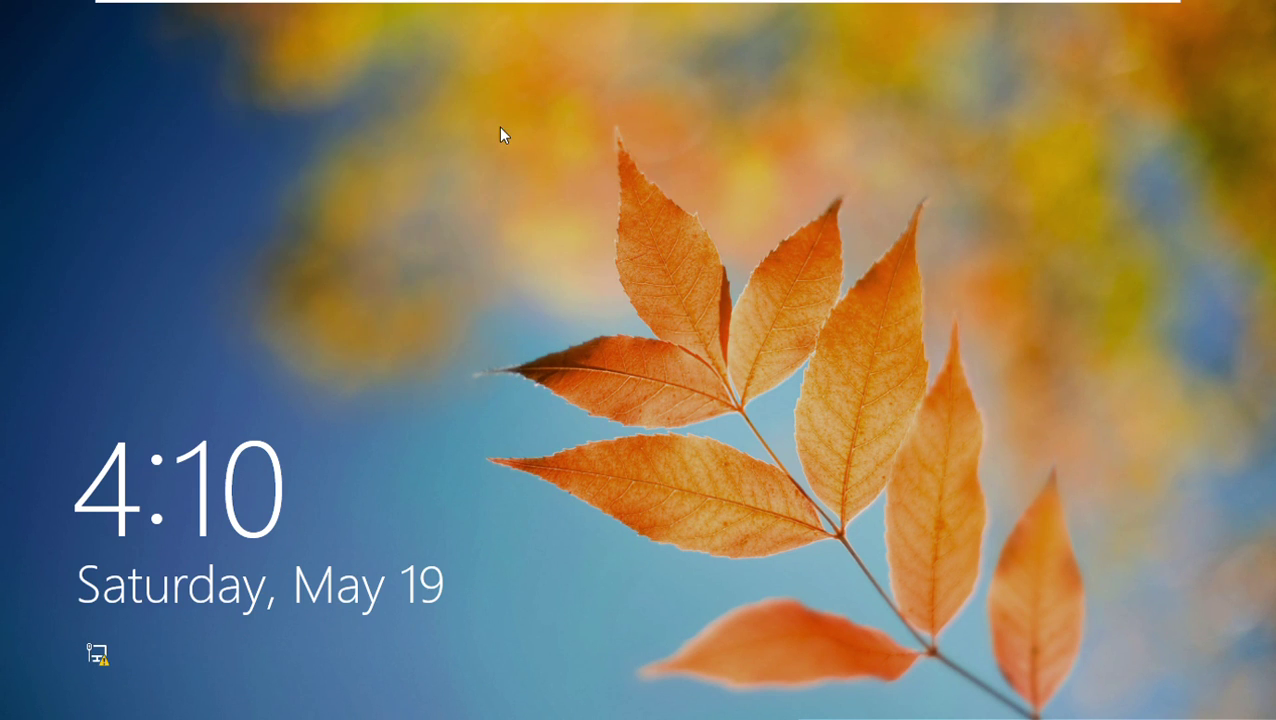
{"action": "left_click", "coordinate": [1046, 512]}
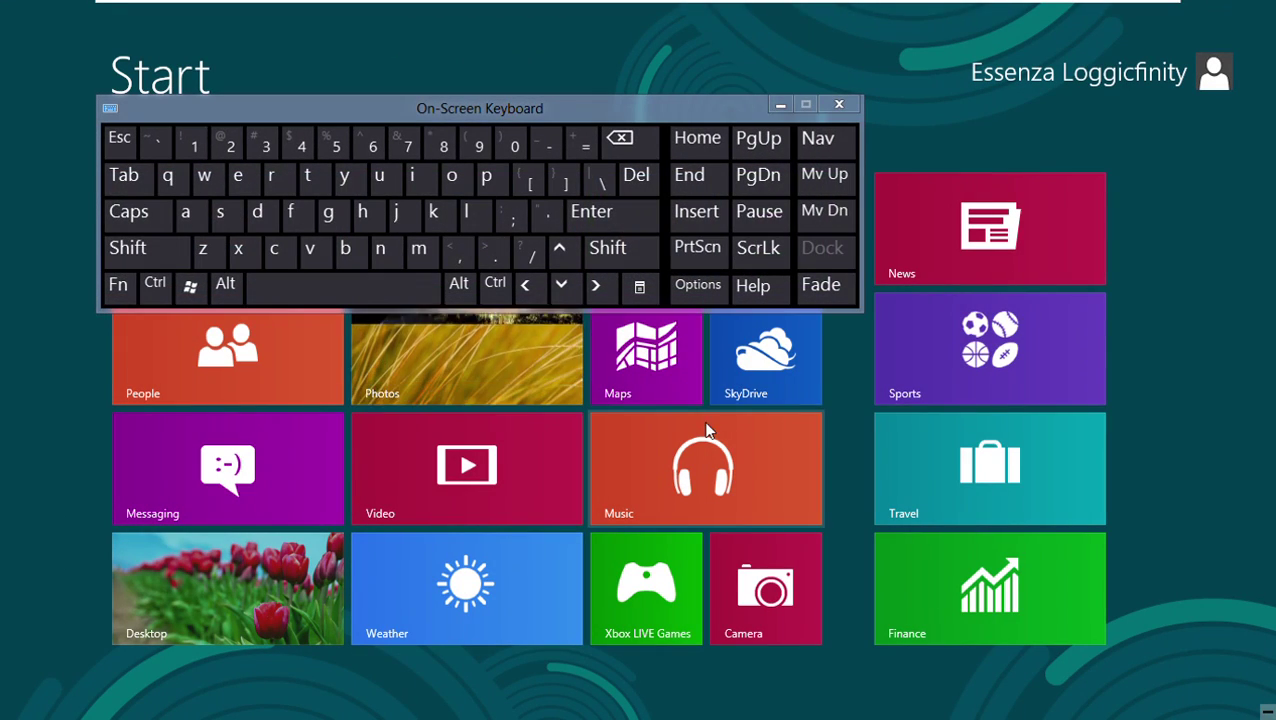
Close the On-Screen Keyboard and switch to the desktop
{"action": "left_click", "coordinate": [649, 110]}
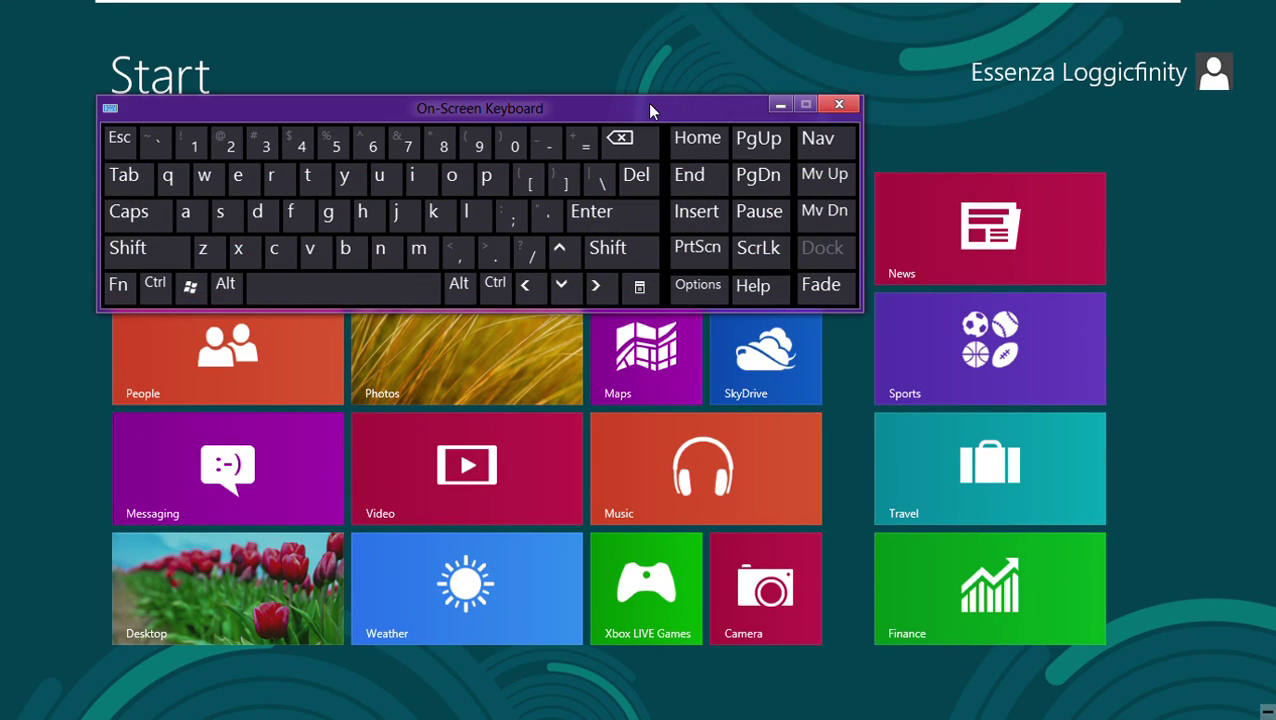
{"action": "left_click", "coordinate": [203, 617]}
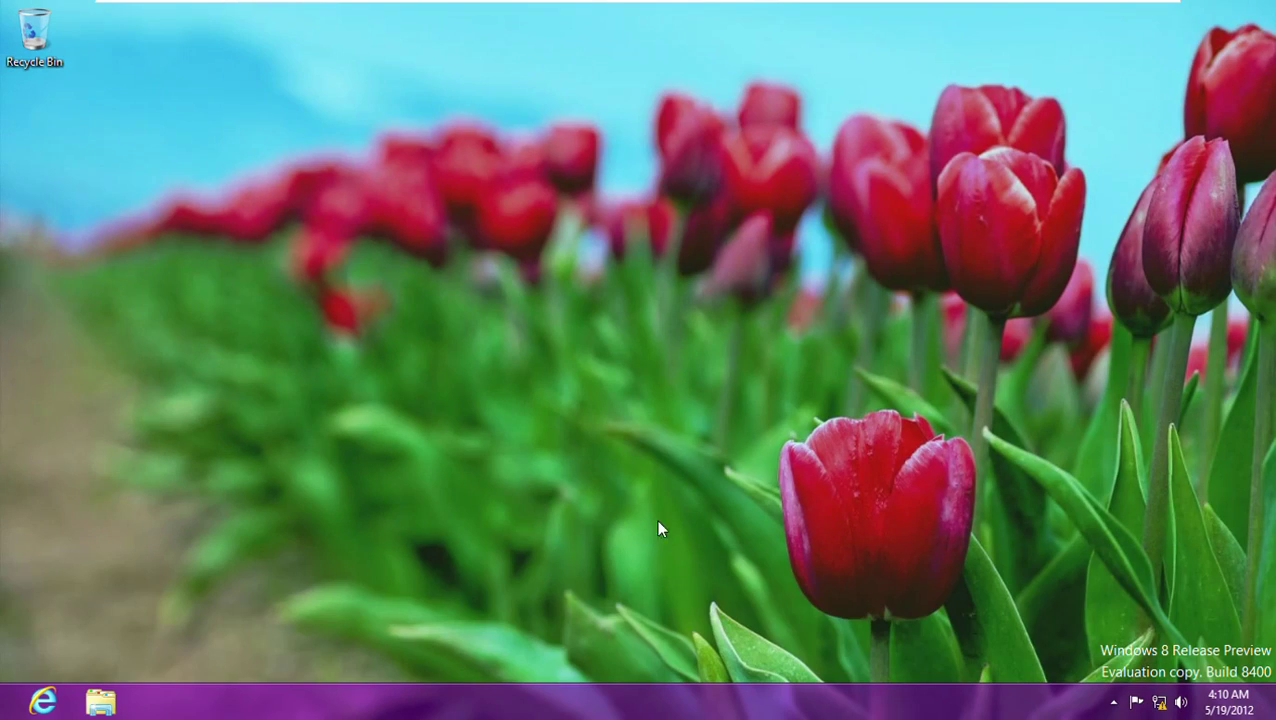
View the desktop's context menu commands and dismiss the menu without choosing any
{"action": "right_click", "coordinate": [641, 471]}
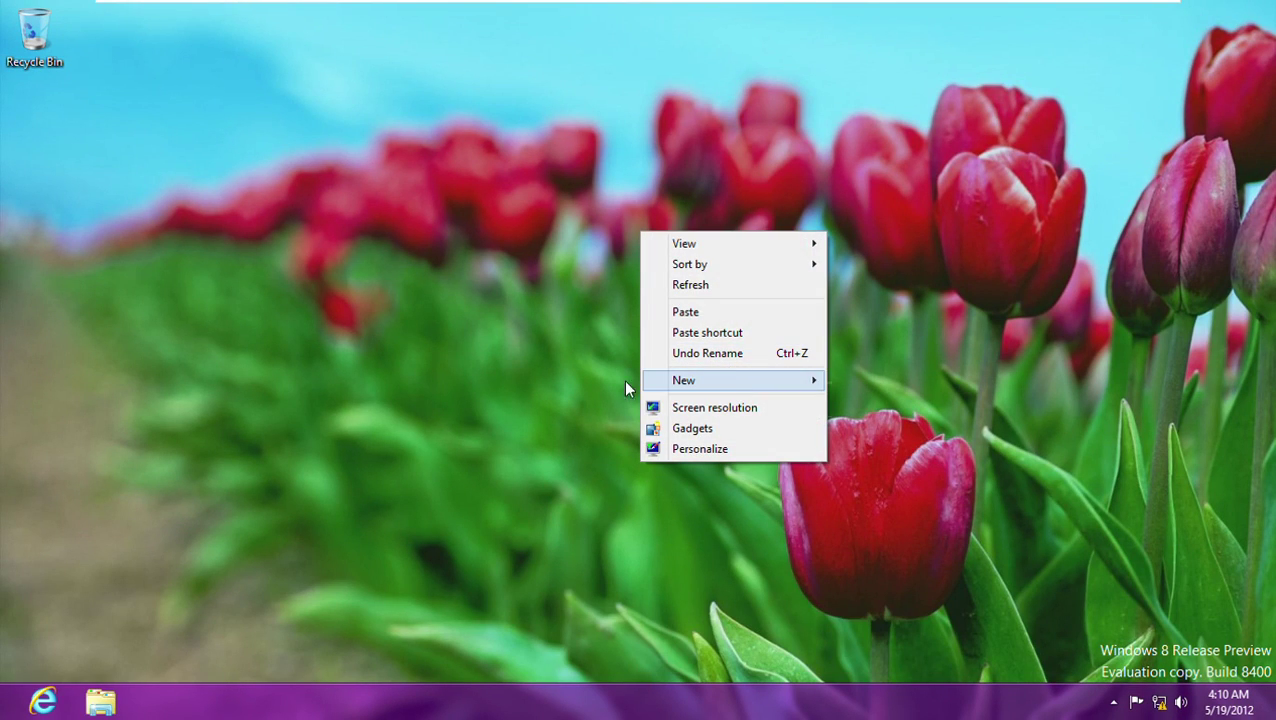
{"action": "left_click", "coordinate": [356, 416]}
{"action": "right_click", "coordinate": [356, 416]}
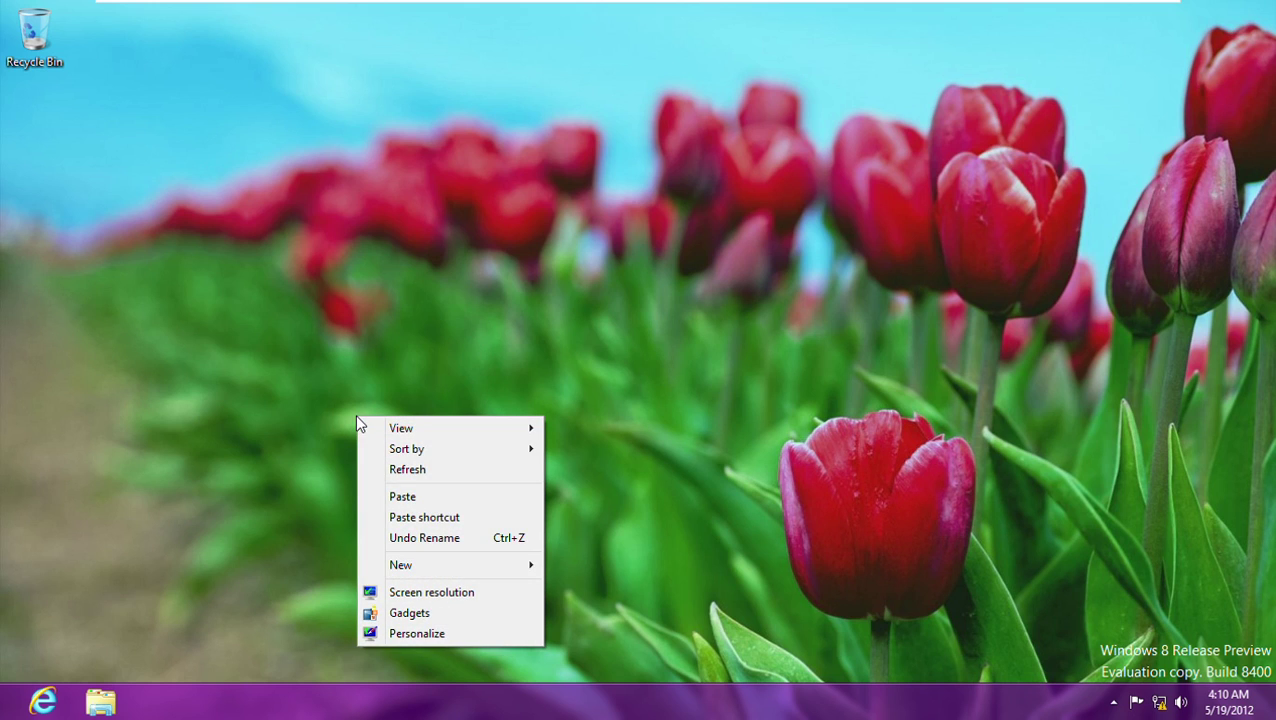
{"action": "left_click", "coordinate": [302, 393]}
Return to the Start screen and launch On-Screen Keyboard again from the full apps list
{"action": "key", "text": "super"}
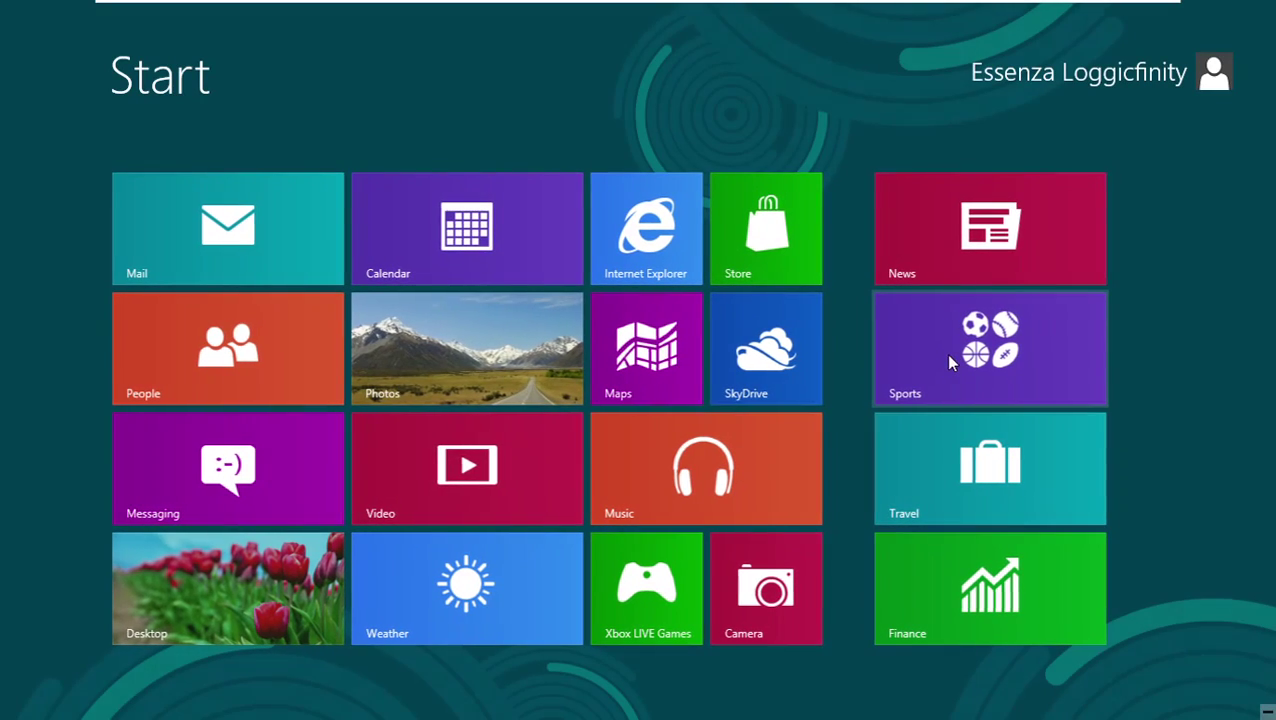
{"action": "mouse_move", "coordinate": [1270, 270]}
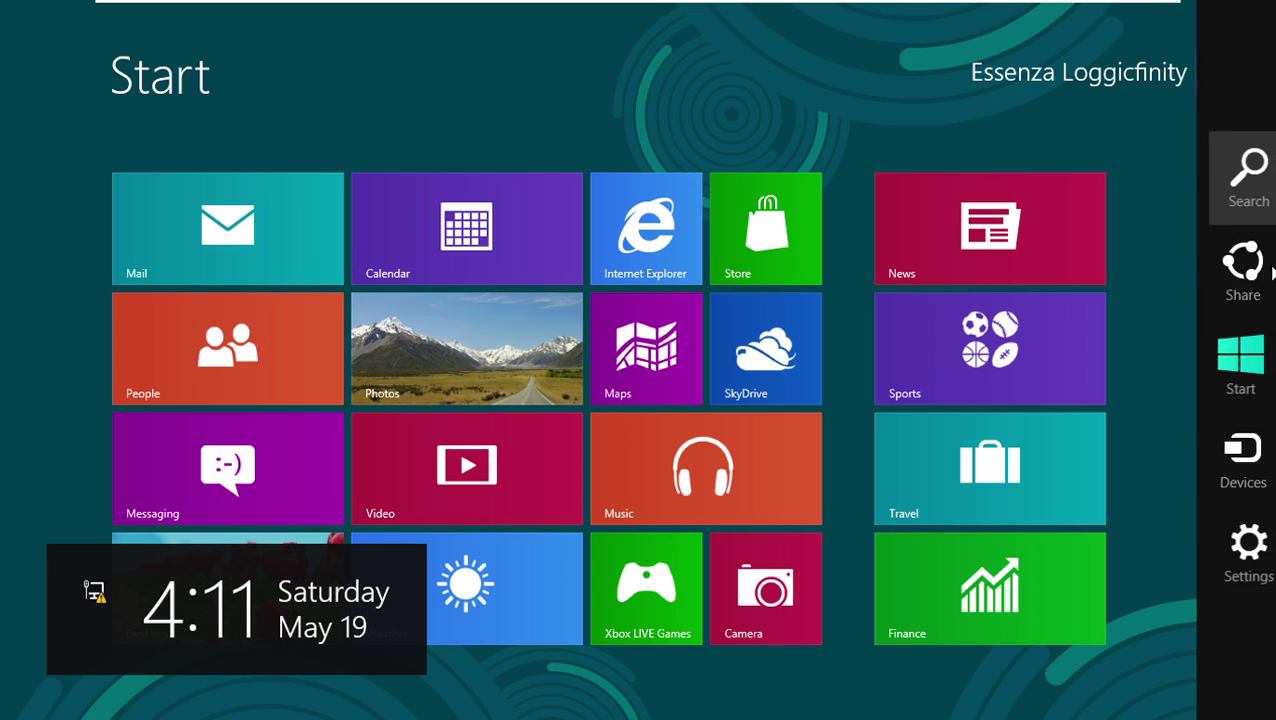
{"action": "left_click", "coordinate": [1240, 180]}
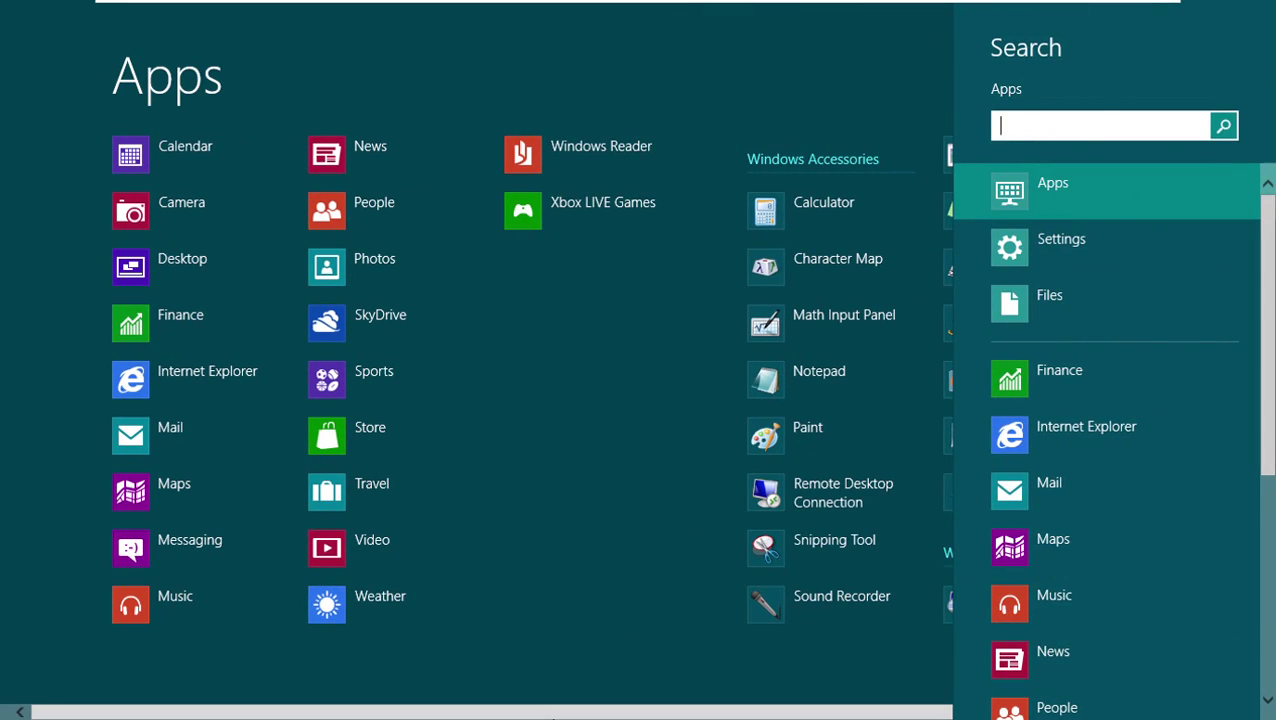
{"action": "scroll", "coordinate": [705, 538], "scroll_direction": "down", "scroll_amount": 3}
{"action": "left_click", "coordinate": [856, 204]}
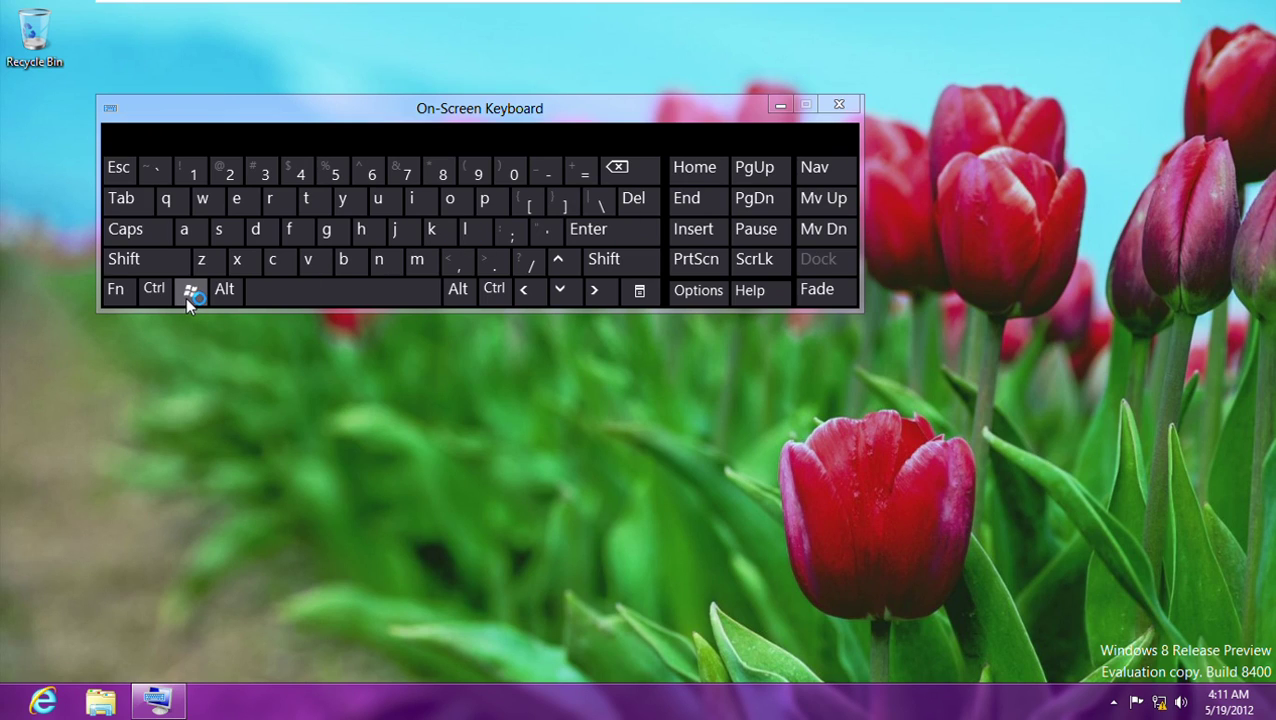
Save a full-screen screenshot using the On-Screen Keyboard's Windows and PrtScn keys, then close the On-Screen Keyboard
{"action": "left_click", "coordinate": [189, 290]}
{"action": "left_click", "coordinate": [717, 260]}
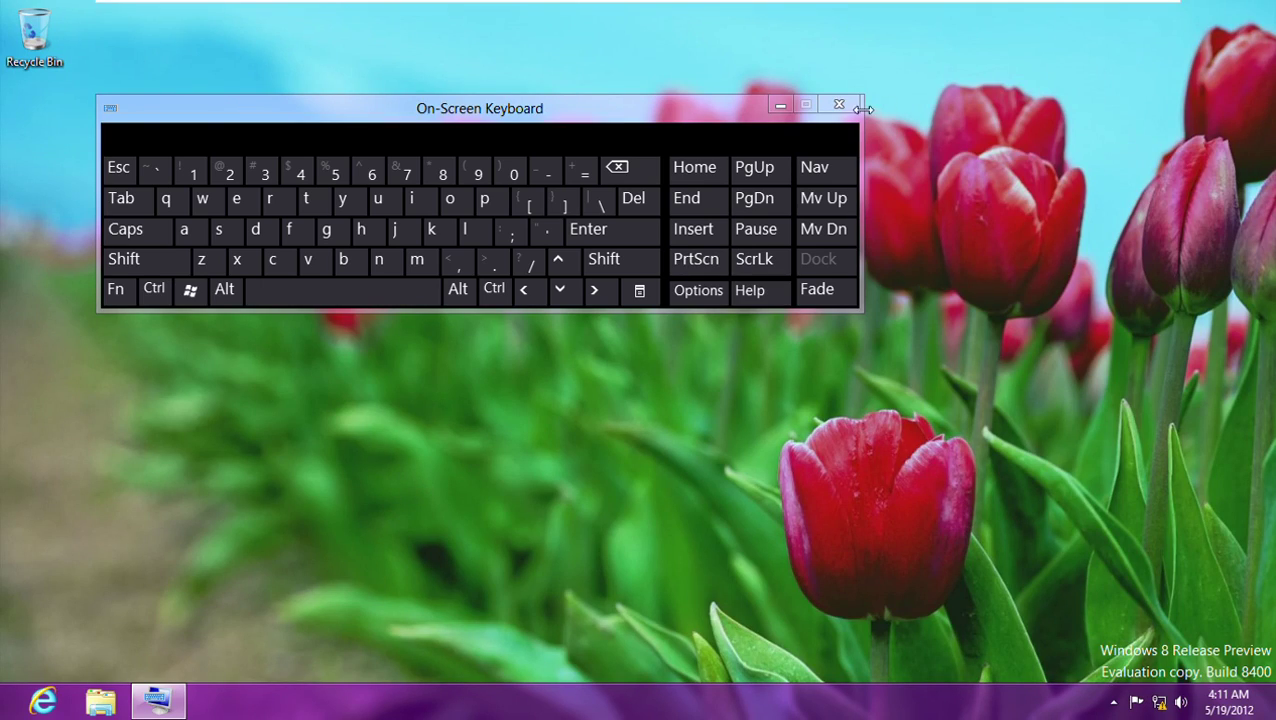
{"action": "left_click", "coordinate": [856, 107]}
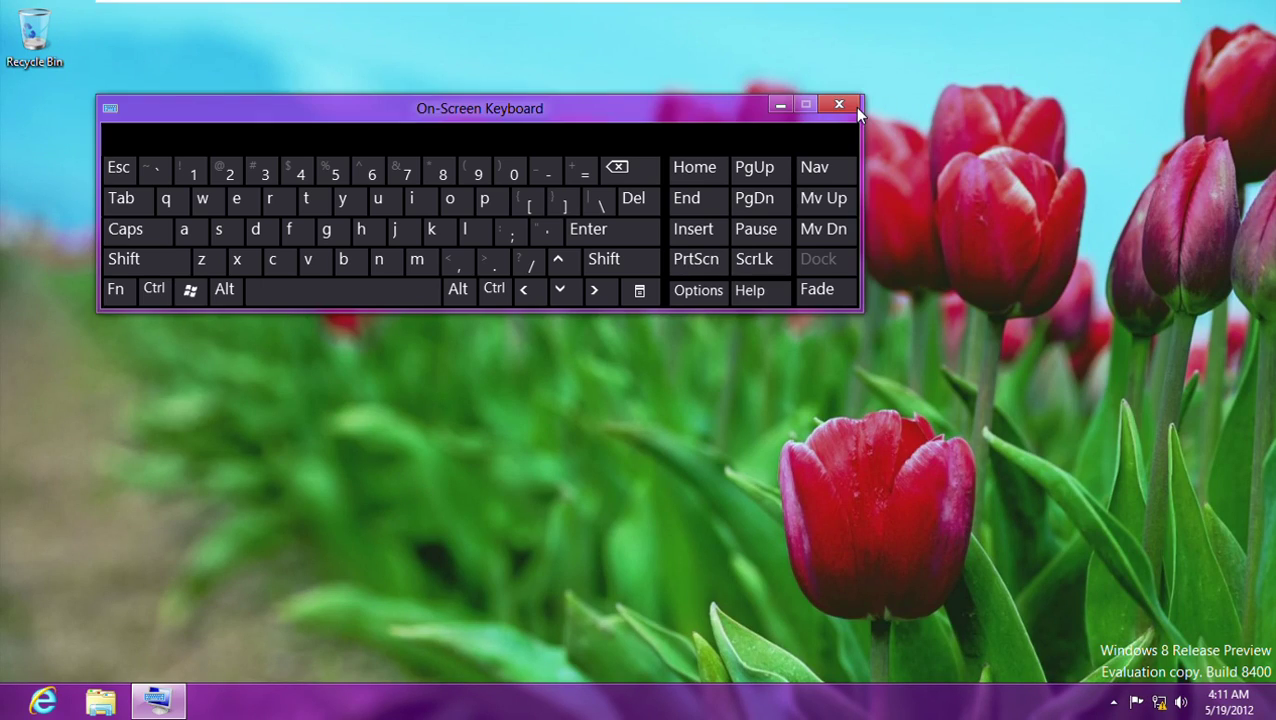
{"action": "left_click", "coordinate": [333, 509]}
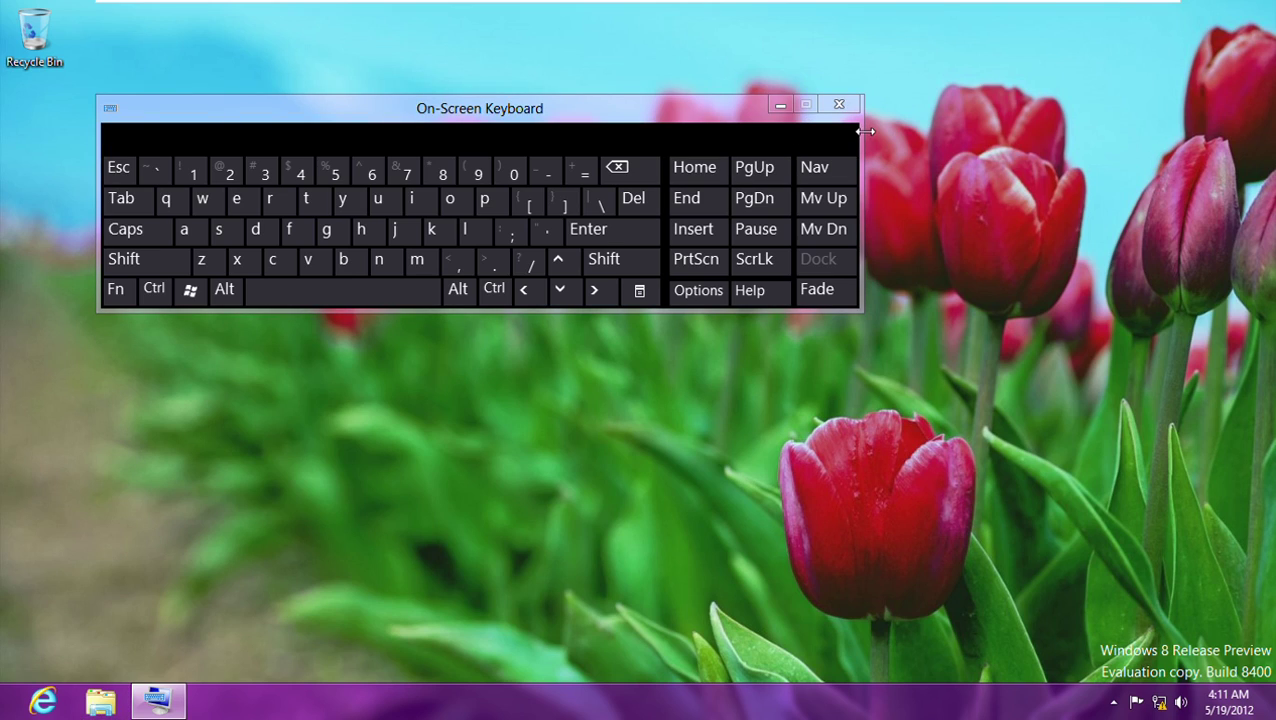
{"action": "left_click", "coordinate": [841, 108]}
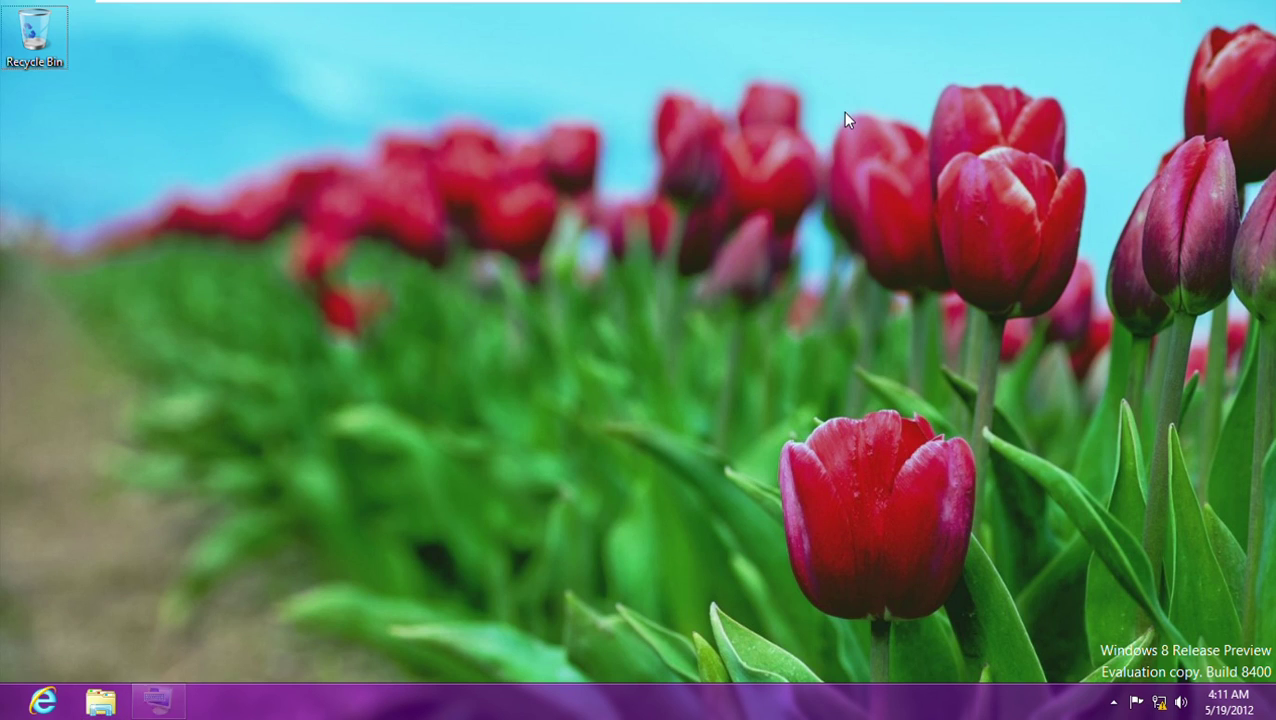
Browse to the Screenshots folder in the Pictures library and open the captured screenshot
{"action": "left_click", "coordinate": [115, 708]}
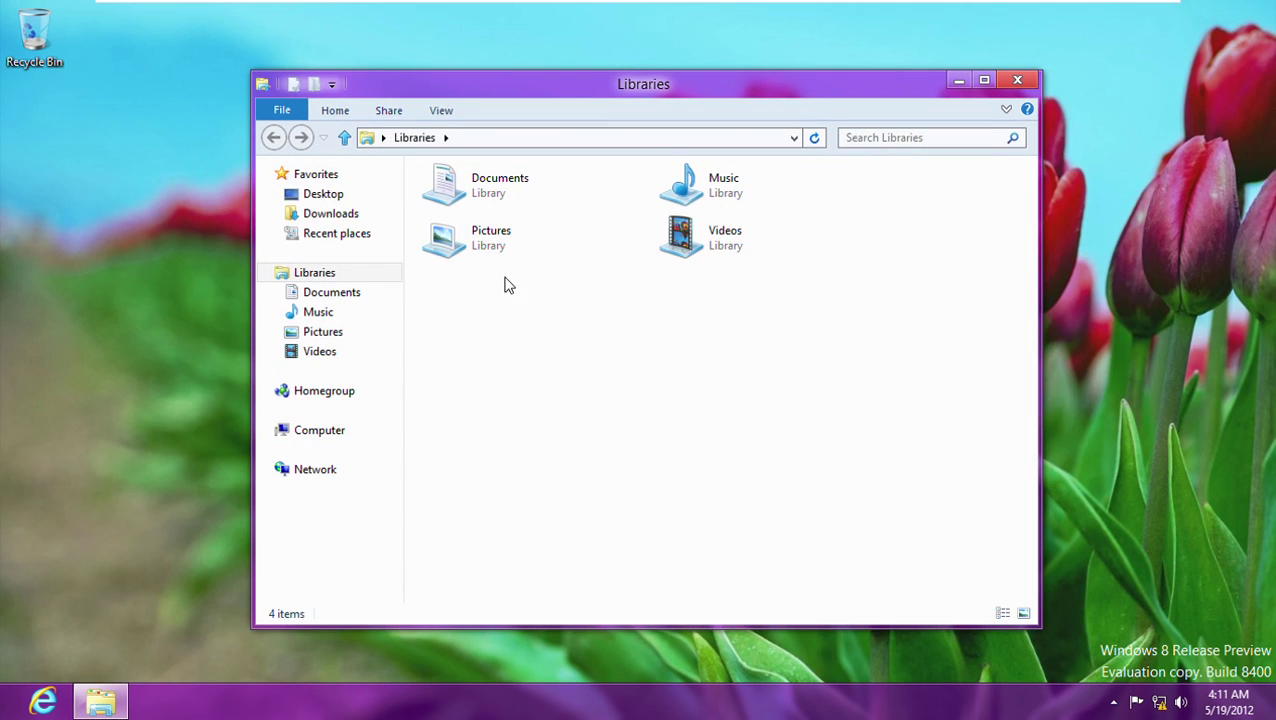
{"action": "double_click", "coordinate": [505, 266]}
{"action": "double_click", "coordinate": [590, 208]}
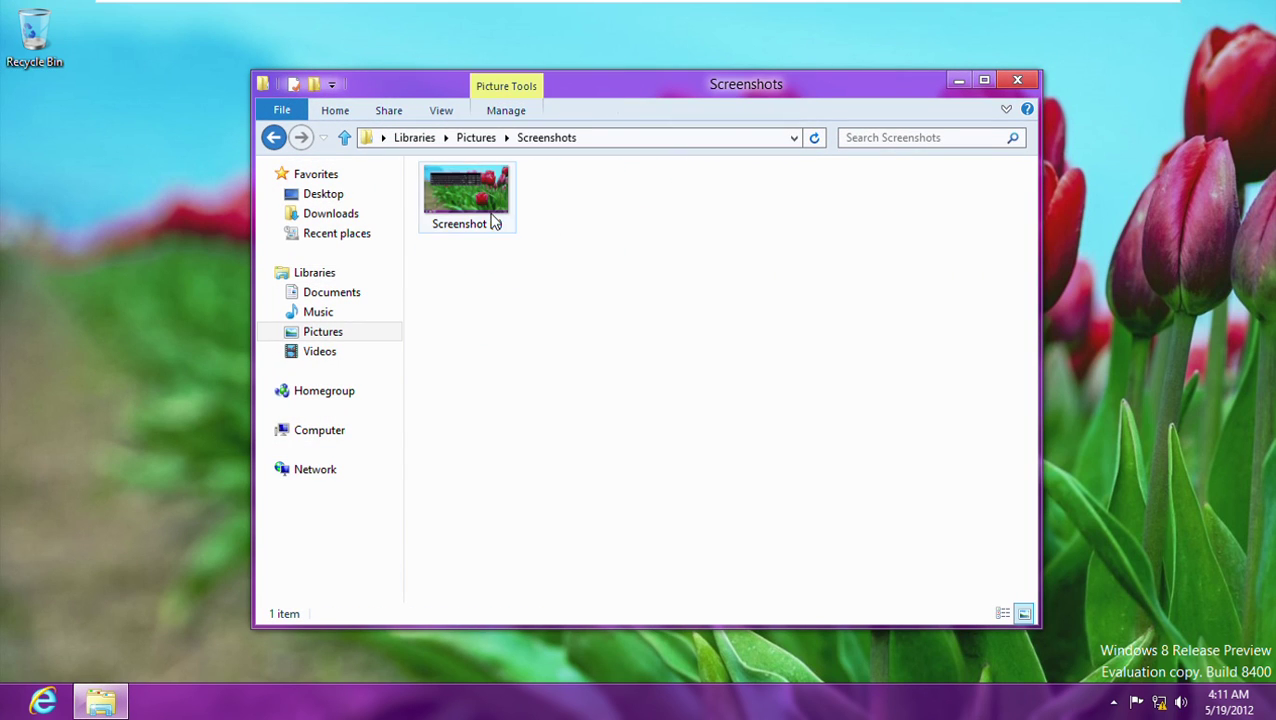
{"action": "left_click", "coordinate": [492, 215]}
{"action": "double_click", "coordinate": [493, 222]}
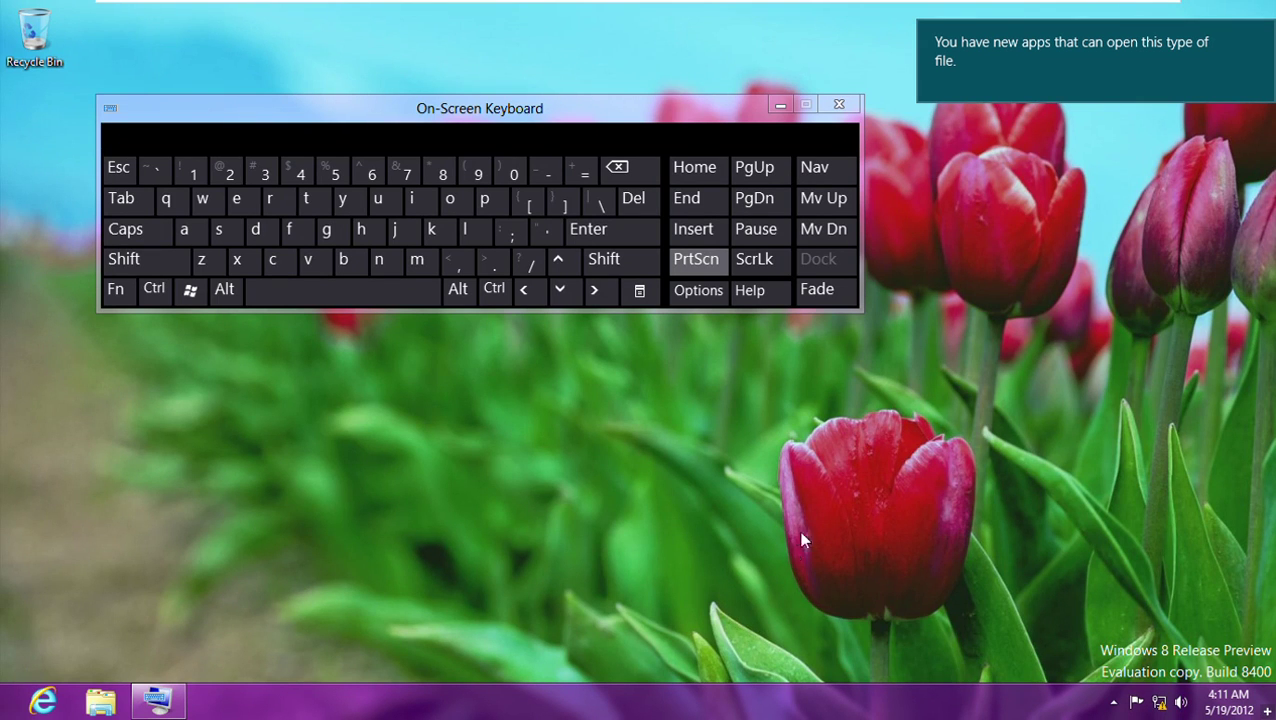
Return to the desktop, delete the screenshot and its Screenshots folder from Pictures, and close the File Explorer window
{"action": "key", "text": "super"}
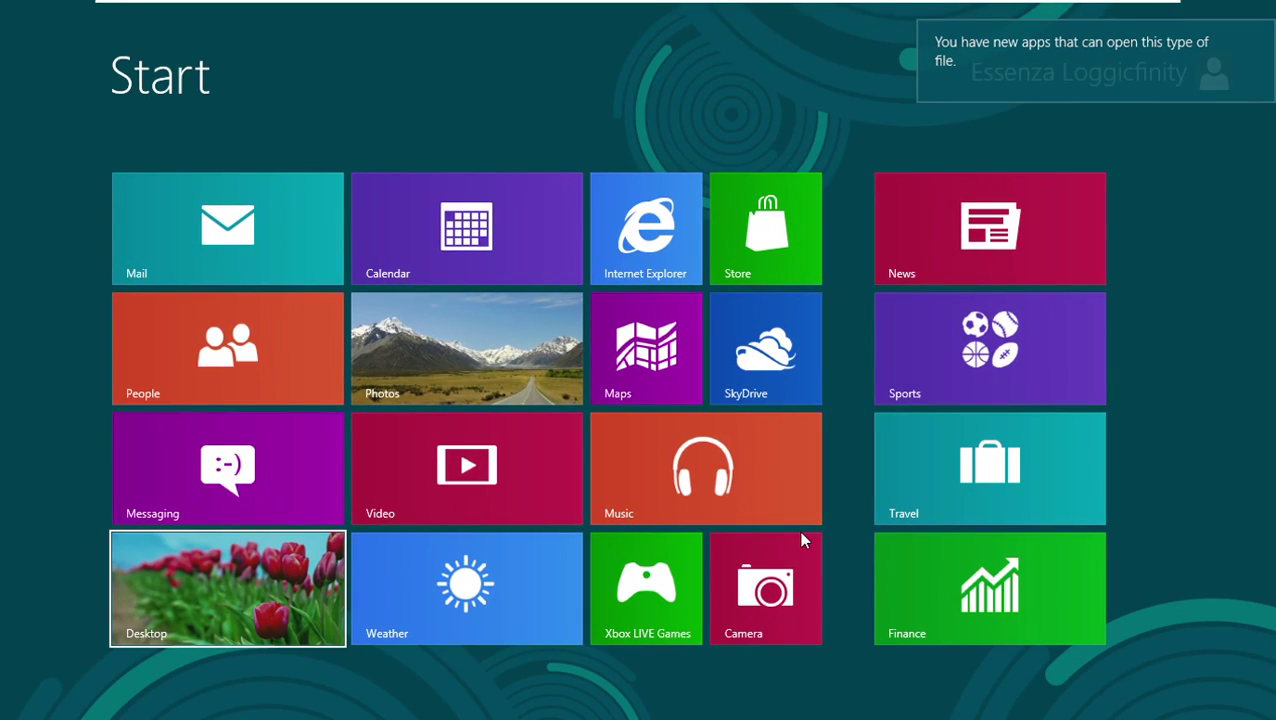
{"action": "key", "text": "super+d"}
{"action": "key", "text": "Delete"}
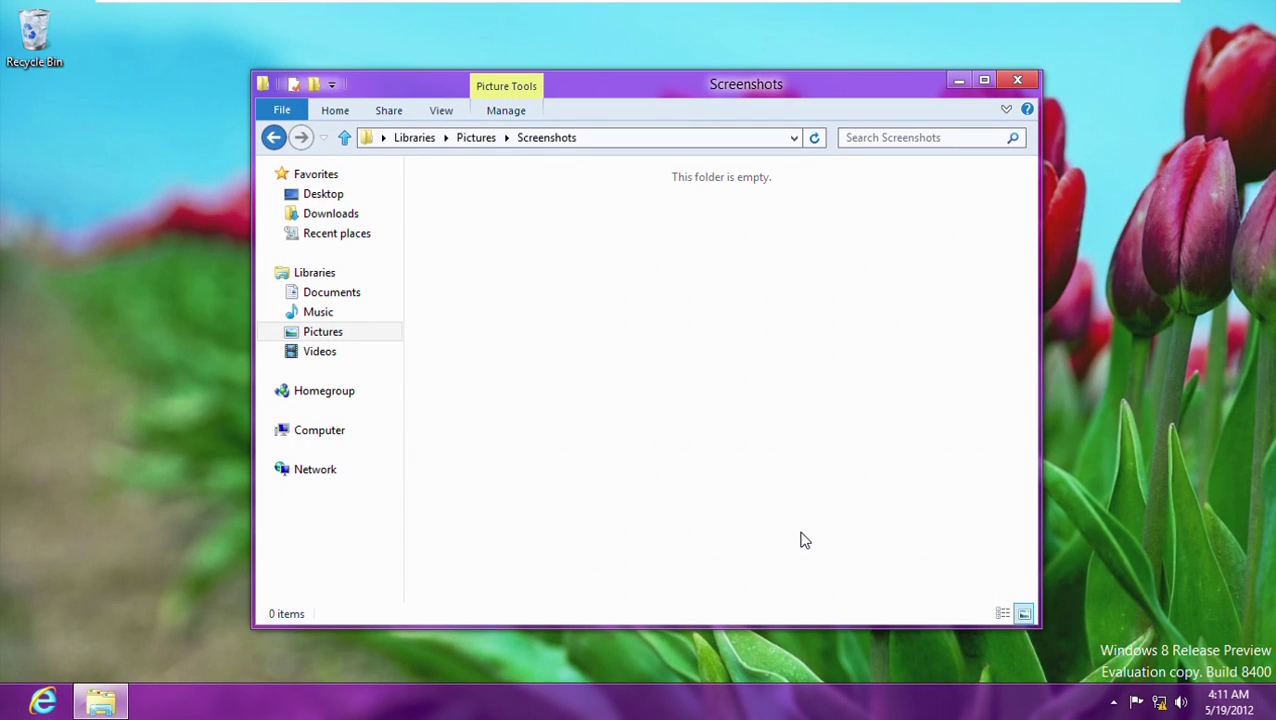
{"action": "left_click", "coordinate": [476, 137]}
{"action": "key", "text": "Delete"}
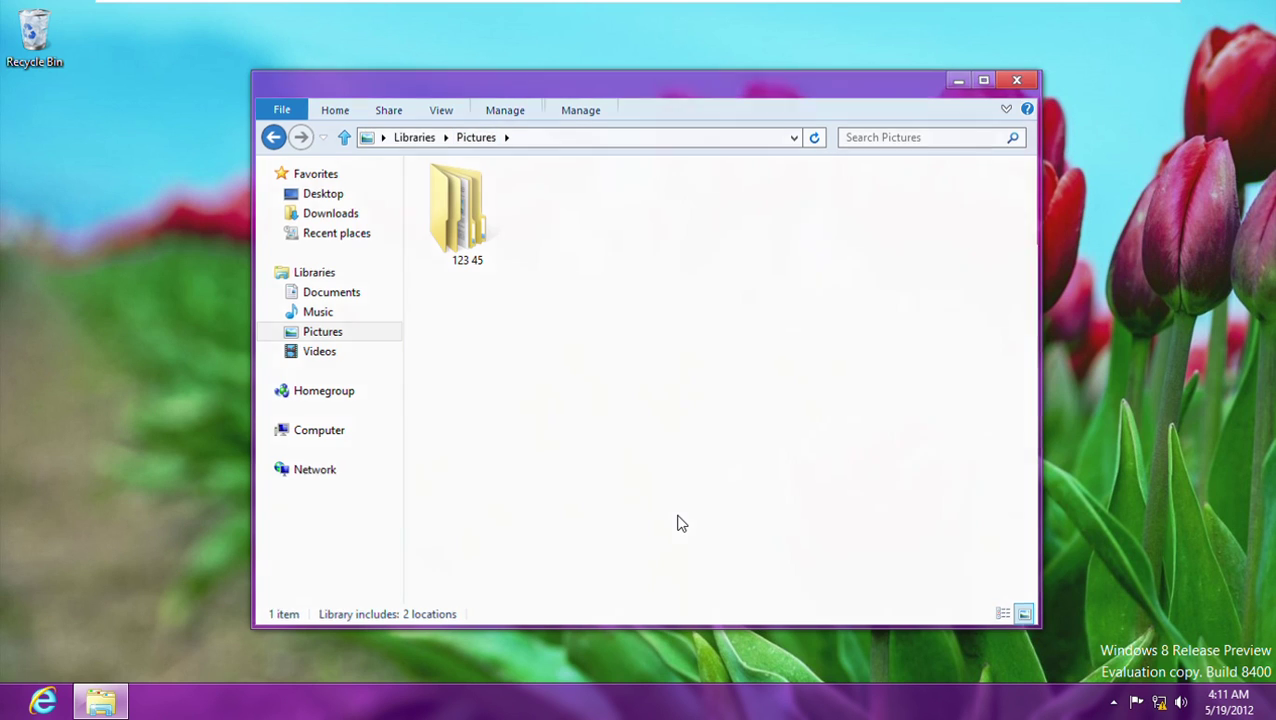
{"action": "key", "text": "alt+F4"}
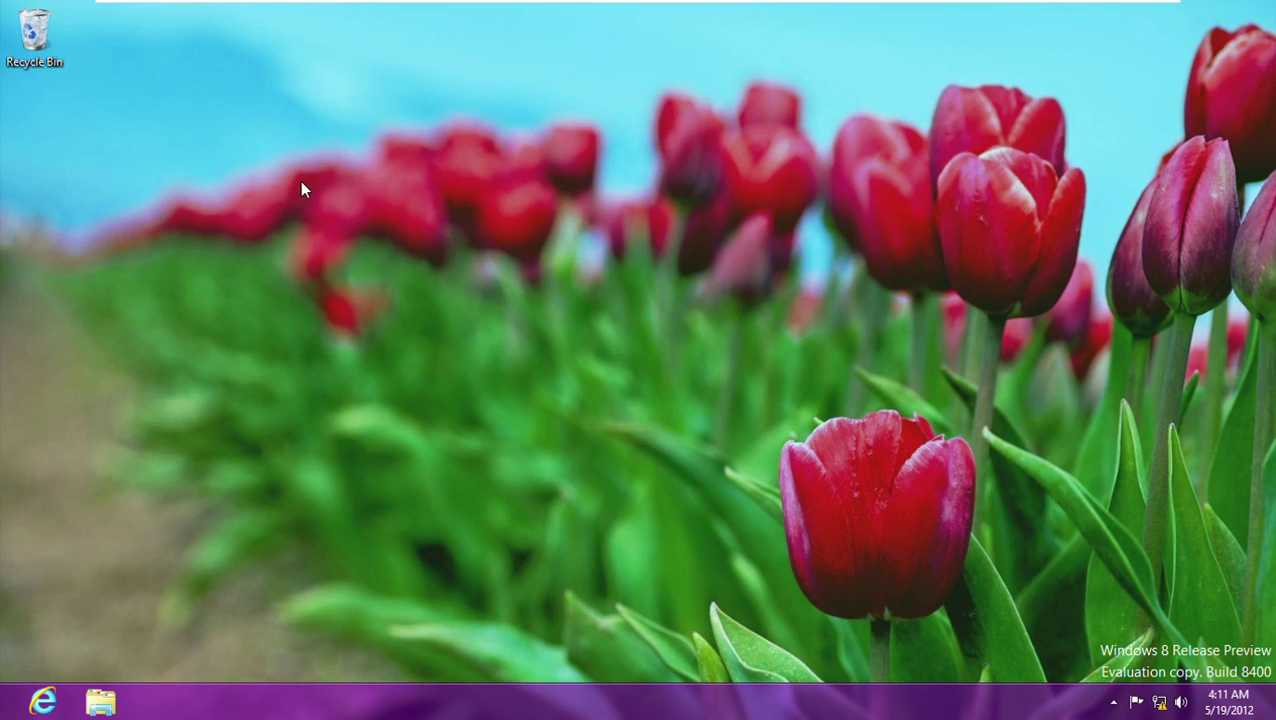
Empty the Recycle Bin and confirm the permanent deletion
{"action": "right_click", "coordinate": [49, 45]}
{"action": "left_click", "coordinate": [110, 100]}
{"action": "key", "text": "Return"}
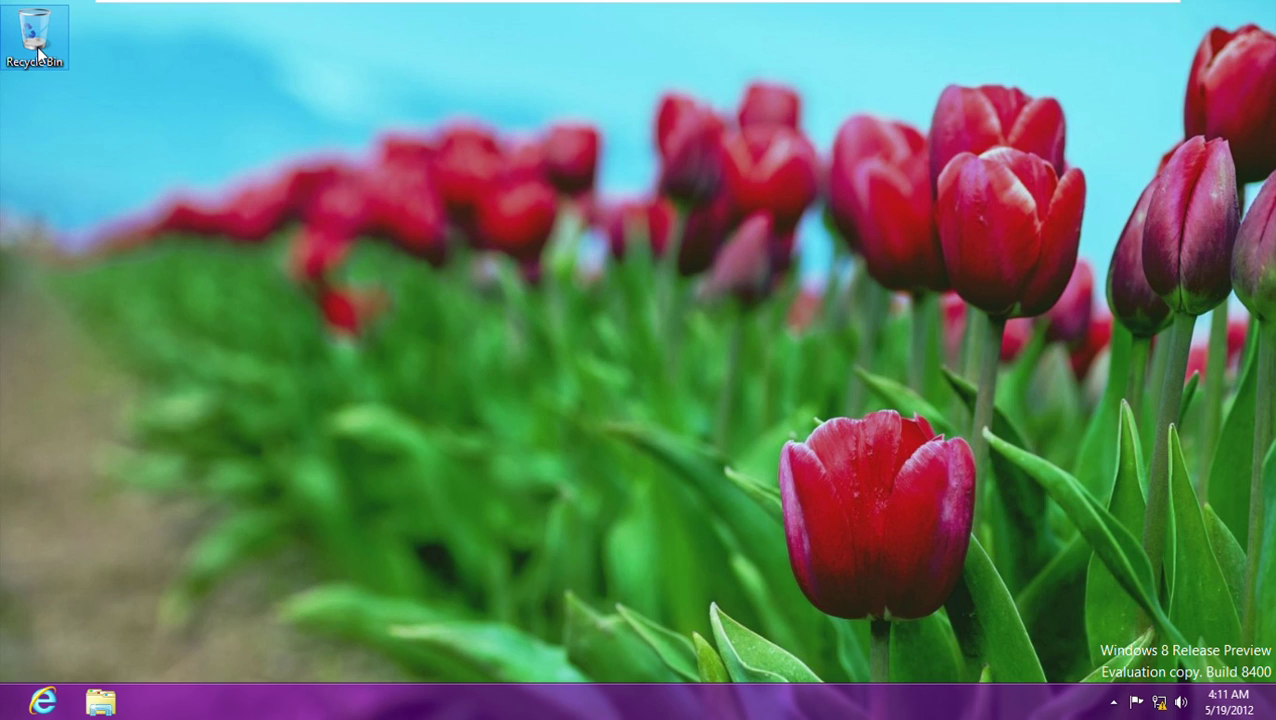
Cycle through the running apps and return to the desktop
{"action": "left_click", "coordinate": [8, 8]}
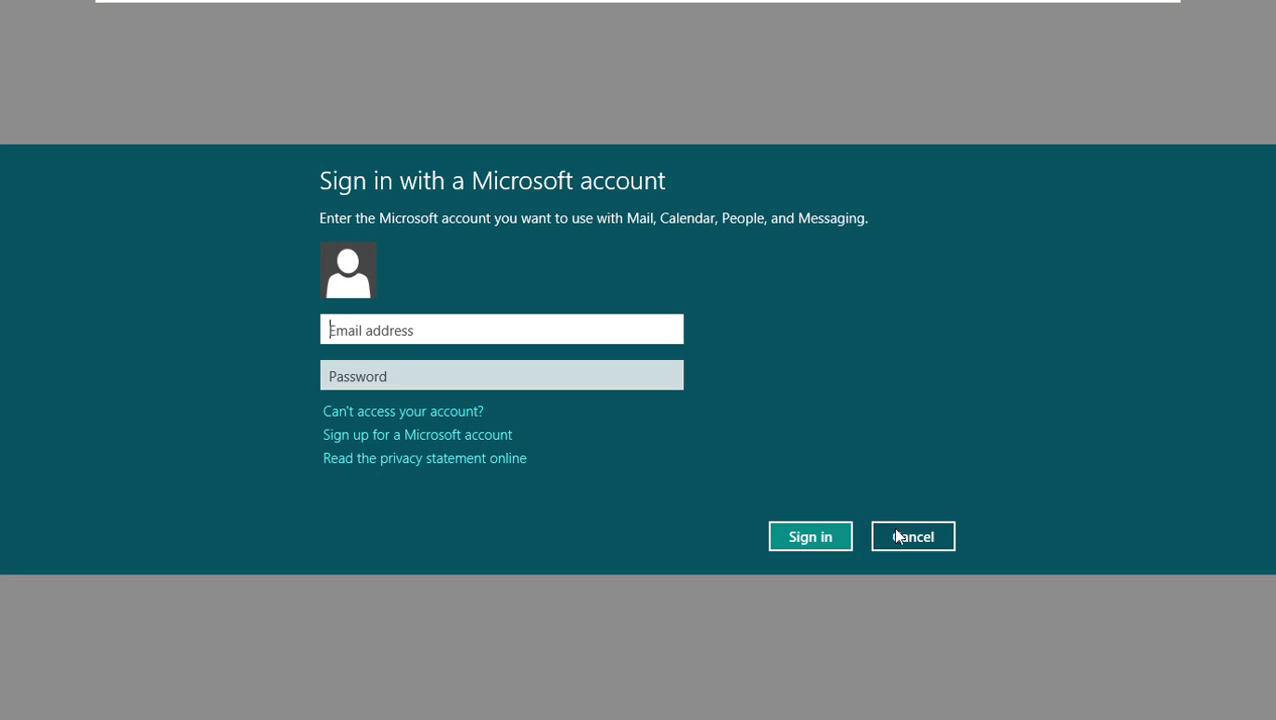
{"action": "left_click", "coordinate": [6, 8]}
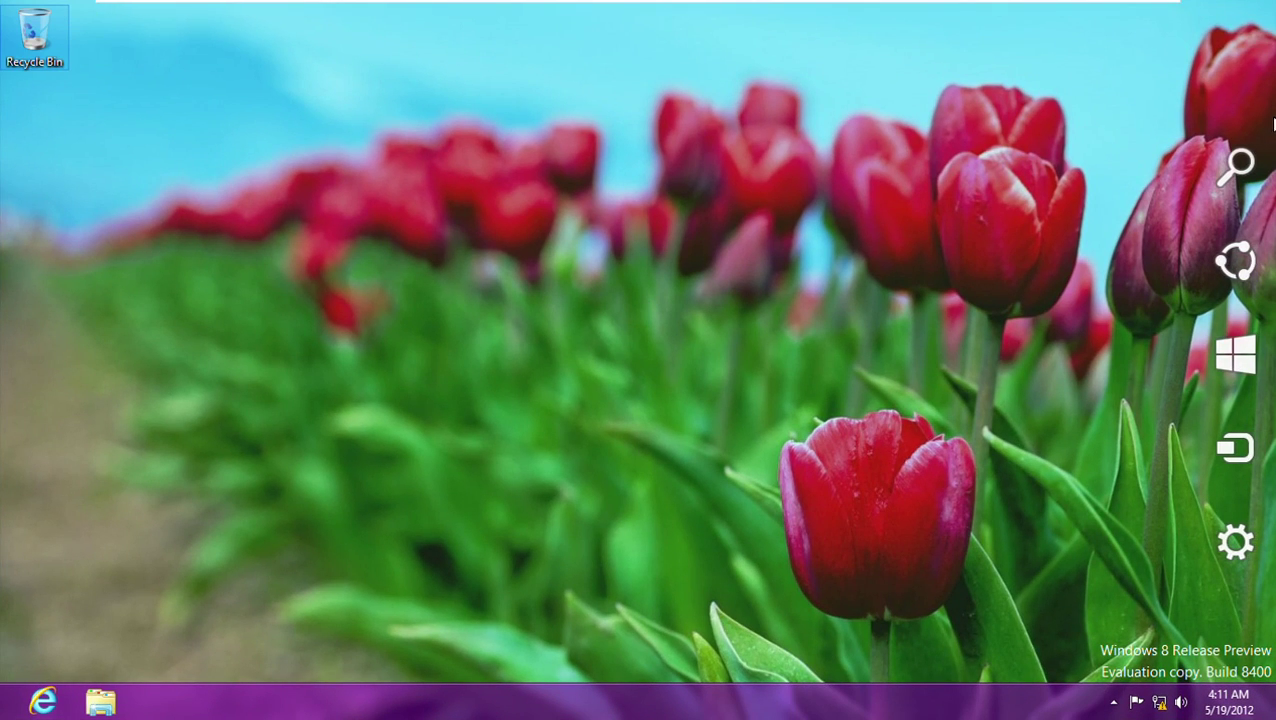
View the Devices and Share charms for the desktop, dismissing each pane
{"action": "mouse_move", "coordinate": [1238, 272]}
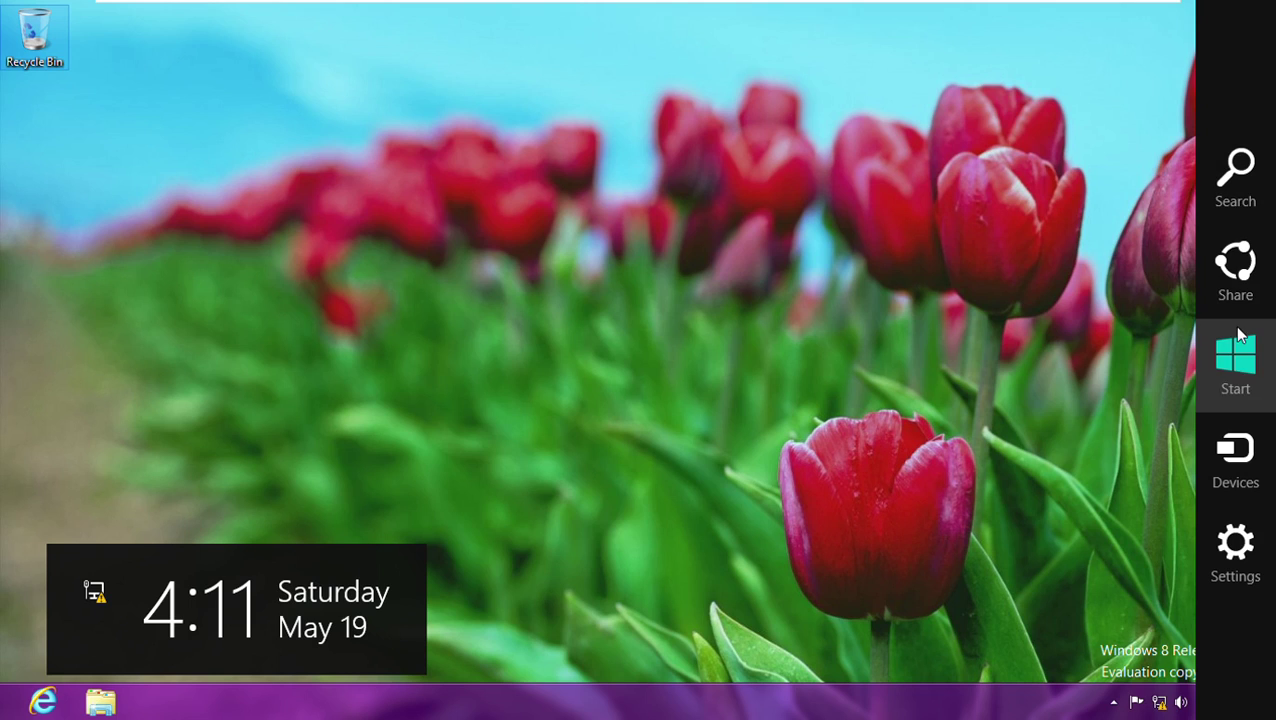
{"action": "left_click", "coordinate": [1226, 452]}
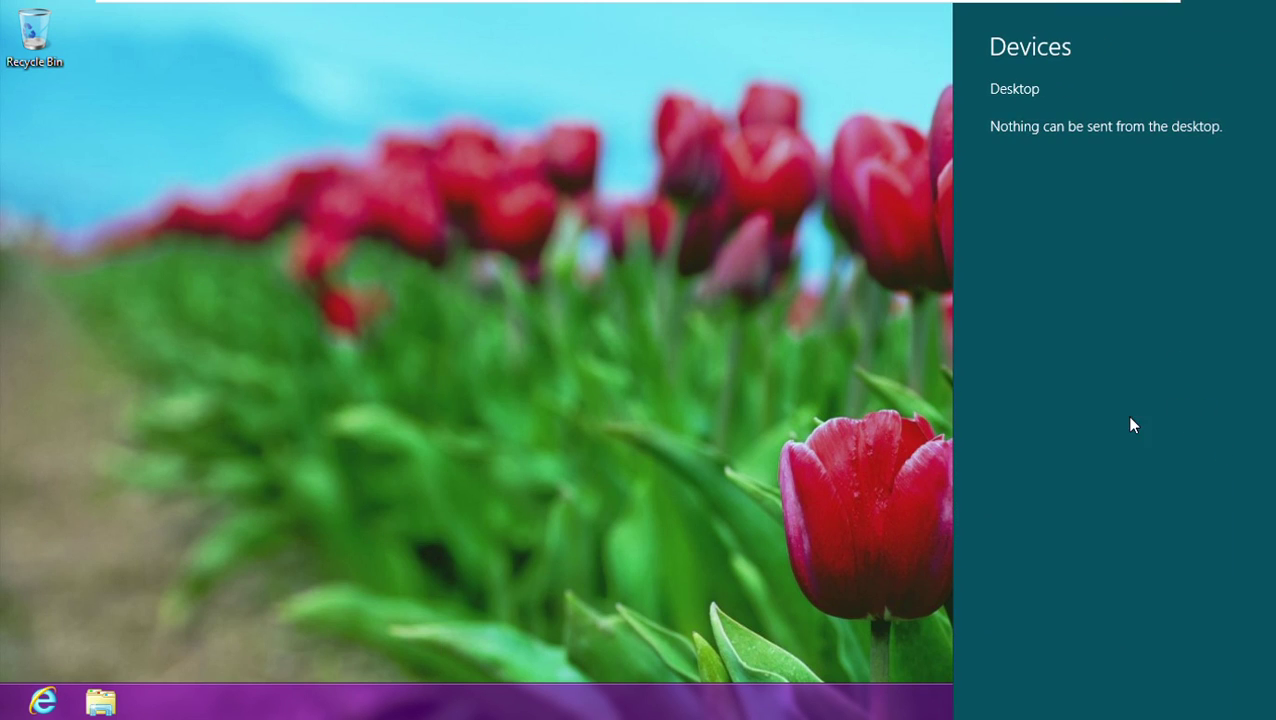
{"action": "left_click", "coordinate": [813, 338]}
{"action": "mouse_move", "coordinate": [1272, 8]}
{"action": "left_click", "coordinate": [1232, 248]}
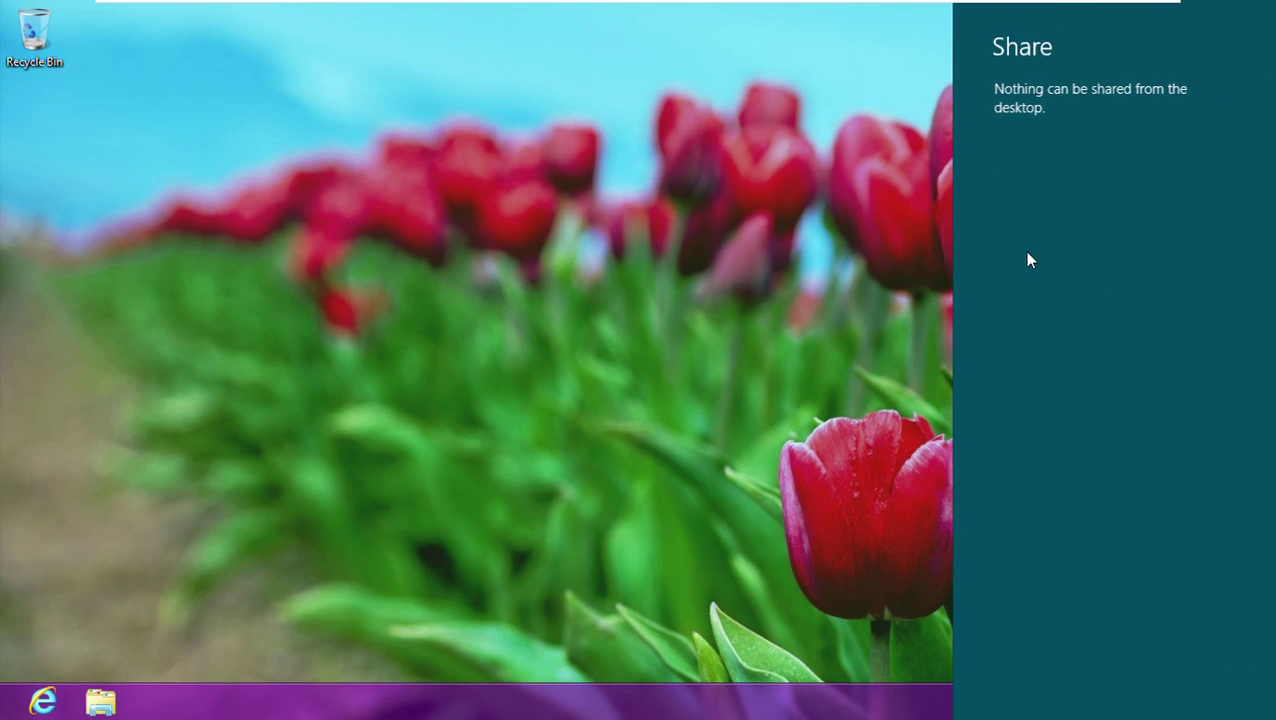
{"action": "left_click", "coordinate": [894, 193]}
Launch the Finance app from the Start screen, browse across its market listings, and return to Start
{"action": "mouse_move", "coordinate": [1268, 104]}
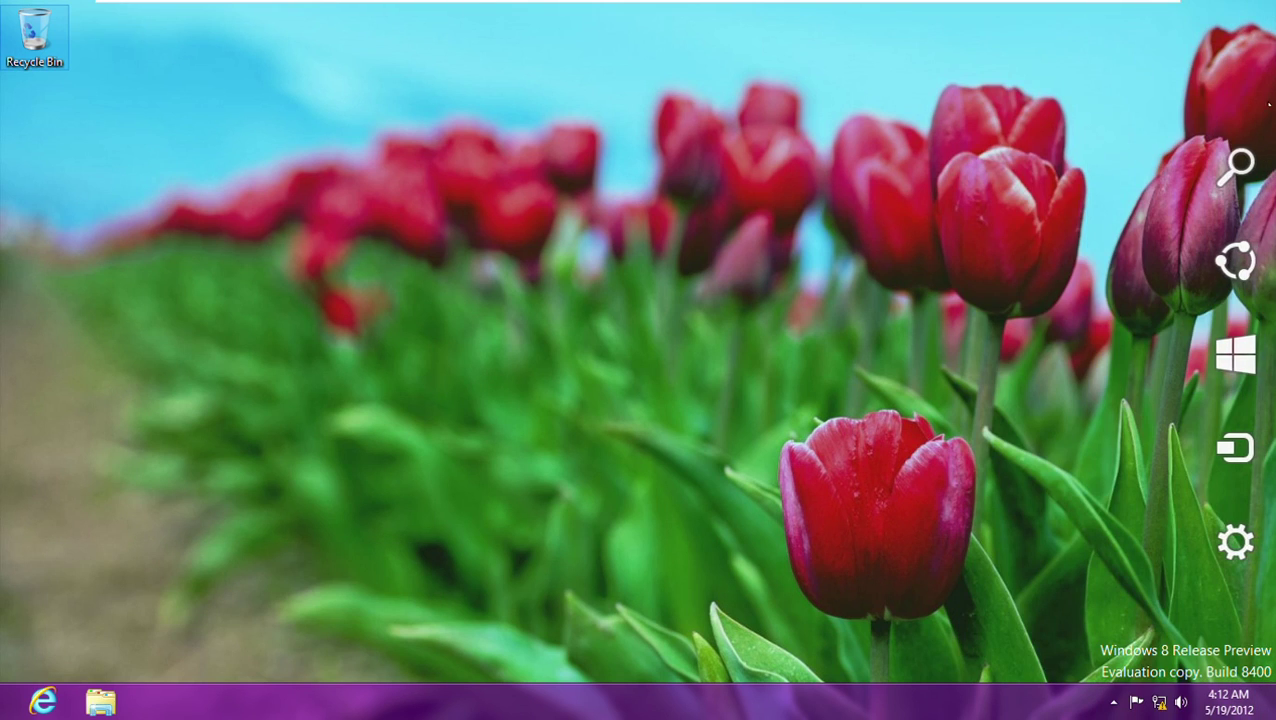
{"action": "left_click", "coordinate": [1242, 365]}
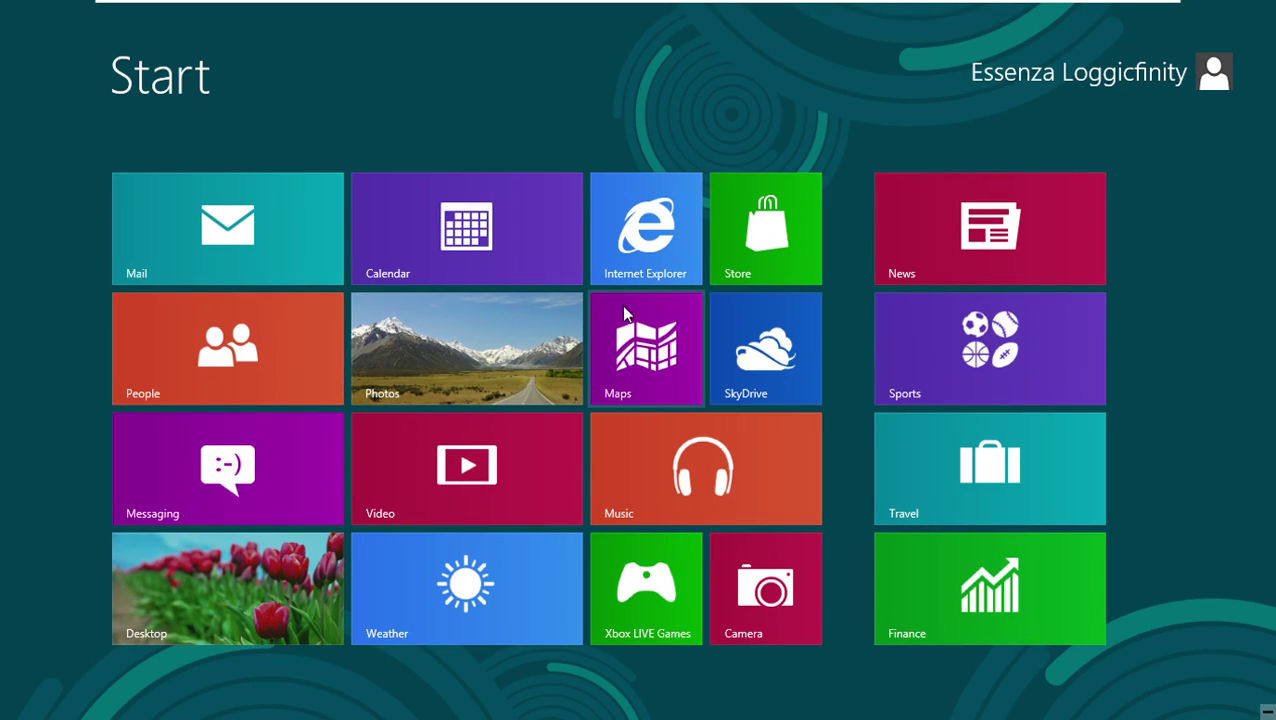
{"action": "left_click", "coordinate": [904, 606]}
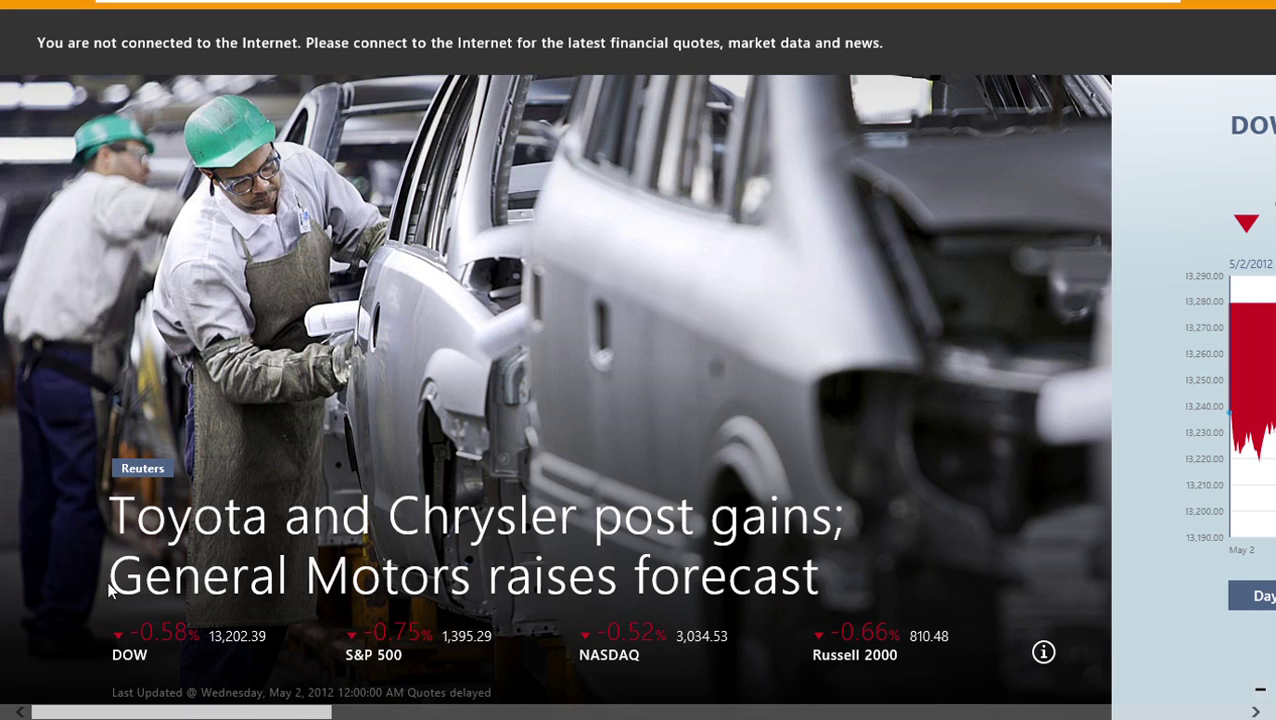
{"action": "scroll", "coordinate": [638, 396], "scroll_direction": "down", "scroll_amount": 15}
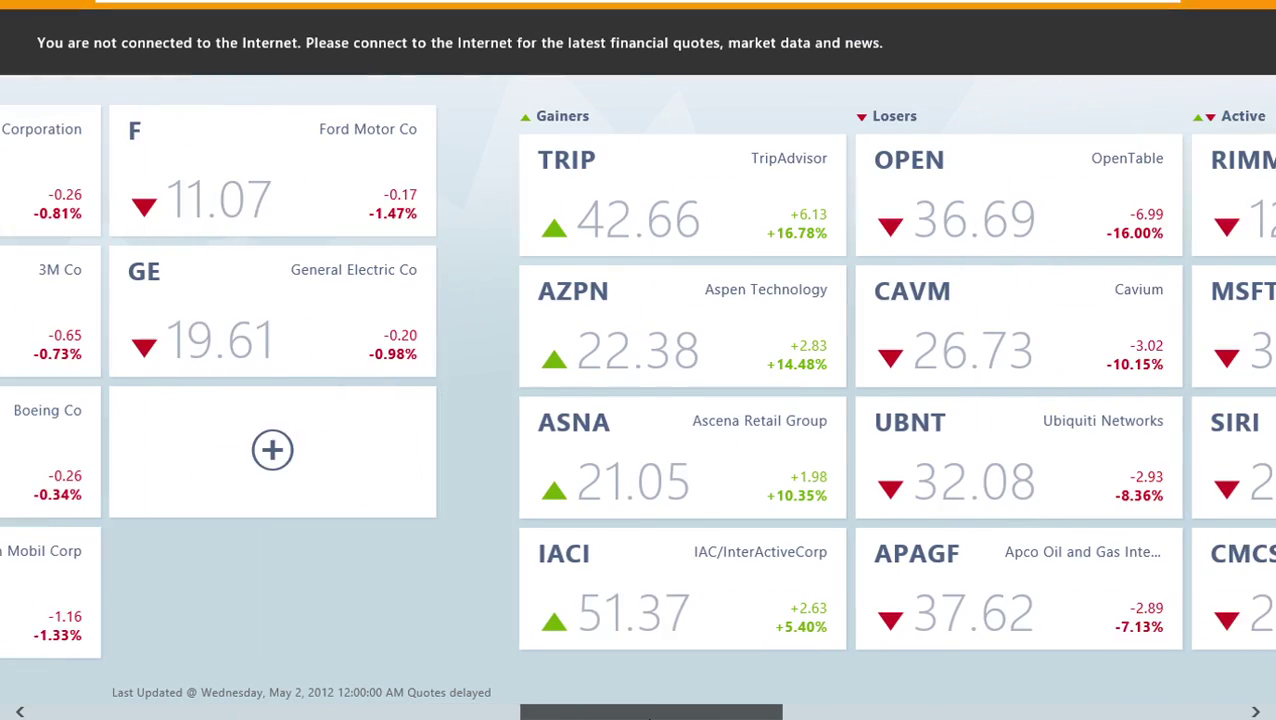
{"action": "left_click_drag", "start_coordinate": [650, 715], "coordinate": [926, 713]}
{"action": "key", "text": "super"}
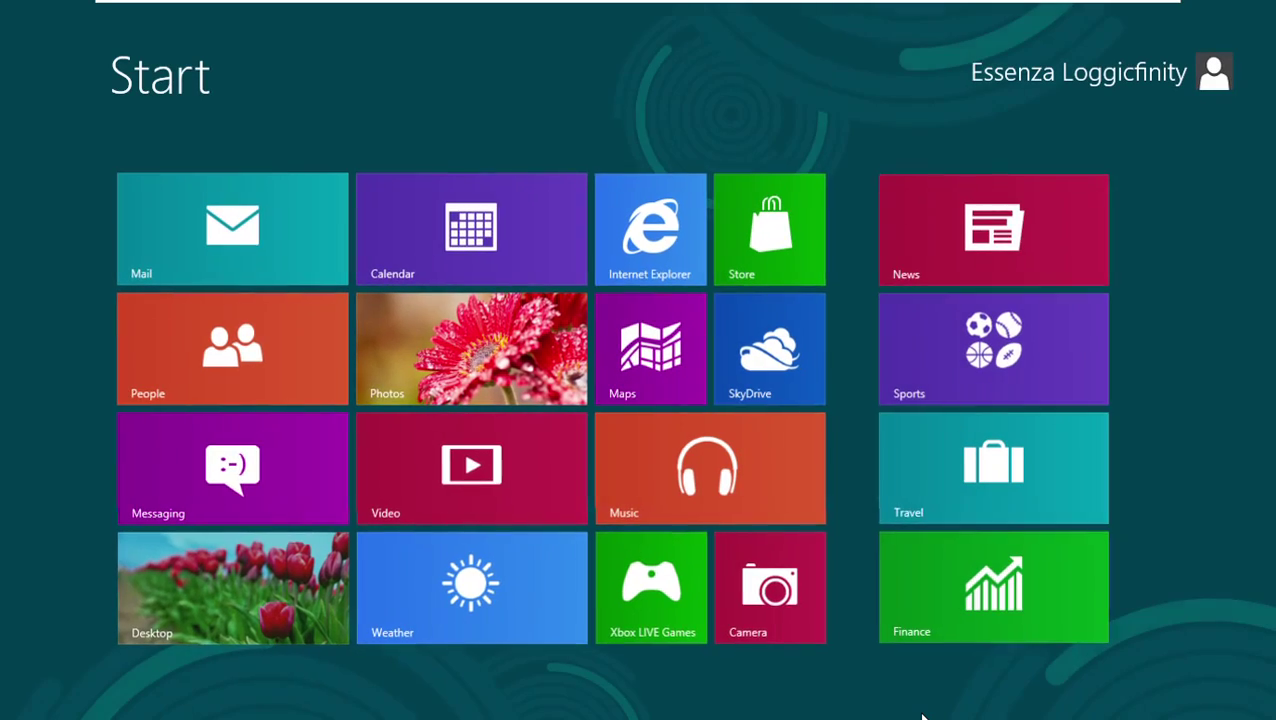
Launch Xbox LIVE Games from the Start screen, look across its page, and return to the desktop
{"action": "key", "text": "Down"}
{"action": "key", "text": "Right"}
{"action": "key", "text": "Down"}
{"action": "key", "text": "Return"}
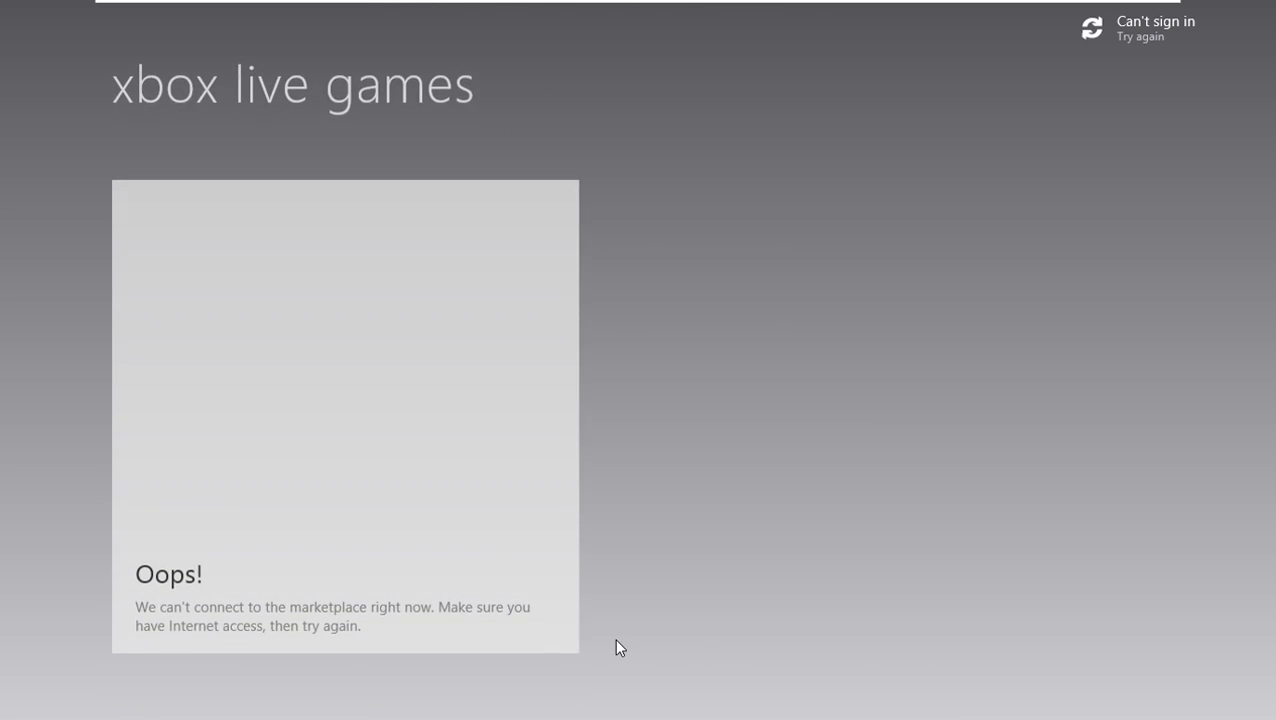
{"action": "left_click_drag", "start_coordinate": [658, 714], "coordinate": [943, 715]}
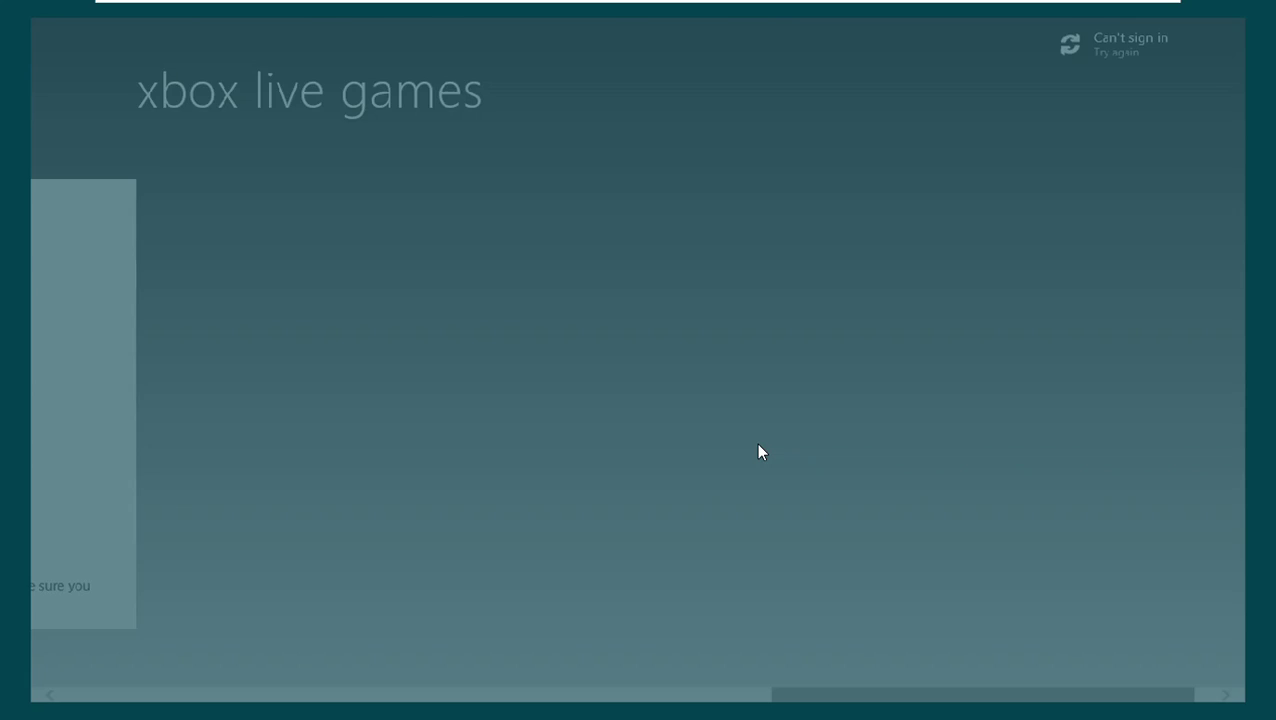
{"action": "key", "text": "super+d"}
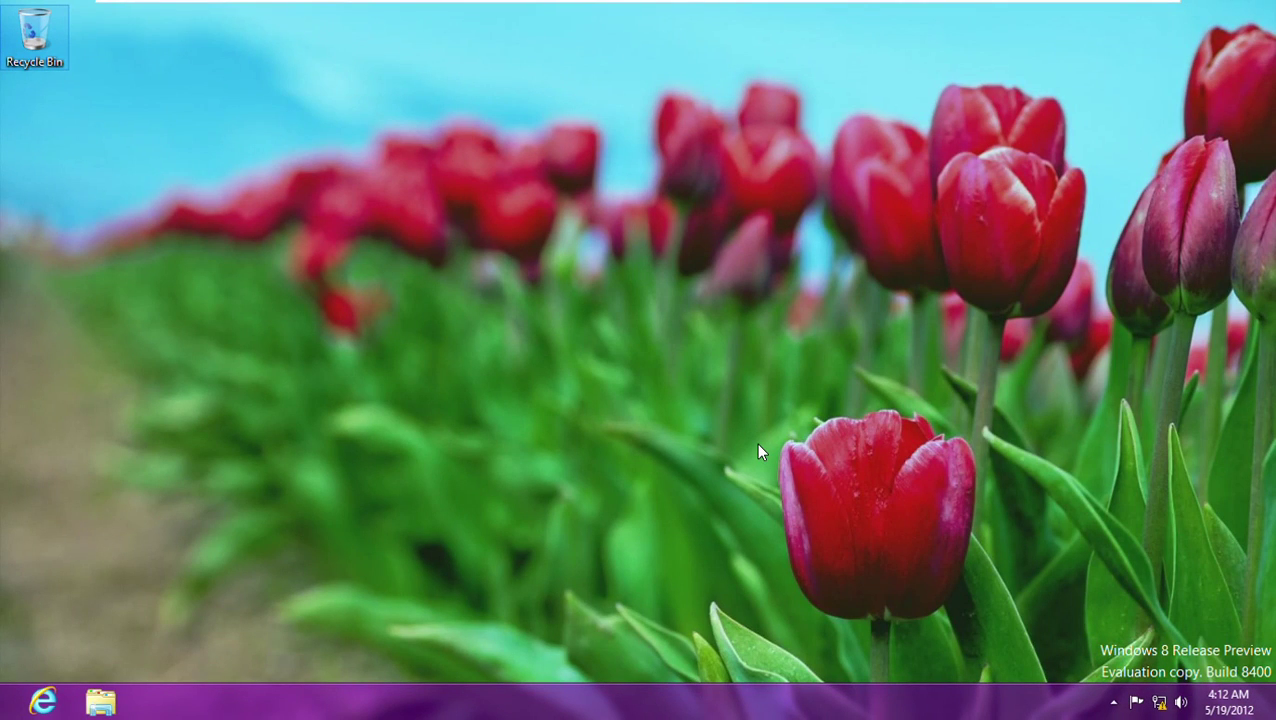
Create a desktop shortcut to the C:\Windows\Resources folder, keeping the name Resources
{"action": "right_click", "coordinate": [757, 452]}
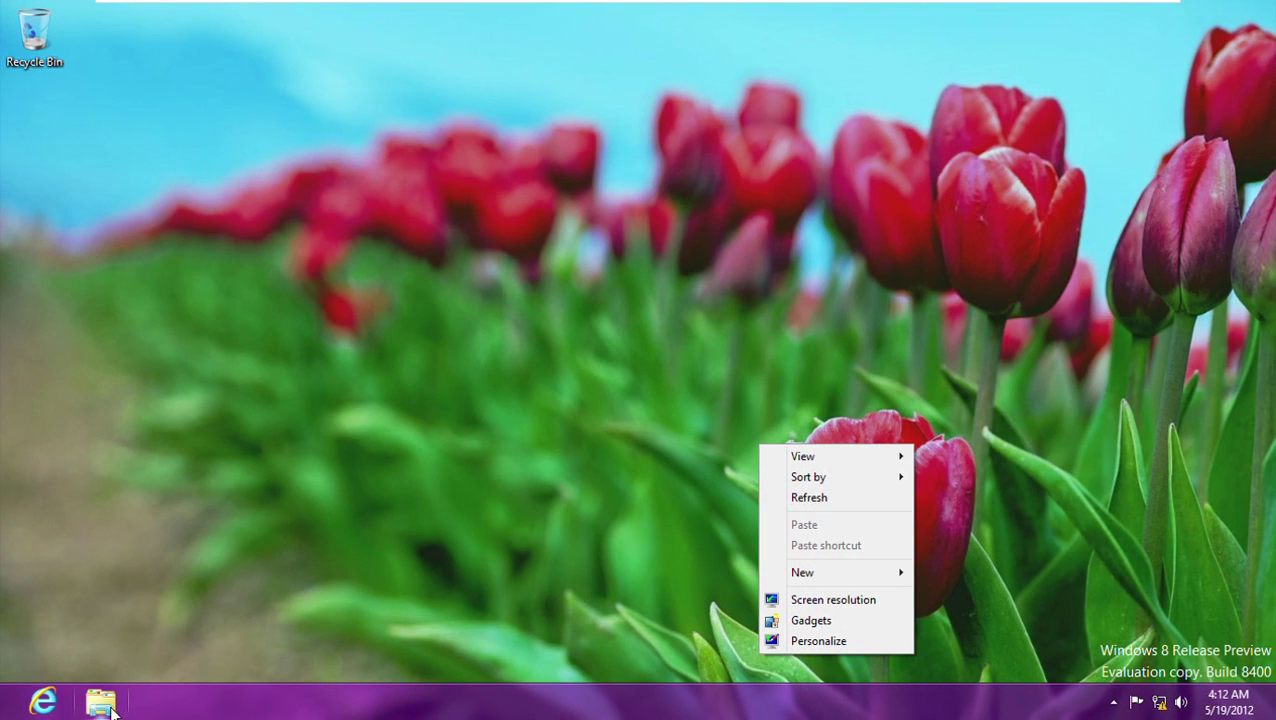
{"action": "mouse_move", "coordinate": [820, 578]}
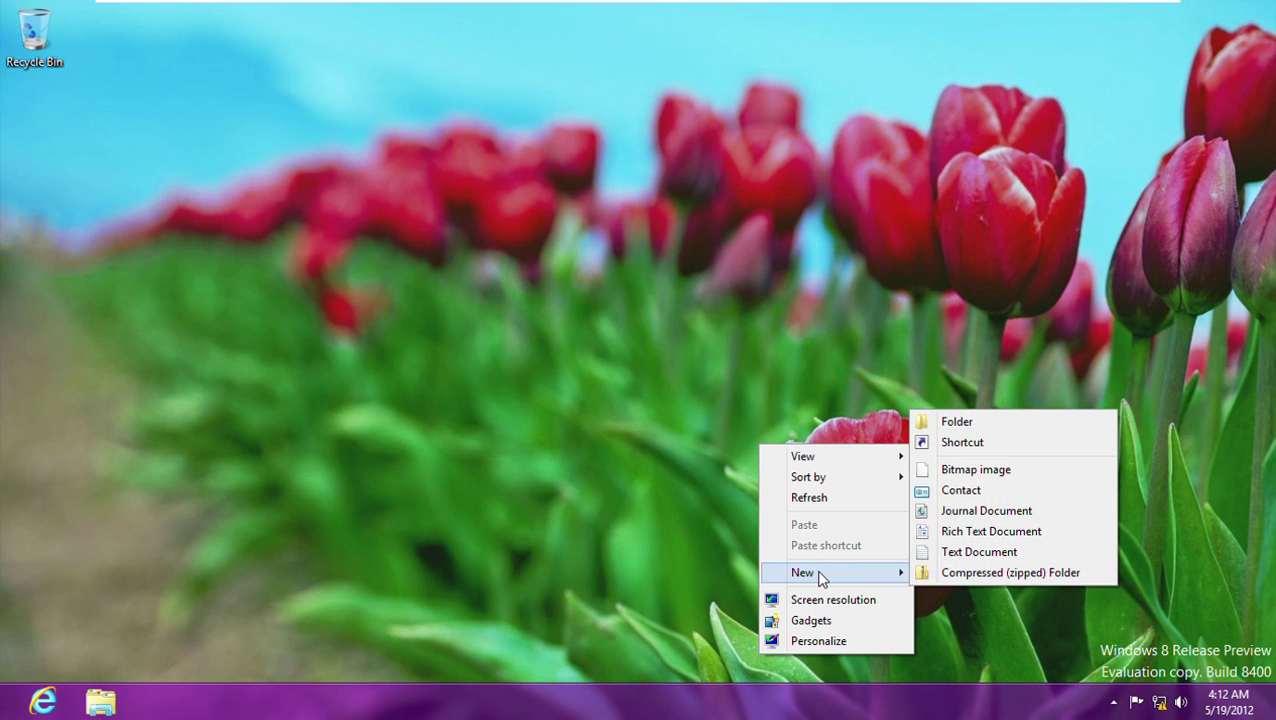
{"action": "left_click", "coordinate": [983, 450]}
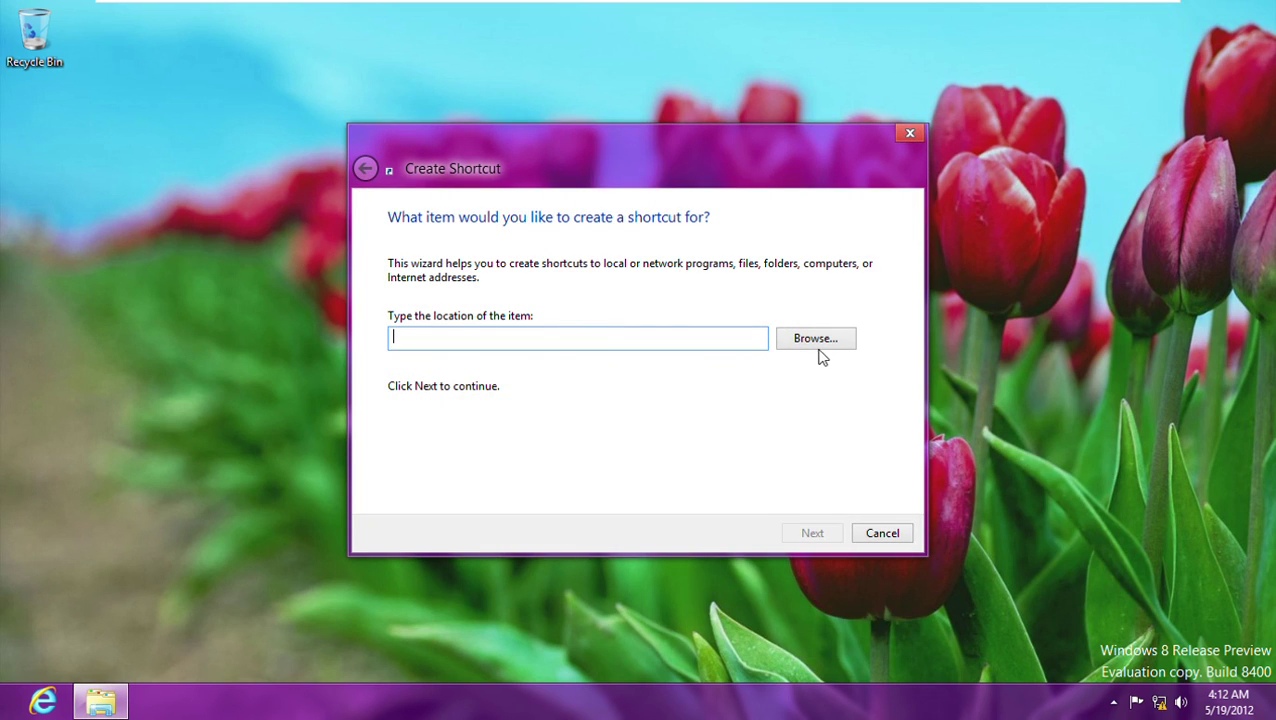
{"action": "left_click", "coordinate": [818, 344]}
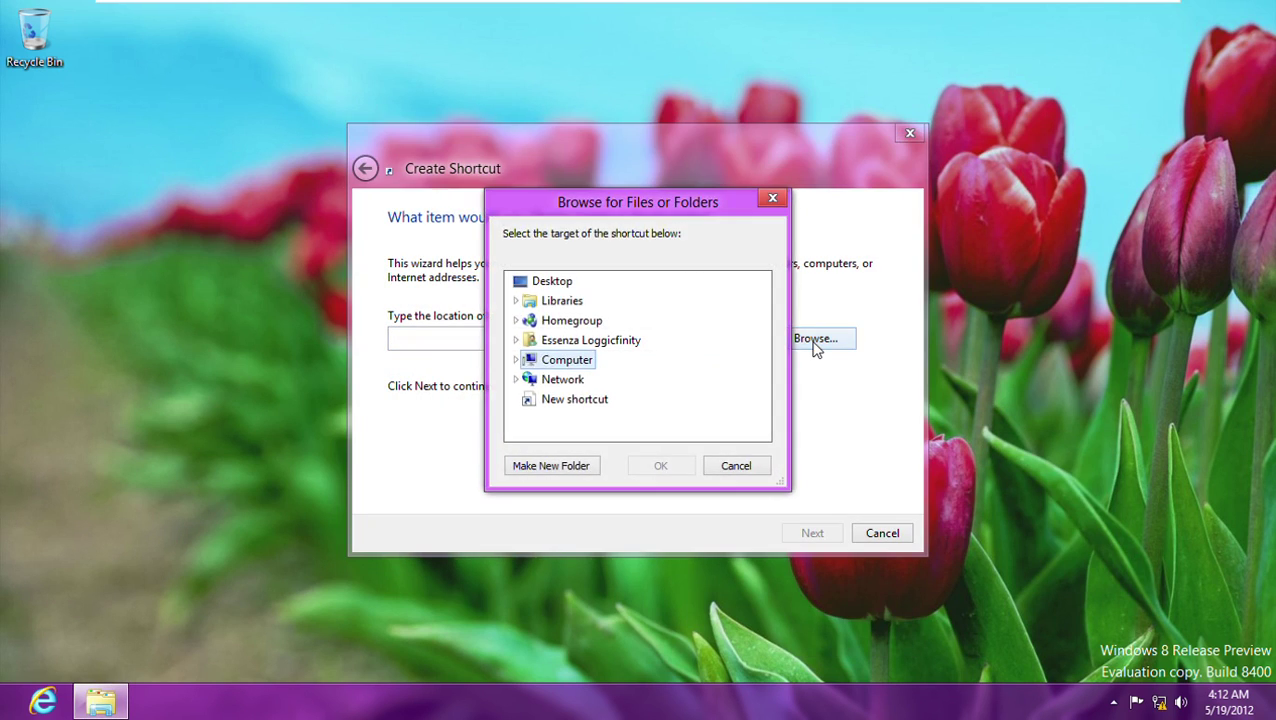
{"action": "left_click", "coordinate": [519, 360]}
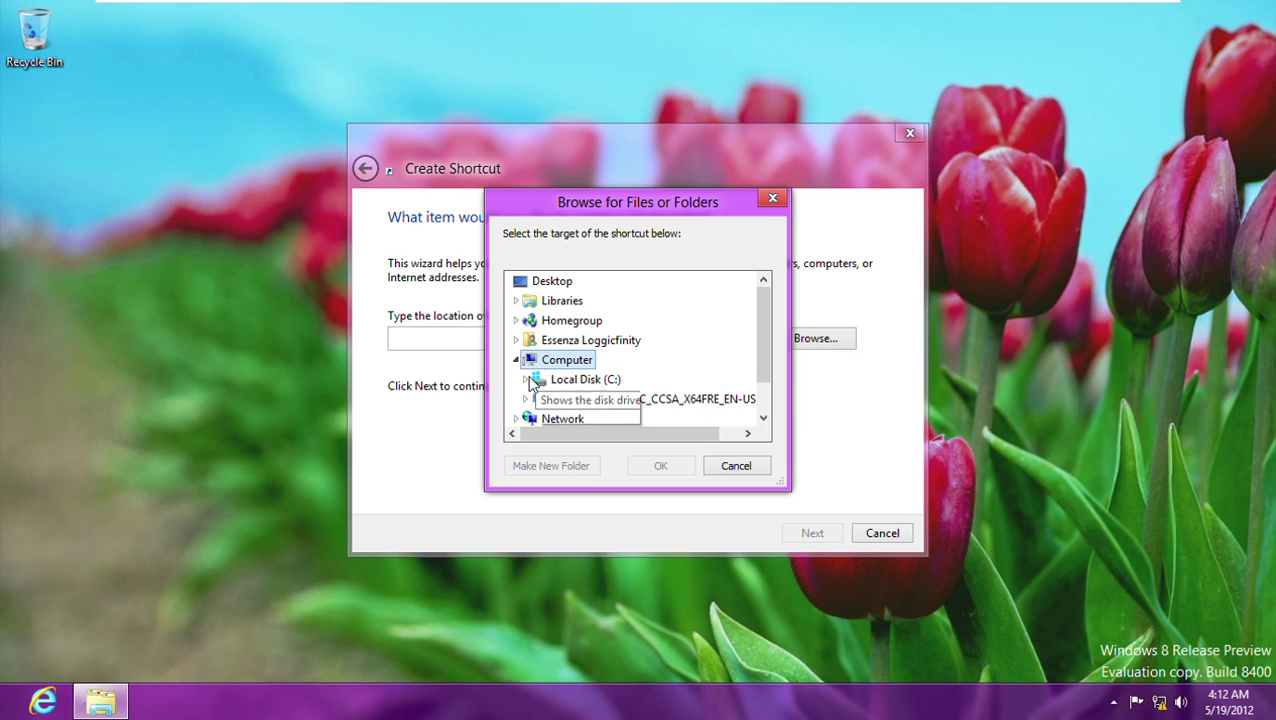
{"action": "left_click", "coordinate": [526, 381]}
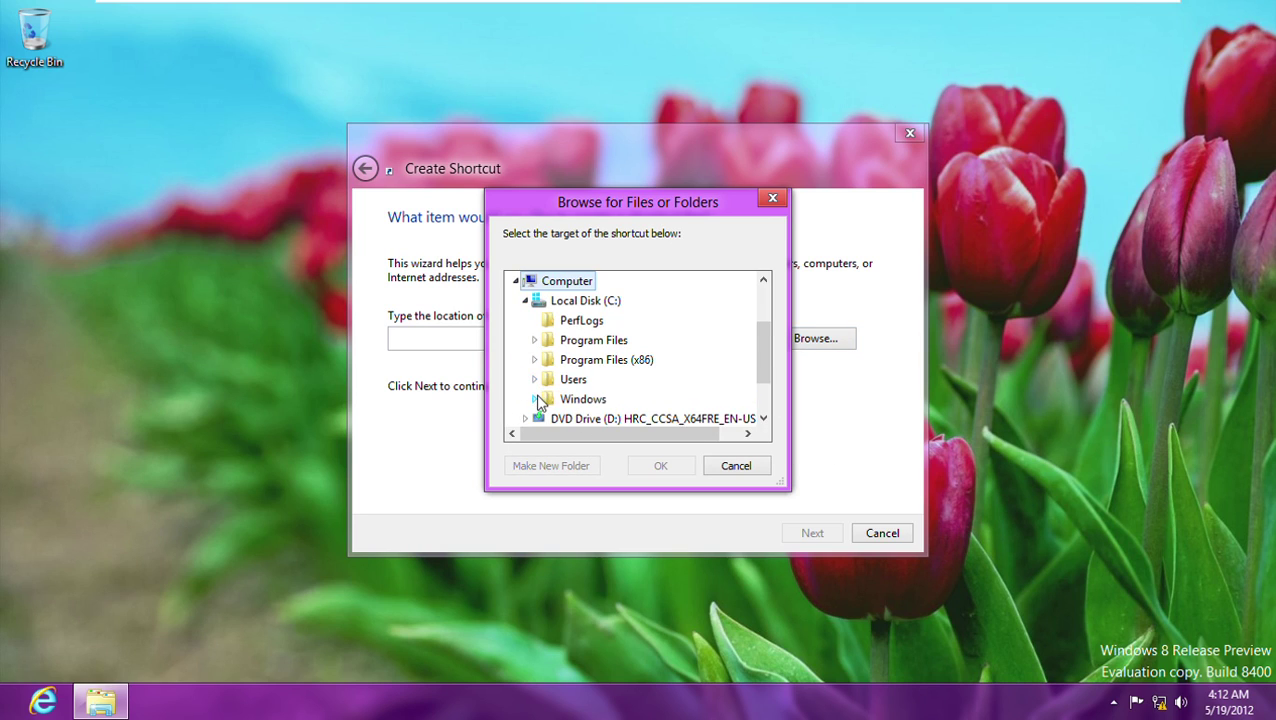
{"action": "left_click", "coordinate": [536, 399]}
{"action": "scroll", "coordinate": [769, 402], "scroll_direction": "down", "scroll_amount": 10}
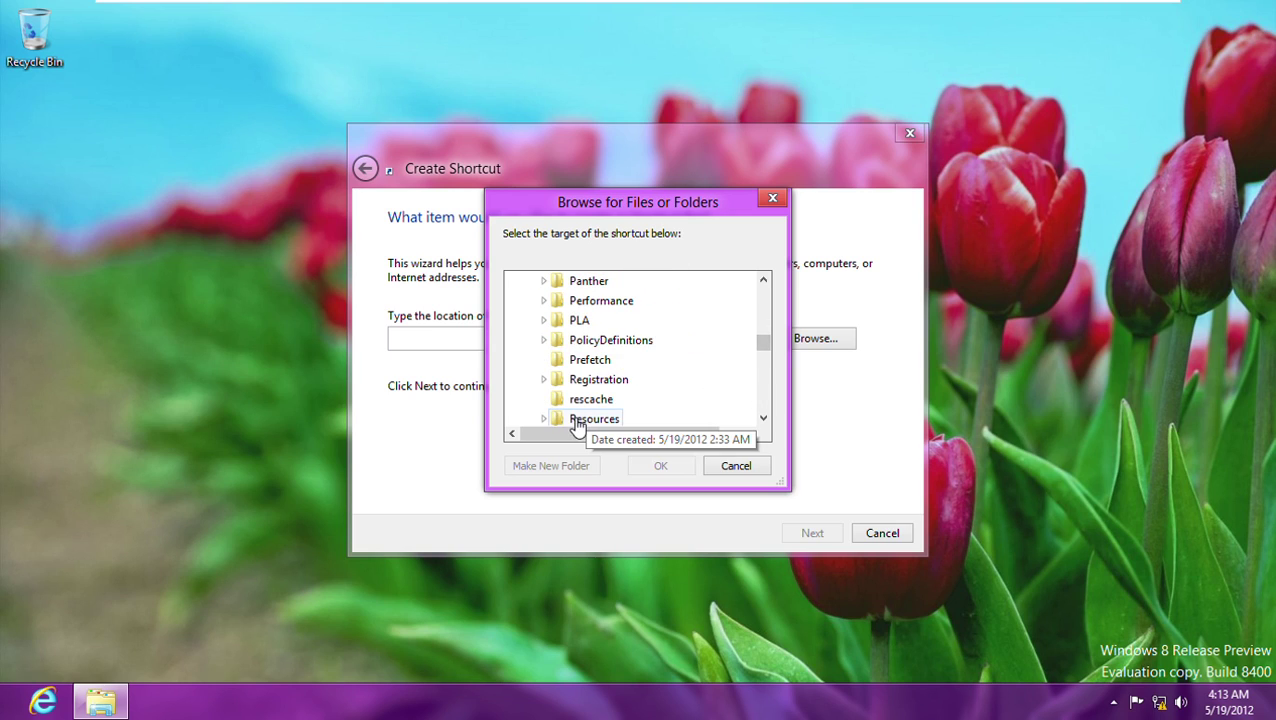
{"action": "left_click", "coordinate": [582, 419]}
{"action": "left_click", "coordinate": [664, 465]}
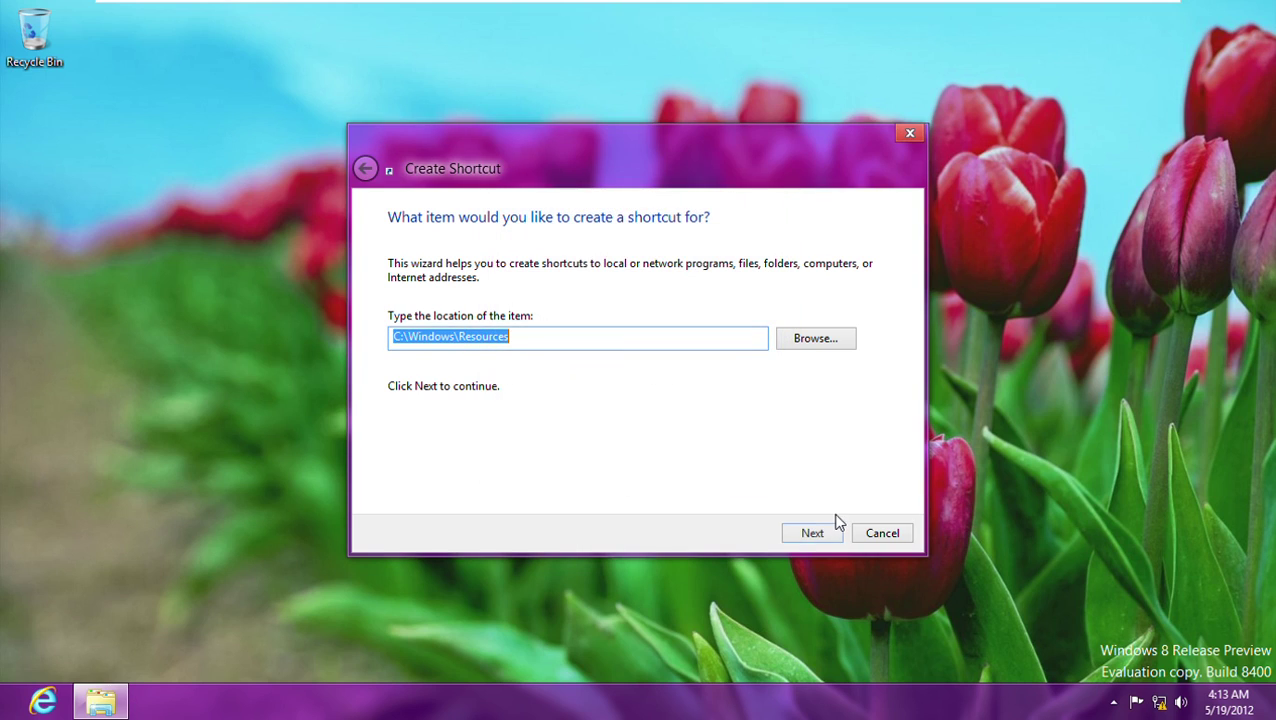
{"action": "left_click", "coordinate": [812, 533]}
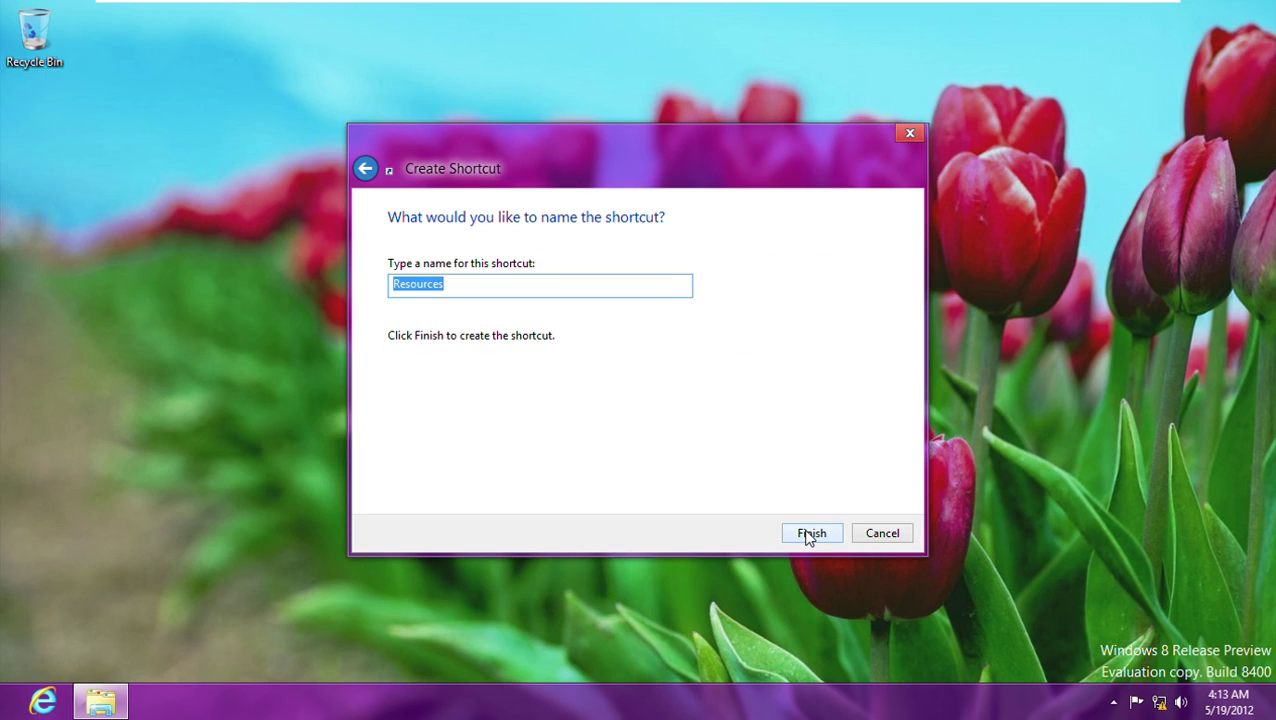
{"action": "left_click", "coordinate": [810, 534]}
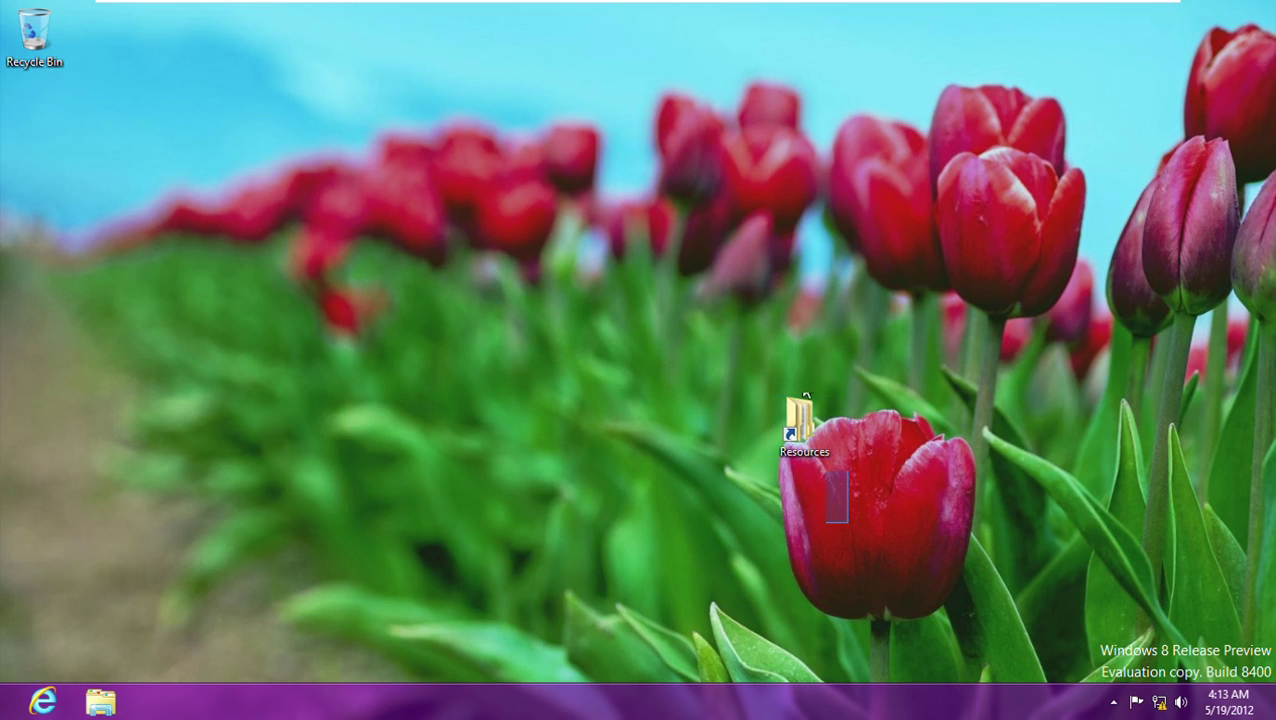
Delete the Resources shortcut from the desktop and empty the Recycle Bin
{"action": "key", "text": "Delete"}
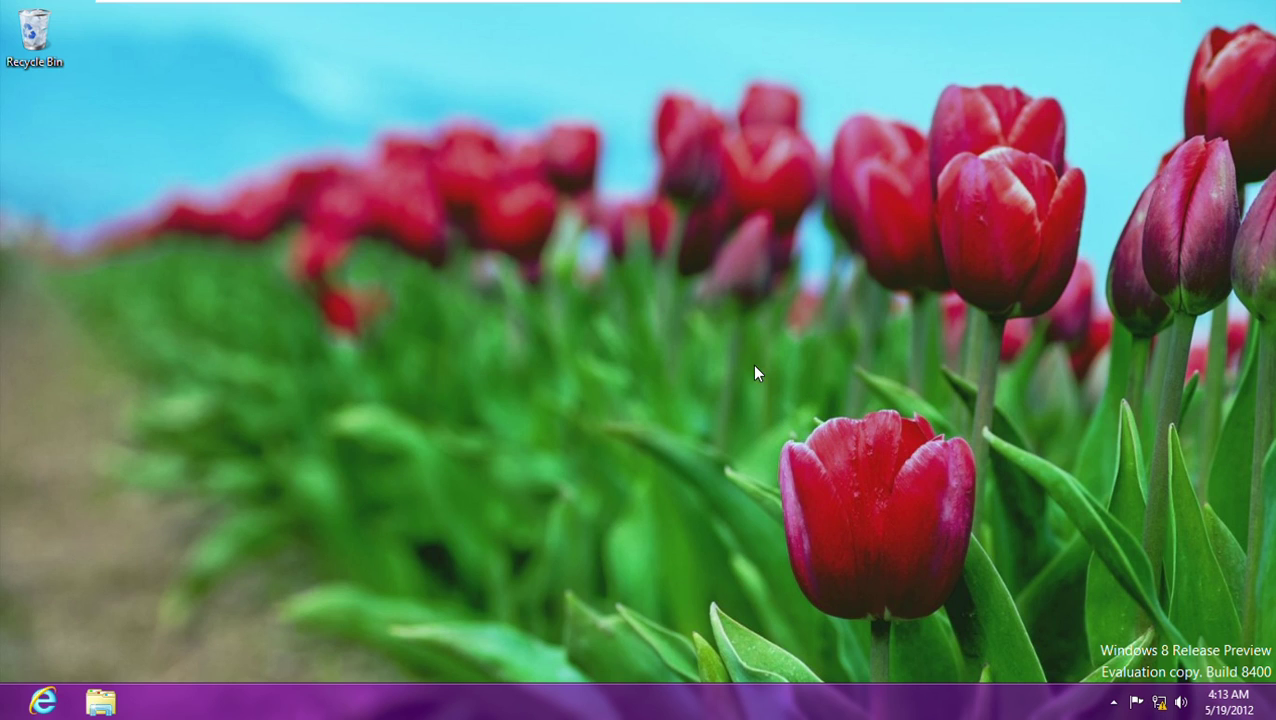
{"action": "right_click", "coordinate": [20, 44]}
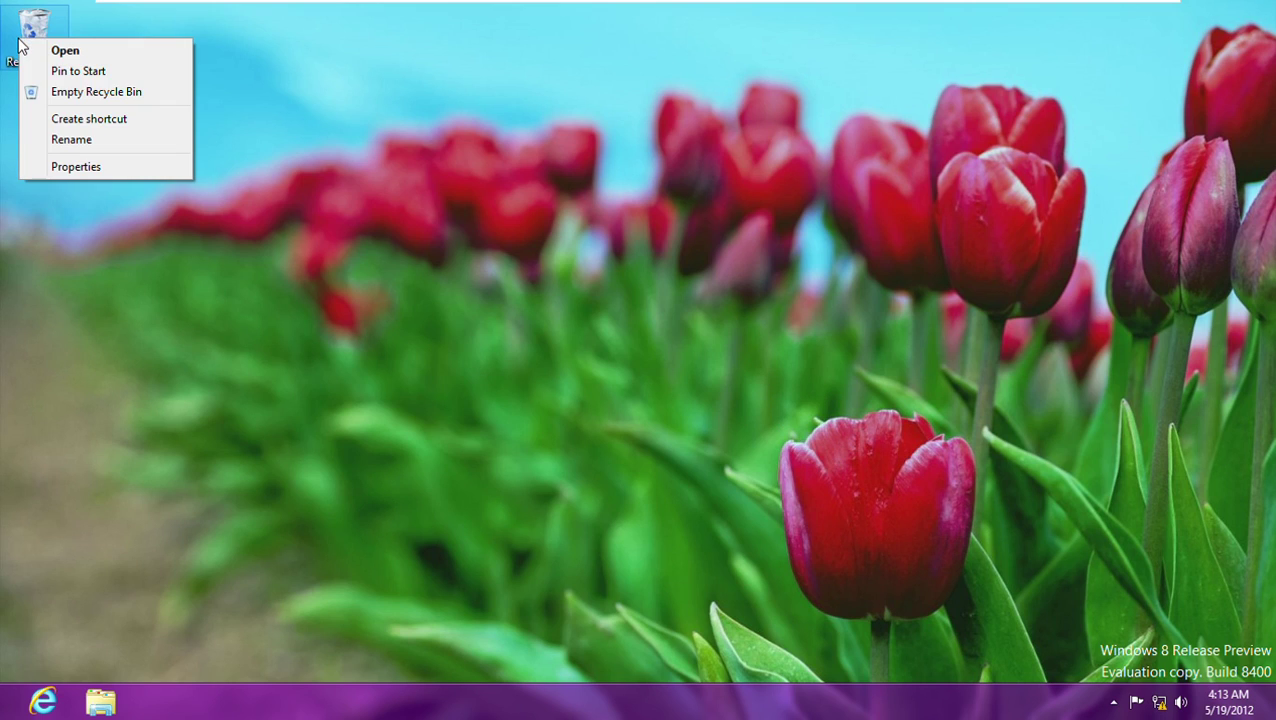
{"action": "left_click", "coordinate": [69, 91]}
{"action": "key", "text": "Return"}
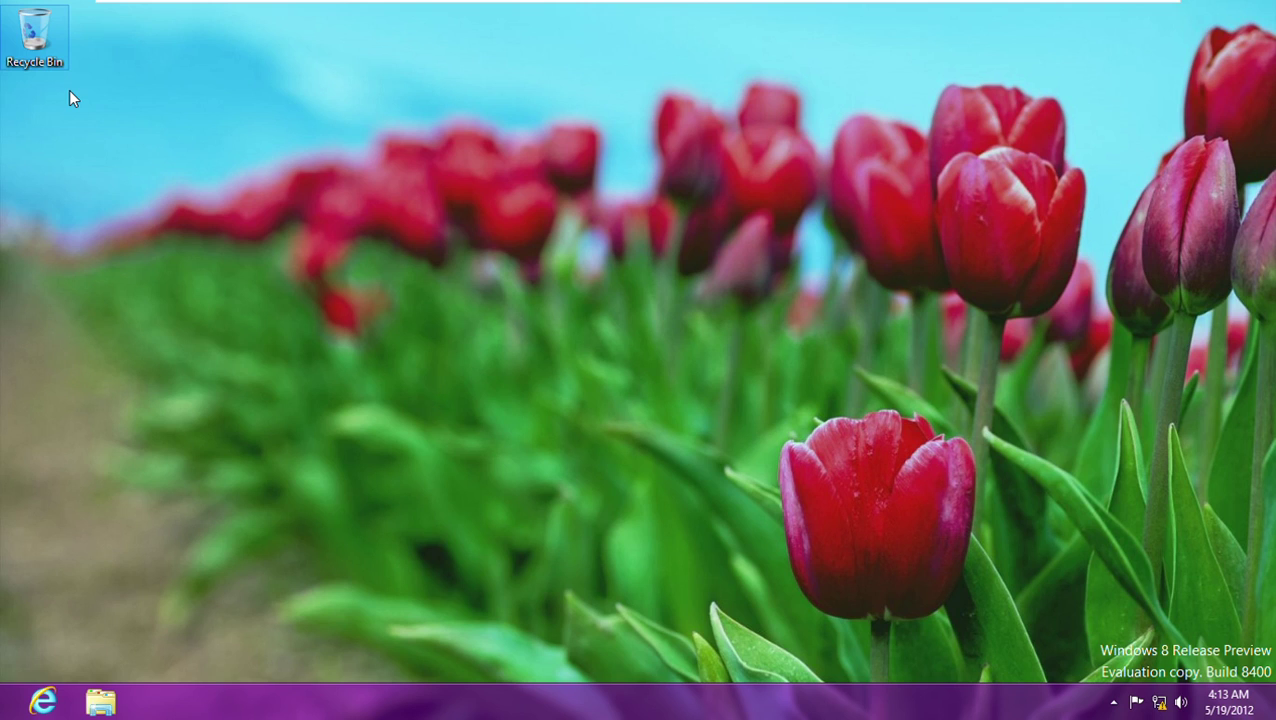
Open File Explorer, view the Homegroup and Computer locations and Computer's available commands, and close the window
{"action": "left_click", "coordinate": [113, 709]}
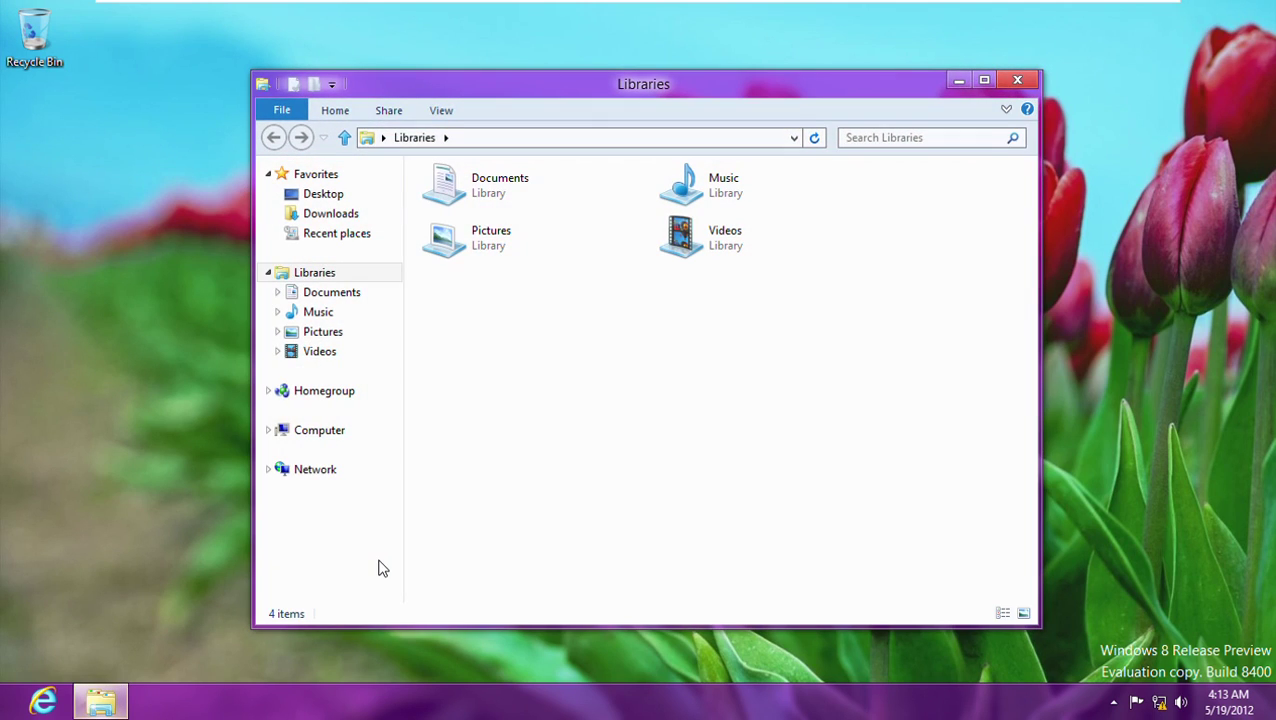
{"action": "left_click", "coordinate": [334, 393]}
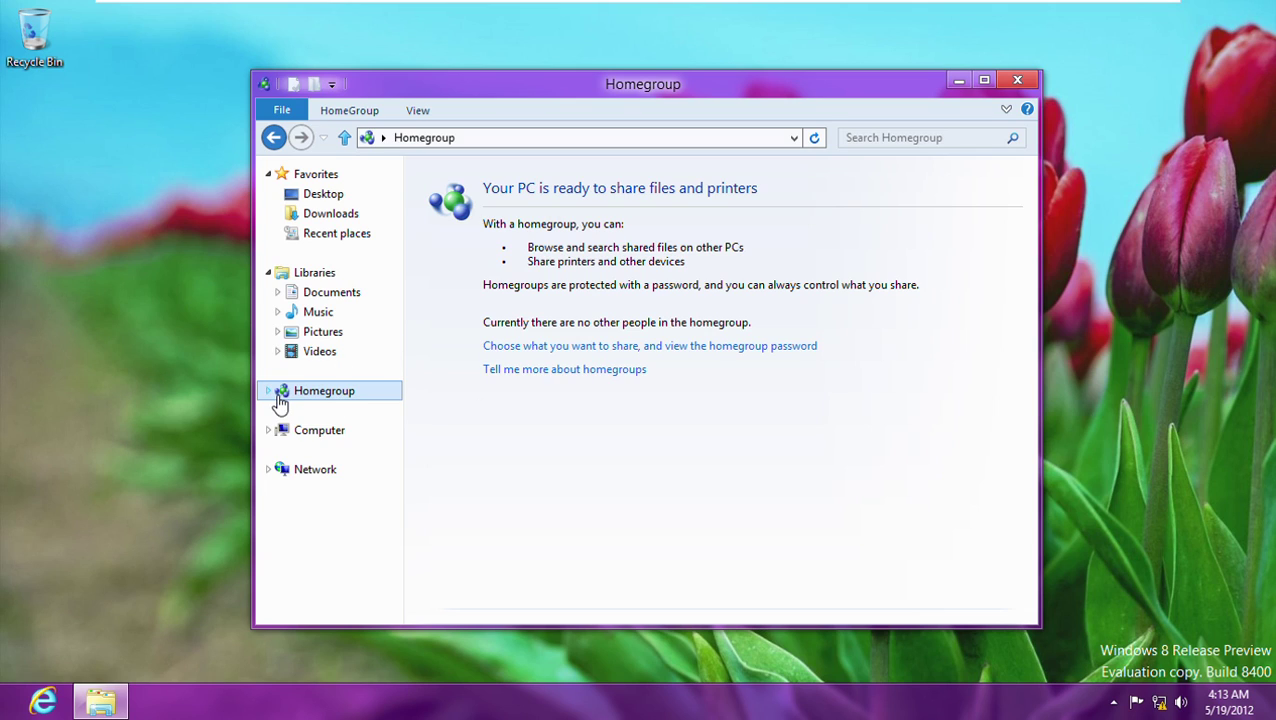
{"action": "left_click", "coordinate": [313, 432]}
{"action": "right_click", "coordinate": [313, 432]}
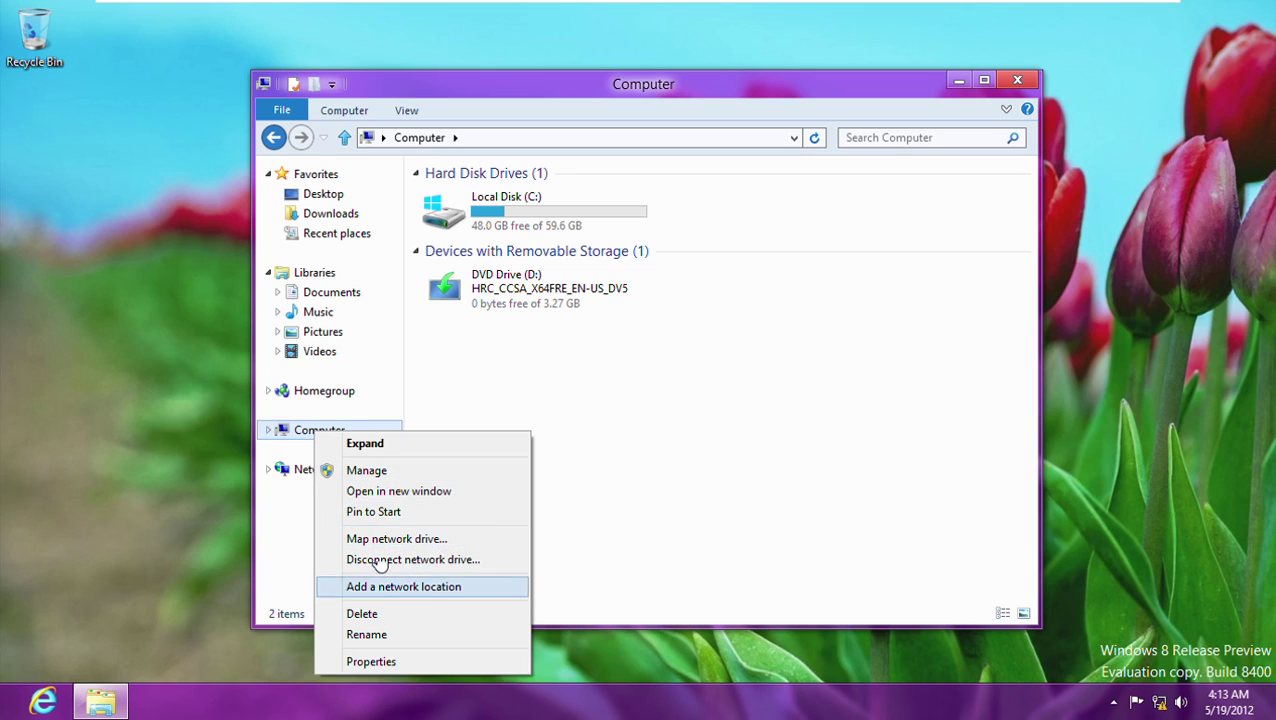
{"action": "left_click", "coordinate": [667, 495]}
{"action": "left_click", "coordinate": [1017, 84]}
Search the apps for control from the Start screen and open Control Panel
{"action": "key", "text": "super"}
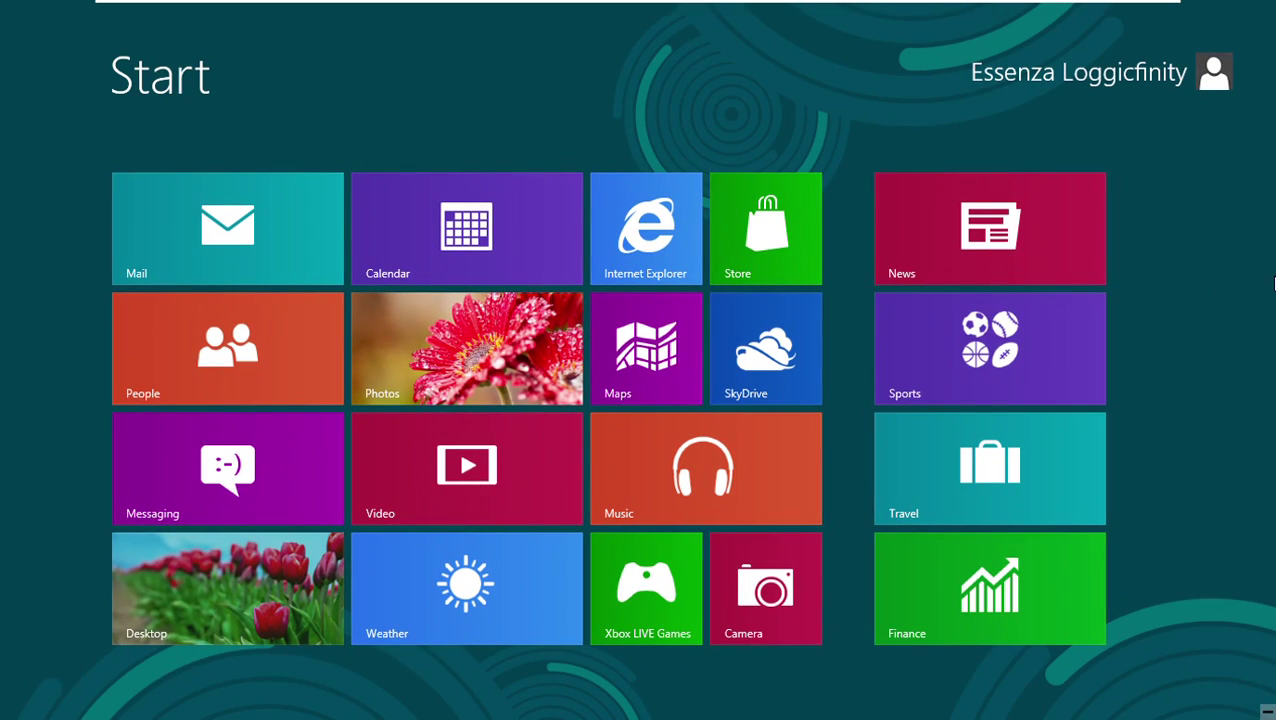
{"action": "mouse_move", "coordinate": [1274, 284]}
{"action": "left_click", "coordinate": [1228, 196]}
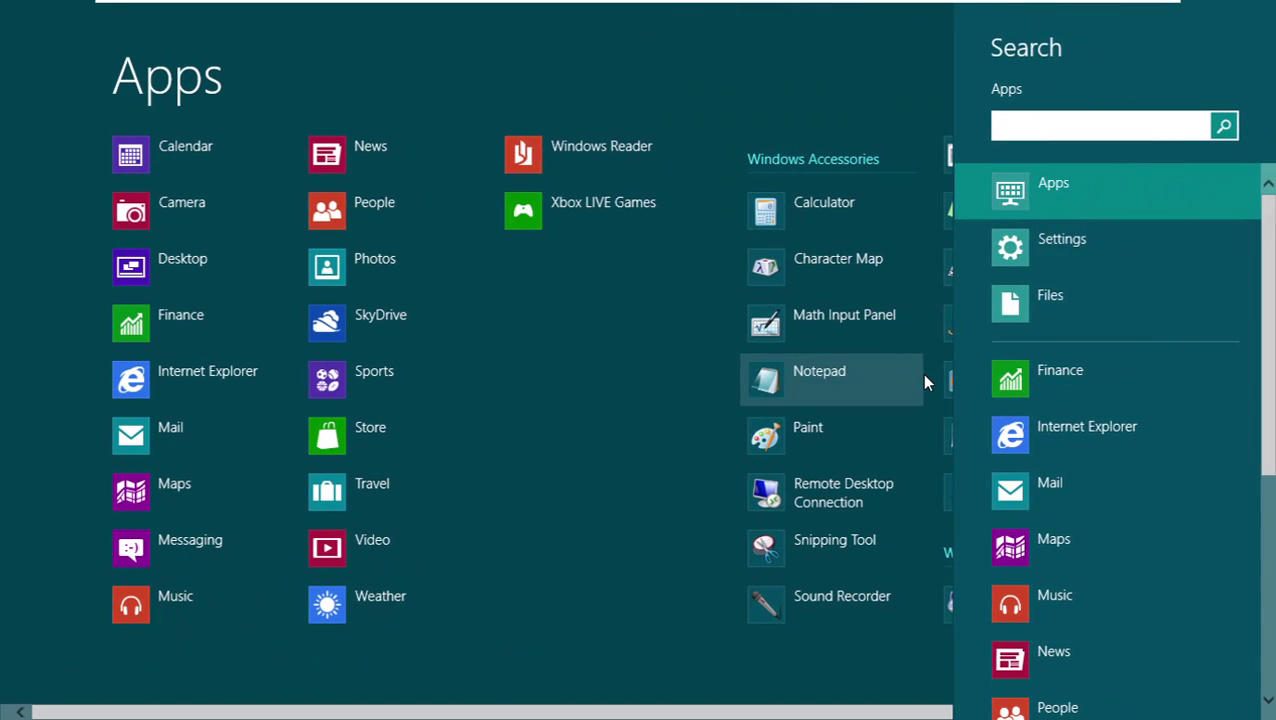
{"action": "type", "text": "contru"}
{"action": "key", "text": "BackSpace"}
{"action": "type", "text": "ol"}
{"action": "key", "text": "Return"}
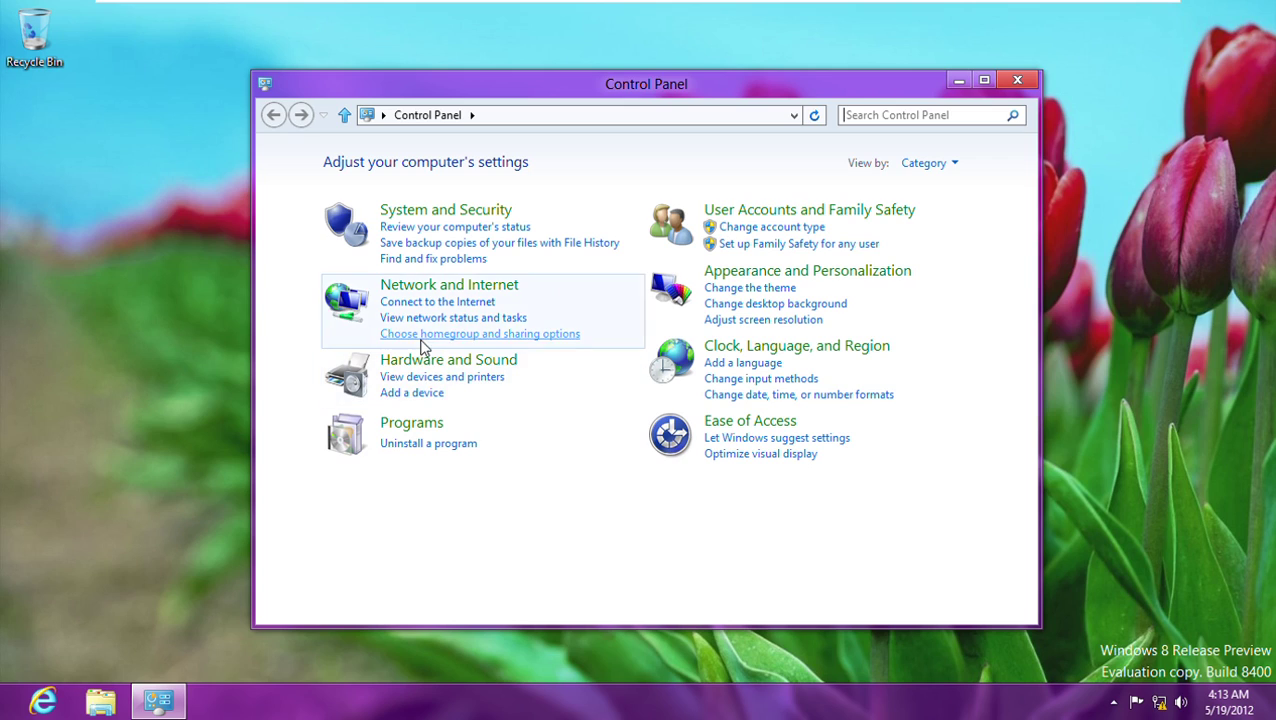
View the homegroup and sharing options, and look through the Maintenance section of Action Center, collapsing it again
{"action": "left_click", "coordinate": [451, 337]}
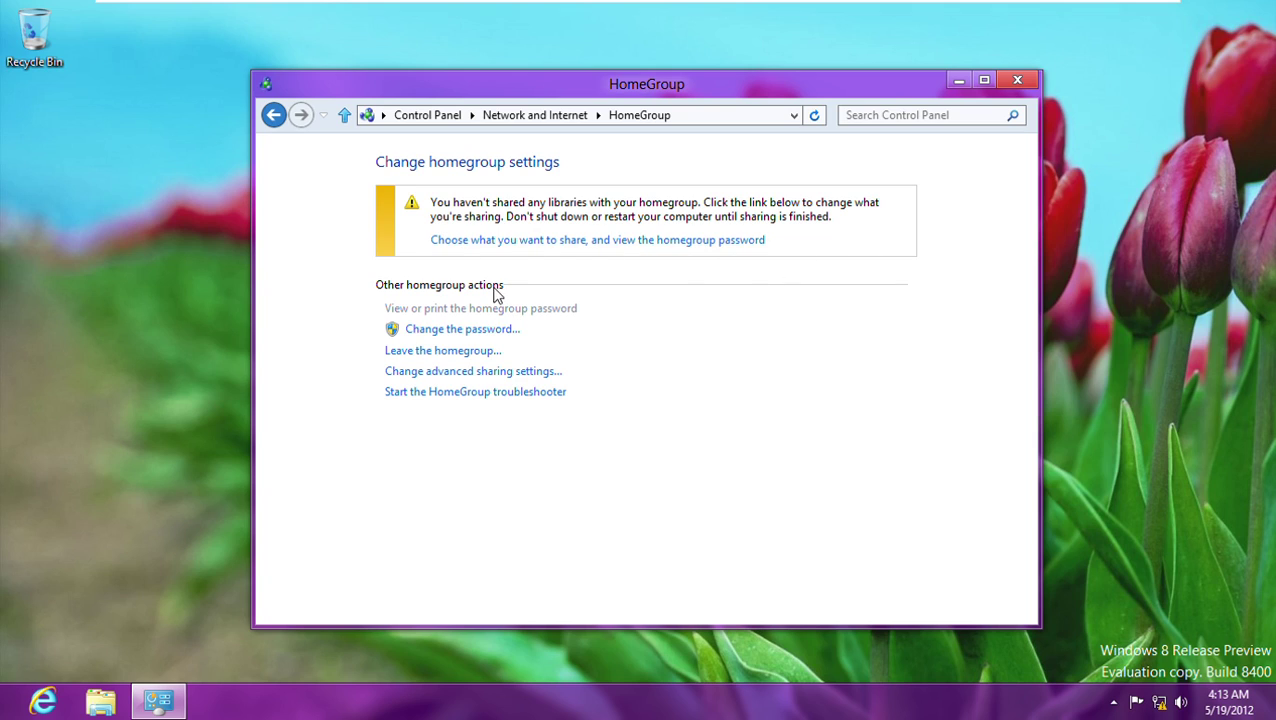
{"action": "left_click", "coordinate": [274, 115]}
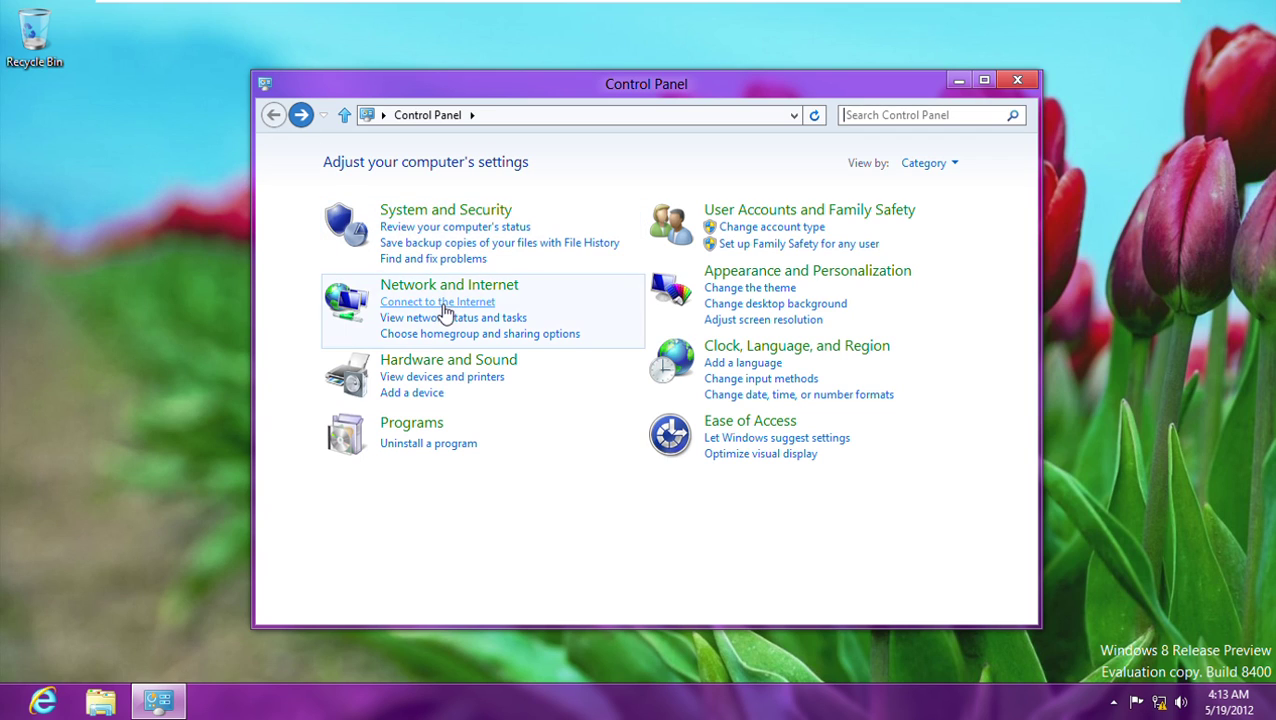
{"action": "left_click", "coordinate": [436, 230]}
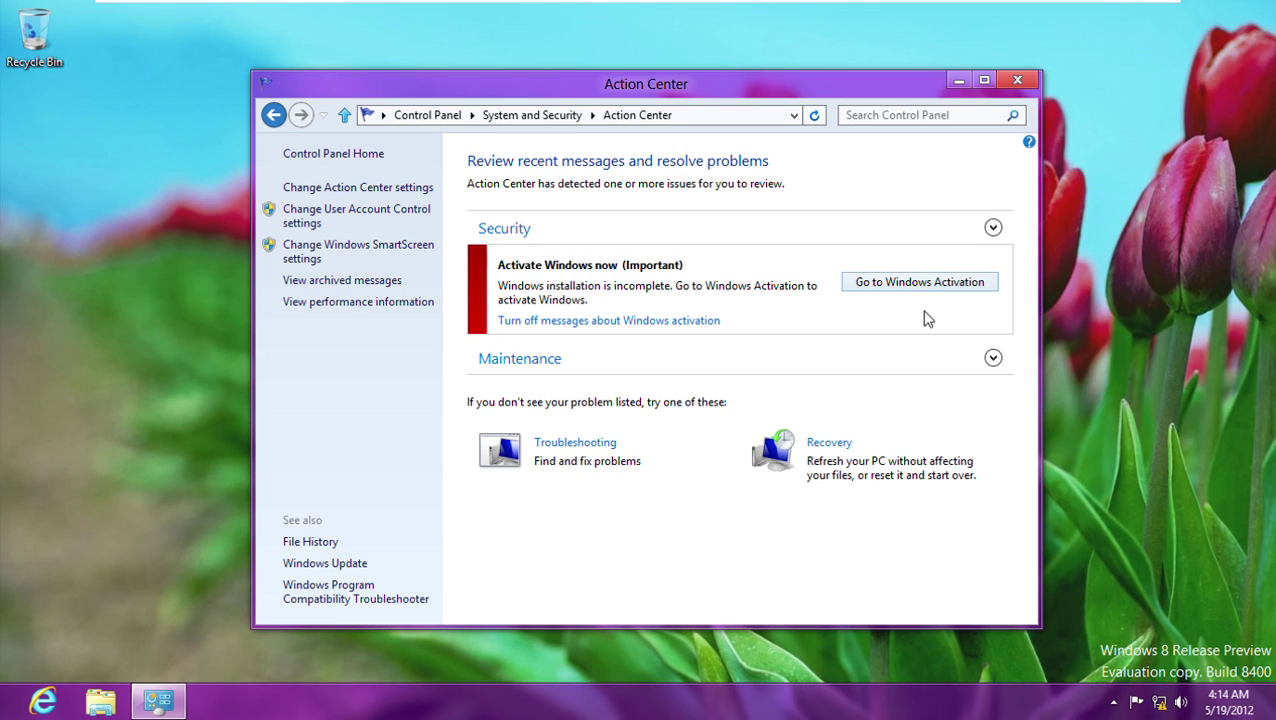
{"action": "left_click", "coordinate": [994, 368]}
{"action": "left_click", "coordinate": [995, 370]}
{"action": "left_click", "coordinate": [995, 370]}
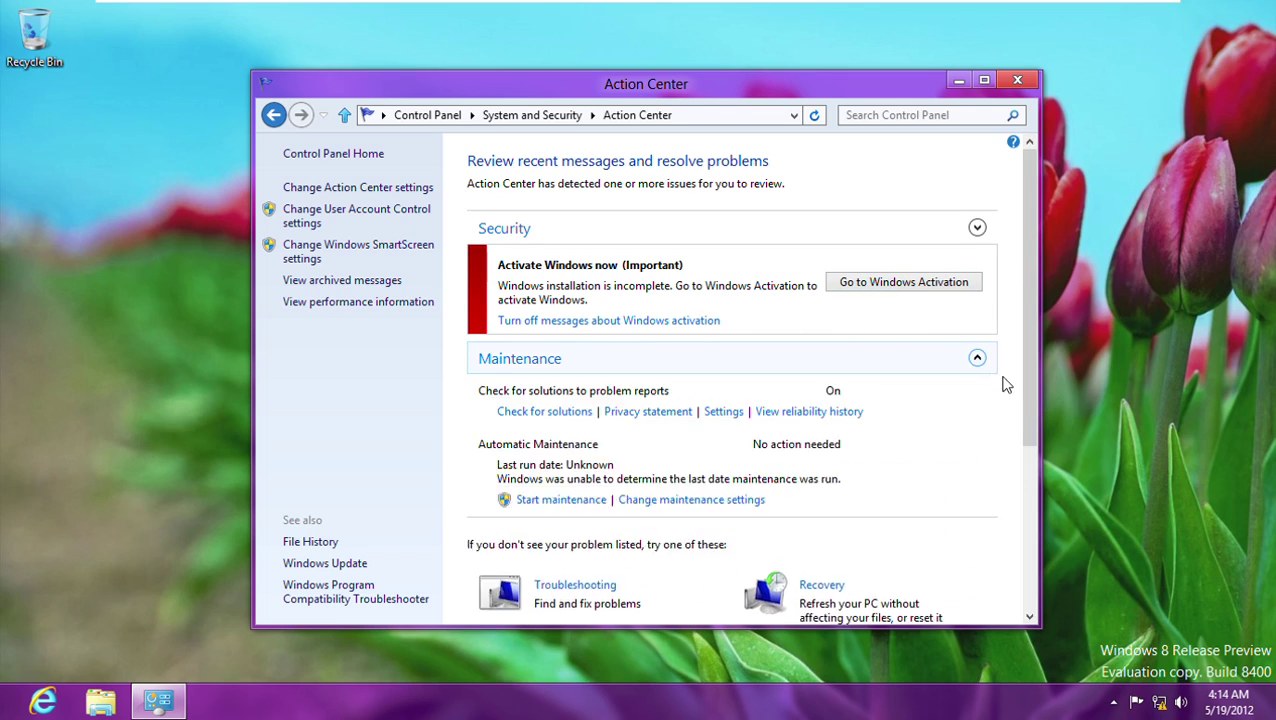
{"action": "left_click", "coordinate": [1025, 527]}
{"action": "left_click_drag", "start_coordinate": [1025, 527], "coordinate": [1046, 221]}
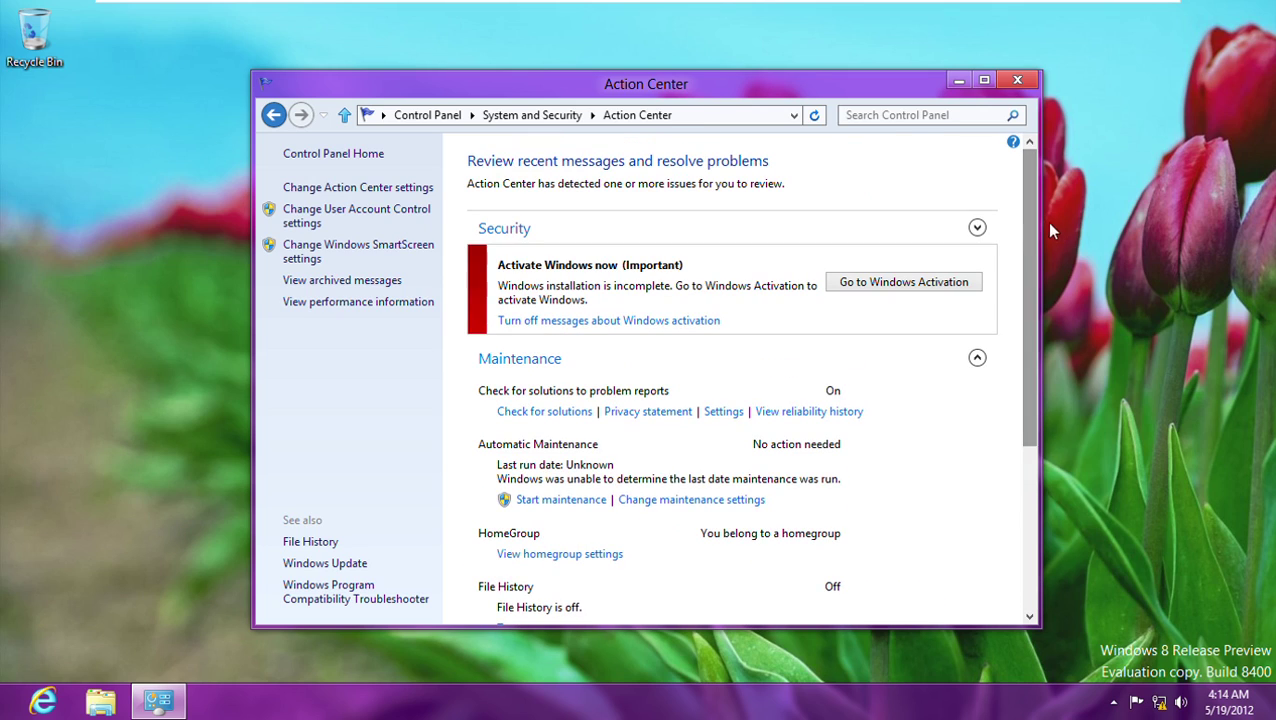
{"action": "left_click", "coordinate": [978, 357]}
View the Windows SmartScreen options, cancel the dialog, and go up to System and Security
{"action": "left_click", "coordinate": [330, 250]}
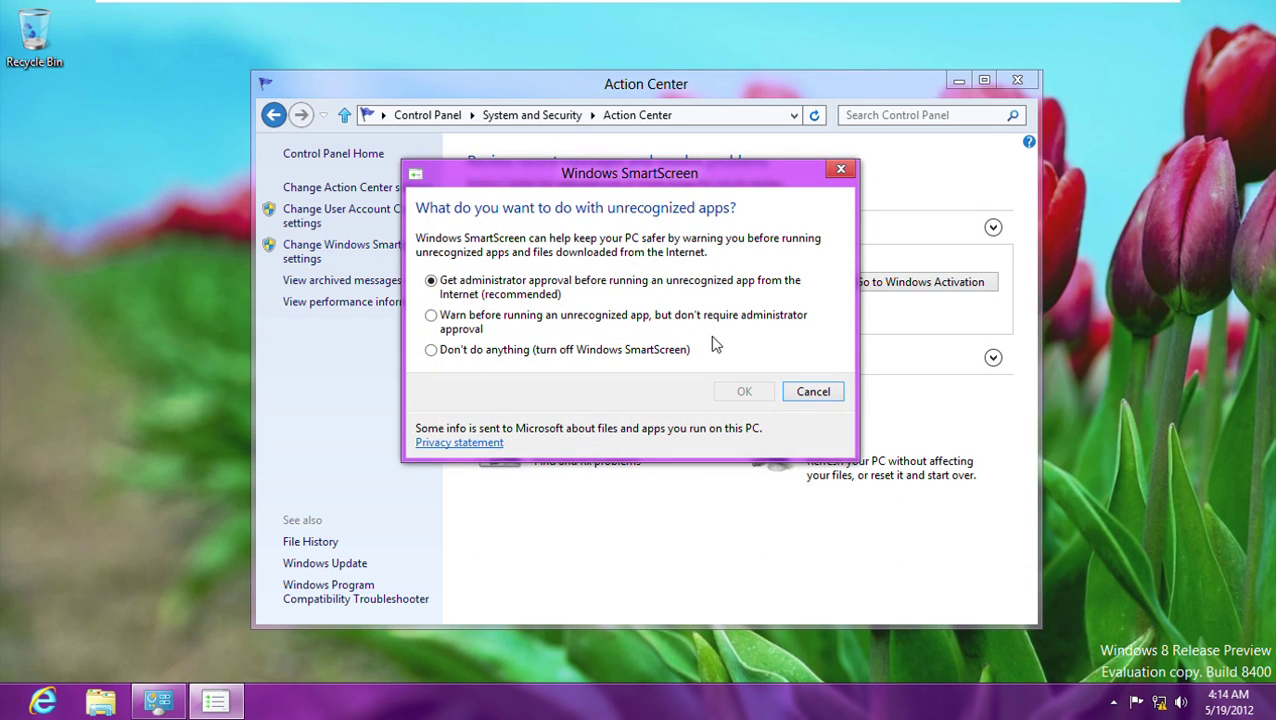
{"action": "left_click", "coordinate": [813, 399]}
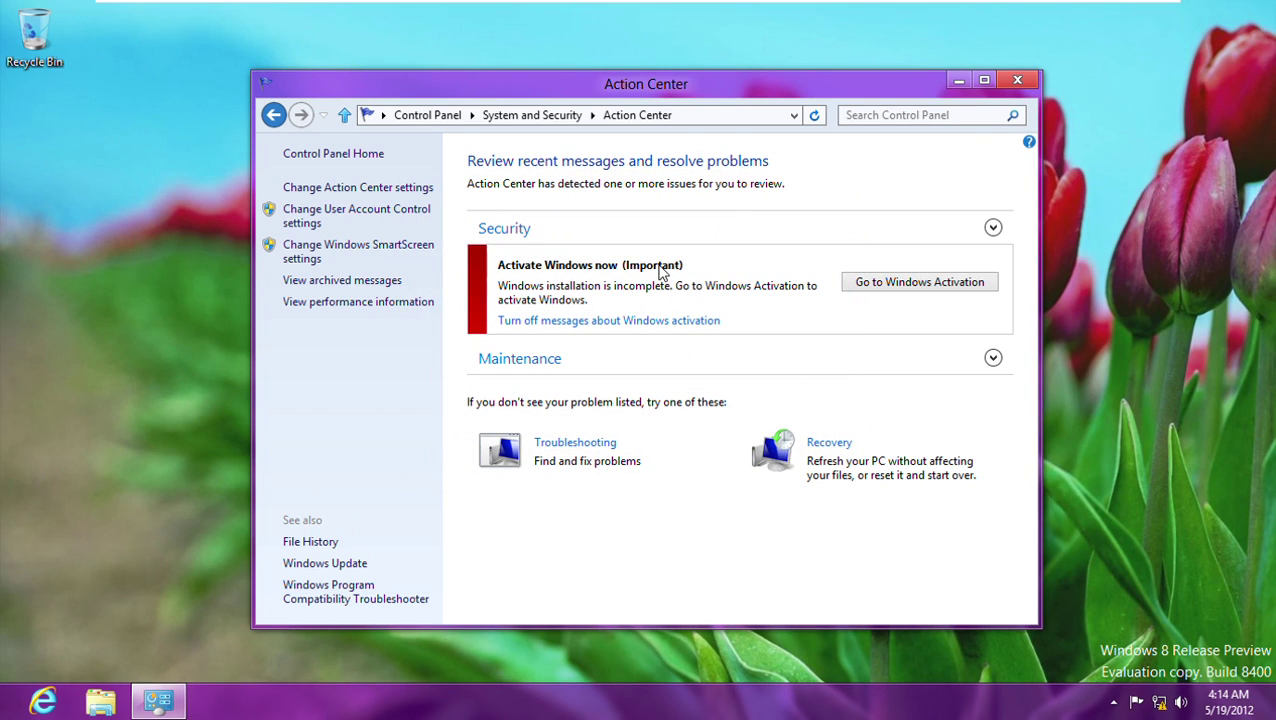
{"action": "left_click", "coordinate": [556, 114]}
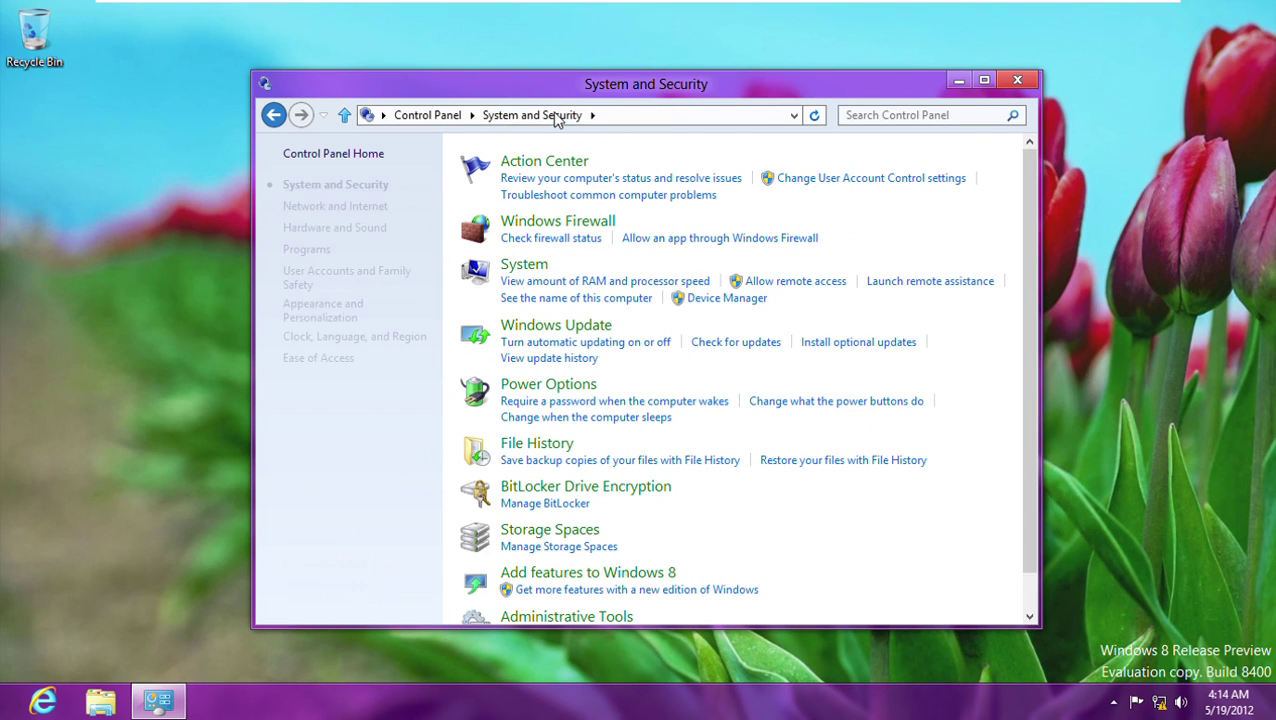
View the computer's RAM and processor details on the System page and return to System and Security
{"action": "left_click", "coordinate": [637, 286]}
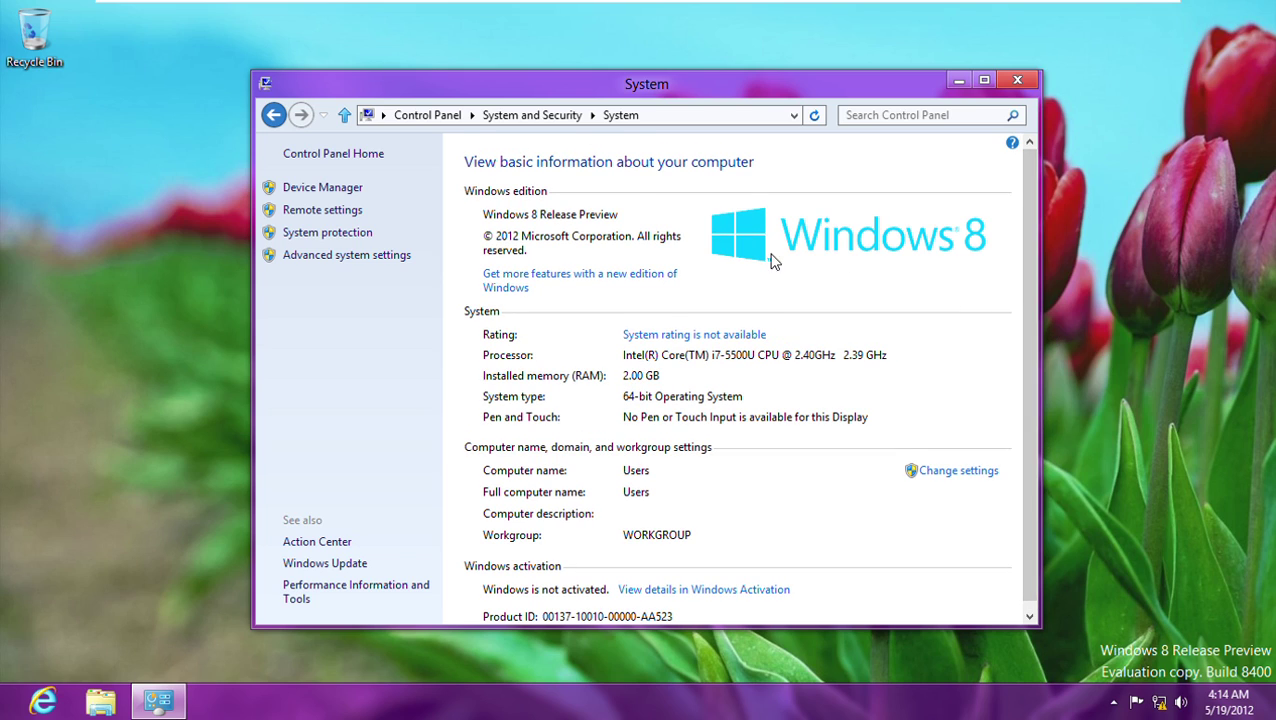
{"action": "left_click", "coordinate": [274, 115]}
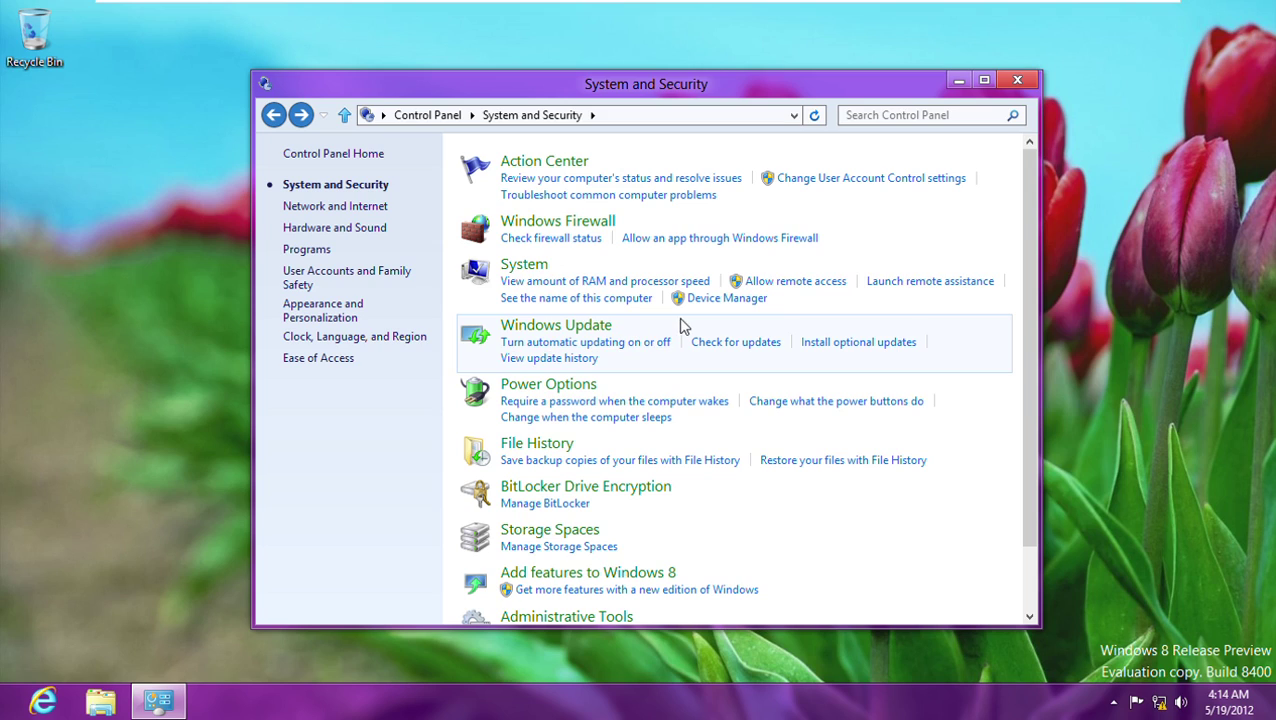
{"action": "left_click", "coordinate": [605, 304]}
{"action": "left_click", "coordinate": [530, 277]}
{"action": "key", "text": "alt+Left"}
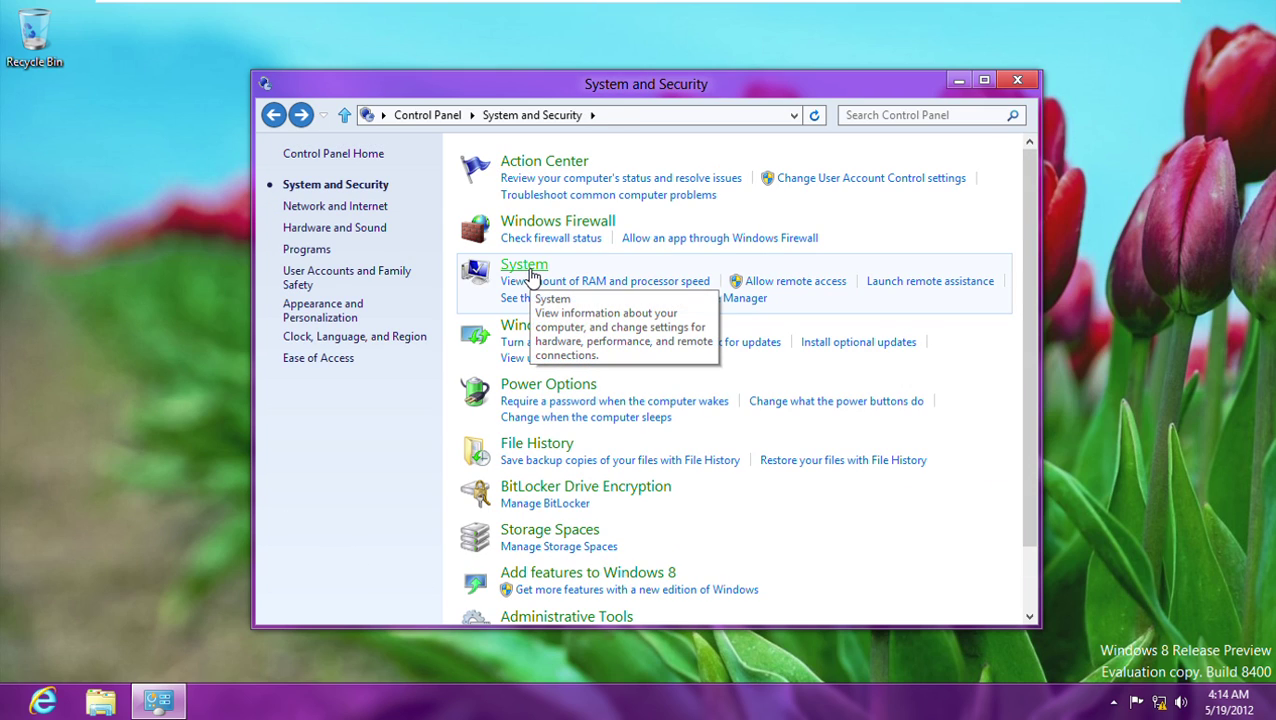
Check the Windows Firewall status for private and guest or public networks, collapse both sections, and go back
{"action": "left_click", "coordinate": [523, 240]}
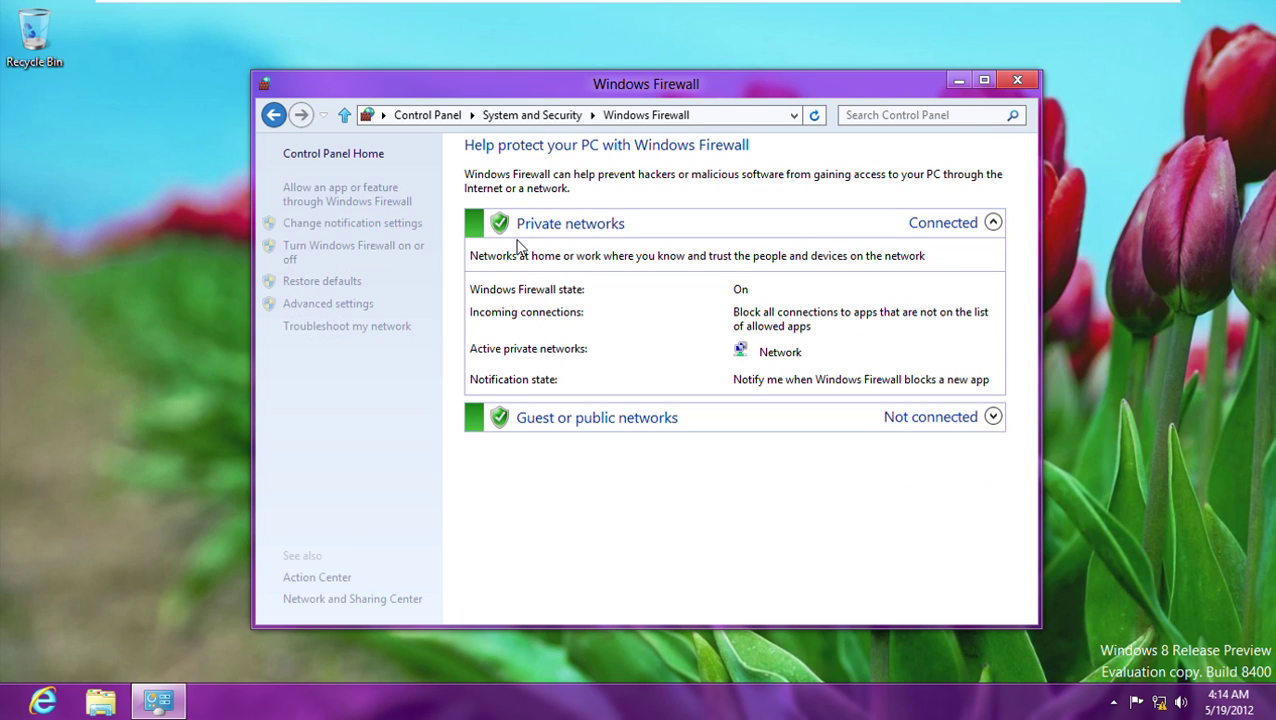
{"action": "left_click", "coordinate": [992, 418]}
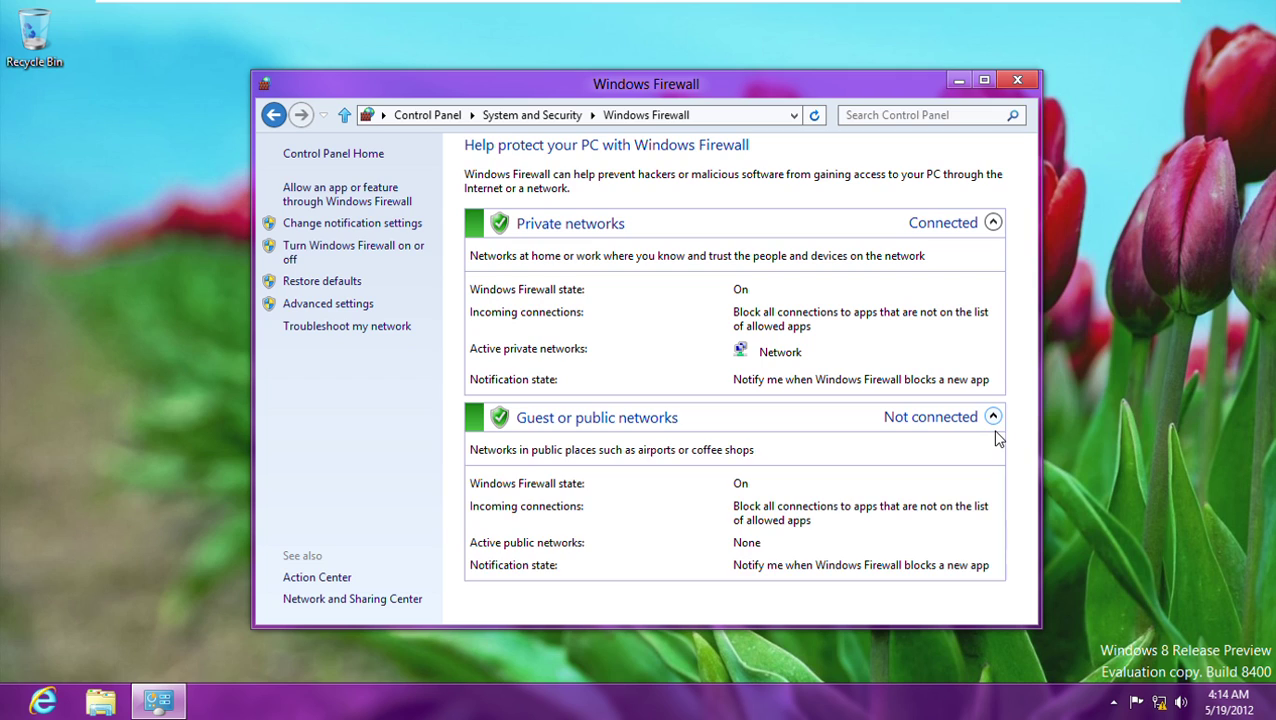
{"action": "left_click", "coordinate": [993, 427]}
{"action": "left_click", "coordinate": [992, 226]}
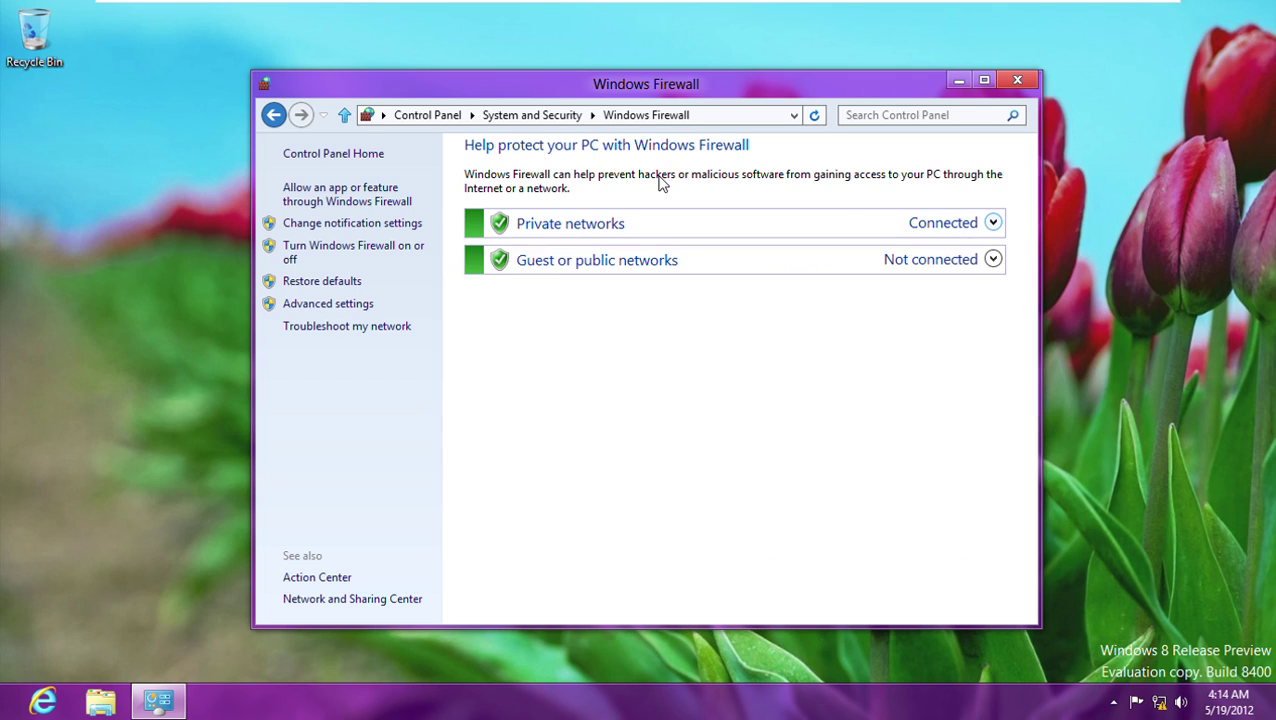
{"action": "left_click", "coordinate": [283, 116]}
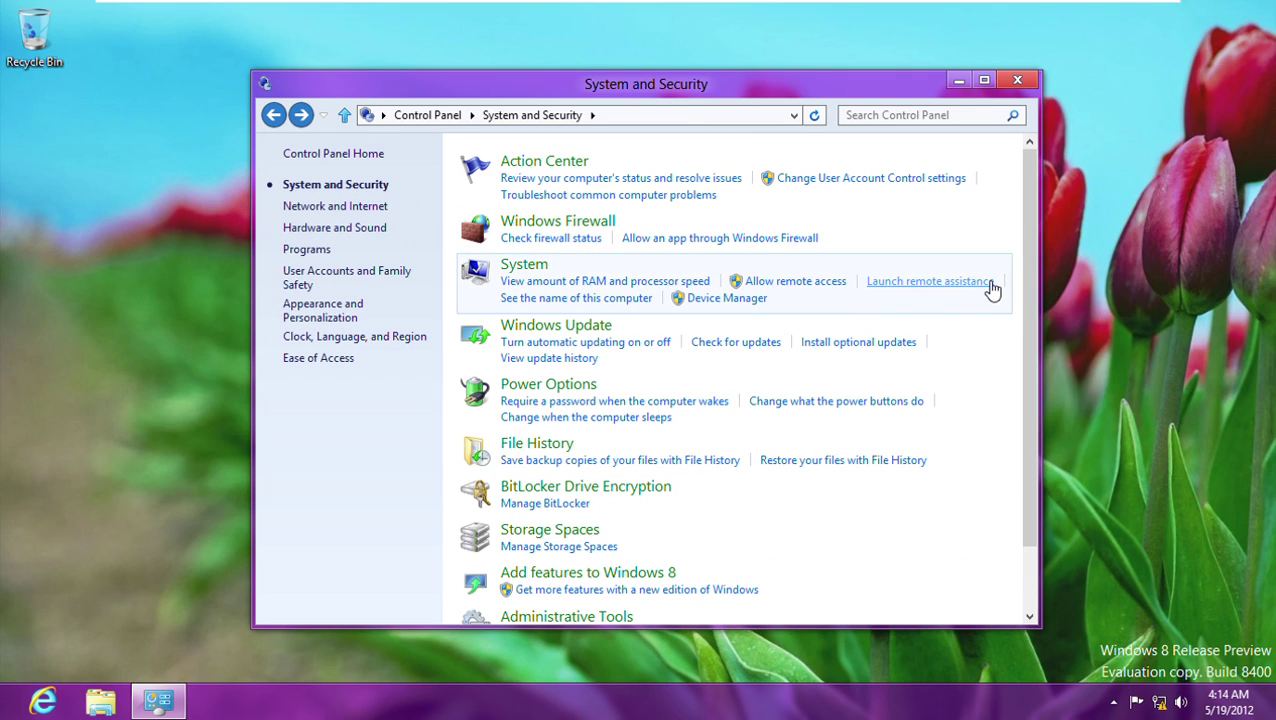
Launch Add features to Windows 8 with administrator approval, view its starting options, and cancel the wizard
{"action": "scroll", "coordinate": [1037, 275], "scroll_direction": "down", "scroll_amount": 2}
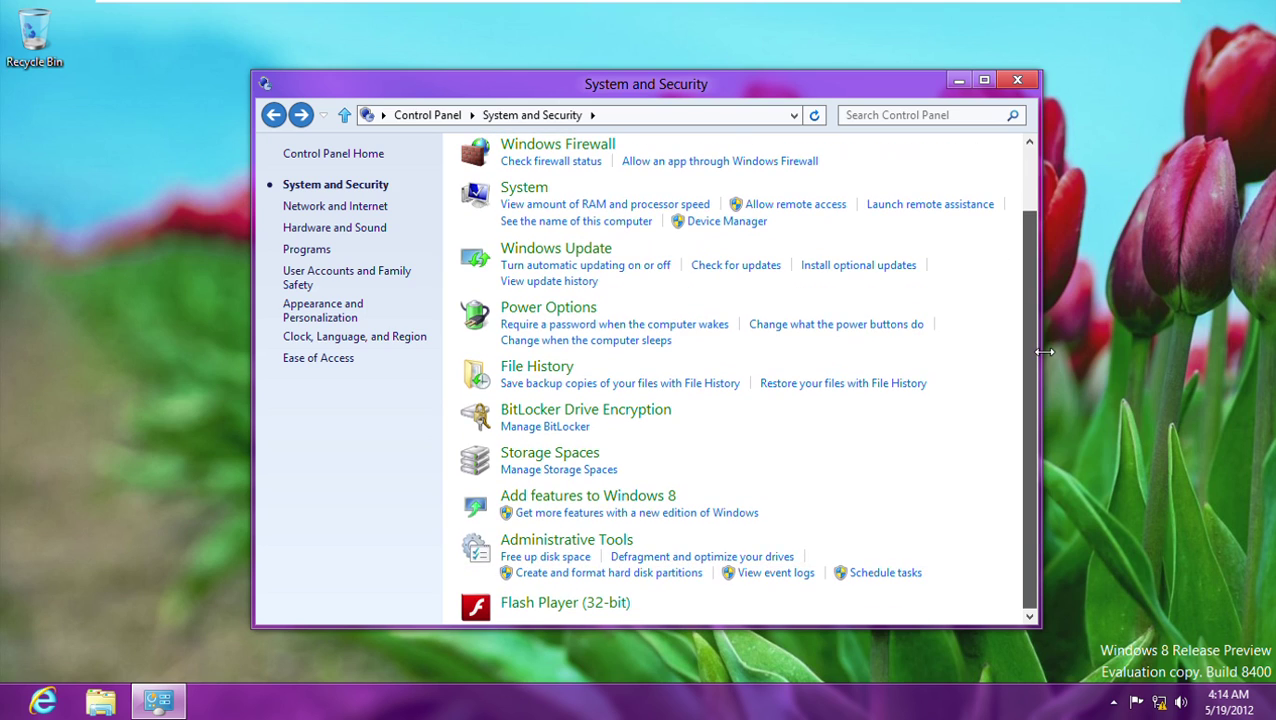
{"action": "left_click", "coordinate": [631, 505]}
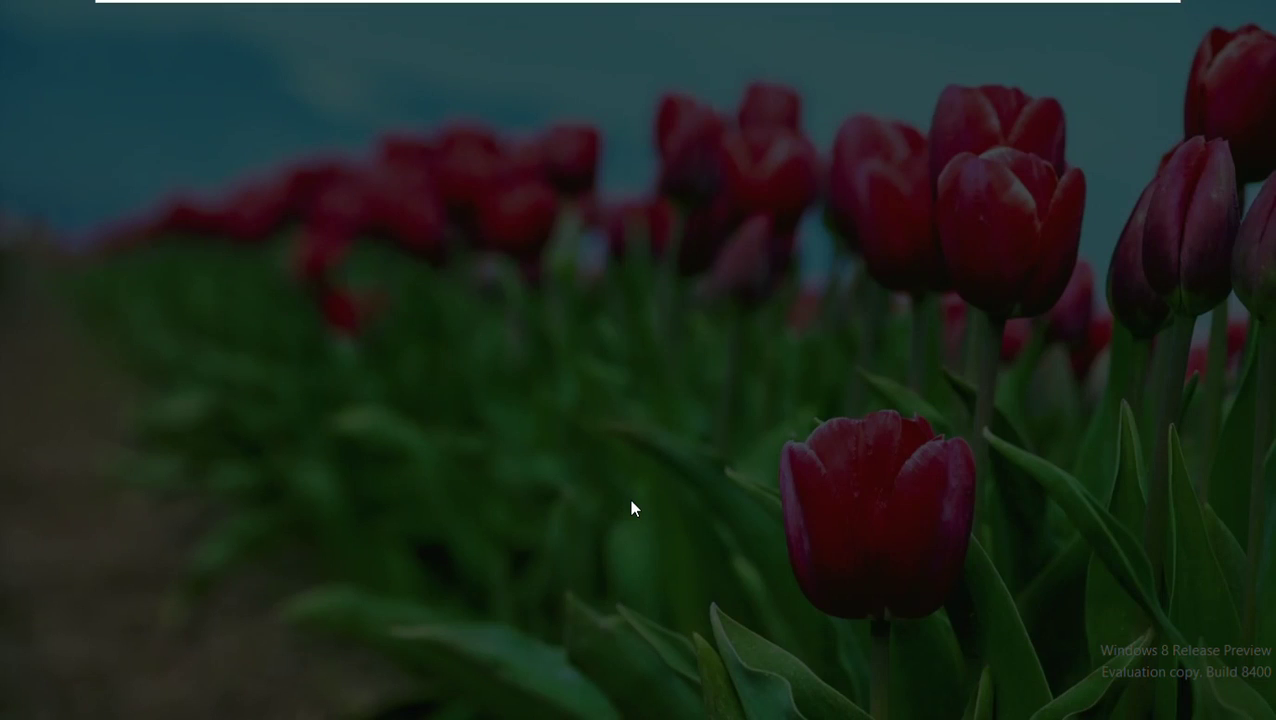
{"action": "key", "text": "alt+y"}
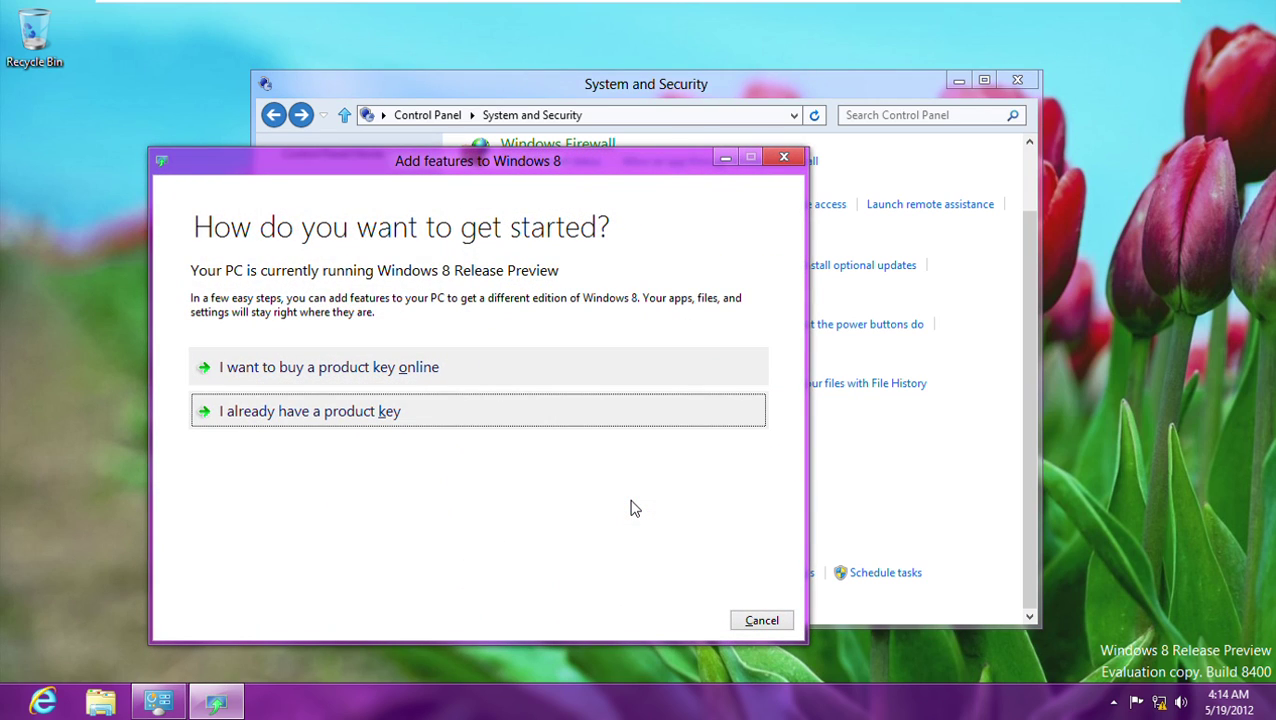
{"action": "key", "text": "Escape"}
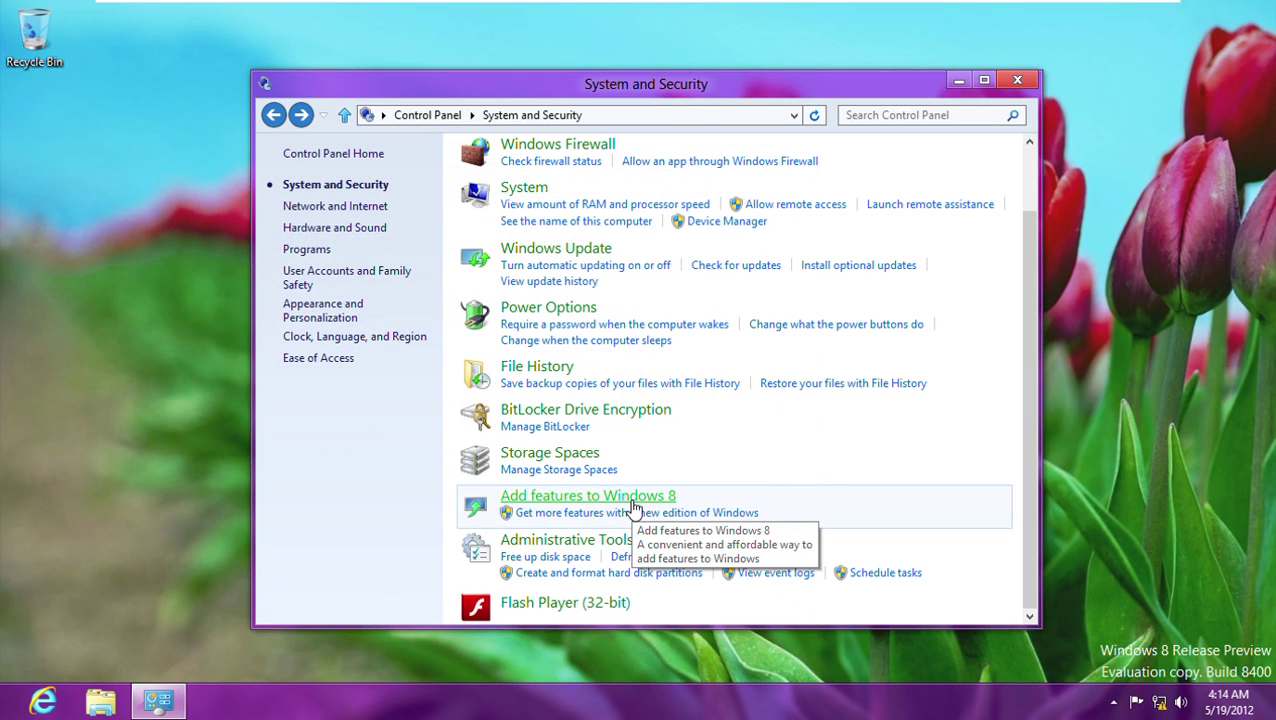
Open Storage Spaces, try to create a new storage pool with administrator approval, and cancel
{"action": "left_click", "coordinate": [572, 453]}
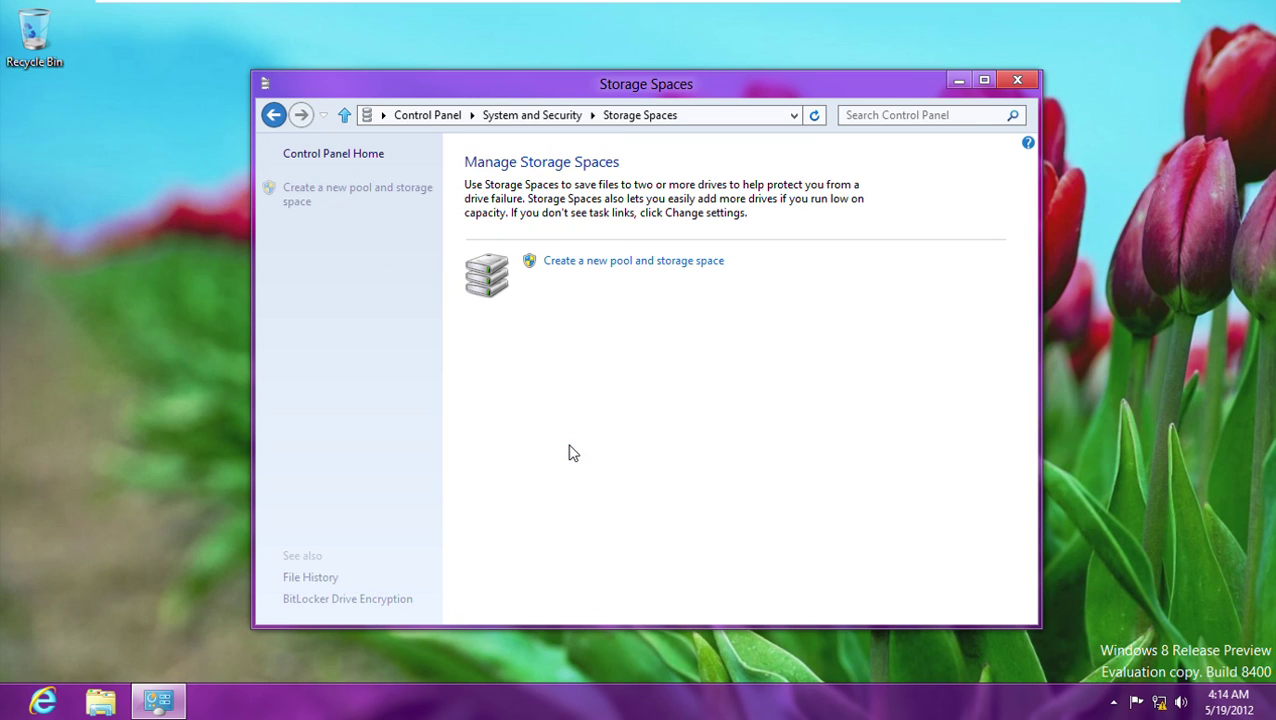
{"action": "left_click", "coordinate": [664, 270]}
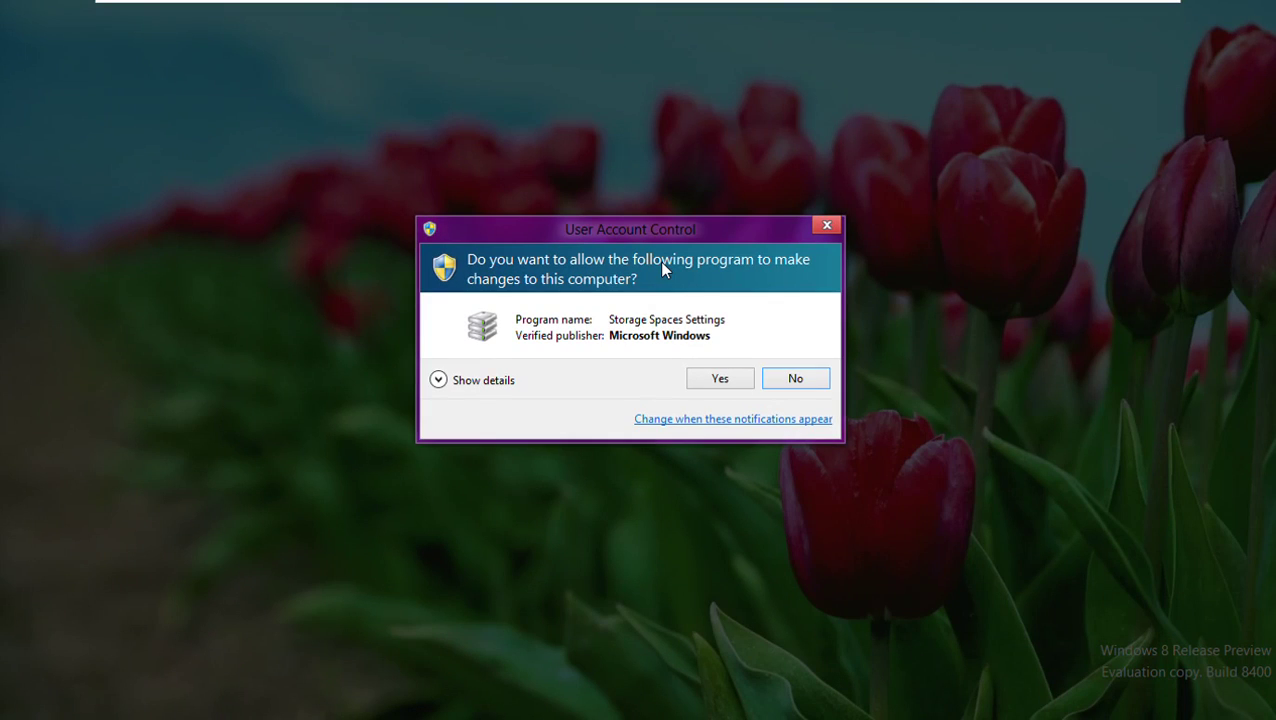
{"action": "key", "text": "alt+y"}
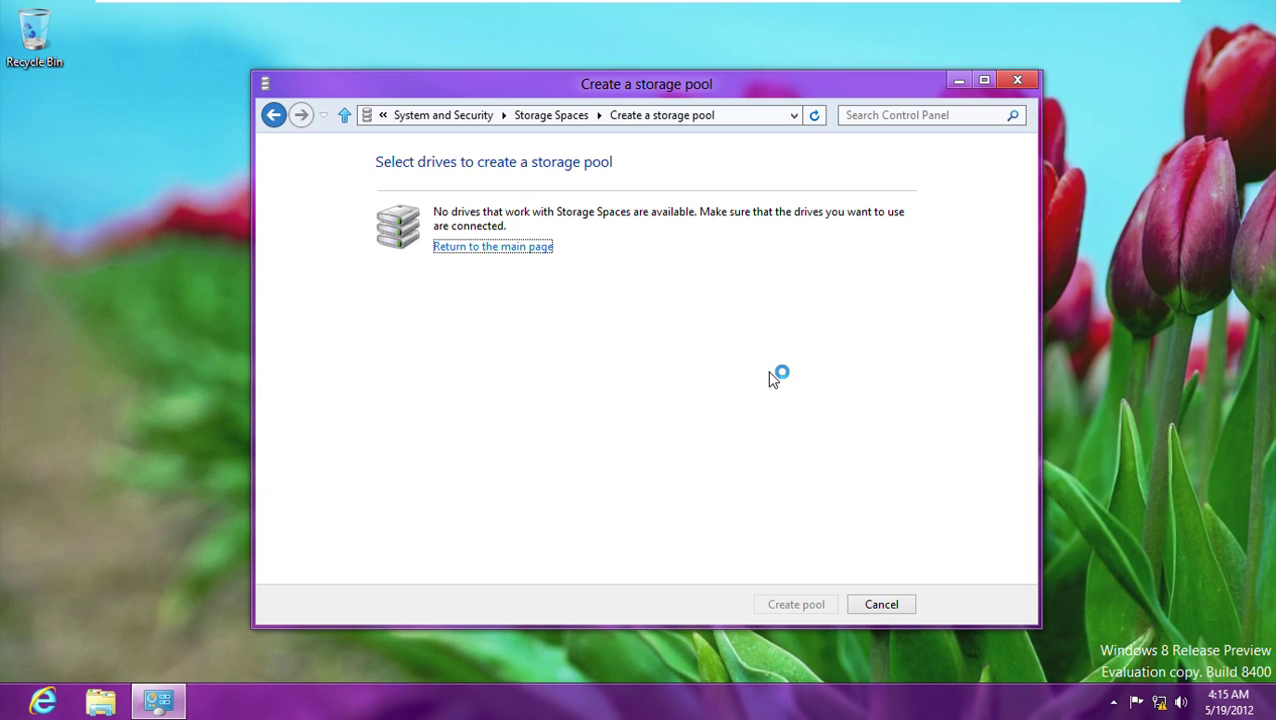
{"action": "left_click", "coordinate": [882, 604]}
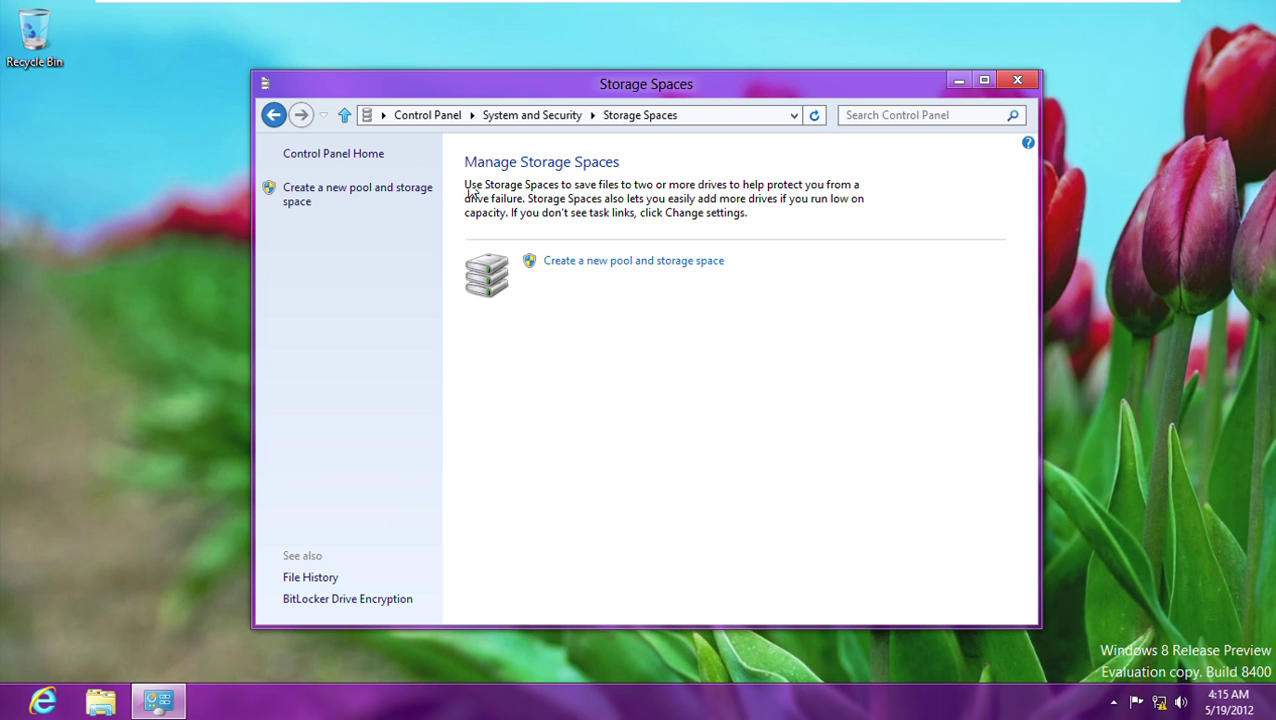
Return to the Control Panel home, review the computer's status in Action Center, and navigate back
{"action": "left_click", "coordinate": [433, 116]}
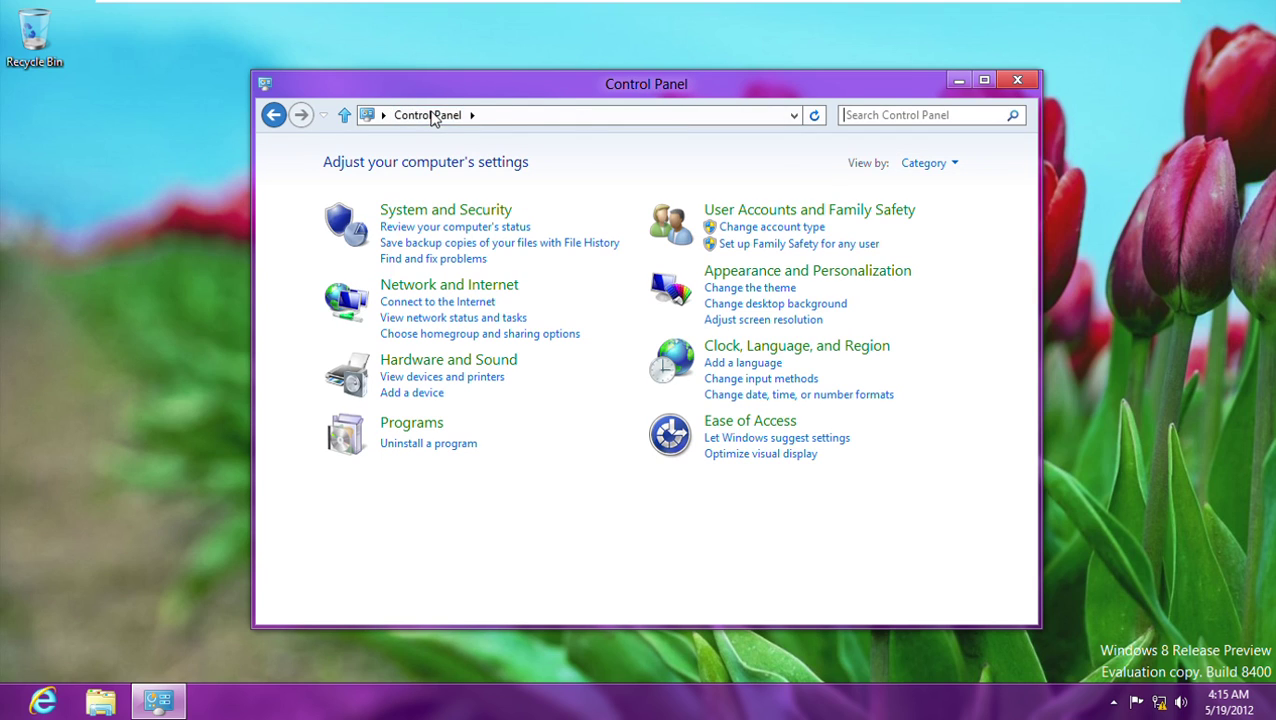
{"action": "left_click", "coordinate": [447, 229]}
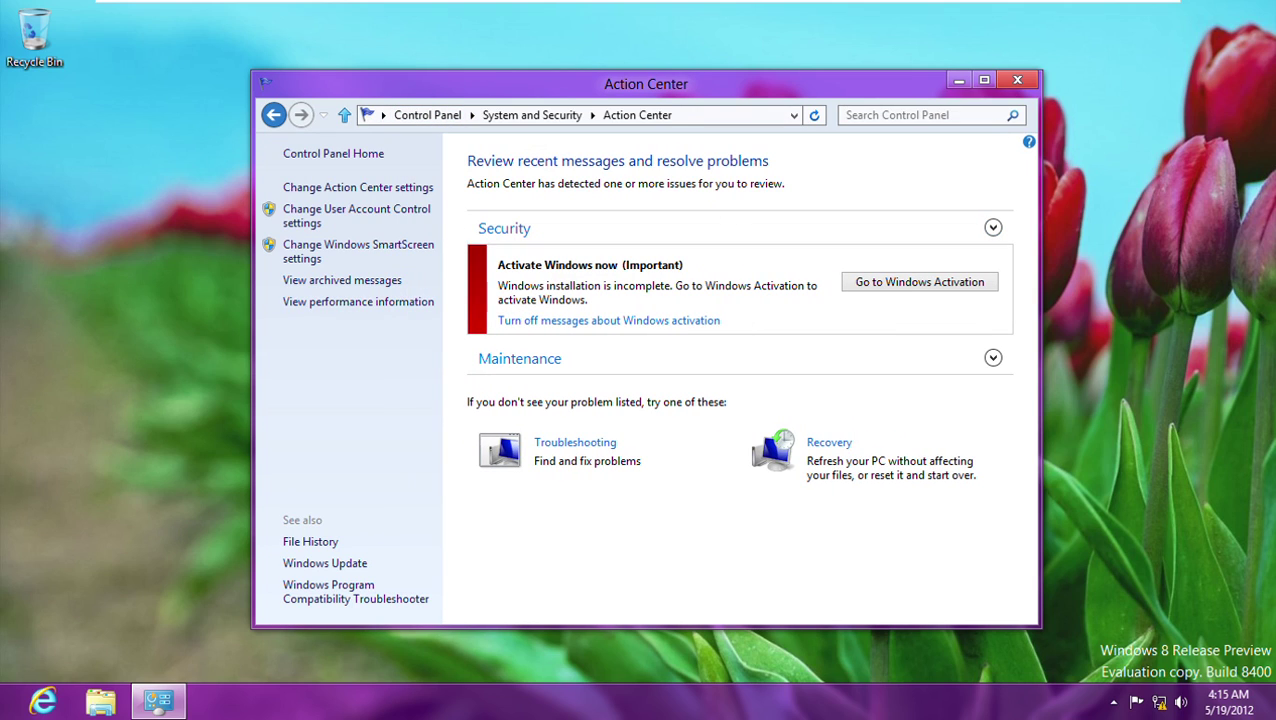
{"action": "left_click", "coordinate": [274, 115]}
{"action": "left_click", "coordinate": [274, 115]}
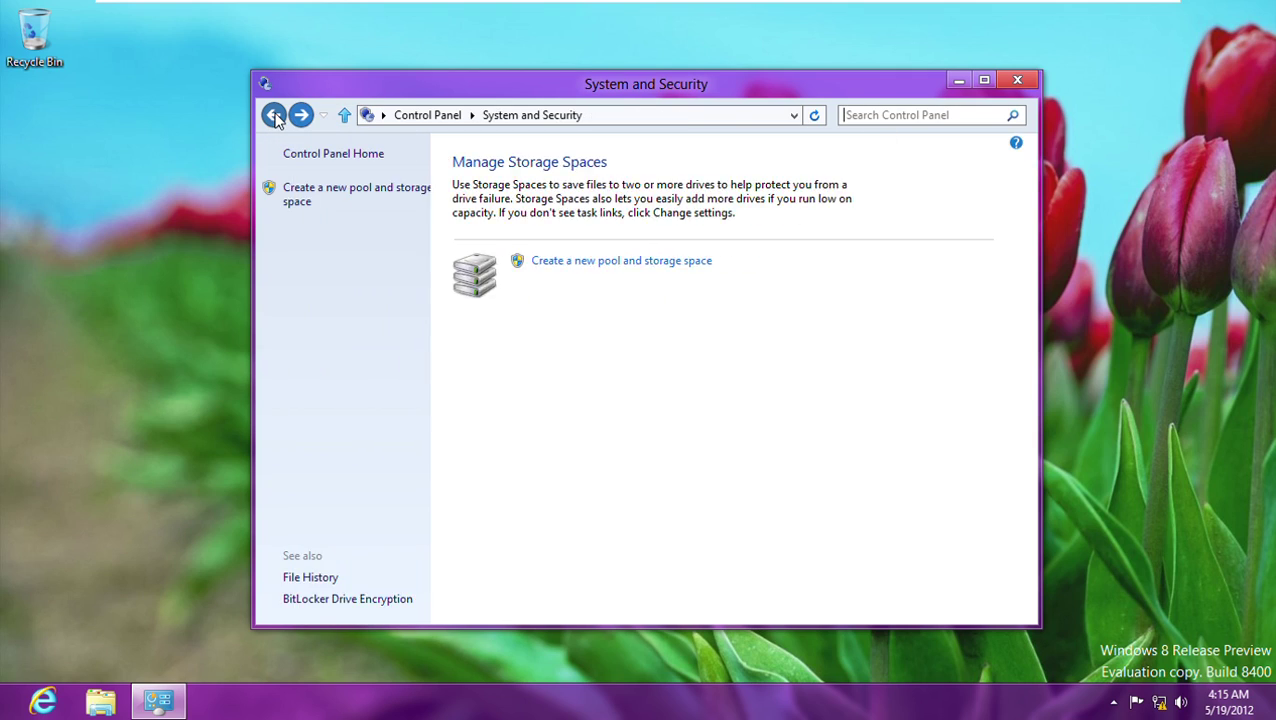
Open Troubleshooting from the Control Panel home, start the Program Compatibility Troubleshooter, cancel it during detection, and close the window
{"action": "left_click", "coordinate": [272, 116]}
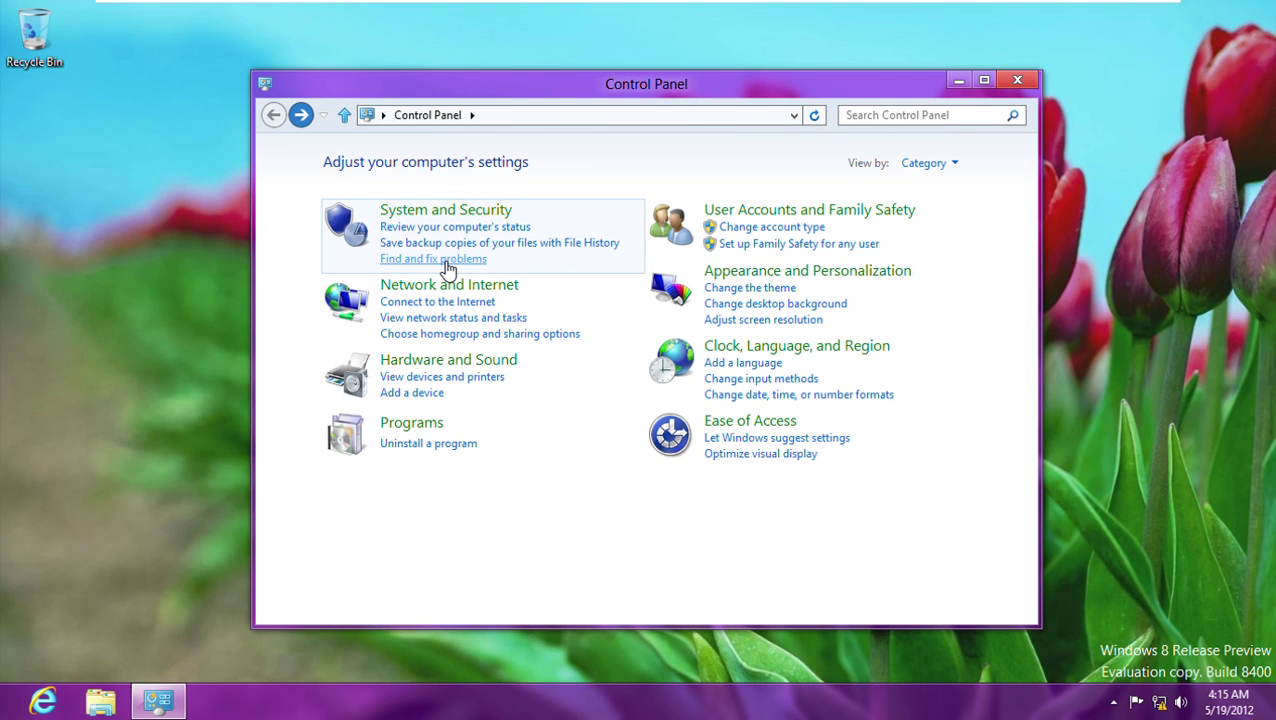
{"action": "left_click", "coordinate": [448, 268]}
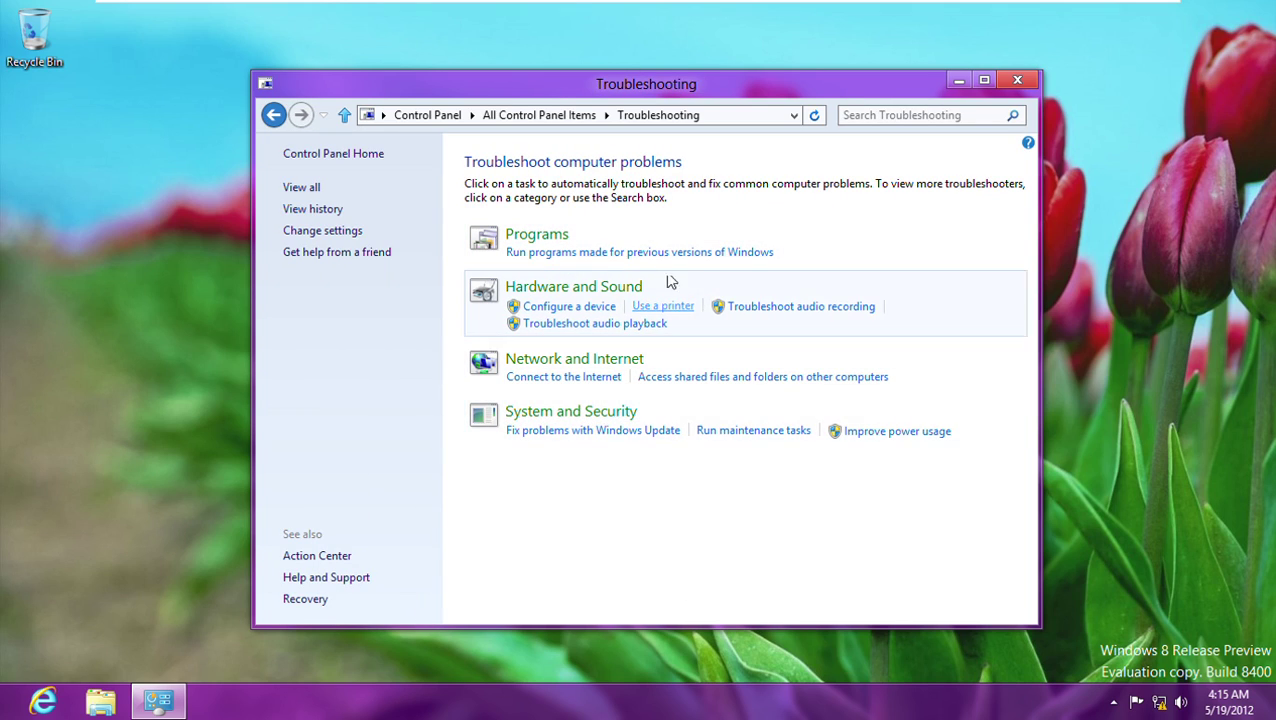
{"action": "left_click", "coordinate": [570, 262]}
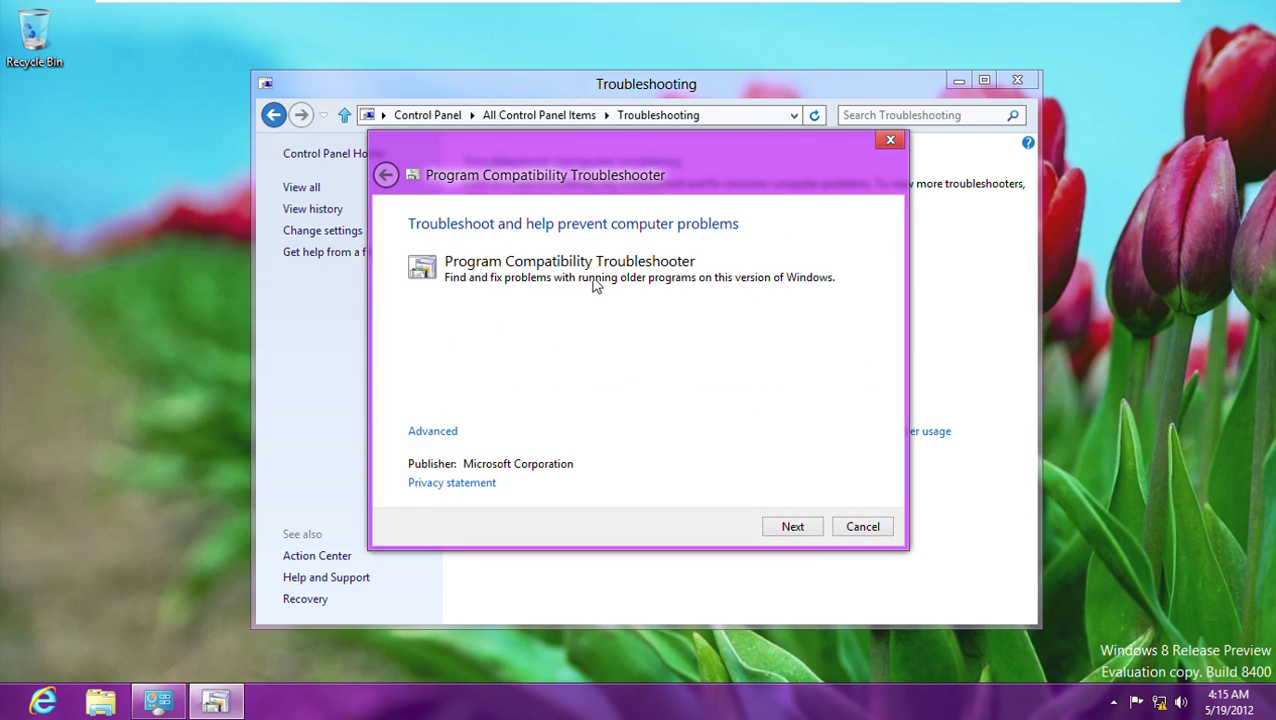
{"action": "left_click", "coordinate": [792, 528]}
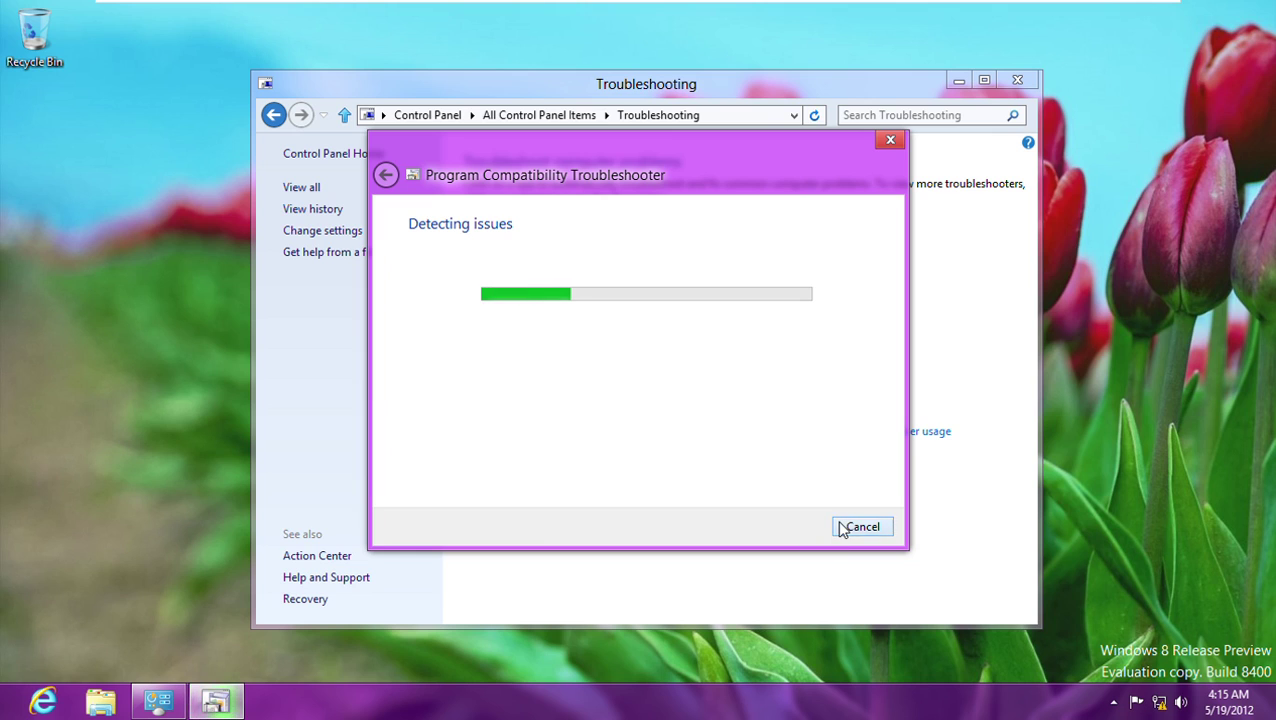
{"action": "left_click", "coordinate": [838, 527]}
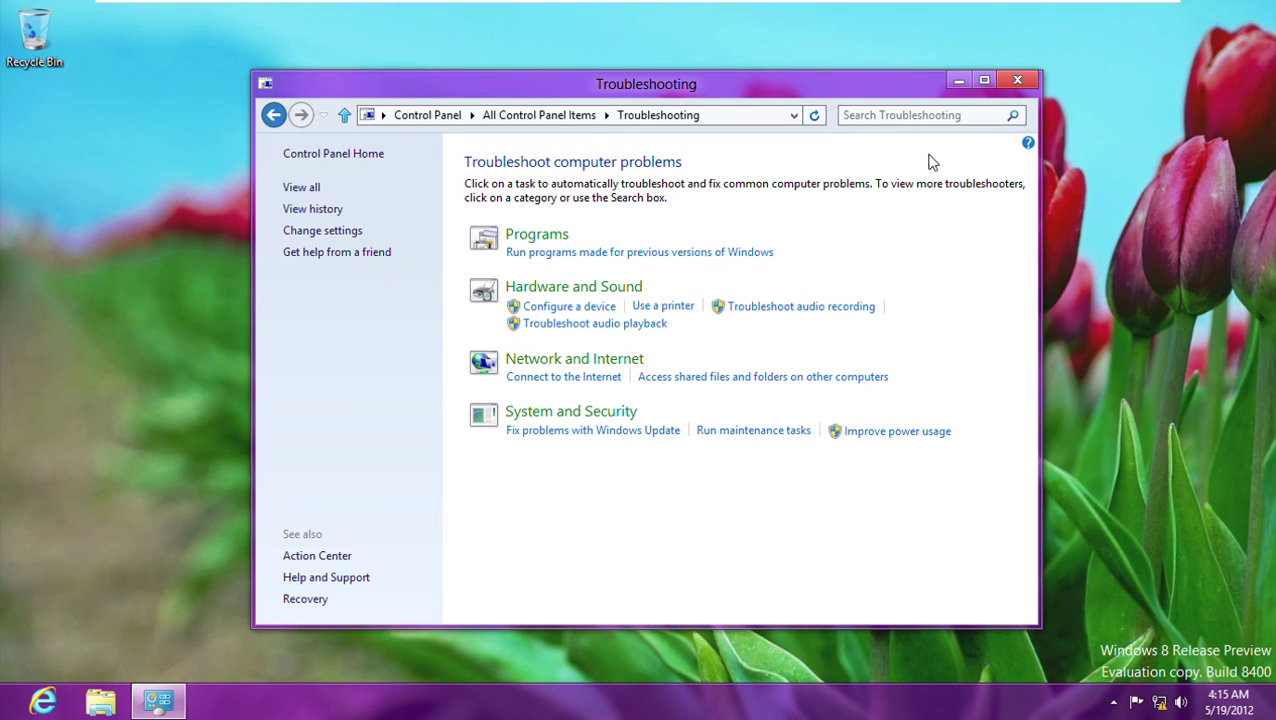
{"action": "left_click", "coordinate": [1018, 84]}
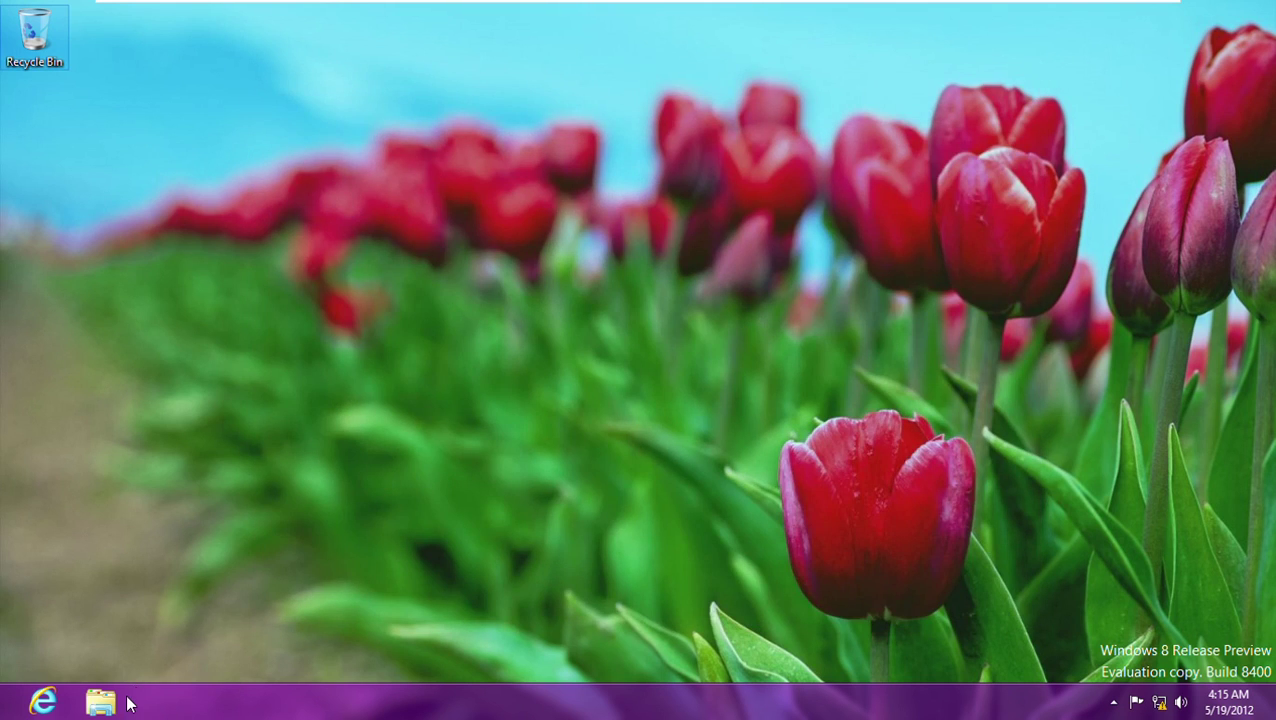
View the computer's system properties from File Explorer, check its performance rating page, and close that window
{"action": "left_click", "coordinate": [118, 703]}
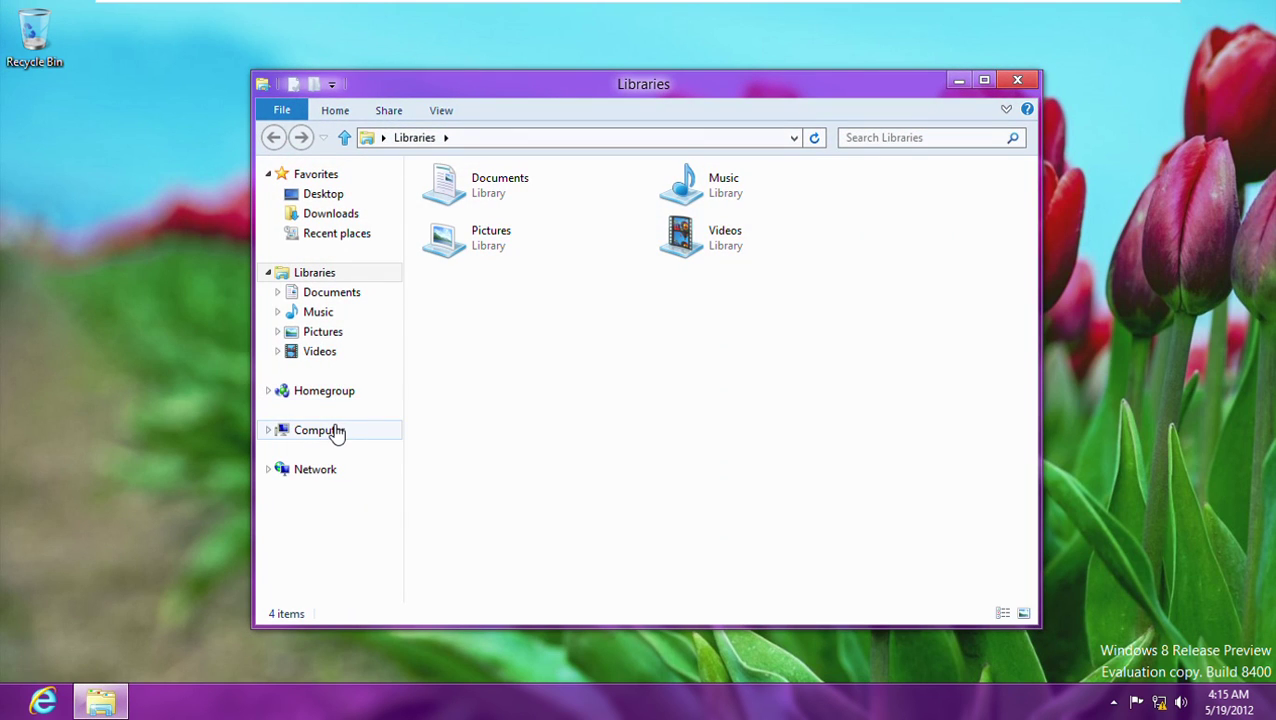
{"action": "right_click", "coordinate": [336, 432]}
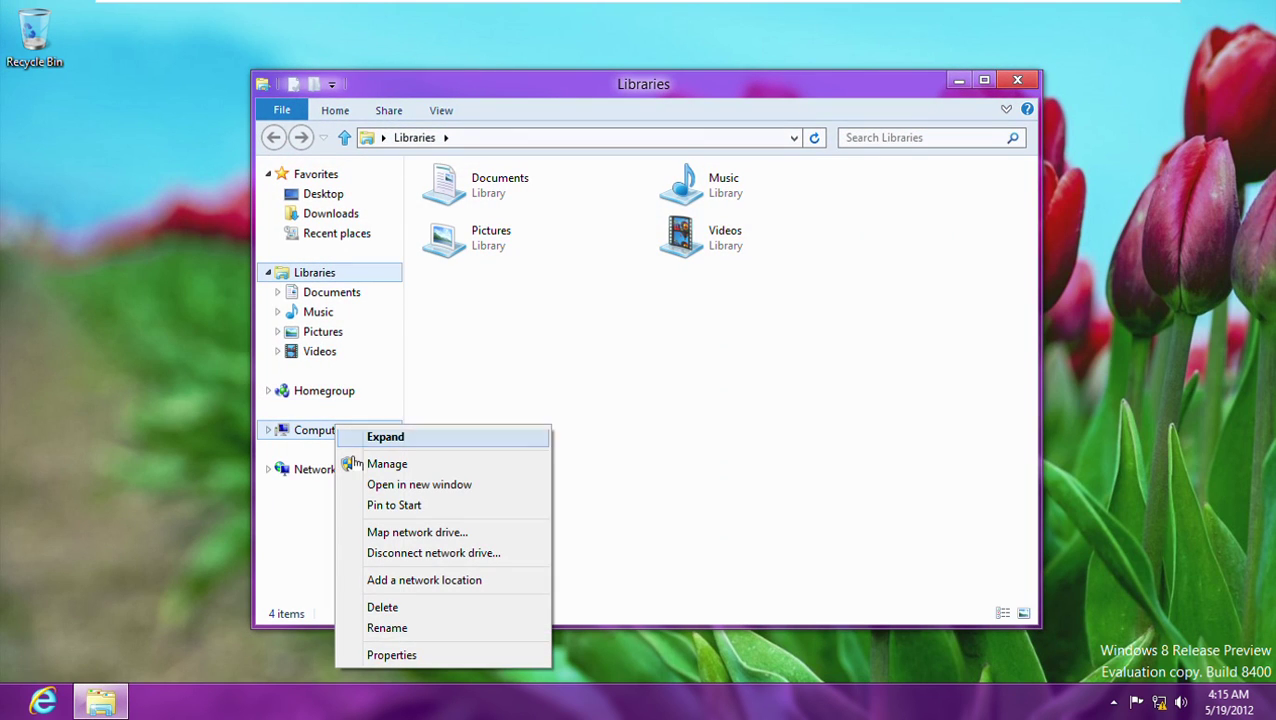
{"action": "left_click", "coordinate": [392, 655]}
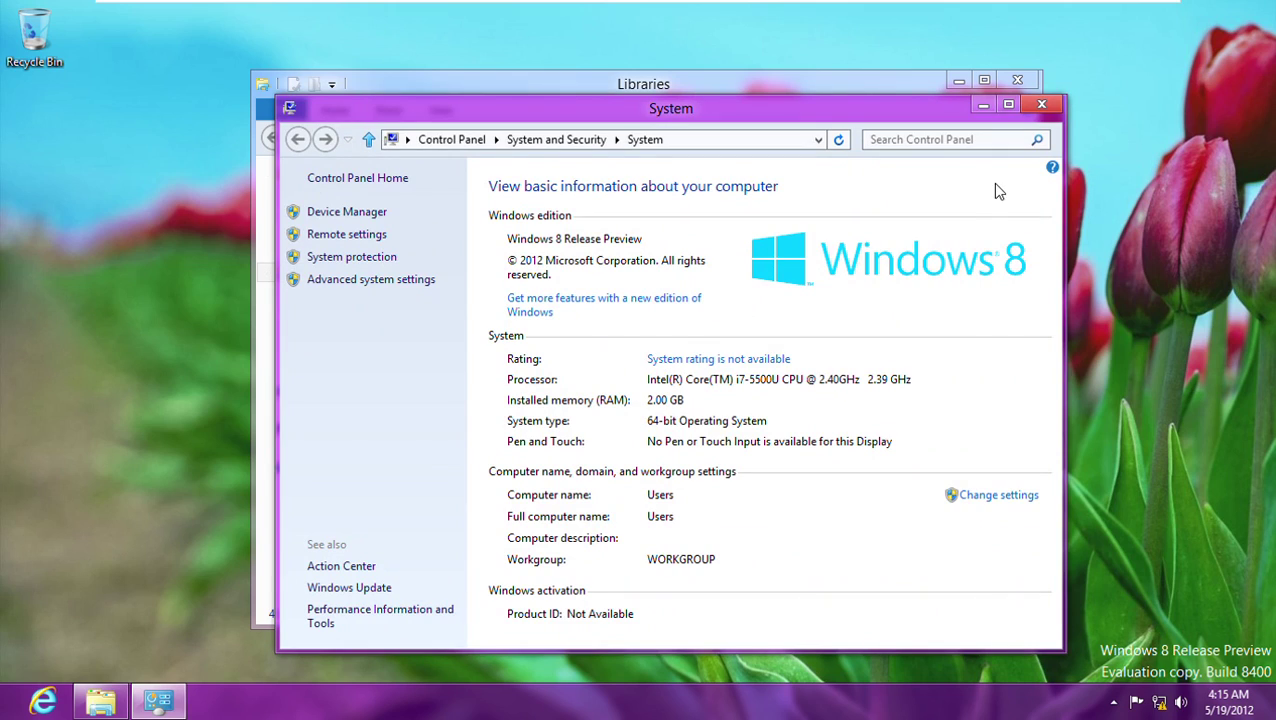
{"action": "left_click", "coordinate": [720, 359]}
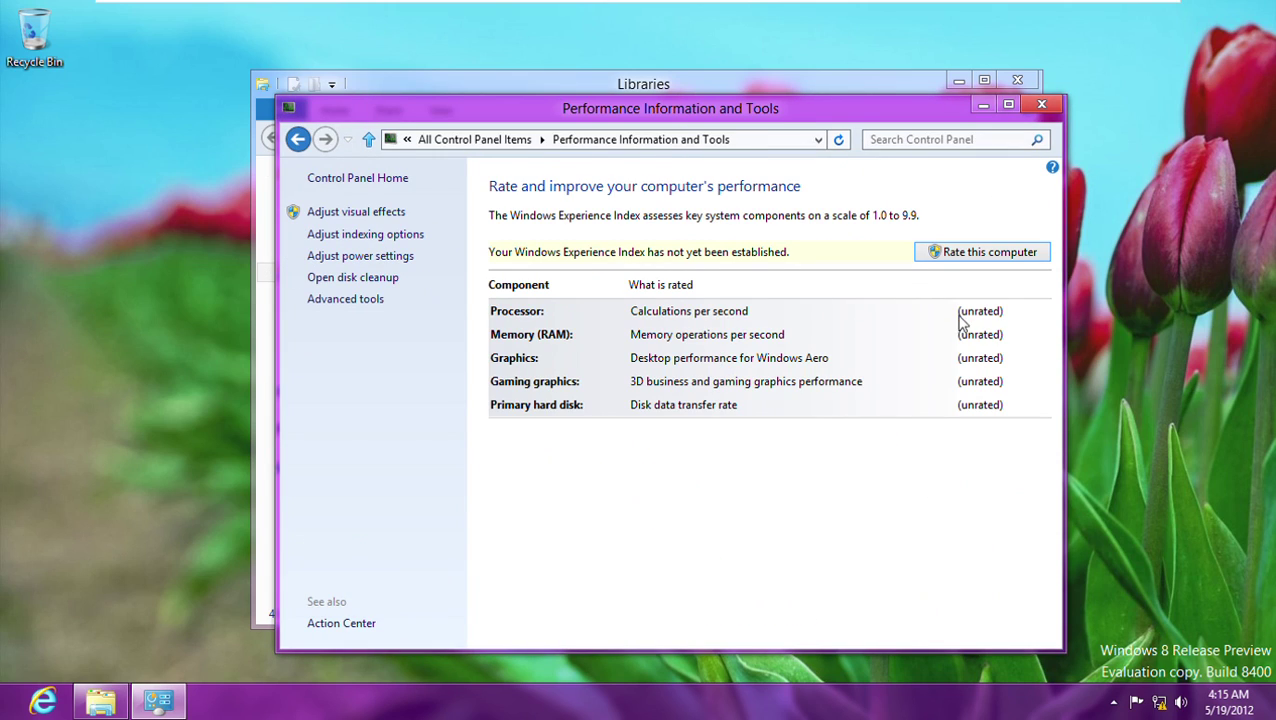
{"action": "key", "text": "alt+F4"}
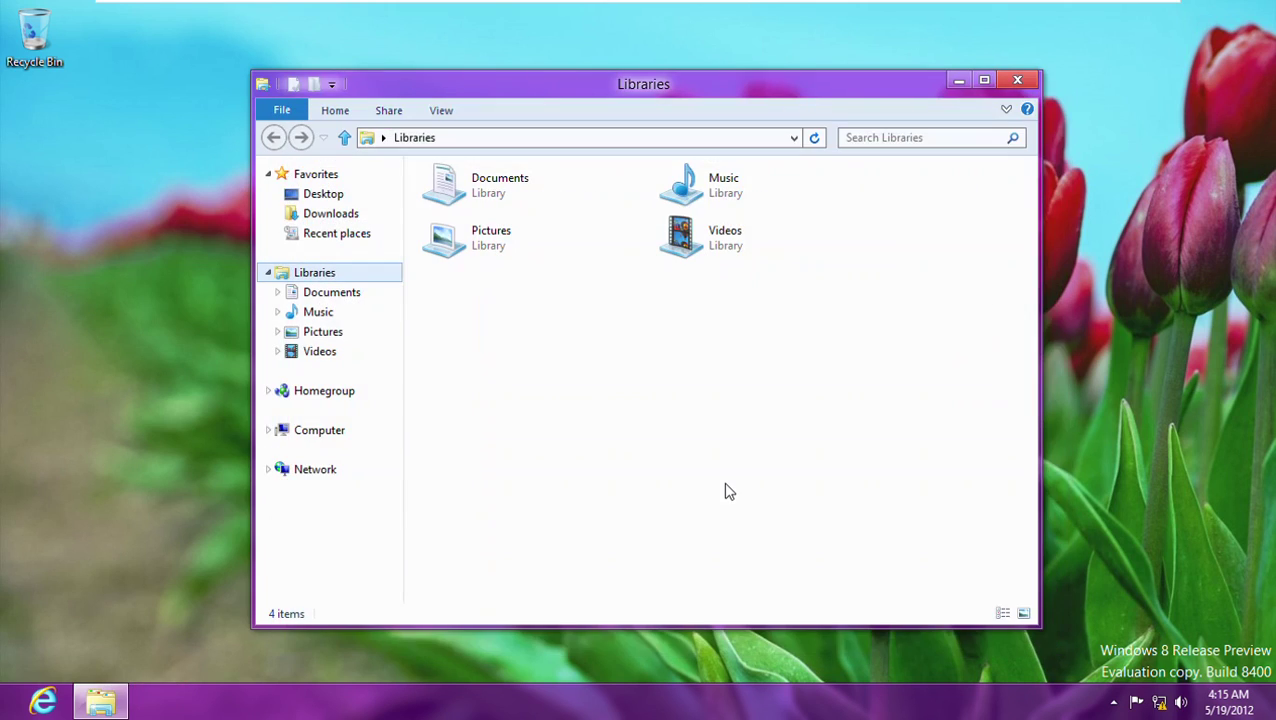
Open the properties of Local Disk (C:) and start Disk Cleanup to scan the drive for removable files
{"action": "left_click", "coordinate": [350, 438]}
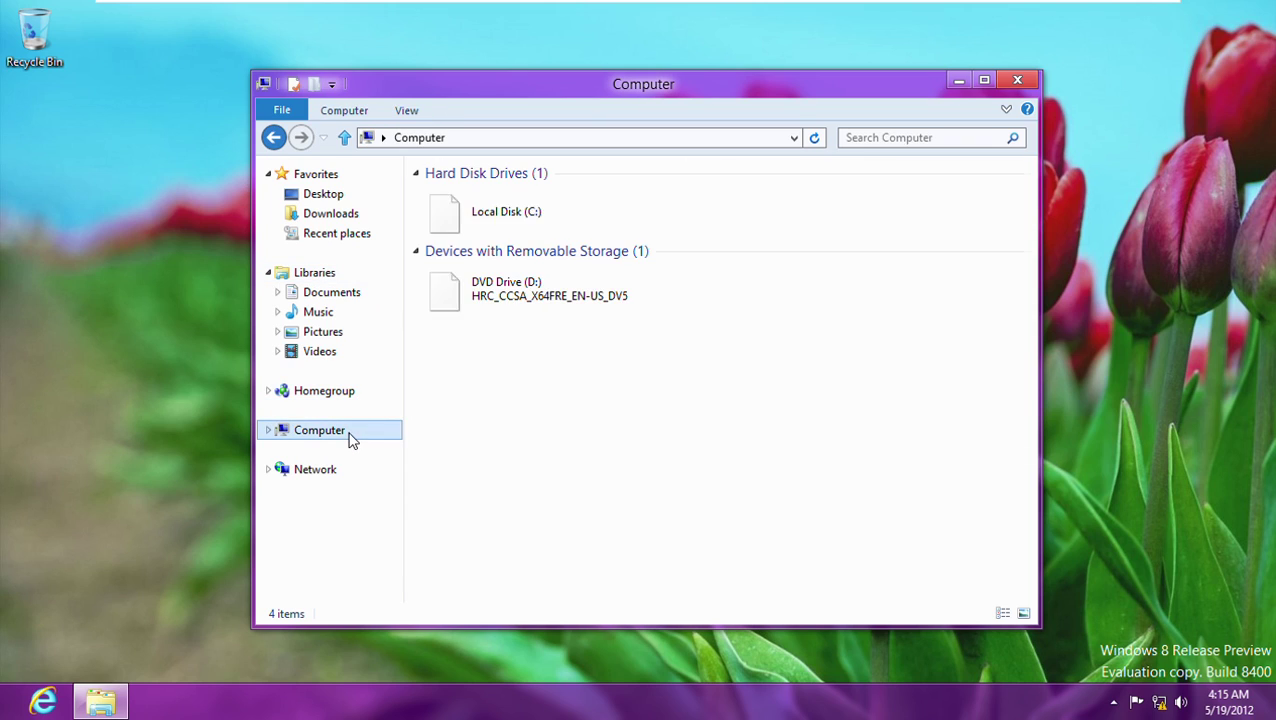
{"action": "right_click", "coordinate": [528, 200]}
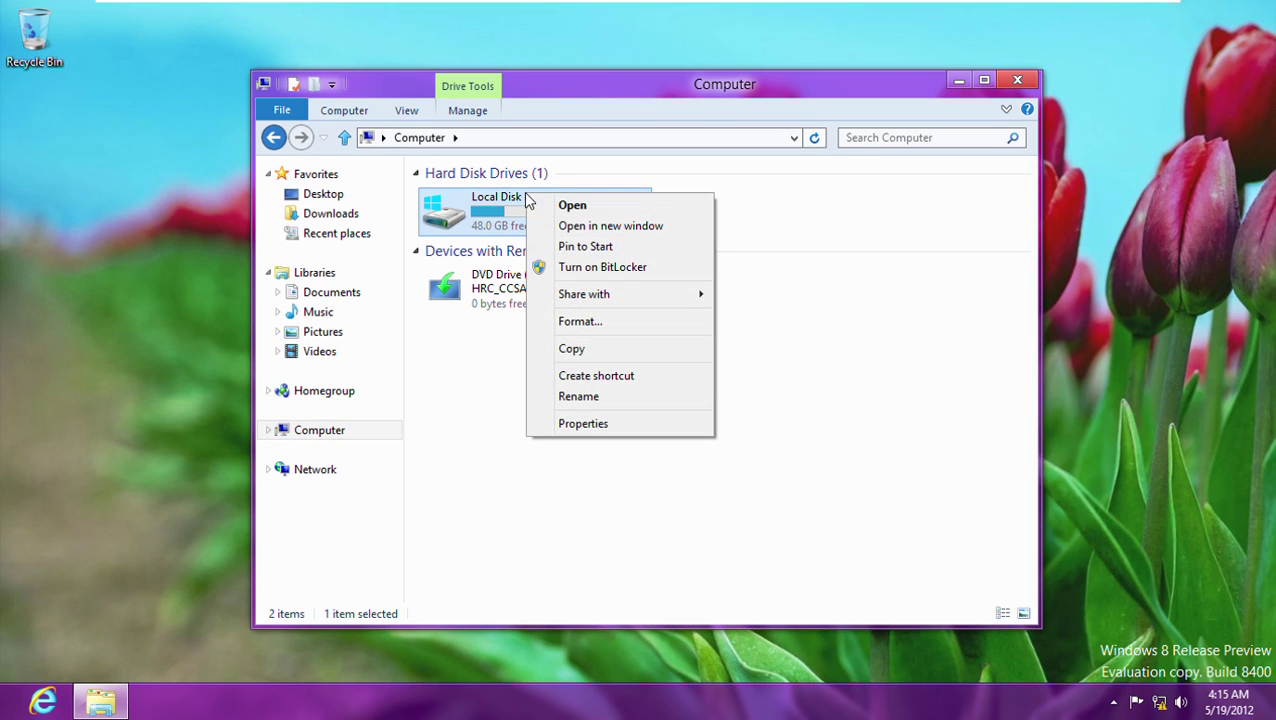
{"action": "left_click", "coordinate": [596, 428]}
{"action": "left_click", "coordinate": [818, 498]}
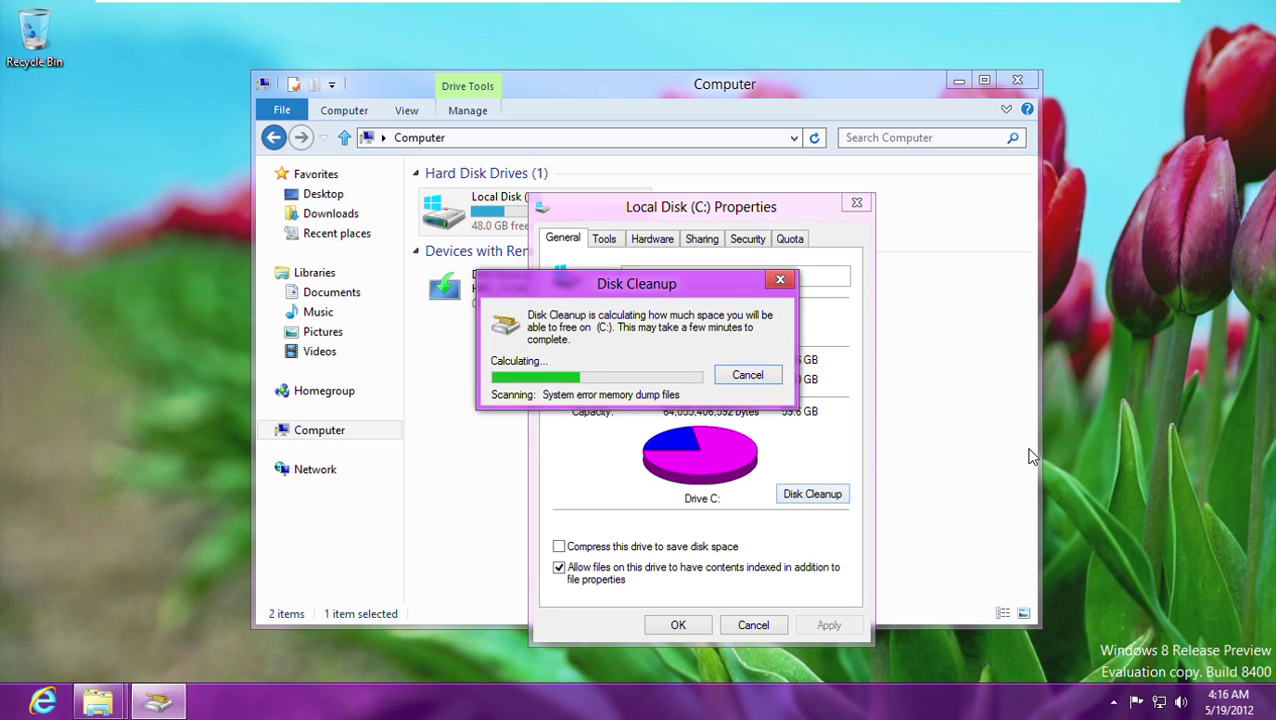
{"action": "key", "text": "super+c"}
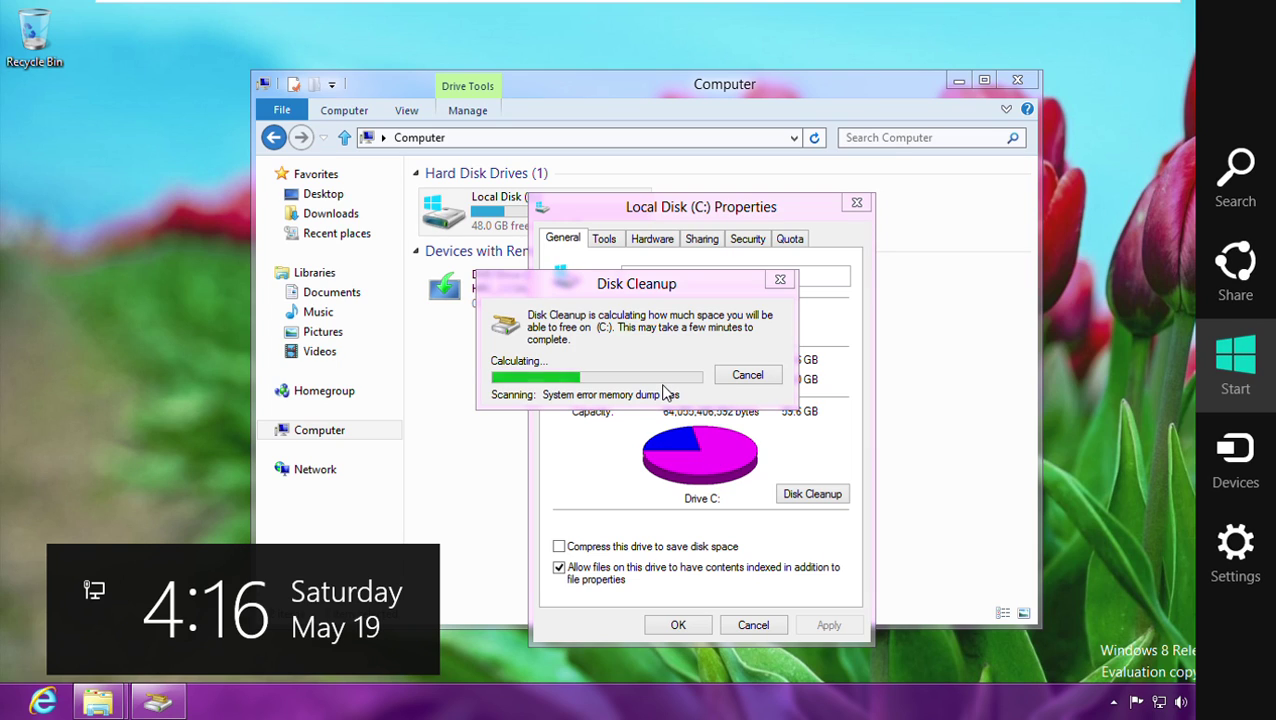
{"action": "key", "text": "Escape"}
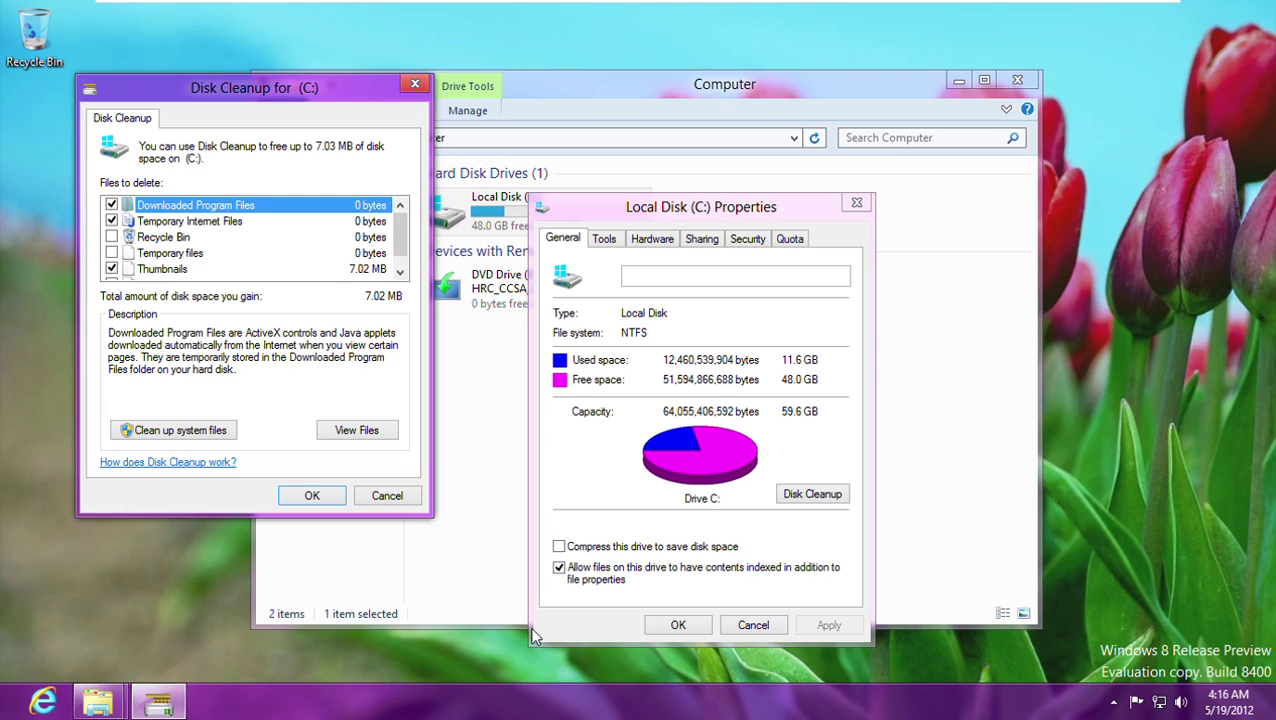
Toggle the Thumbnails and Per user queued Windows Error Reporting entries, and permanently delete the selected cleanup files
{"action": "scroll", "coordinate": [400, 240], "scroll_direction": "down", "scroll_amount": 1}
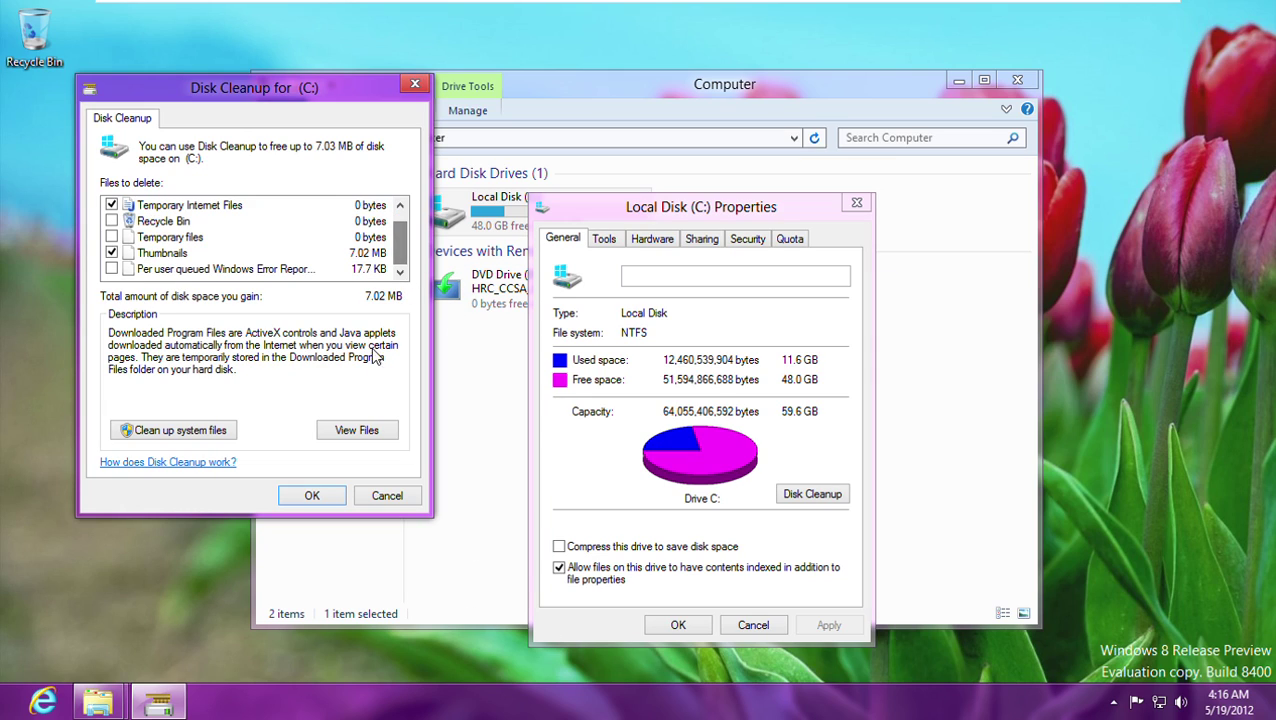
{"action": "left_click", "coordinate": [310, 496]}
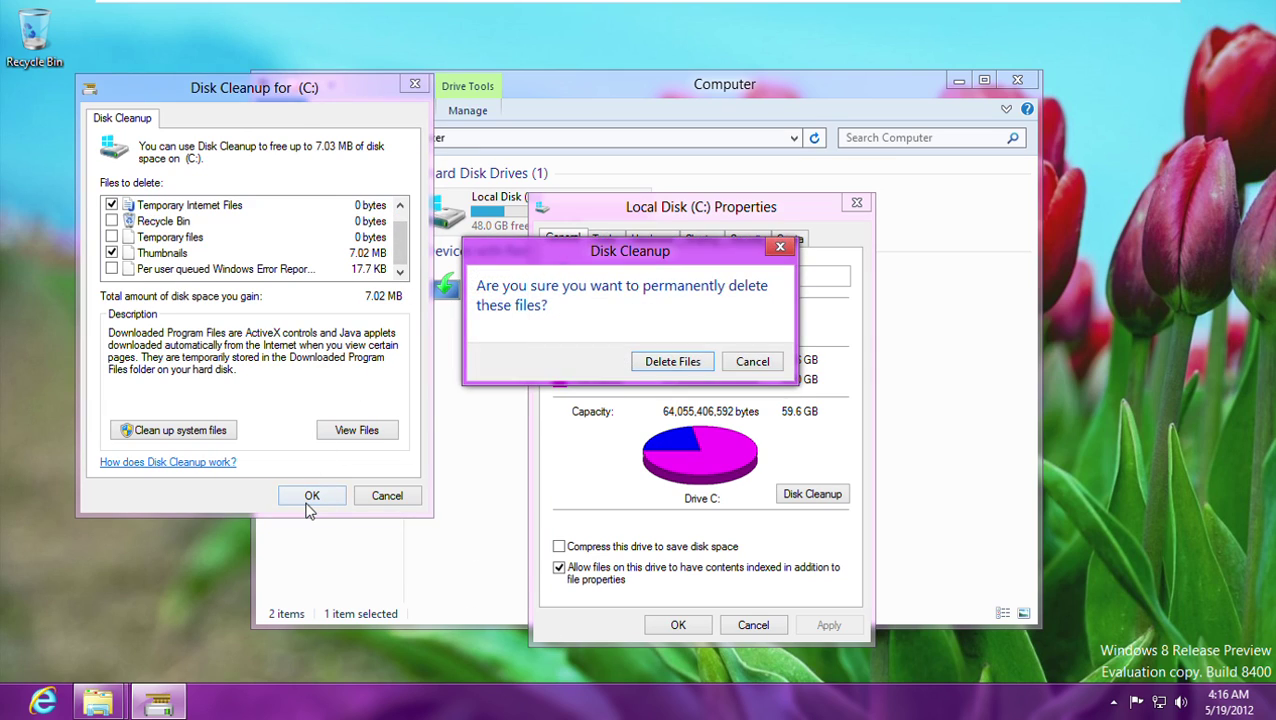
{"action": "left_click", "coordinate": [752, 362]}
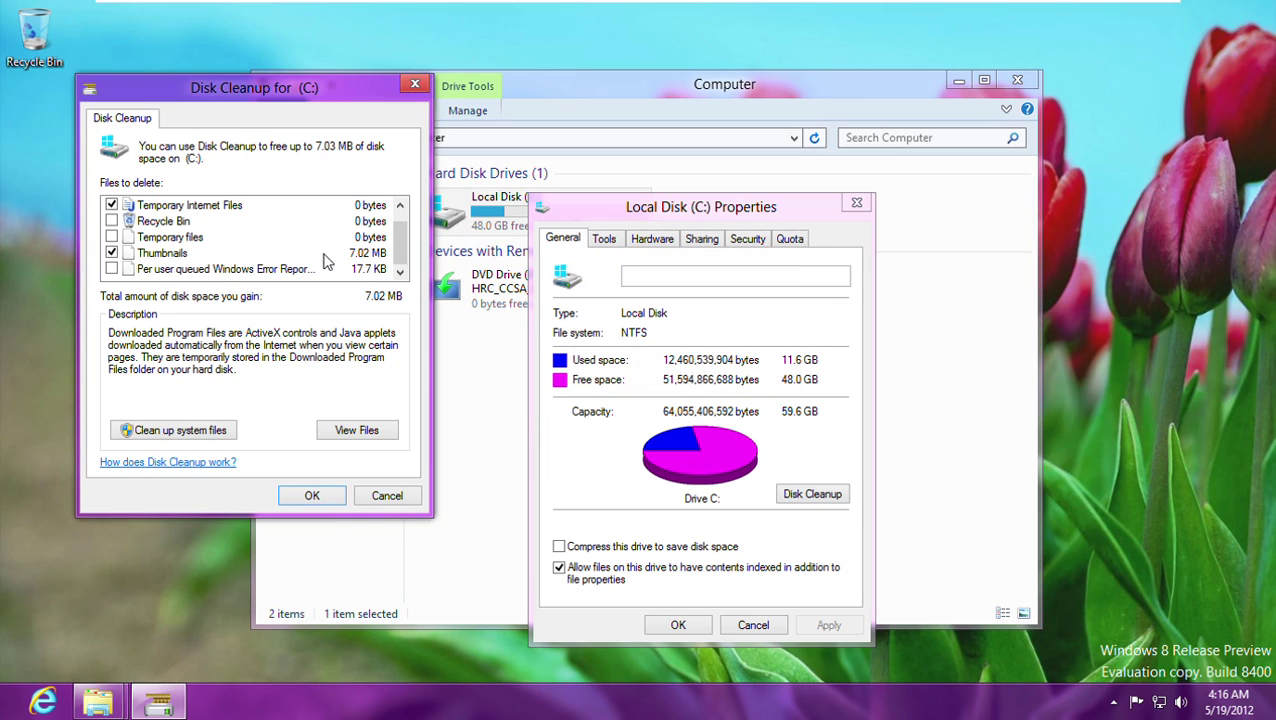
{"action": "left_click", "coordinate": [112, 253]}
{"action": "left_click", "coordinate": [112, 269]}
{"action": "left_click", "coordinate": [318, 492]}
{"action": "key", "text": "Return"}
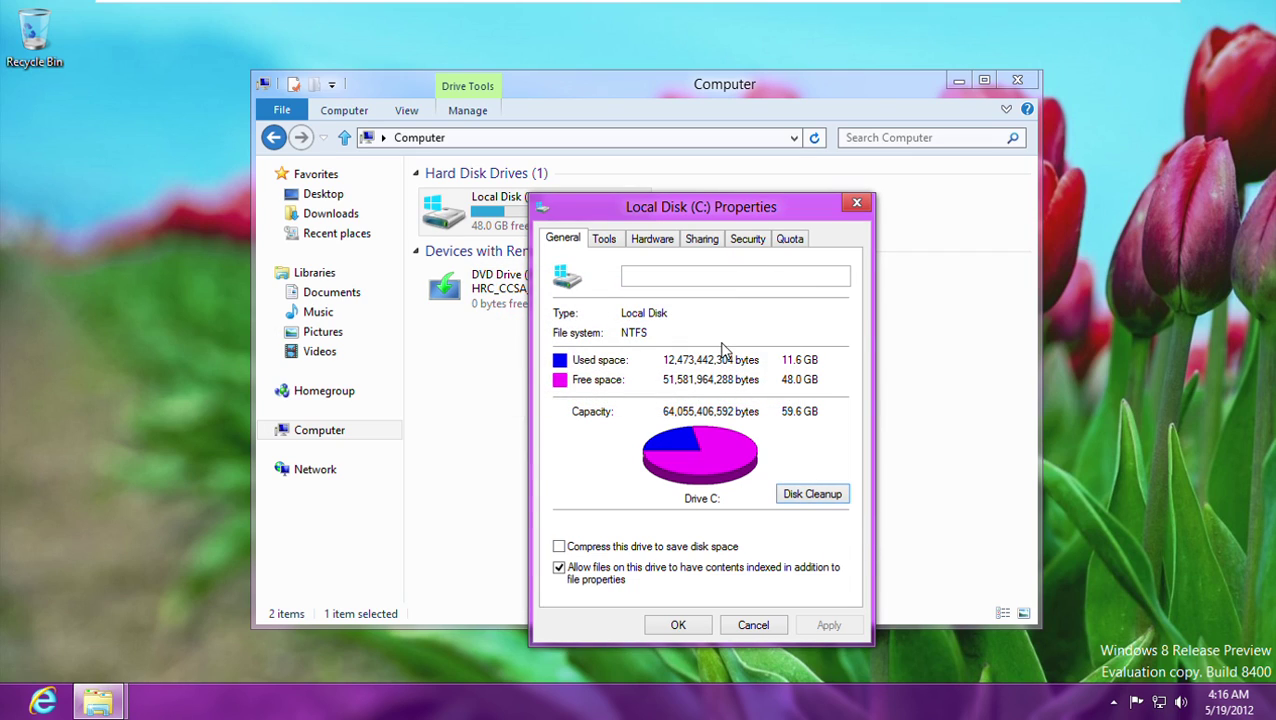
Scan Local Disk (C:) for file system errors with the error-checking tool and close the result
{"action": "left_click", "coordinate": [634, 242]}
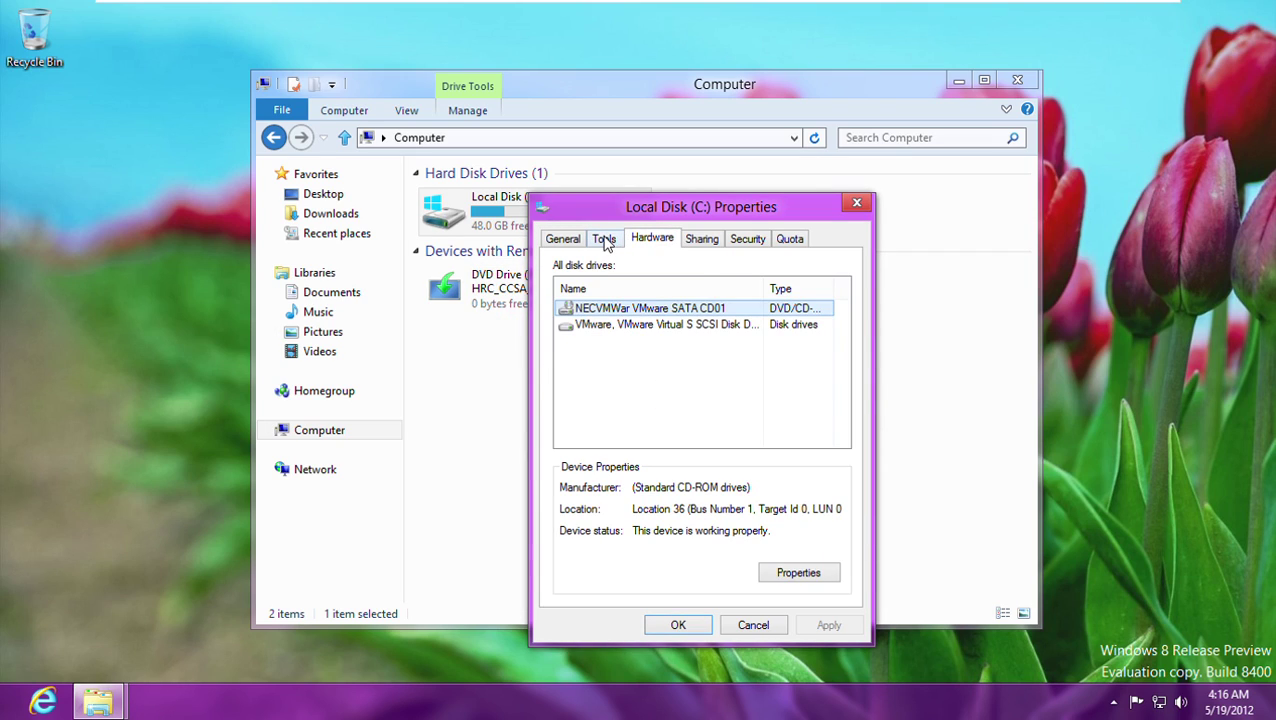
{"action": "left_click", "coordinate": [606, 242]}
{"action": "left_click", "coordinate": [786, 323]}
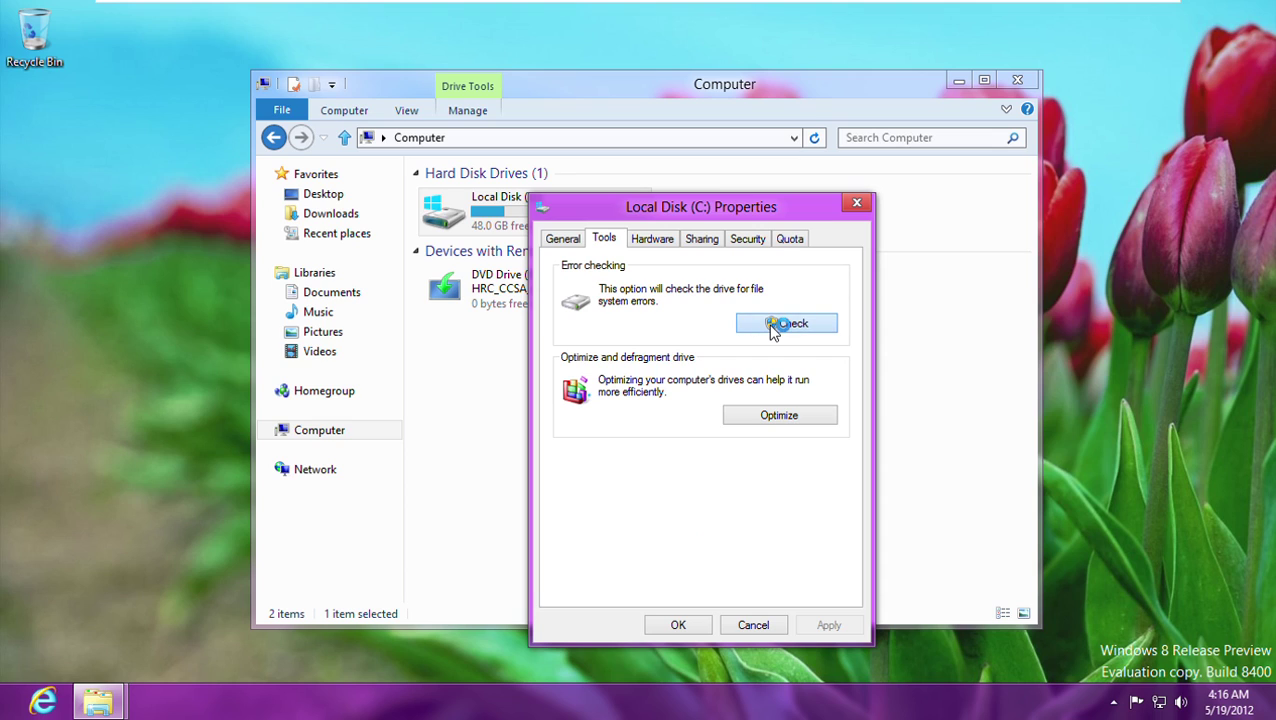
{"action": "left_click", "coordinate": [770, 332]}
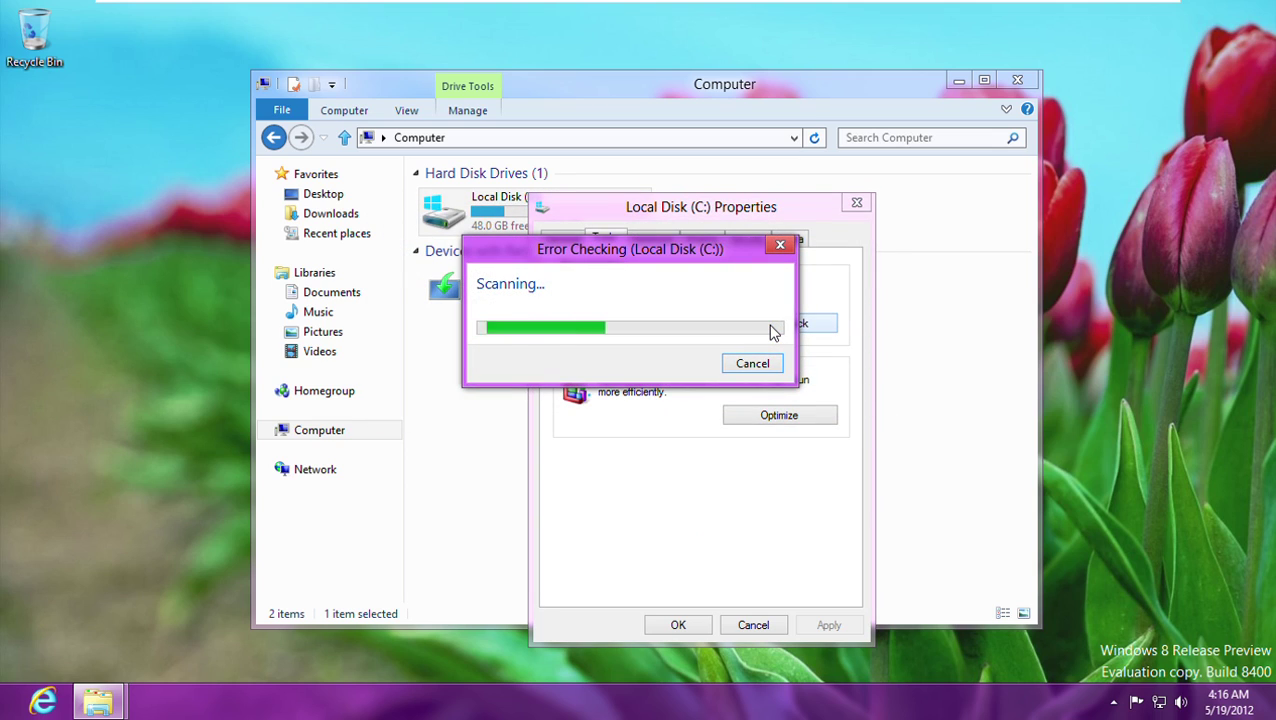
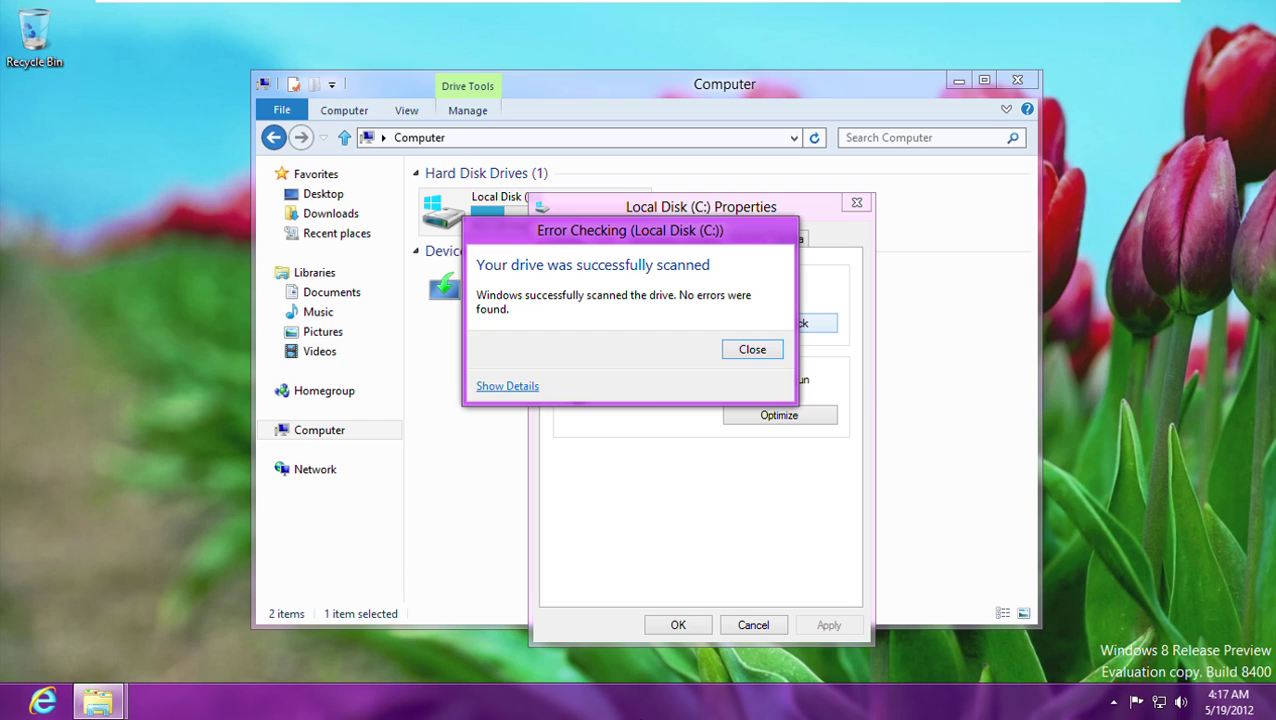
{"action": "key", "text": "Return"}
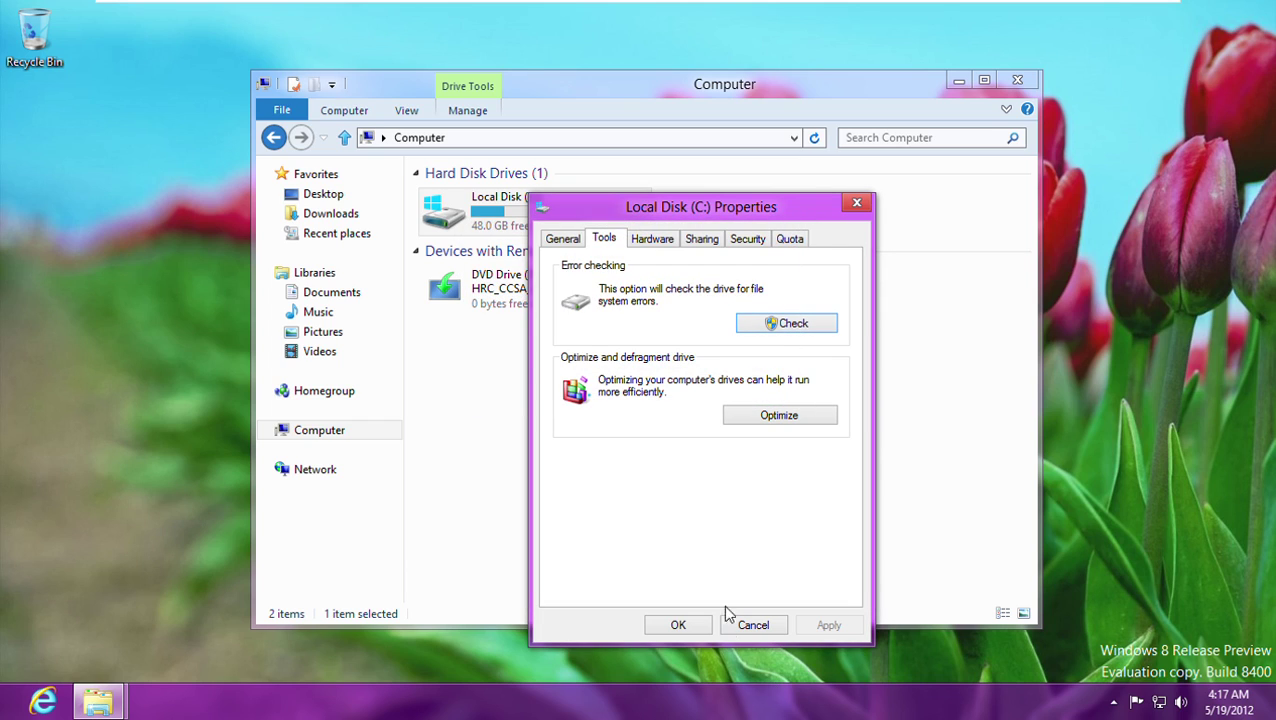
Optimize the System Reserved drive from the Local Disk (C:) drive tools, then close the optimization window
{"action": "left_click", "coordinate": [817, 421]}
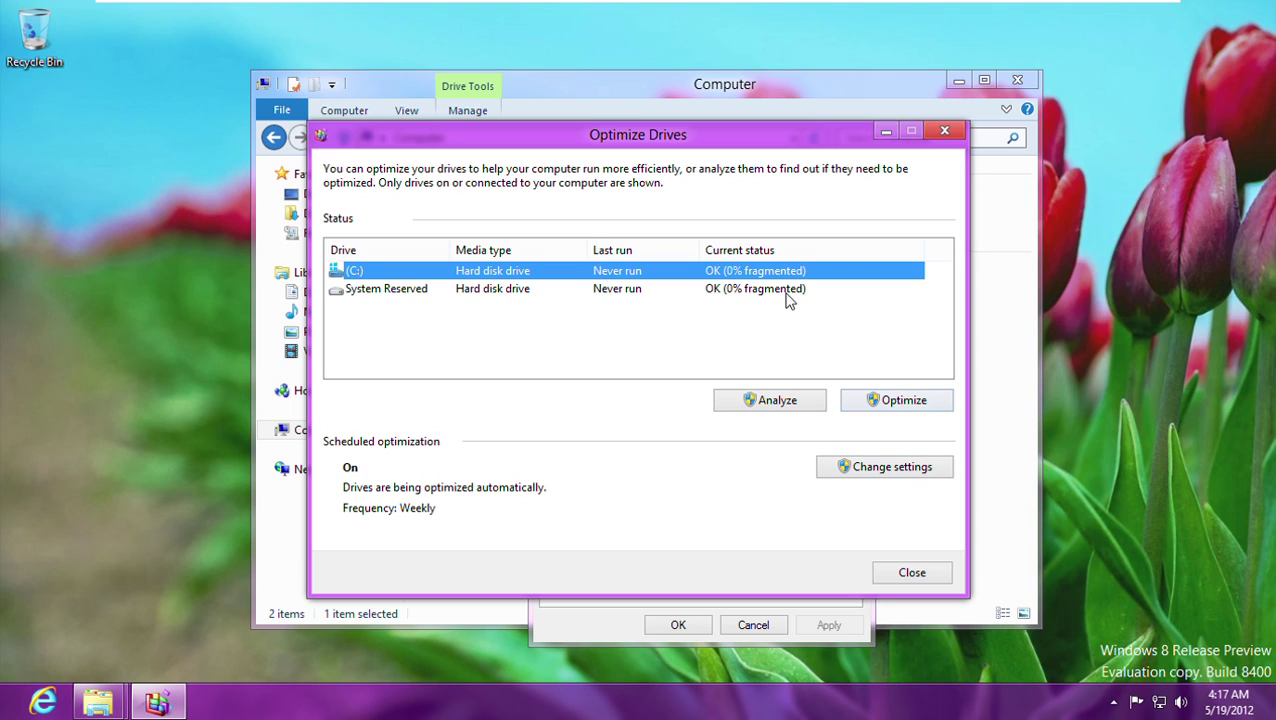
{"action": "left_click", "coordinate": [787, 292]}
{"action": "left_click", "coordinate": [898, 400]}
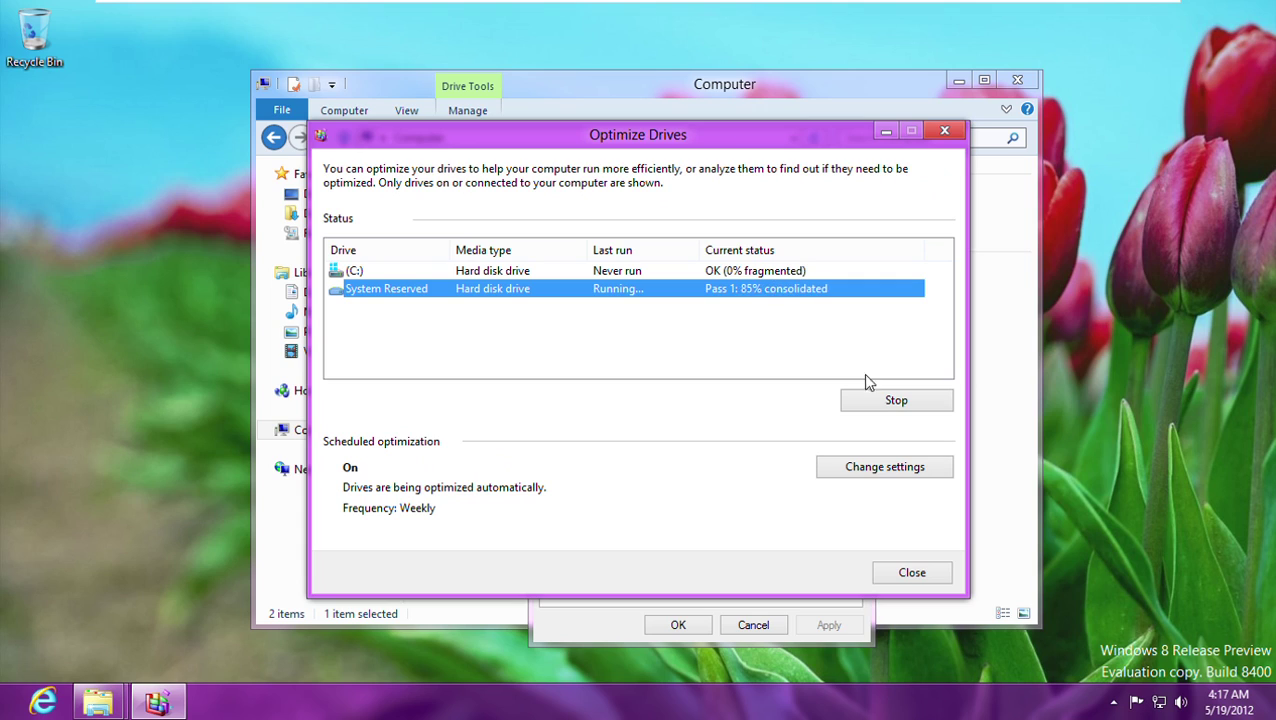
{"action": "left_click", "coordinate": [912, 573]}
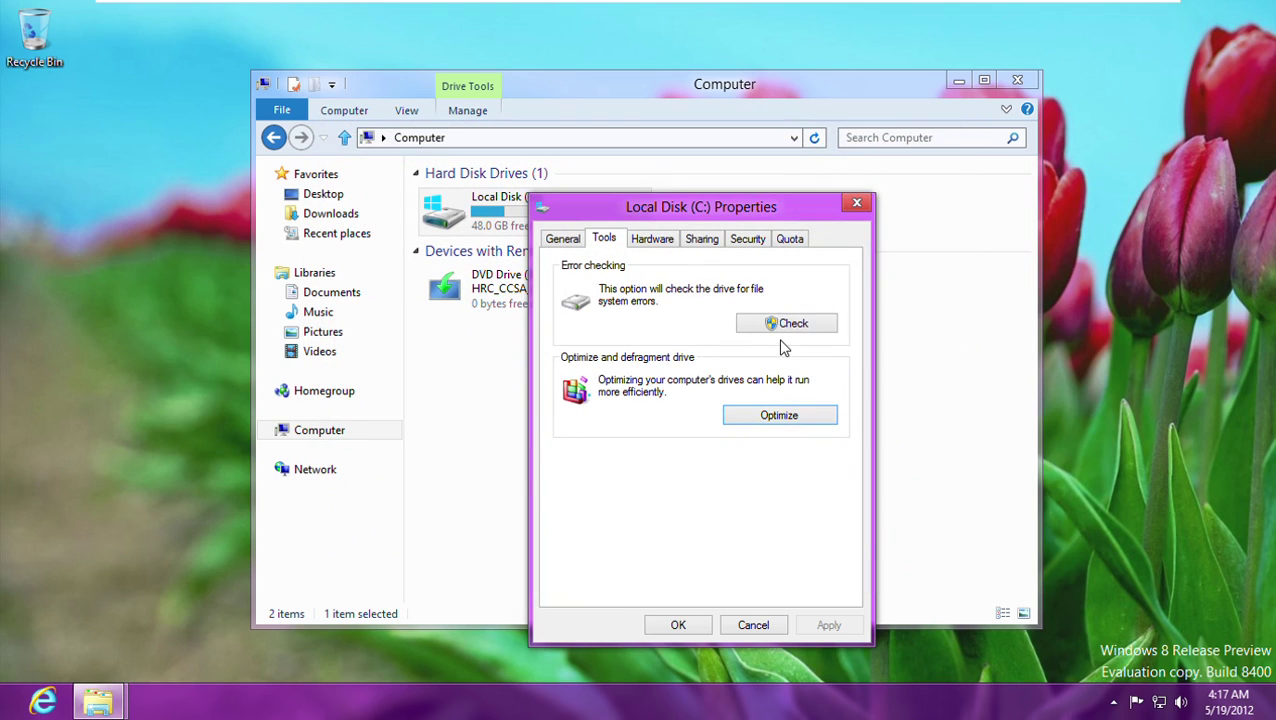
Review the Hardware, Sharing, Security and Quota properties of Local Disk (C:), and dismiss the dialog without changes
{"action": "left_click", "coordinate": [664, 241]}
{"action": "left_click", "coordinate": [698, 241]}
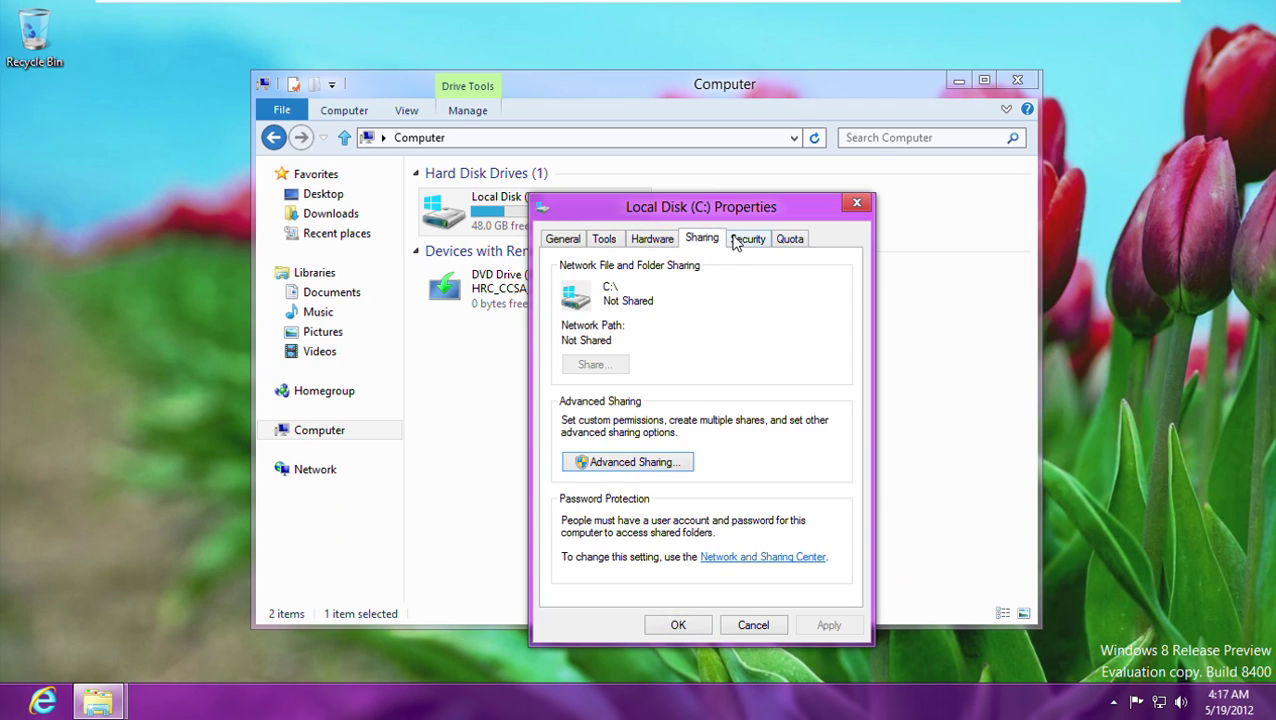
{"action": "left_click", "coordinate": [744, 242]}
{"action": "left_click", "coordinate": [789, 242]}
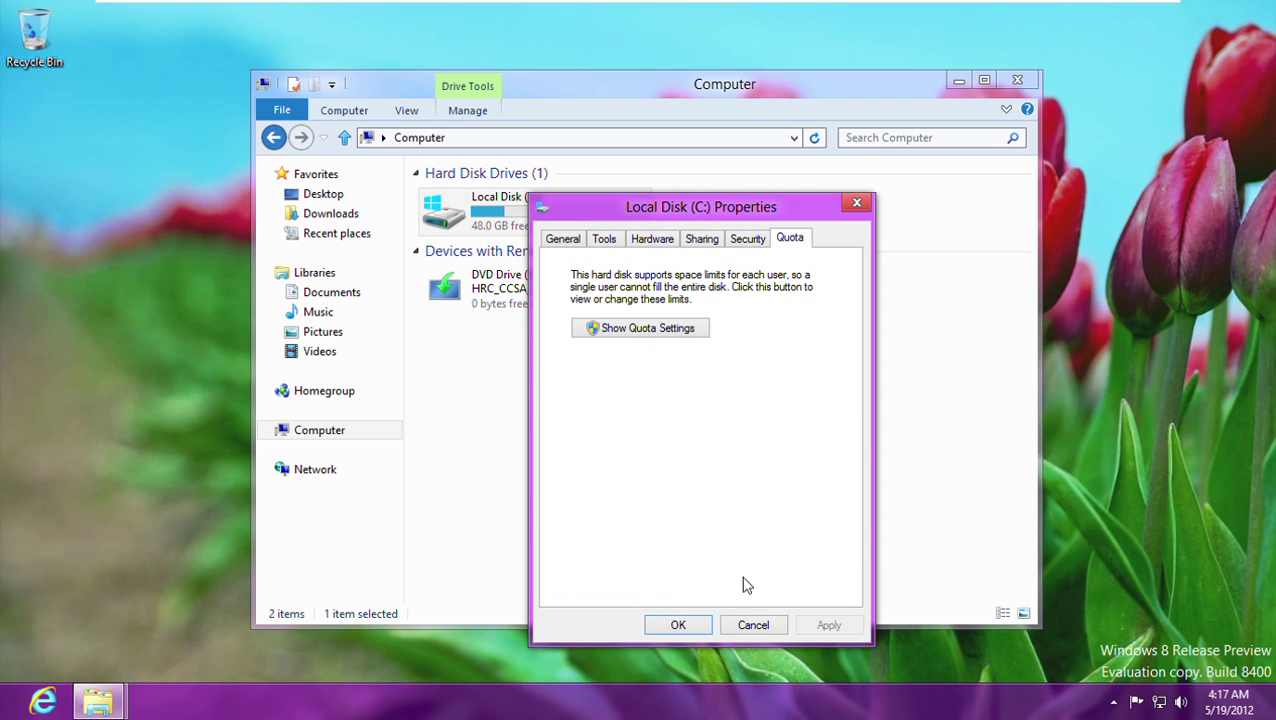
{"action": "left_click", "coordinate": [748, 628]}
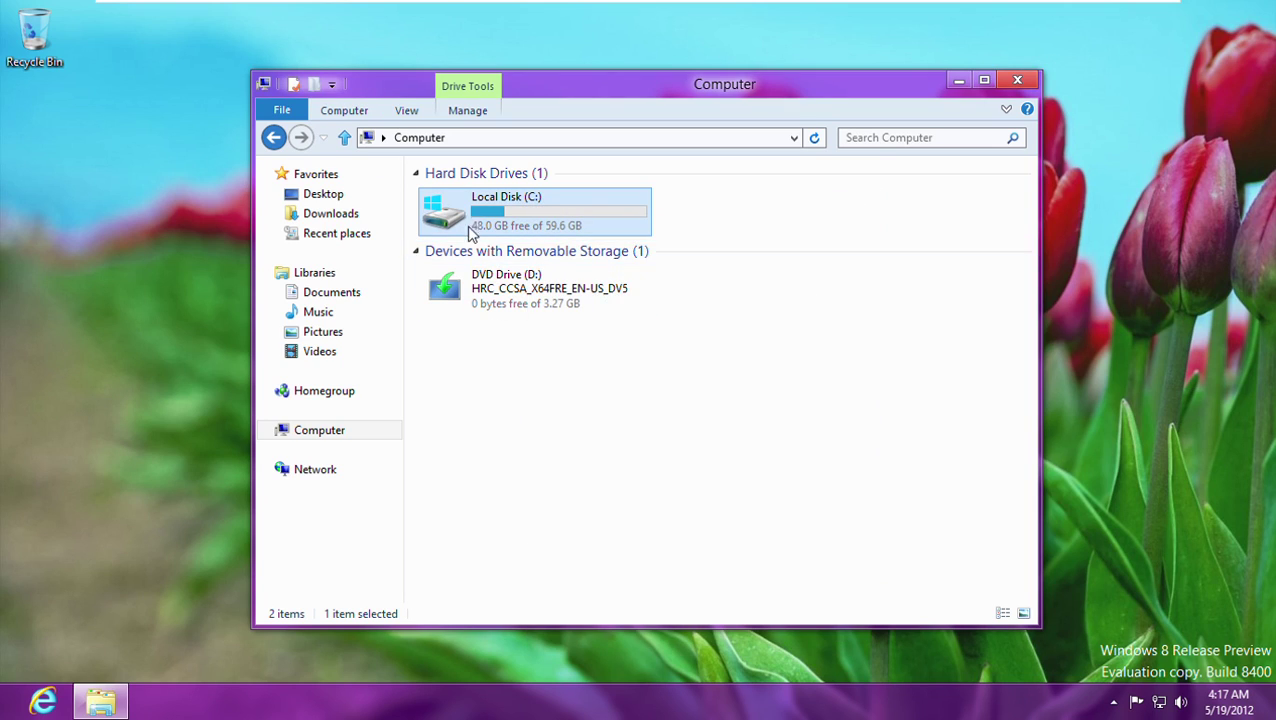
View the contents of the Music, Videos and Pictures libraries
{"action": "left_click", "coordinate": [330, 316]}
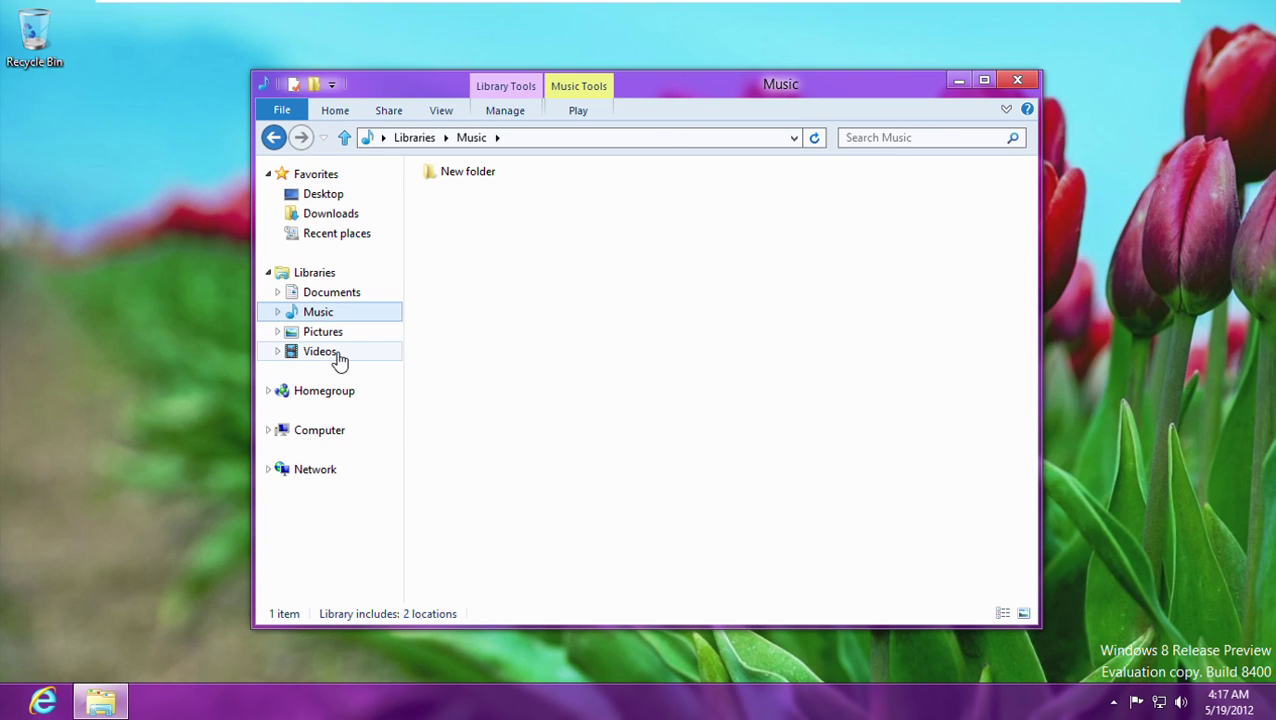
{"action": "left_click", "coordinate": [356, 356]}
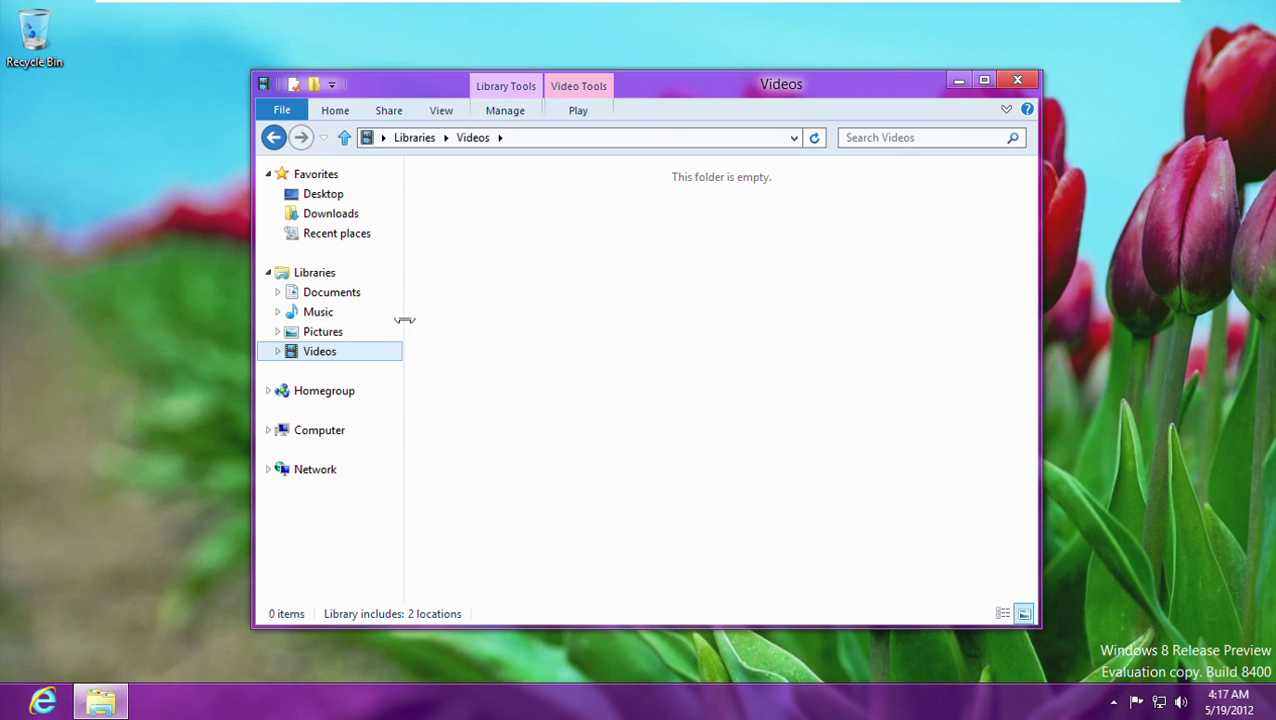
{"action": "left_click", "coordinate": [320, 335]}
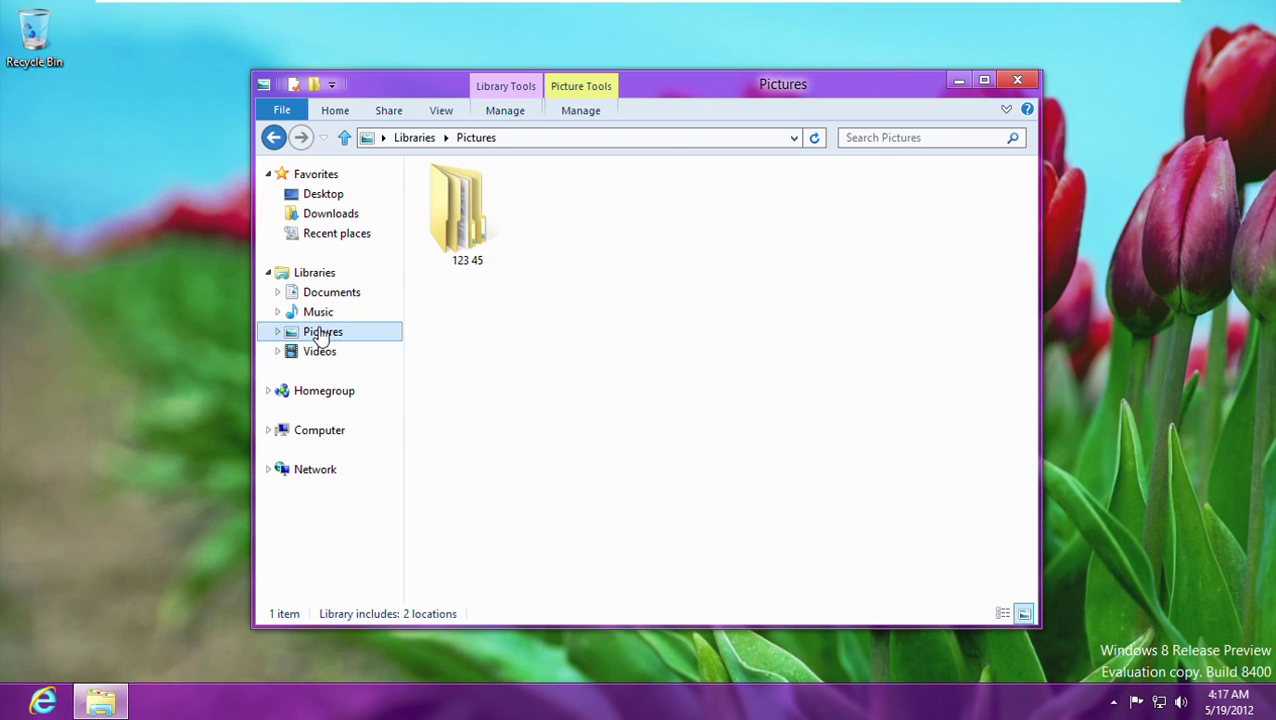
Open the Fonts folder inside the Windows folder on Local Disk (C:)
{"action": "left_click", "coordinate": [338, 433]}
{"action": "double_click", "coordinate": [522, 225]}
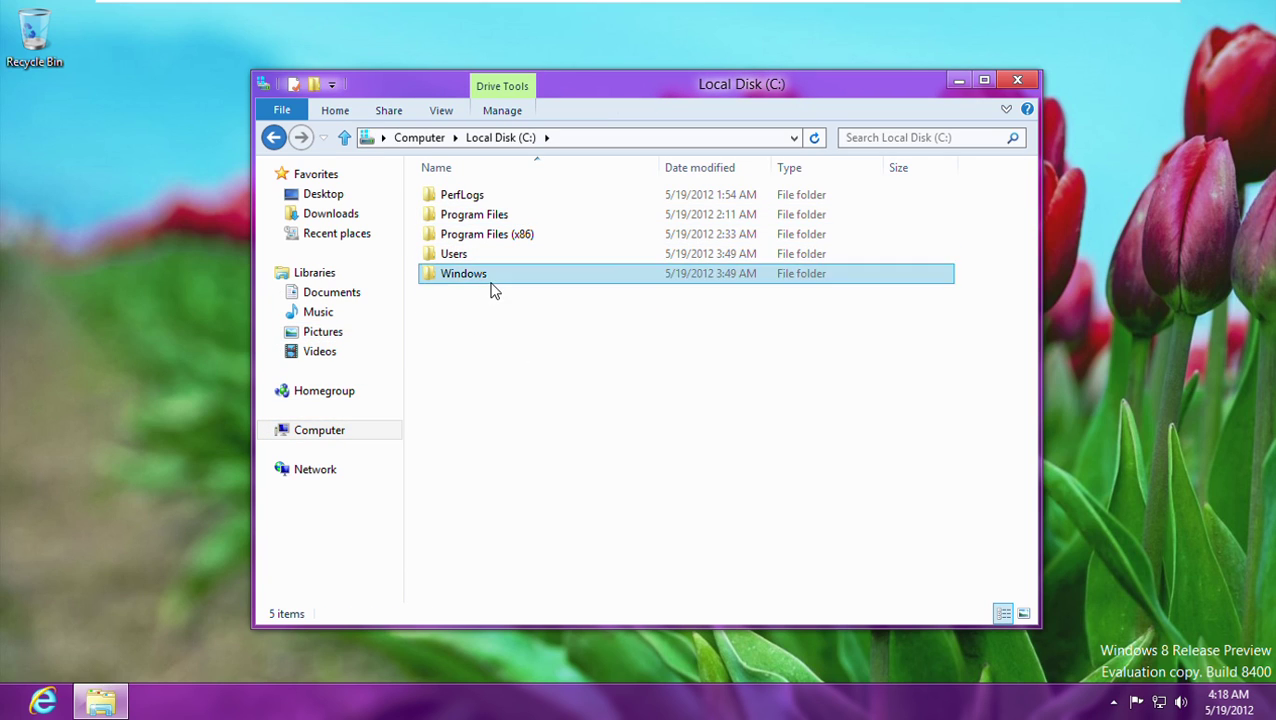
{"action": "double_click", "coordinate": [493, 278]}
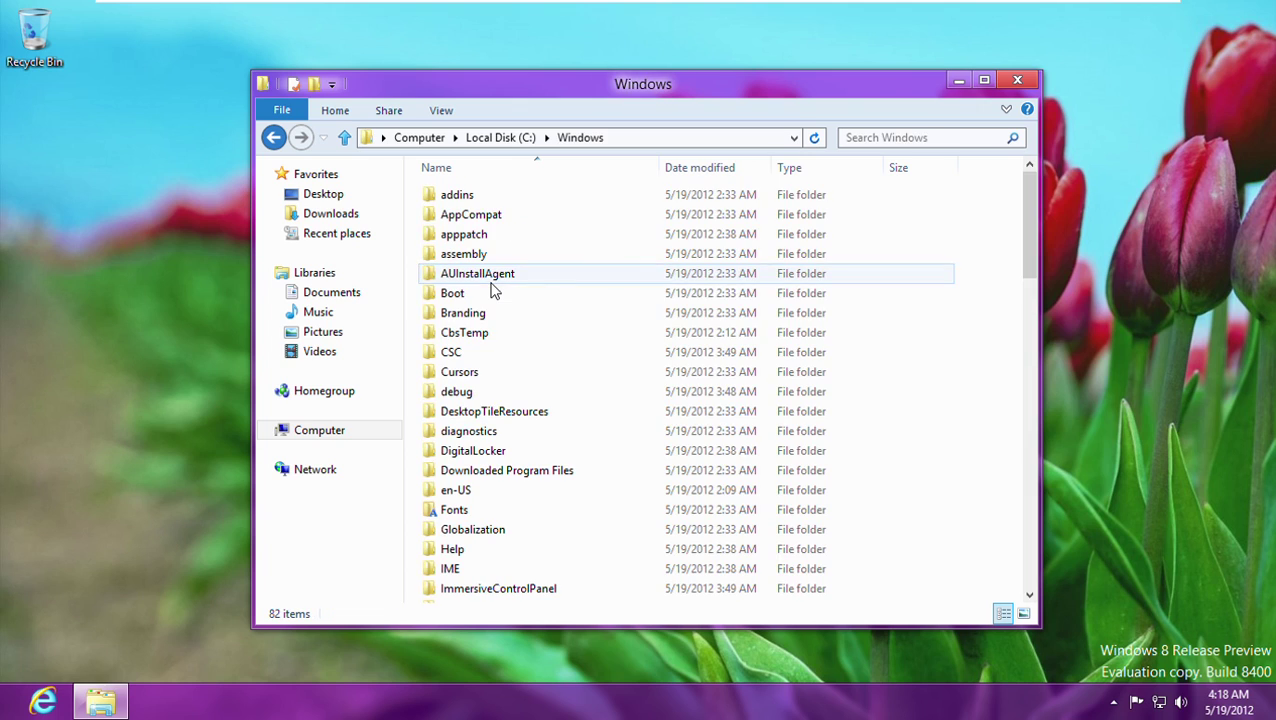
{"action": "left_click", "coordinate": [1031, 345]}
{"action": "left_click_drag", "start_coordinate": [1031, 345], "coordinate": [1048, 186]}
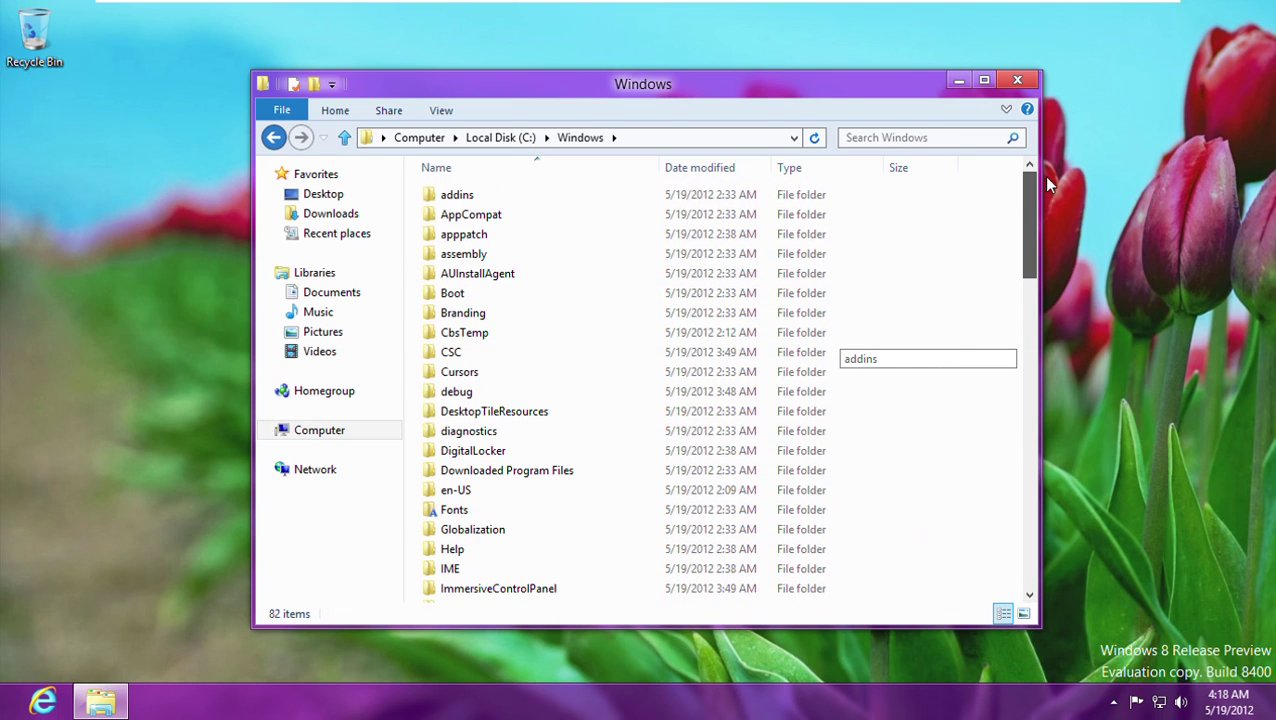
{"action": "mouse_move", "coordinate": [1036, 258]}
{"action": "left_mouse_down"}
{"action": "mouse_move", "coordinate": [1024, 429]}
{"action": "mouse_move", "coordinate": [1050, 275]}
{"action": "left_mouse_up"}
{"action": "double_click", "coordinate": [515, 384]}
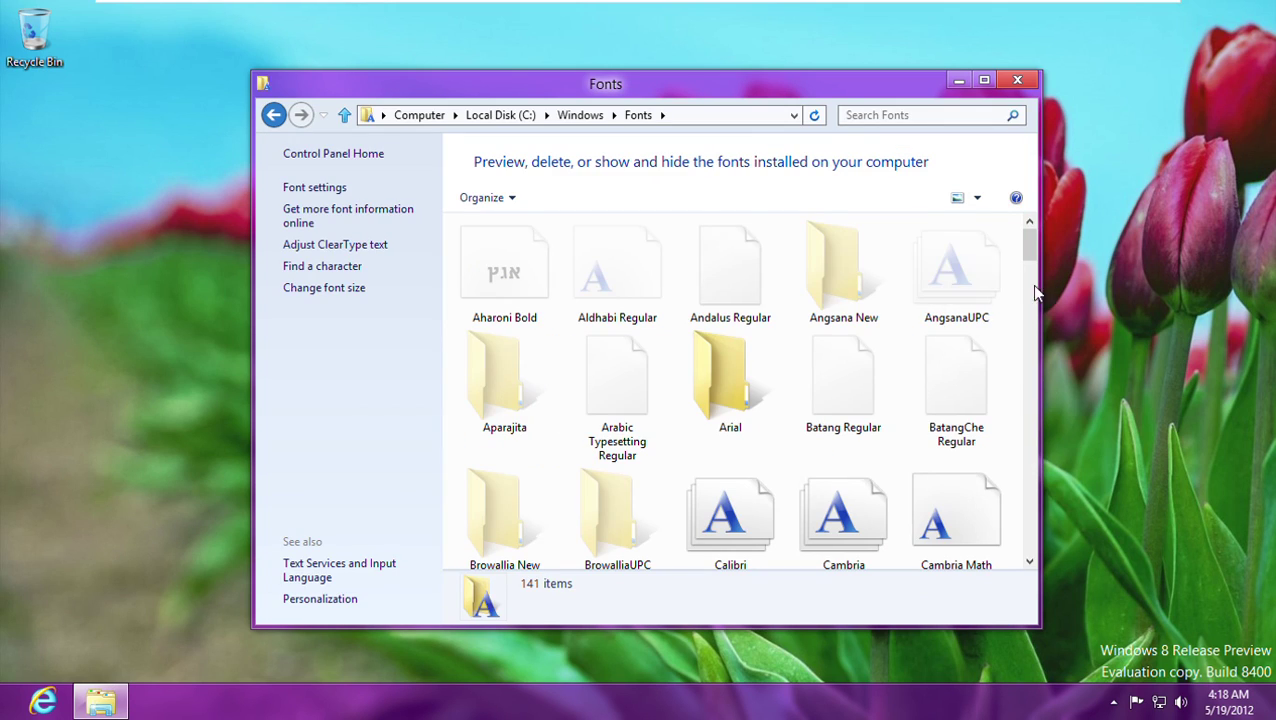
Widen the Fonts window and cycle the font list through the details view back to large icons
{"action": "left_click_drag", "start_coordinate": [1046, 298], "coordinate": [1157, 245]}
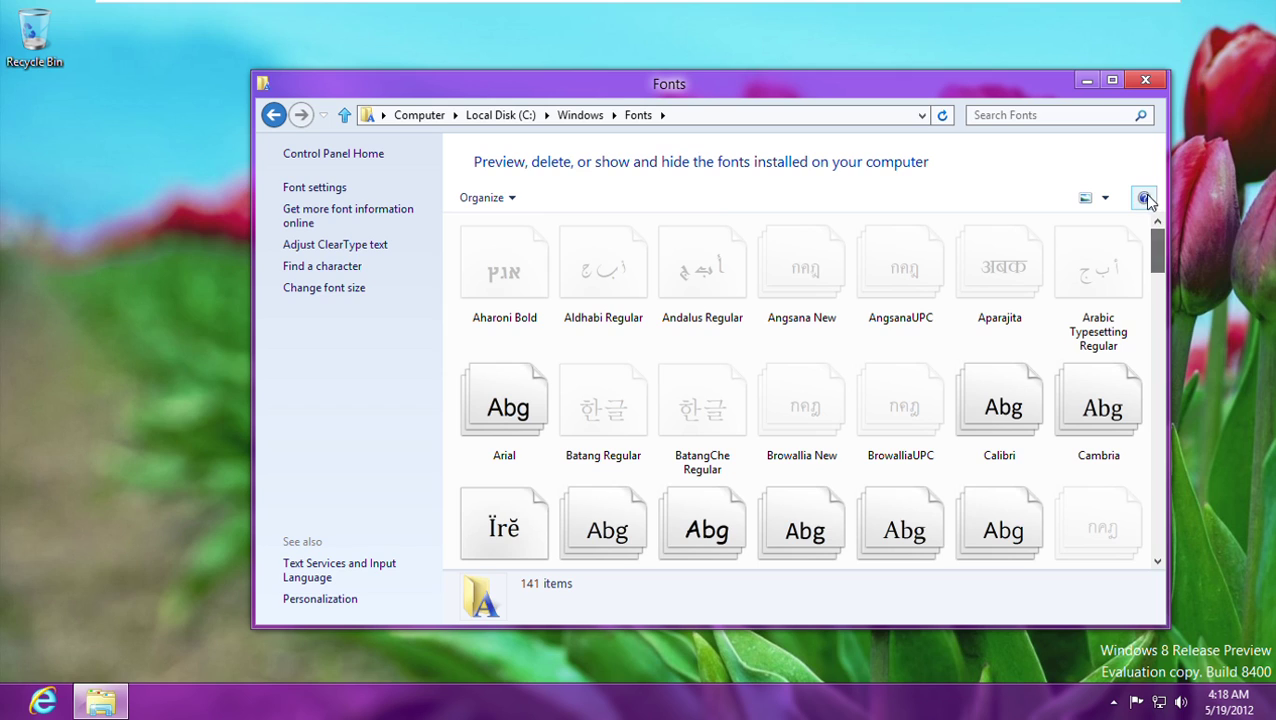
{"action": "left_click", "coordinate": [1085, 201]}
{"action": "left_click", "coordinate": [1087, 203]}
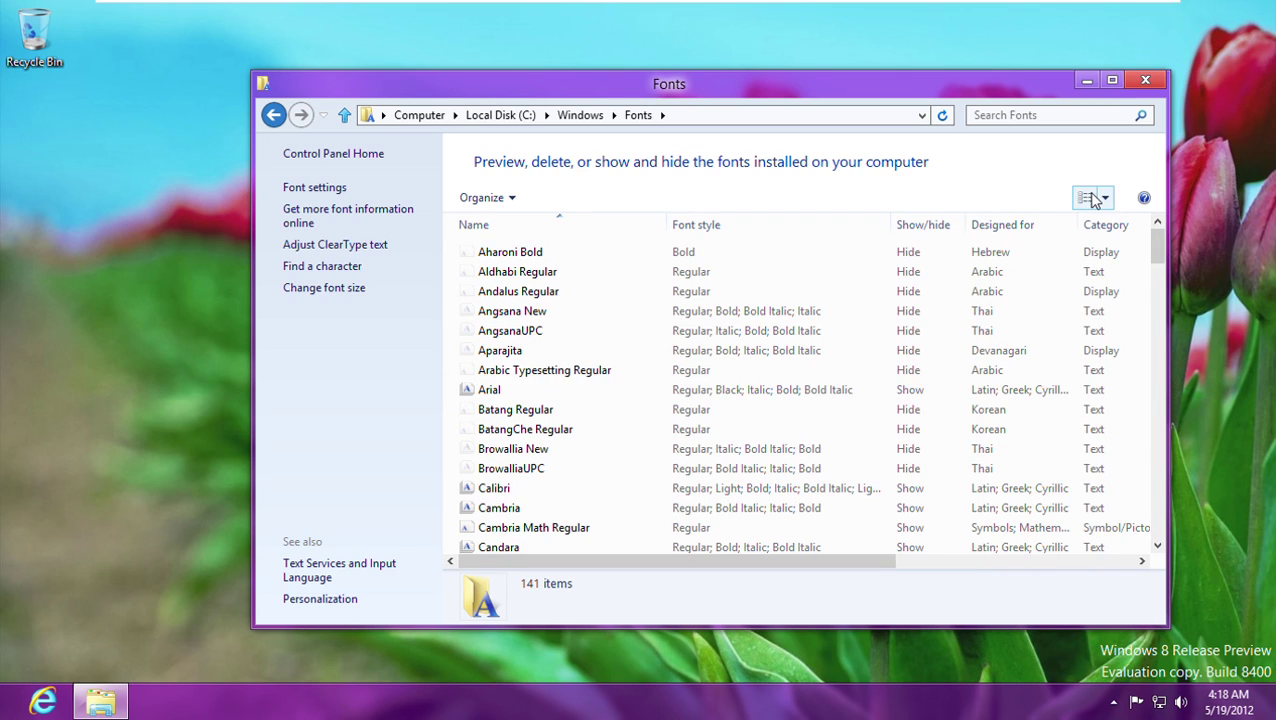
{"action": "left_click", "coordinate": [1090, 199]}
{"action": "left_click", "coordinate": [1090, 199]}
{"action": "left_click", "coordinate": [1090, 199]}
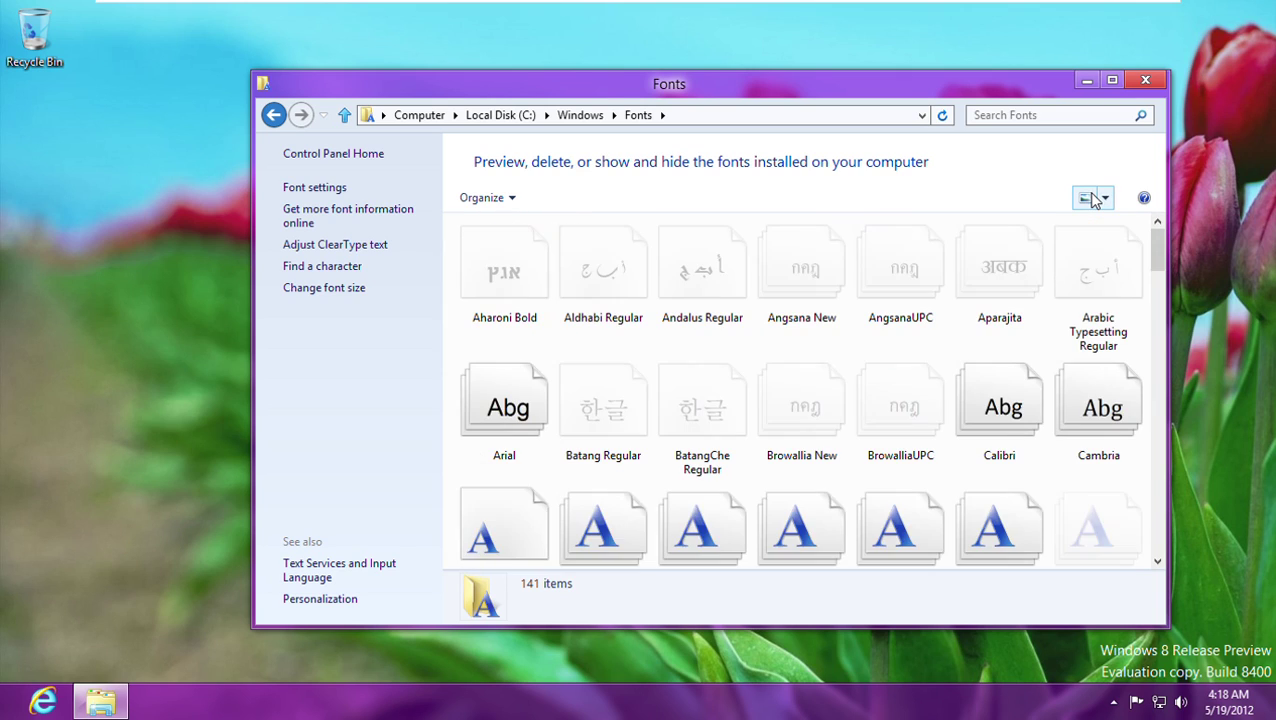
Return to the Windows folder and open its Cursors subfolder
{"action": "left_click", "coordinate": [533, 115]}
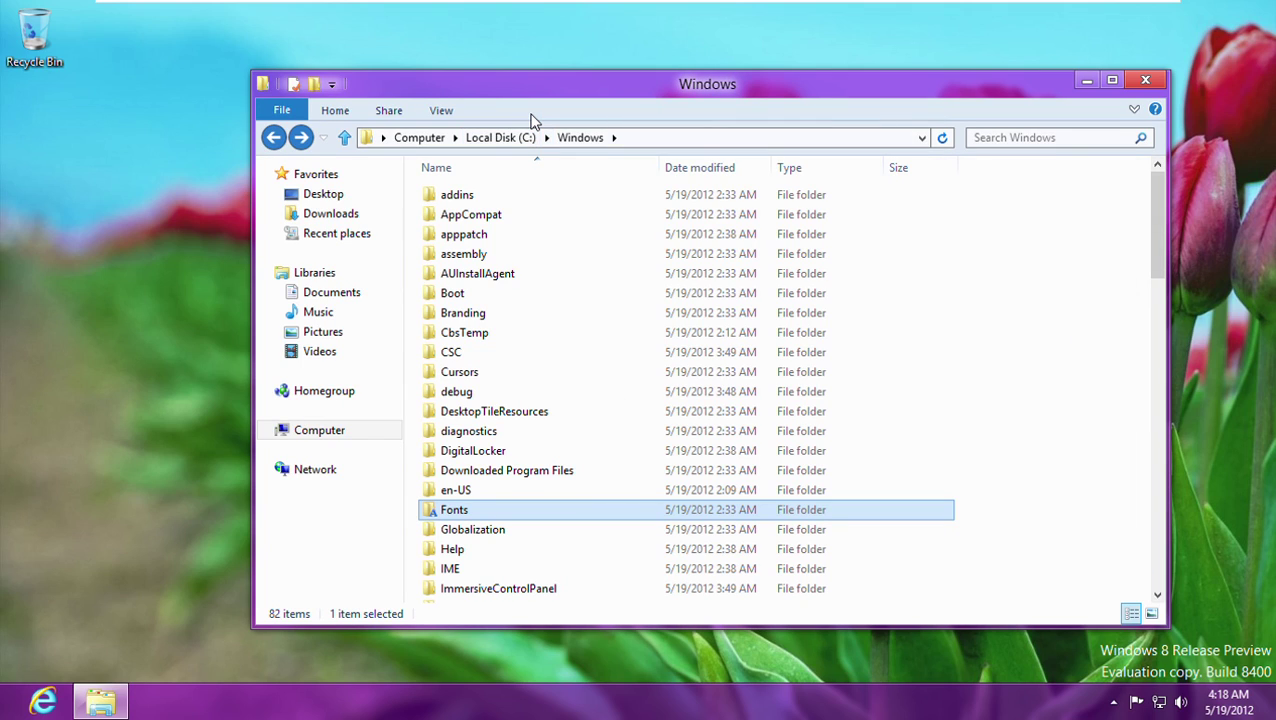
{"action": "key", "text": "Up"}
{"action": "key", "text": "Up"}
{"action": "key", "text": "Up"}
{"action": "key", "text": "Up"}
{"action": "key", "text": "Up"}
{"action": "key", "text": "Up"}
{"action": "key", "text": "Up"}
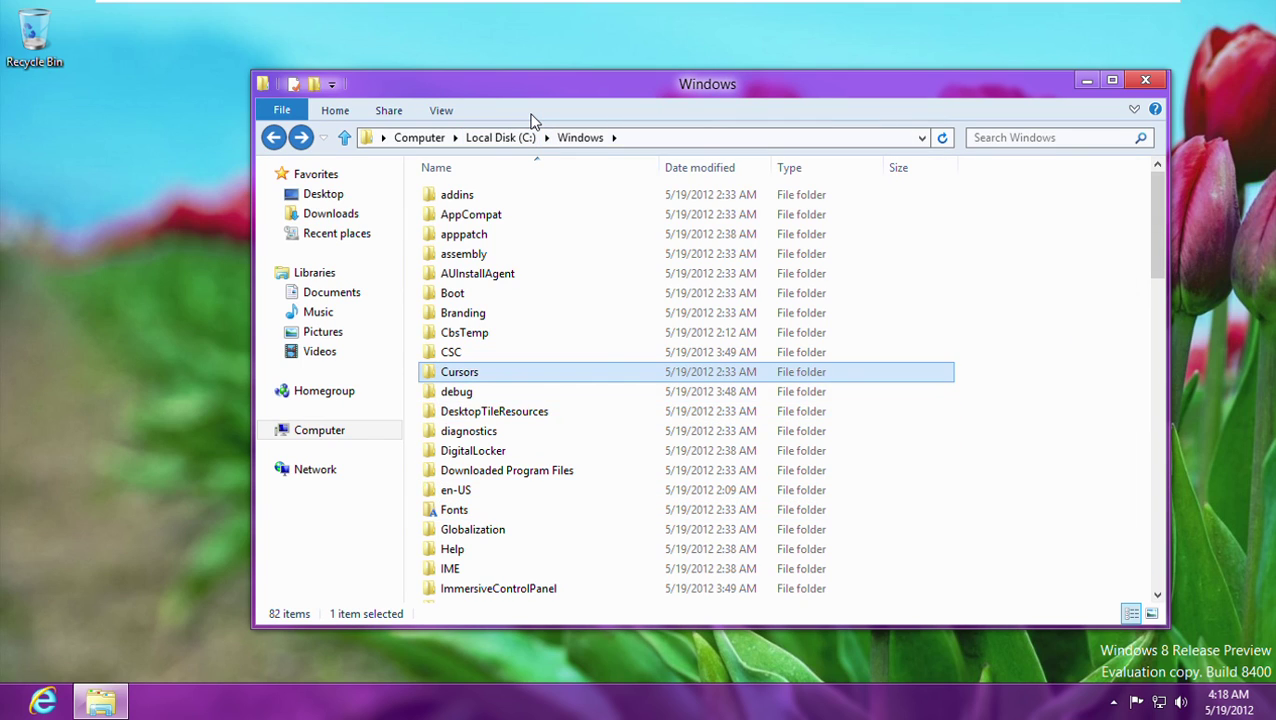
{"action": "key", "text": "Return"}
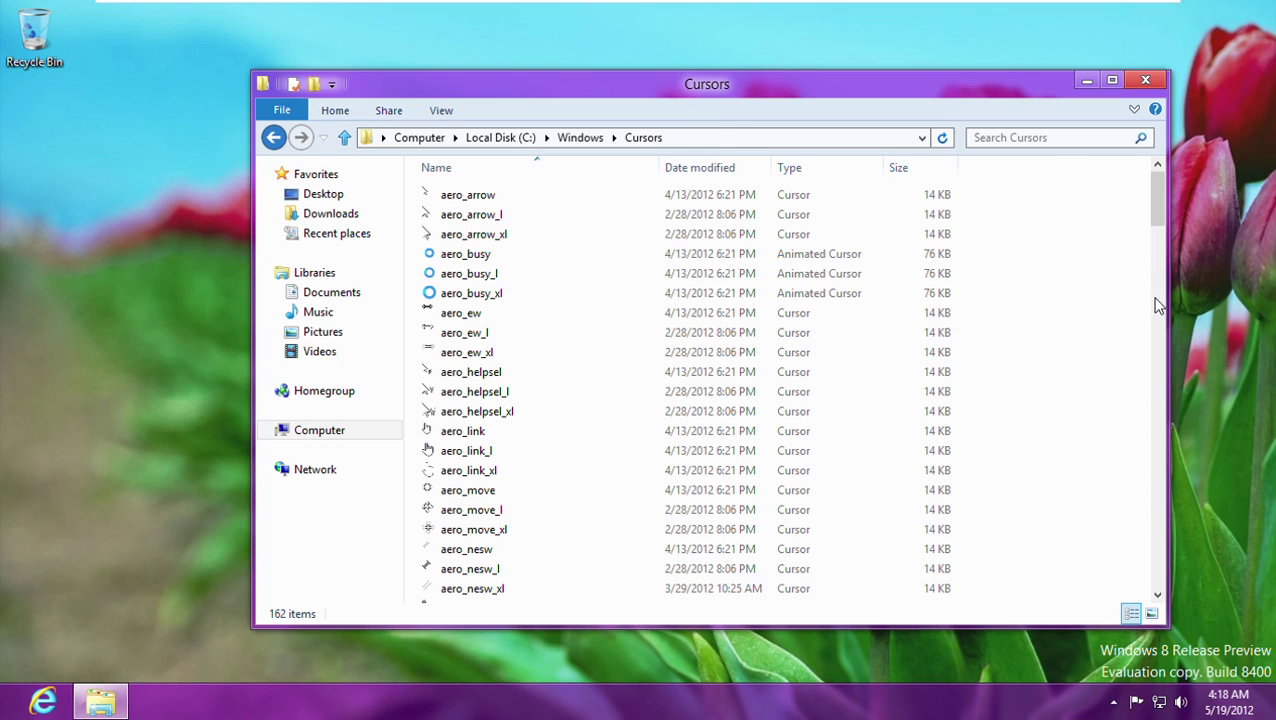
Look through the cursor files in the Cursors folder down to the end of the list
{"action": "key", "text": "Down"}
{"action": "key", "text": "Down"}
{"action": "key", "text": "Down"}
{"action": "key", "text": "Down"}
{"action": "key", "text": "Down"}
{"action": "key", "text": "Down"}
{"action": "key", "text": "Down"}
{"action": "key", "text": "Down"}
{"action": "key", "text": "Down"}
{"action": "key", "text": "Down"}
{"action": "key", "text": "Down"}
{"action": "key", "text": "Down"}
{"action": "key", "text": "Down"}
{"action": "key", "text": "Down"}
{"action": "key", "text": "Down"}
{"action": "key", "text": "Down"}
{"action": "key", "text": "Down"}
{"action": "key", "text": "Down"}
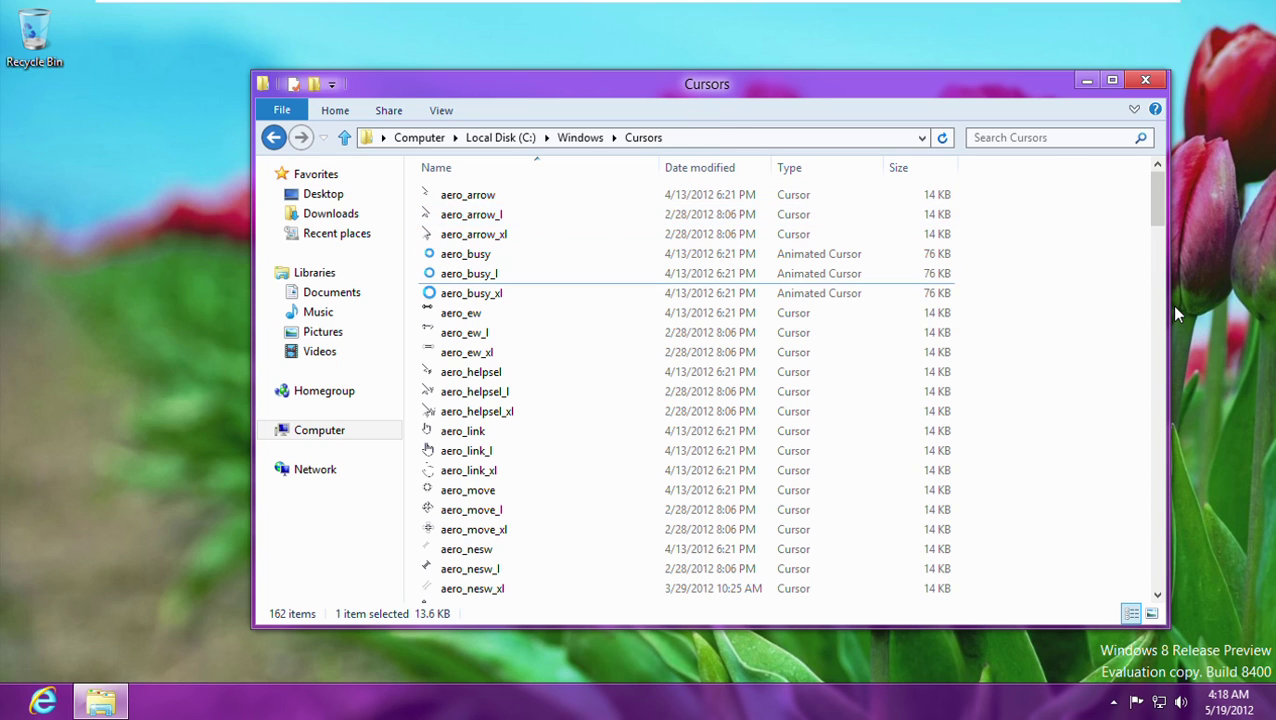
{"action": "key", "text": "Down"}
{"action": "key", "text": "Down"}
{"action": "key", "text": "Down"}
{"action": "key", "text": "Down"}
{"action": "key", "text": "Down"}
{"action": "key", "text": "Down"}
{"action": "key", "text": "Down"}
{"action": "key", "text": "Down"}
{"action": "key", "text": "Down"}
{"action": "key", "text": "Down"}
{"action": "key", "text": "Down"}
{"action": "key", "text": "Down"}
{"action": "key", "text": "Down"}
{"action": "key", "text": "Down"}
{"action": "key", "text": "Down"}
{"action": "key", "text": "Down"}
{"action": "key", "text": "Down"}
{"action": "key", "text": "Down"}
{"action": "key", "text": "Down"}
{"action": "key", "text": "Down"}
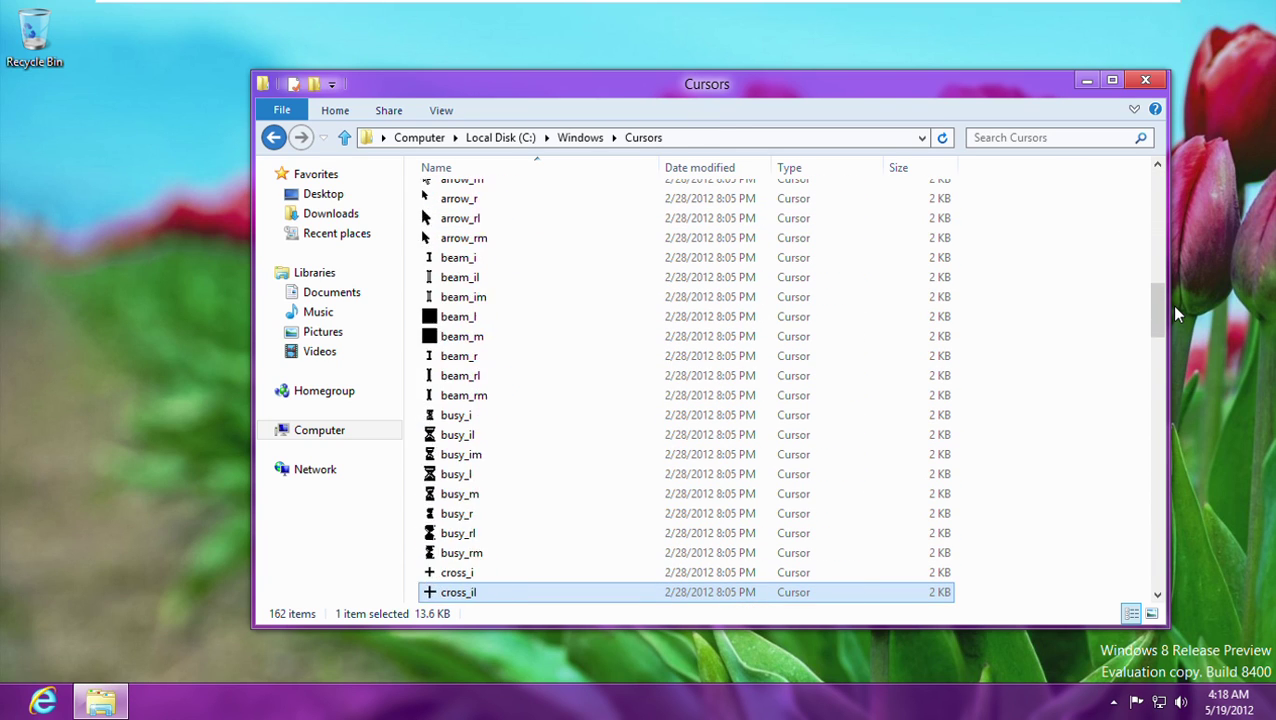
{"action": "key", "text": "Down"}
{"action": "key", "text": "Down"}
{"action": "key", "text": "Down"}
{"action": "key", "text": "Down"}
{"action": "key", "text": "Down"}
{"action": "key", "text": "Down"}
{"action": "key", "text": "Down"}
{"action": "key", "text": "Down"}
{"action": "key", "text": "Down"}
{"action": "key", "text": "Down"}
{"action": "key", "text": "Down"}
{"action": "key", "text": "Down"}
{"action": "key", "text": "Down"}
{"action": "key", "text": "Down"}
{"action": "key", "text": "Down"}
{"action": "key", "text": "Down"}
{"action": "key", "text": "Down"}
{"action": "key", "text": "Down"}
{"action": "key", "text": "Down"}
{"action": "key", "text": "Down"}
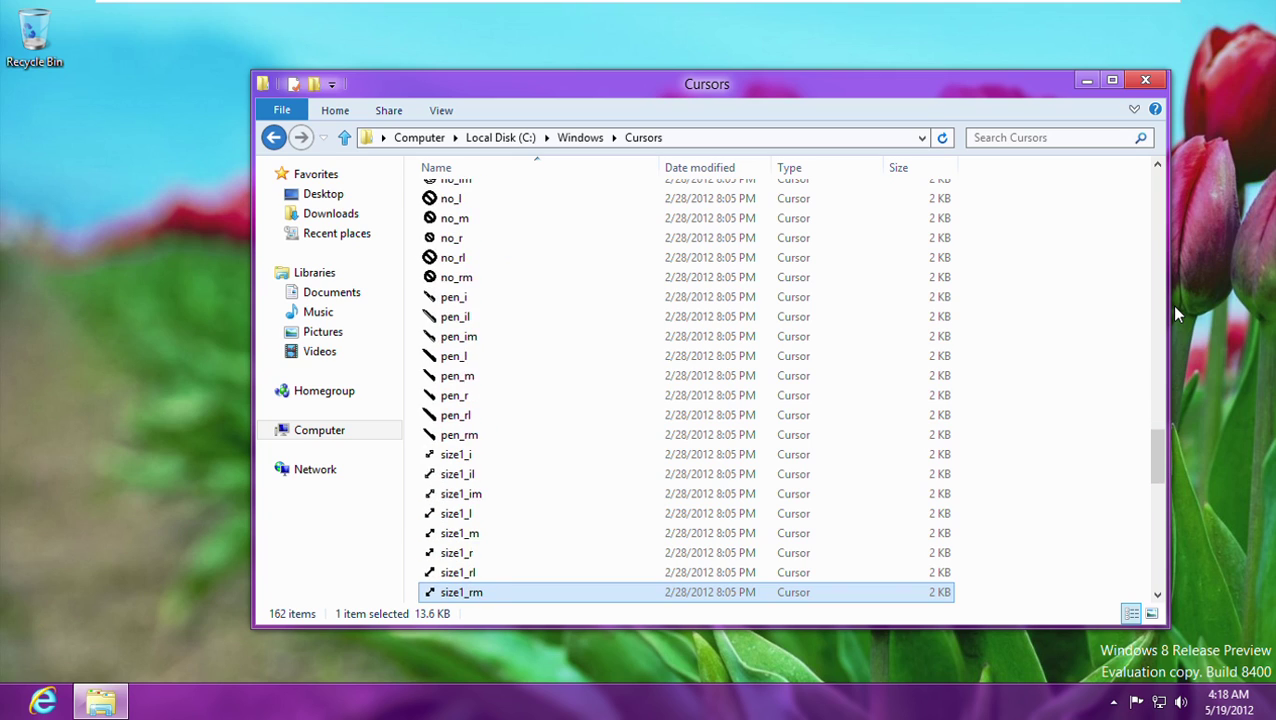
{"action": "key", "text": "Down"}
{"action": "key", "text": "Down"}
{"action": "key", "text": "Down"}
{"action": "key", "text": "Down"}
{"action": "key", "text": "Down"}
{"action": "key", "text": "Down"}
{"action": "key", "text": "Down"}
{"action": "key", "text": "Down"}
{"action": "key", "text": "Down"}
{"action": "key", "text": "Down"}
{"action": "key", "text": "Down"}
{"action": "key", "text": "Down"}
{"action": "key", "text": "Down"}
{"action": "key", "text": "Down"}
{"action": "key", "text": "Down"}
{"action": "key", "text": "Down"}
{"action": "key", "text": "Down"}
{"action": "key", "text": "Down"}
{"action": "key", "text": "Down"}
{"action": "key", "text": "Down"}
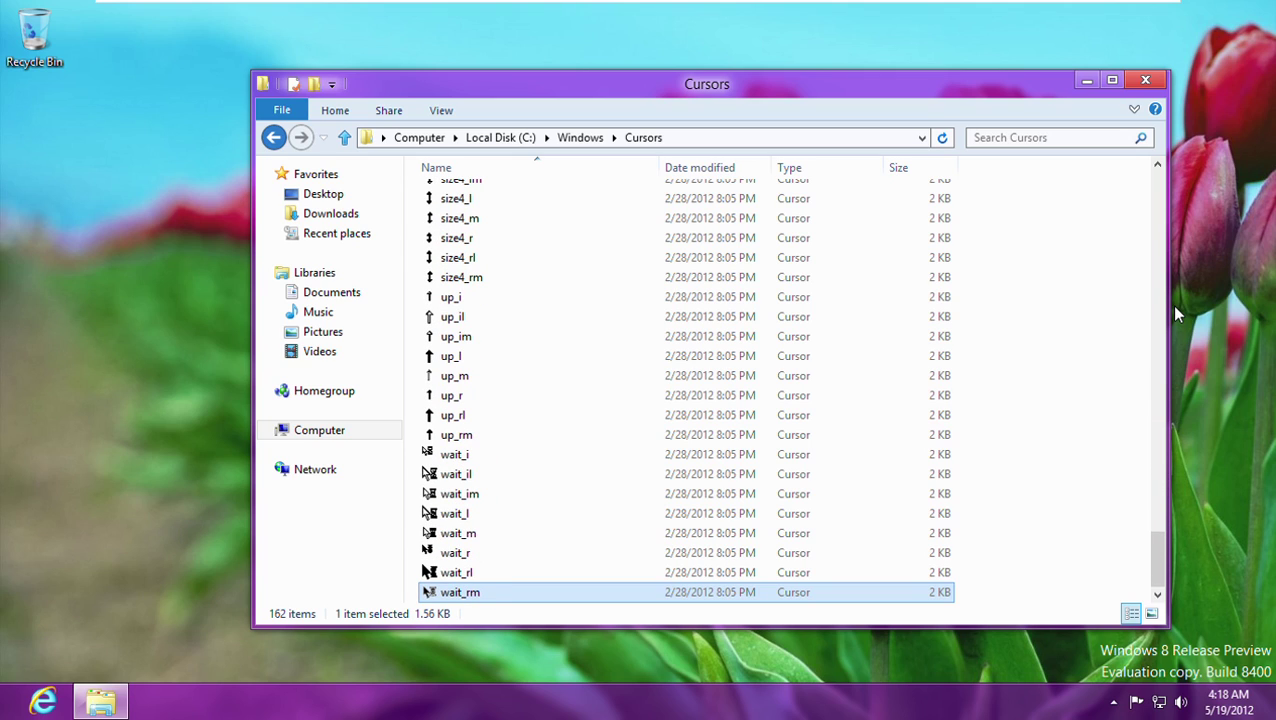
Go back to the Windows folder and open the Themes folder inside Resources
{"action": "key", "text": "BackSpace"}
{"action": "key", "text": "Down"}
{"action": "key", "text": "Down"}
{"action": "key", "text": "Down"}
{"action": "key", "text": "Down"}
{"action": "key", "text": "Down"}
{"action": "key", "text": "Down"}
{"action": "key", "text": "Down"}
{"action": "key", "text": "Down"}
{"action": "key", "text": "Down"}
{"action": "key", "text": "Down"}
{"action": "key", "text": "Down"}
{"action": "key", "text": "Down"}
{"action": "key", "text": "Down"}
{"action": "key", "text": "Down"}
{"action": "key", "text": "Down"}
{"action": "key", "text": "Down"}
{"action": "key", "text": "Down"}
{"action": "key", "text": "Down"}
{"action": "key", "text": "Down"}
{"action": "key", "text": "Down"}
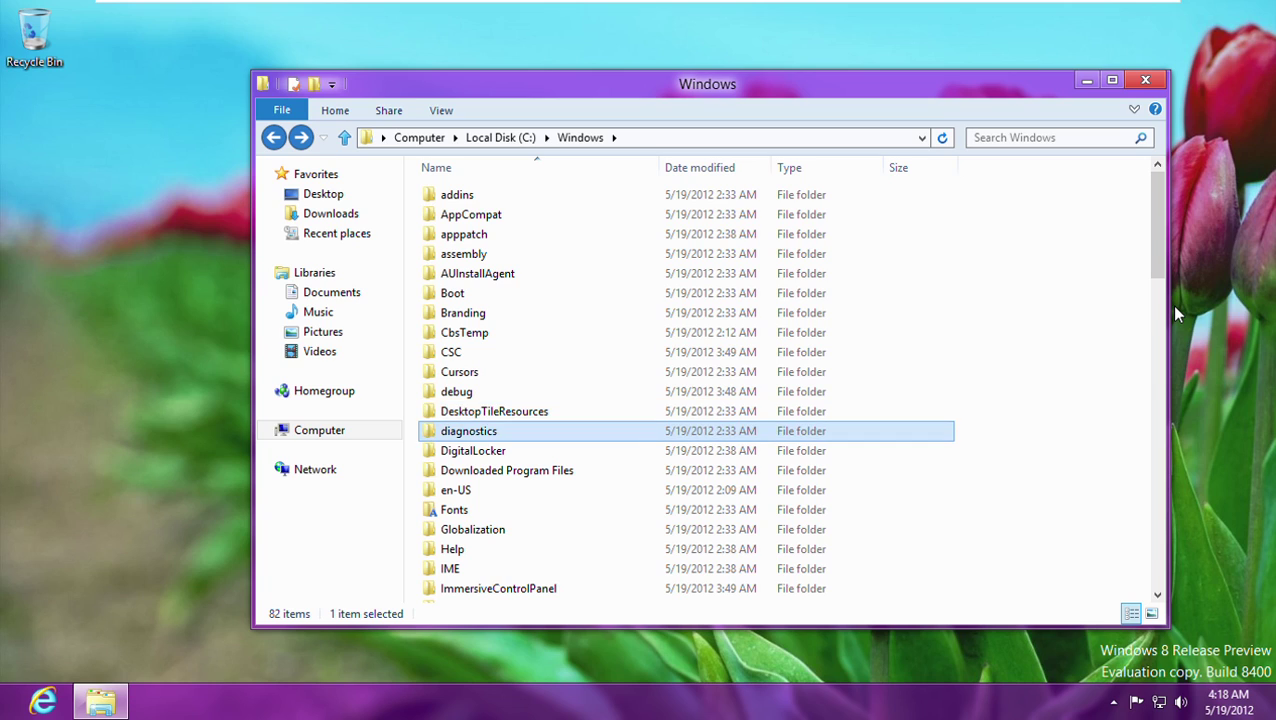
{"action": "key", "text": "Up"}
{"action": "key", "text": "Up"}
{"action": "key", "text": "Up"}
{"action": "key", "text": "Up"}
{"action": "key", "text": "Down"}
{"action": "key", "text": "Return"}
{"action": "key", "text": "Down"}
{"action": "key", "text": "Down"}
{"action": "key", "text": "Return"}
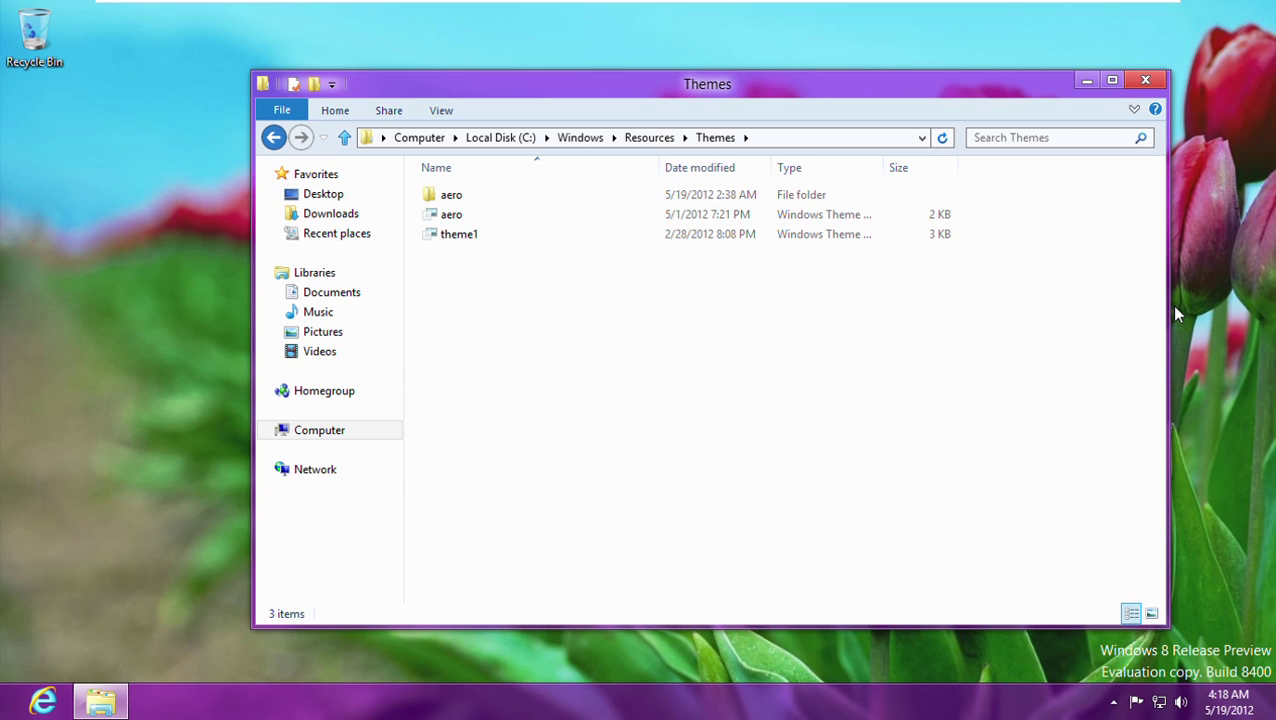
Inspect the contents of the aero theme folder, then return to the Resources folder
{"action": "key", "text": "Down"}
{"action": "key", "text": "Return"}
{"action": "key", "text": "Down"}
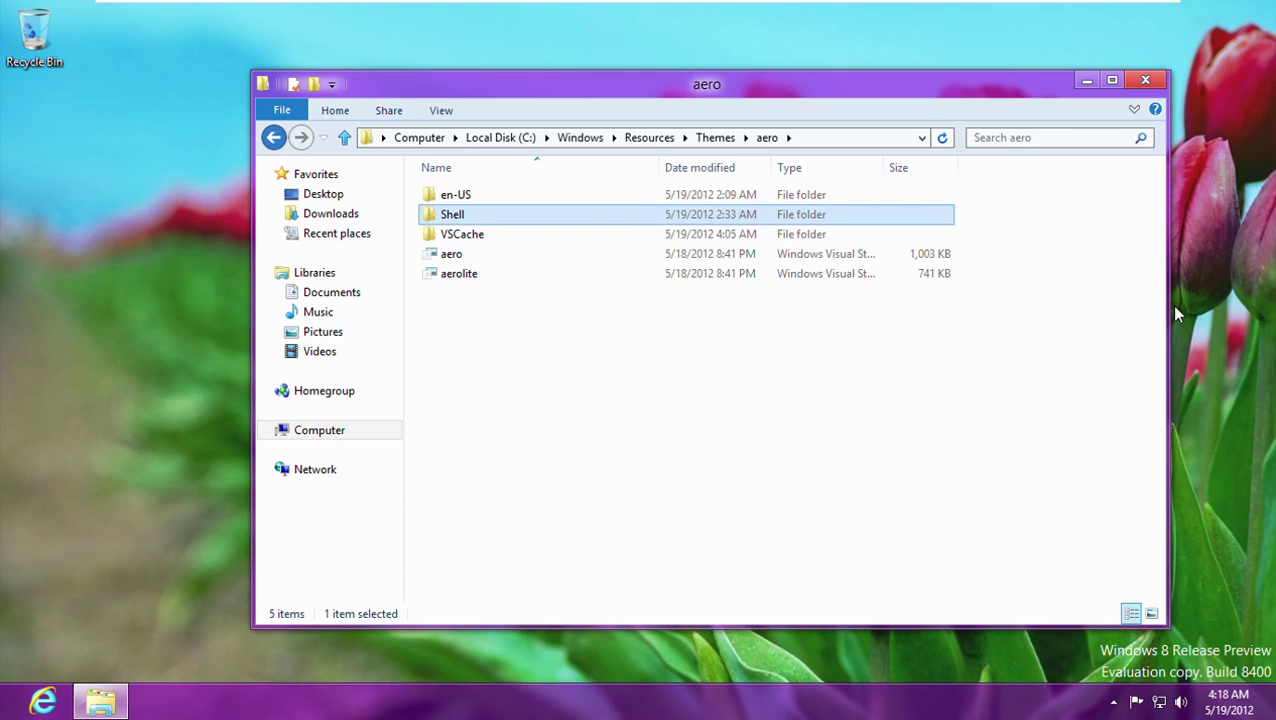
{"action": "key", "text": "Up"}
{"action": "key", "text": "BackSpace"}
{"action": "key", "text": "BackSpace"}
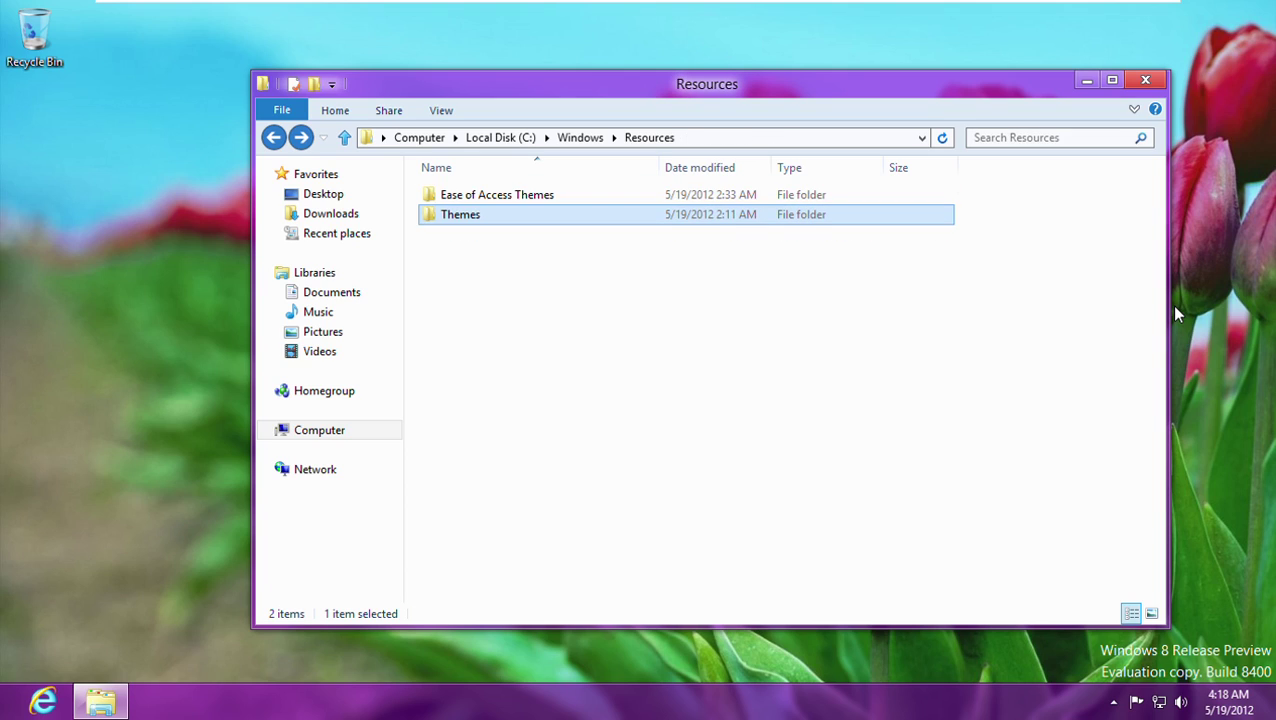
Inspect the contents of the Ease of Access Themes folder, and return to the Windows folder
{"action": "key", "text": "Up"}
{"action": "key", "text": "Return"}
{"action": "key", "text": "Down"}
{"action": "key", "text": "Down"}
{"action": "key", "text": "End"}
{"action": "key", "text": "BackSpace"}
{"action": "key", "text": "BackSpace"}
Look through the remaining subfolders and files of the Windows folder down to the Professional XML document
{"action": "key", "text": "Down"}
{"action": "key", "text": "Down"}
{"action": "key", "text": "Down"}
{"action": "key", "text": "Down"}
{"action": "key", "text": "Down"}
{"action": "key", "text": "Down"}
{"action": "key", "text": "Down"}
{"action": "key", "text": "Down"}
{"action": "key", "text": "Down"}
{"action": "key", "text": "Down"}
{"action": "key", "text": "Down"}
{"action": "key", "text": "Down"}
{"action": "key", "text": "Down"}
{"action": "key", "text": "Down"}
{"action": "key", "text": "Down"}
{"action": "key", "text": "Down"}
{"action": "key", "text": "Down"}
{"action": "key", "text": "Down"}
{"action": "key", "text": "Down"}
{"action": "key", "text": "Down"}
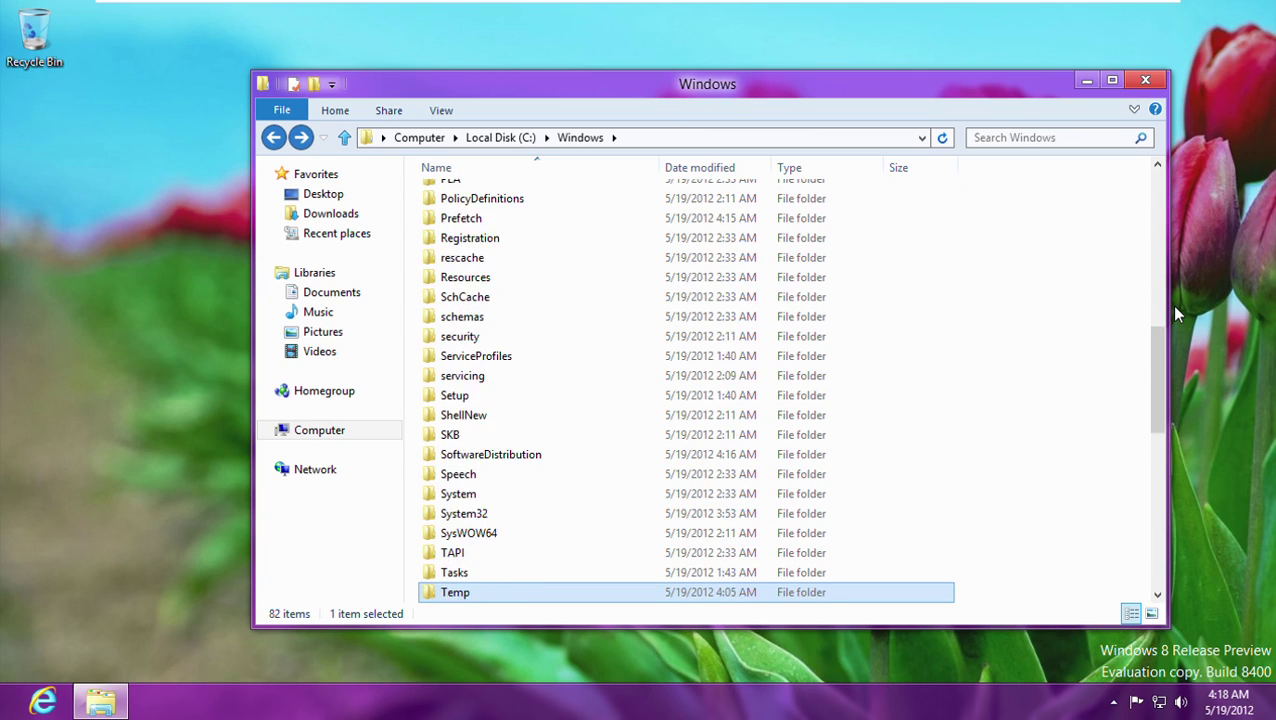
{"action": "key", "text": "Down"}
{"action": "key", "text": "Down"}
{"action": "key", "text": "Down"}
{"action": "key", "text": "Down"}
{"action": "key", "text": "Down"}
{"action": "key", "text": "Down"}
{"action": "key", "text": "Down"}
{"action": "key", "text": "Down"}
{"action": "key", "text": "Down"}
{"action": "key", "text": "Down"}
{"action": "key", "text": "Down"}
{"action": "key", "text": "Down"}
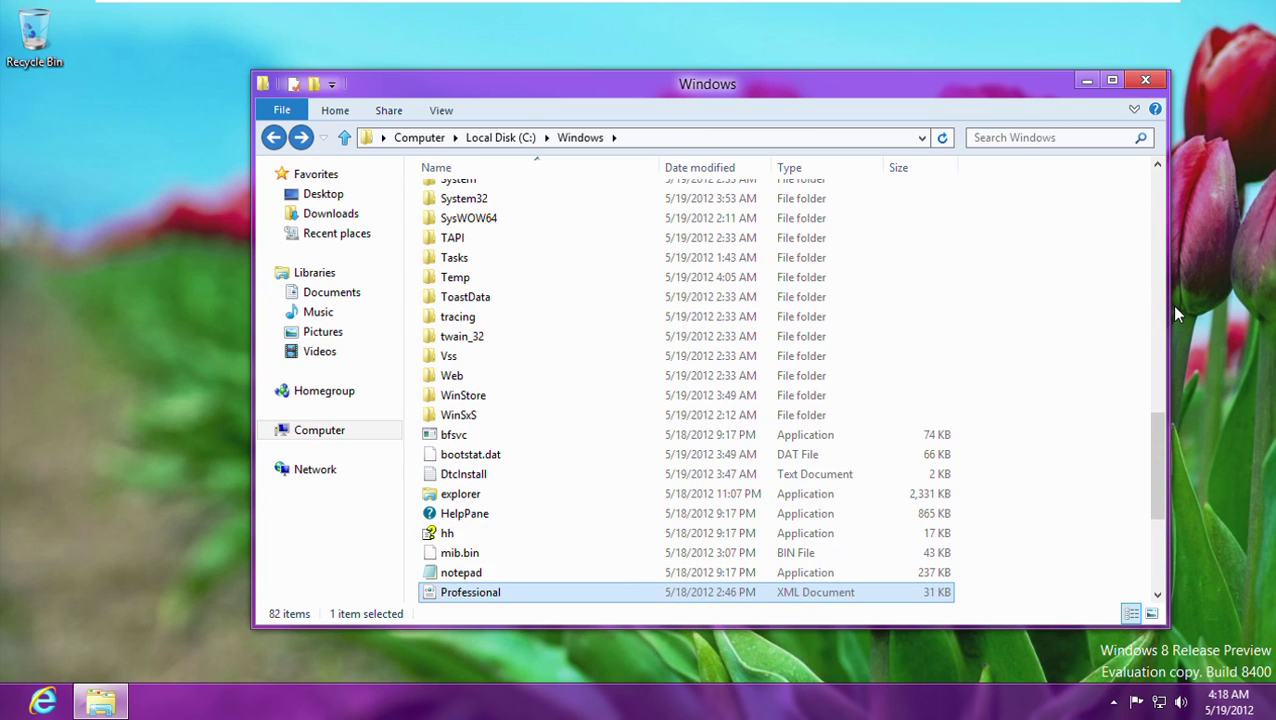
Open the Web folder inside the Windows folder and its Screen subfolder
{"action": "key", "text": "Up"}
{"action": "key", "text": "Up"}
{"action": "key", "text": "Up"}
{"action": "key", "text": "Up"}
{"action": "key", "text": "Up"}
{"action": "key", "text": "Up"}
{"action": "key", "text": "Up"}
{"action": "key", "text": "Up"}
{"action": "key", "text": "Up"}
{"action": "key", "text": "Up"}
{"action": "key", "text": "Up"}
{"action": "key", "text": "Up"}
{"action": "key", "text": "Down"}
{"action": "key", "text": "Return"}
{"action": "key", "text": "Down"}
{"action": "key", "text": "Up"}
{"action": "key", "text": "Return"}
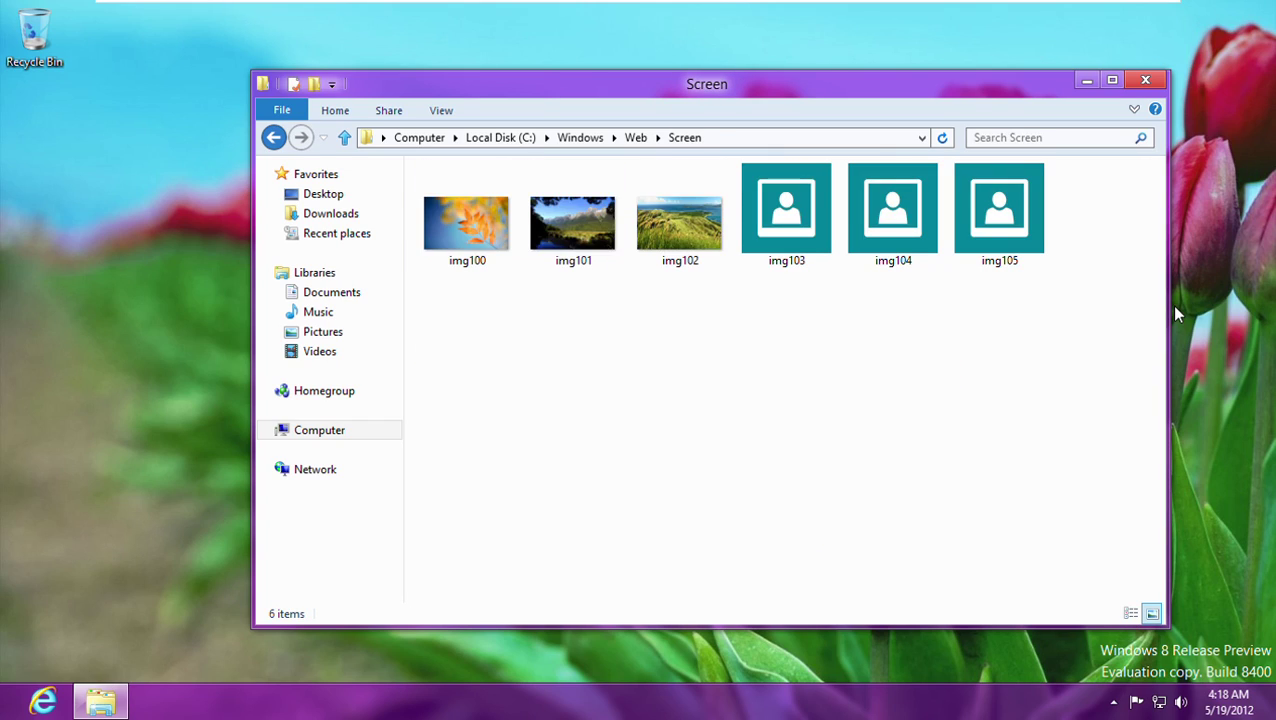
Look through the pictures in the Screen folder, ending on img100
{"action": "key", "text": "Right"}
{"action": "key", "text": "Right"}
{"action": "key", "text": "End"}
{"action": "key", "text": "Left"}
{"action": "key", "text": "Home"}
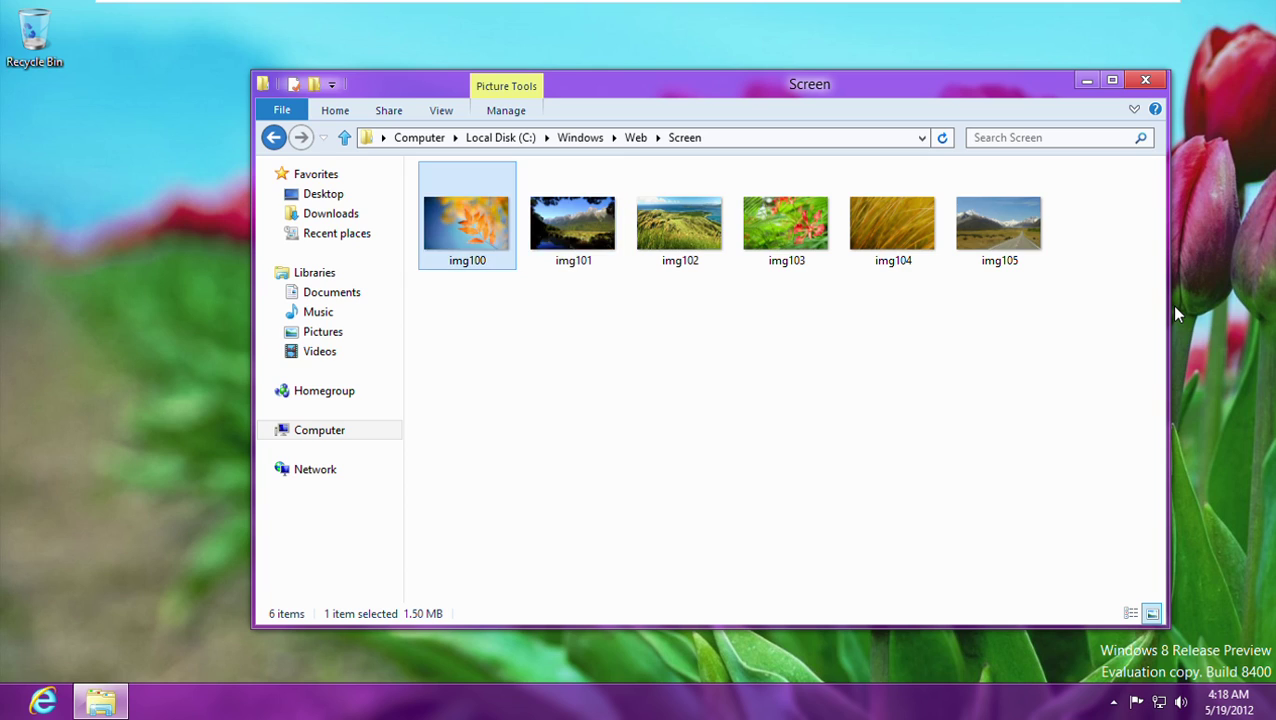
Open the Wallpaper folder inside Web, check its Windows subfolder, and return to Wallpaper
{"action": "key", "text": "BackSpace"}
{"action": "key", "text": "Down"}
{"action": "key", "text": "Return"}
{"action": "key", "text": "End"}
{"action": "key", "text": "Return"}
{"action": "key", "text": "Right"}
{"action": "key", "text": "BackSpace"}
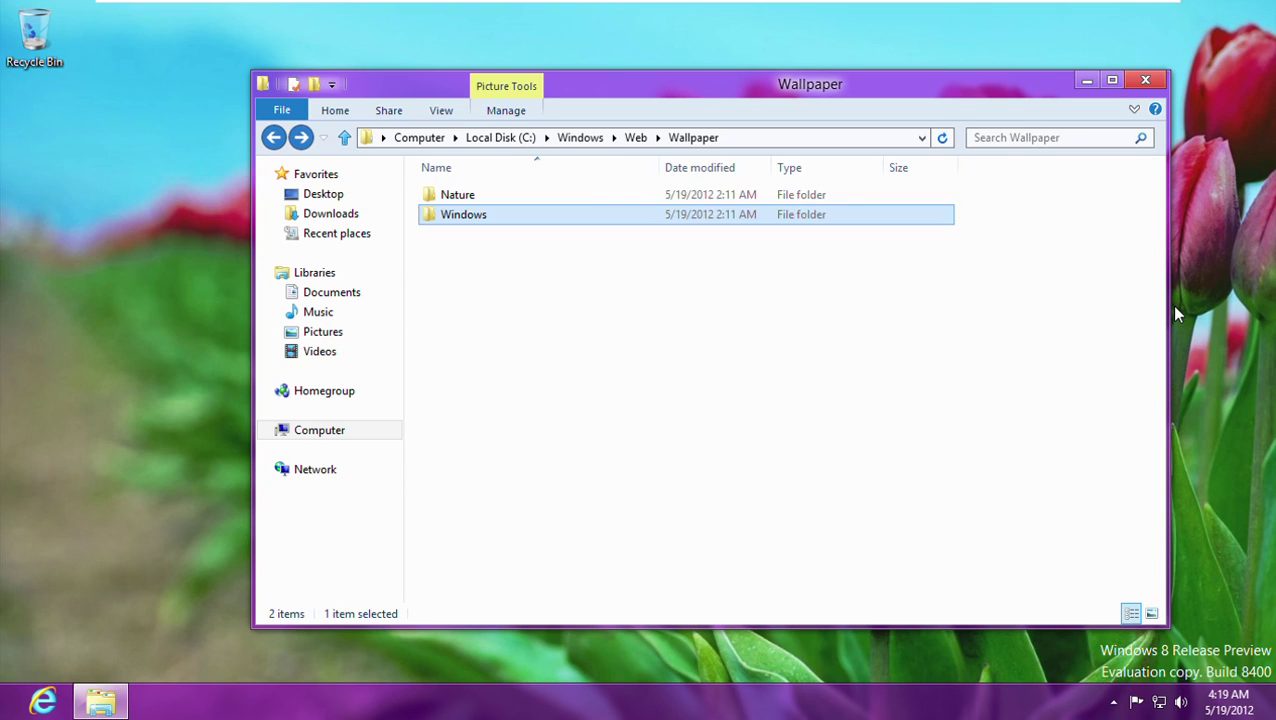
Look through the pictures in the Nature wallpaper folder, and go back up to the Windows folder
{"action": "key", "text": "Up"}
{"action": "key", "text": "Return"}
{"action": "key", "text": "Right"}
{"action": "key", "text": "Right"}
{"action": "key", "text": "Right"}
{"action": "key", "text": "End"}
{"action": "key", "text": "Left"}
{"action": "key", "text": "Home"}
{"action": "key", "text": "BackSpace"}
{"action": "key", "text": "BackSpace"}
{"action": "key", "text": "BackSpace"}
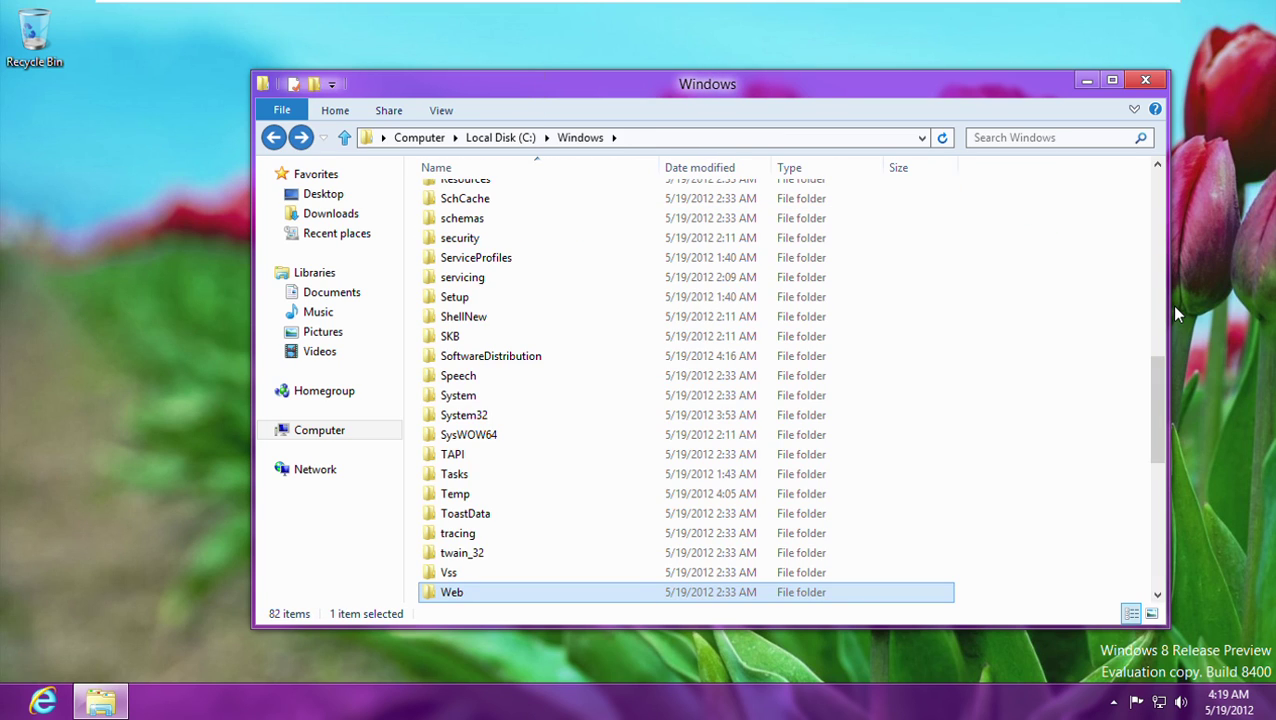
Jump through the Windows folder's entries by name to the Speech folder, and show the desktop
{"action": "key", "text": "v"}
{"action": "key", "text": "t"}
{"action": "key", "text": "e"}
{"action": "key", "text": "t"}
{"action": "key", "text": "a"}
{"action": "key", "text": "s"}
{"action": "key", "text": "p"}
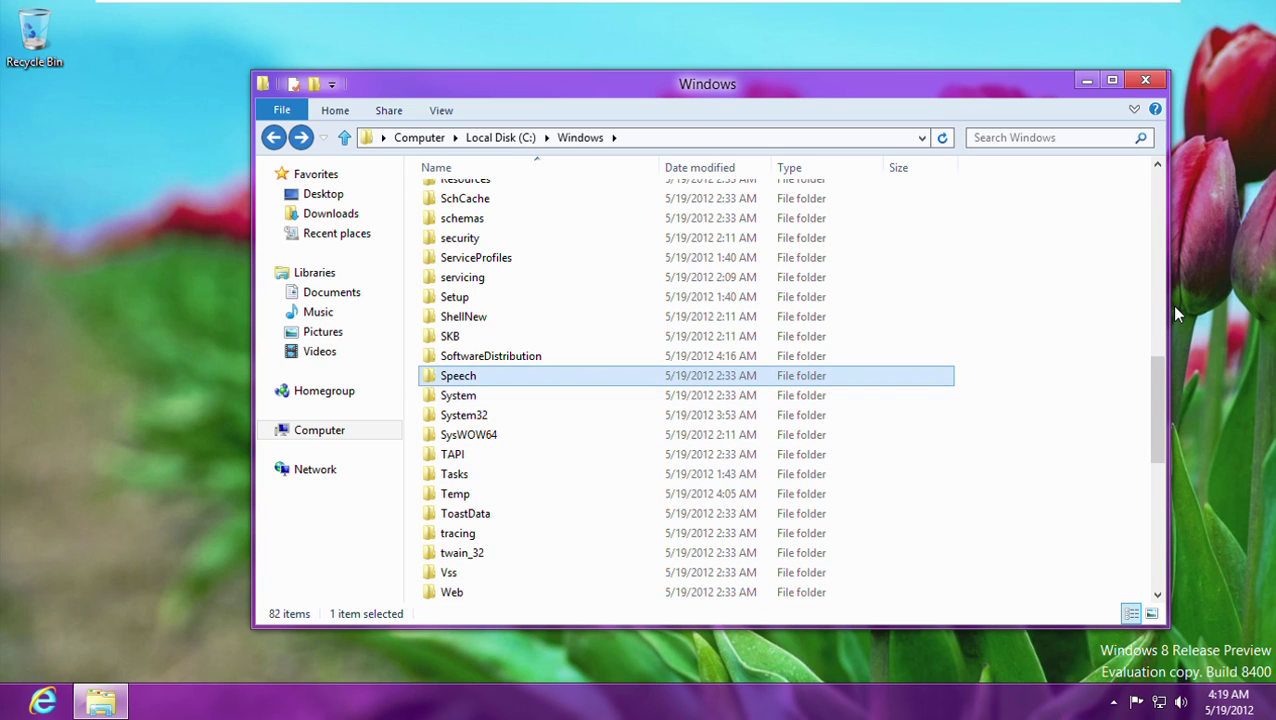
{"action": "key", "text": "super+d"}
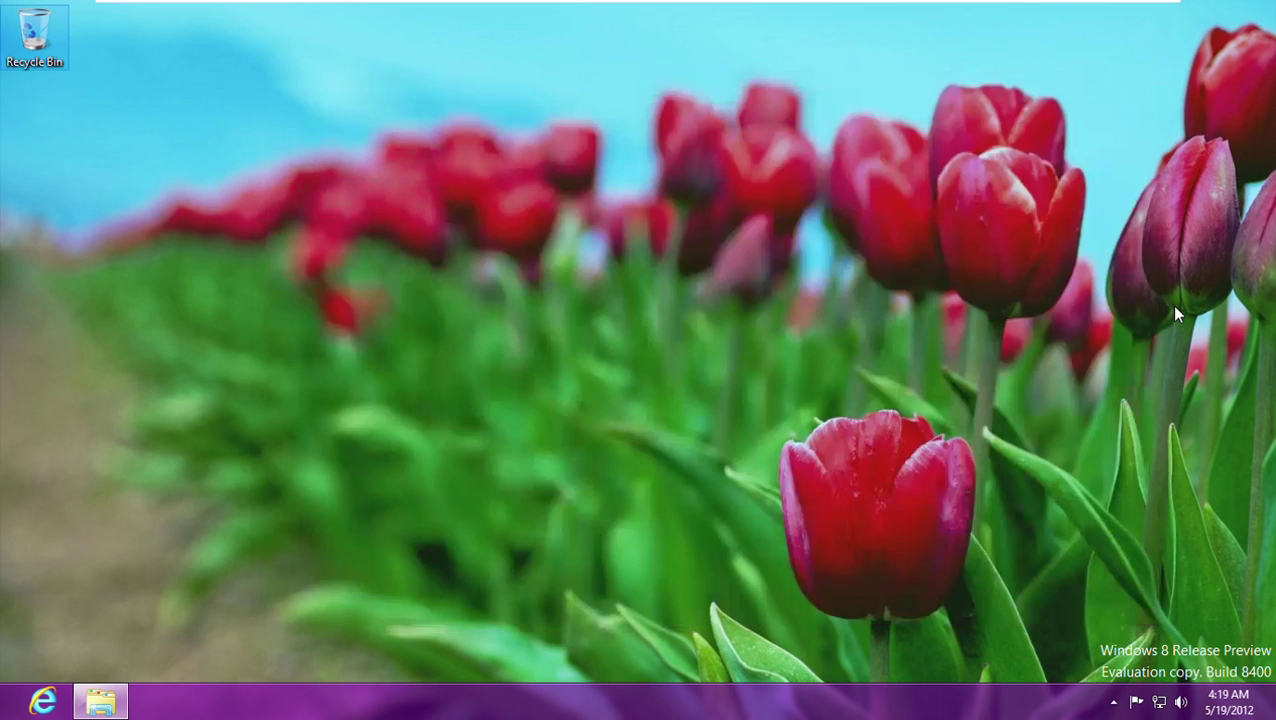
Go to the Start screen, list all installed apps, and launch Character Map
{"action": "mouse_move", "coordinate": [1274, 4]}
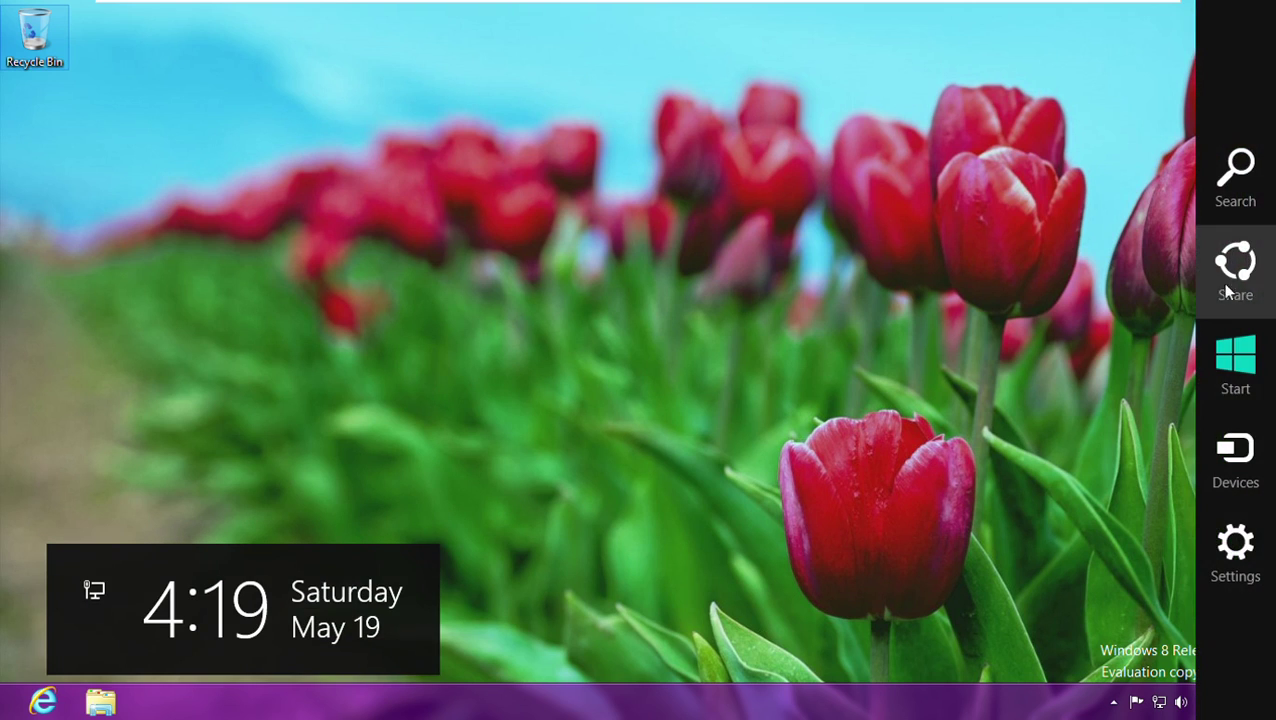
{"action": "left_click", "coordinate": [1240, 345]}
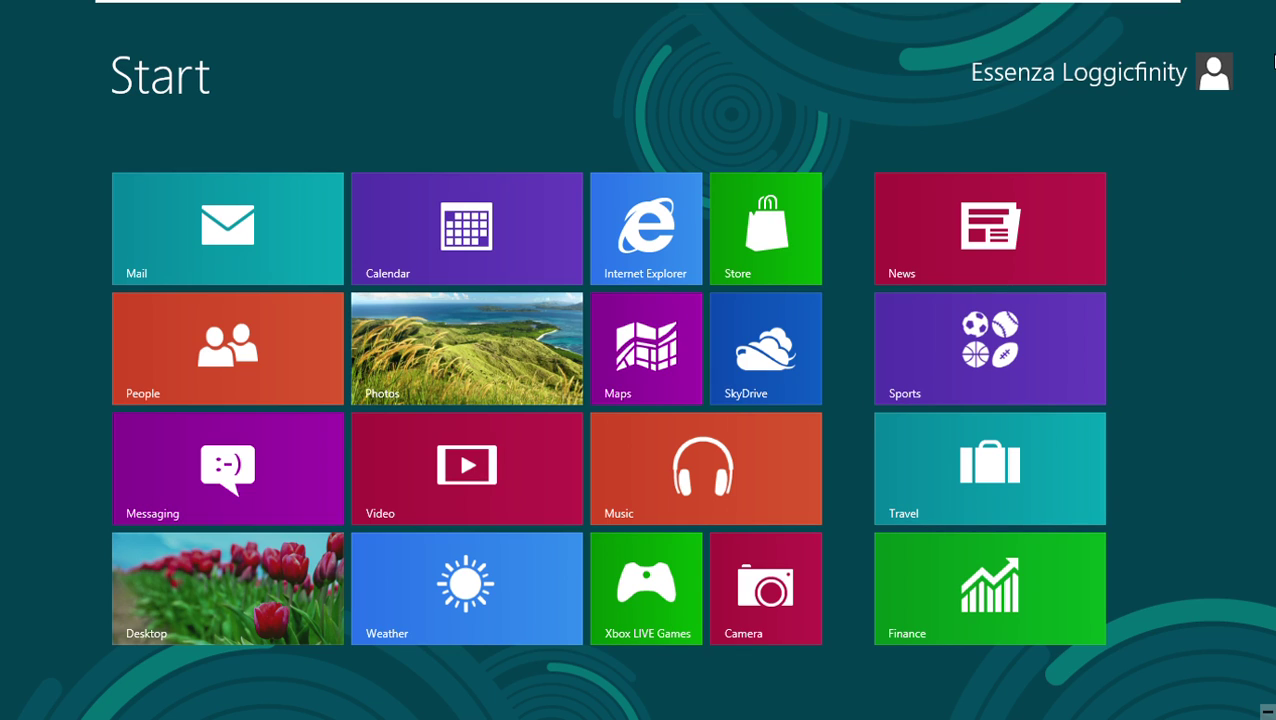
{"action": "mouse_move", "coordinate": [1265, 47]}
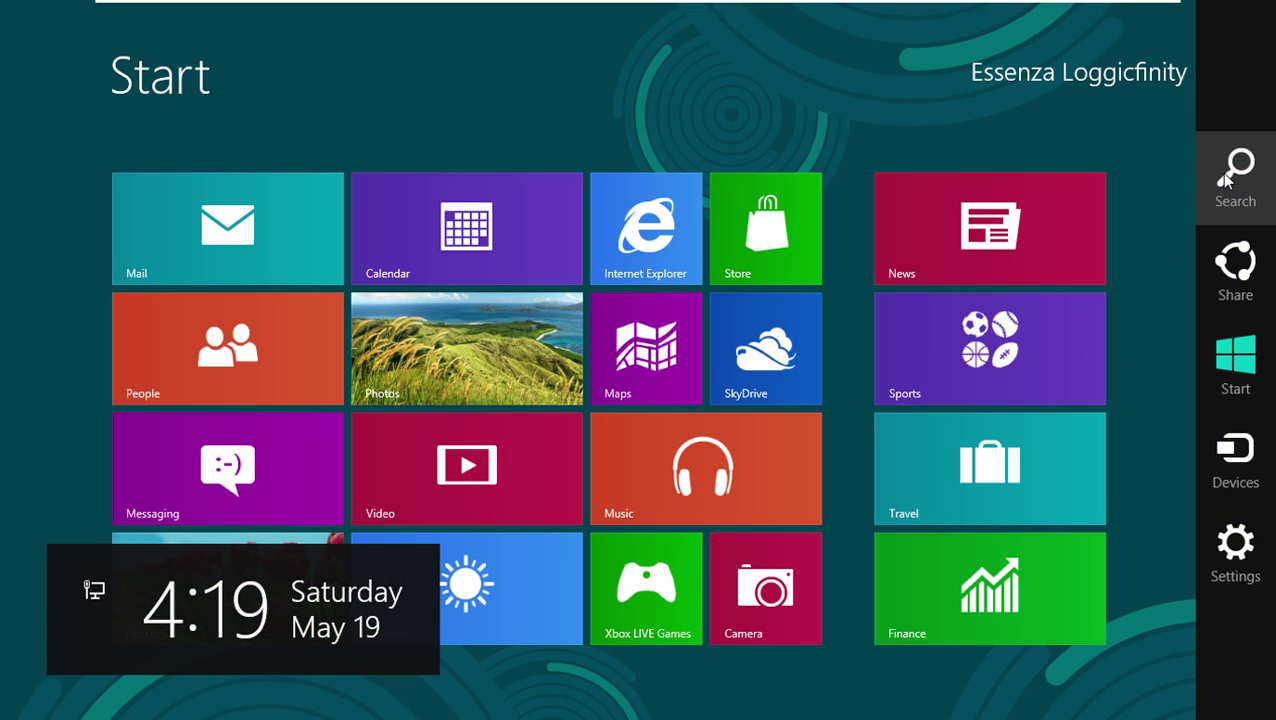
{"action": "left_click", "coordinate": [1222, 170]}
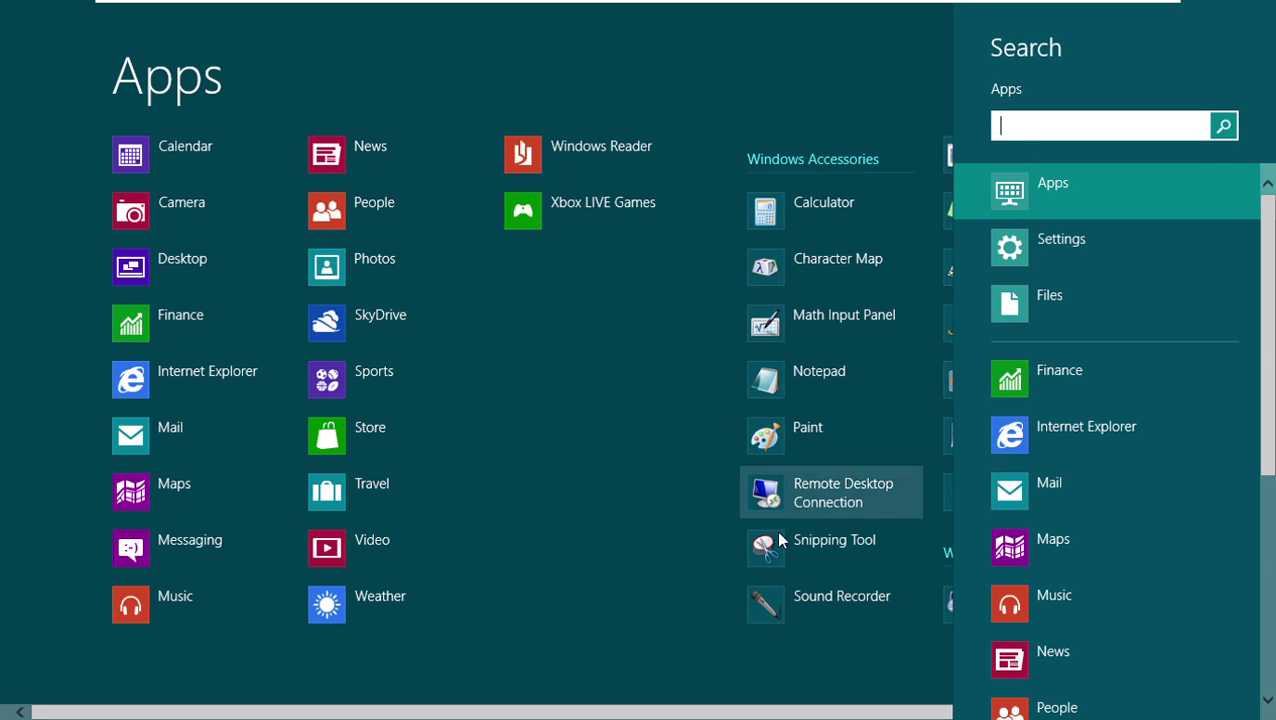
{"action": "left_click", "coordinate": [693, 714]}
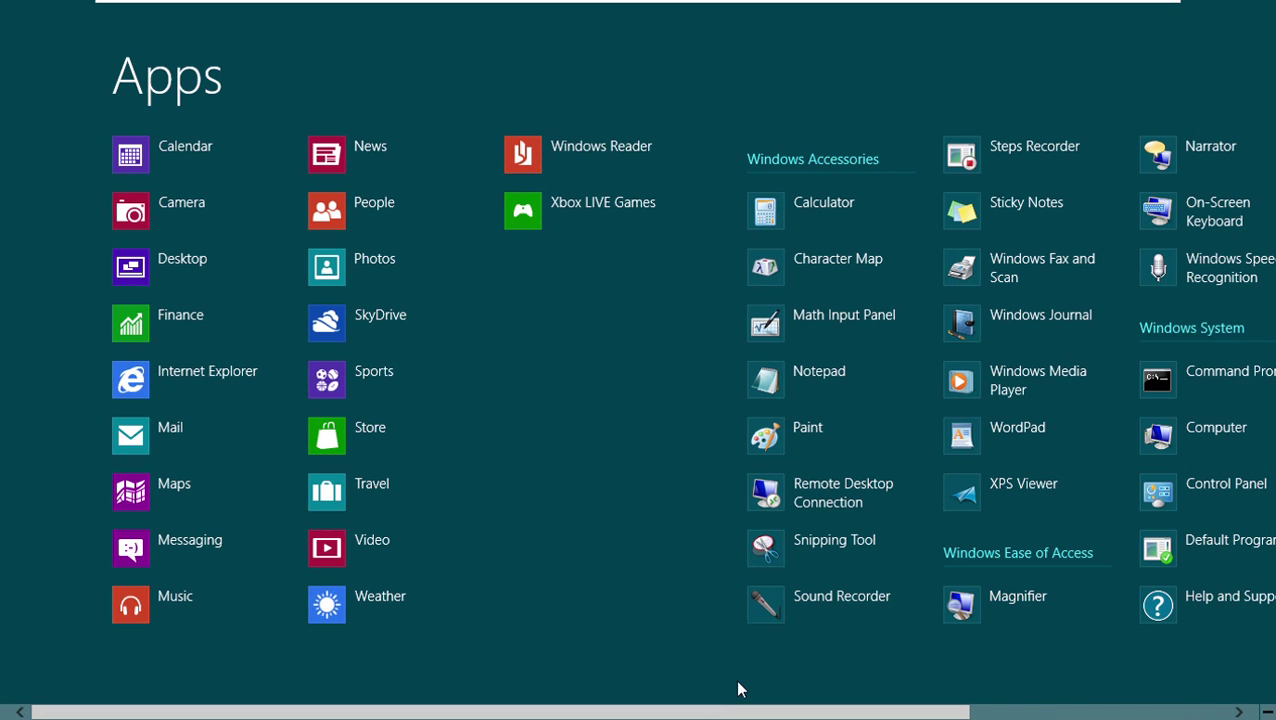
{"action": "left_click", "coordinate": [880, 272]}
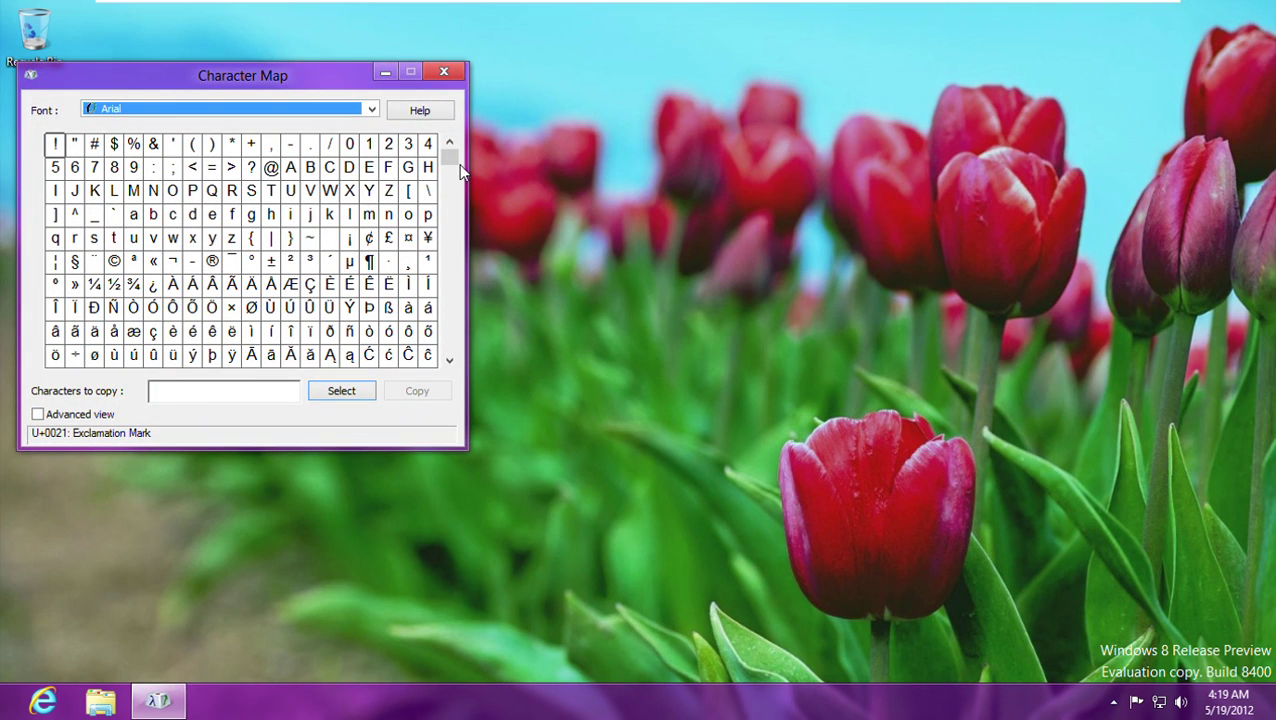
Browse the Arial characters in Character Map, and close it
{"action": "left_click_drag", "start_coordinate": [450, 163], "coordinate": [456, 235]}
{"action": "left_click", "coordinate": [458, 150]}
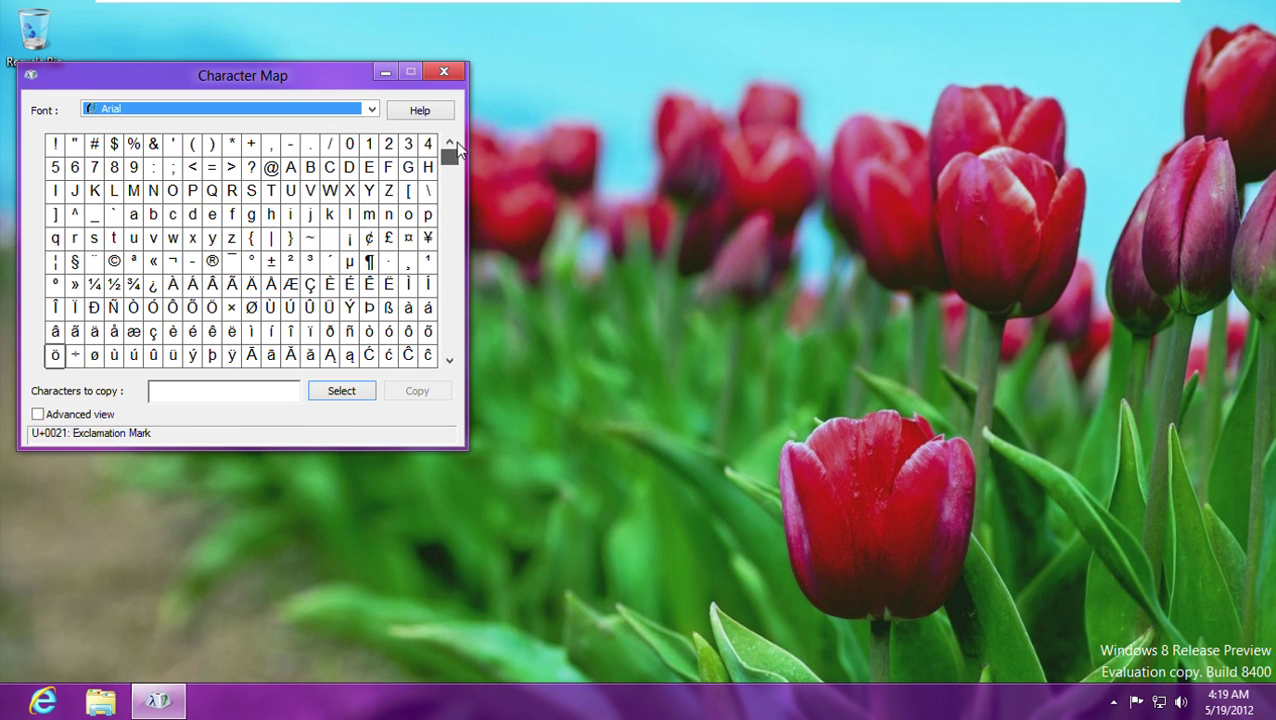
{"action": "left_click", "coordinate": [452, 72]}
Return to the full app list from the desktop and launch Snipping Tool
{"action": "right_click", "coordinate": [897, 478]}
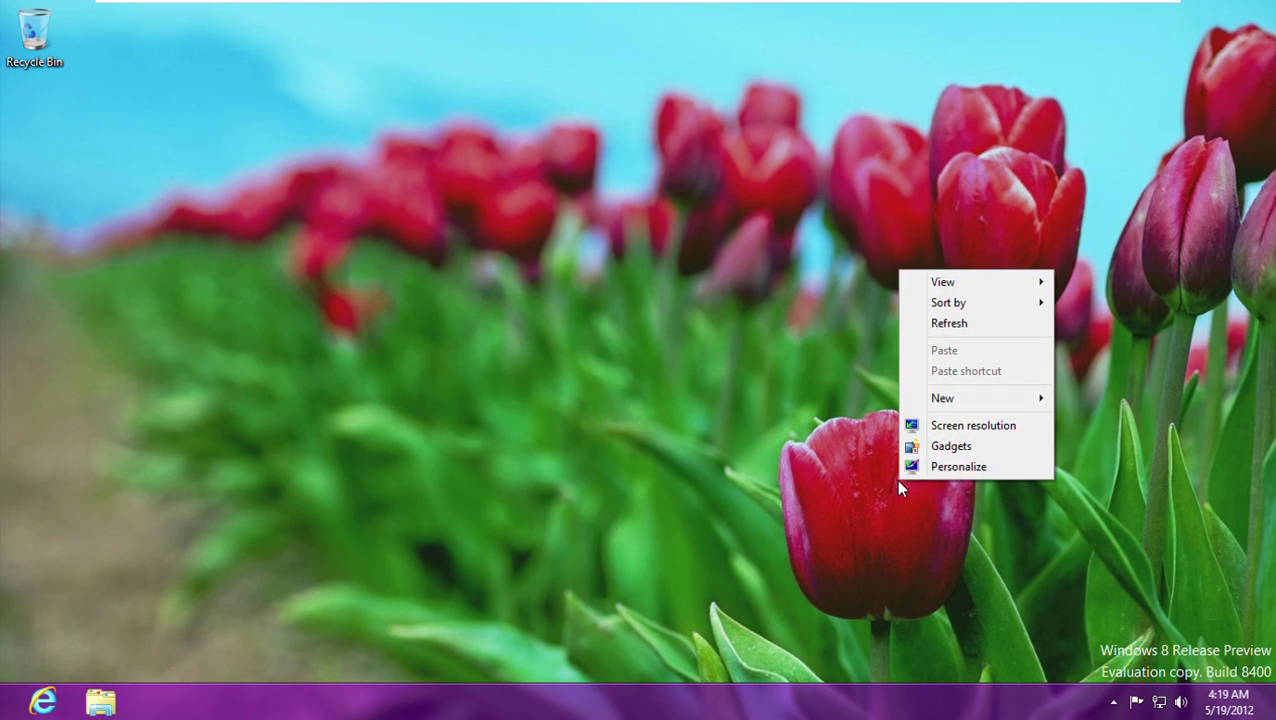
{"action": "mouse_move", "coordinate": [1274, 5]}
{"action": "left_click", "coordinate": [1215, 375]}
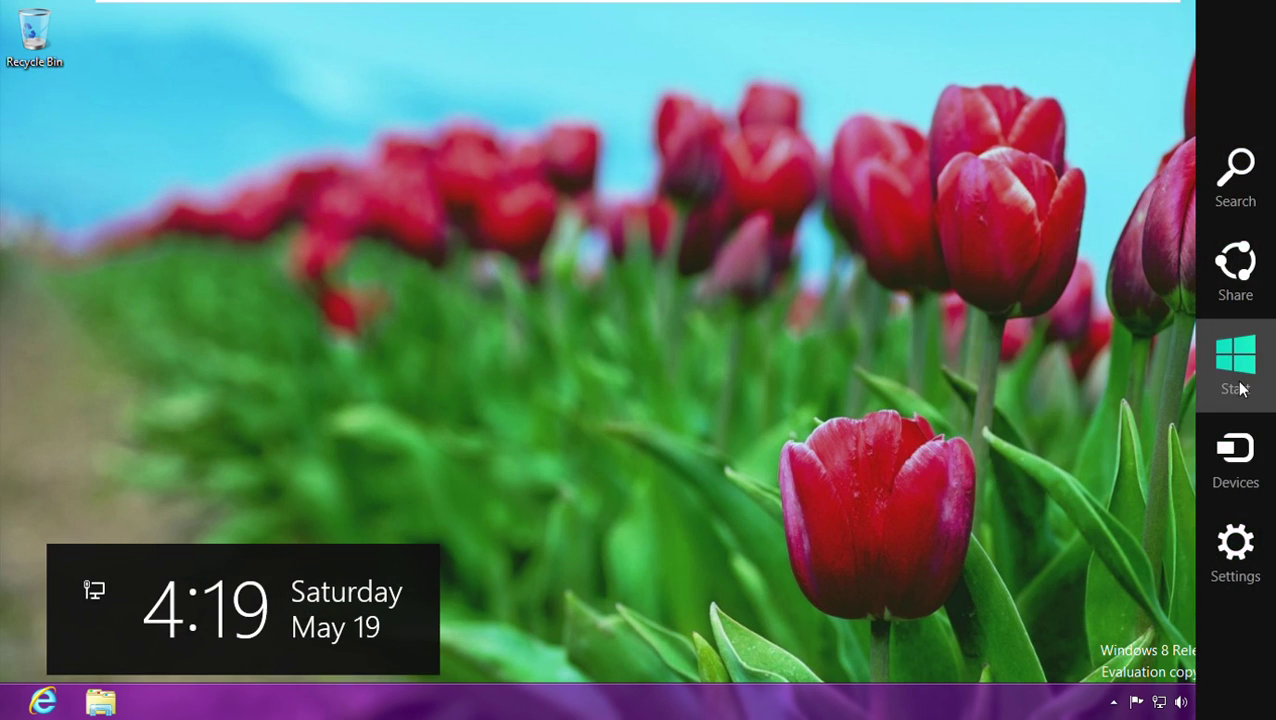
{"action": "mouse_move", "coordinate": [1262, 90]}
{"action": "left_click", "coordinate": [1232, 170]}
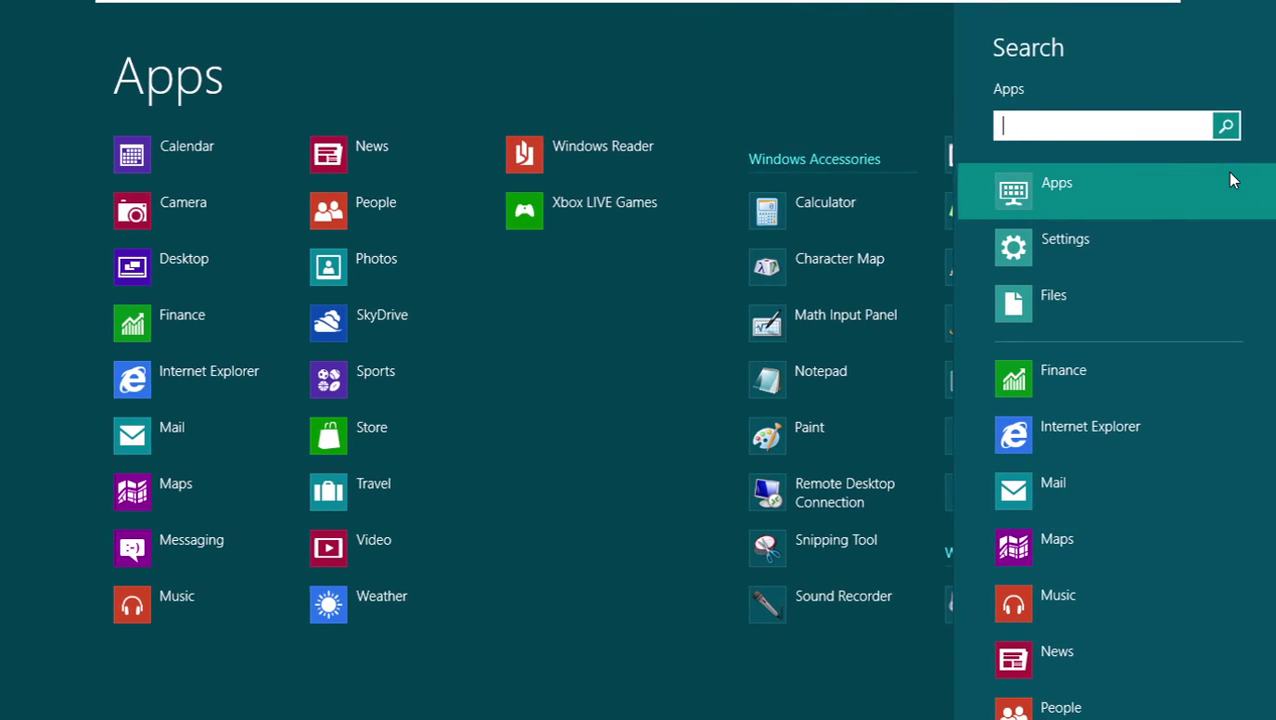
{"action": "left_click", "coordinate": [593, 550]}
{"action": "scroll", "coordinate": [983, 703], "scroll_direction": "down", "scroll_amount": 3}
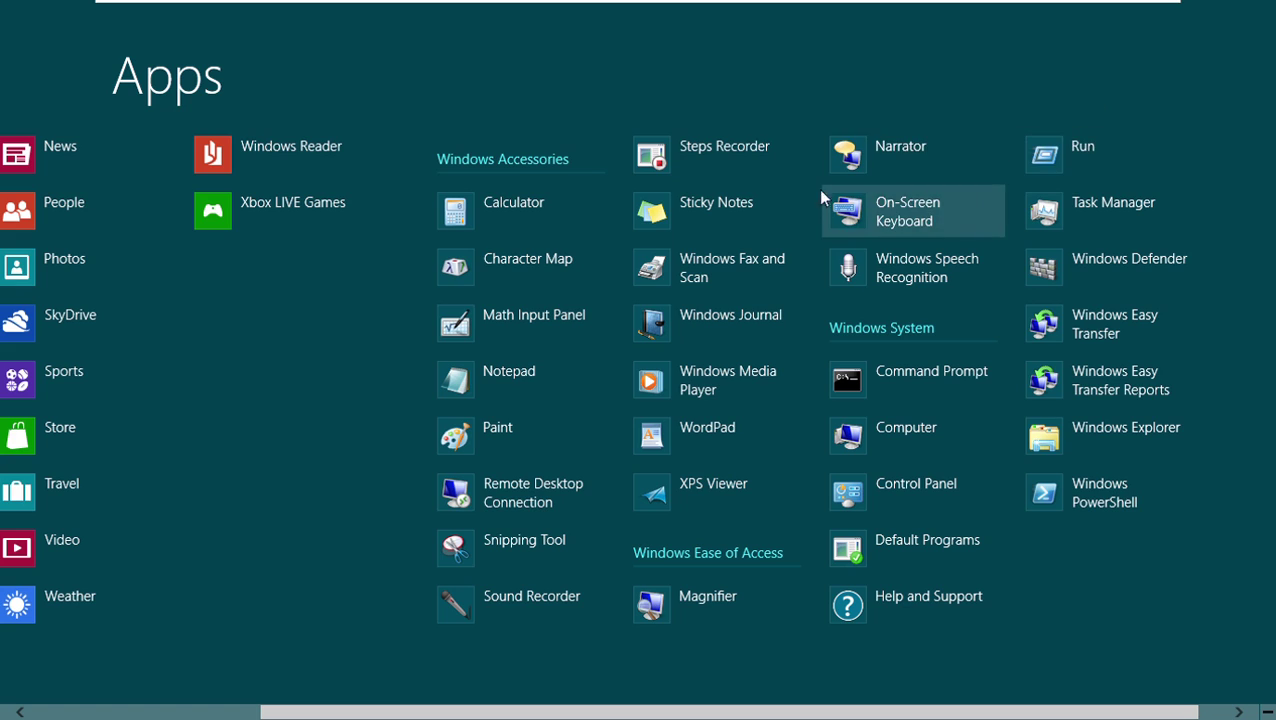
{"action": "left_click", "coordinate": [476, 542]}
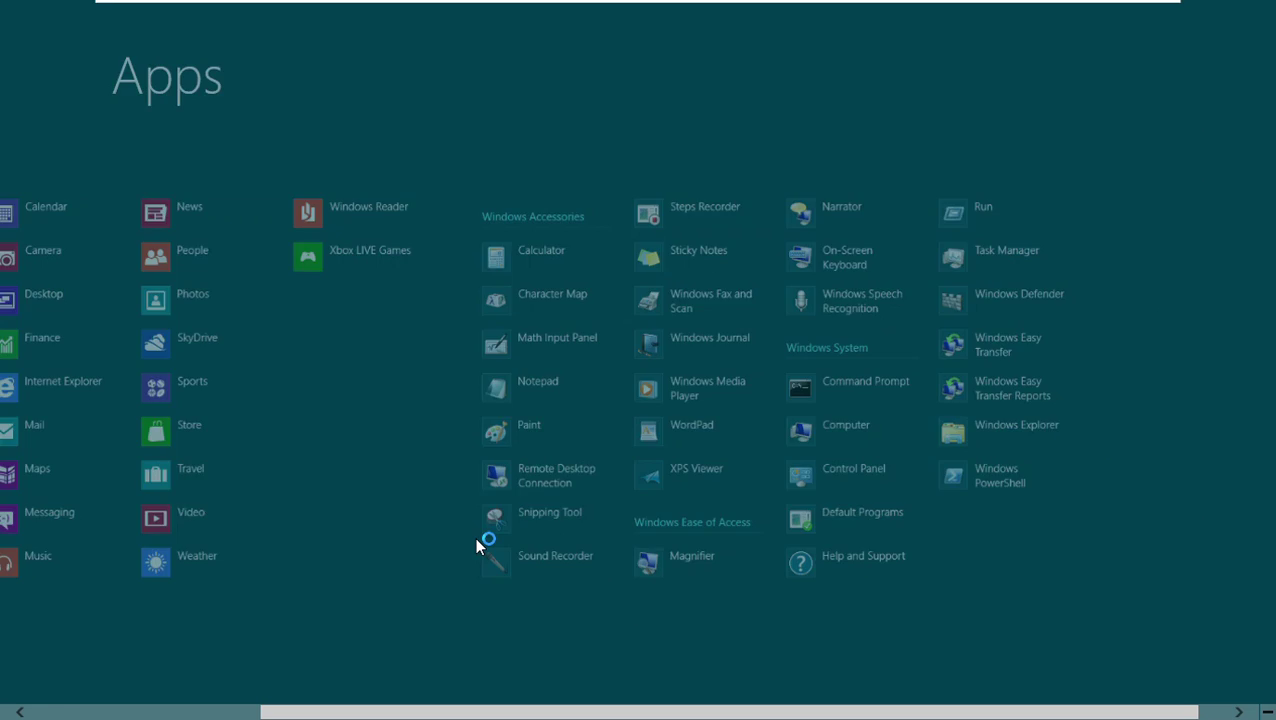
Capture the desktop area above the taskbar as a new snip and scribble loops over it with the pen
{"action": "left_click", "coordinate": [547, 227]}
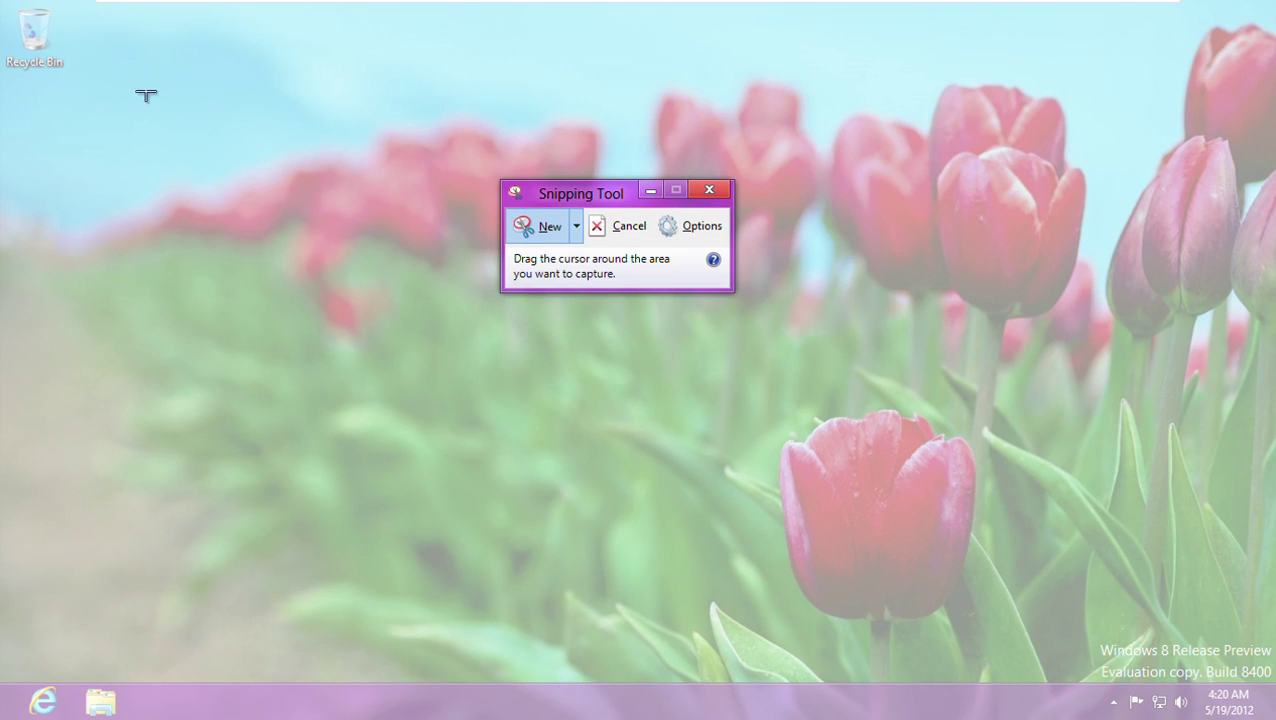
{"action": "left_click_drag", "start_coordinate": [3, 5], "coordinate": [1274, 680]}
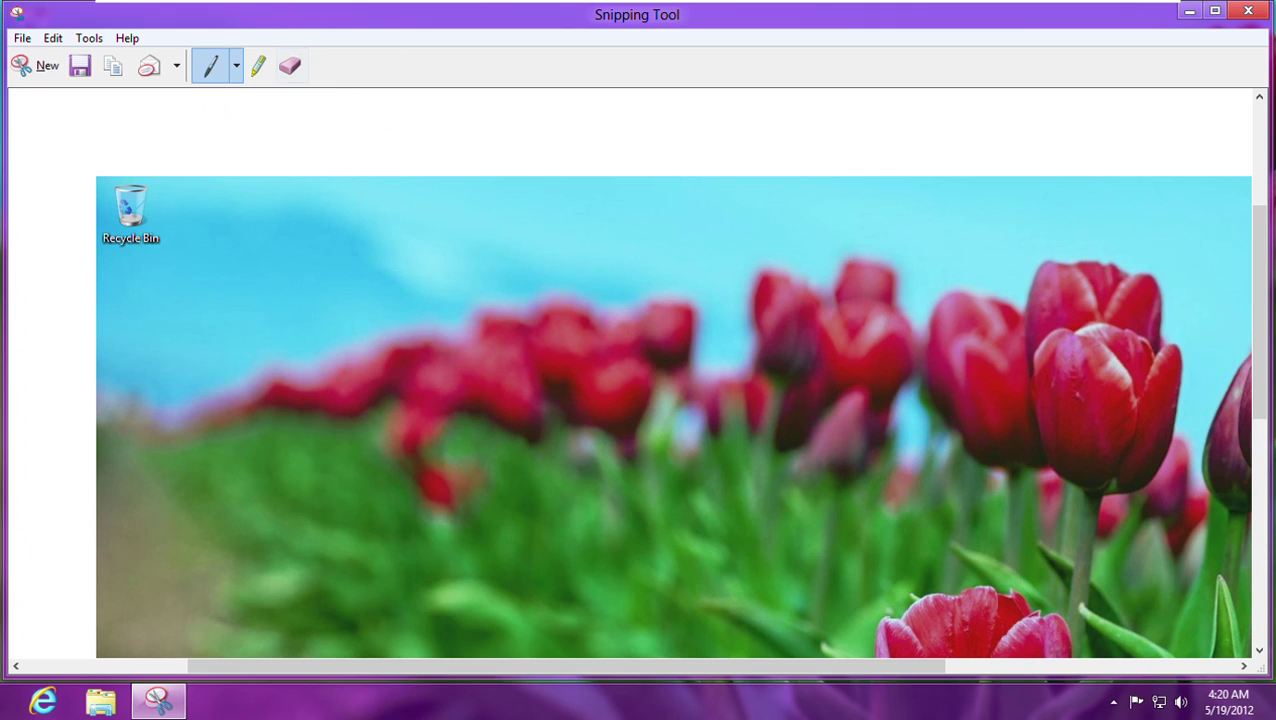
{"action": "mouse_move", "coordinate": [609, 340]}
{"action": "left_mouse_down"}
{"action": "mouse_move", "coordinate": [883, 570]}
{"action": "mouse_move", "coordinate": [606, 300]}
{"action": "left_mouse_up"}
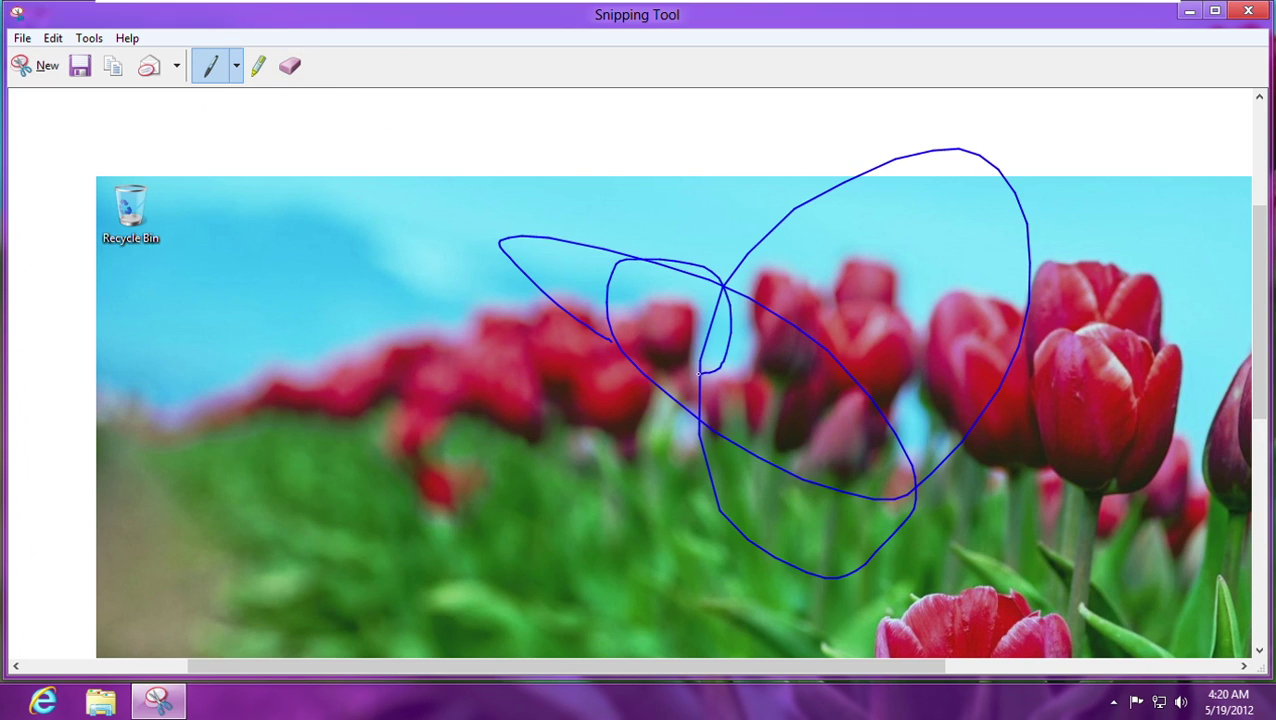
{"action": "left_click_drag", "start_coordinate": [512, 386], "coordinate": [605, 357]}
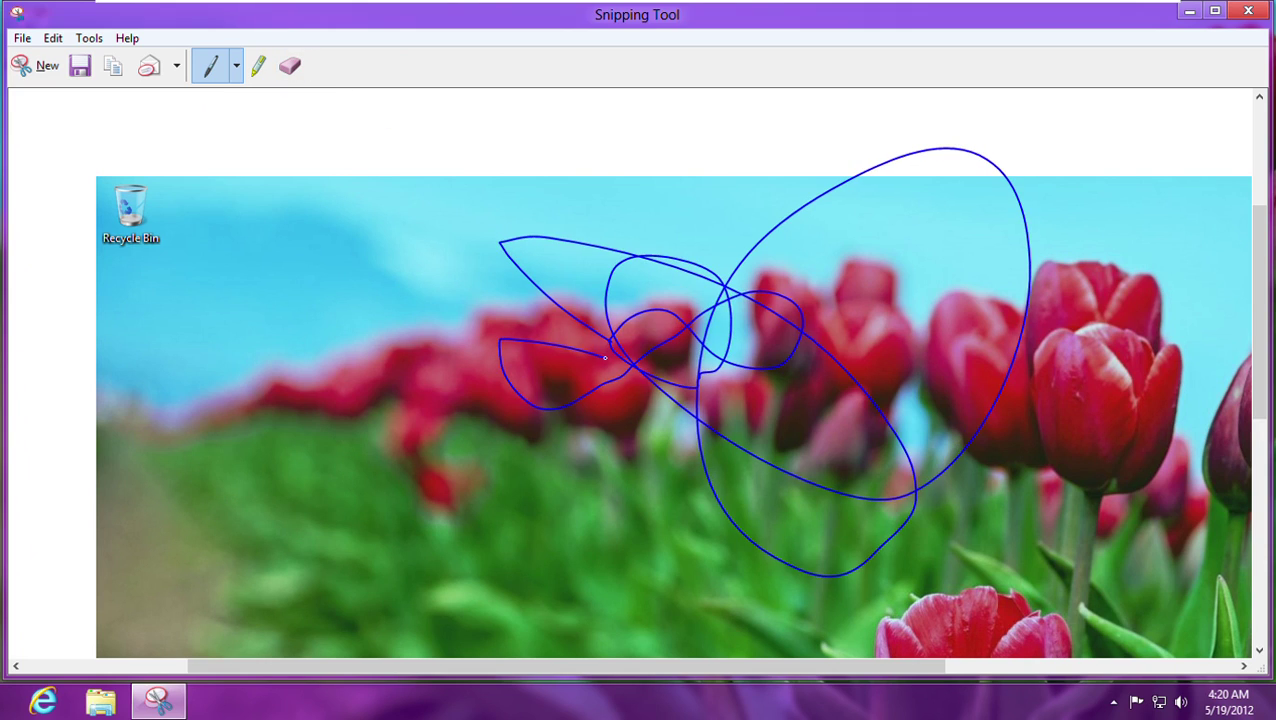
Erase the pen strokes from the snip, and close Snipping Tool without saving
{"action": "left_click", "coordinate": [290, 66]}
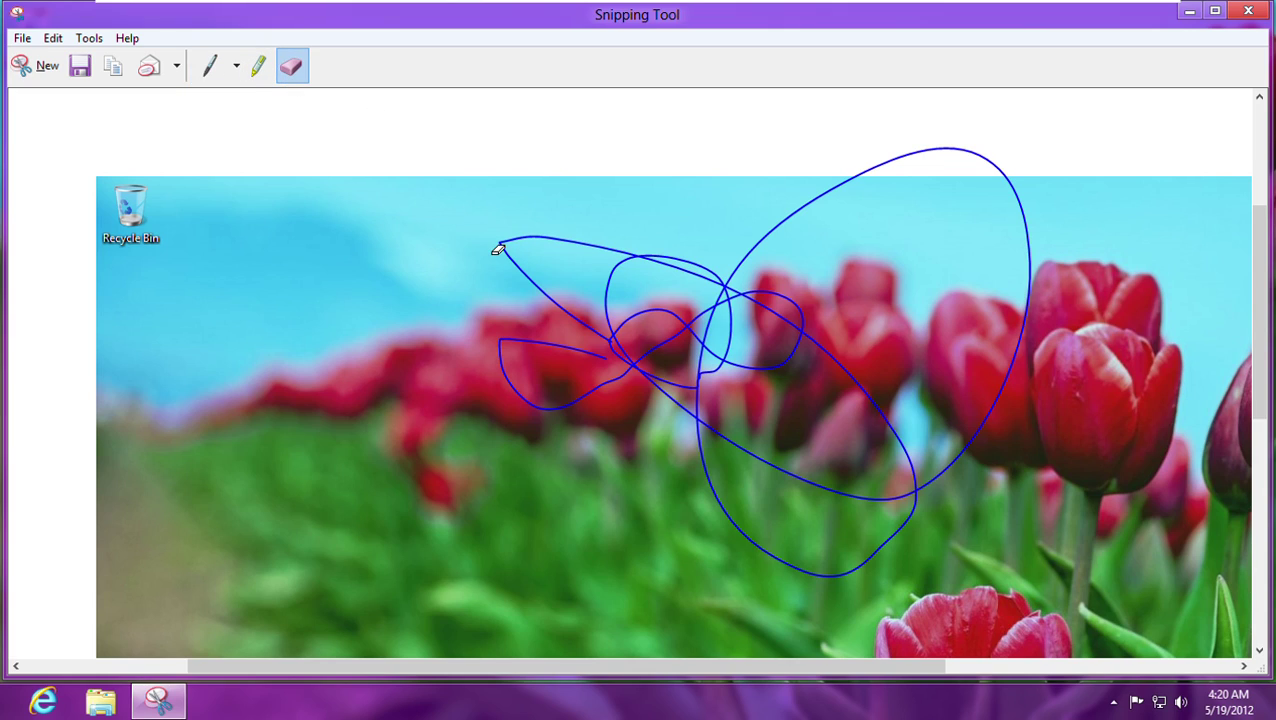
{"action": "left_click_drag", "start_coordinate": [489, 253], "coordinate": [574, 210]}
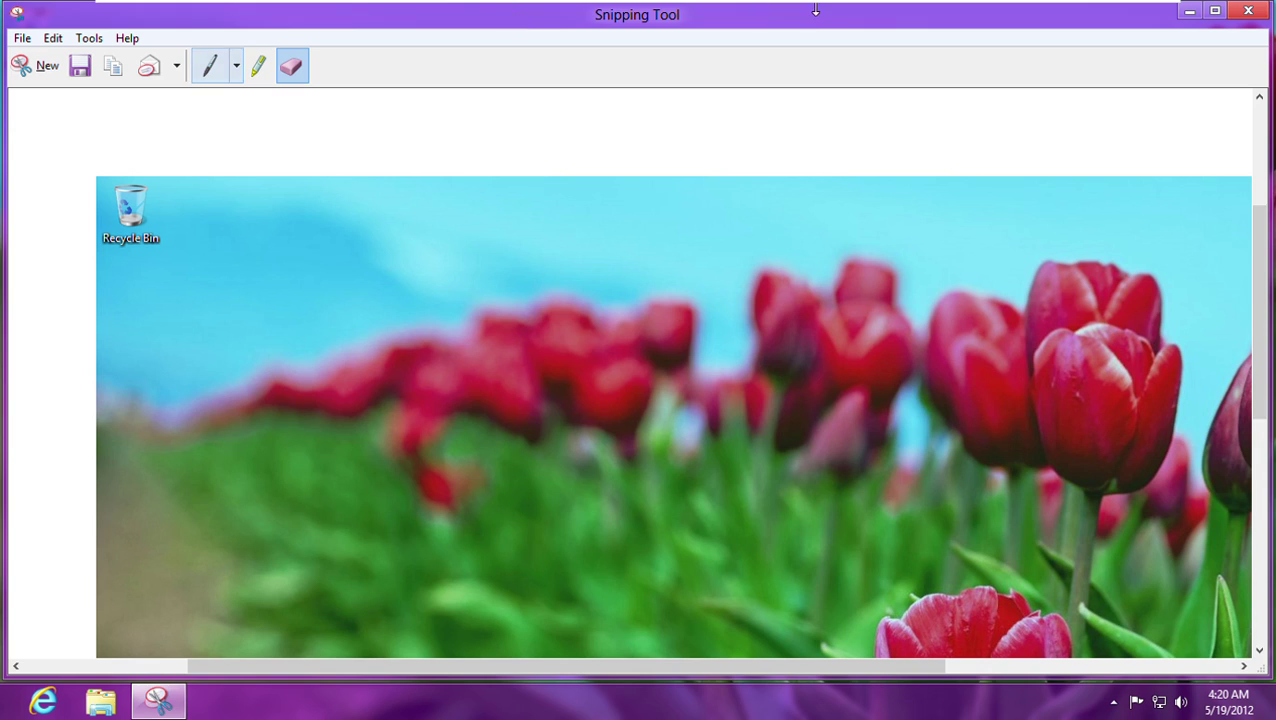
{"action": "key", "text": "alt+F4"}
{"action": "key", "text": "Tab"}
{"action": "key", "text": "Return"}
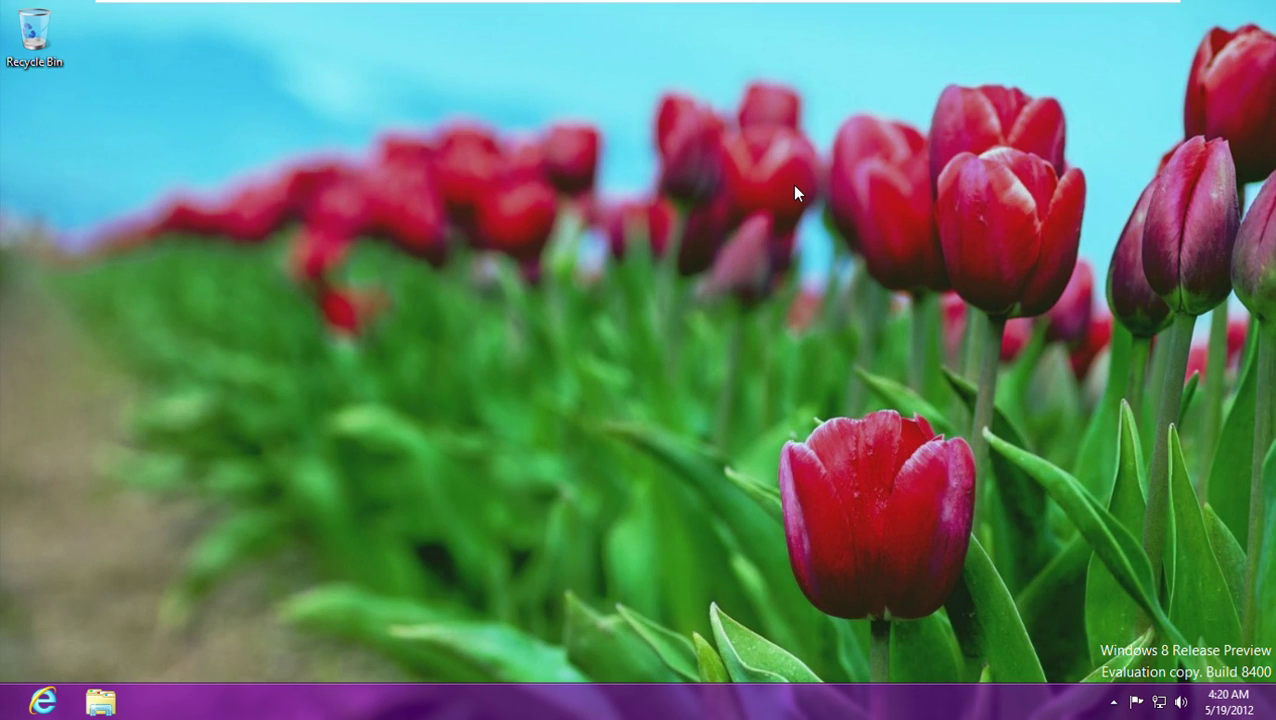
Bring up the full app list again and launch Paint
{"action": "key", "text": "super+c"}
{"action": "left_click", "coordinate": [1230, 199]}
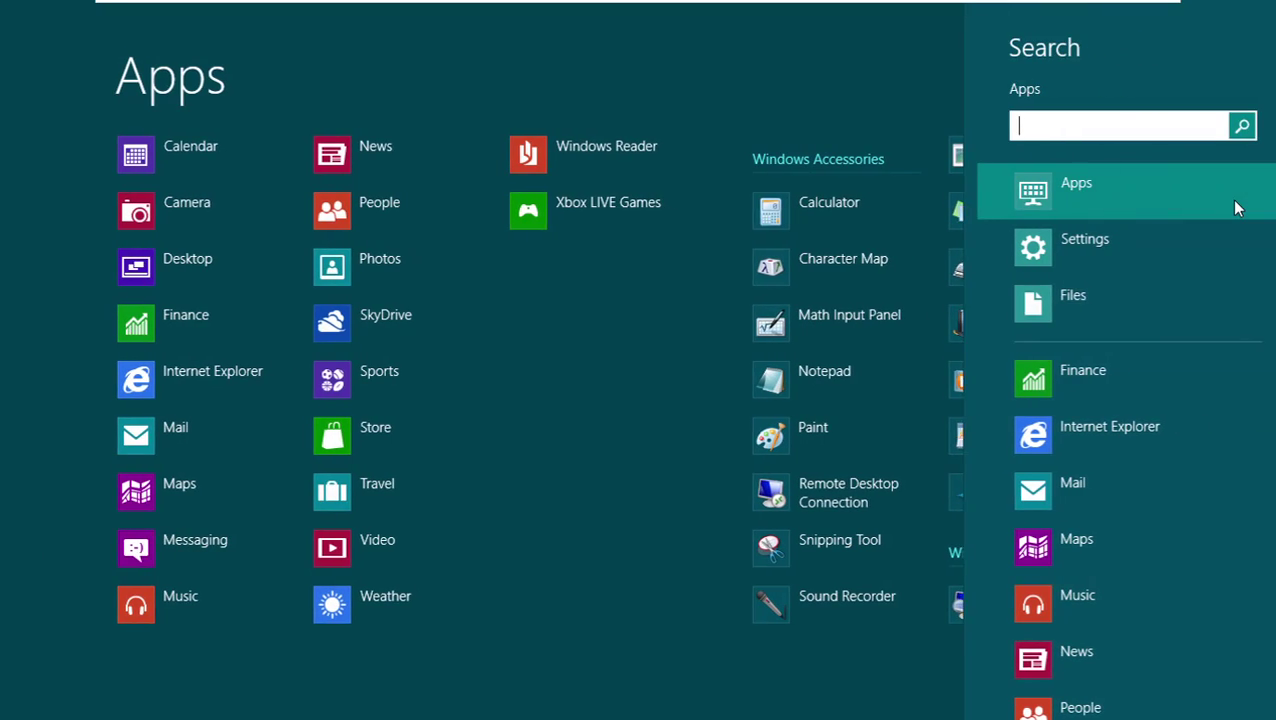
{"action": "left_click", "coordinate": [612, 599]}
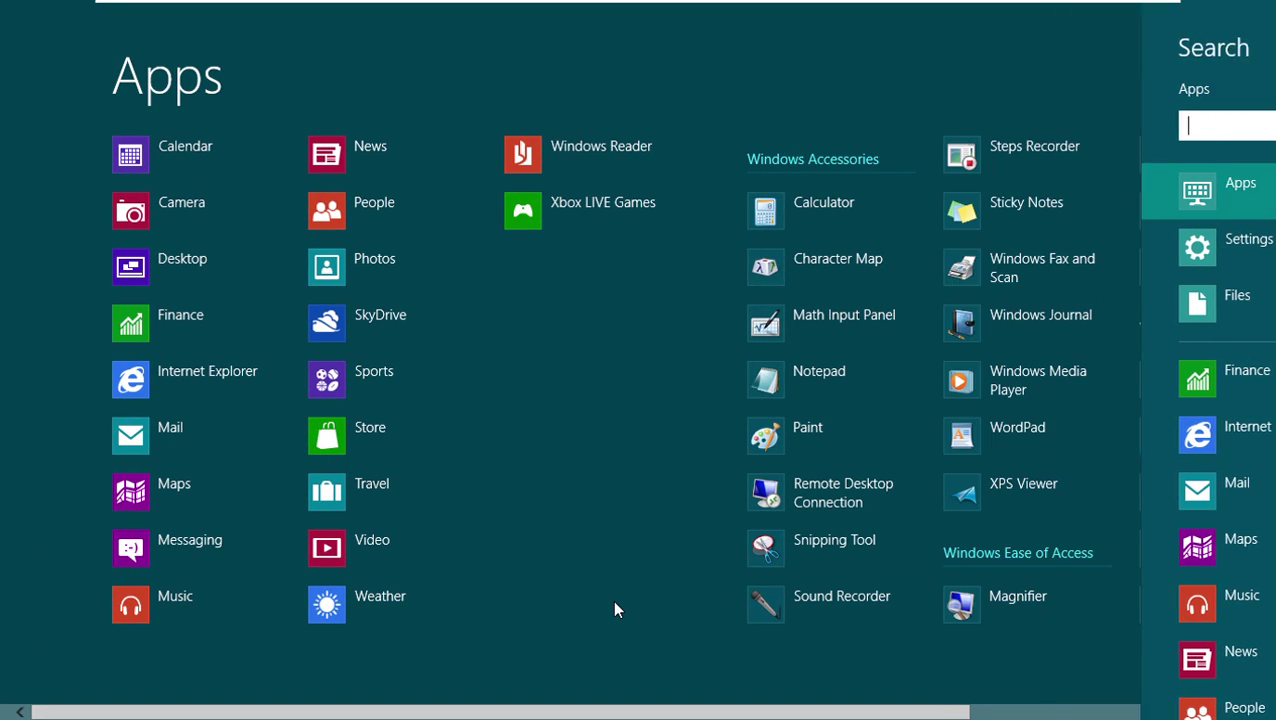
{"action": "left_click", "coordinate": [819, 415]}
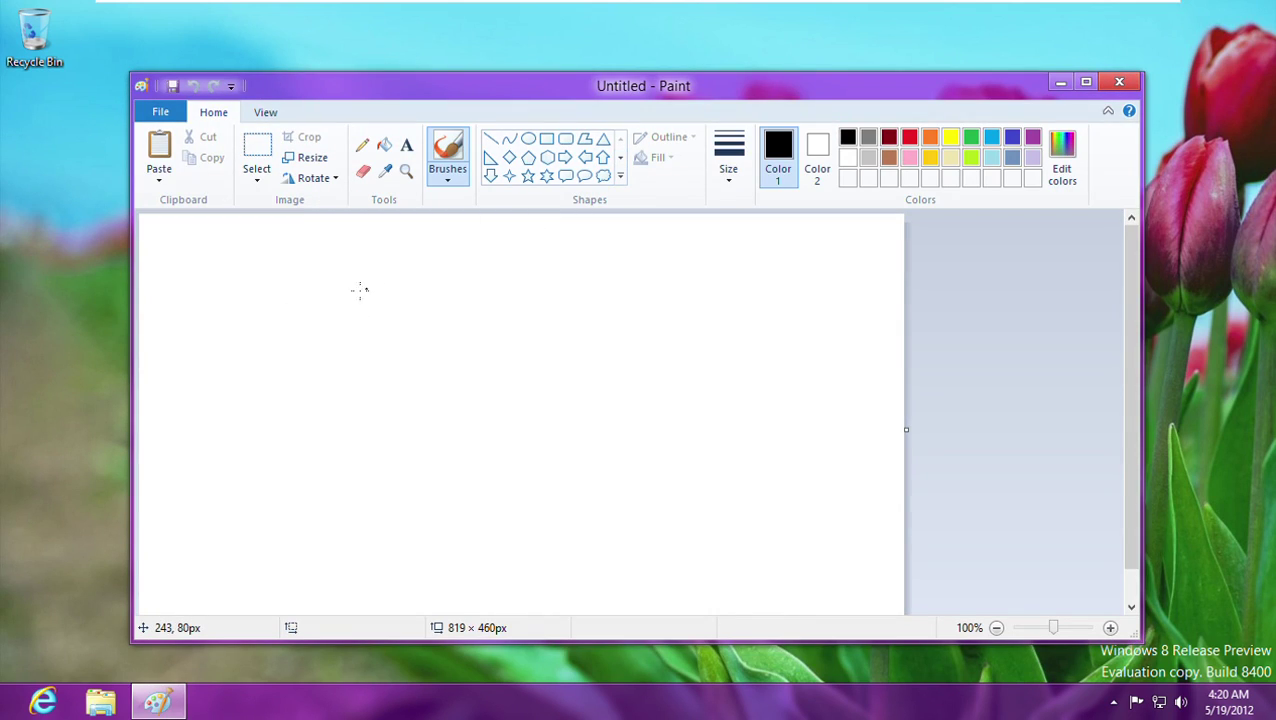
Draw a black line across the canvas and down its far side with the first calligraphy brush
{"action": "left_click", "coordinate": [447, 180]}
{"action": "left_click", "coordinate": [478, 222]}
{"action": "mouse_move", "coordinate": [329, 295]}
{"action": "left_mouse_down"}
{"action": "mouse_move", "coordinate": [788, 355]}
{"action": "mouse_move", "coordinate": [779, 601]}
{"action": "left_mouse_up"}
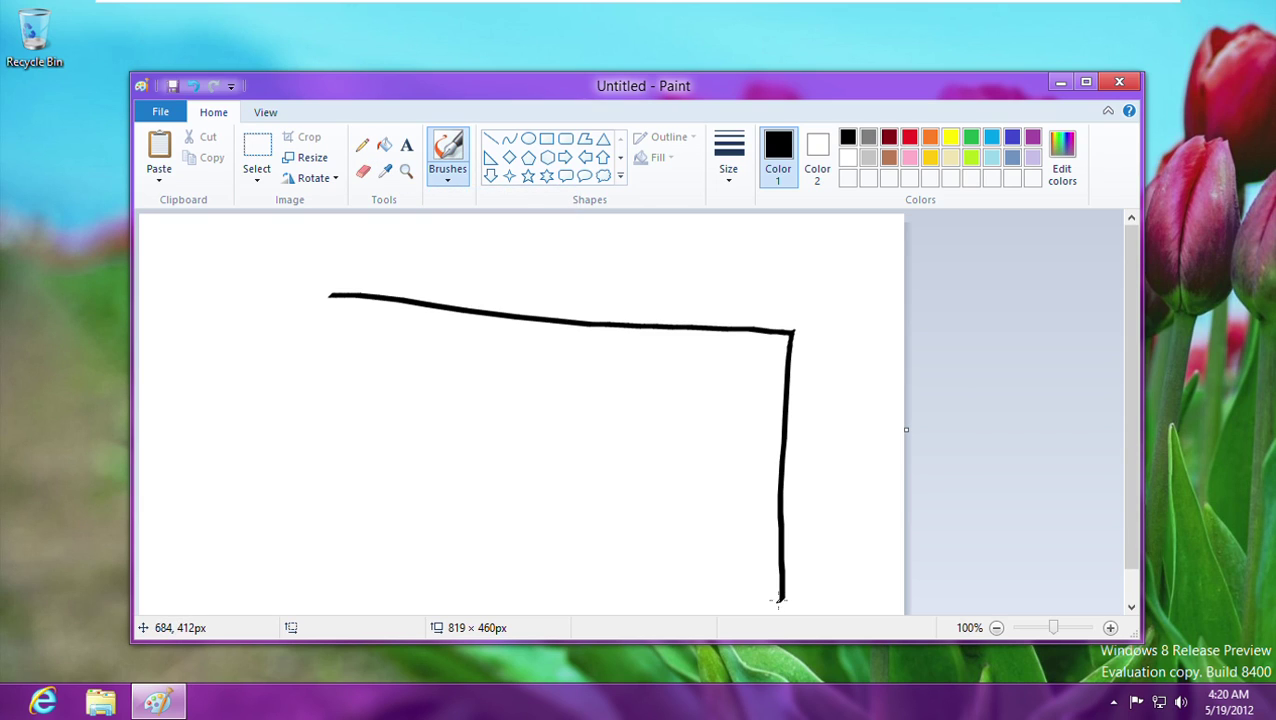
Draw more freehand strokes with the second calligraphy brush, and close Paint without saving the drawing
{"action": "left_click", "coordinate": [446, 180]}
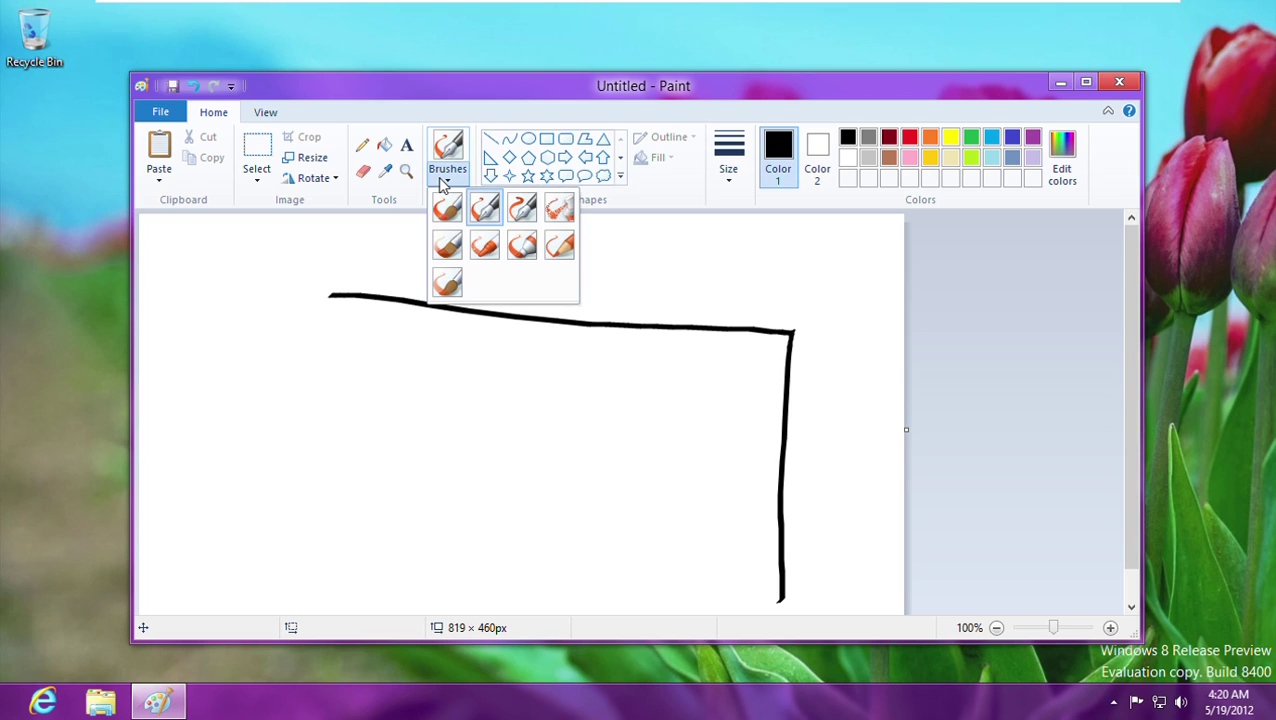
{"action": "left_click", "coordinate": [517, 218]}
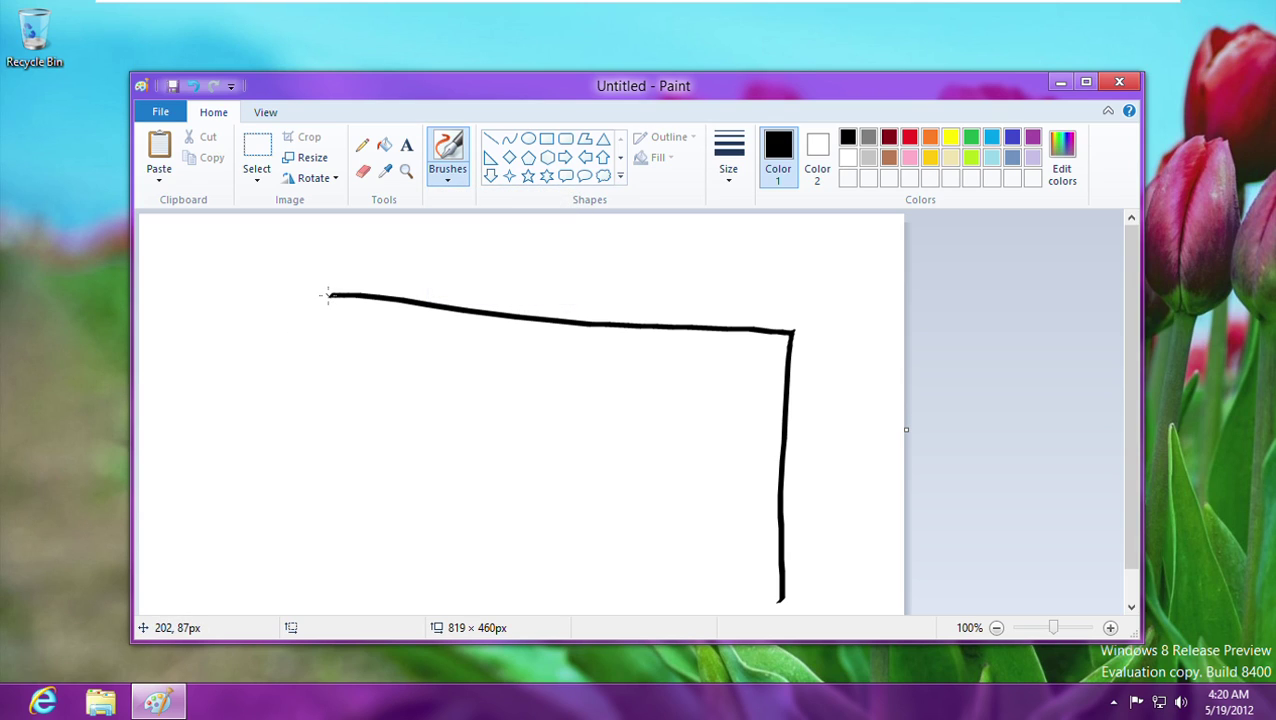
{"action": "mouse_move", "coordinate": [383, 491]}
{"action": "left_mouse_down"}
{"action": "mouse_move", "coordinate": [800, 572]}
{"action": "mouse_move", "coordinate": [636, 627]}
{"action": "left_mouse_up"}
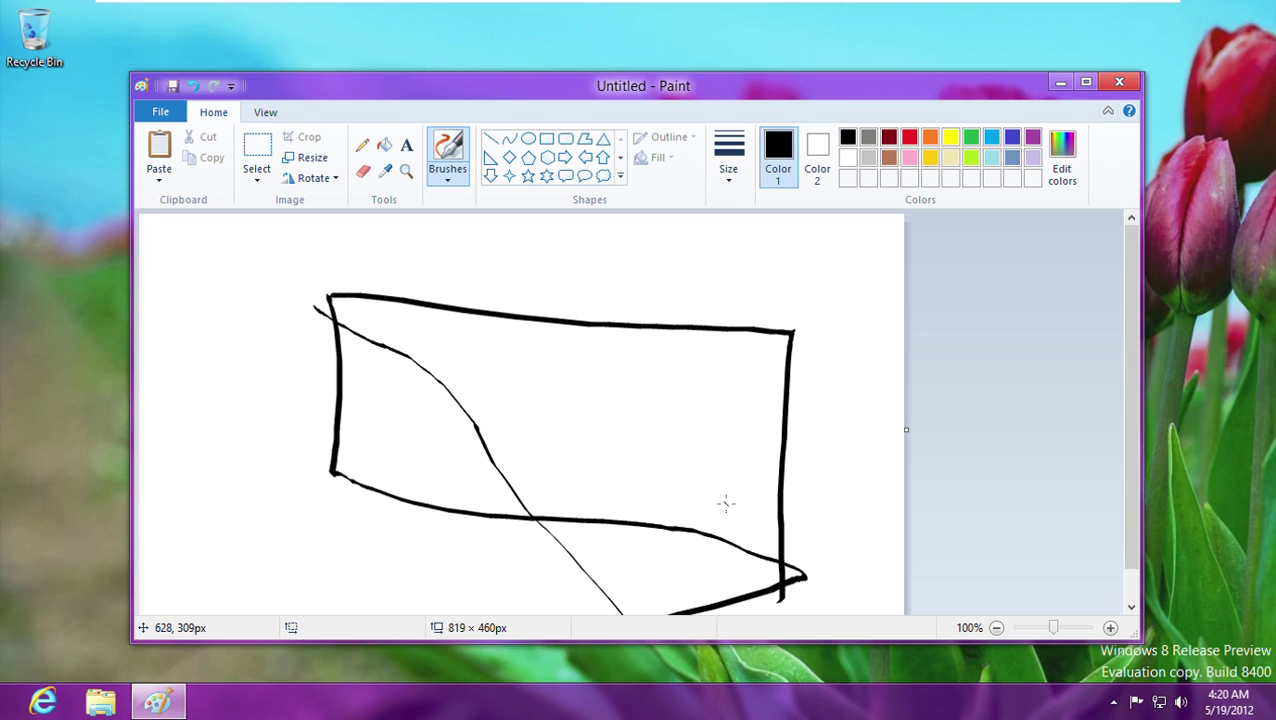
{"action": "key", "text": "alt+F4"}
{"action": "key", "text": "n"}
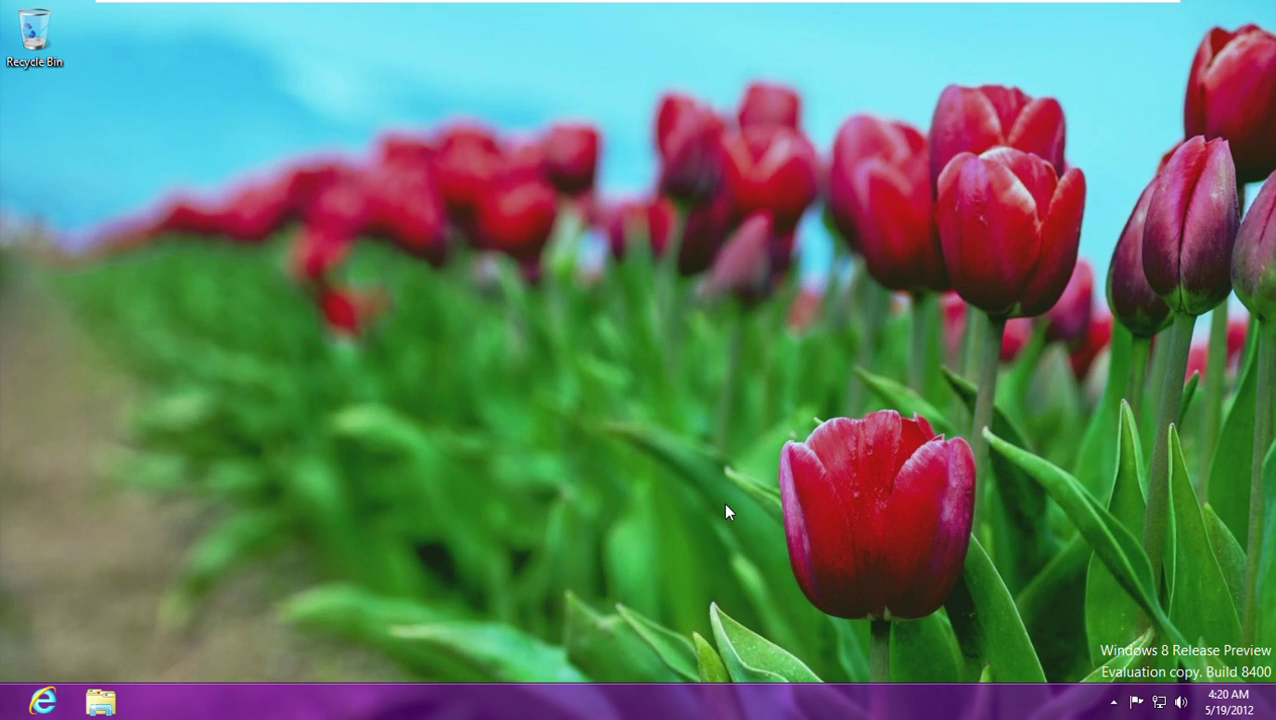
Launch Windows Journal from the full app list, decline the Journal Note Writer print driver installation, and close it
{"action": "mouse_move", "coordinate": [1273, 6]}
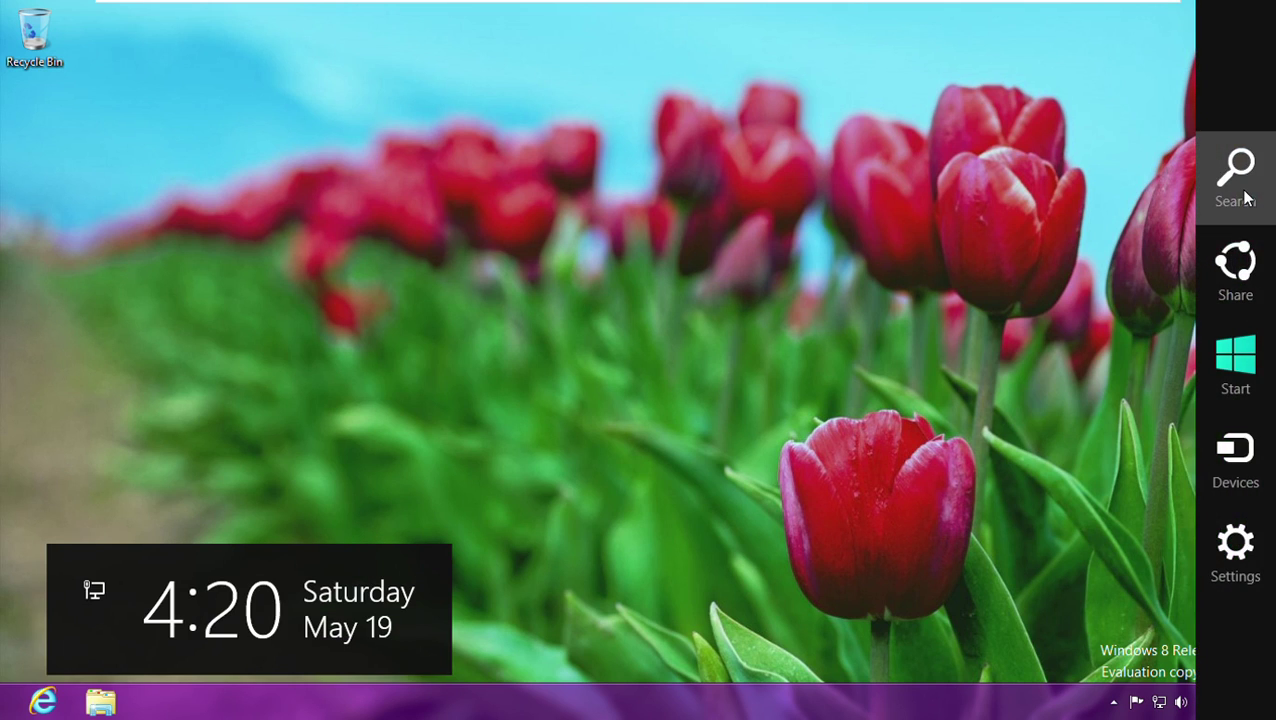
{"action": "left_click", "coordinate": [1231, 168]}
{"action": "scroll", "coordinate": [770, 365], "scroll_direction": "down", "scroll_amount": 5}
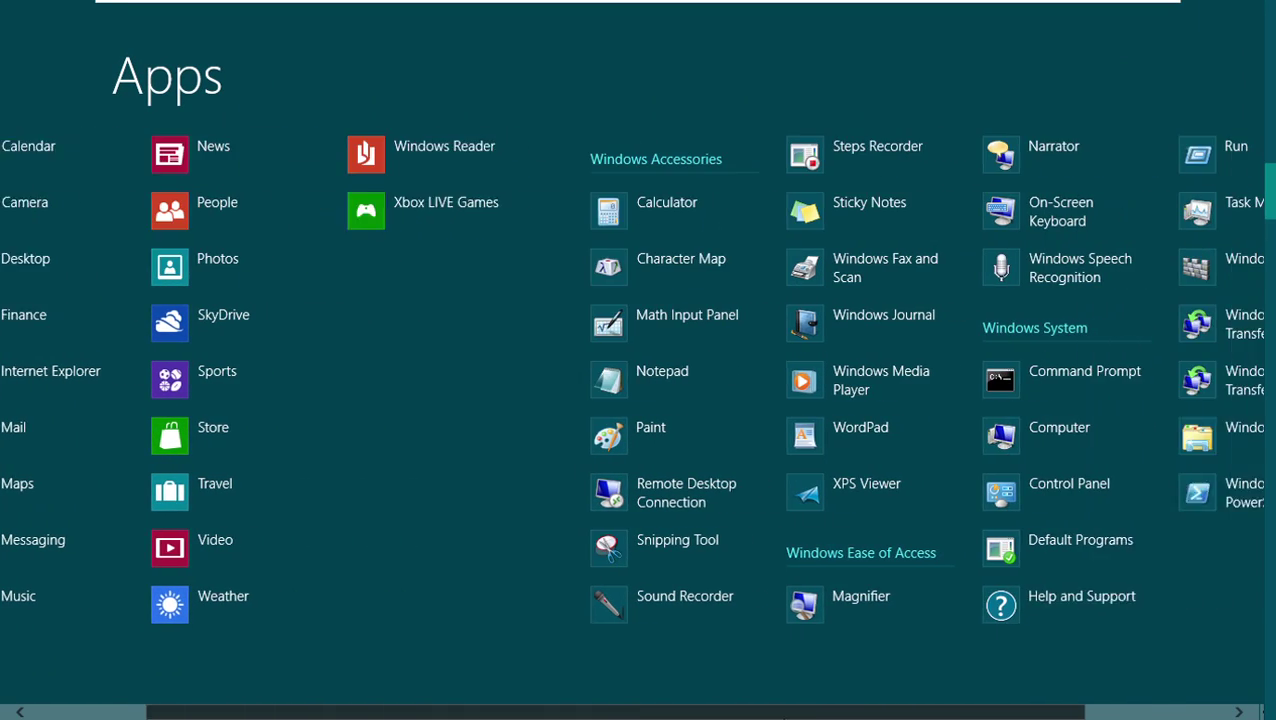
{"action": "left_click", "coordinate": [749, 340]}
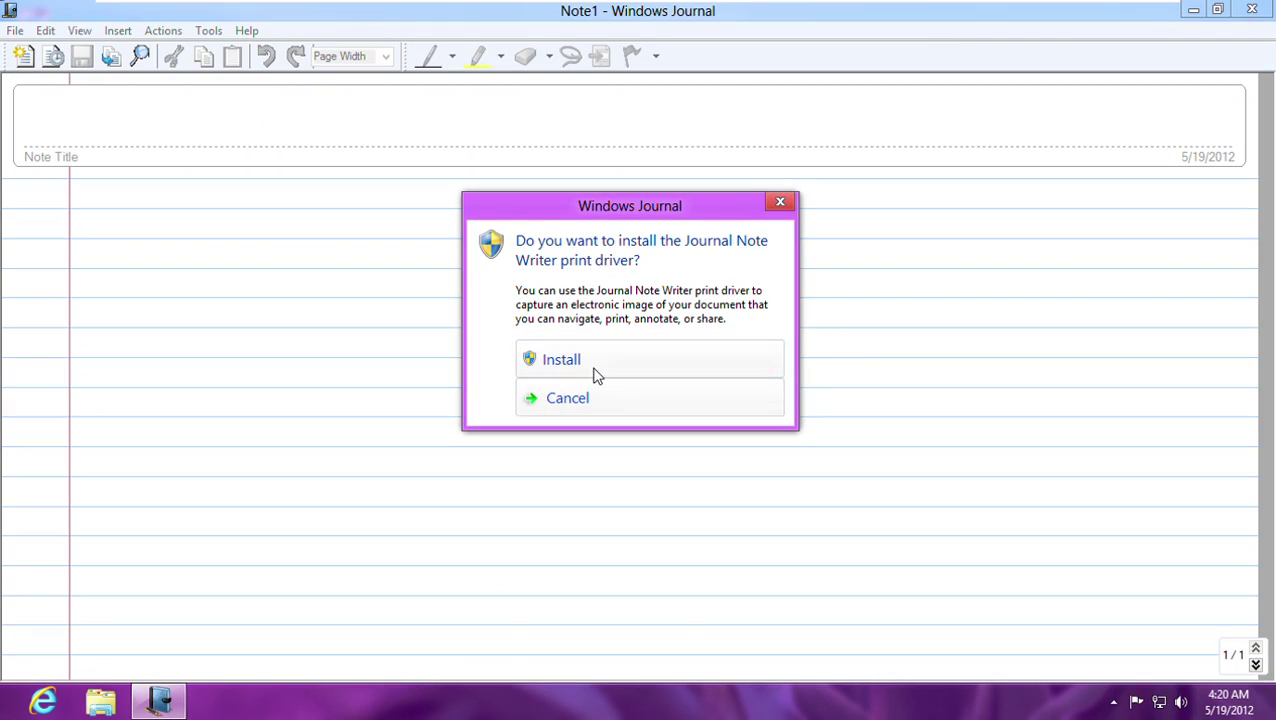
{"action": "left_click", "coordinate": [590, 400]}
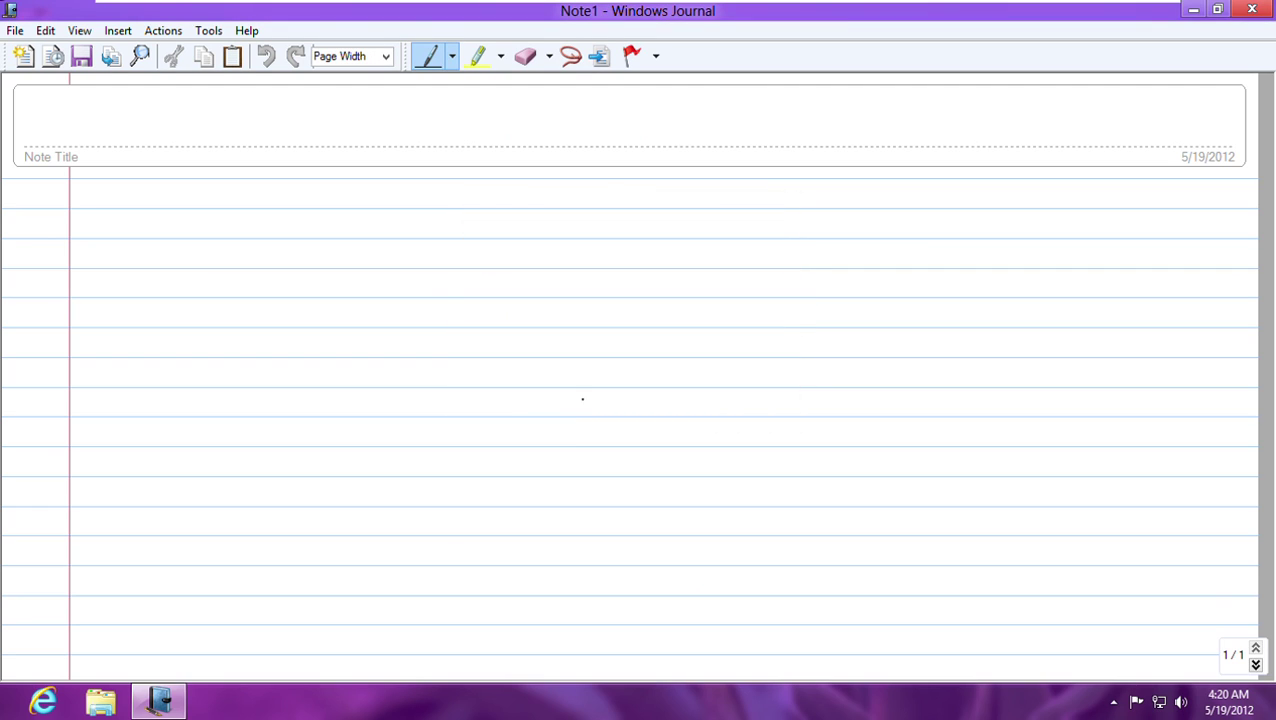
{"action": "key", "text": "alt+F4"}
Bring up the full app list again and launch Sticky Notes
{"action": "mouse_move", "coordinate": [1272, 3]}
{"action": "left_click", "coordinate": [1242, 205]}
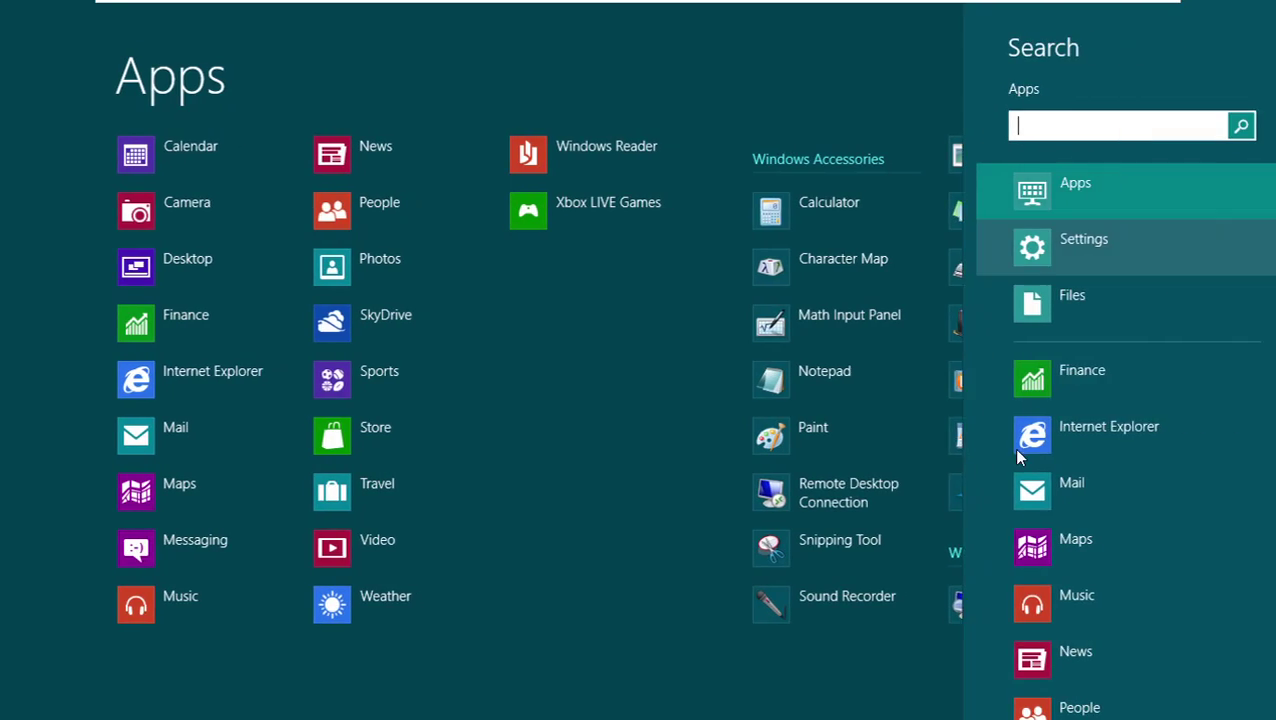
{"action": "scroll", "coordinate": [869, 695], "scroll_direction": "down", "scroll_amount": 3}
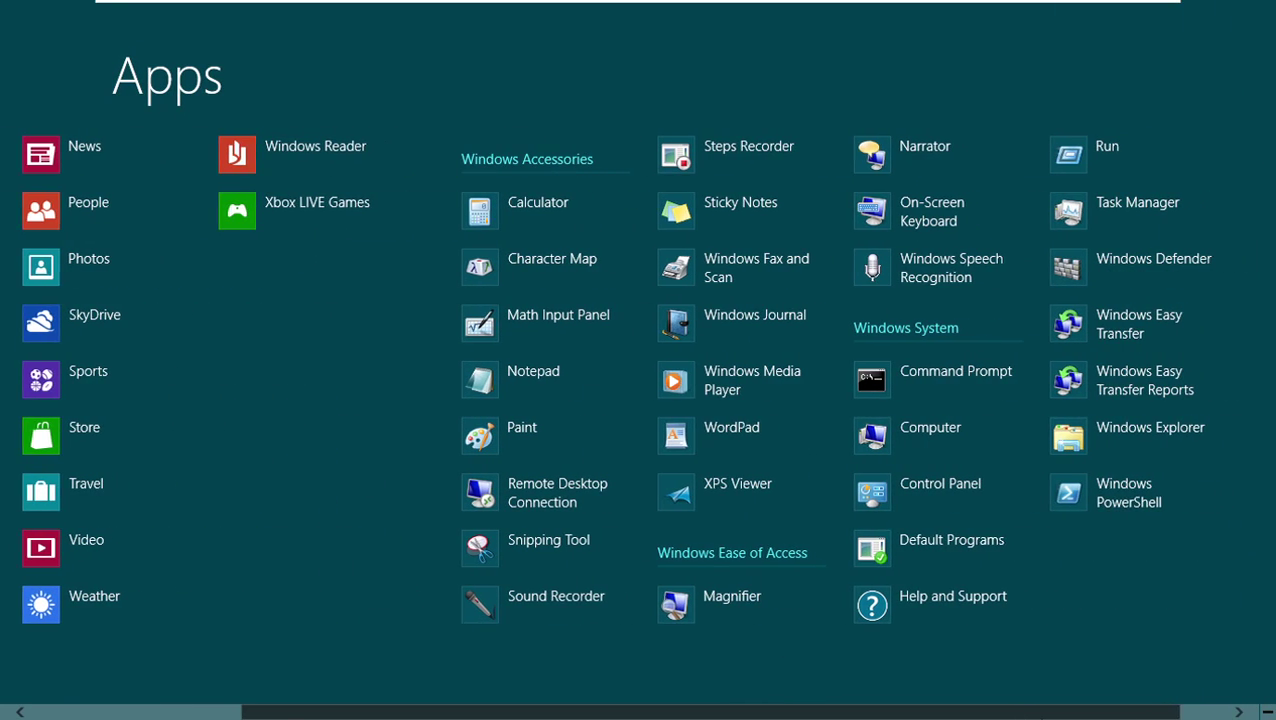
{"action": "left_click", "coordinate": [698, 212]}
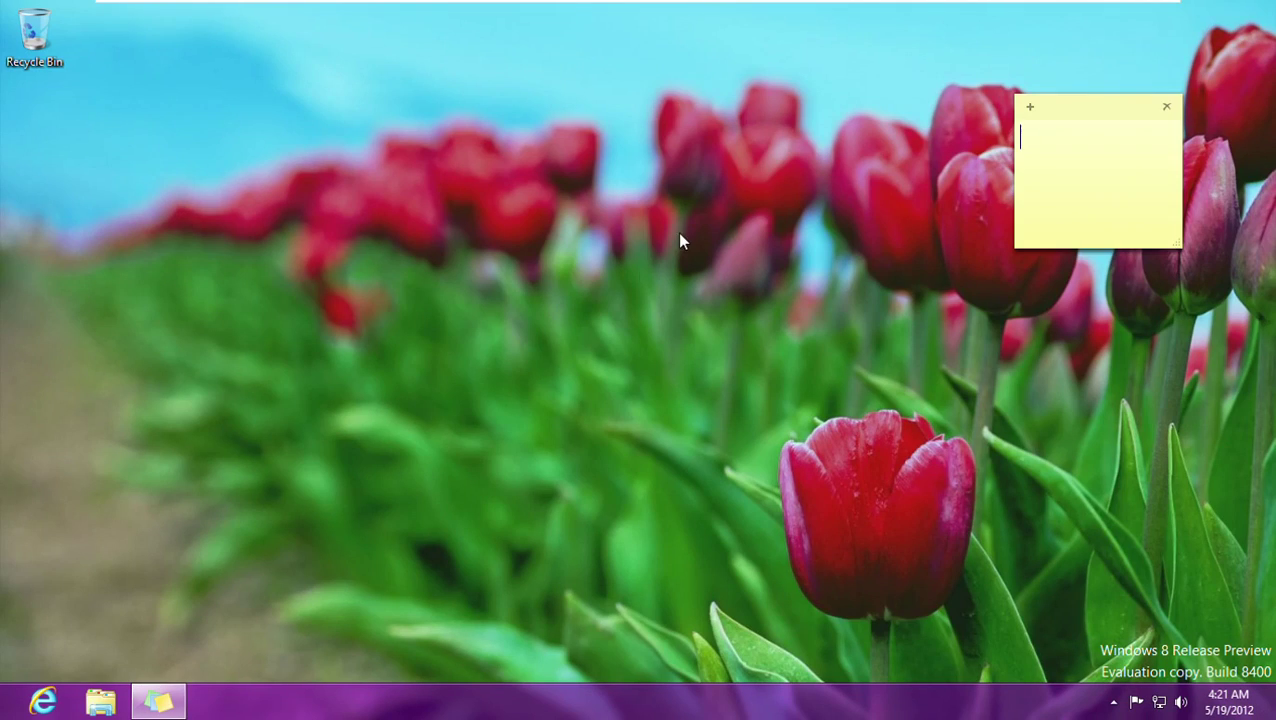
Add a second sticky note beside the first, and close Sticky Notes without deleting the notes
{"action": "left_click", "coordinate": [1027, 105]}
{"action": "left_click", "coordinate": [988, 108]}
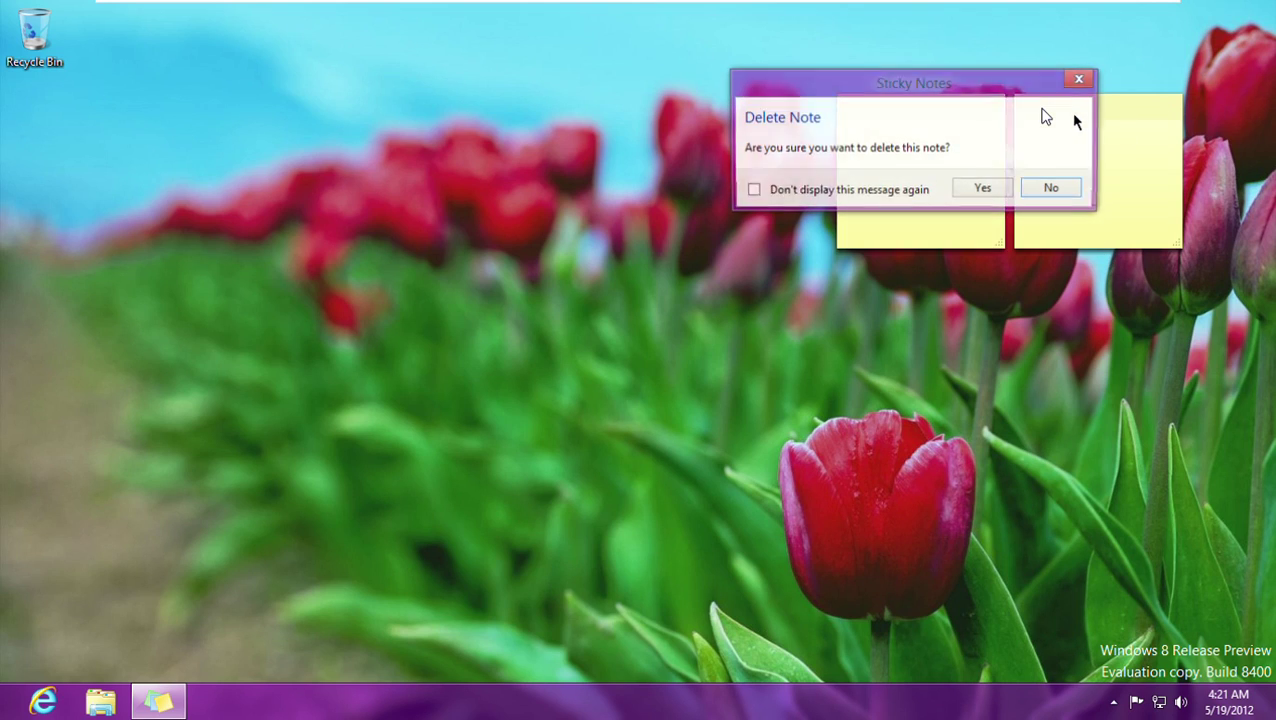
{"action": "key", "text": "Escape"}
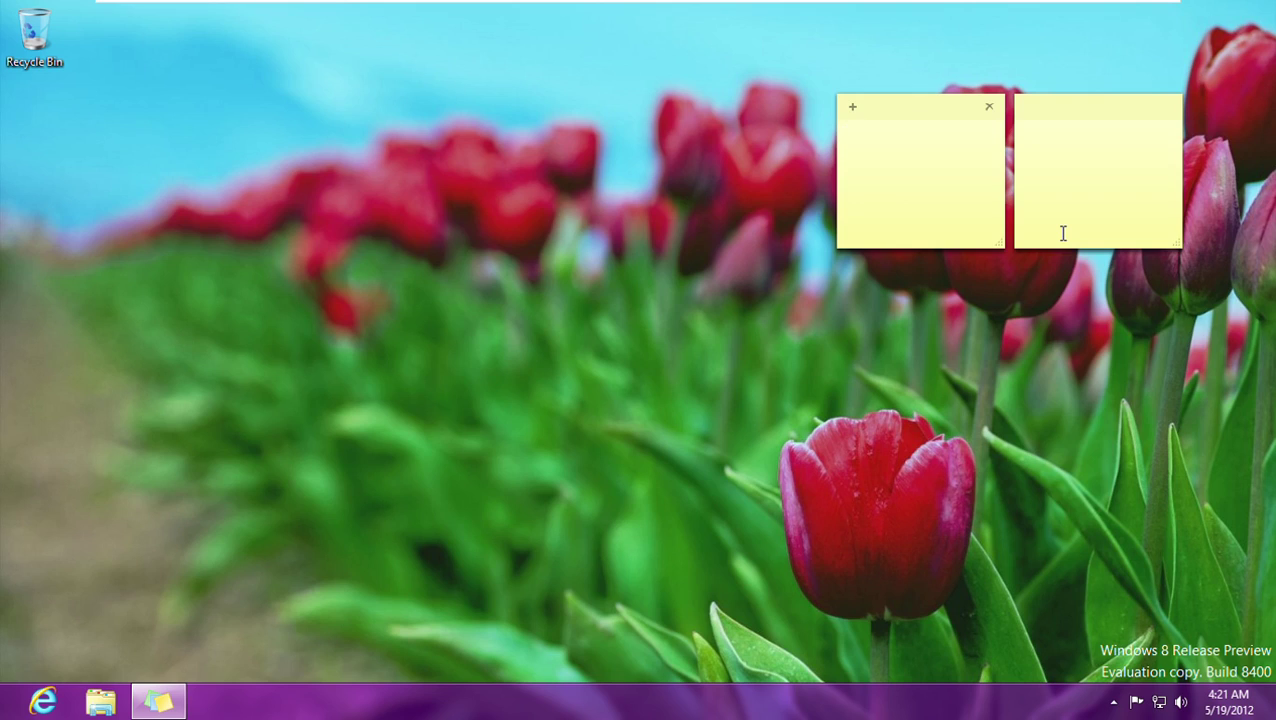
{"action": "key", "text": "super+d"}
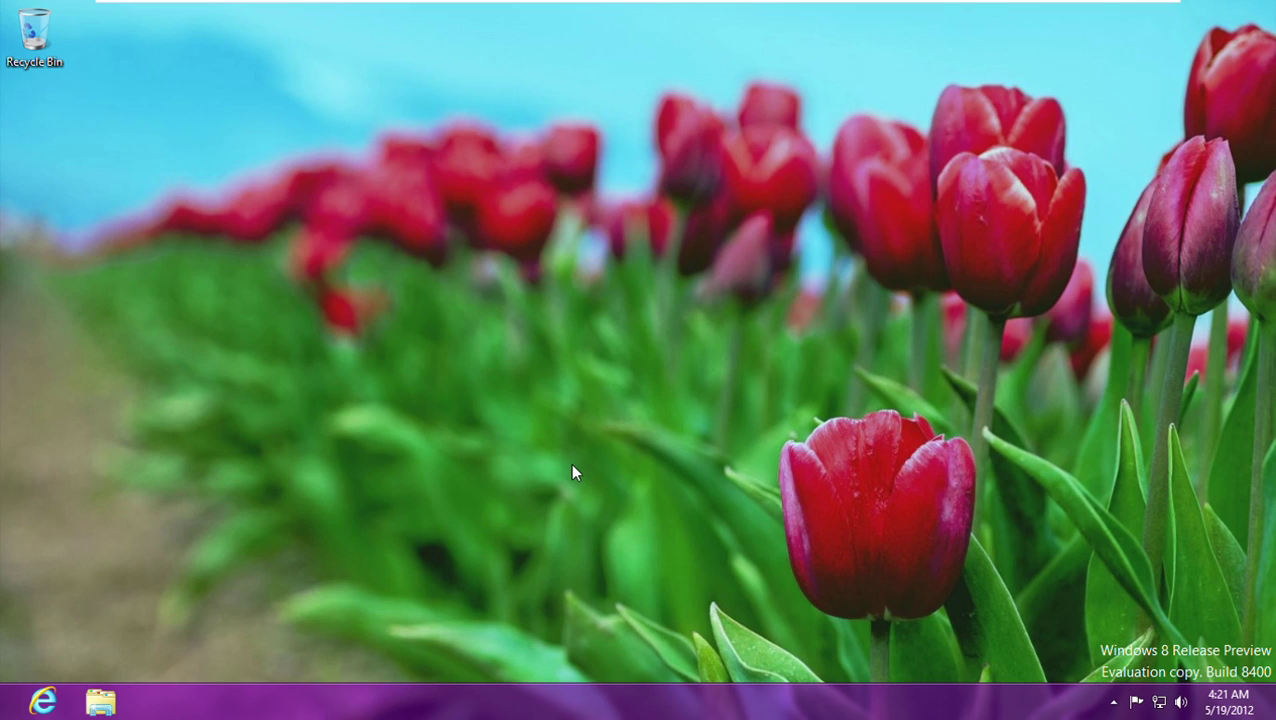
Return to the full app list and launch Windows Defender
{"action": "key", "text": "super+c"}
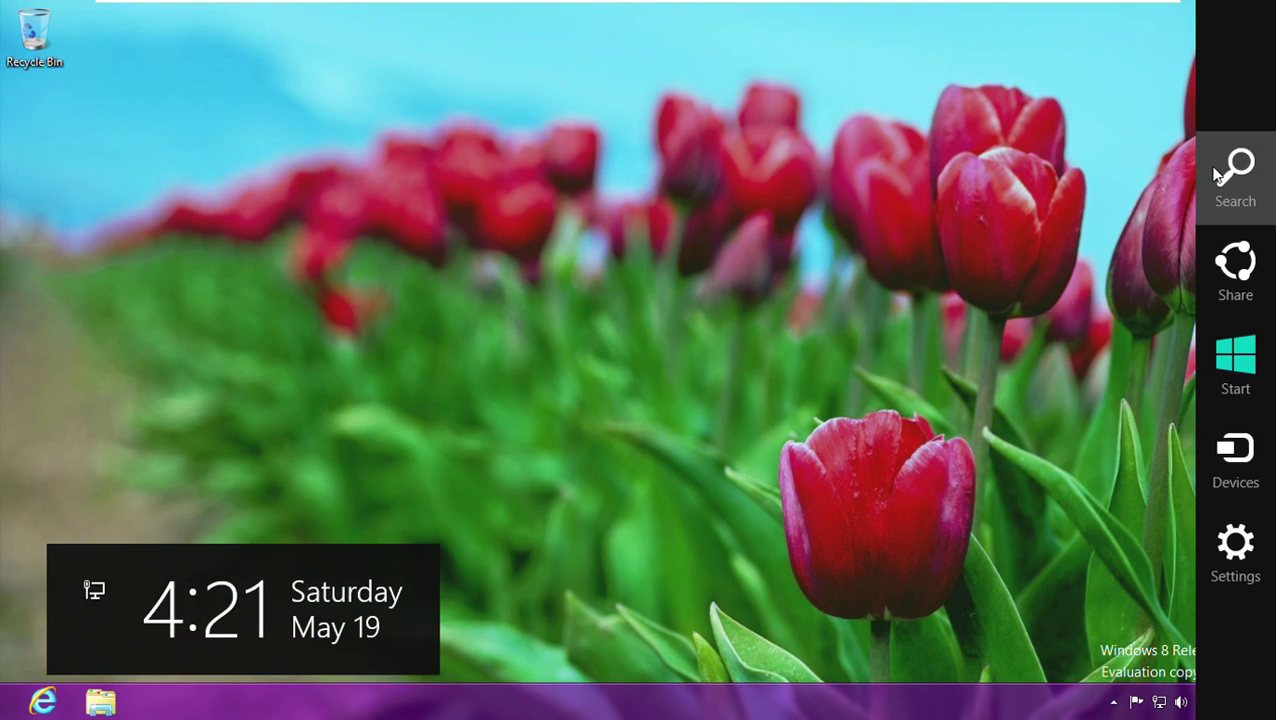
{"action": "left_click", "coordinate": [1238, 162]}
{"action": "scroll", "coordinate": [607, 709], "scroll_direction": "down", "scroll_amount": 5}
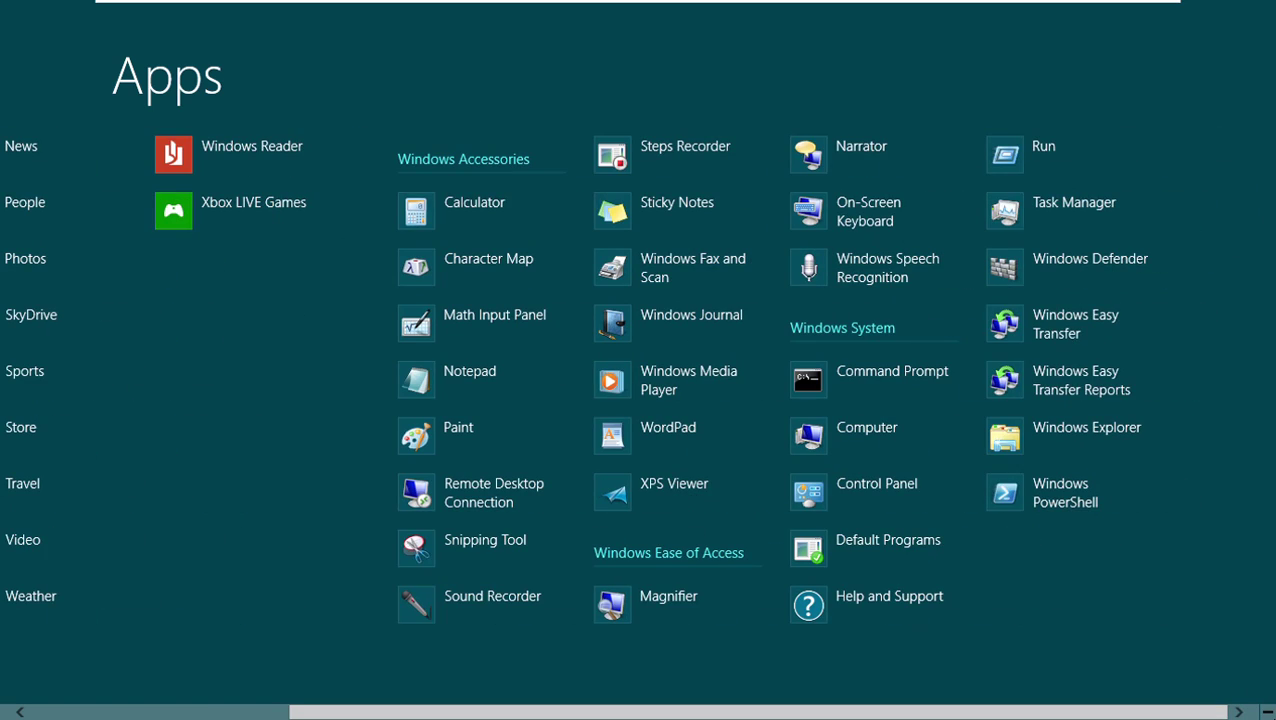
{"action": "left_click", "coordinate": [1097, 262]}
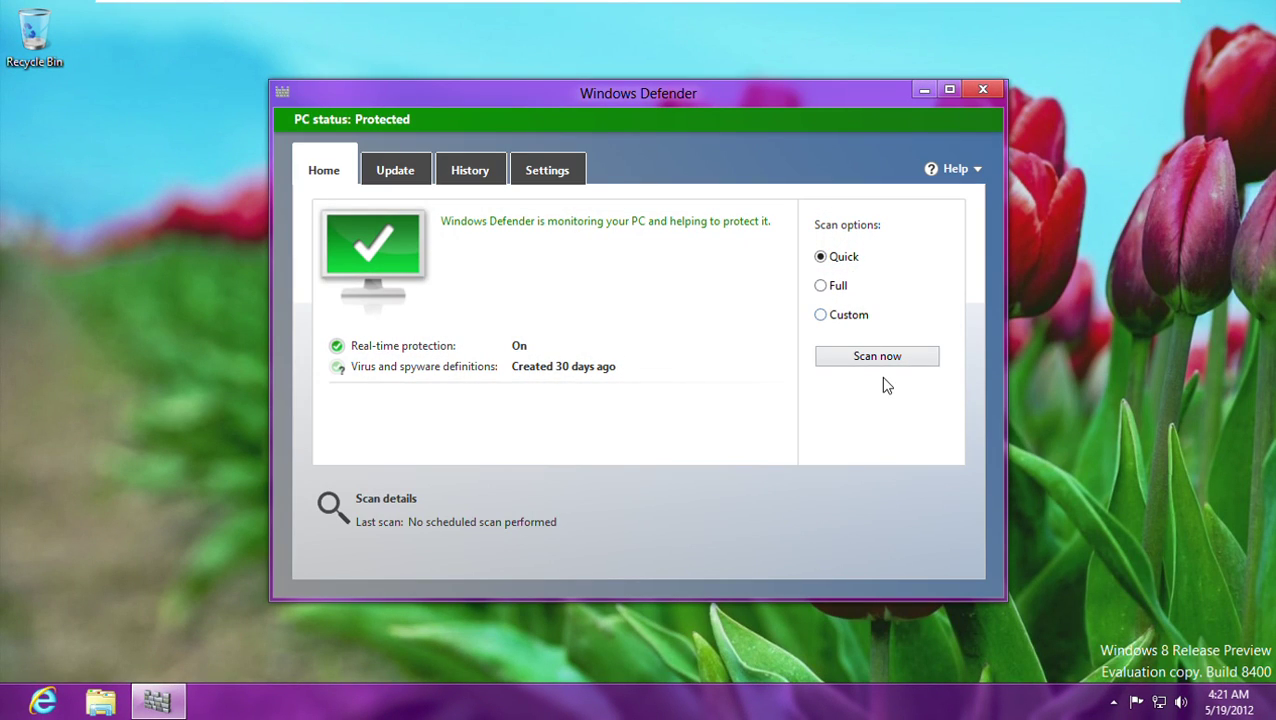
Look through Windows Defender's Update, History and Settings pages, go back to Home, and close the program
{"action": "key", "text": "ctrl+Tab"}
{"action": "key", "text": "ctrl+Tab"}
{"action": "key", "text": "ctrl+Tab"}
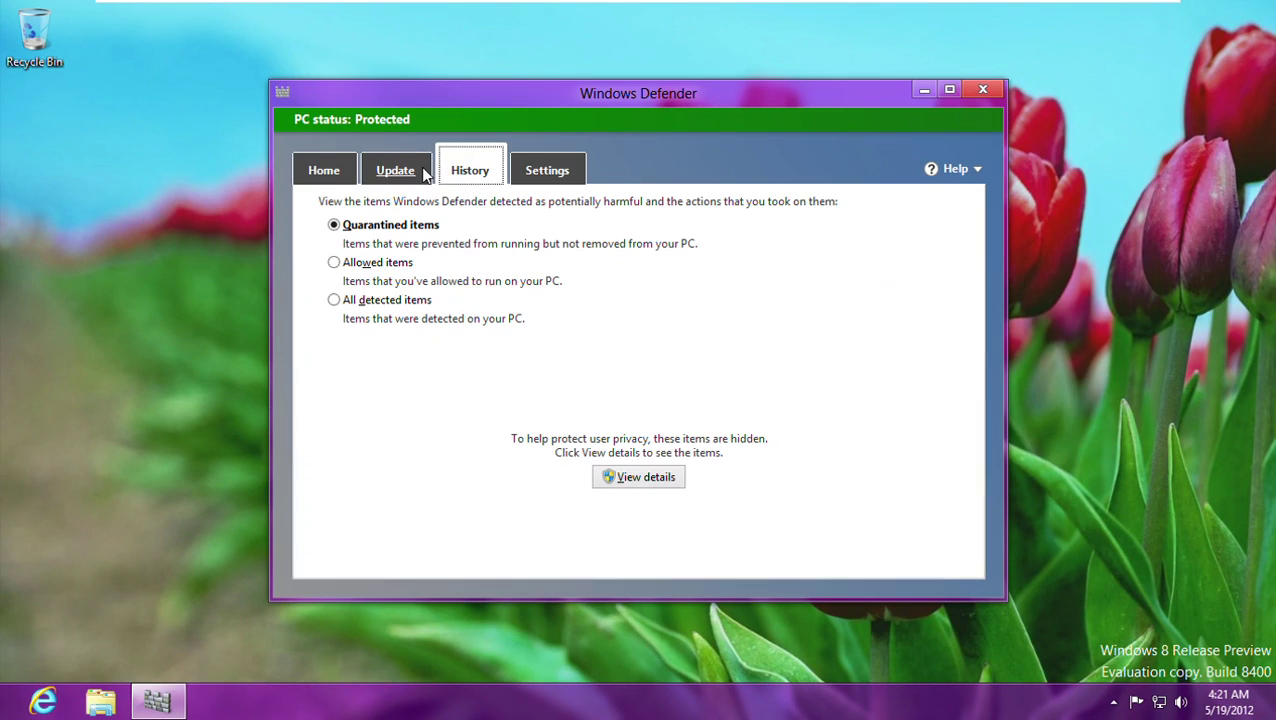
{"action": "key", "text": "ctrl+shift+Tab"}
{"action": "key", "text": "ctrl+shift+Tab"}
{"action": "key", "text": "ctrl+shift+Tab"}
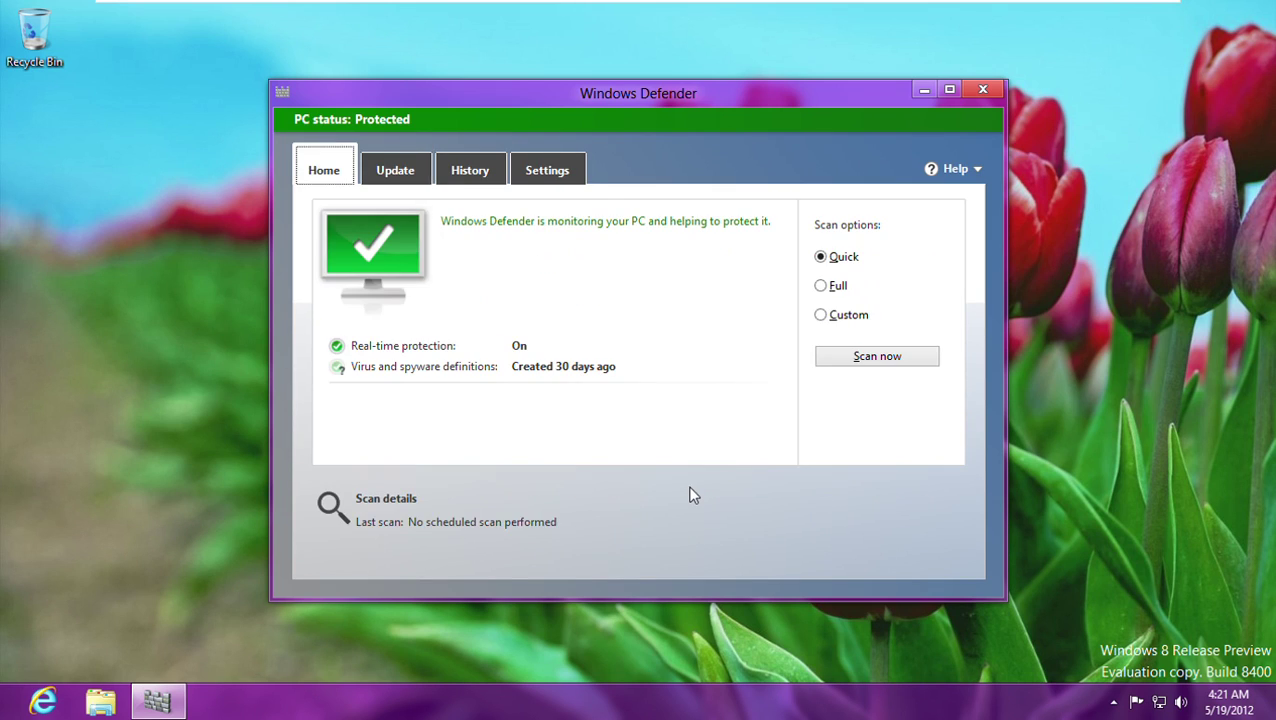
{"action": "key", "text": "alt+F4"}
Launch XPS Viewer from the full app list, check its file options, and close it
{"action": "mouse_move", "coordinate": [1273, 4]}
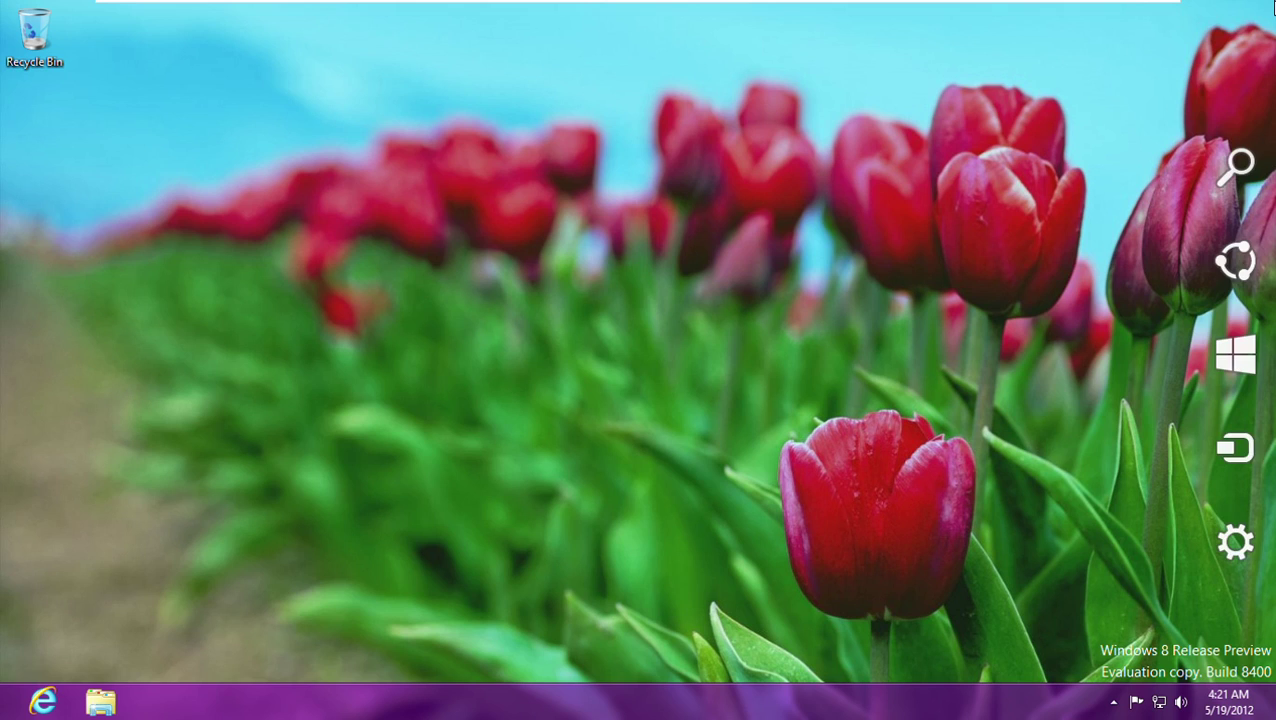
{"action": "left_click", "coordinate": [1233, 172]}
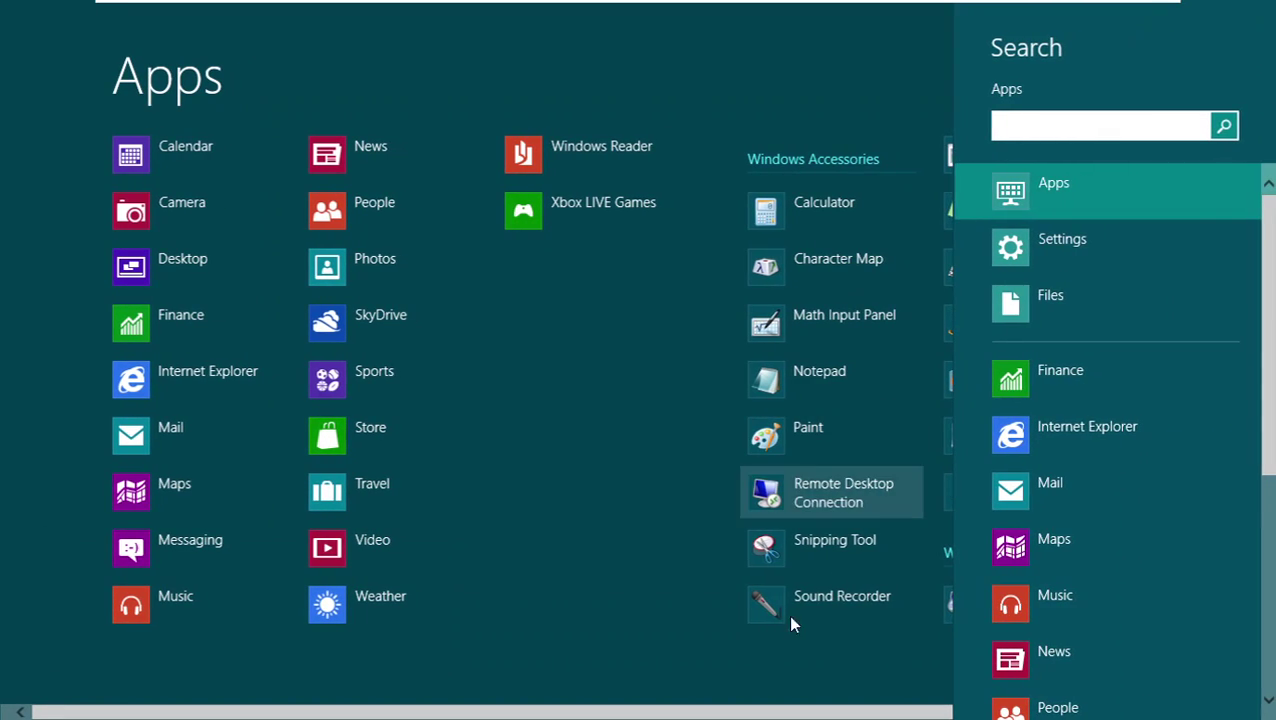
{"action": "scroll", "coordinate": [820, 598], "scroll_direction": "down", "scroll_amount": 3}
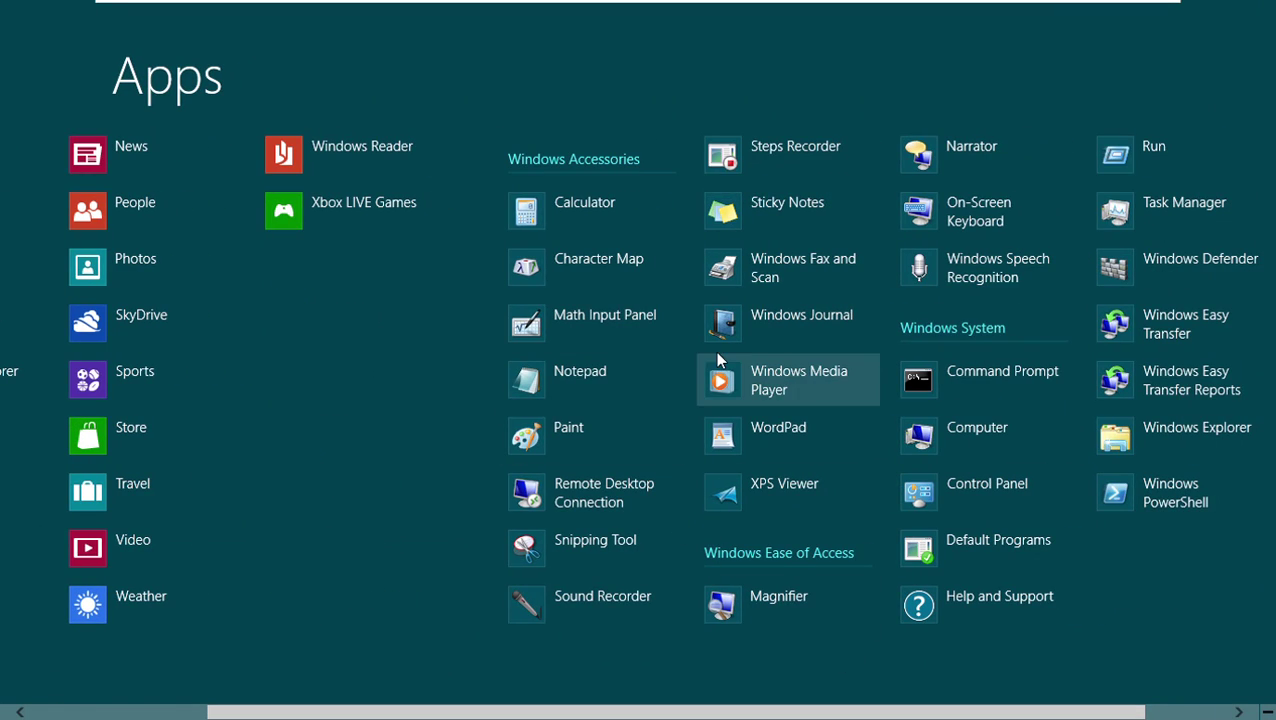
{"action": "left_click", "coordinate": [781, 485]}
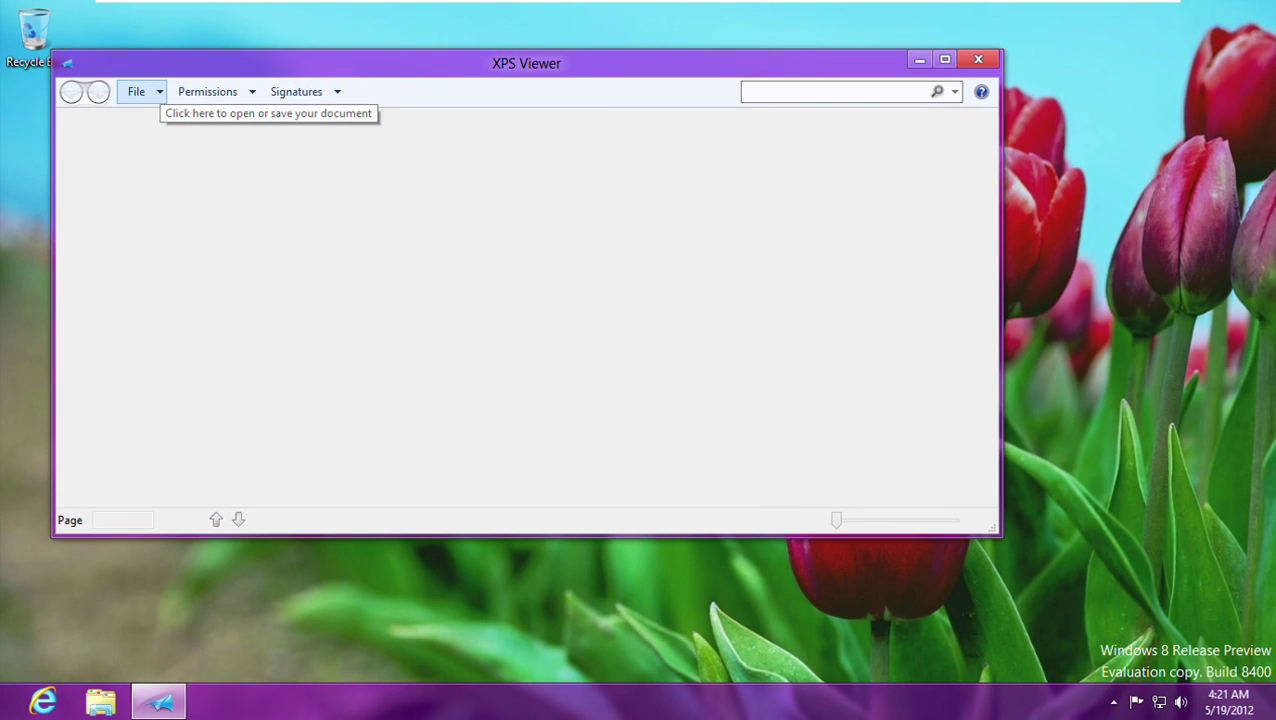
{"action": "left_click", "coordinate": [140, 99]}
{"action": "left_click", "coordinate": [140, 99]}
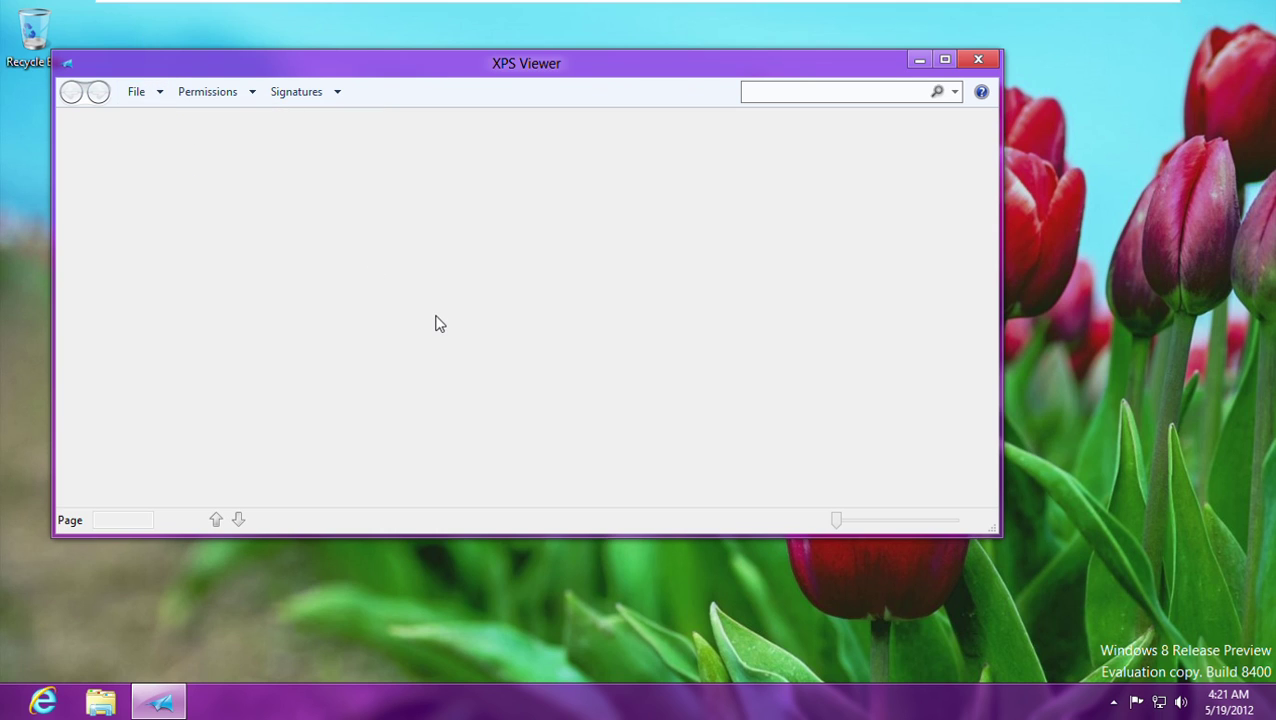
{"action": "key", "text": "alt+F4"}
Launch Narrator from the full app list, and exit it, confirming the exit
{"action": "mouse_move", "coordinate": [1272, 6]}
{"action": "left_click", "coordinate": [1233, 171]}
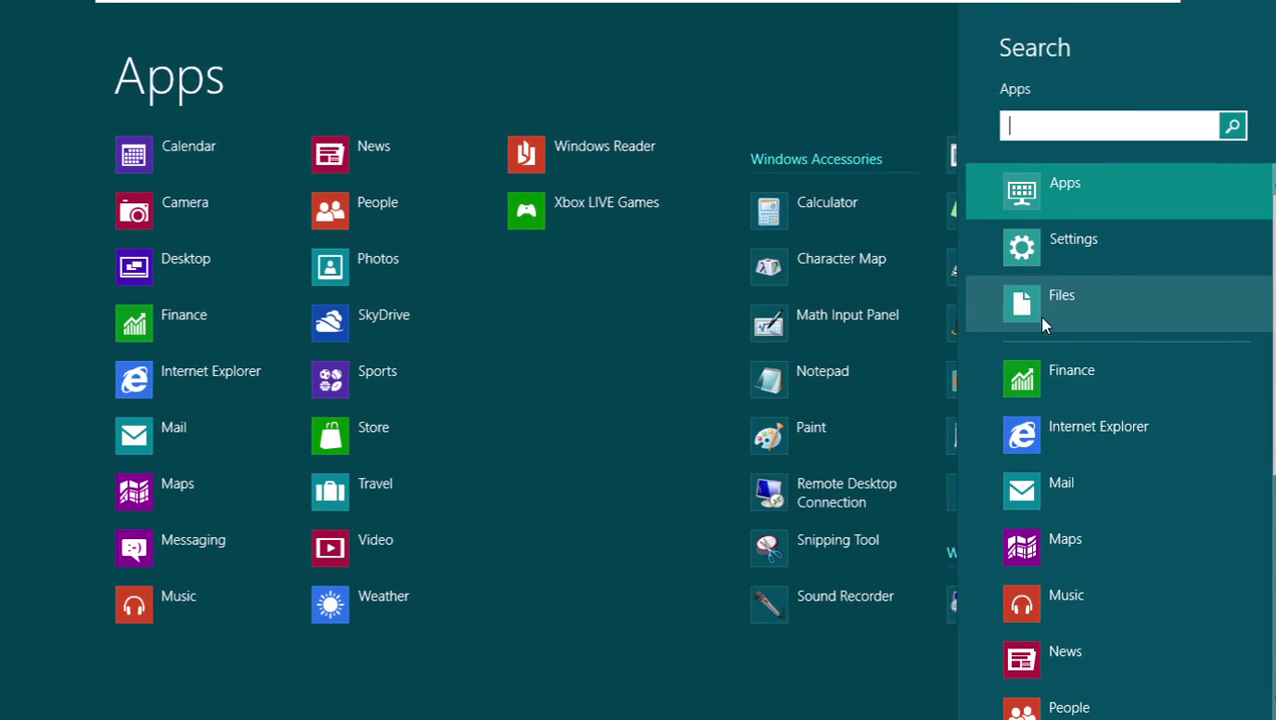
{"action": "scroll", "coordinate": [900, 460], "scroll_direction": "down", "scroll_amount": 3}
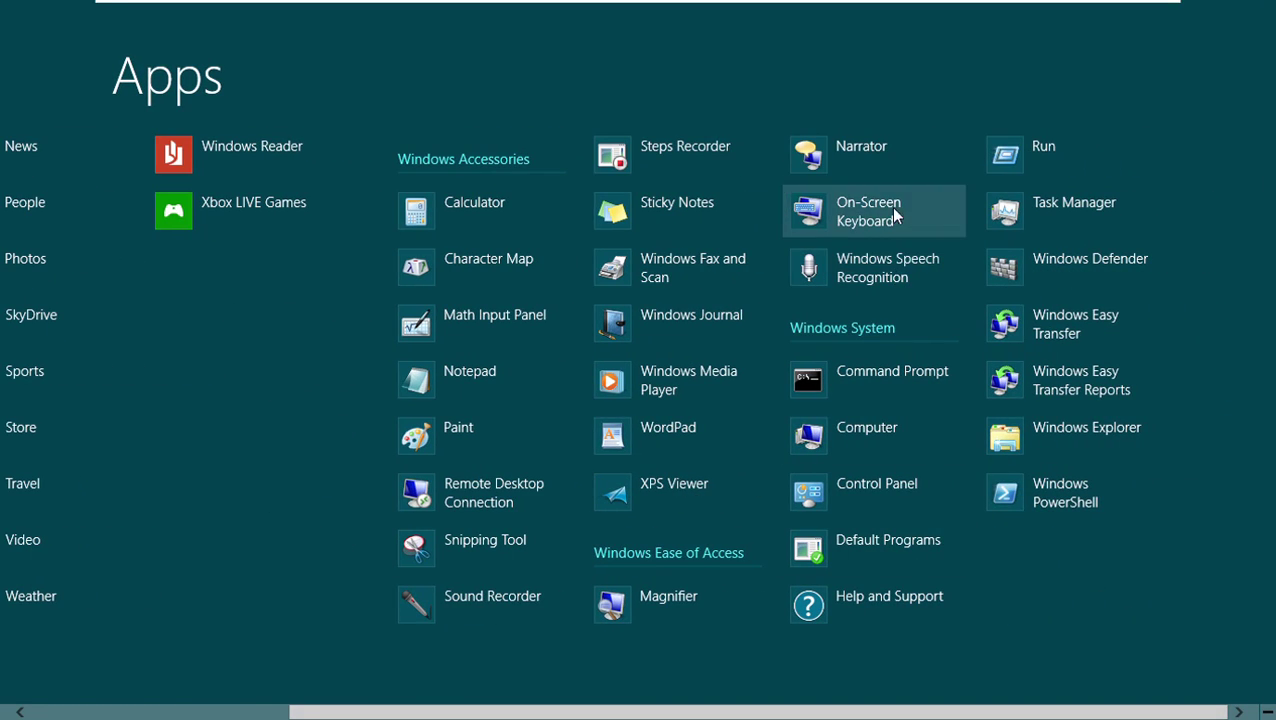
{"action": "left_click", "coordinate": [847, 172]}
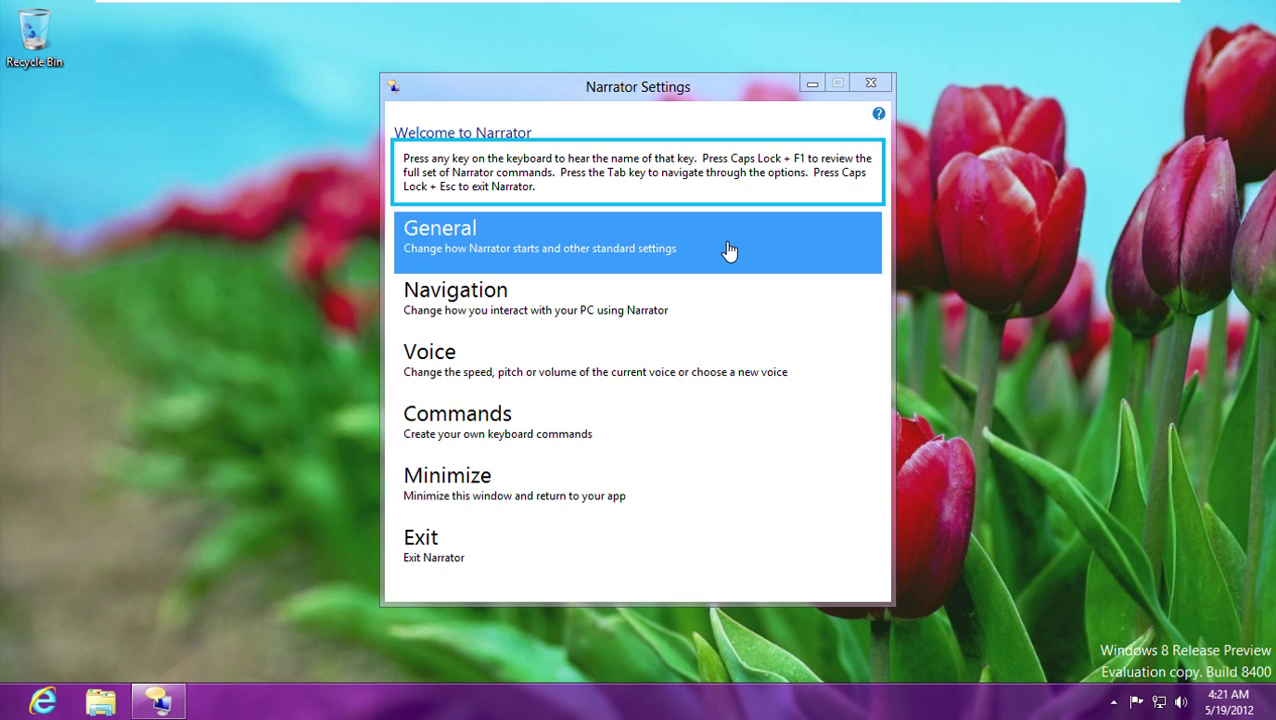
{"action": "left_click", "coordinate": [595, 572]}
{"action": "left_click", "coordinate": [614, 374]}
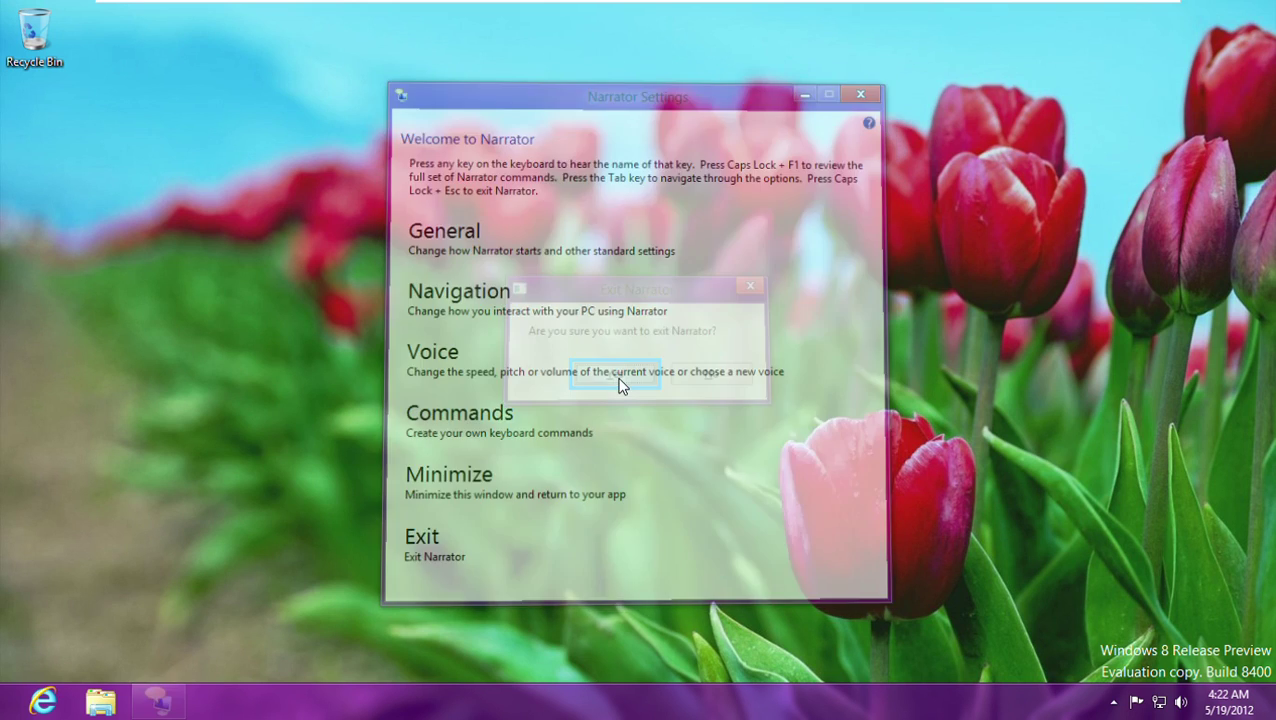
Launch Magnifier from the full app list and show its zoom controls
{"action": "key", "text": "super+c"}
{"action": "left_click", "coordinate": [1272, 203]}
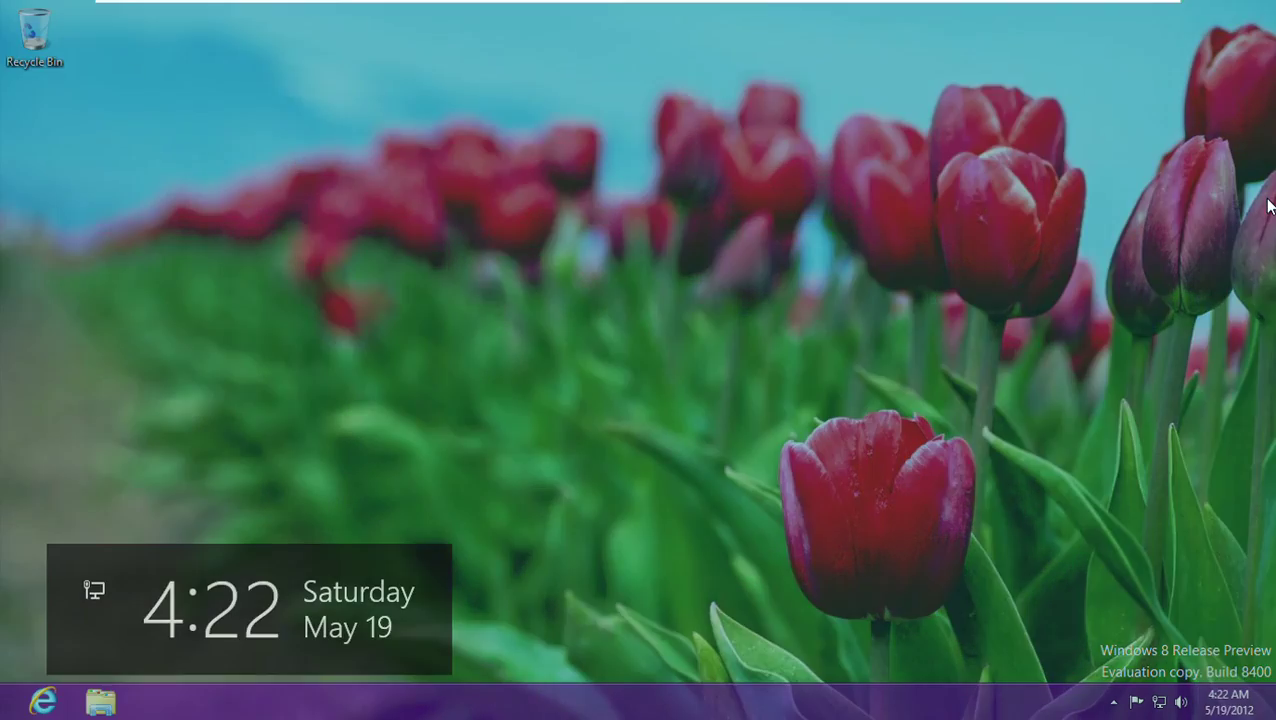
{"action": "scroll", "coordinate": [709, 561], "scroll_direction": "down", "scroll_amount": 3}
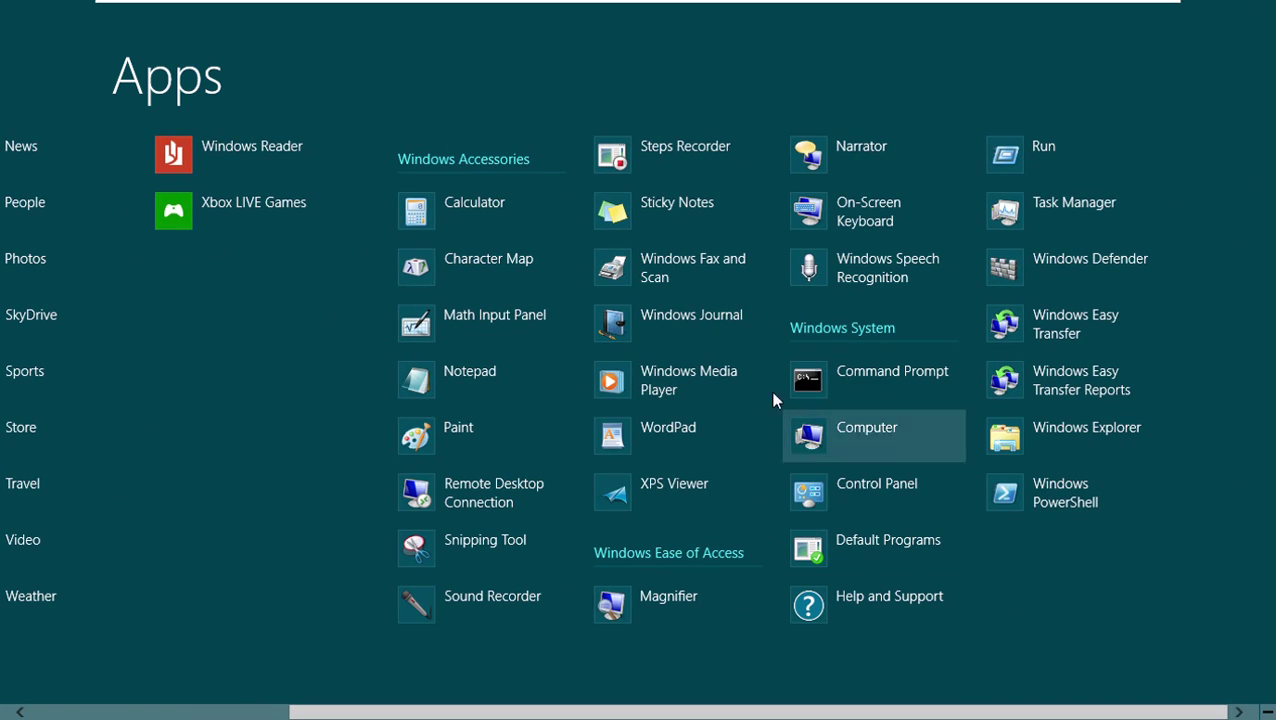
{"action": "left_click", "coordinate": [660, 584]}
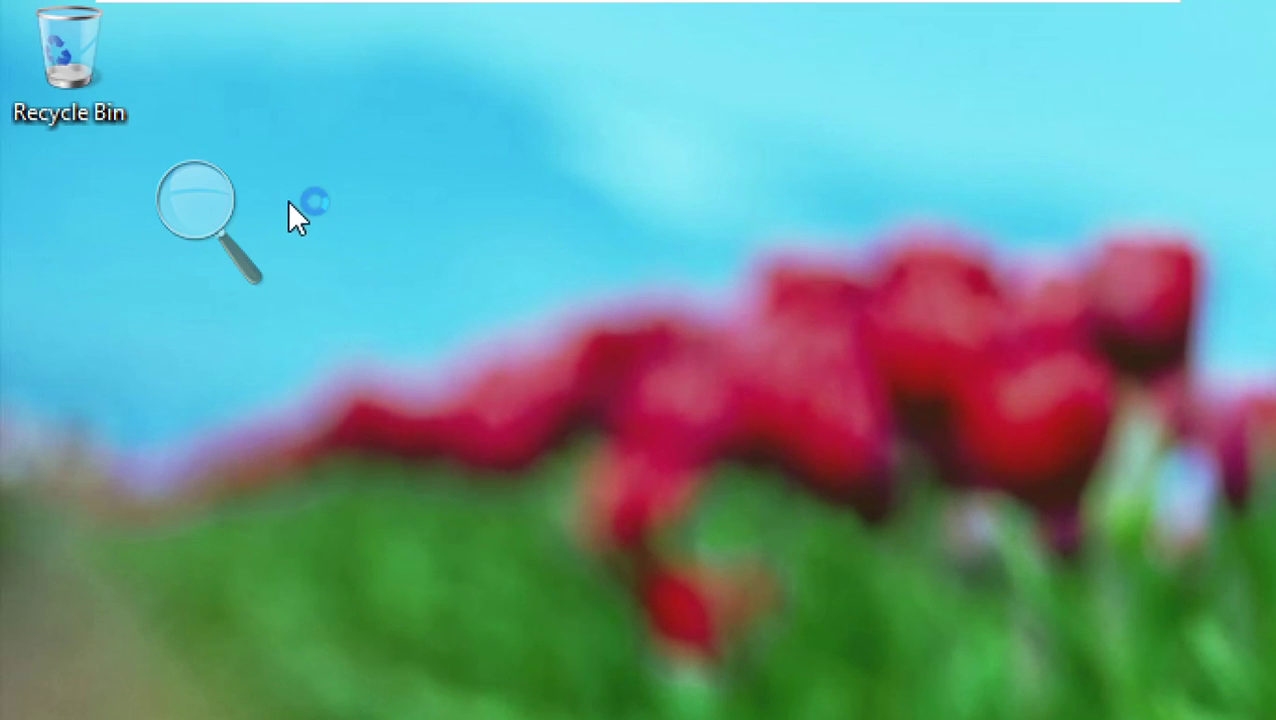
{"action": "left_click", "coordinate": [222, 222]}
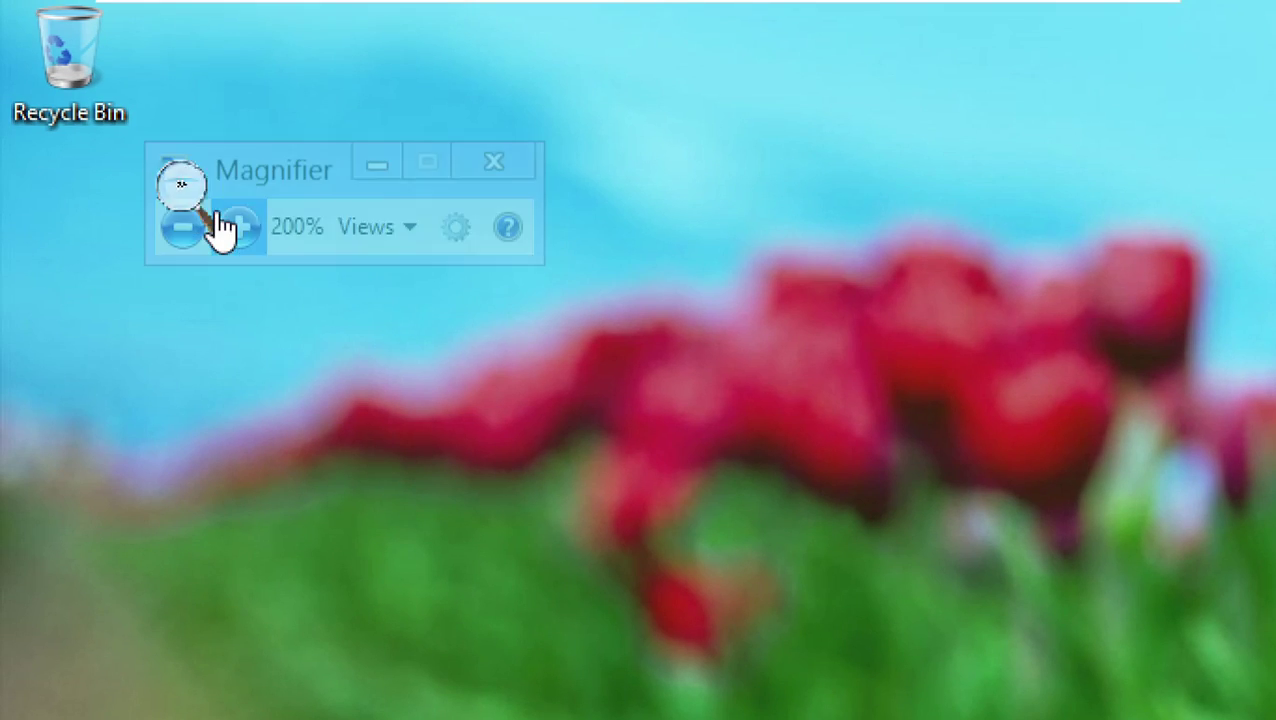
Raise the Magnifier zoom level to 1600%
{"action": "left_click", "coordinate": [258, 232]}
{"action": "left_click", "coordinate": [258, 232]}
{"action": "left_click", "coordinate": [258, 232]}
{"action": "left_click", "coordinate": [258, 232]}
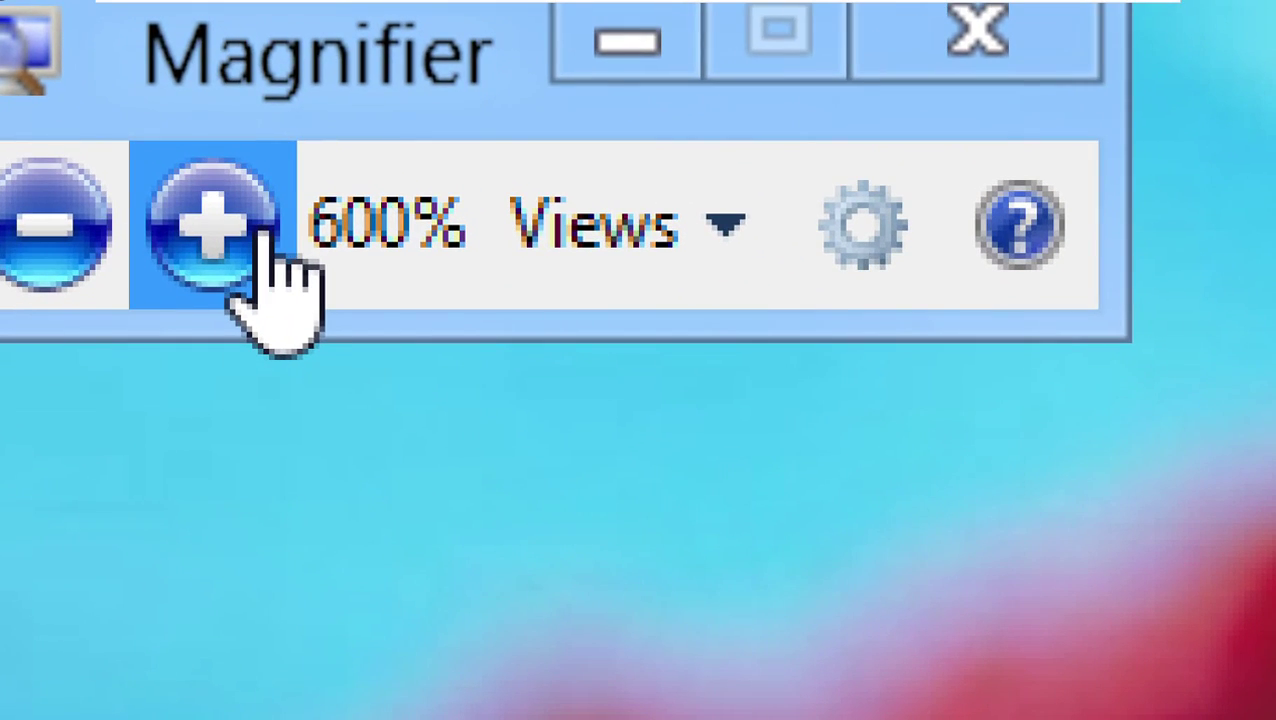
{"action": "left_click", "coordinate": [258, 232]}
{"action": "left_click", "coordinate": [258, 232]}
{"action": "left_click", "coordinate": [258, 232]}
{"action": "left_click", "coordinate": [258, 232]}
{"action": "left_click", "coordinate": [258, 232]}
{"action": "left_click", "coordinate": [258, 232]}
{"action": "left_click", "coordinate": [258, 232]}
{"action": "left_click", "coordinate": [258, 232]}
{"action": "left_click", "coordinate": [258, 238]}
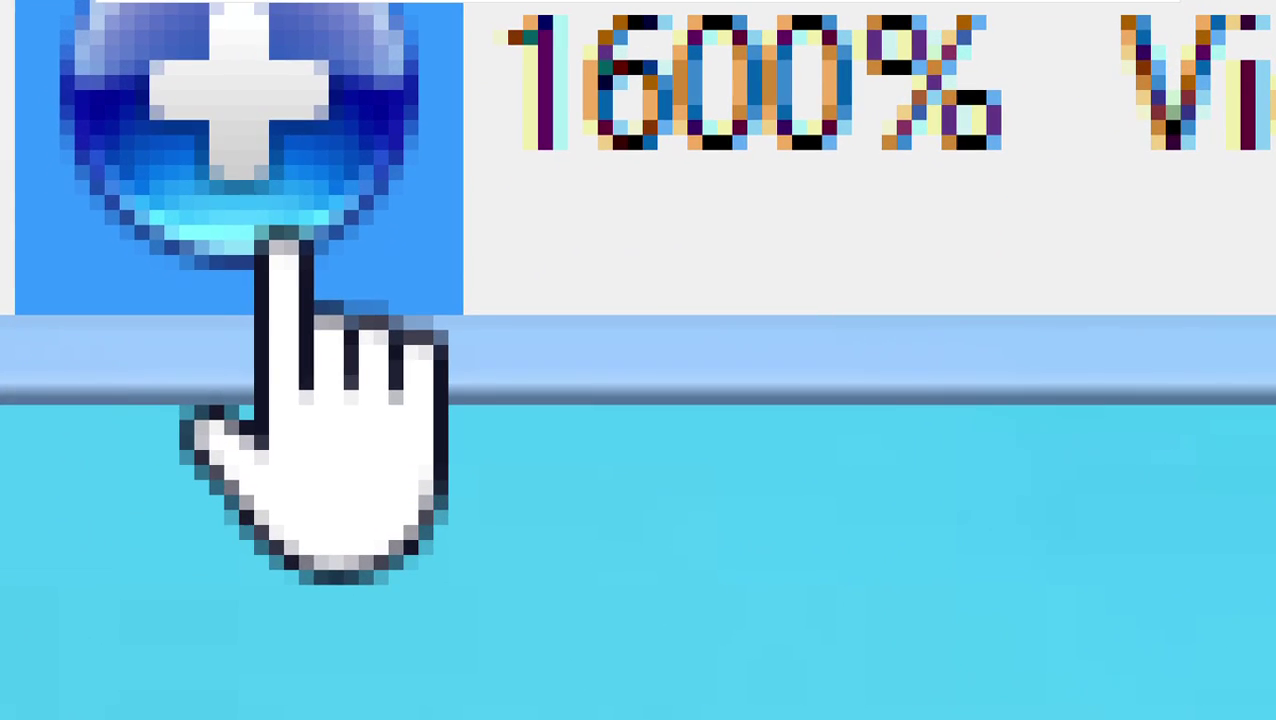
Lower the Magnifier zoom level to 100%
{"action": "left_click", "coordinate": [35, 165]}
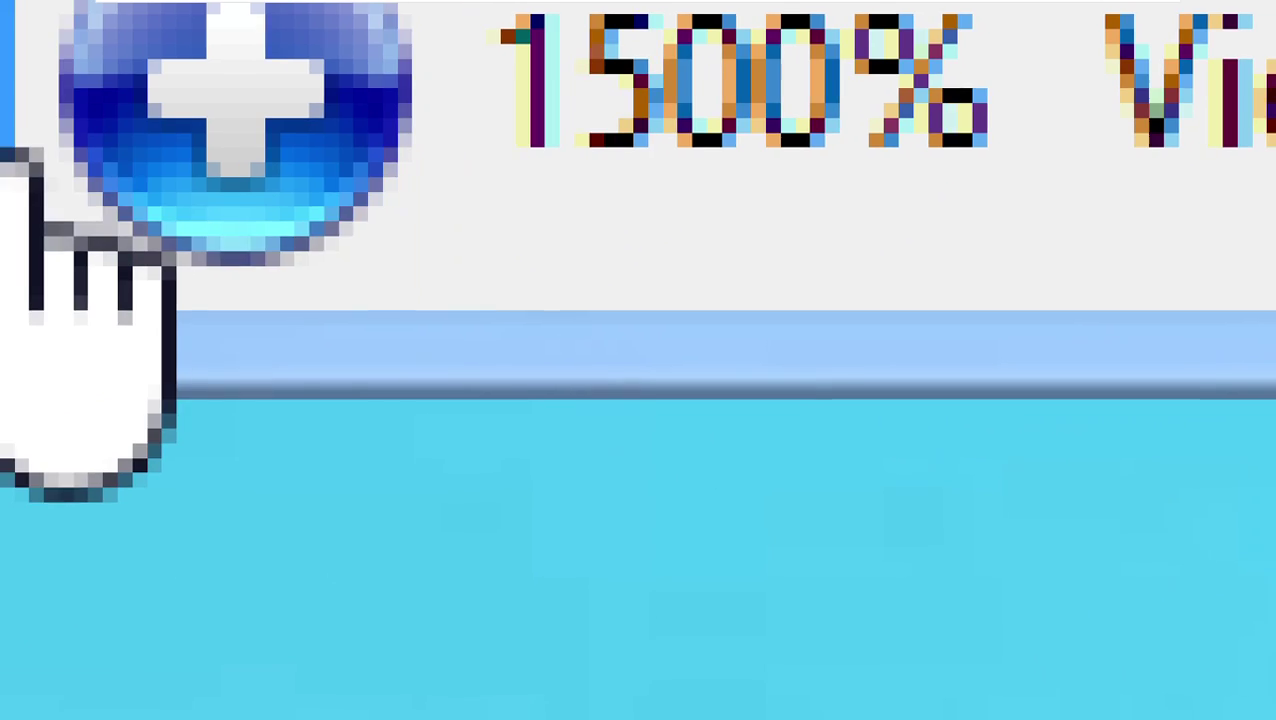
{"action": "left_click", "coordinate": [35, 165]}
{"action": "left_click", "coordinate": [35, 165]}
{"action": "left_click", "coordinate": [97, 155]}
{"action": "left_click", "coordinate": [97, 155]}
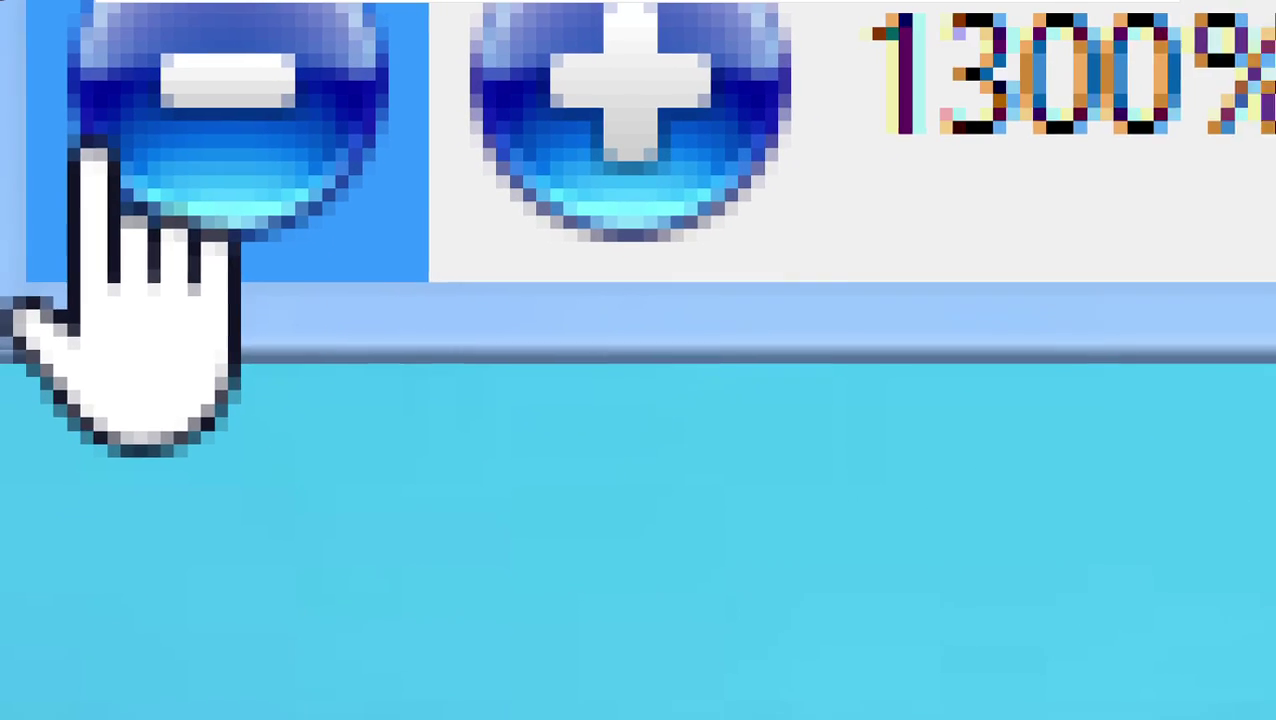
{"action": "double_click", "coordinate": [182, 118]}
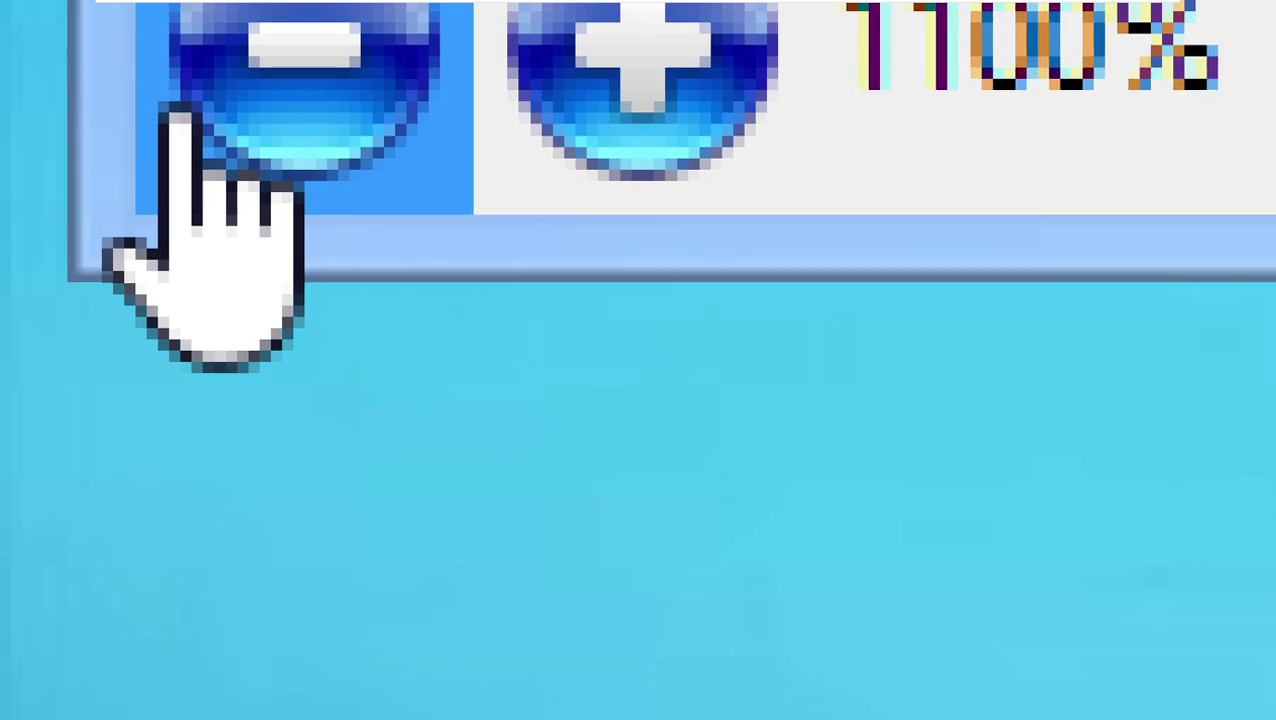
{"action": "double_click", "coordinate": [182, 118]}
{"action": "double_click", "coordinate": [182, 118]}
{"action": "double_click", "coordinate": [182, 118]}
{"action": "double_click", "coordinate": [182, 118]}
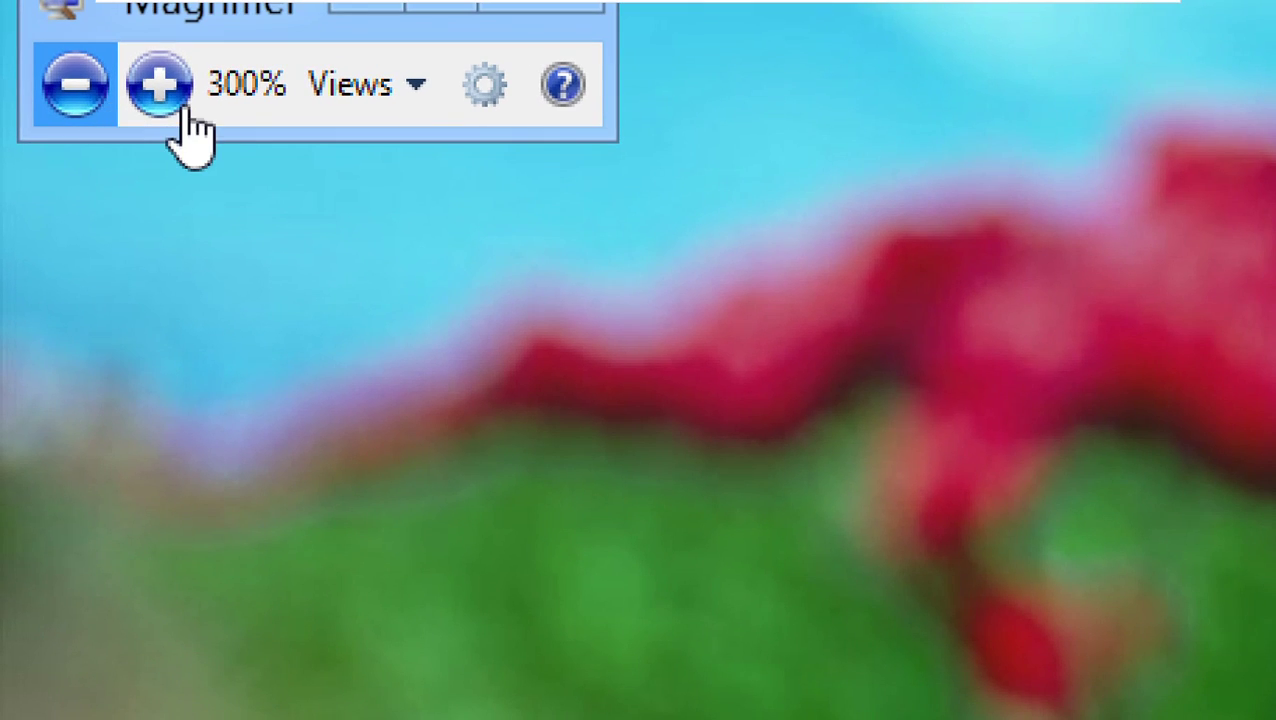
{"action": "double_click", "coordinate": [90, 98]}
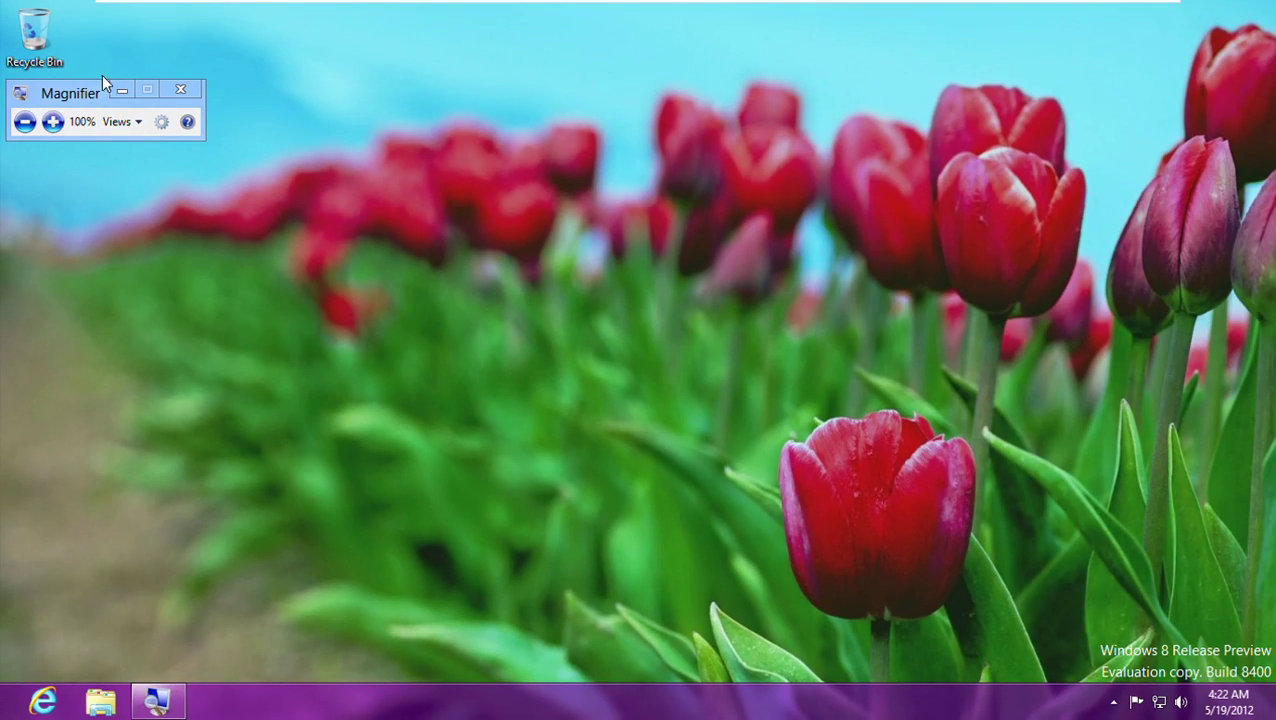
Switch Magnifier to the Docked view, and change it to the Lens view
{"action": "left_click", "coordinate": [122, 121]}
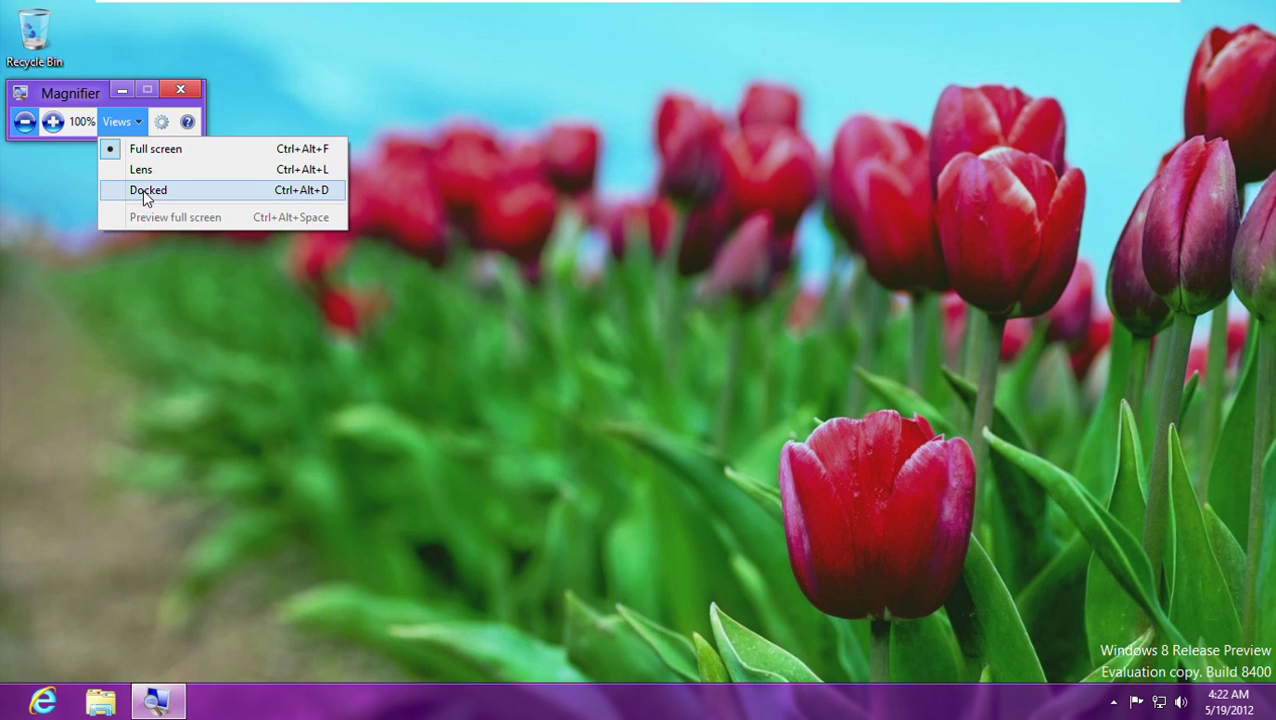
{"action": "left_click", "coordinate": [142, 192]}
{"action": "left_click", "coordinate": [134, 182]}
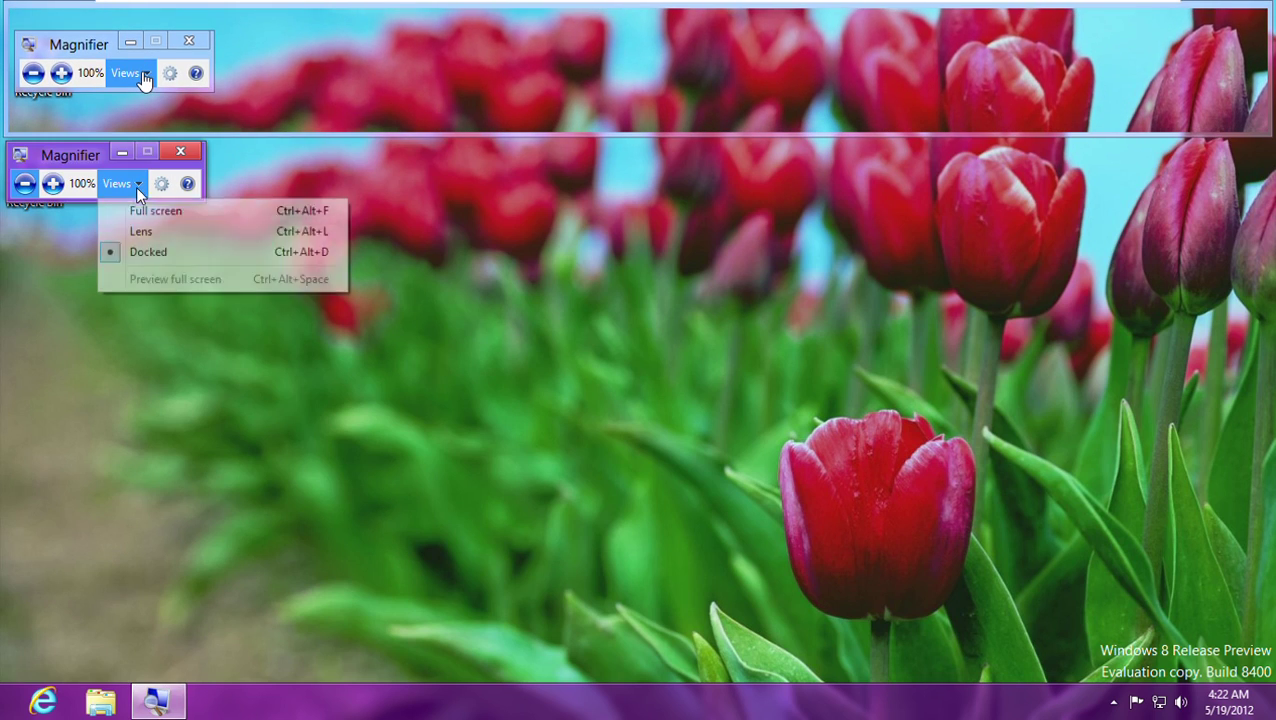
{"action": "left_click", "coordinate": [156, 252]}
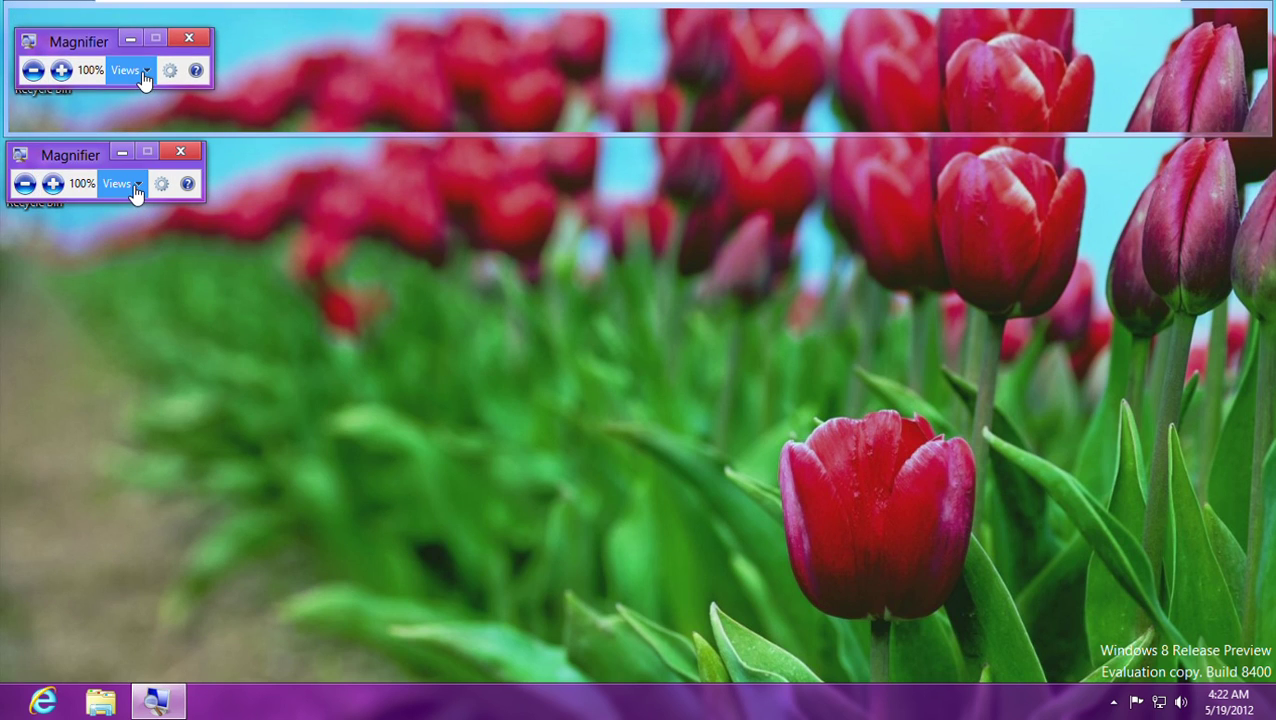
{"action": "left_click", "coordinate": [120, 183]}
{"action": "left_click", "coordinate": [145, 231]}
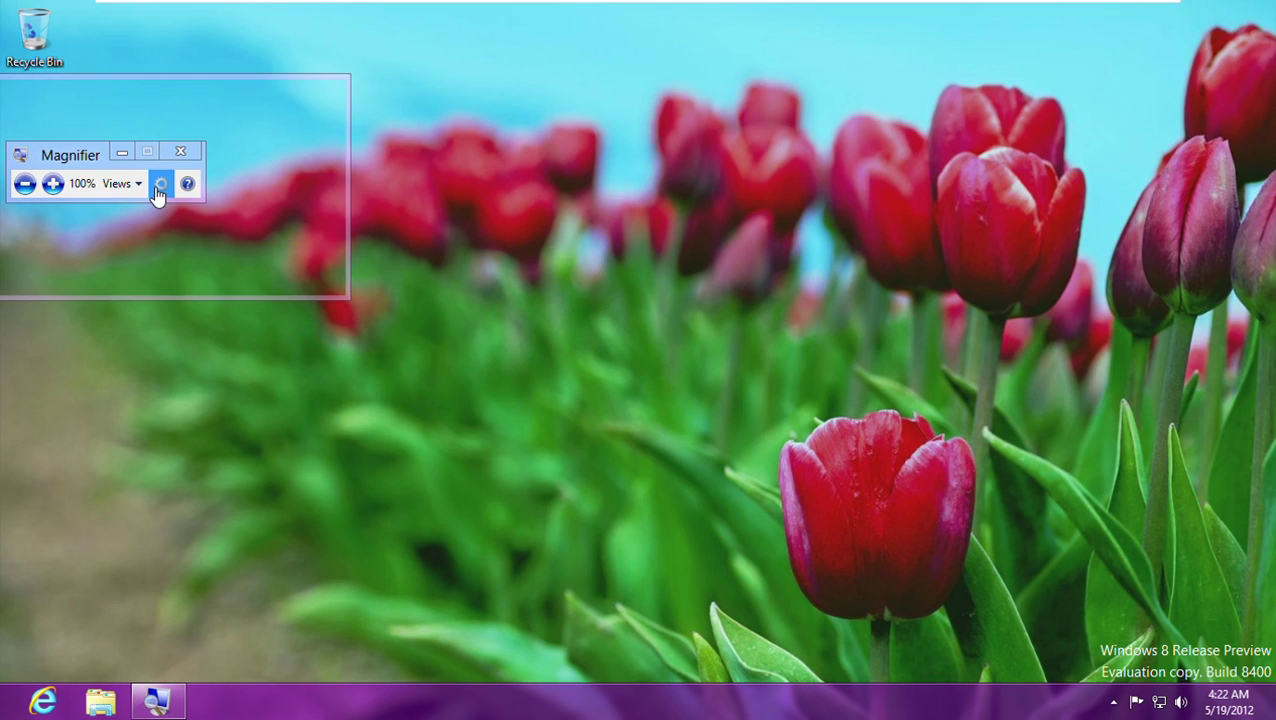
Adjust the lens size in the Magnifier options, apply the change, and exit Magnifier
{"action": "left_click", "coordinate": [160, 188]}
{"action": "left_click_drag", "start_coordinate": [165, 273], "coordinate": [205, 274]}
{"action": "left_click", "coordinate": [158, 272]}
{"action": "left_click_drag", "start_coordinate": [145, 496], "coordinate": [139, 496]}
{"action": "left_click_drag", "start_coordinate": [89, 462], "coordinate": [118, 503]}
{"action": "left_click", "coordinate": [283, 618]}
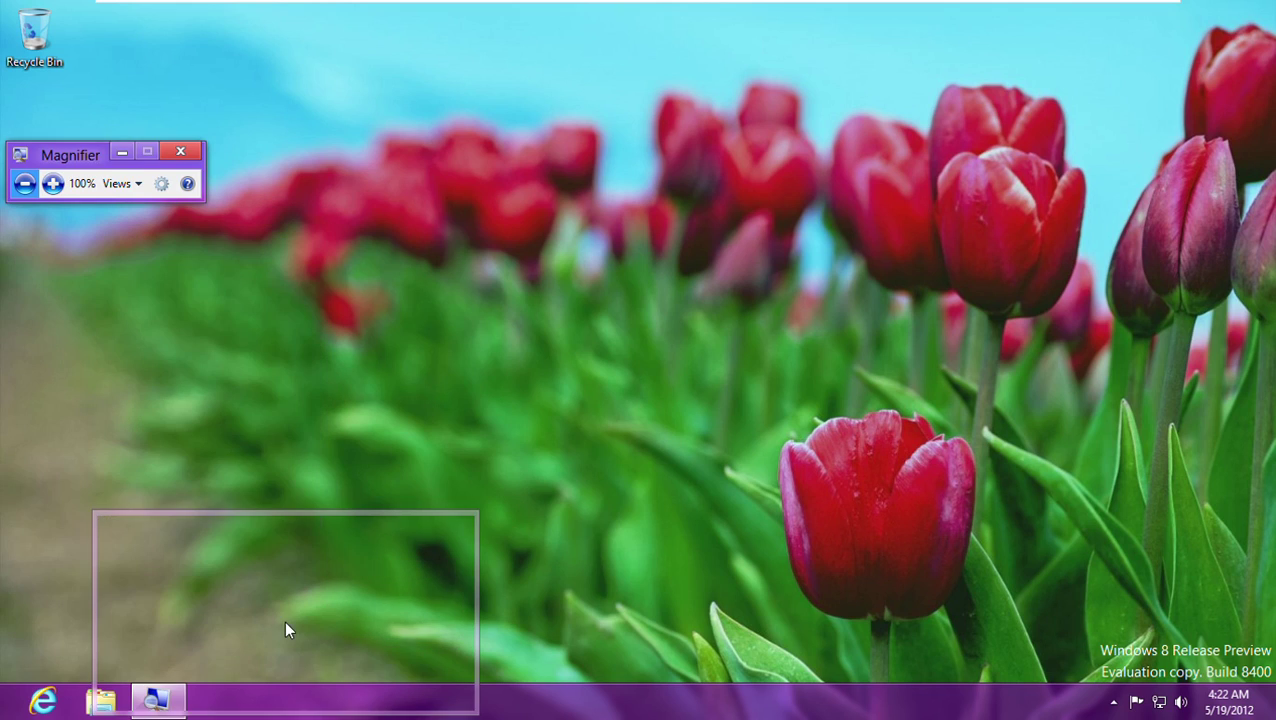
{"action": "left_click", "coordinate": [181, 153]}
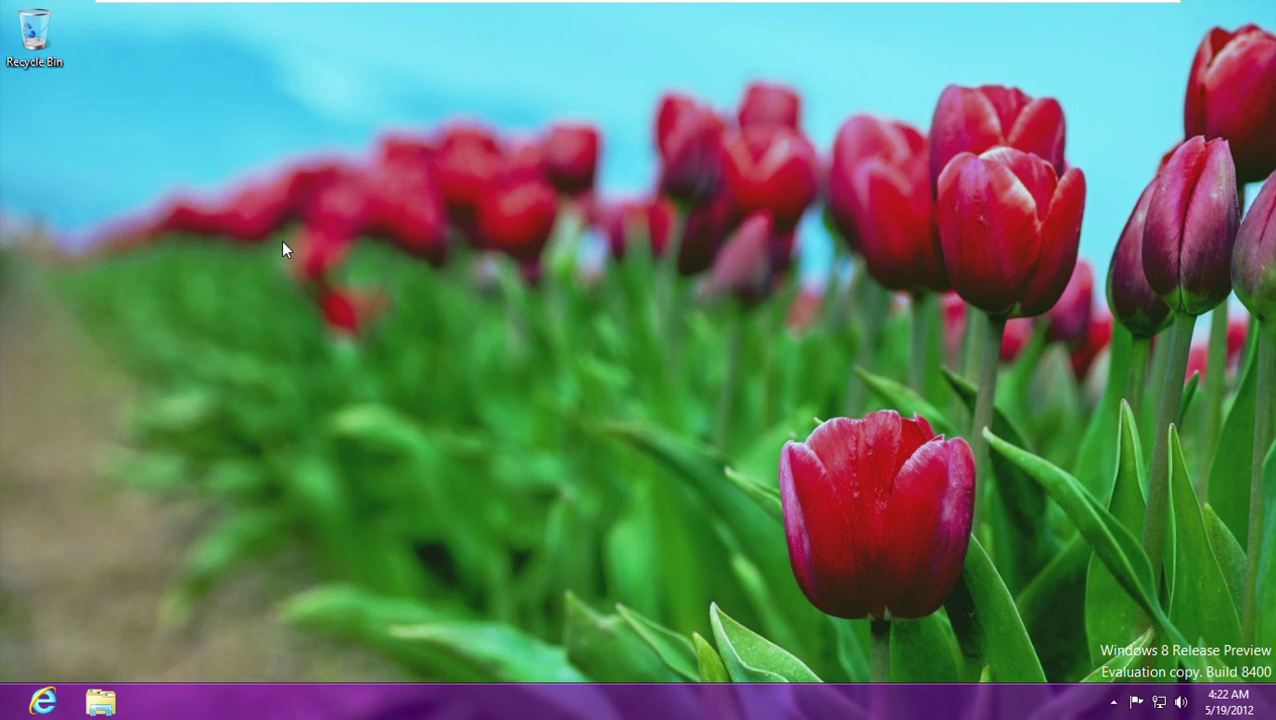
Launch Default Programs from the full app list
{"action": "key", "text": "super+c"}
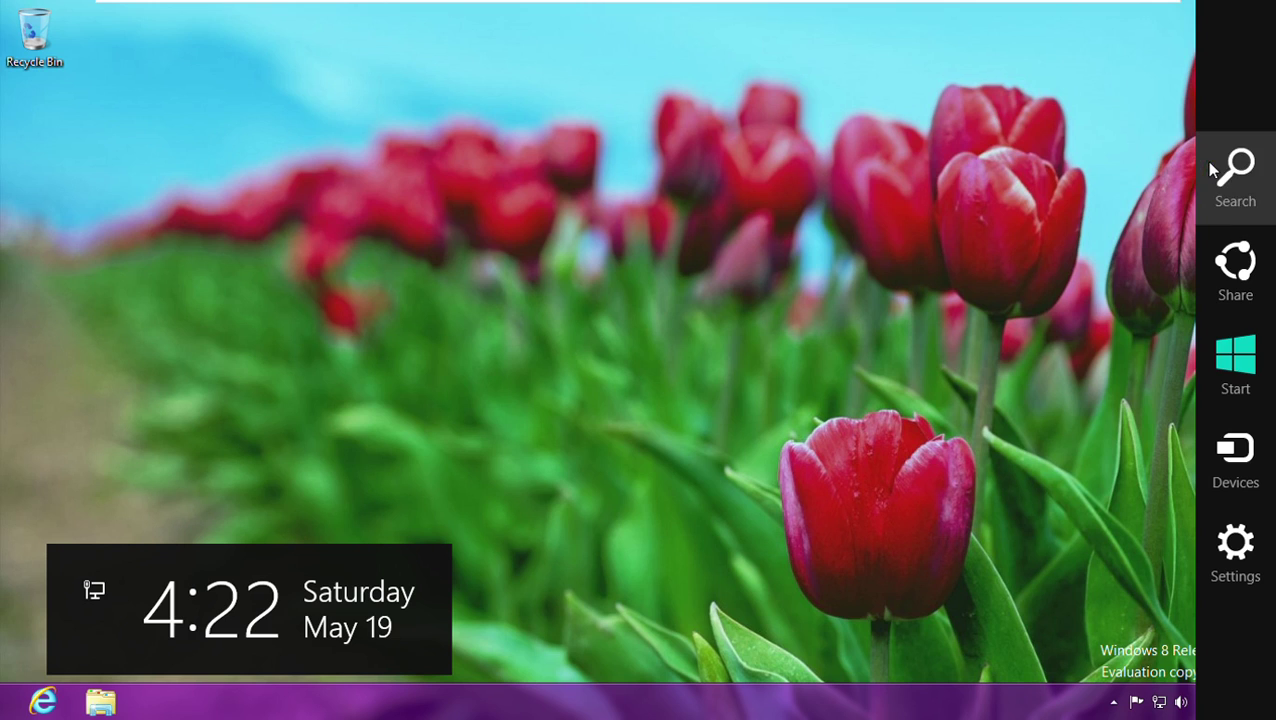
{"action": "key", "text": "super+q"}
{"action": "key", "text": "Escape"}
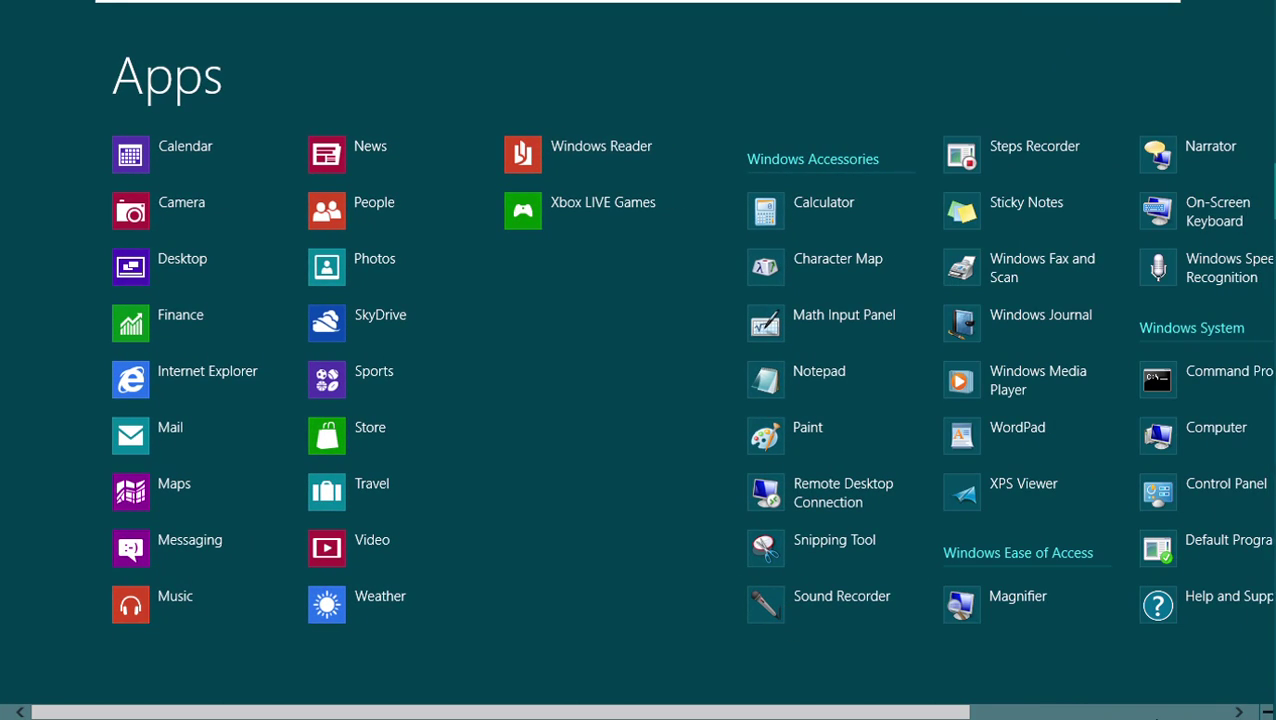
{"action": "scroll", "coordinate": [1040, 464], "scroll_direction": "down", "scroll_amount": 1}
{"action": "scroll", "coordinate": [940, 285], "scroll_direction": "down", "scroll_amount": 1}
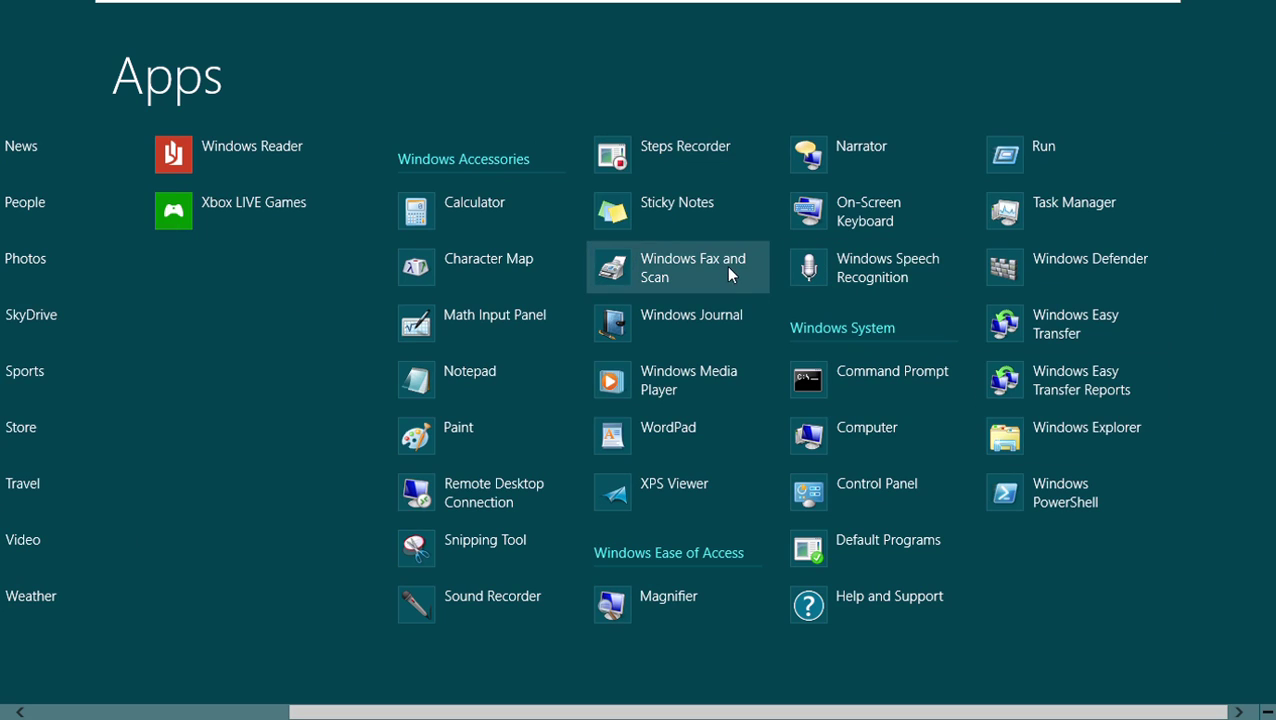
{"action": "left_click", "coordinate": [866, 542]}
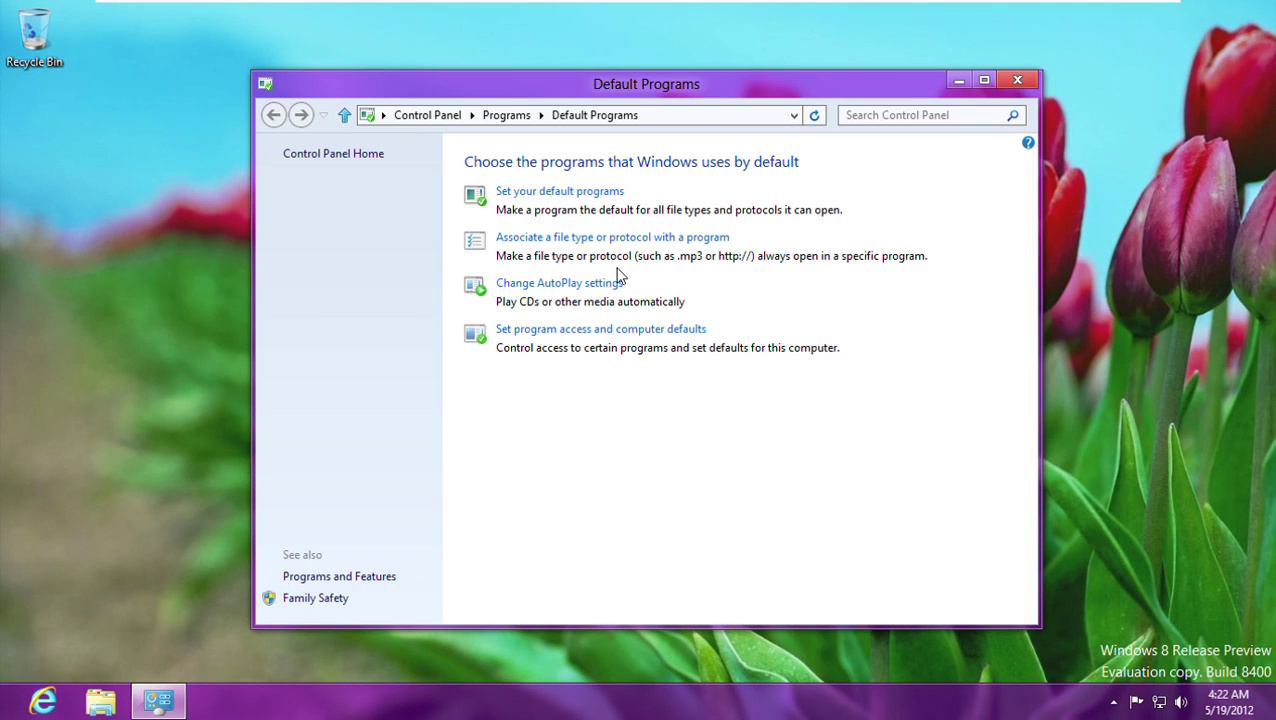
View the page for setting your default programs, and return to the Default Programs overview
{"action": "key", "text": "Tab"}
{"action": "left_click", "coordinate": [590, 193]}
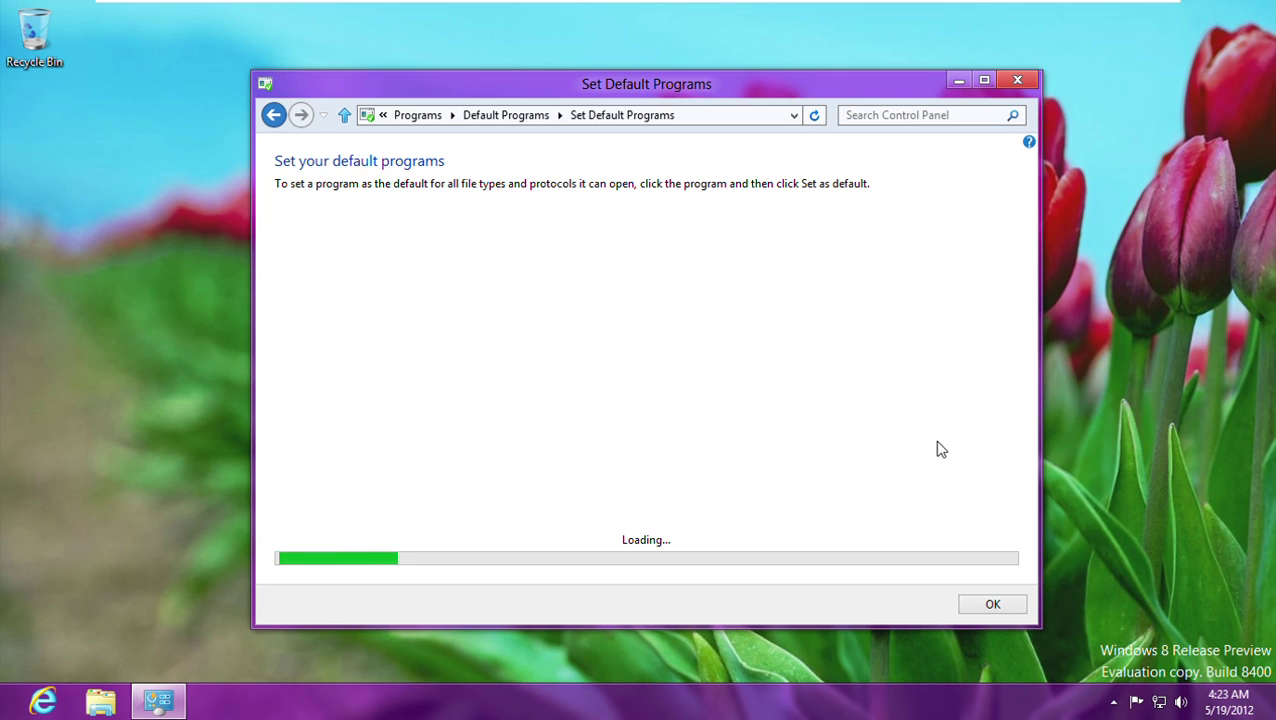
{"action": "left_click", "coordinate": [982, 605]}
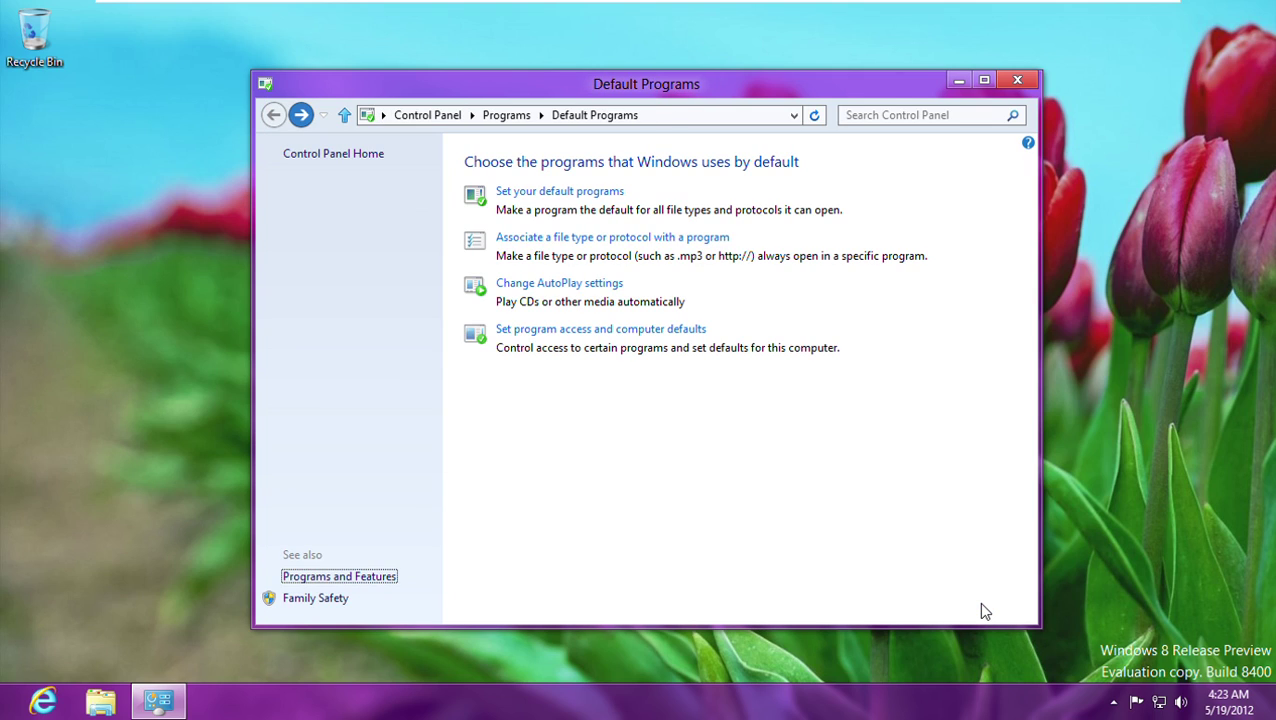
Look through the file type and protocol associations down to the end of the list, and close the page
{"action": "left_click", "coordinate": [677, 238]}
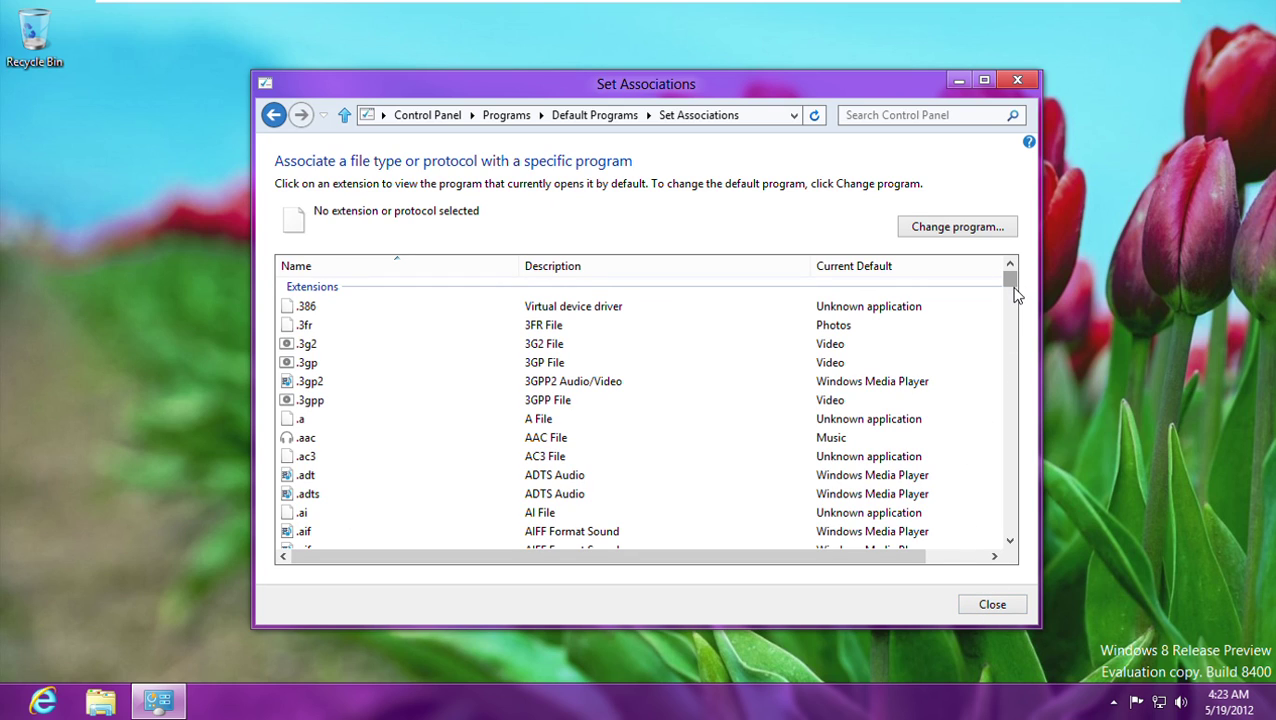
{"action": "left_click_drag", "start_coordinate": [1013, 287], "coordinate": [1011, 521]}
{"action": "left_click", "coordinate": [991, 604]}
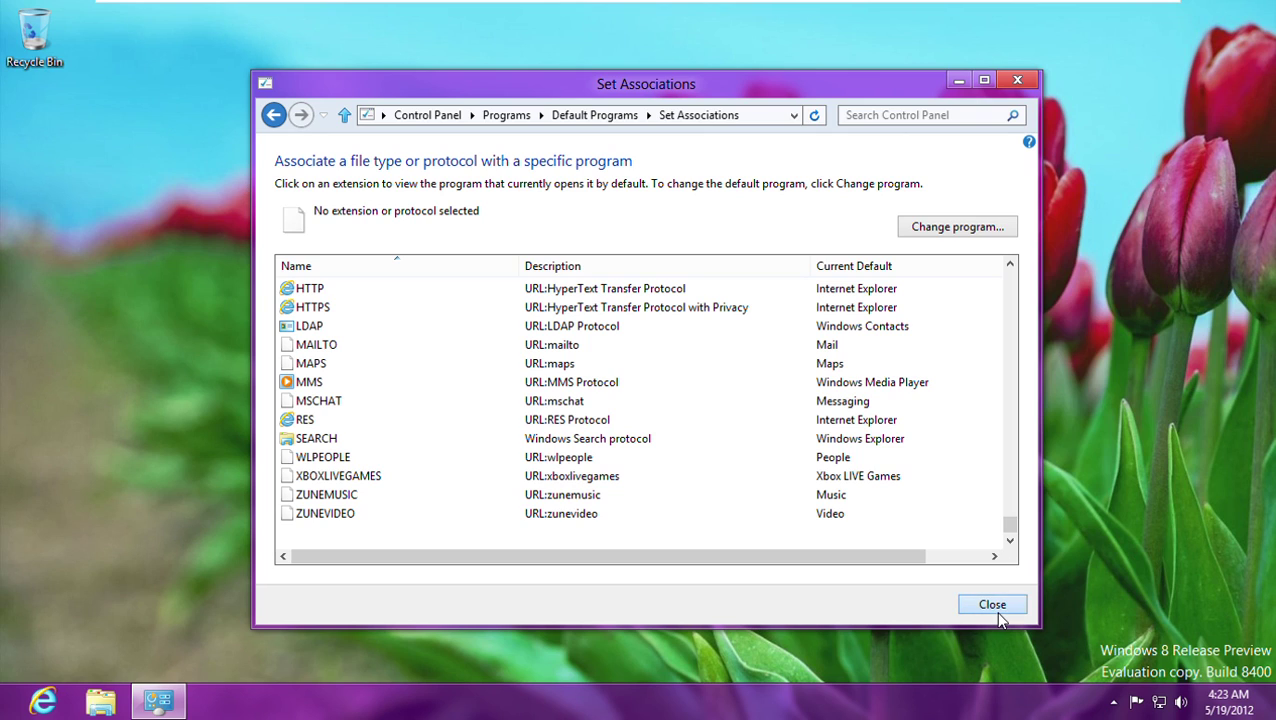
Look over the AutoPlay settings, and revisit the page for setting your default programs
{"action": "left_click", "coordinate": [610, 287]}
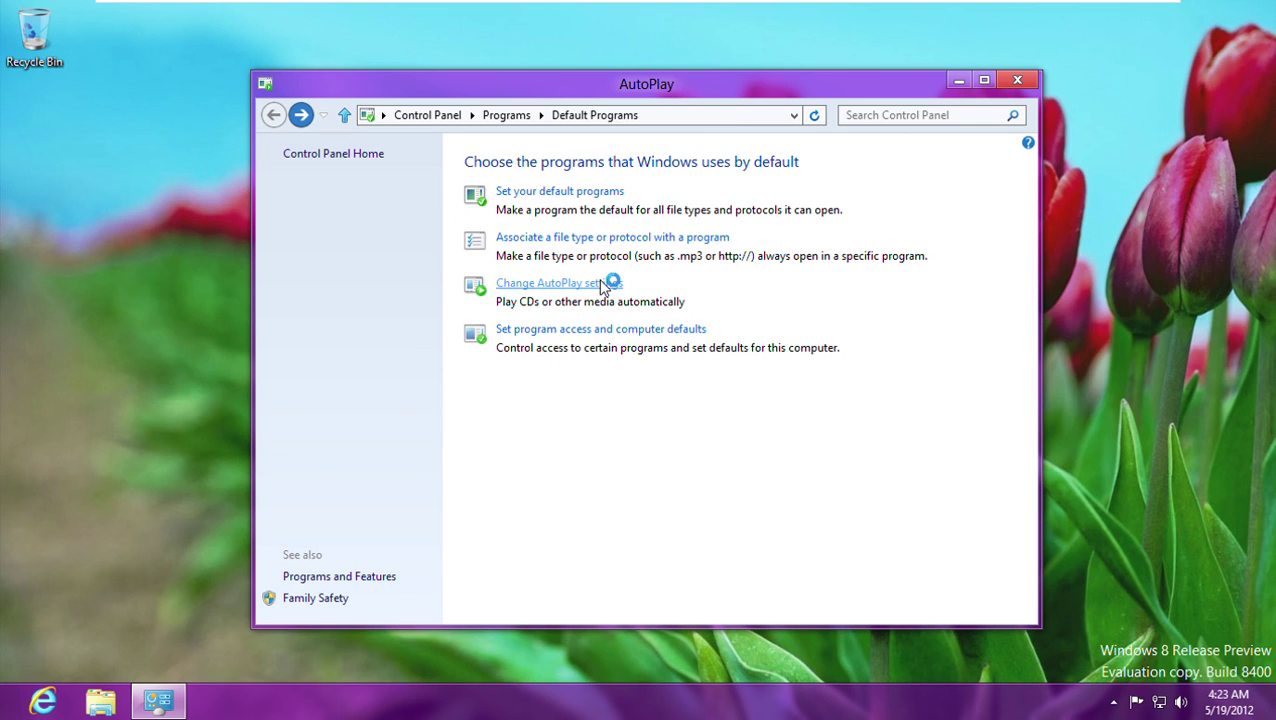
{"action": "left_click_drag", "start_coordinate": [1030, 290], "coordinate": [1016, 242]}
{"action": "left_click", "coordinate": [971, 605]}
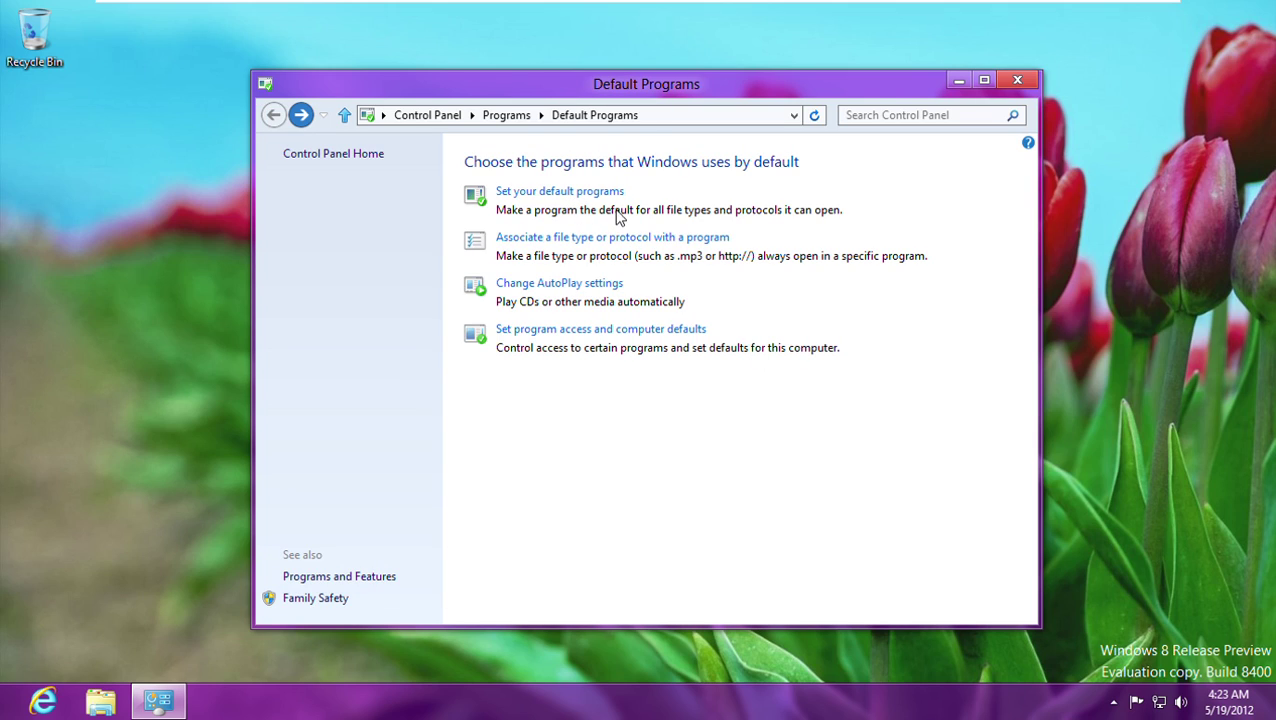
{"action": "left_click", "coordinate": [605, 192]}
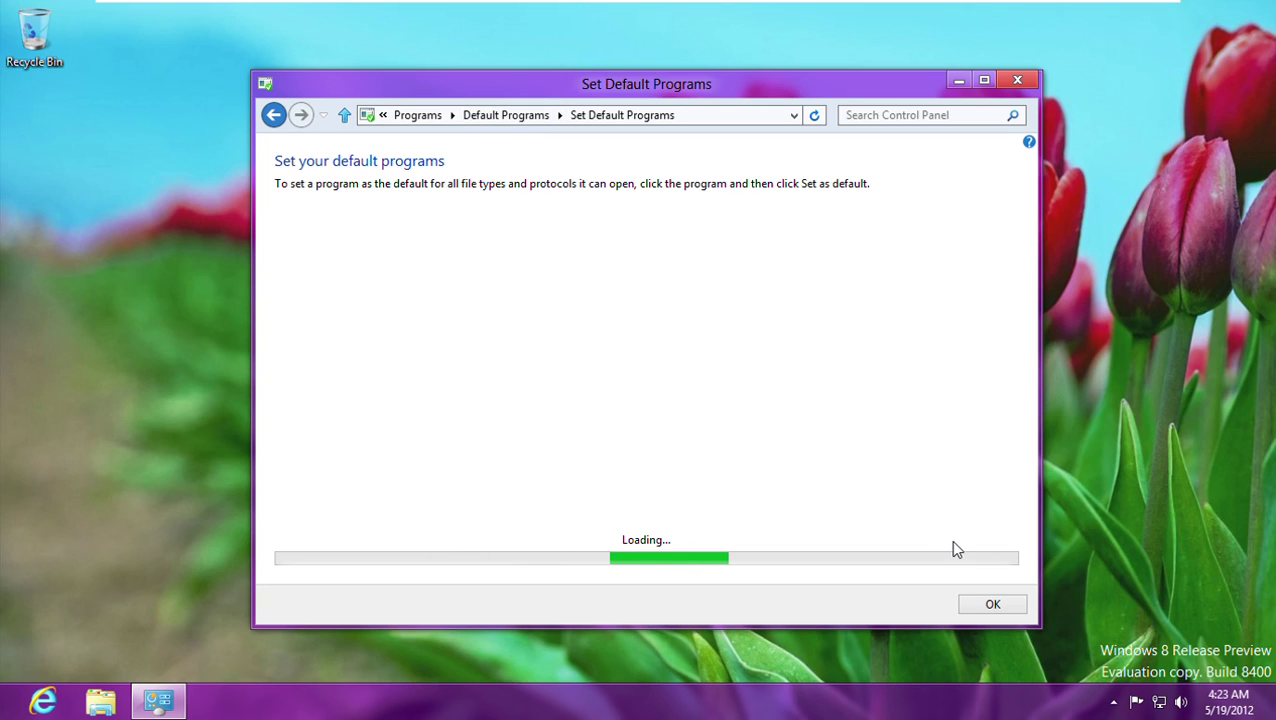
{"action": "left_click", "coordinate": [985, 604]}
Examine the Non-Microsoft, Microsoft Windows and Custom configurations in the program access and computer defaults, cancel, and close Default Programs
{"action": "left_click", "coordinate": [671, 338]}
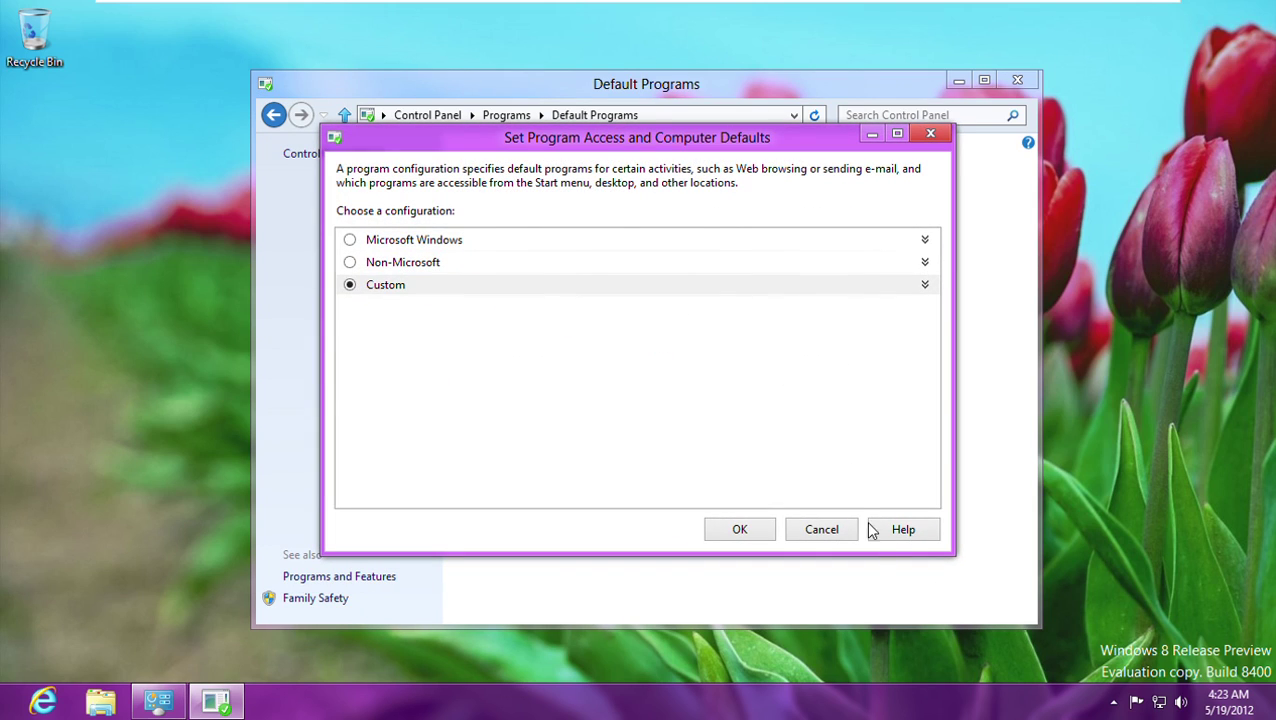
{"action": "left_click", "coordinate": [729, 260]}
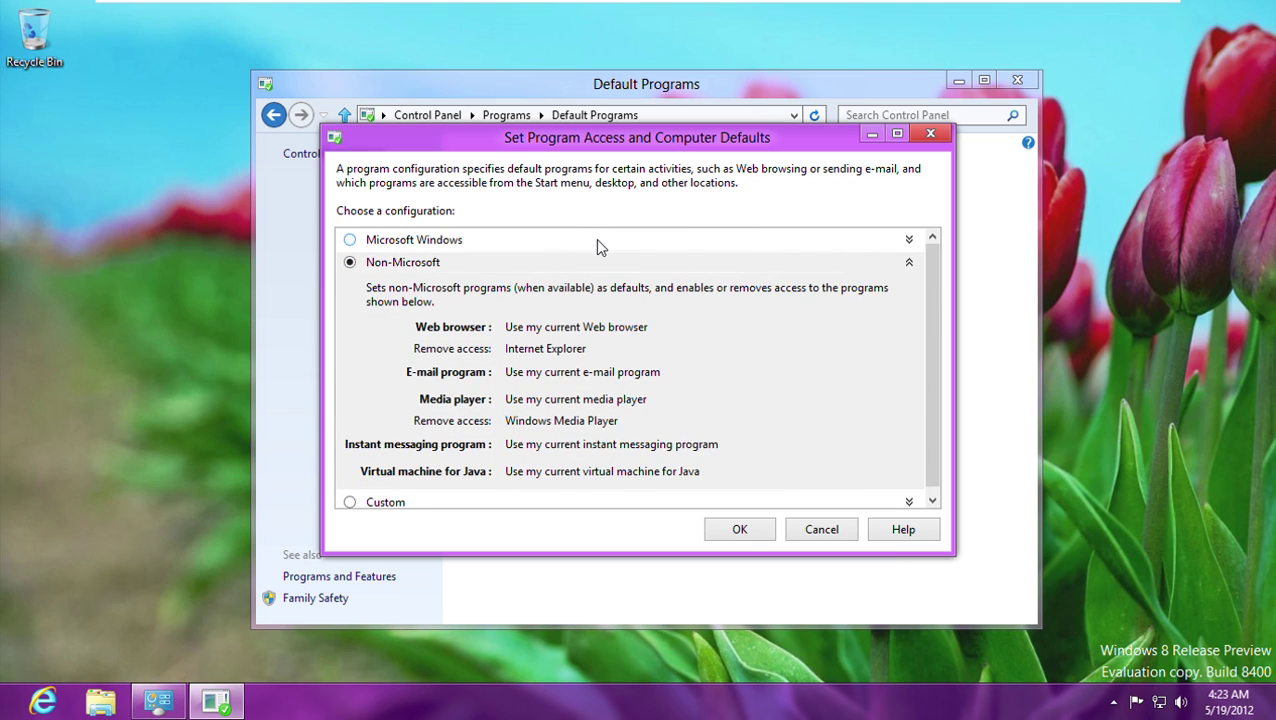
{"action": "left_click", "coordinate": [595, 239]}
{"action": "scroll", "coordinate": [925, 436], "scroll_direction": "down", "scroll_amount": 1}
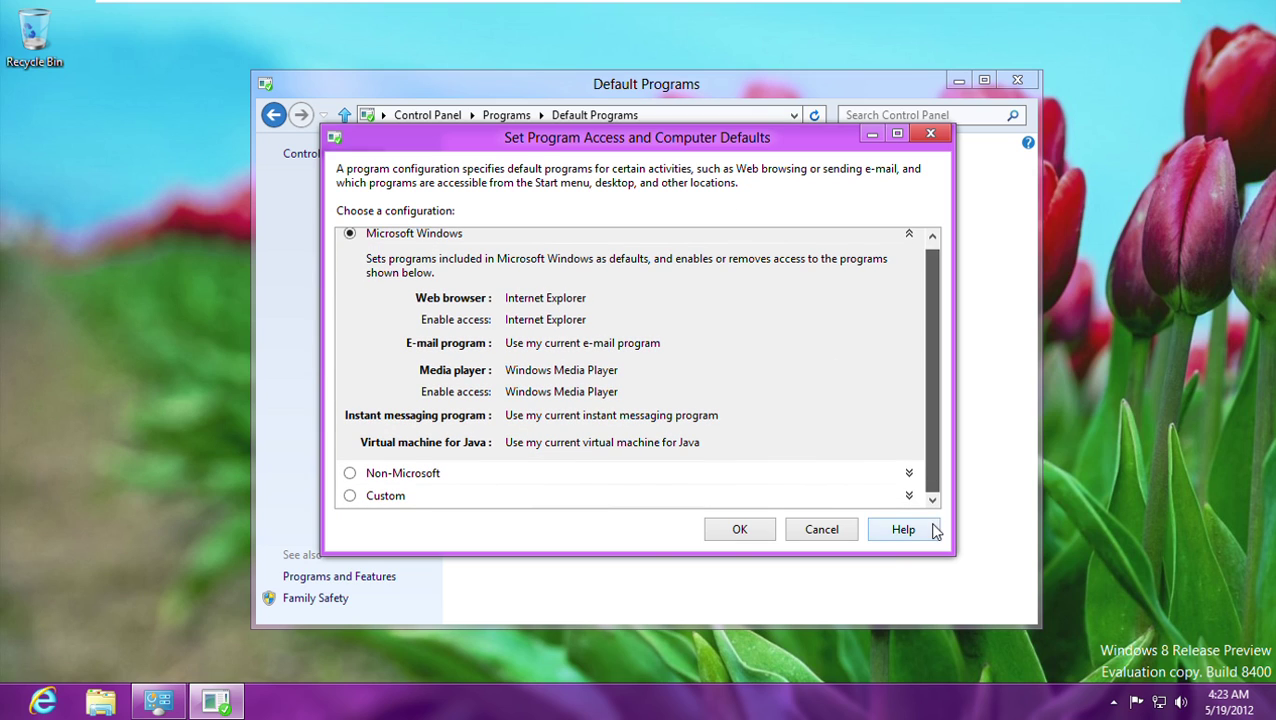
{"action": "left_click", "coordinate": [377, 497]}
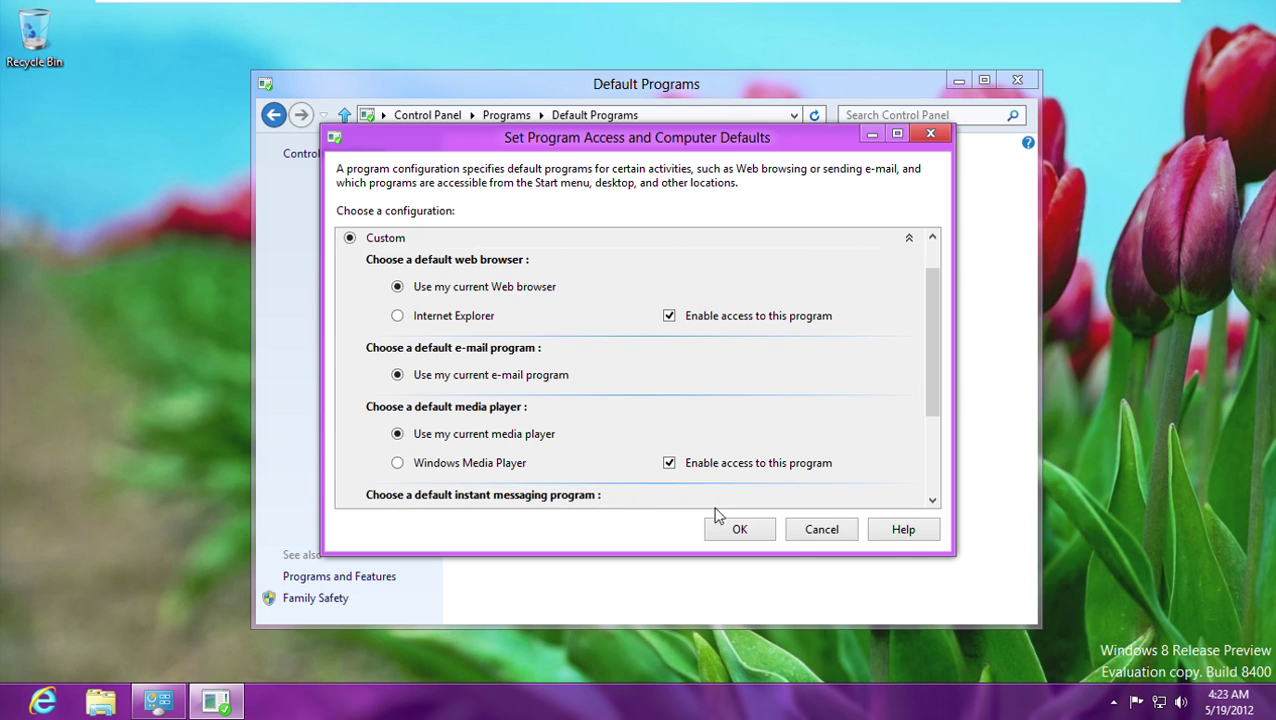
{"action": "left_click", "coordinate": [820, 535]}
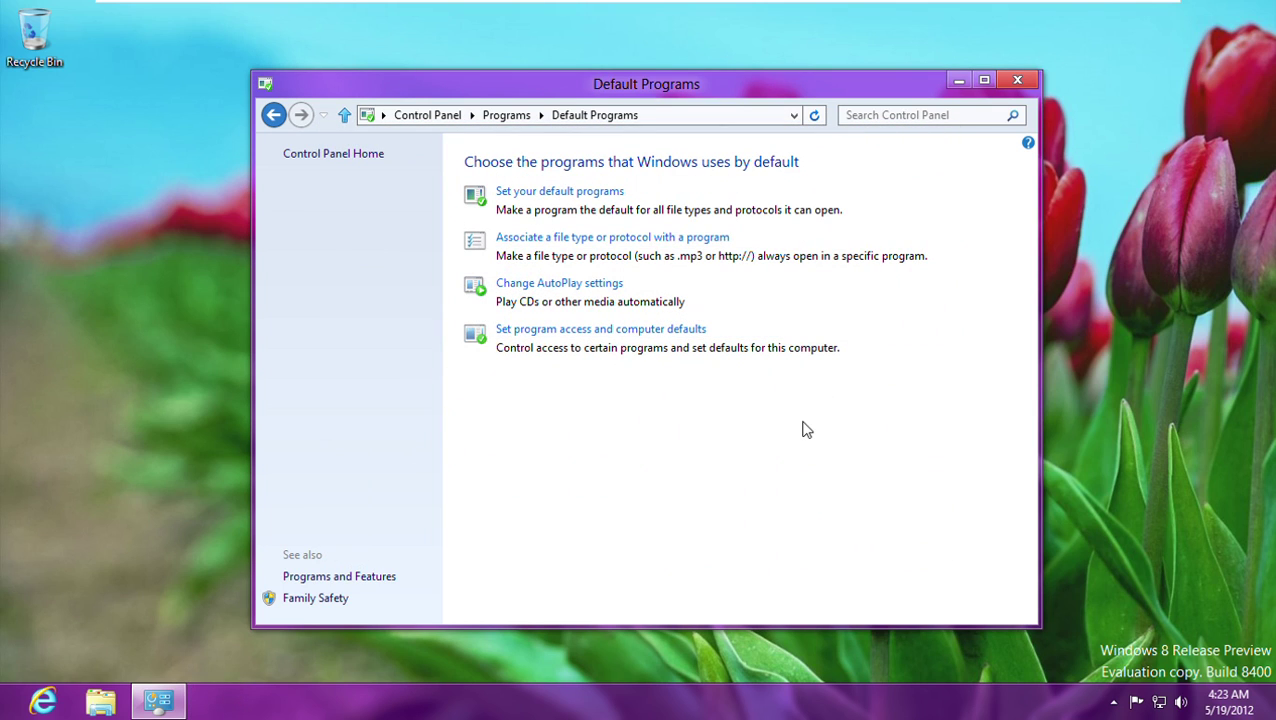
{"action": "key", "text": "alt+F4"}
Launch Windows Easy Transfer Reports from the full app list to view it, and close it
{"action": "mouse_move", "coordinate": [1270, 5]}
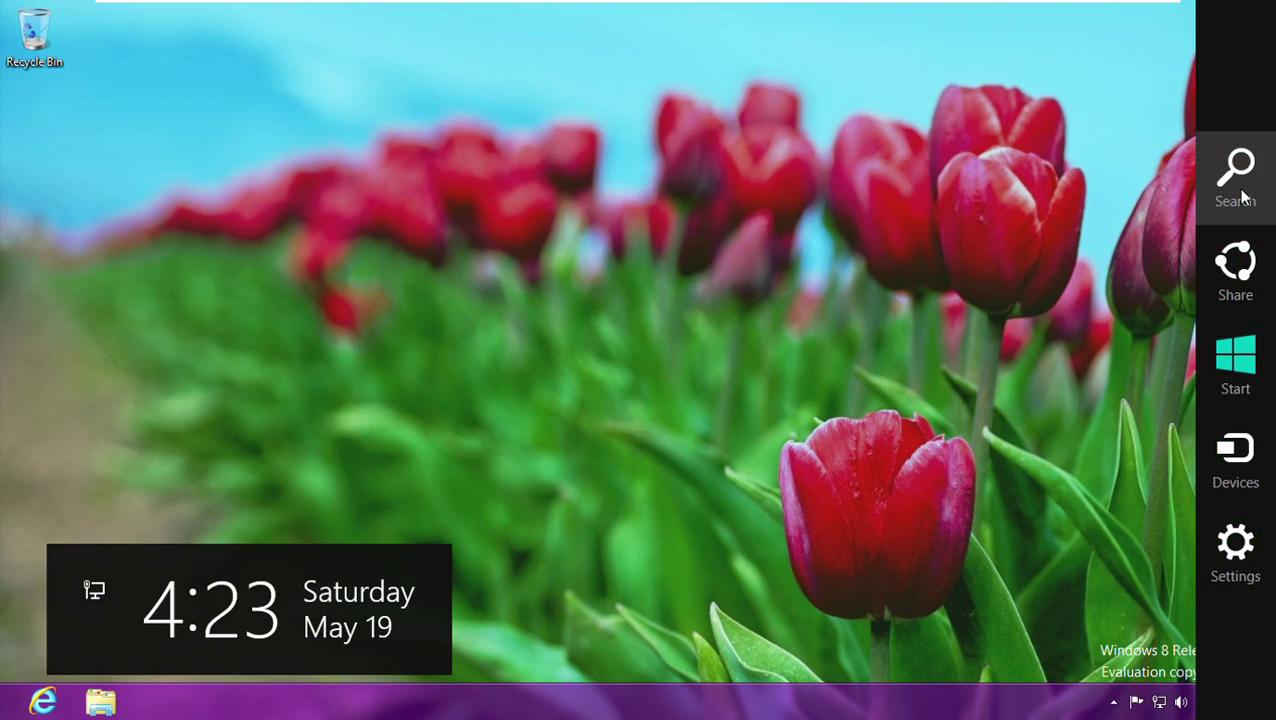
{"action": "left_click", "coordinate": [1222, 212]}
{"action": "left_click", "coordinate": [730, 698]}
{"action": "scroll", "coordinate": [752, 604], "scroll_direction": "down", "scroll_amount": 2}
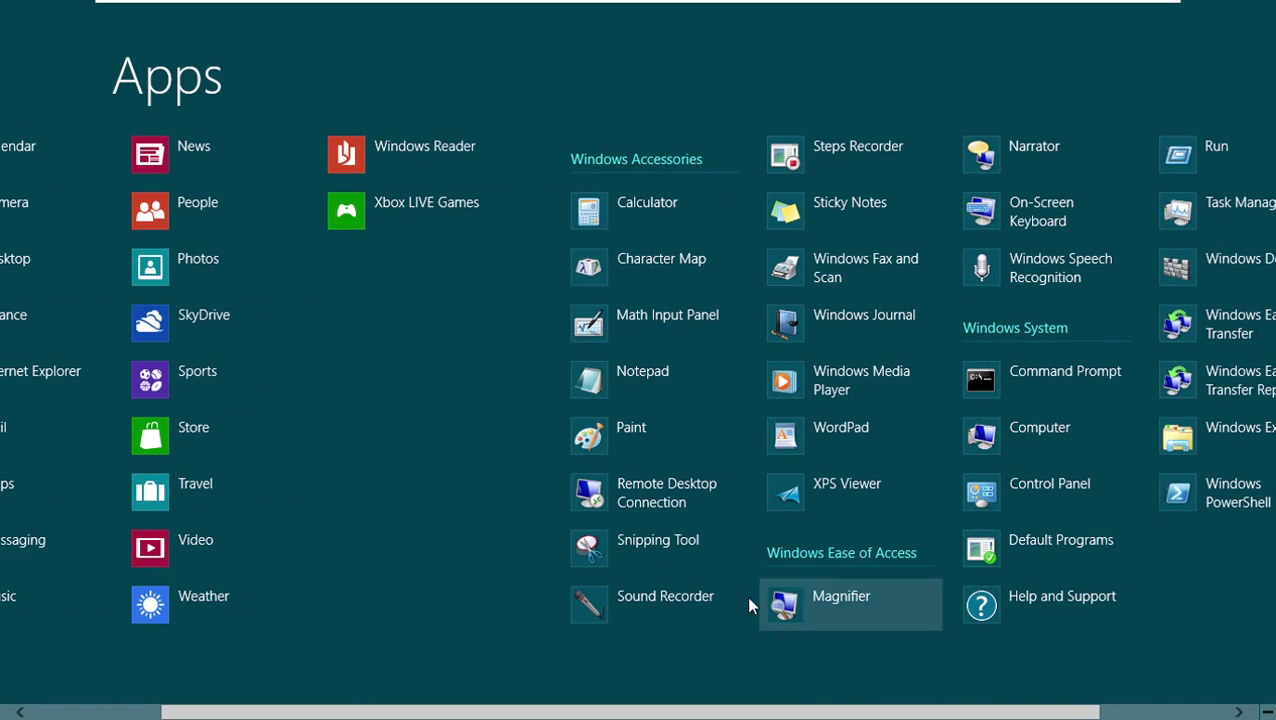
{"action": "scroll", "coordinate": [752, 604], "scroll_direction": "down", "scroll_amount": 2}
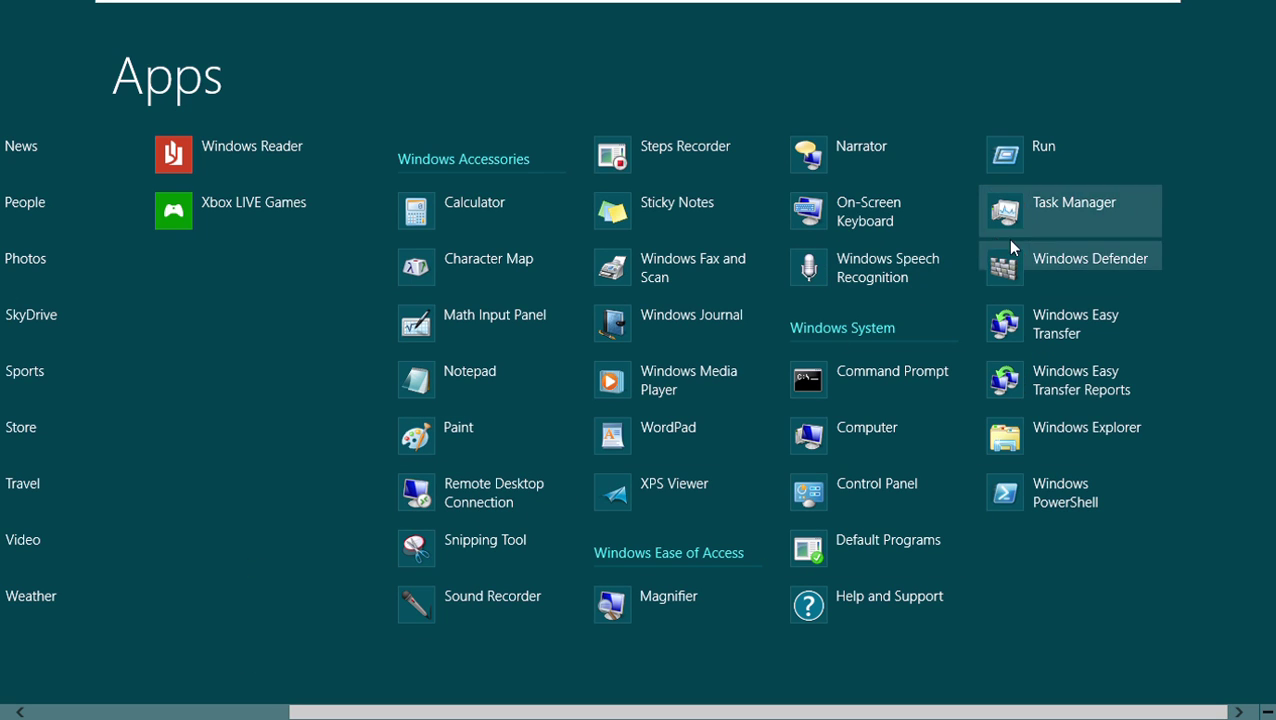
{"action": "left_click", "coordinate": [1026, 385]}
{"action": "left_click", "coordinate": [689, 398]}
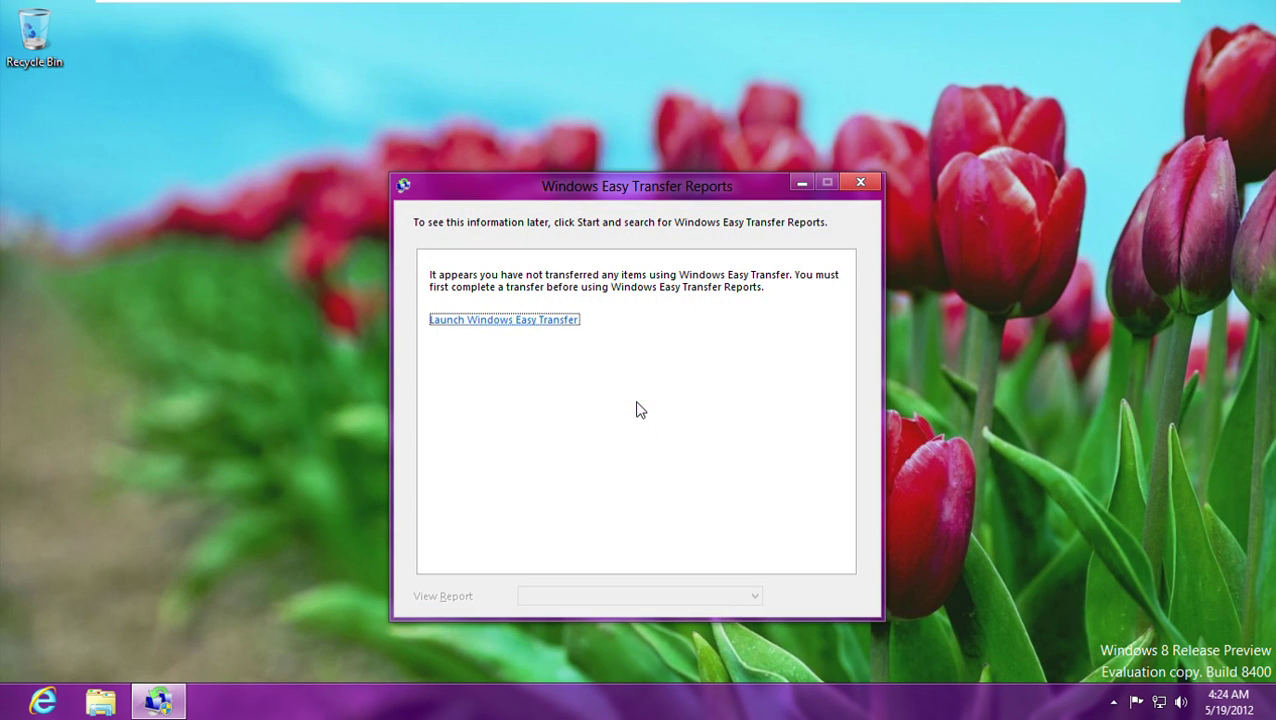
{"action": "key", "text": "alt+F4"}
Launch Windows Easy Transfer from the full app list, advance to the choice of transfer methods, and close the wizard
{"action": "mouse_move", "coordinate": [1272, 6]}
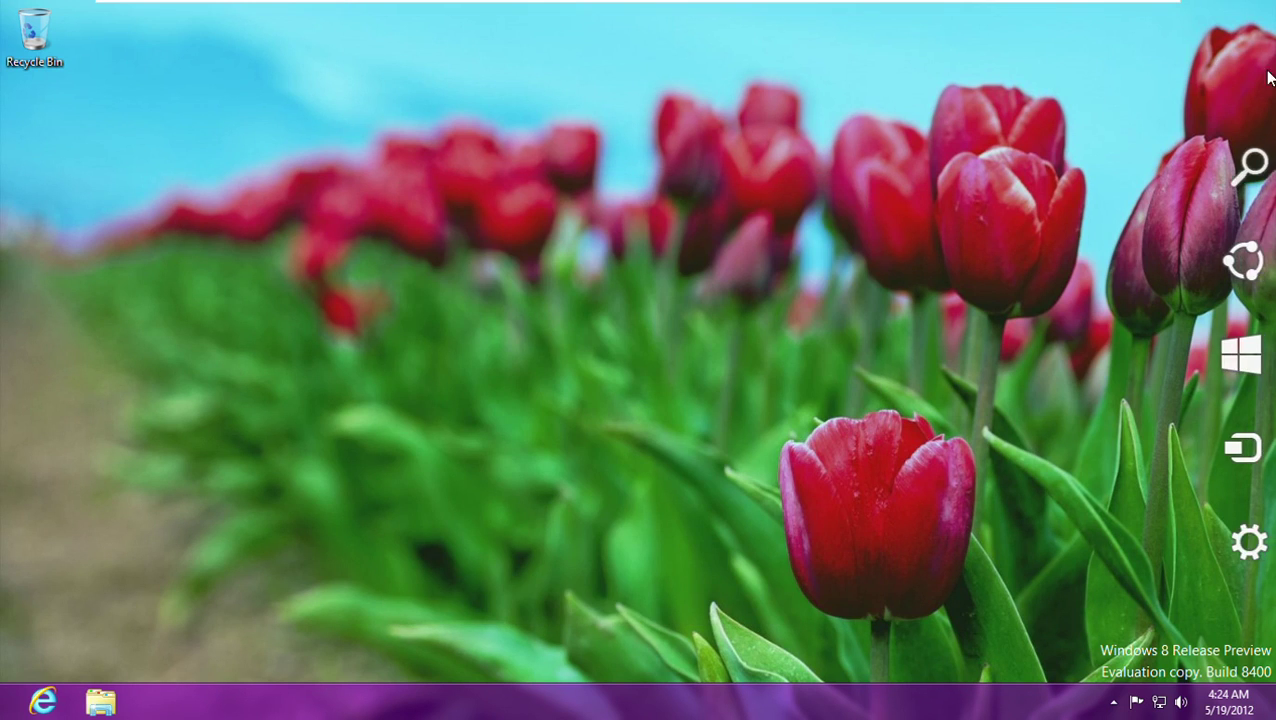
{"action": "left_click", "coordinate": [1233, 170]}
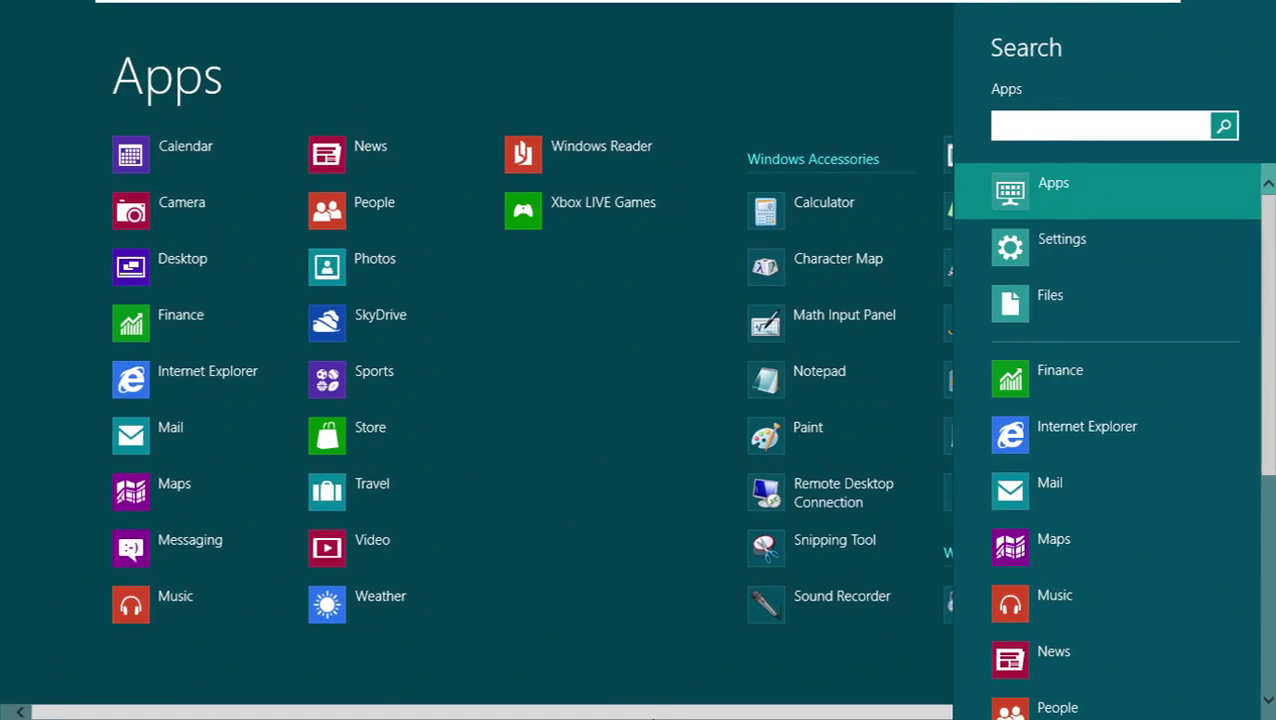
{"action": "scroll", "coordinate": [760, 614], "scroll_direction": "down", "scroll_amount": 2}
{"action": "left_click", "coordinate": [1098, 331]}
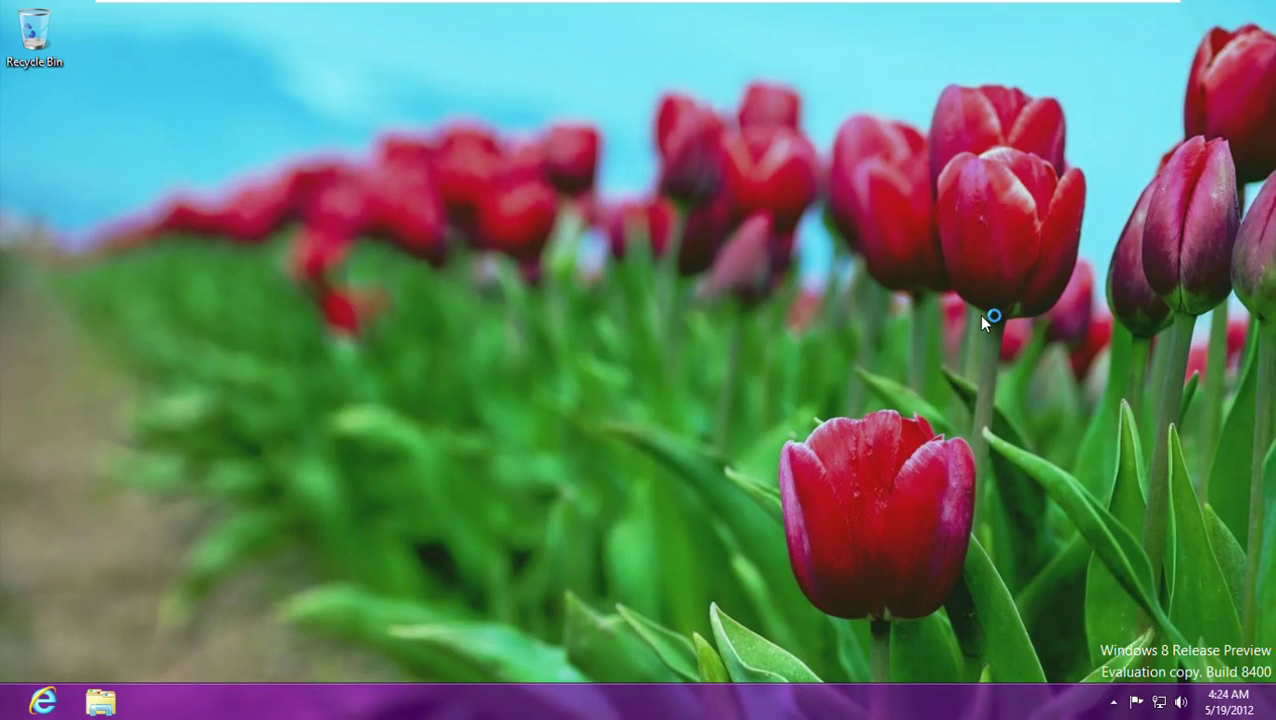
{"action": "left_click", "coordinate": [875, 548]}
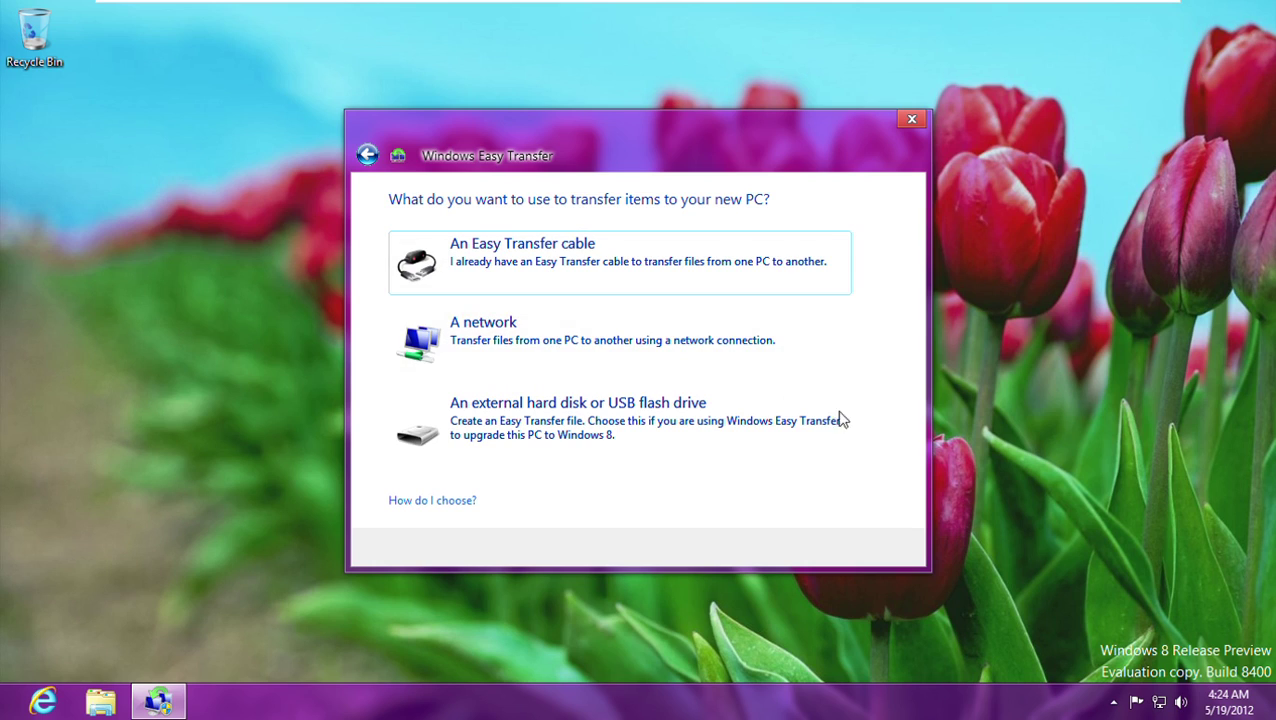
{"action": "left_click", "coordinate": [911, 119]}
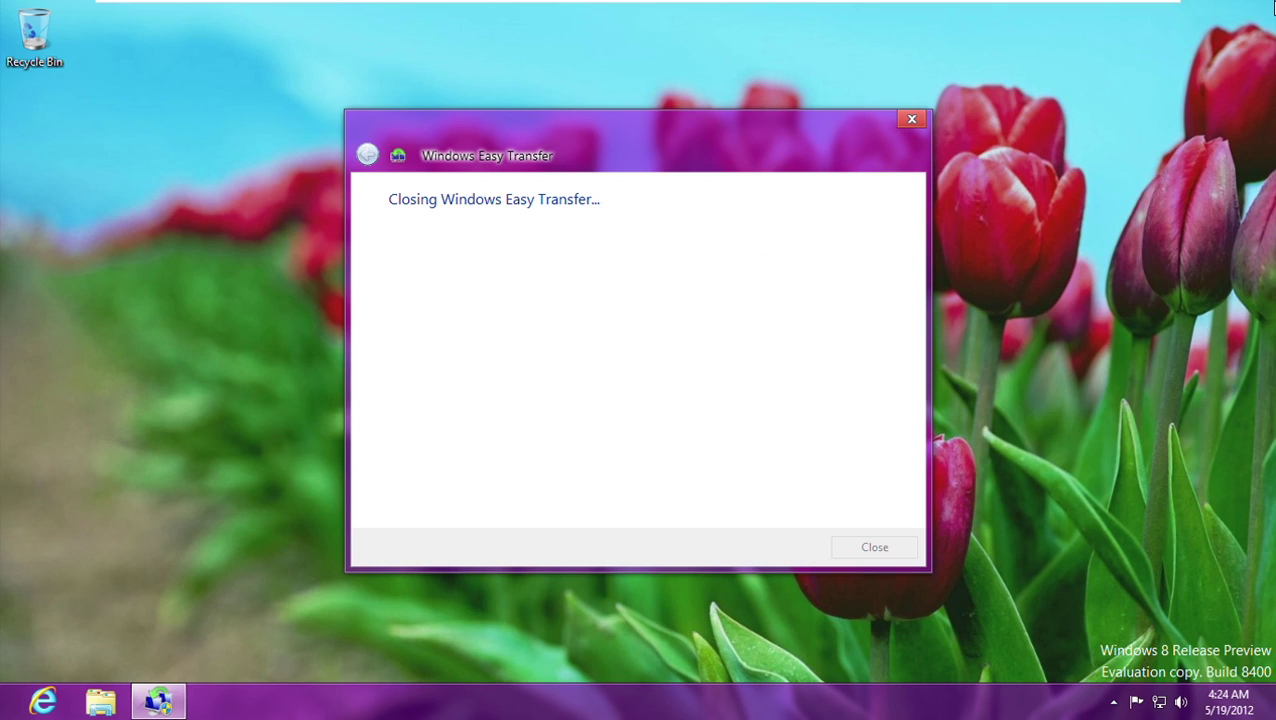
Launch Remote Desktop Connection from the full app list to view its connection window, and close it
{"action": "mouse_move", "coordinate": [1273, 6]}
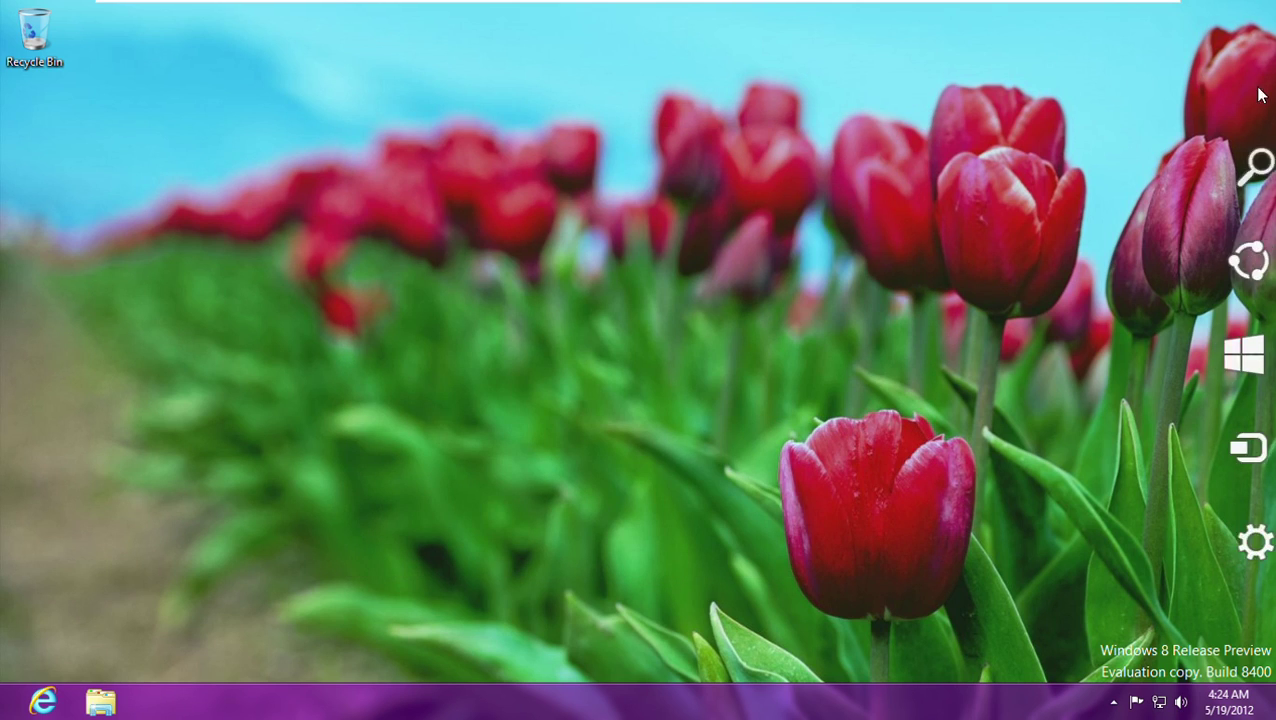
{"action": "left_click", "coordinate": [1242, 205]}
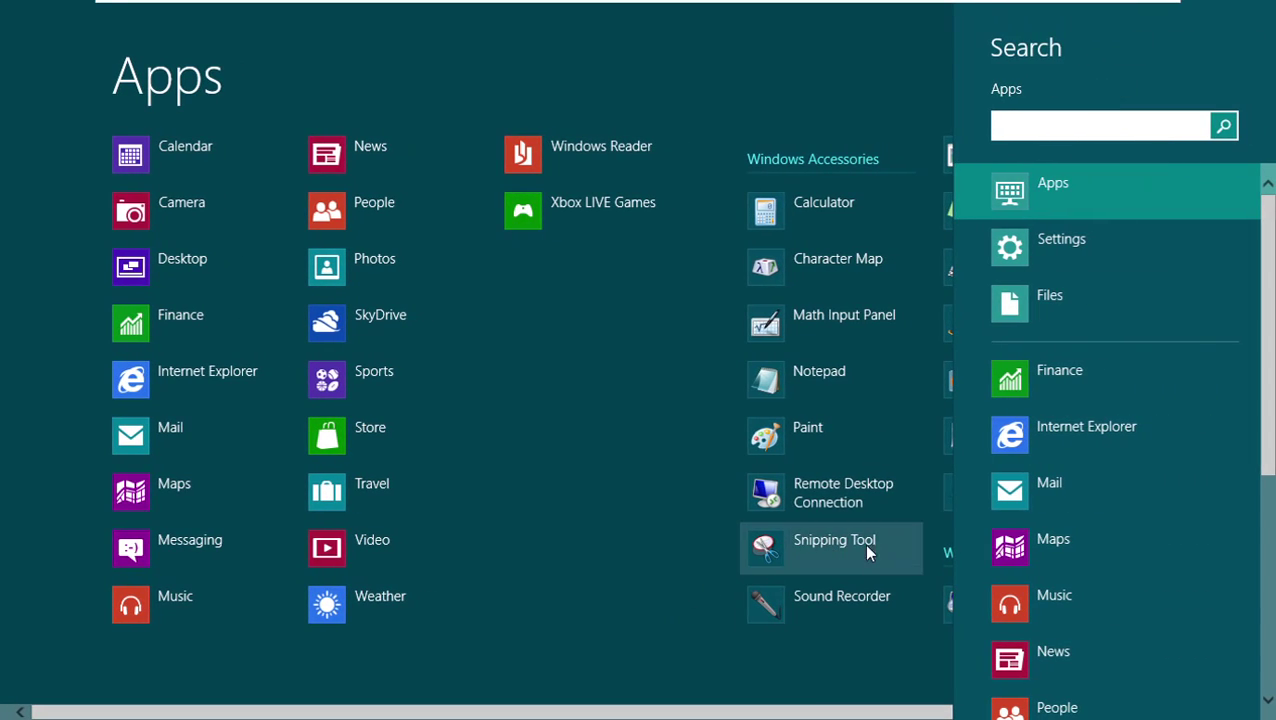
{"action": "left_click", "coordinate": [872, 496]}
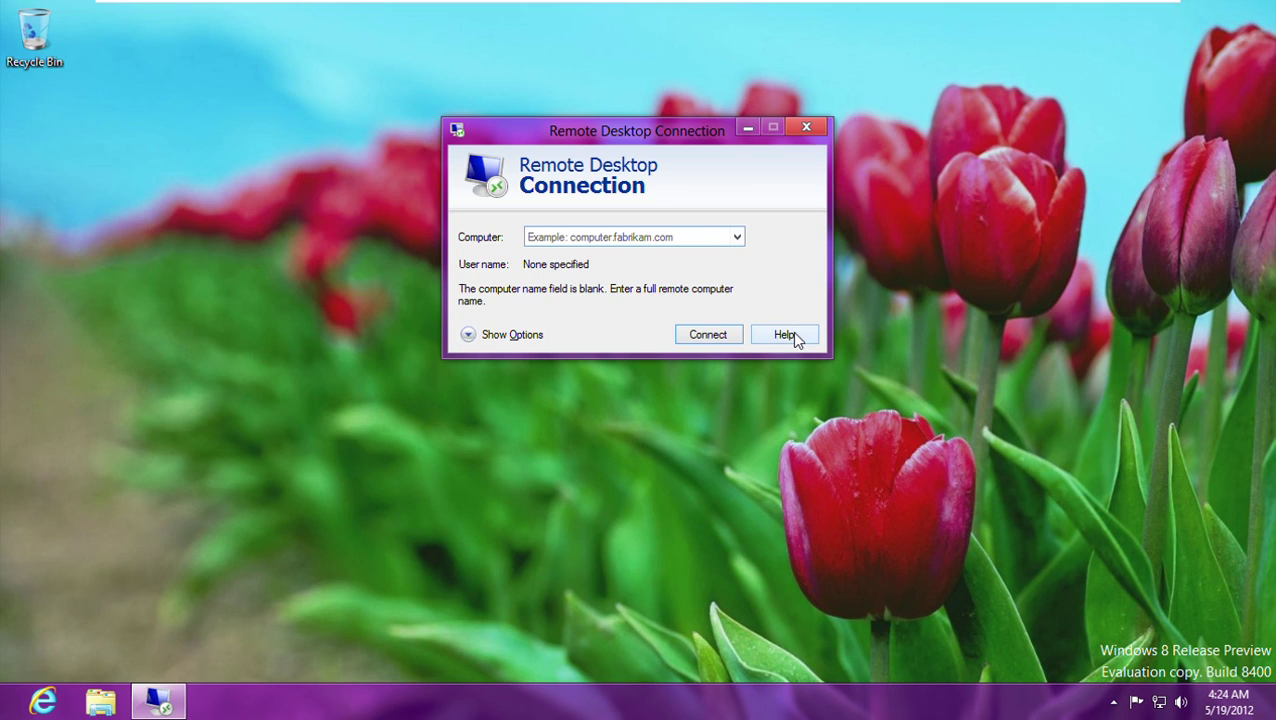
{"action": "key", "text": "alt+F4"}
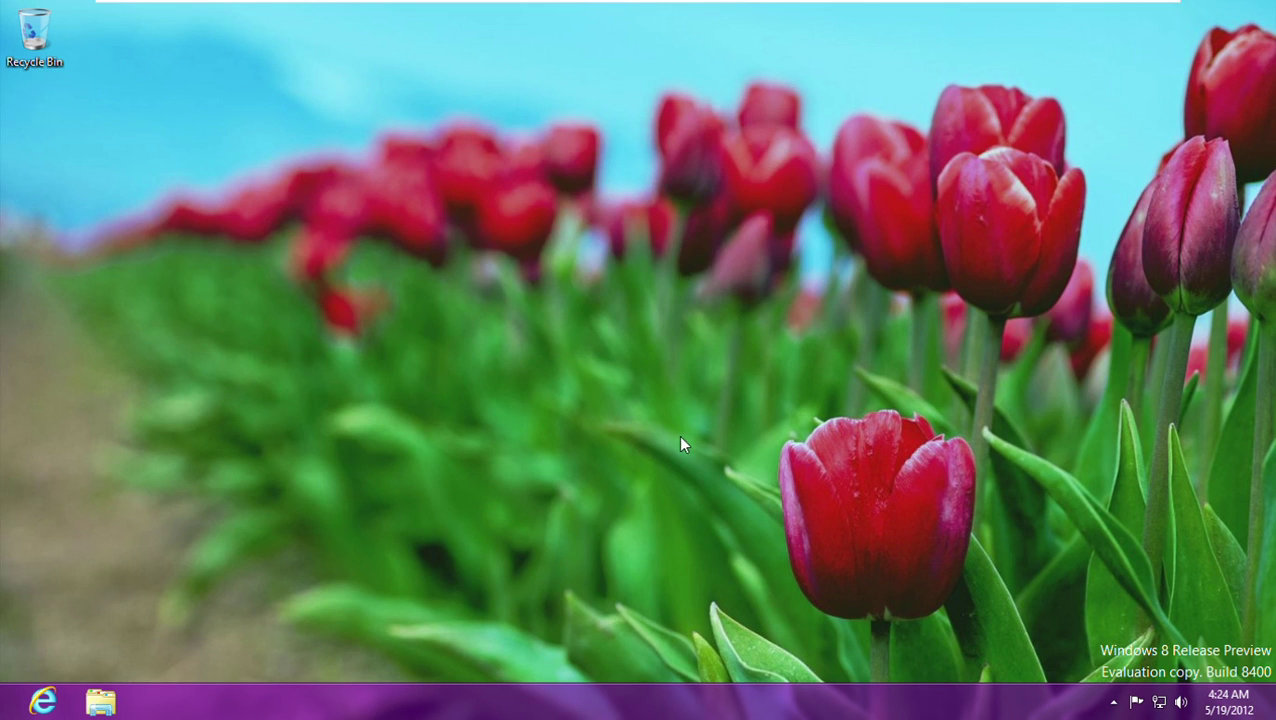
Launch Windows Fax and Scan from the full app list, make its window slightly narrower and taller, and close it
{"action": "mouse_move", "coordinate": [1273, 6]}
{"action": "left_click", "coordinate": [1231, 175]}
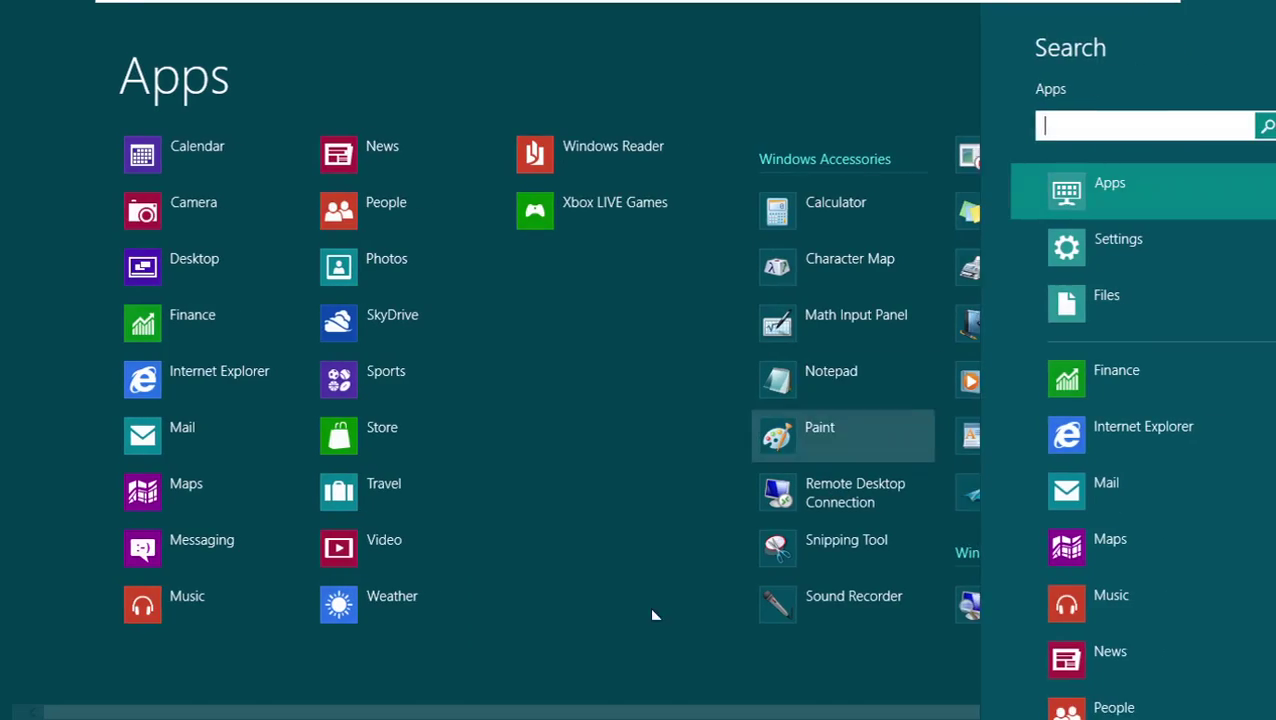
{"action": "scroll", "coordinate": [640, 400], "scroll_direction": "down", "scroll_amount": 3}
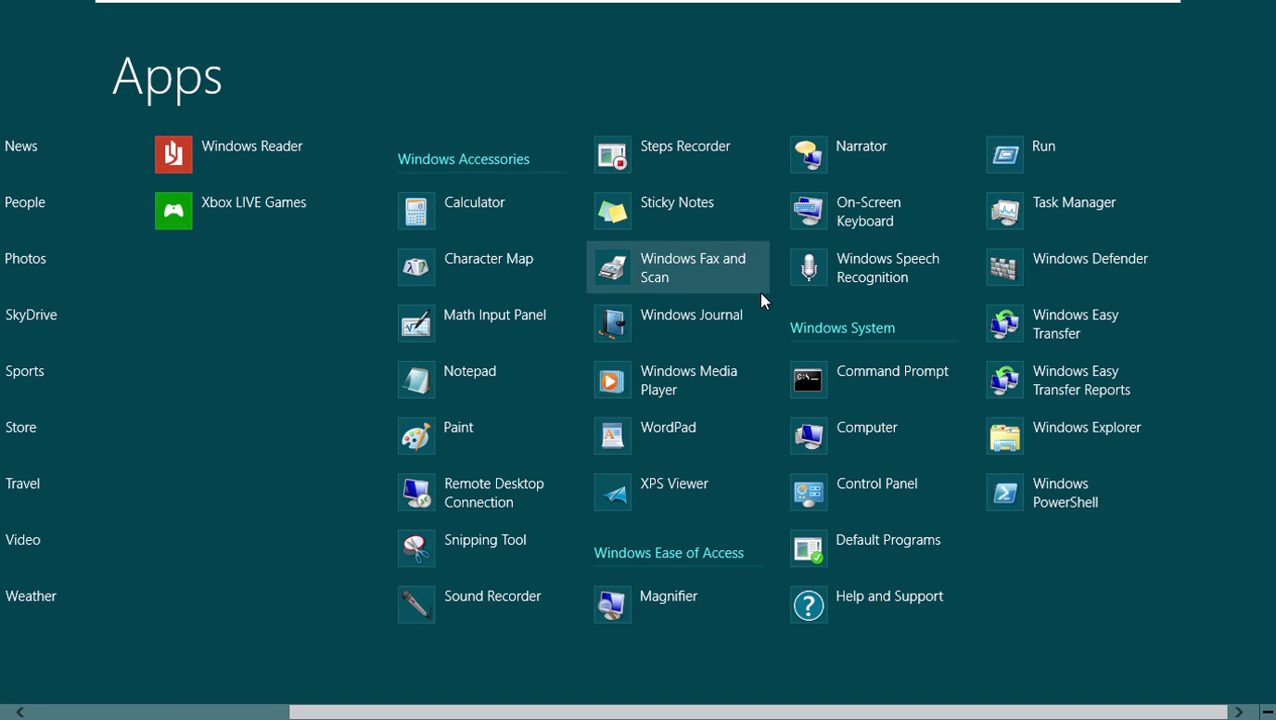
{"action": "left_click", "coordinate": [688, 286]}
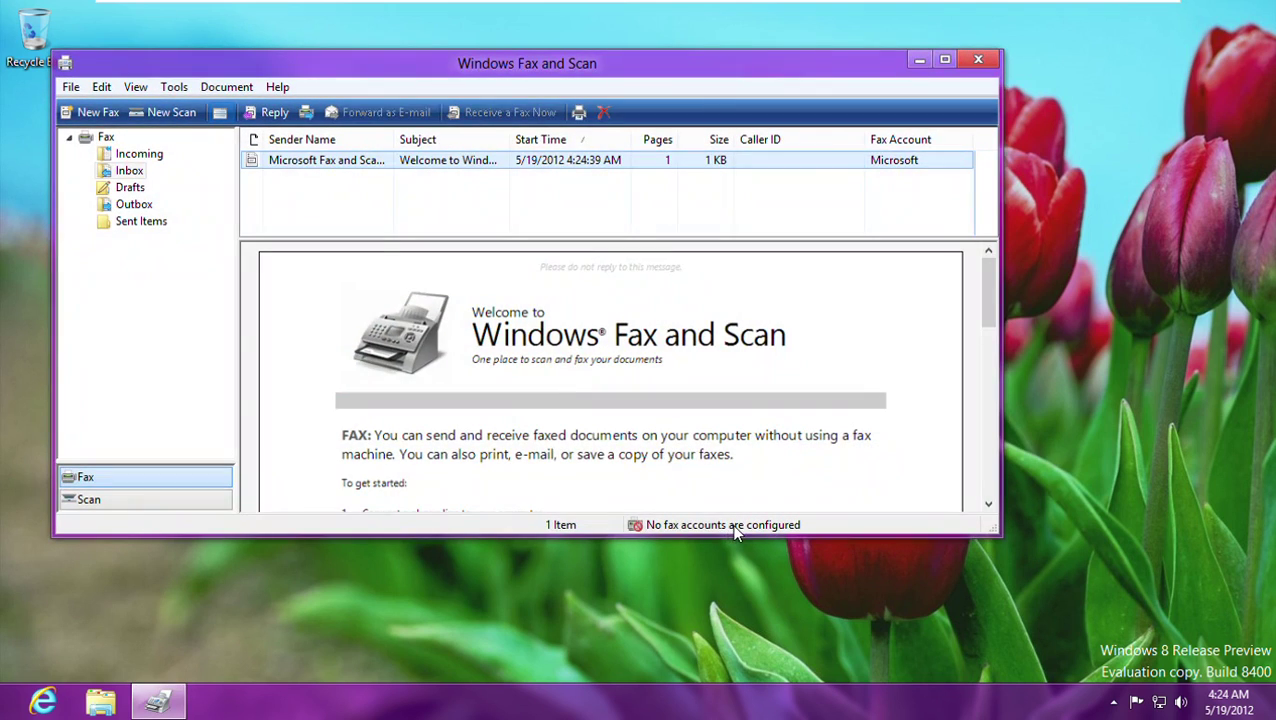
{"action": "left_click_drag", "start_coordinate": [1000, 276], "coordinate": [988, 290]}
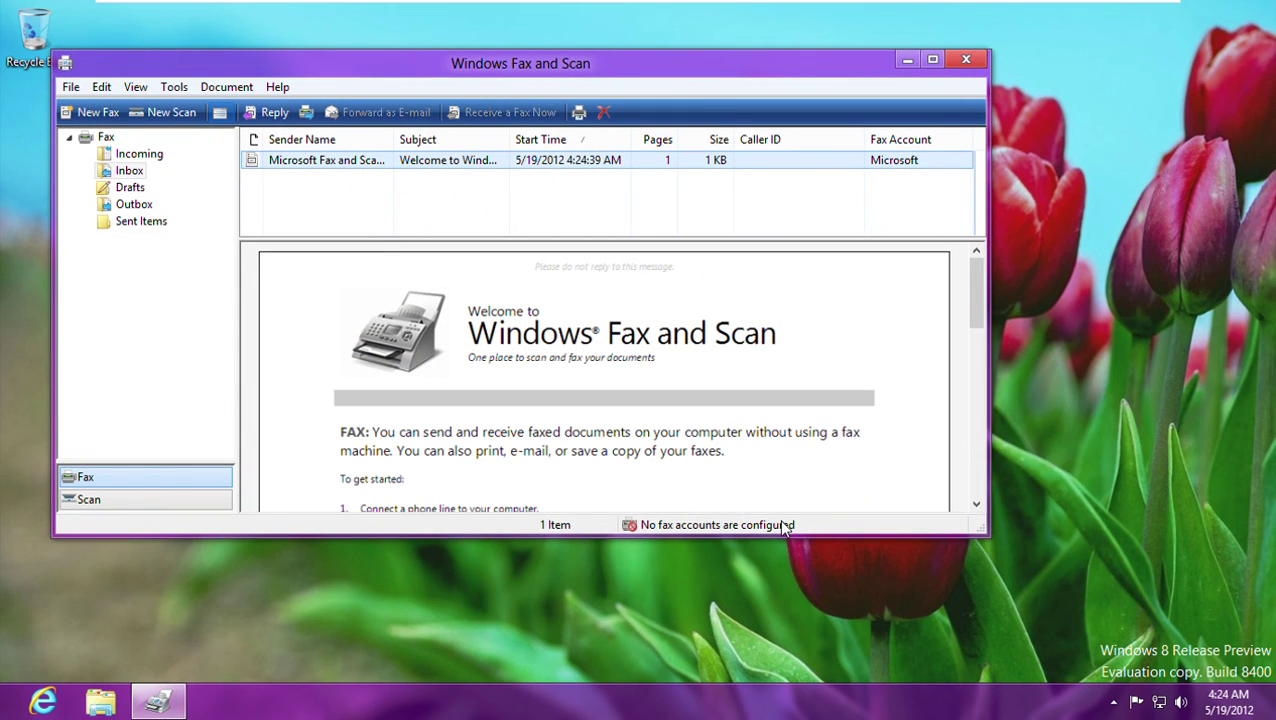
{"action": "left_click_drag", "start_coordinate": [782, 537], "coordinate": [783, 569]}
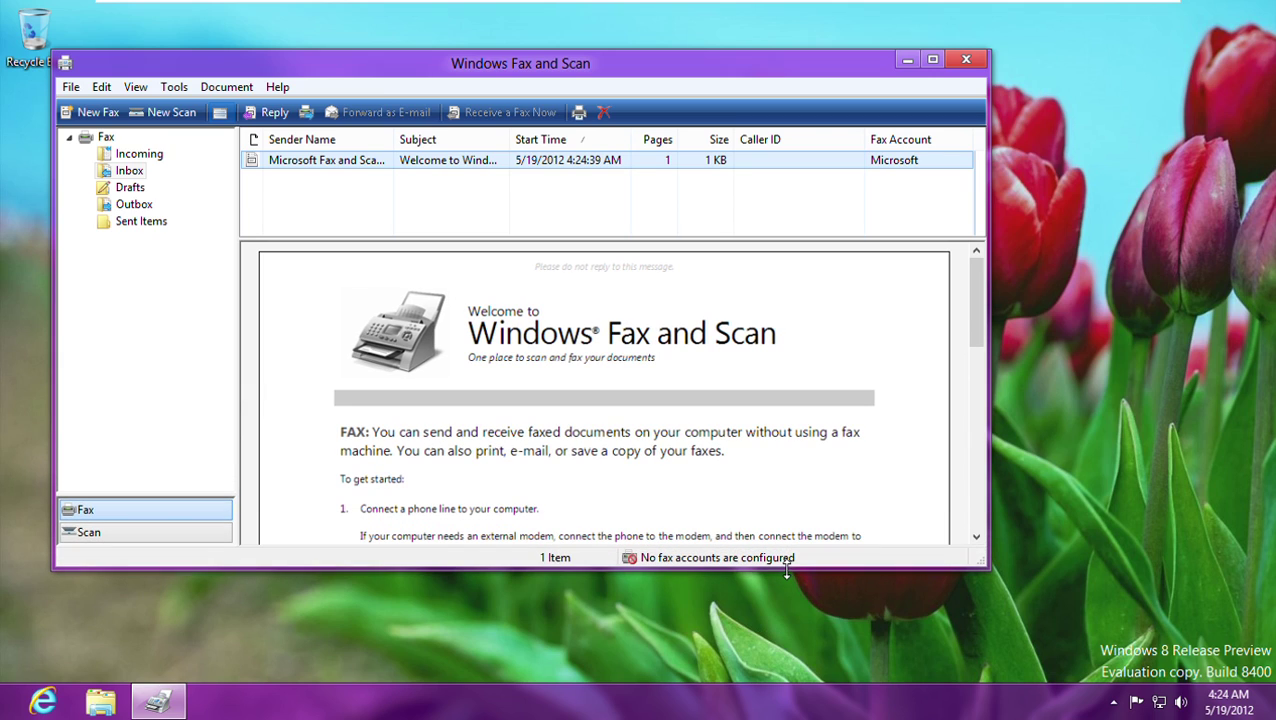
{"action": "left_click_drag", "start_coordinate": [977, 339], "coordinate": [920, 276]}
{"action": "key", "text": "alt+F4"}
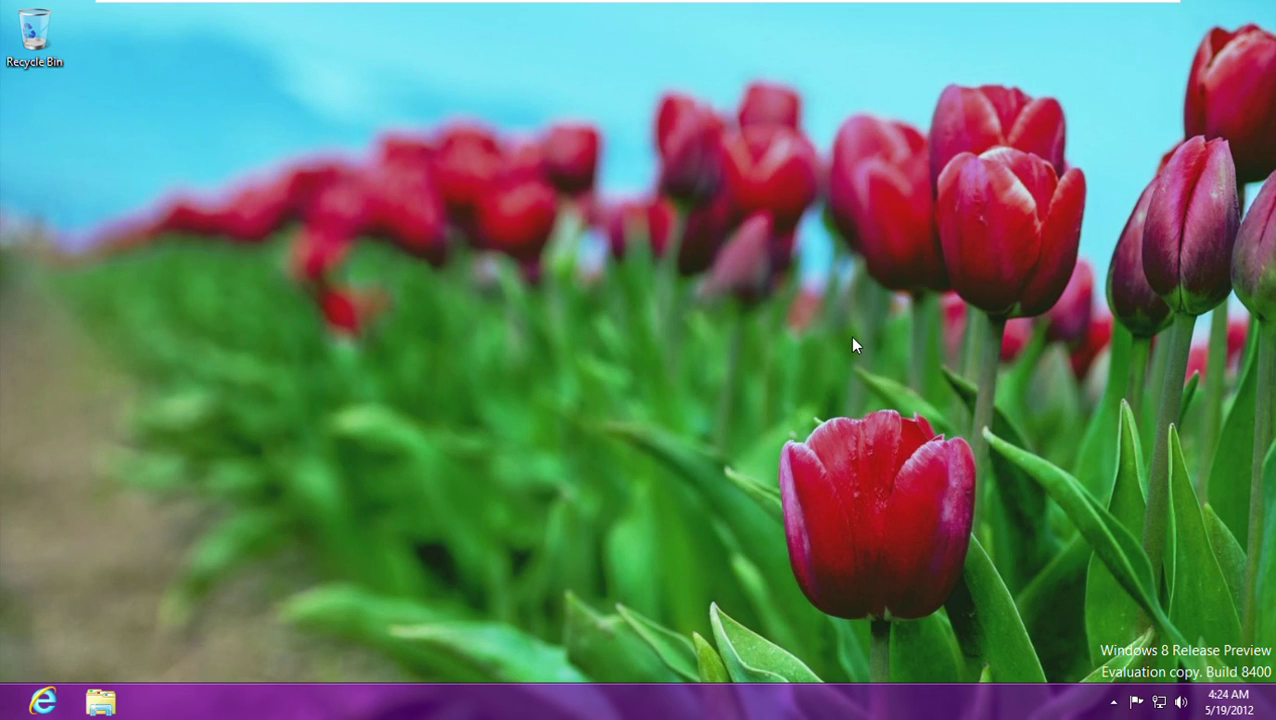
Launch WordPad from the full app list
{"action": "mouse_move", "coordinate": [1271, 352]}
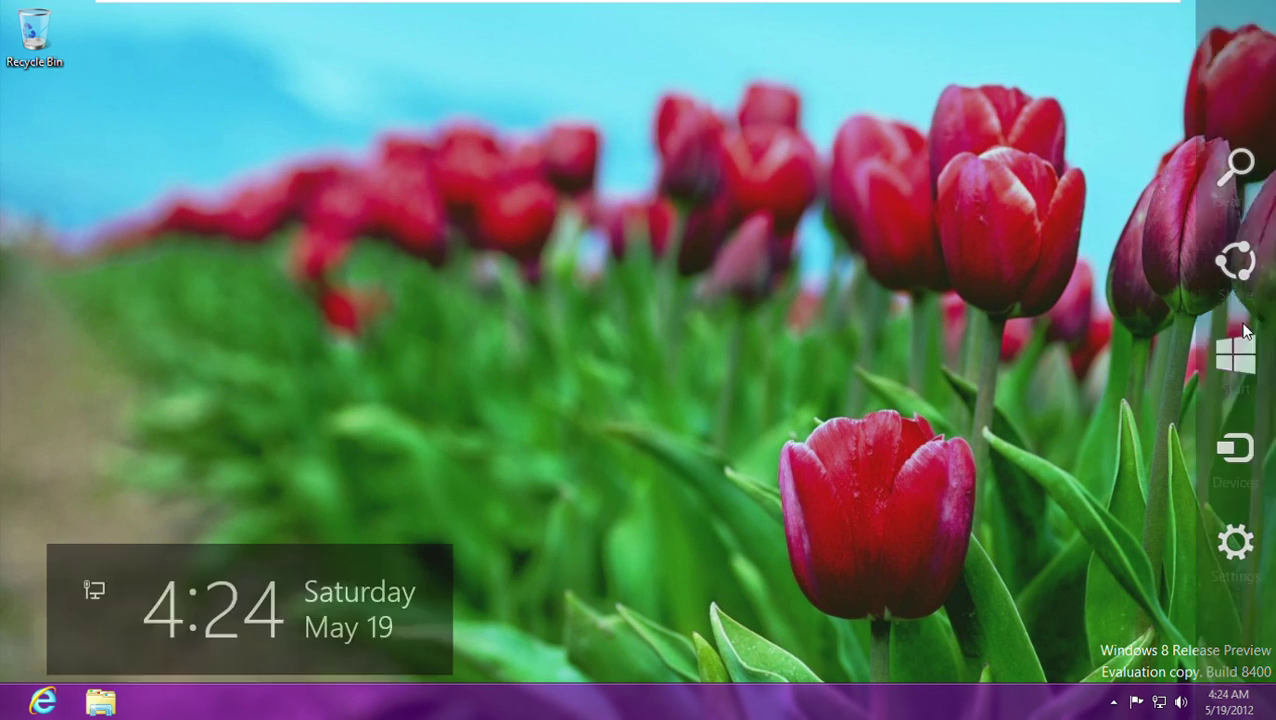
{"action": "left_click", "coordinate": [1233, 173]}
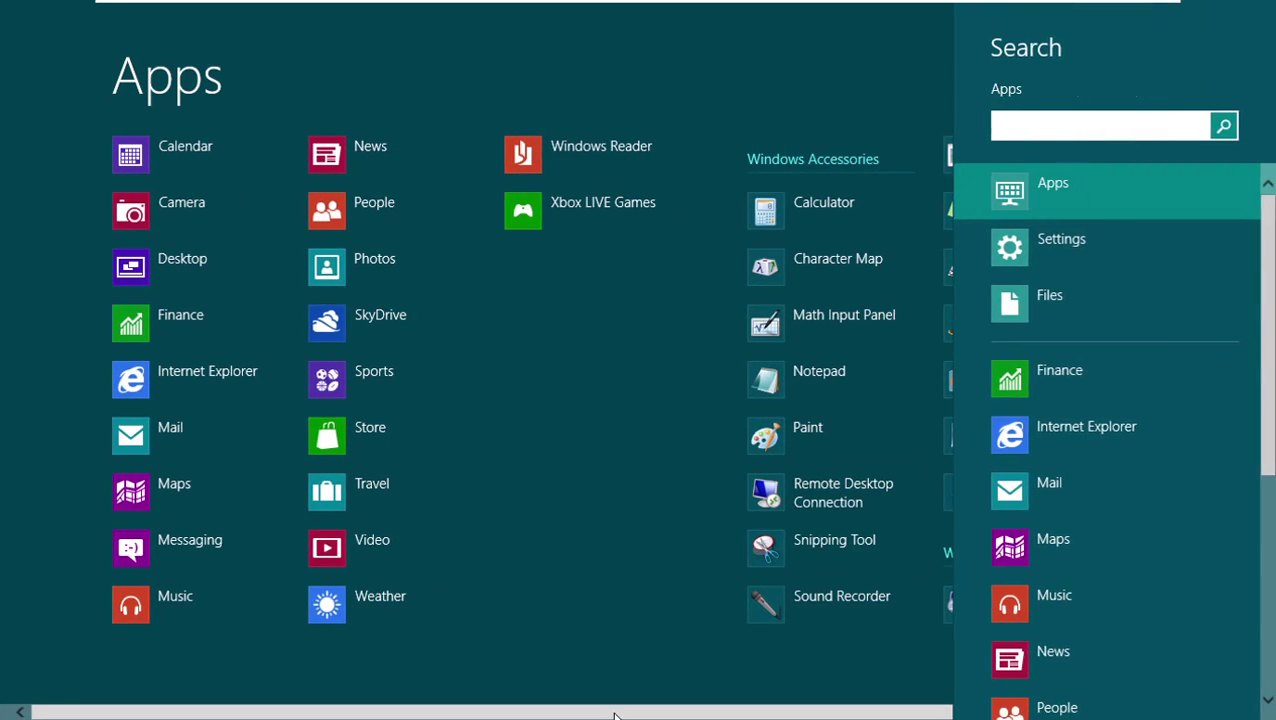
{"action": "scroll", "coordinate": [620, 705], "scroll_direction": "down", "scroll_amount": 3}
{"action": "left_click", "coordinate": [667, 461]}
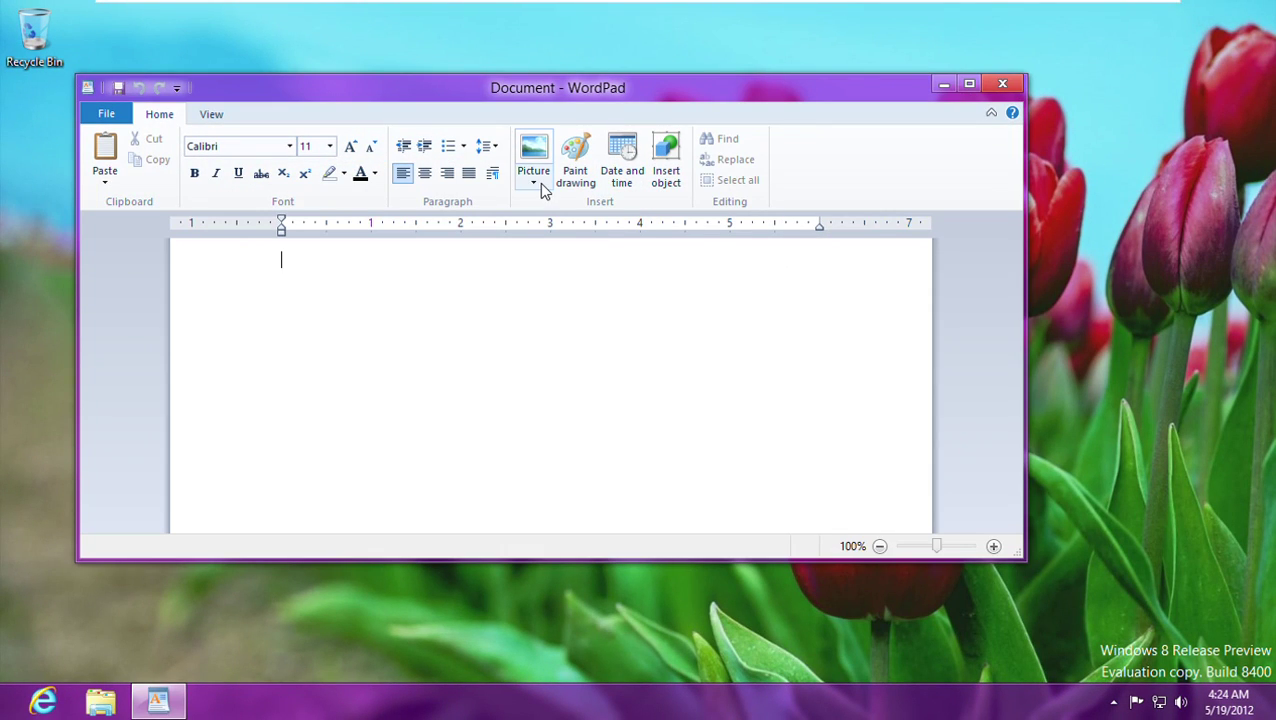
Insert the red tulips picture from the 123 45 folder of the Pictures library into the document, and maximize the window
{"action": "left_click", "coordinate": [543, 190]}
{"action": "left_click", "coordinate": [550, 205]}
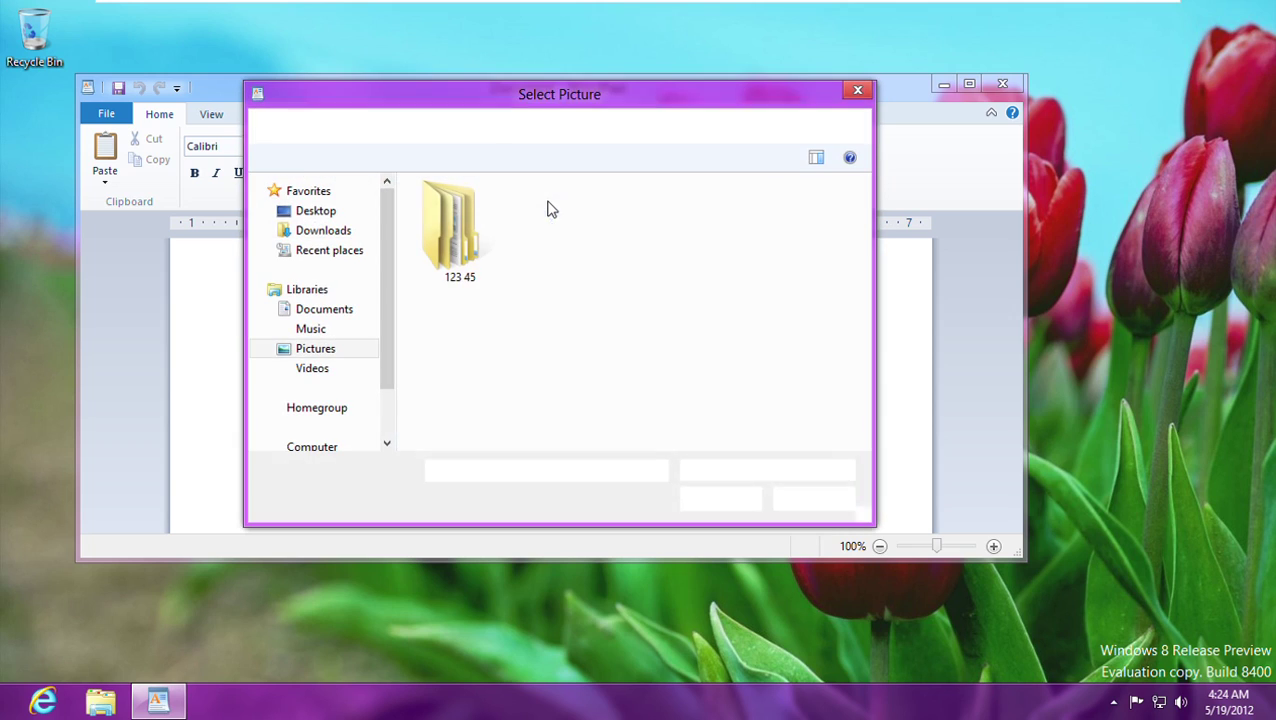
{"action": "double_click", "coordinate": [448, 272]}
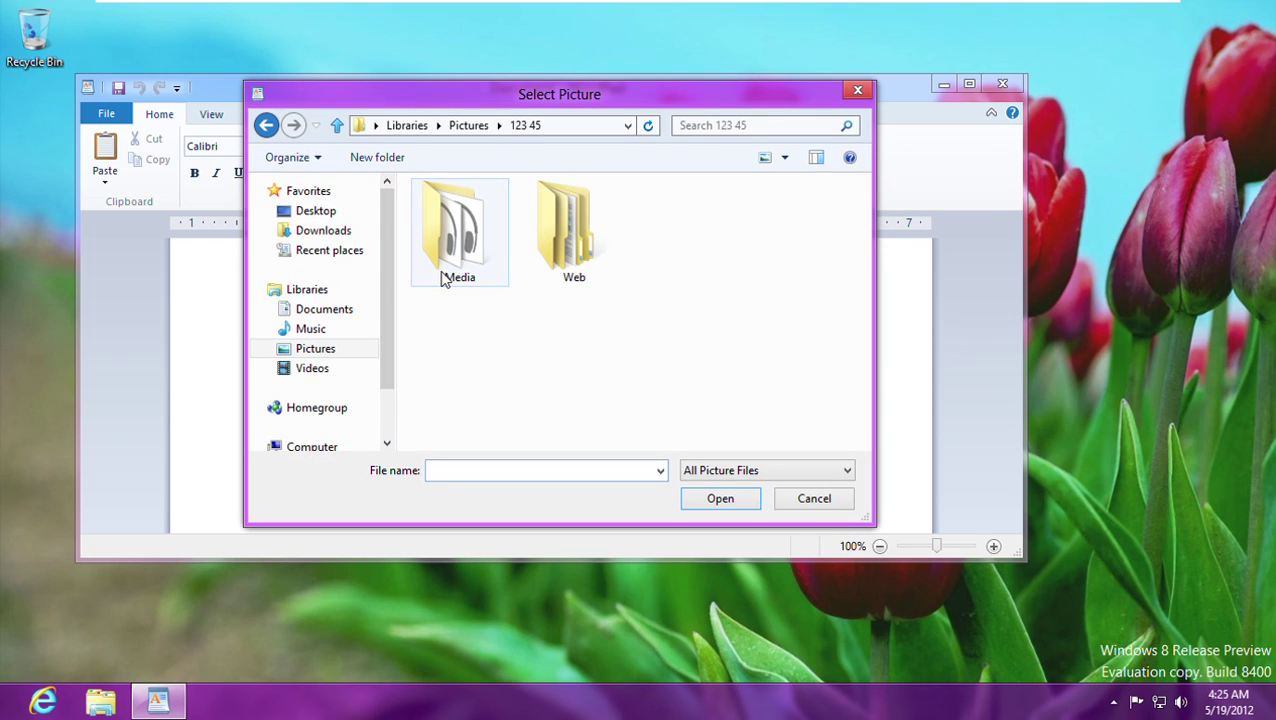
{"action": "double_click", "coordinate": [533, 278]}
{"action": "double_click", "coordinate": [533, 278]}
{"action": "double_click", "coordinate": [533, 278]}
{"action": "double_click", "coordinate": [492, 258]}
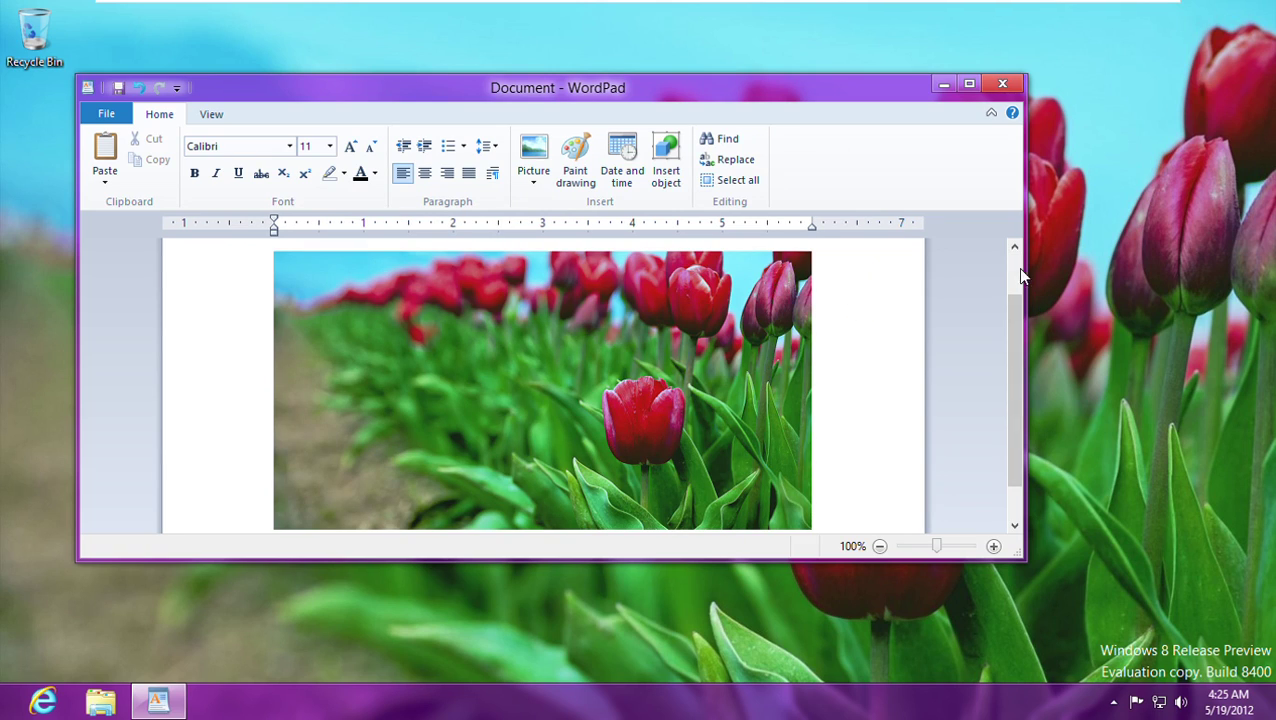
{"action": "left_click_drag", "start_coordinate": [1013, 311], "coordinate": [1013, 374]}
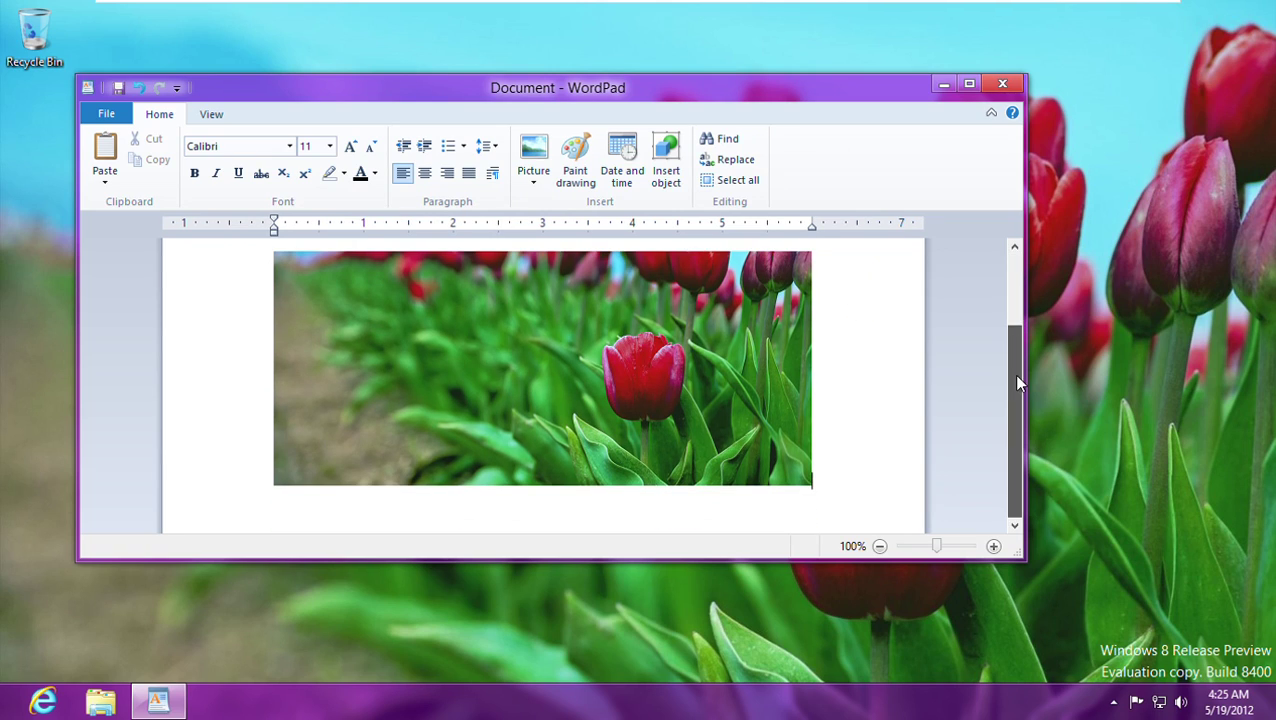
{"action": "left_click", "coordinate": [970, 85]}
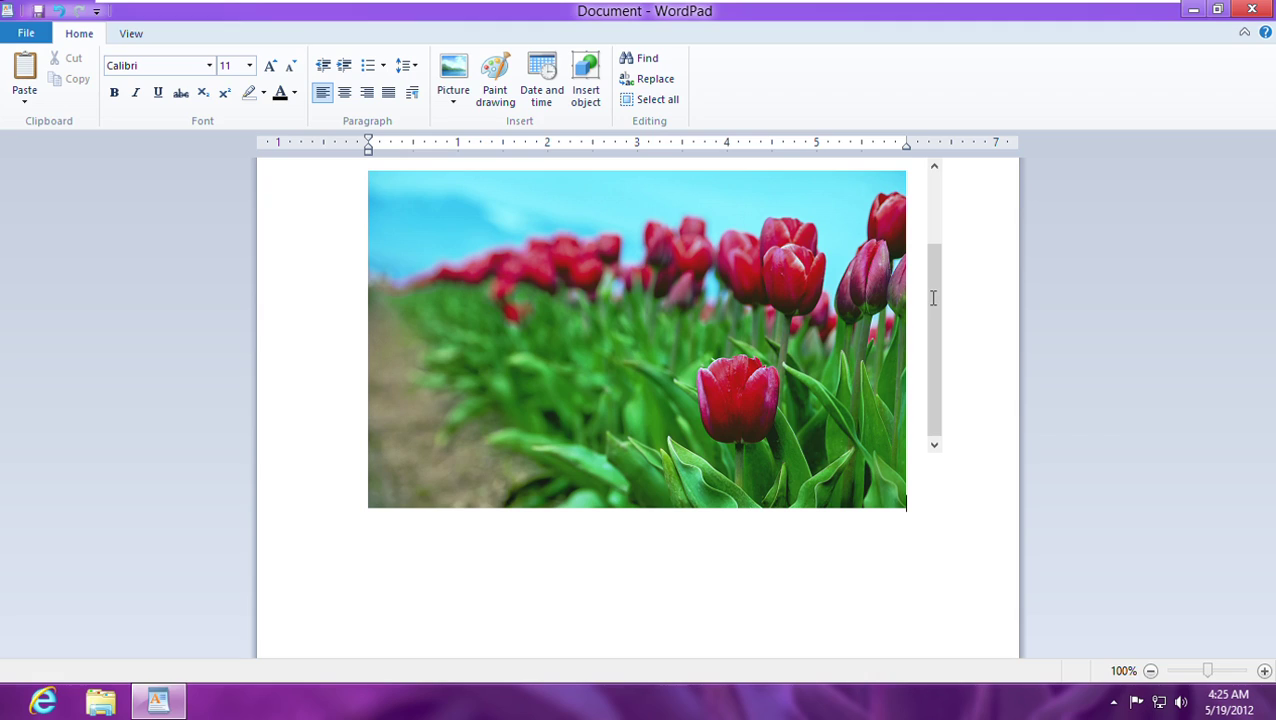
Add the text "Pictures" below the image, and close WordPad, saving the file as Document in Rich Text Format in the Documents library
{"action": "left_click", "coordinate": [390, 583]}
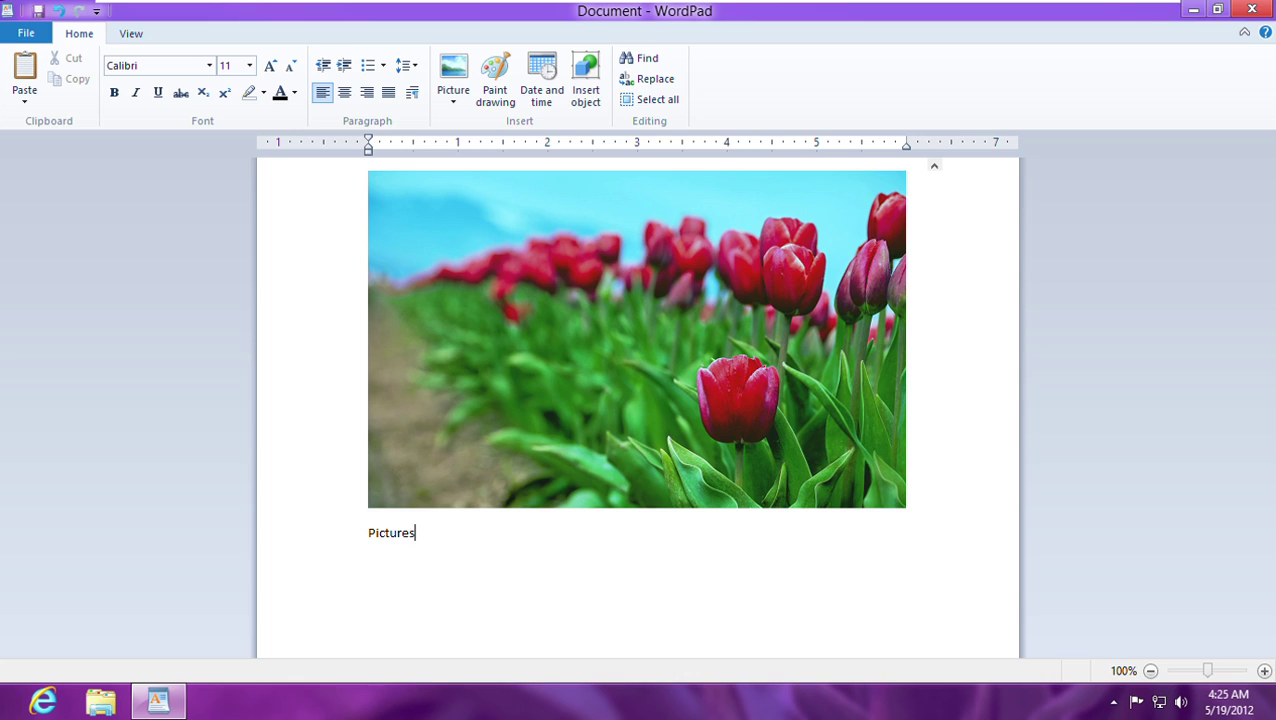
{"action": "key", "text": "Return"}
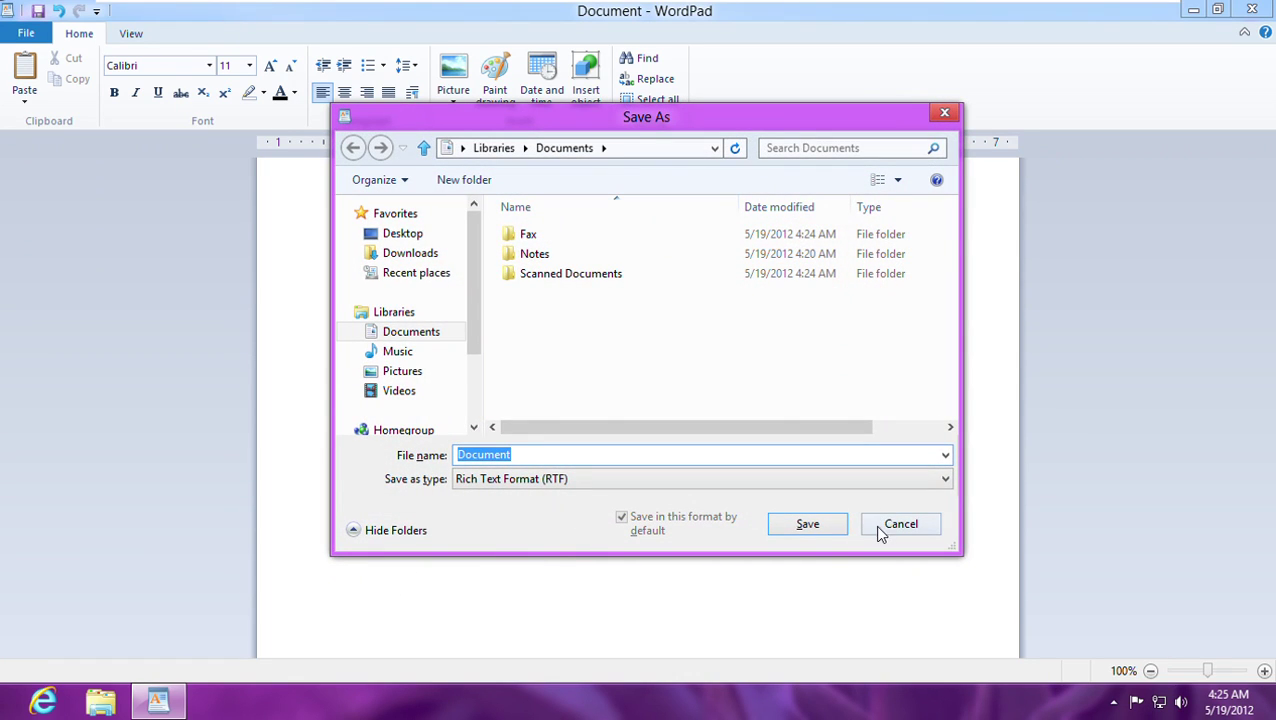
{"action": "left_click", "coordinate": [806, 525]}
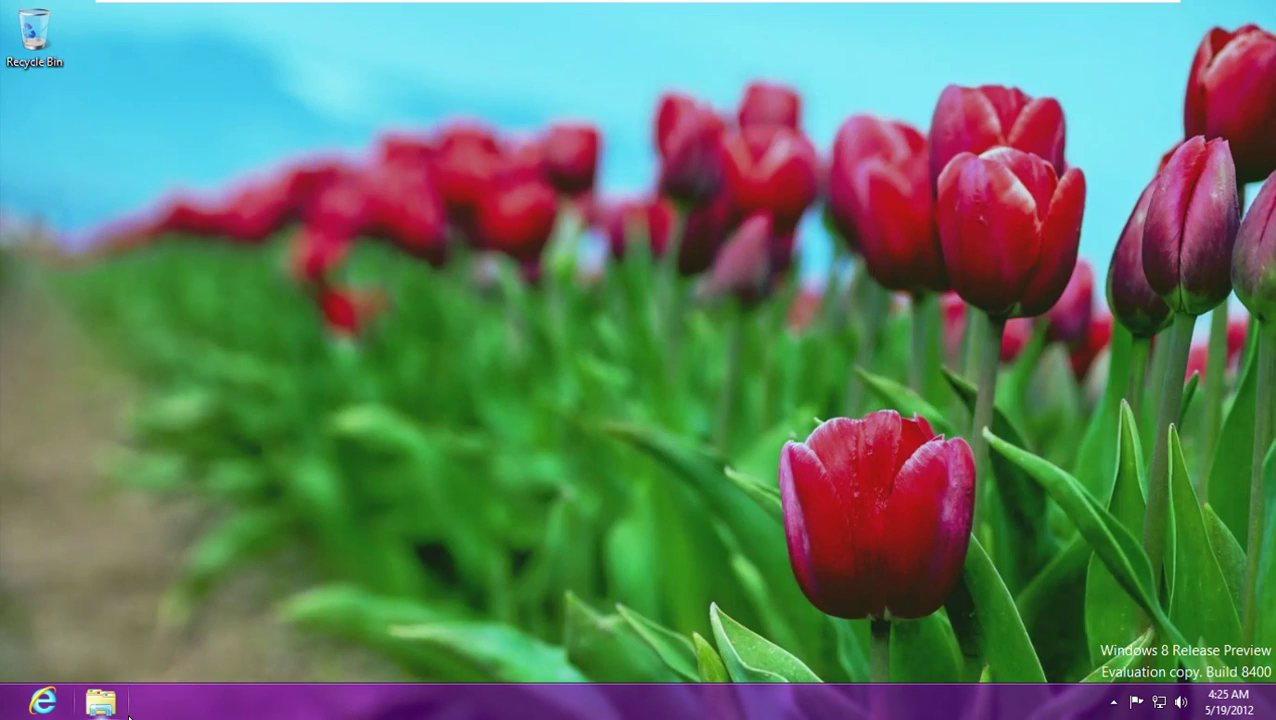
Open the saved Document file from the Documents library in Windows Explorer to check it, and close WordPad
{"action": "left_click", "coordinate": [124, 710]}
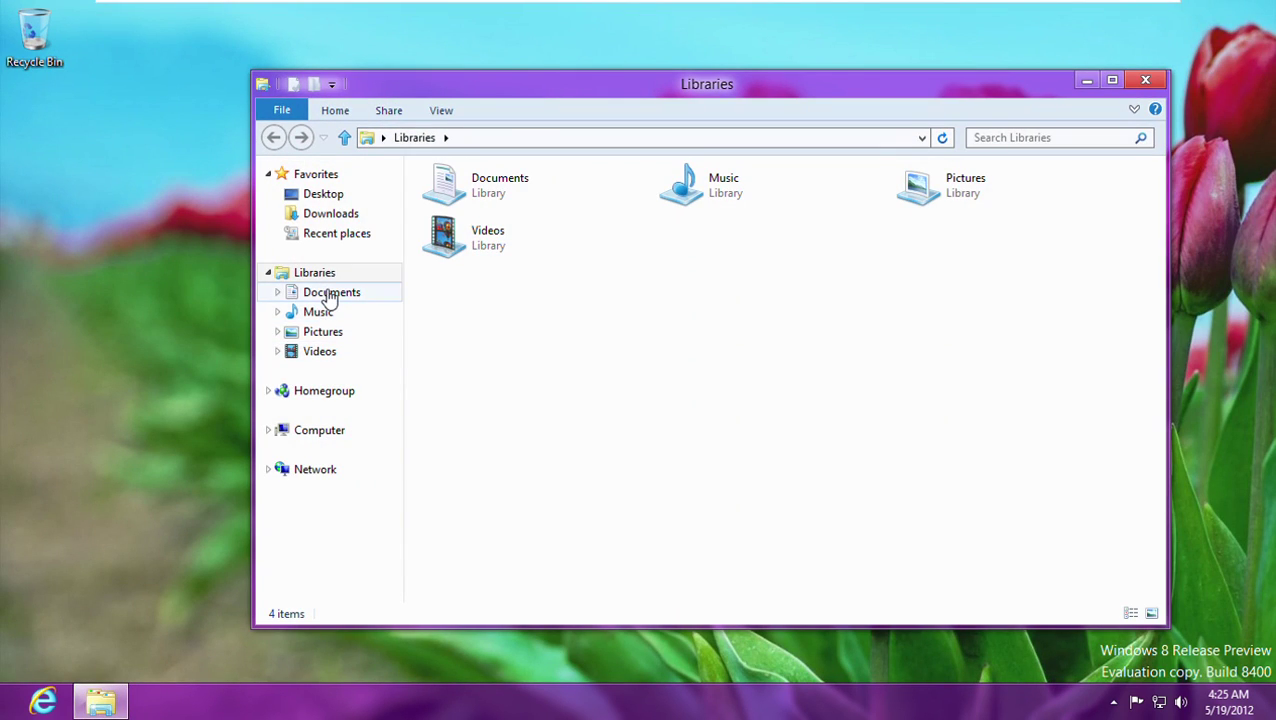
{"action": "left_click", "coordinate": [330, 292]}
{"action": "double_click", "coordinate": [494, 252]}
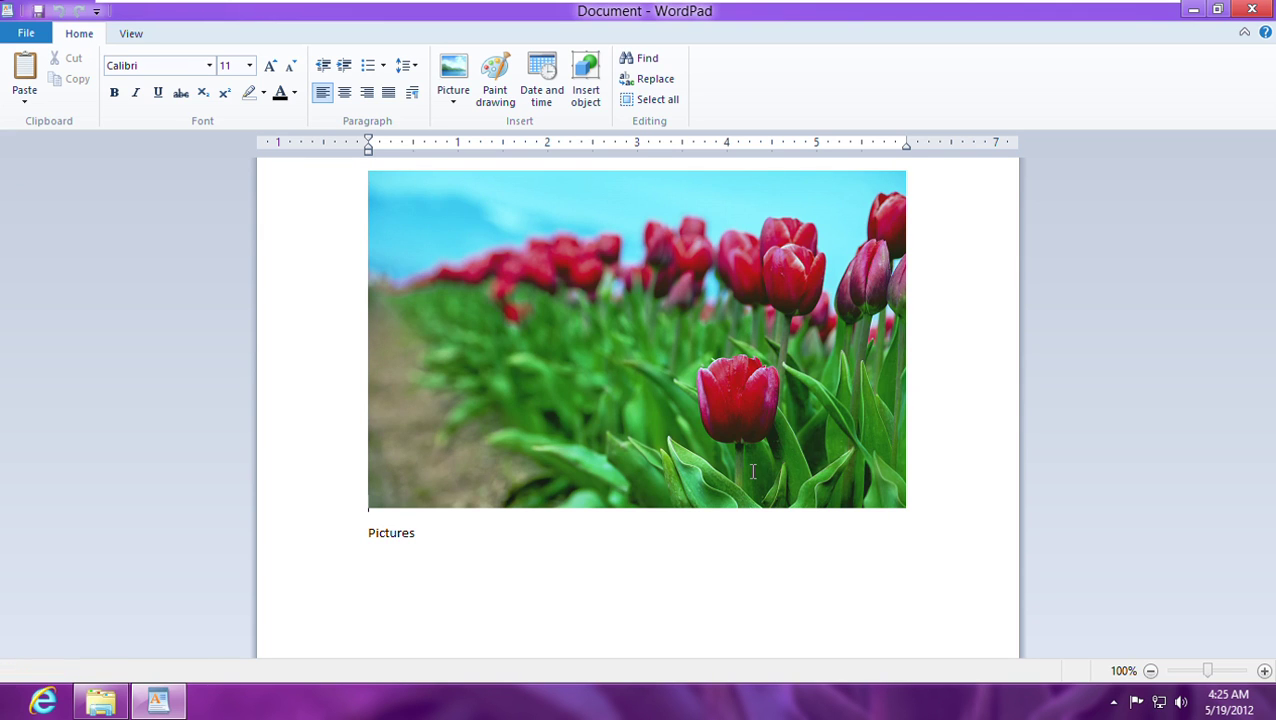
{"action": "key", "text": "alt+F4"}
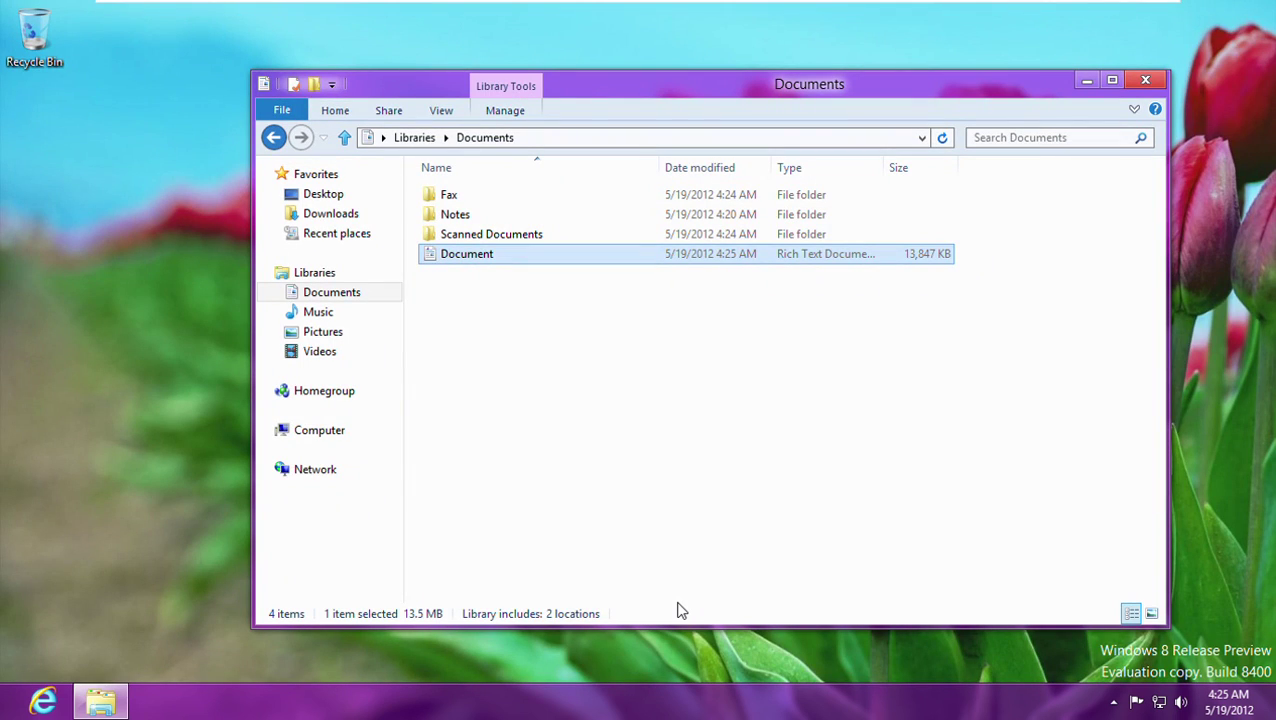
Delete the Document file from the Documents library, close the window, and empty the Recycle Bin
{"action": "key", "text": "Delete"}
{"action": "key", "text": "alt+F4"}
{"action": "mouse_move", "coordinate": [18, 37]}
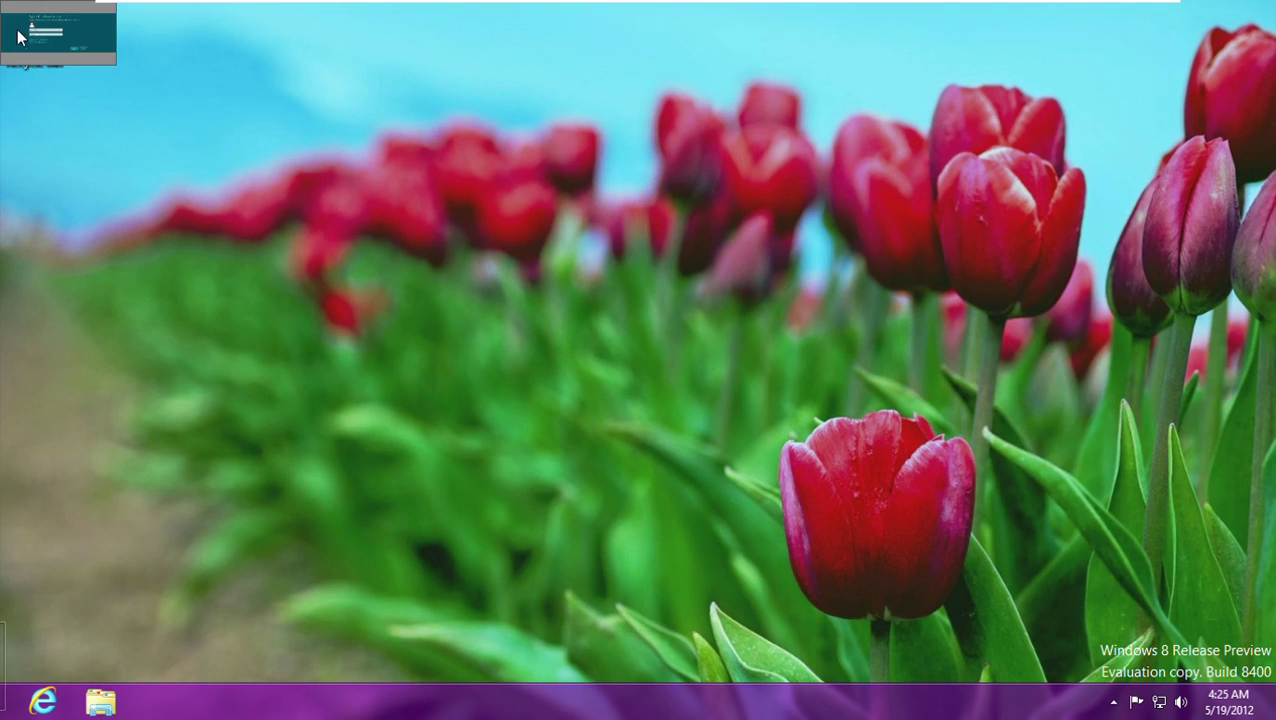
{"action": "right_click", "coordinate": [44, 64]}
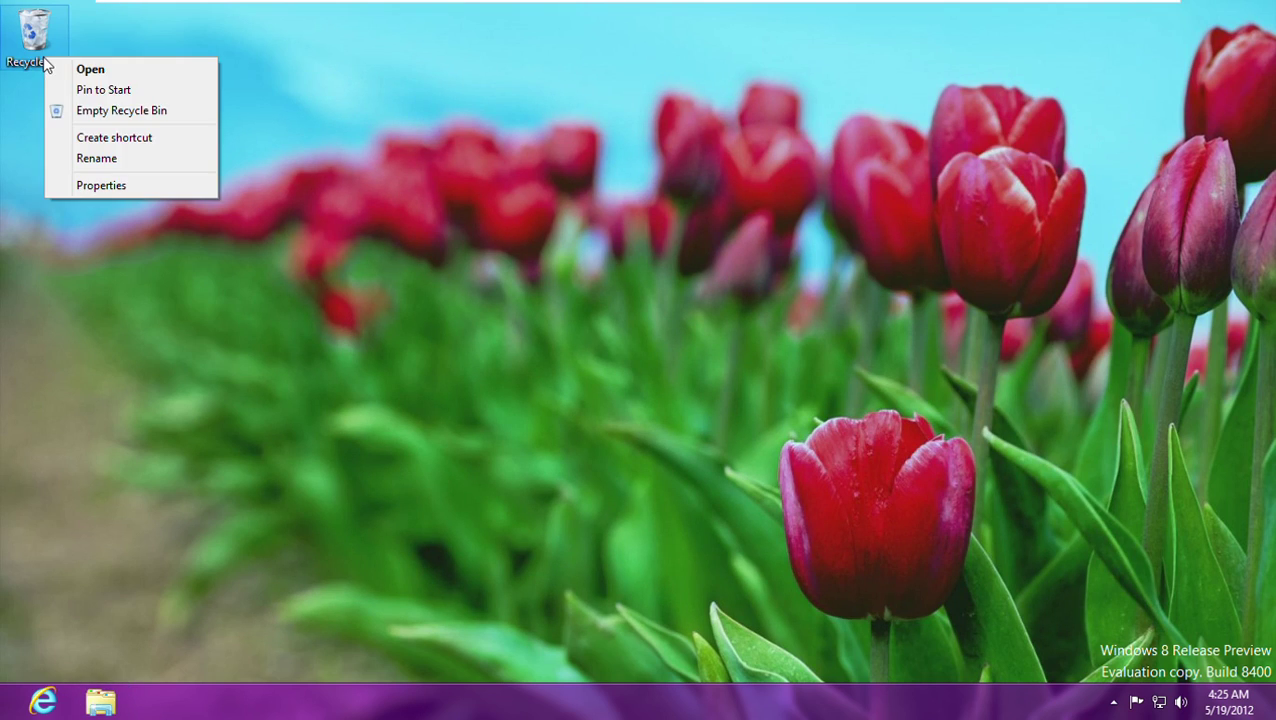
{"action": "left_click", "coordinate": [125, 111]}
{"action": "key", "text": "Return"}
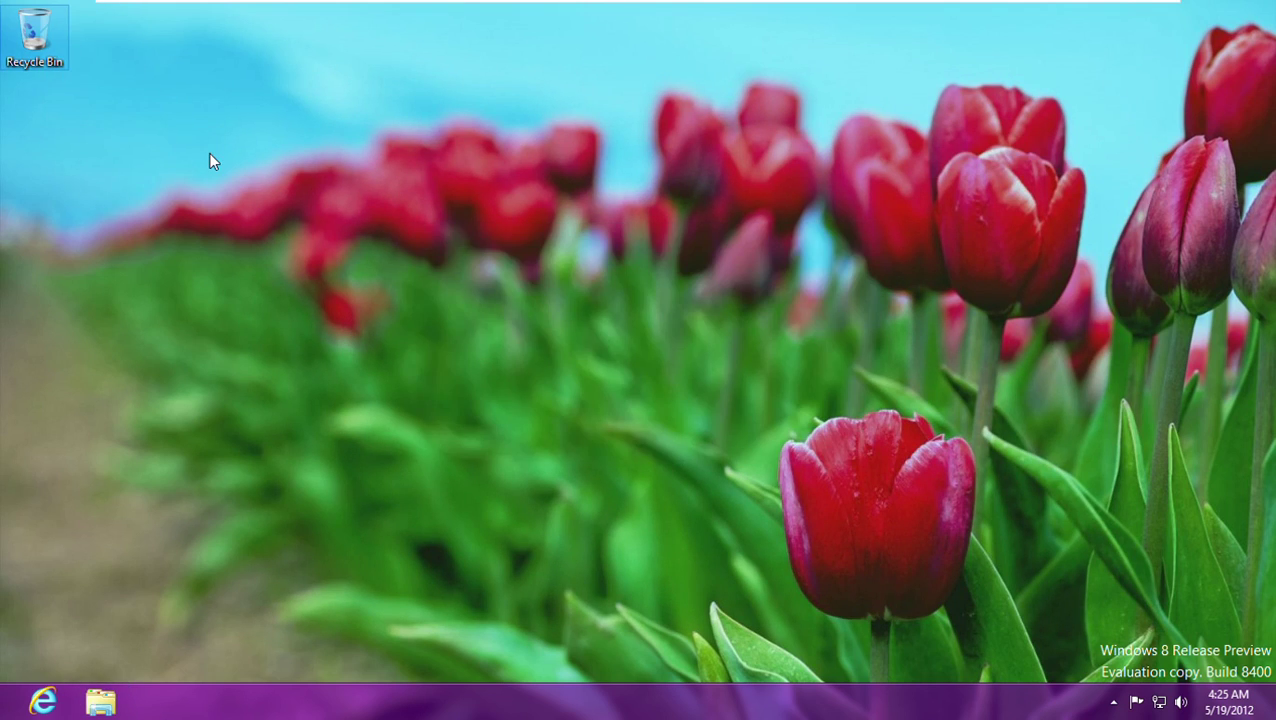
Switch to the open Microsoft account sign-in screen, and return to the desktop by way of the Start screen
{"action": "mouse_move", "coordinate": [2, 5]}
{"action": "left_click", "coordinate": [4, 10]}
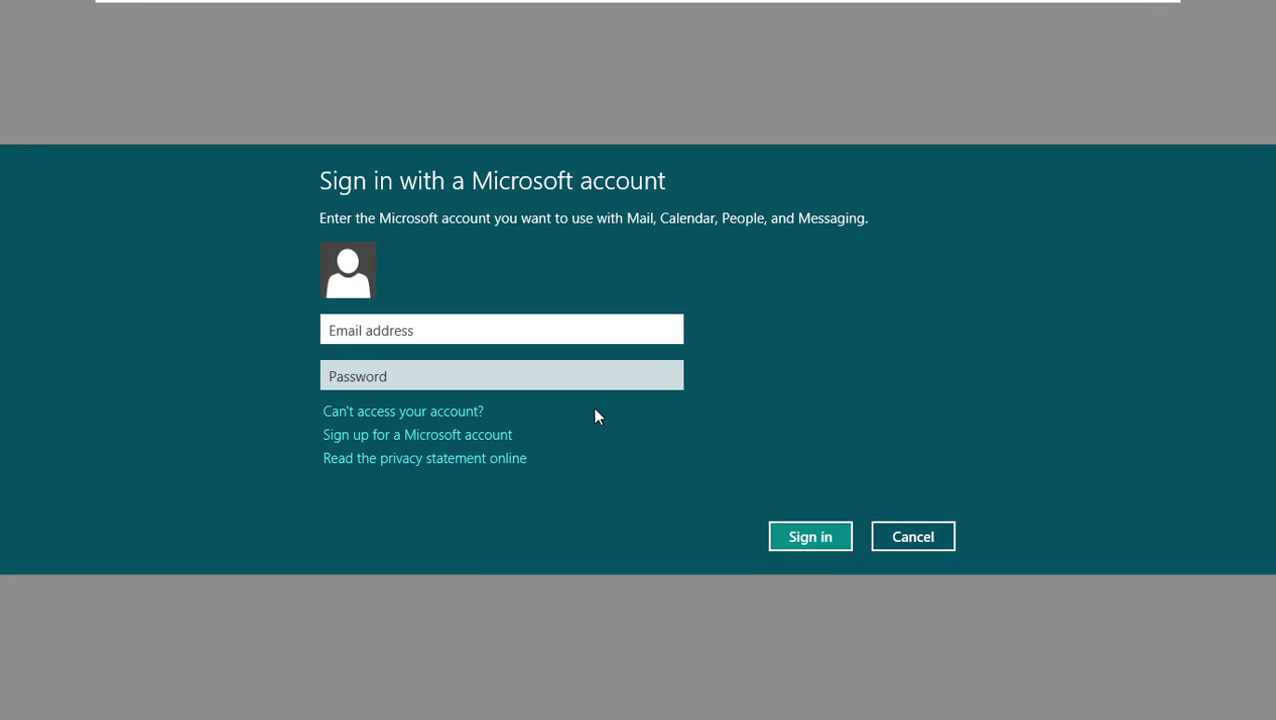
{"action": "key", "text": "super"}
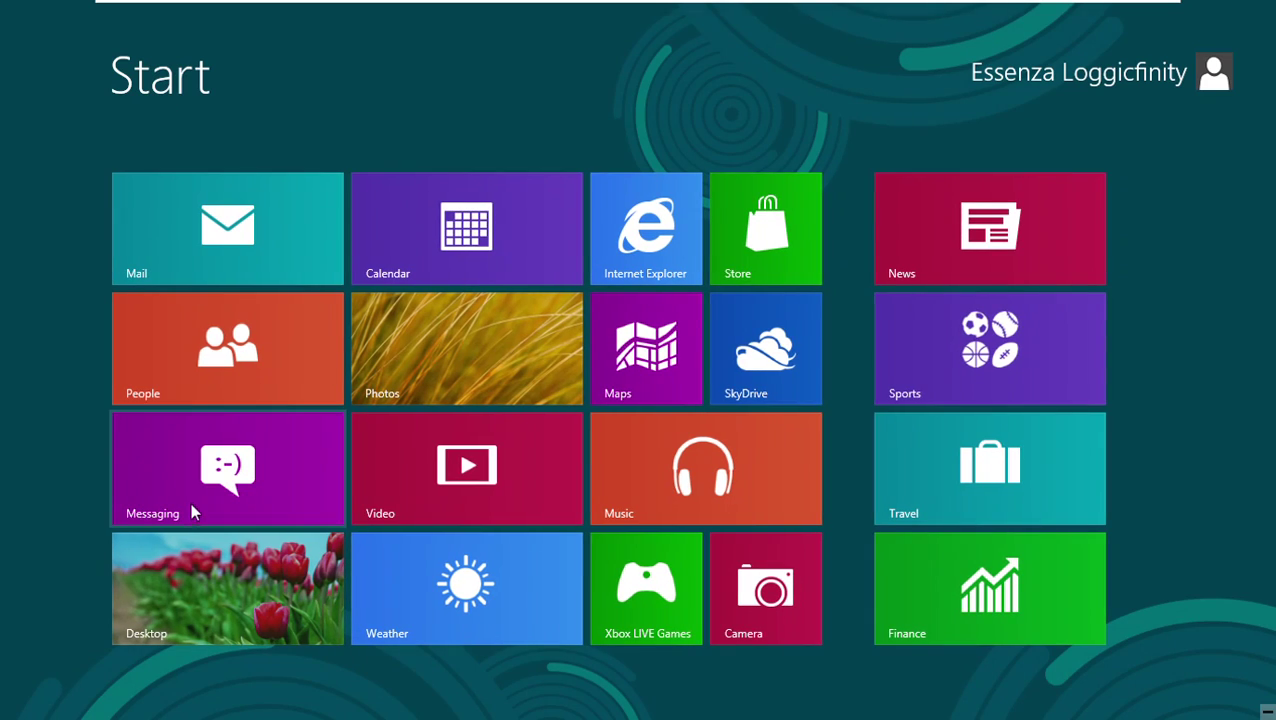
{"action": "left_click", "coordinate": [205, 563]}
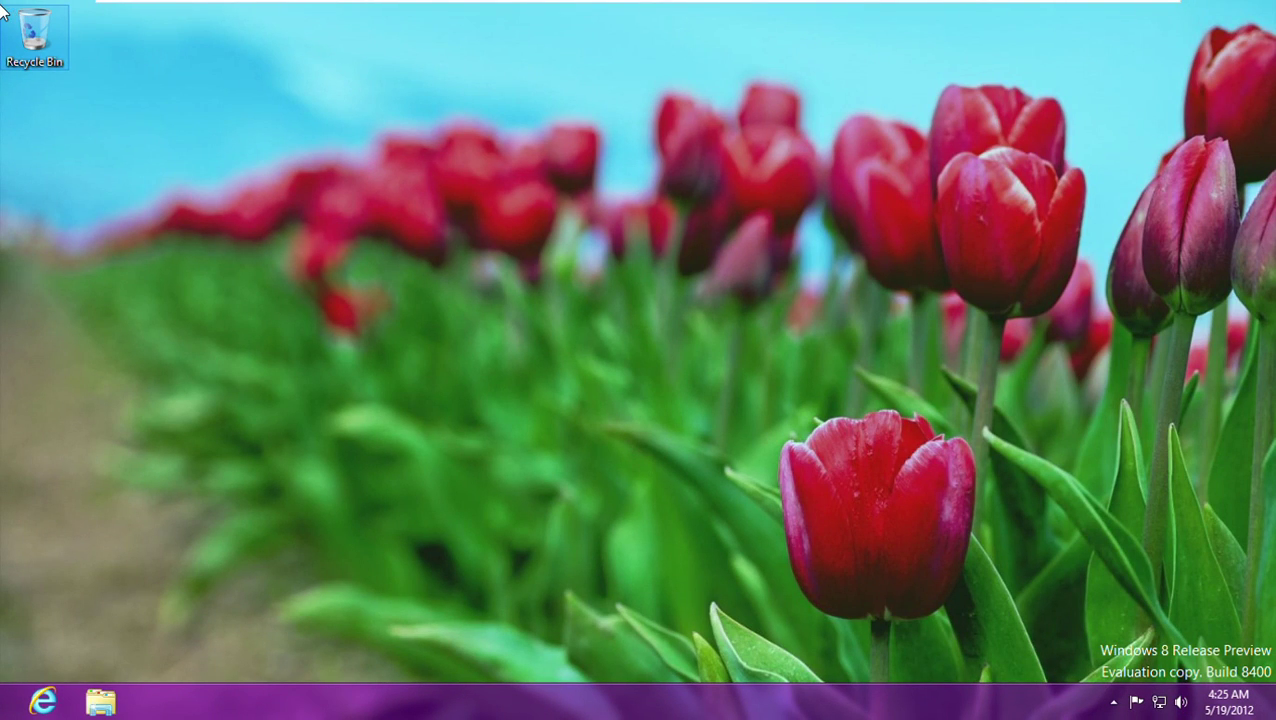
Launch Windows Speech Recognition from the full app list and advance its setup to the microphone type choice
{"action": "mouse_move", "coordinate": [1274, 2]}
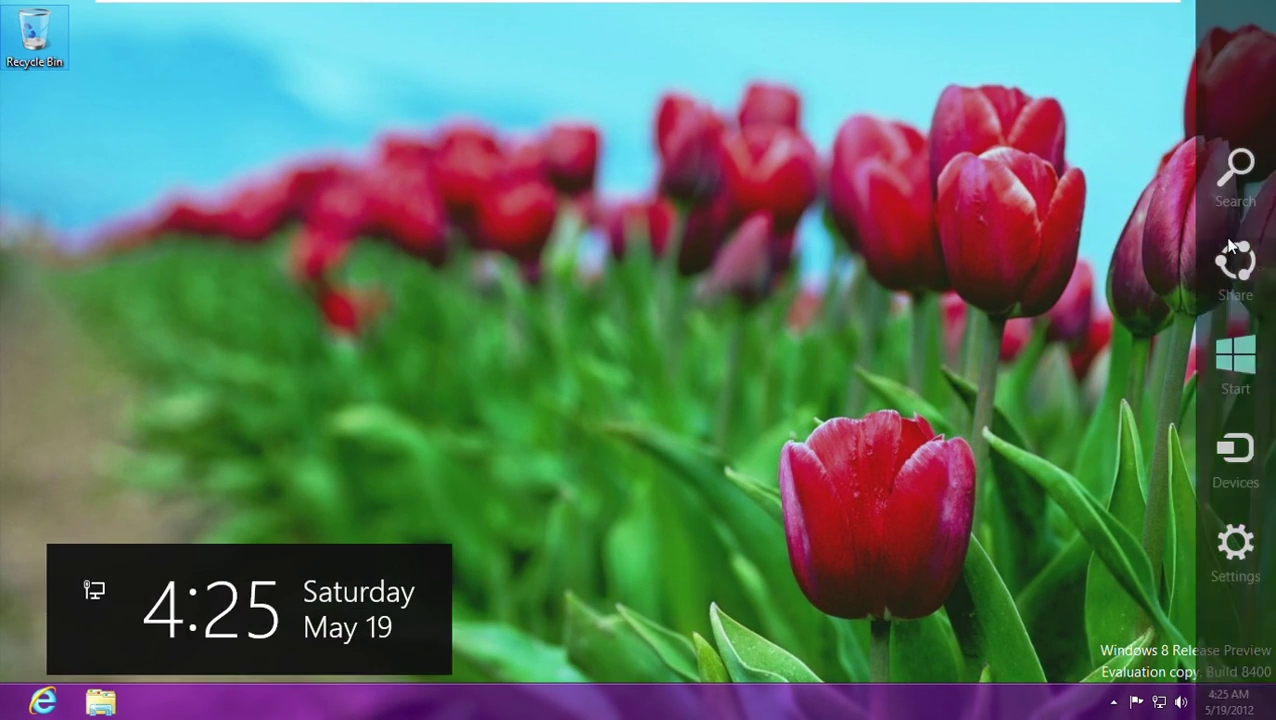
{"action": "left_click", "coordinate": [1232, 182]}
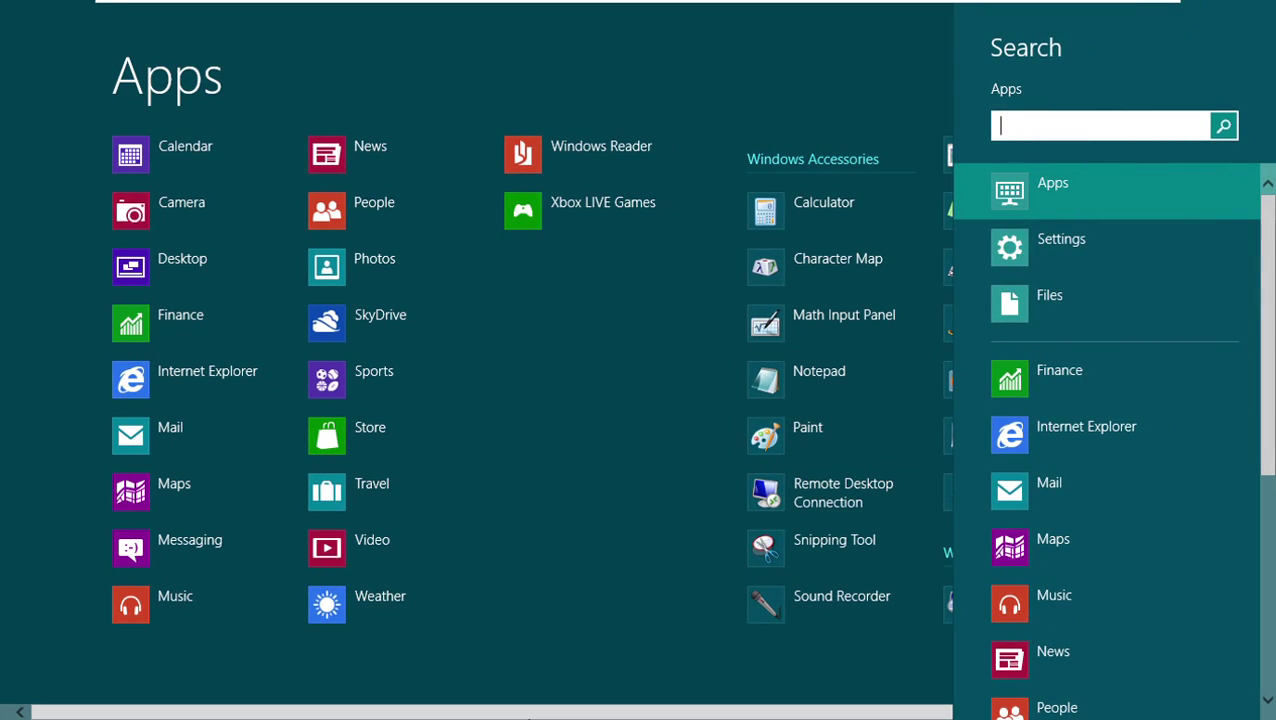
{"action": "scroll", "coordinate": [794, 368], "scroll_direction": "down", "scroll_amount": 5}
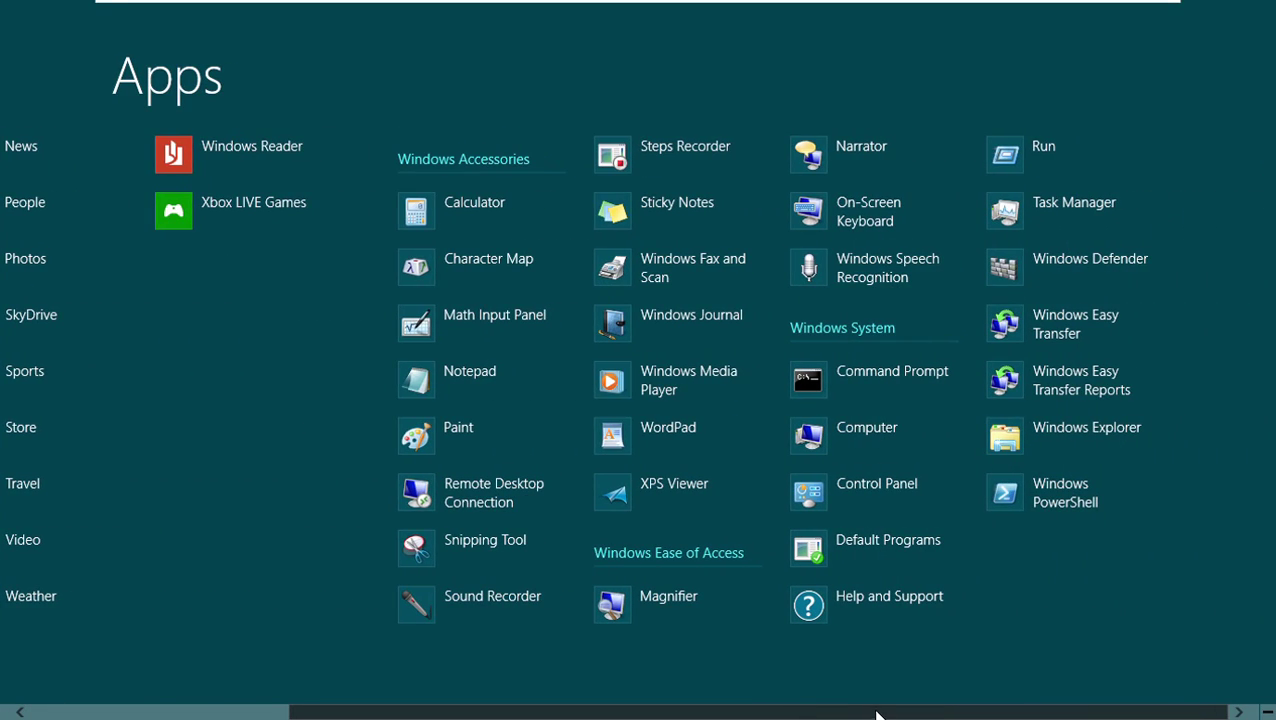
{"action": "left_click", "coordinate": [899, 278]}
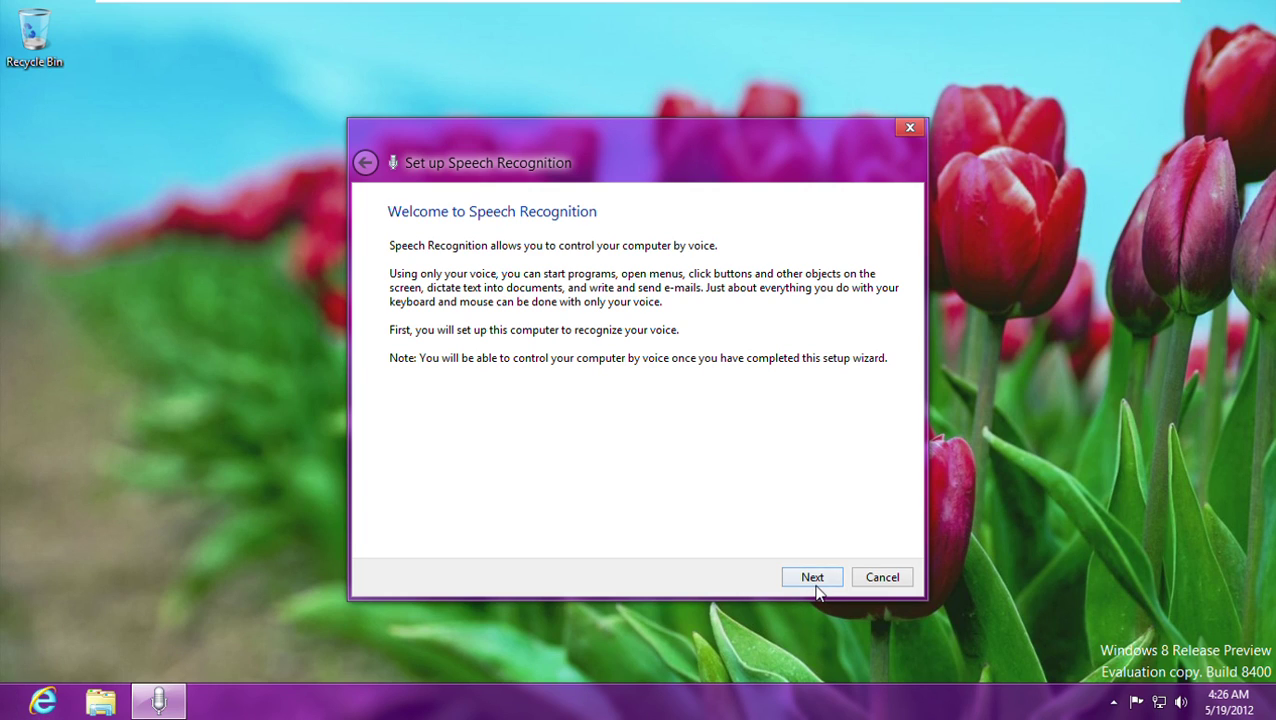
{"action": "left_click", "coordinate": [814, 580]}
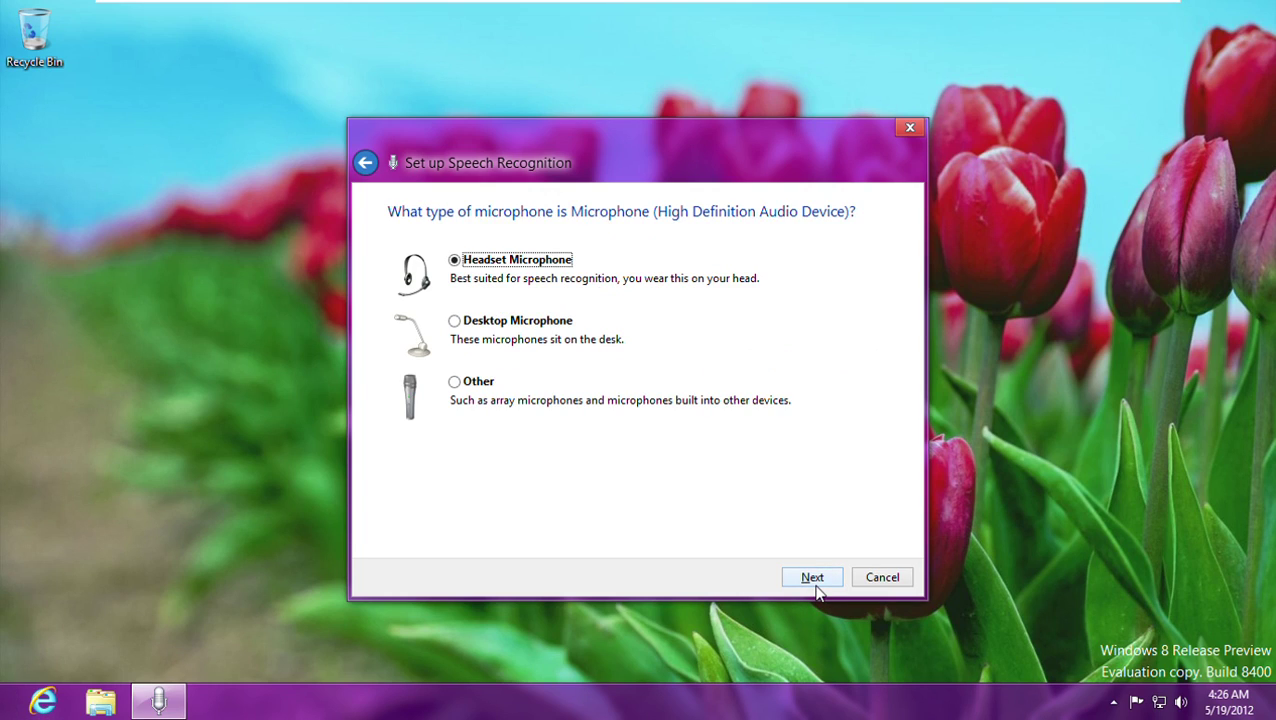
Go through the Headset Microphone, Desktop Microphone and Other options, and cancel the Speech Recognition setup
{"action": "key", "text": "Down"}
{"action": "key", "text": "Down"}
{"action": "key", "text": "Up"}
{"action": "key", "text": "Up"}
{"action": "left_click", "coordinate": [870, 580]}
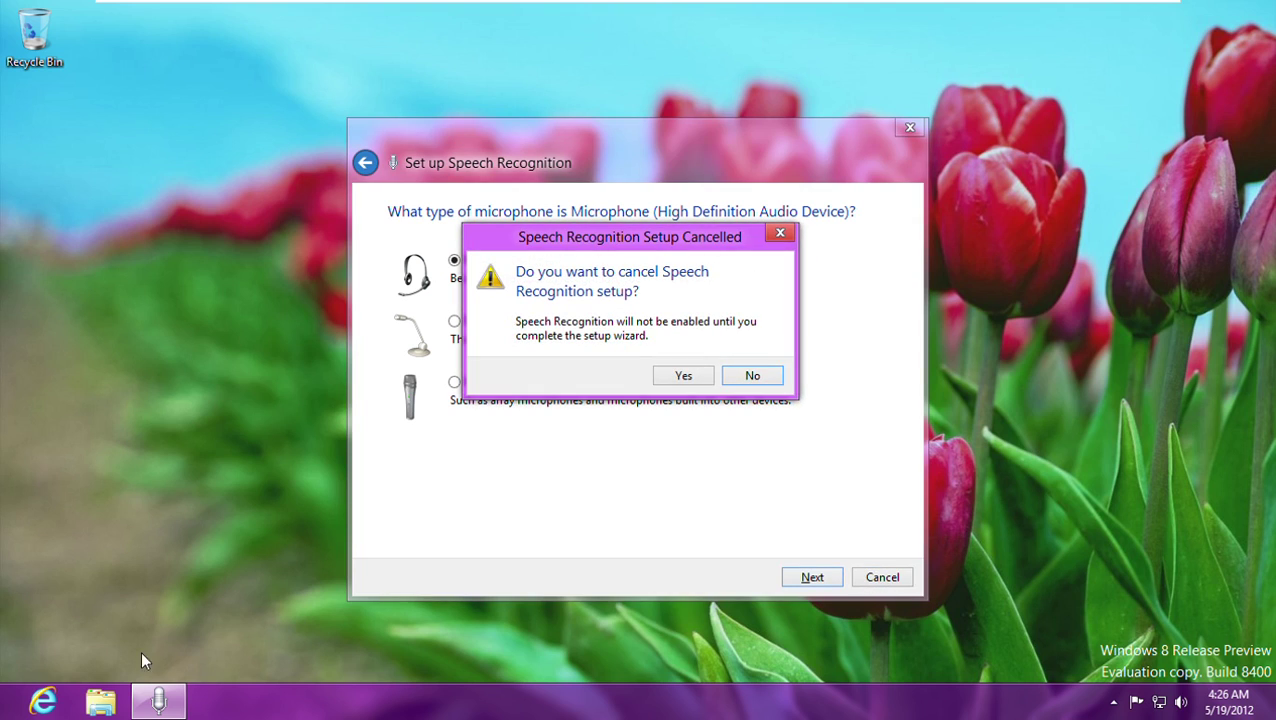
{"action": "key", "text": "Left"}
{"action": "key", "text": "Return"}
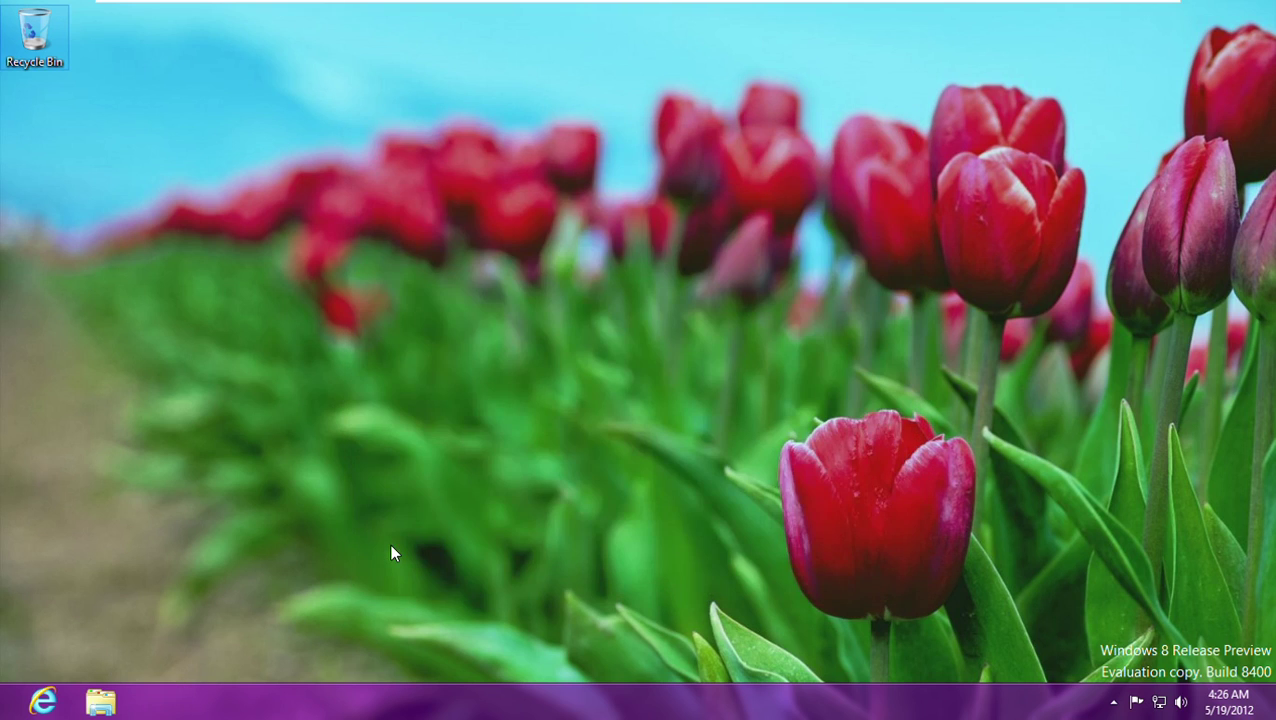
Open Internet Explorer, stop the home page from loading, and clear its web address
{"action": "left_click", "coordinate": [50, 704]}
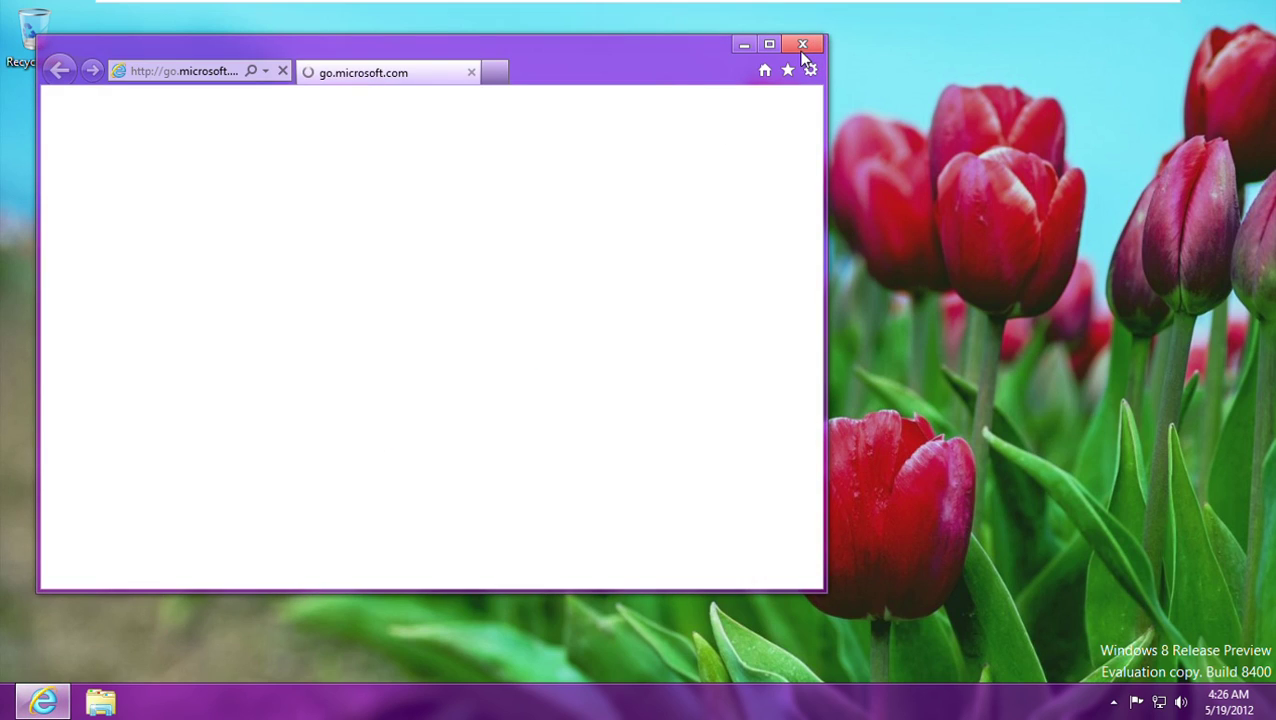
{"action": "left_click", "coordinate": [283, 70]}
{"action": "left_click", "coordinate": [174, 78]}
{"action": "double_click", "coordinate": [172, 72]}
{"action": "left_click", "coordinate": [138, 66]}
{"action": "key", "text": "End"}
{"action": "key", "text": "BackSpace"}
{"action": "key", "text": "BackSpace"}
{"action": "key", "text": "BackSpace"}
{"action": "key", "text": "BackSpace"}
{"action": "key", "text": "BackSpace"}
{"action": "key", "text": "BackSpace"}
{"action": "key", "text": "BackSpace"}
{"action": "key", "text": "BackSpace"}
{"action": "key", "text": "BackSpace"}
{"action": "key", "text": "BackSpace"}
{"action": "key", "text": "BackSpace"}
{"action": "key", "text": "BackSpace"}
{"action": "key", "text": "BackSpace"}
{"action": "key", "text": "BackSpace"}
{"action": "key", "text": "BackSpace"}
{"action": "key", "text": "BackSpace"}
{"action": "key", "text": "BackSpace"}
{"action": "key", "text": "BackSpace"}
{"action": "key", "text": "BackSpace"}
{"action": "key", "text": "BackSpace"}
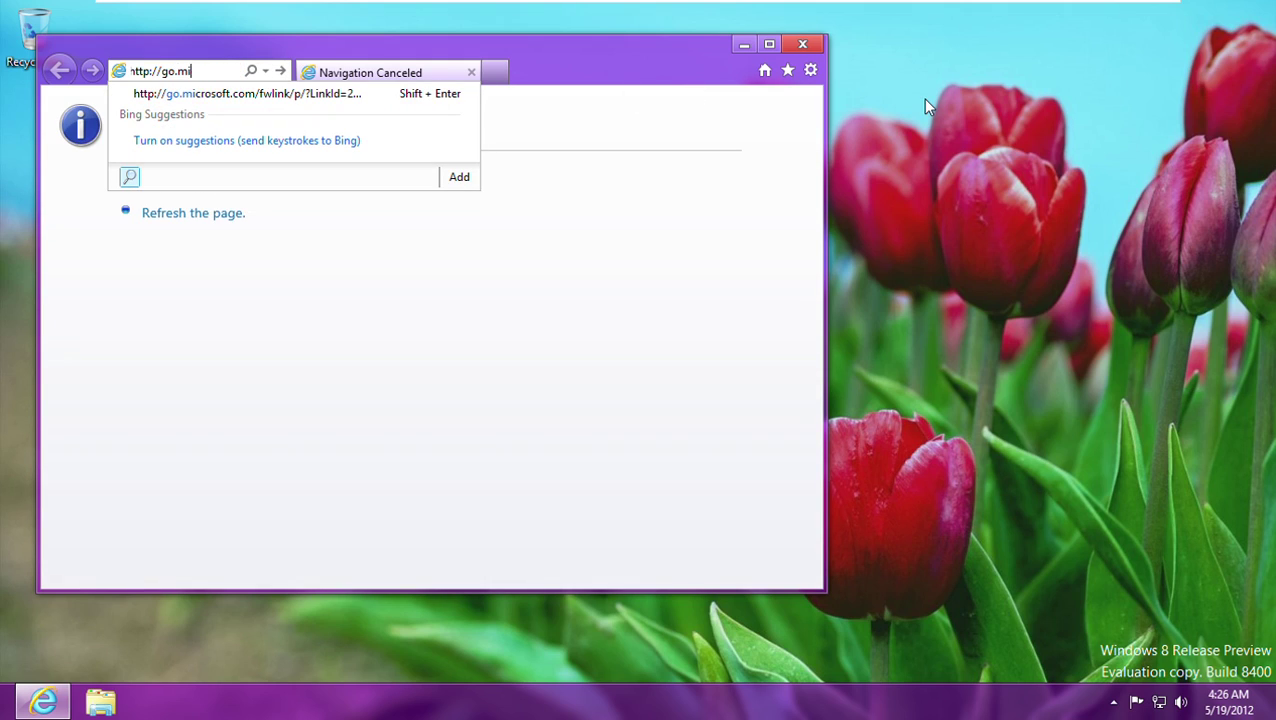
{"action": "key", "text": "BackSpace"}
{"action": "key", "text": "BackSpace"}
{"action": "key", "text": "BackSpace"}
{"action": "key", "text": "BackSpace"}
{"action": "key", "text": "BackSpace"}
{"action": "key", "text": "BackSpace"}
{"action": "key", "text": "BackSpace"}
{"action": "key", "text": "BackSpace"}
{"action": "key", "text": "BackSpace"}
{"action": "key", "text": "BackSpace"}
{"action": "key", "text": "BackSpace"}
{"action": "key", "text": "BackSpace"}
{"action": "type", "text": "ht"}
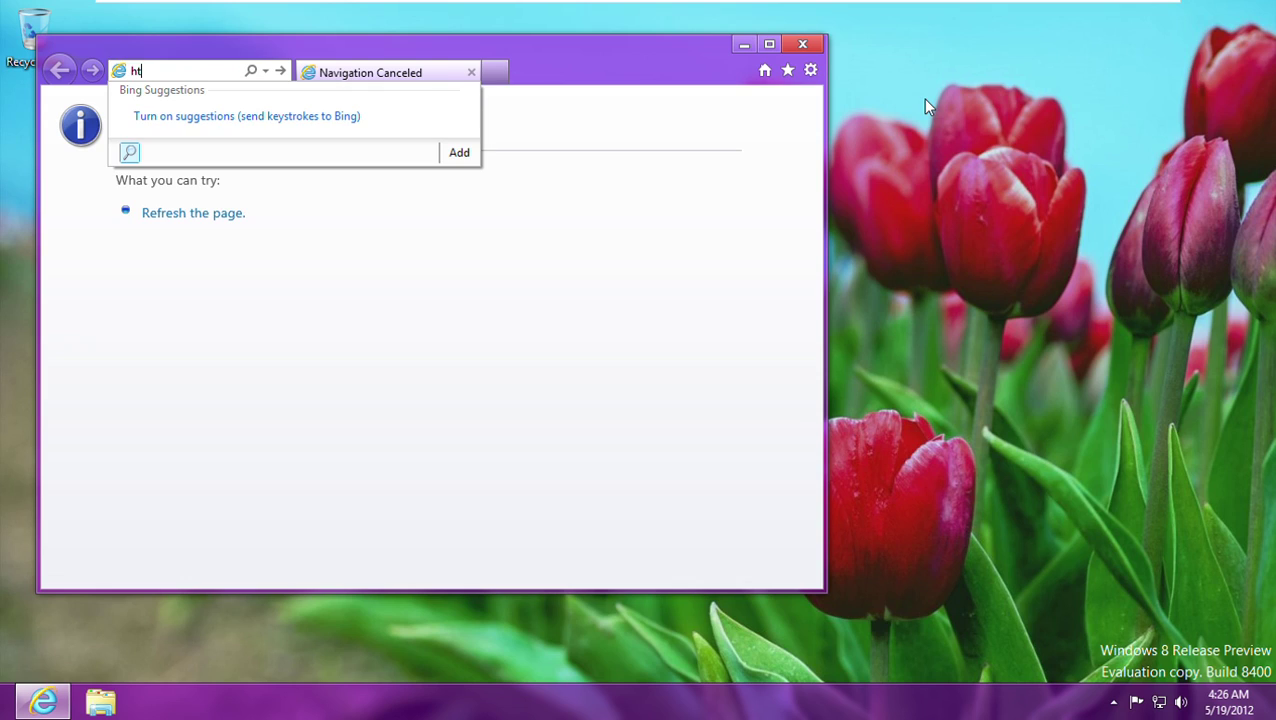
{"action": "type", "text": "tps://"}
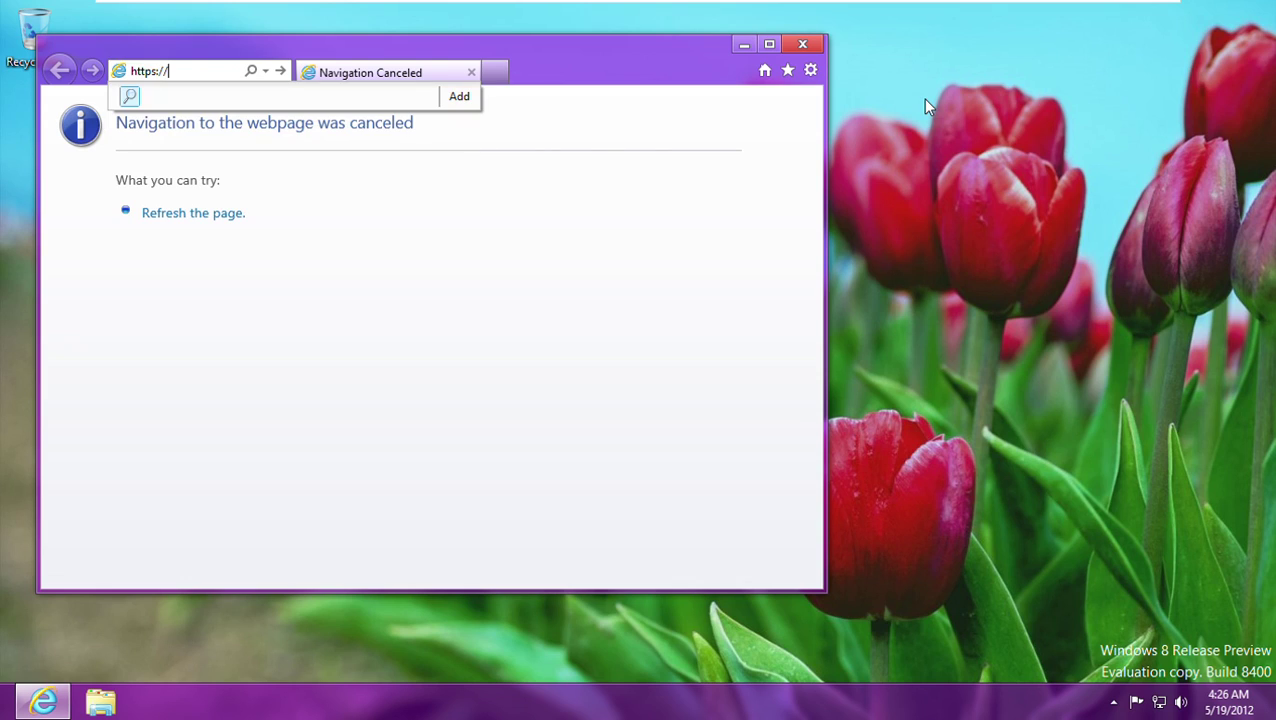
{"action": "type", "text": "deviantart.com"}
{"action": "key", "text": "Return"}
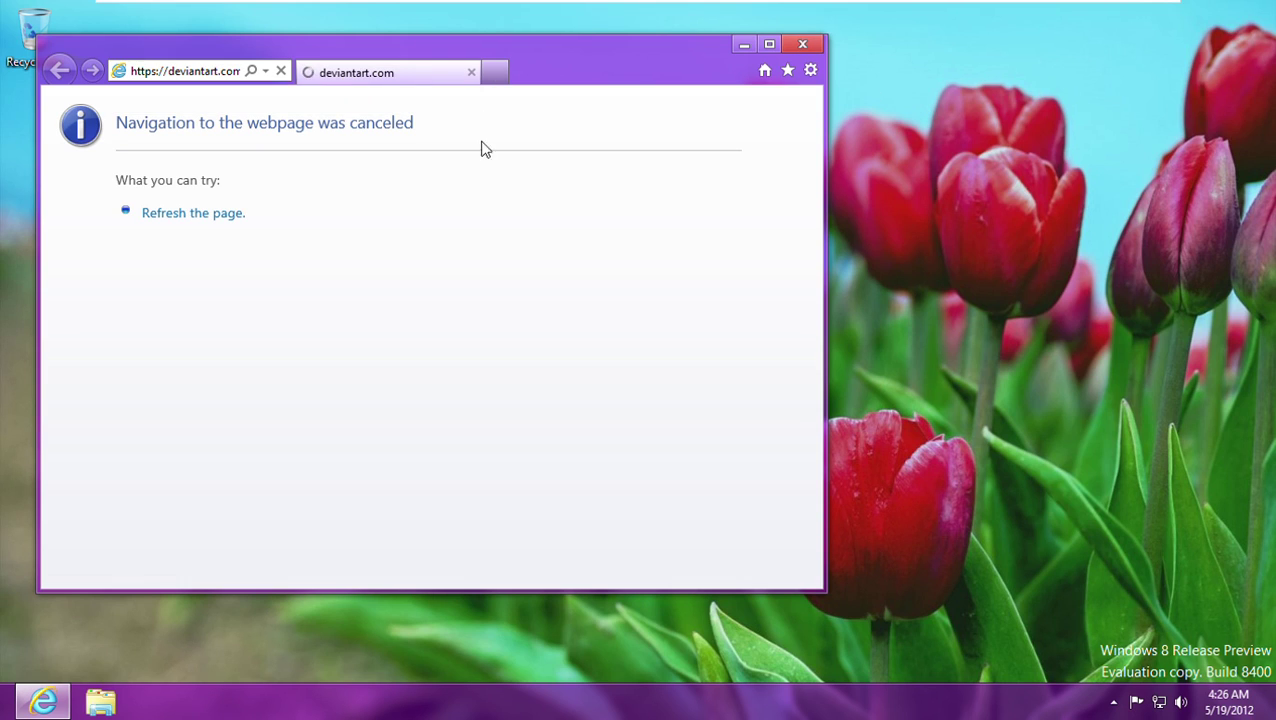
{"action": "key", "text": "alt+F4"}
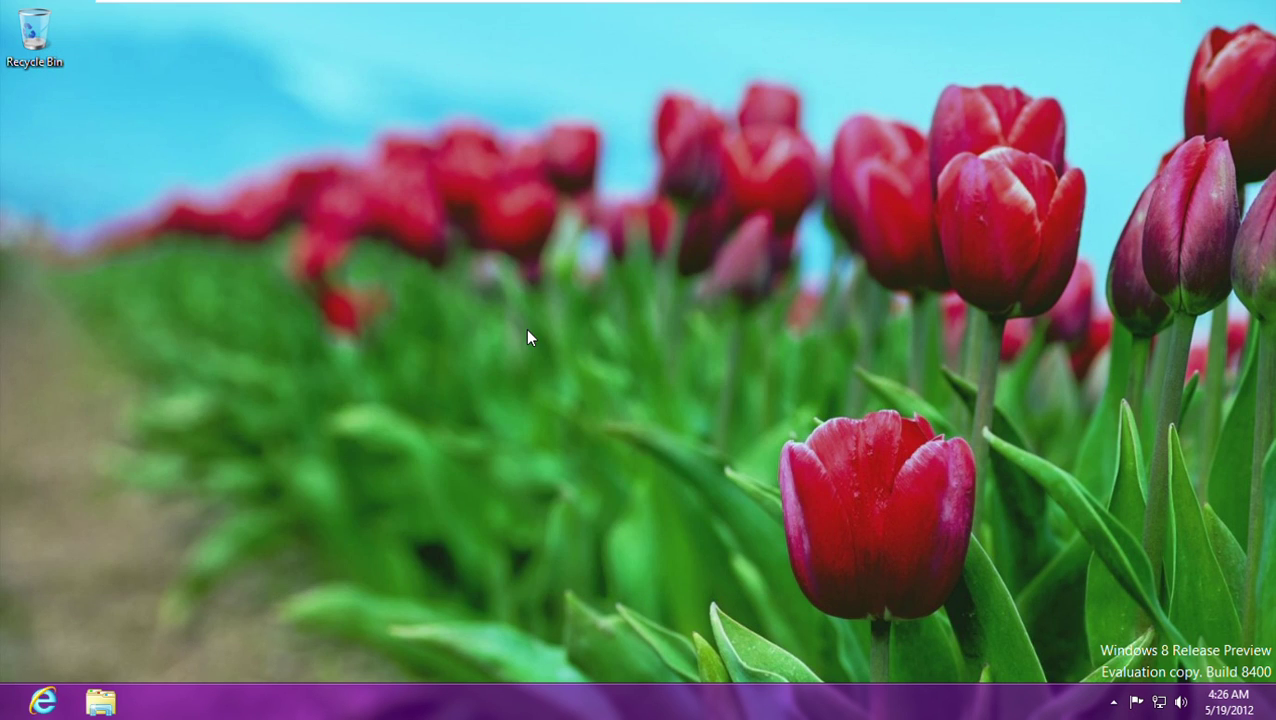
Open the desktop's Personalization window and preview the 3D Text screen saver from the screen saver settings
{"action": "right_click", "coordinate": [528, 337]}
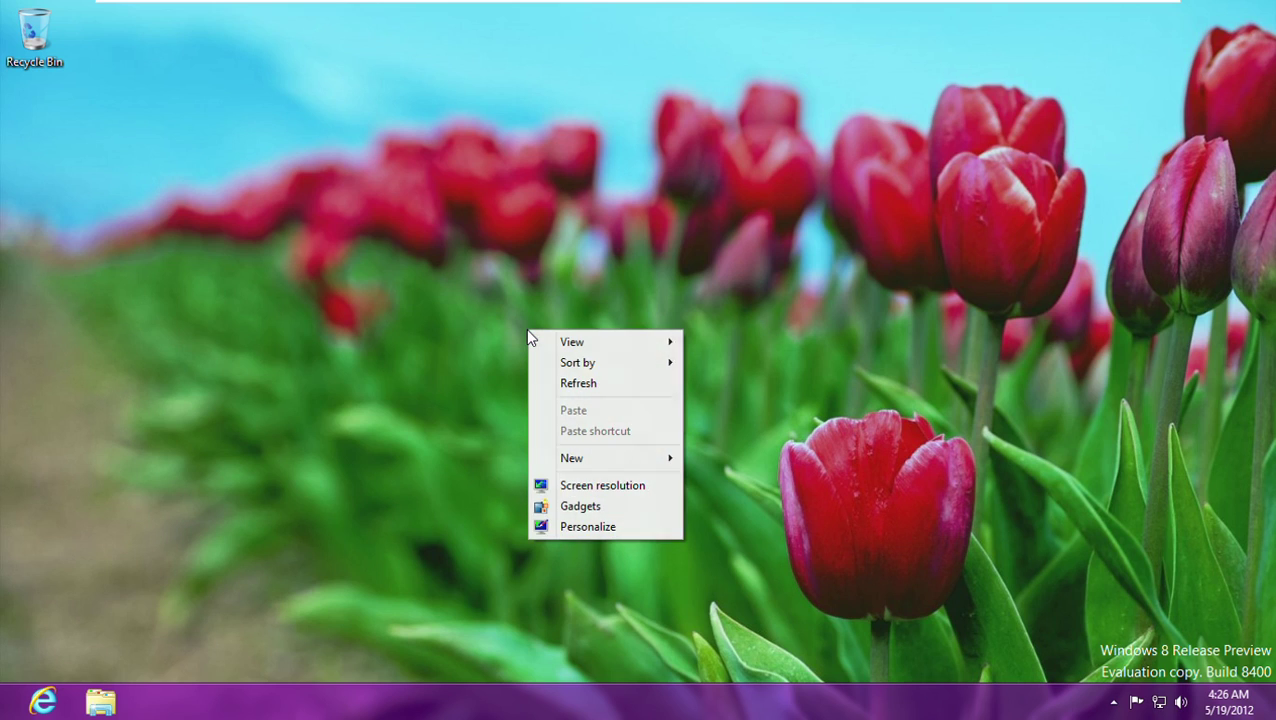
{"action": "left_click", "coordinate": [602, 538]}
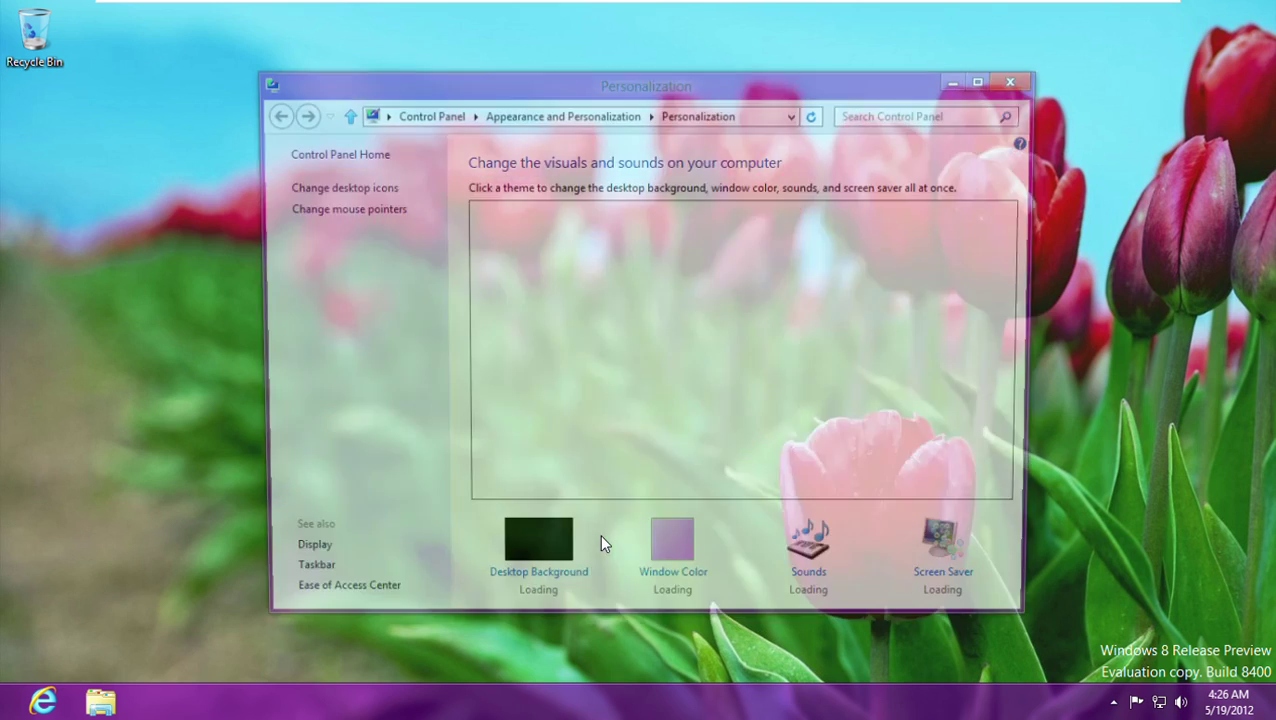
{"action": "left_click", "coordinate": [952, 560]}
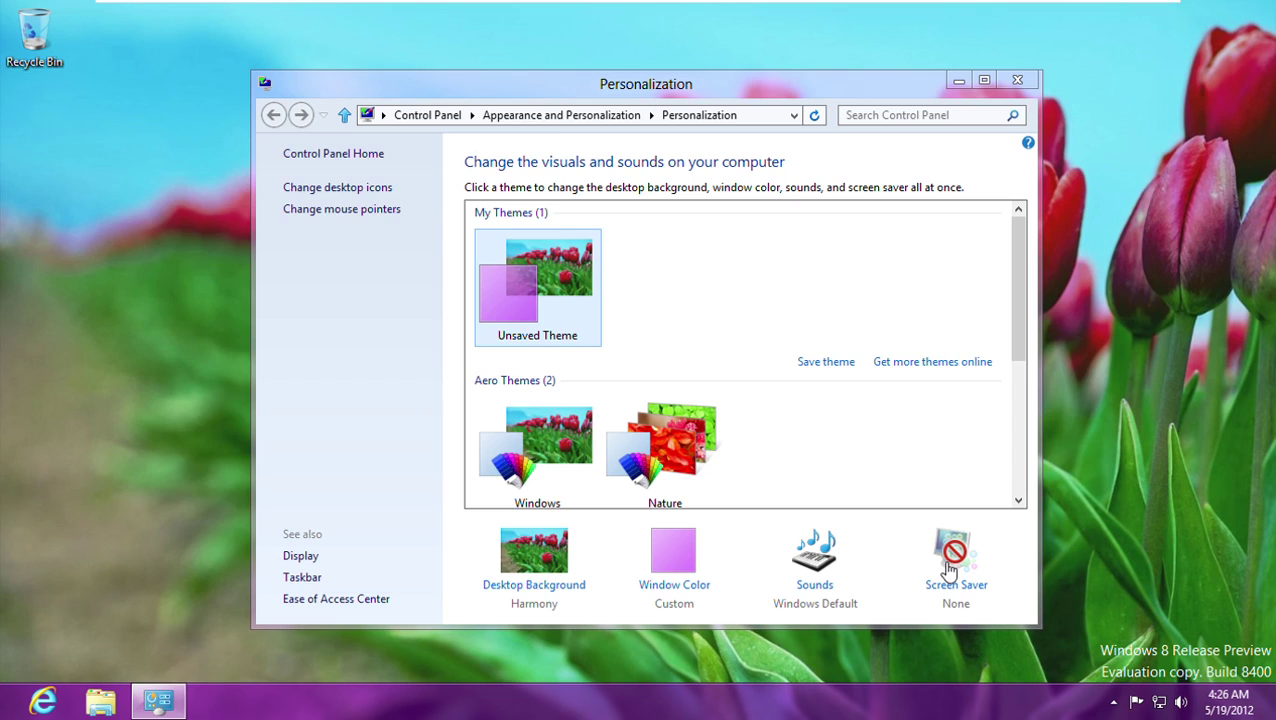
{"action": "key", "text": "Down"}
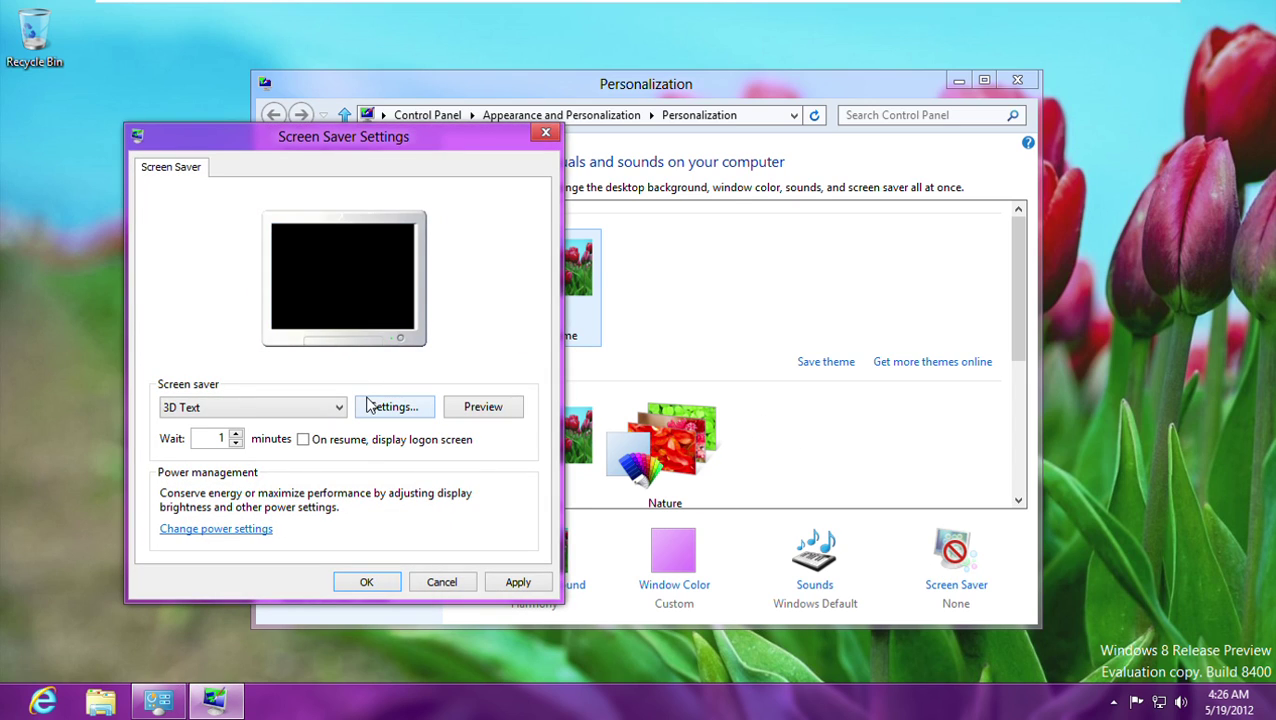
{"action": "left_click", "coordinate": [464, 410]}
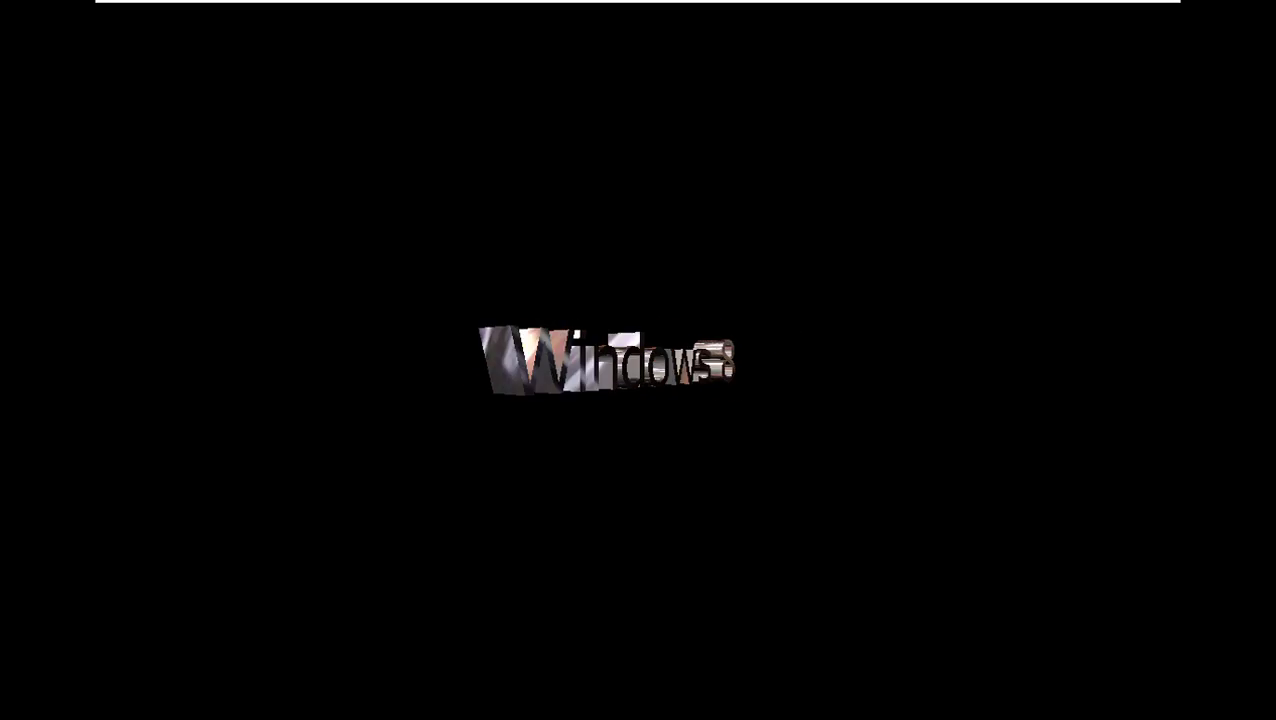
{"action": "key", "text": "Down"}
{"action": "key", "text": "Return"}
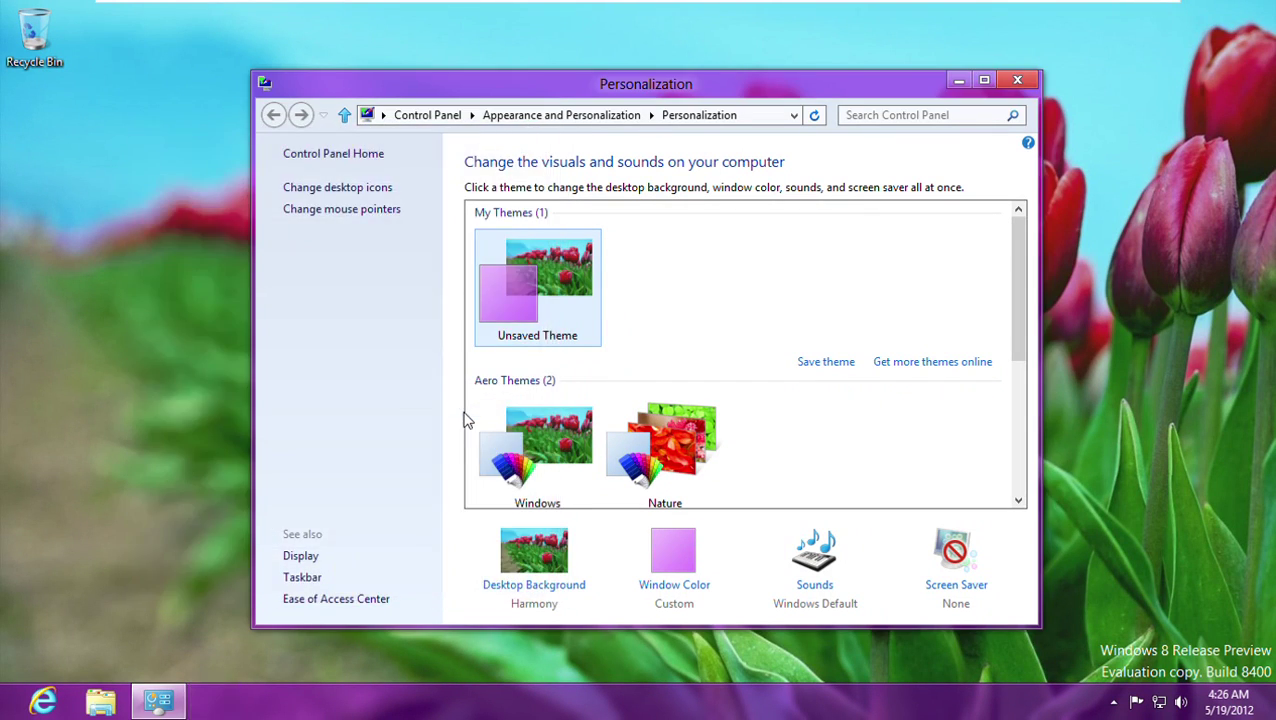
Reopen the screen saver settings and preview the Blank, Bubbles and Mystify screen savers
{"action": "left_click", "coordinate": [975, 585]}
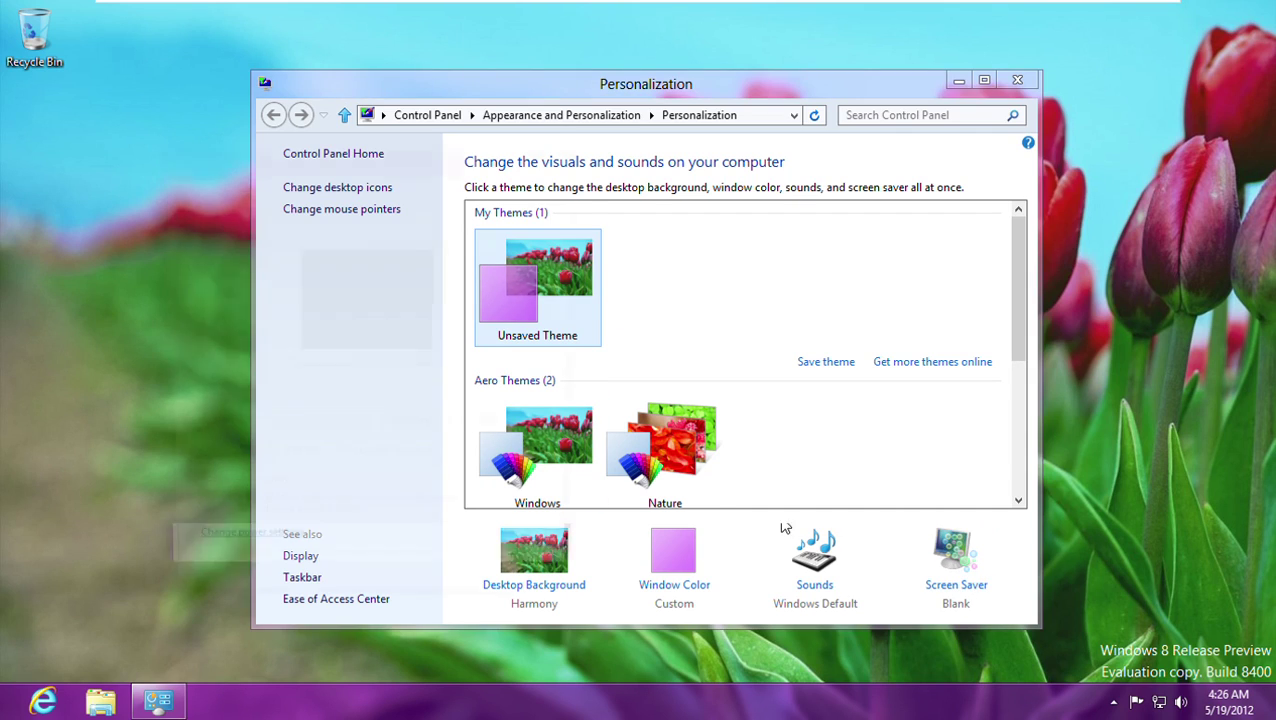
{"action": "left_click", "coordinate": [492, 441]}
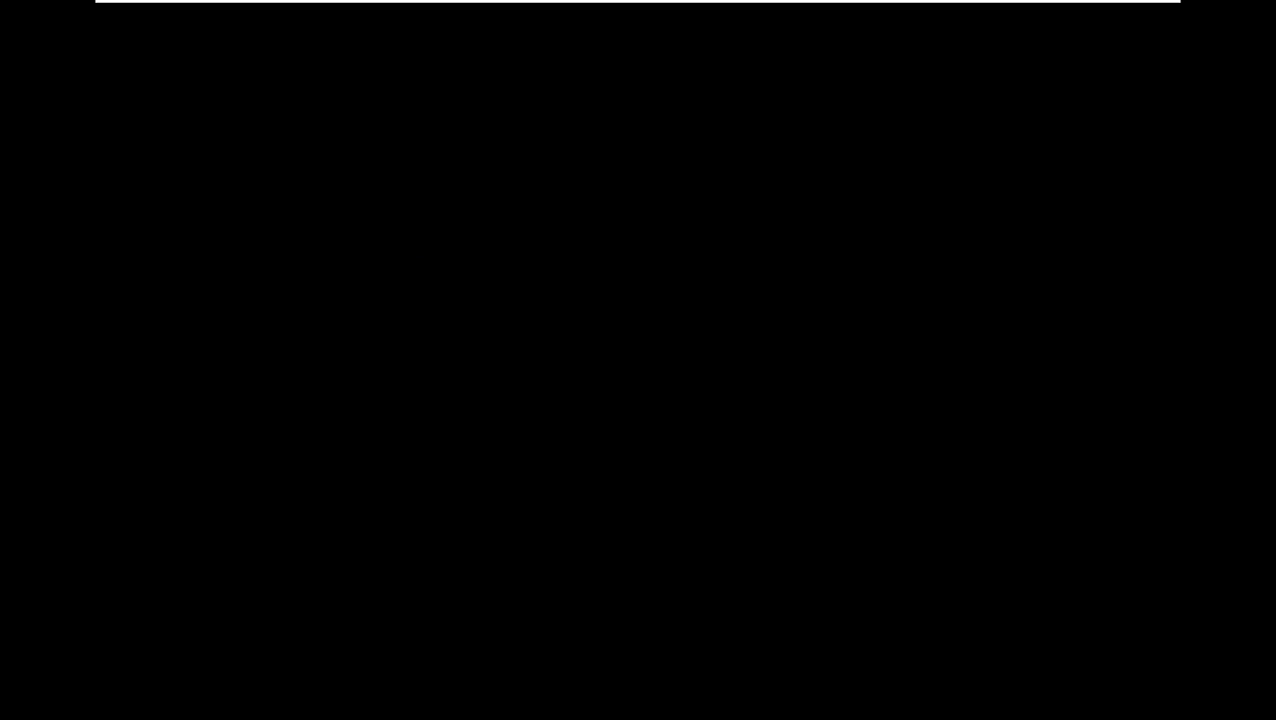
{"action": "left_click", "coordinate": [492, 442]}
{"action": "left_click", "coordinate": [492, 441]}
{"action": "left_click", "coordinate": [490, 441]}
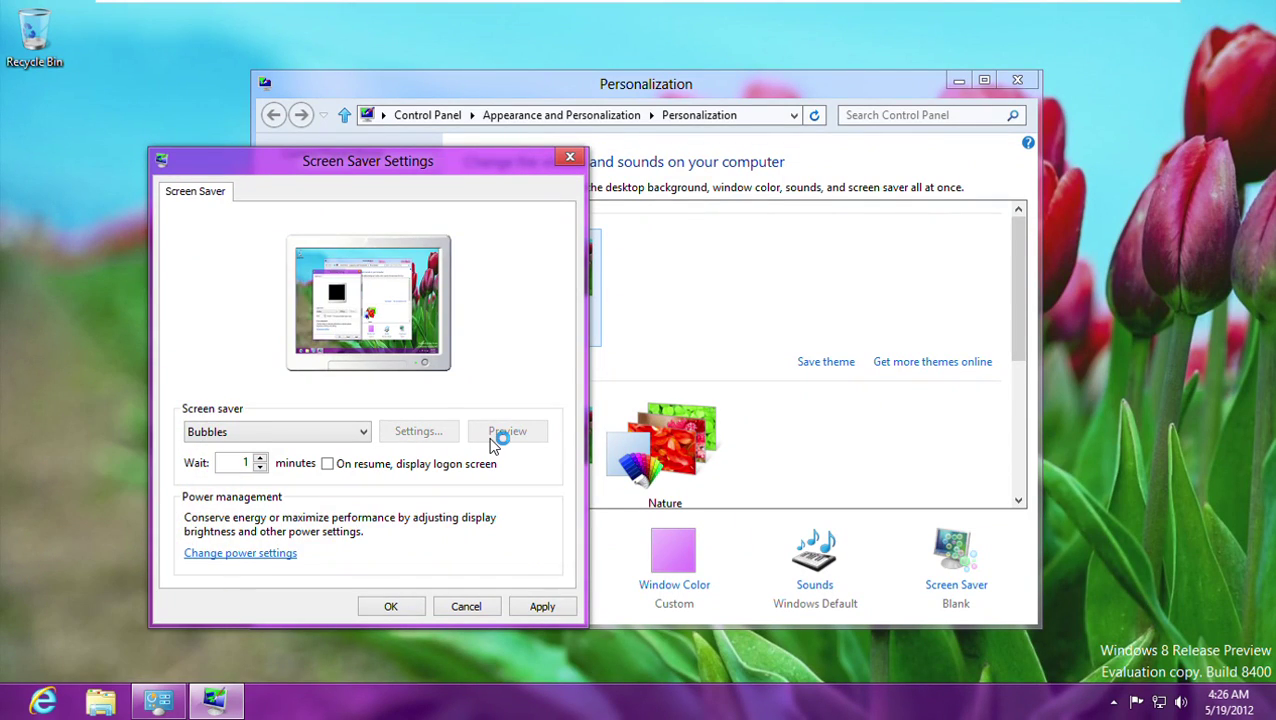
{"action": "key", "text": "Down"}
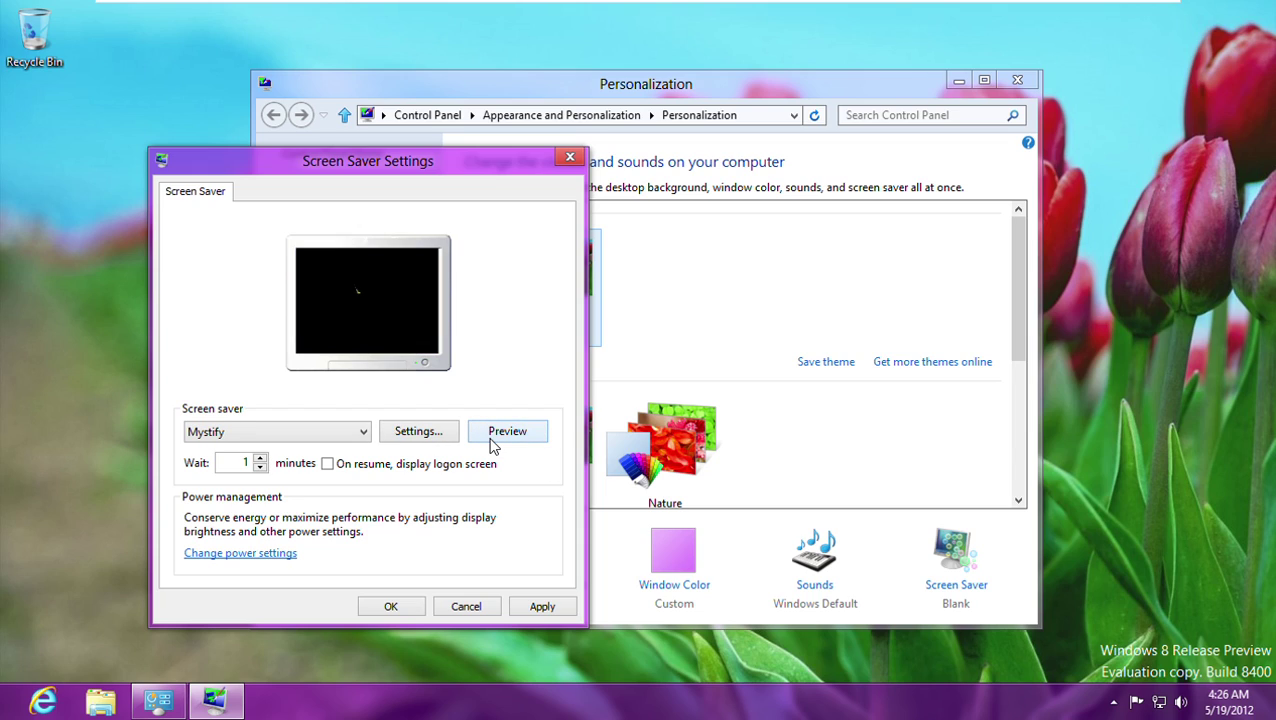
{"action": "left_click", "coordinate": [492, 442]}
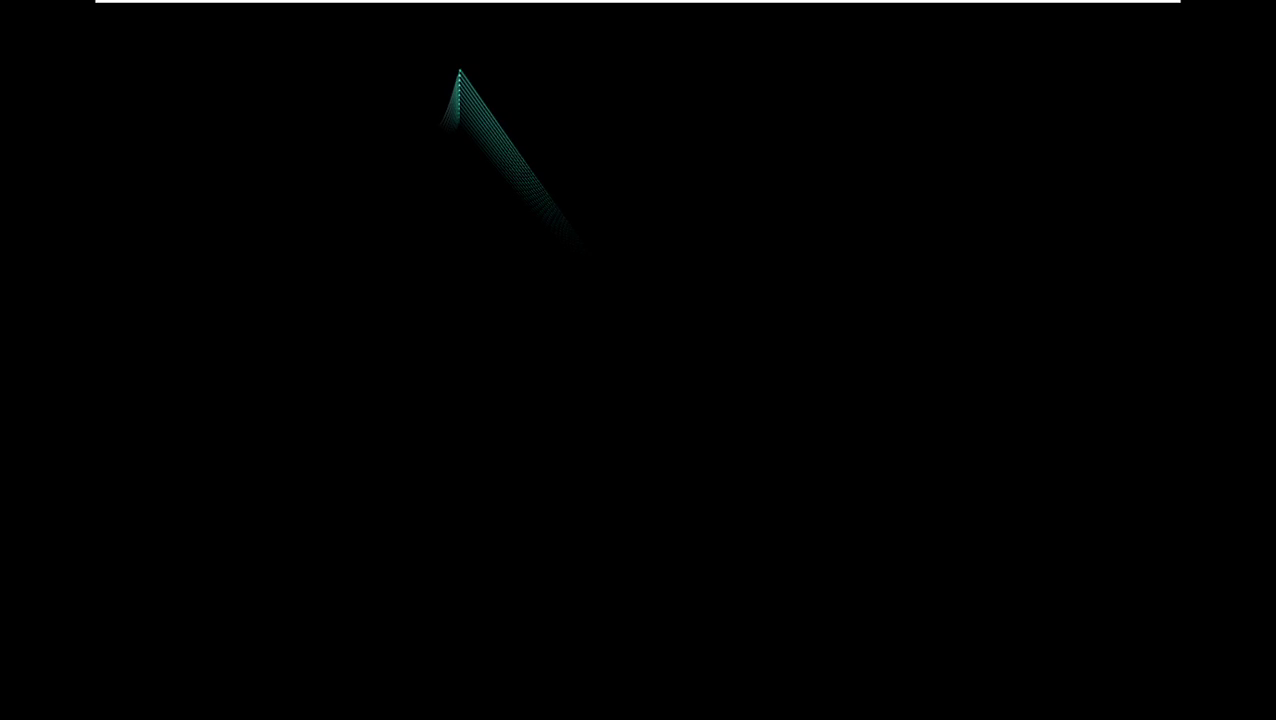
{"action": "left_click", "coordinate": [492, 447]}
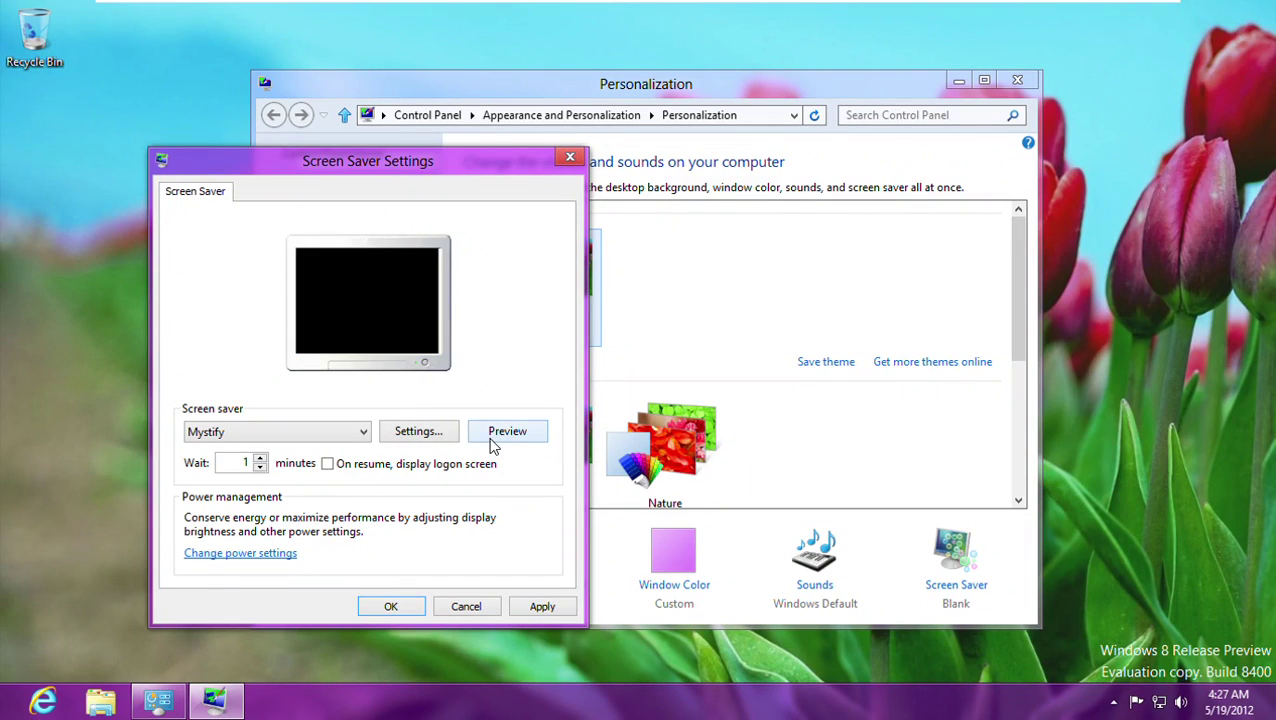
Select and preview the Photos and Ribbons screen savers in turn
{"action": "key", "text": "Down"}
{"action": "left_click", "coordinate": [490, 444]}
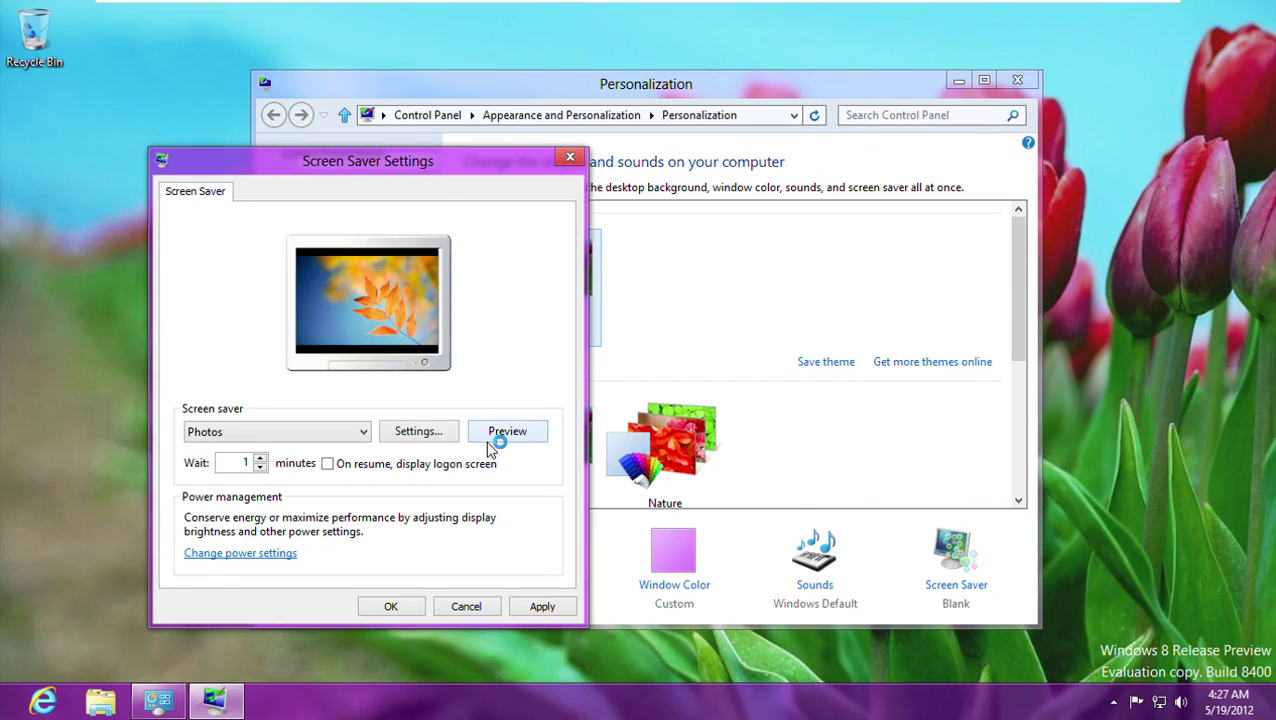
{"action": "key", "text": "Down"}
{"action": "left_click", "coordinate": [490, 444]}
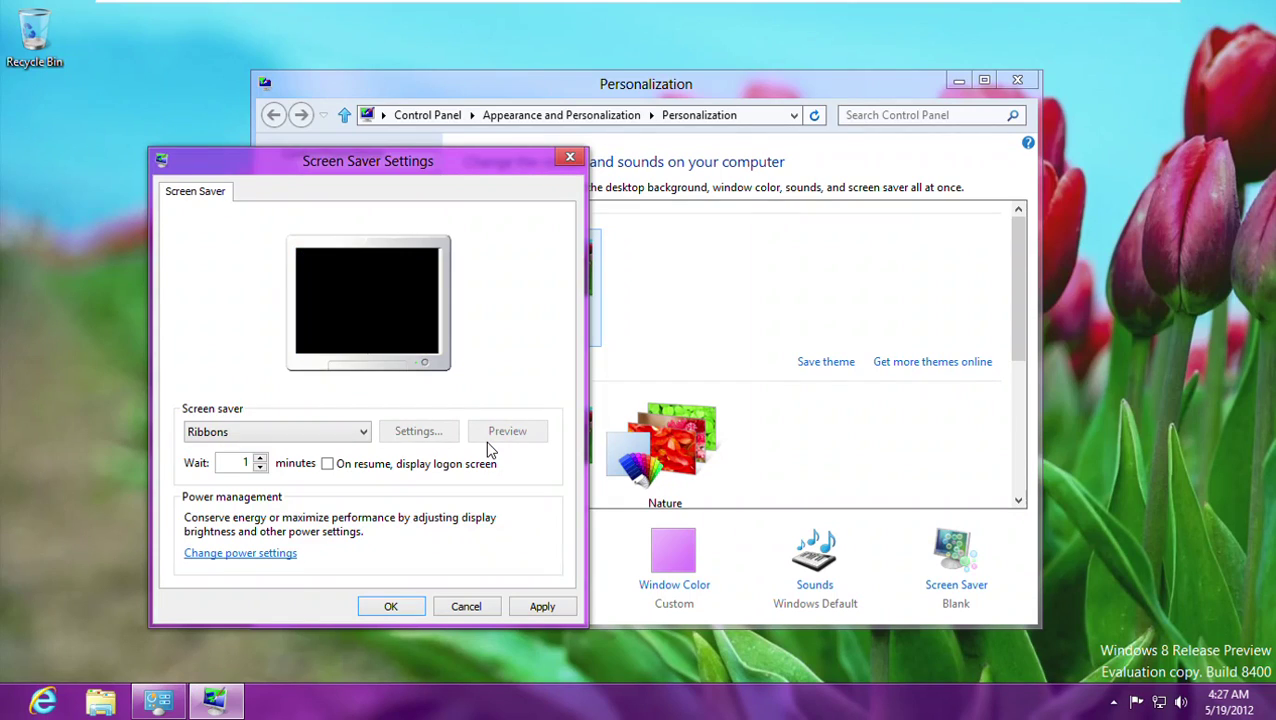
{"action": "left_click", "coordinate": [488, 443]}
View the Photos screen saver's own settings, cancel them, and close Screen Saver Settings without applying a change
{"action": "key", "text": "Up"}
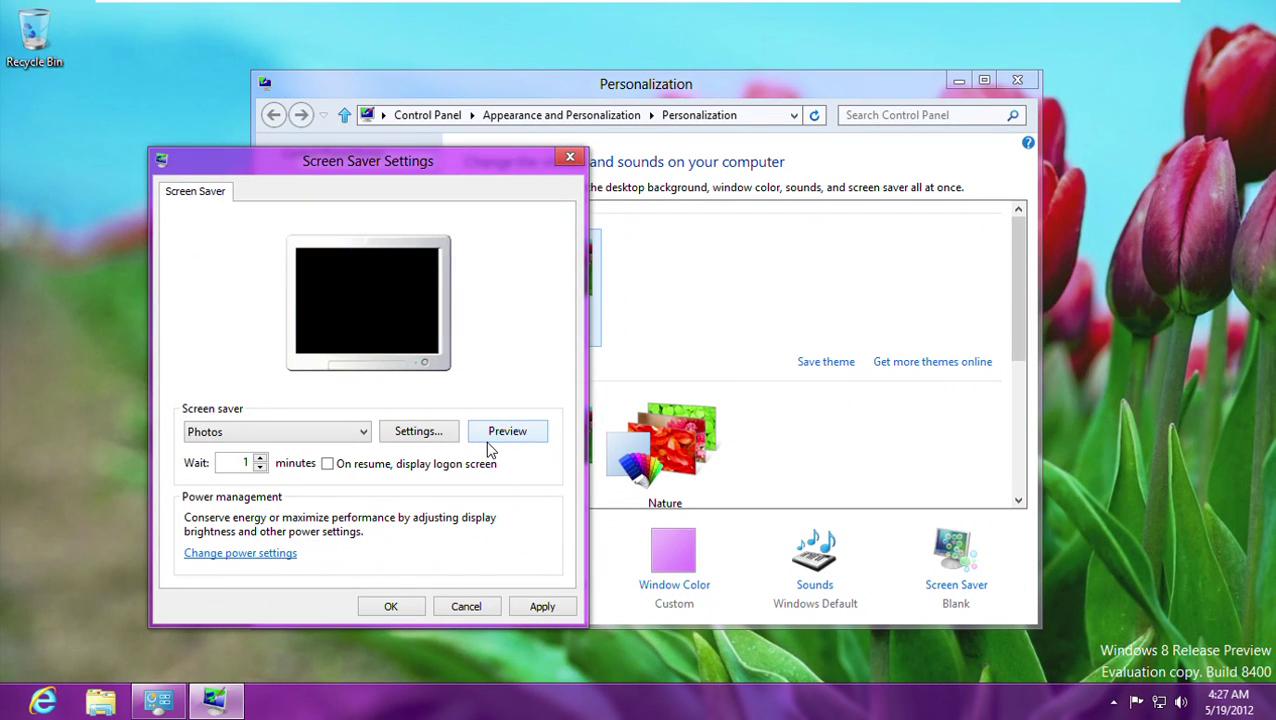
{"action": "left_click", "coordinate": [445, 437]}
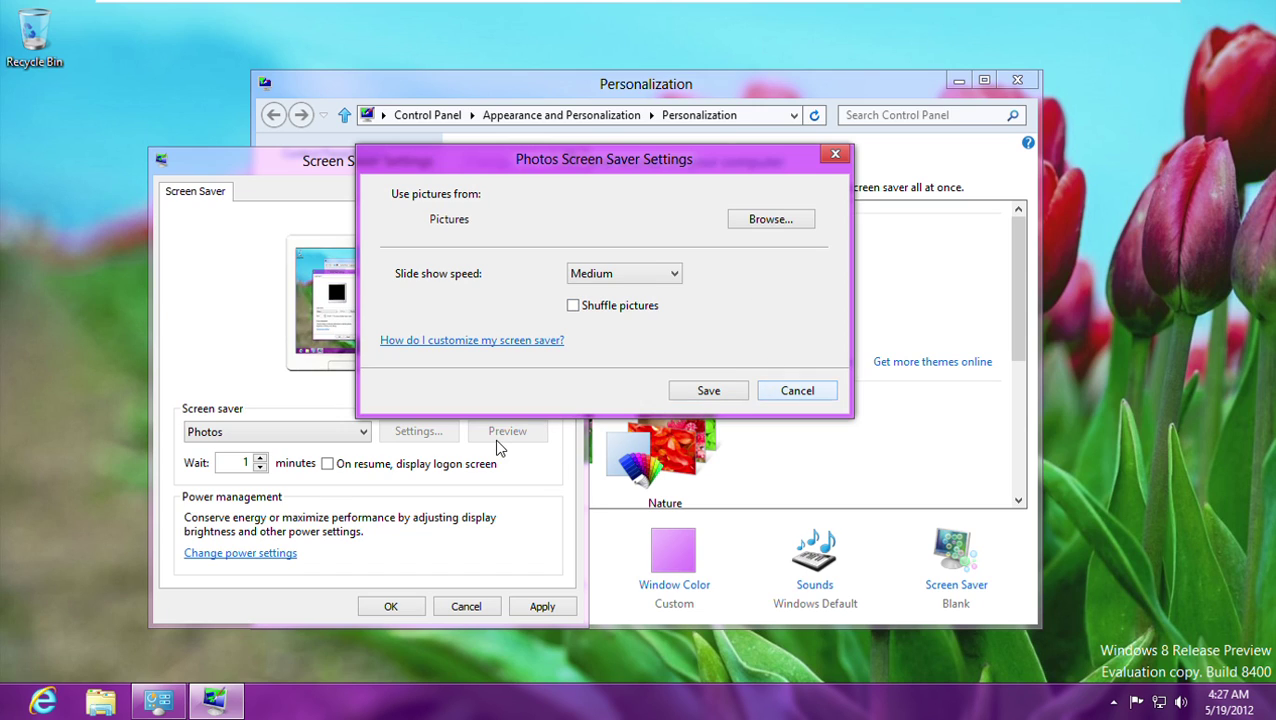
{"action": "key", "text": "Escape"}
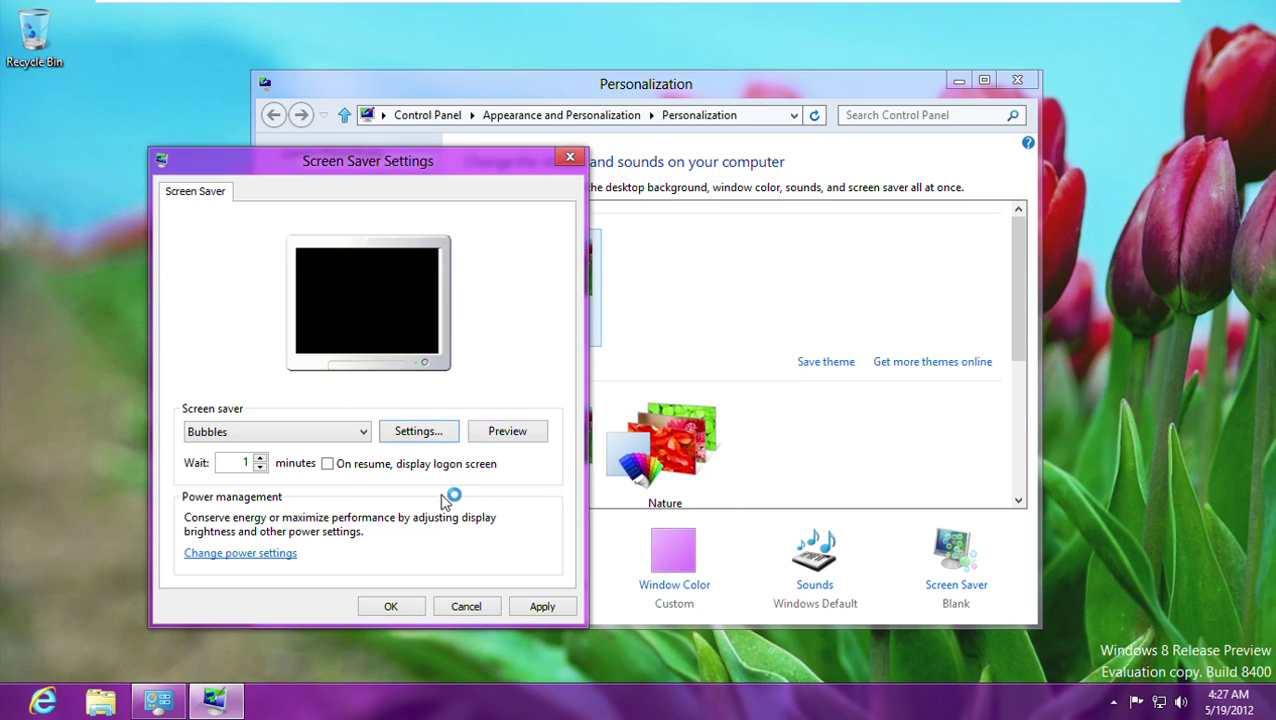
{"action": "key", "text": "Escape"}
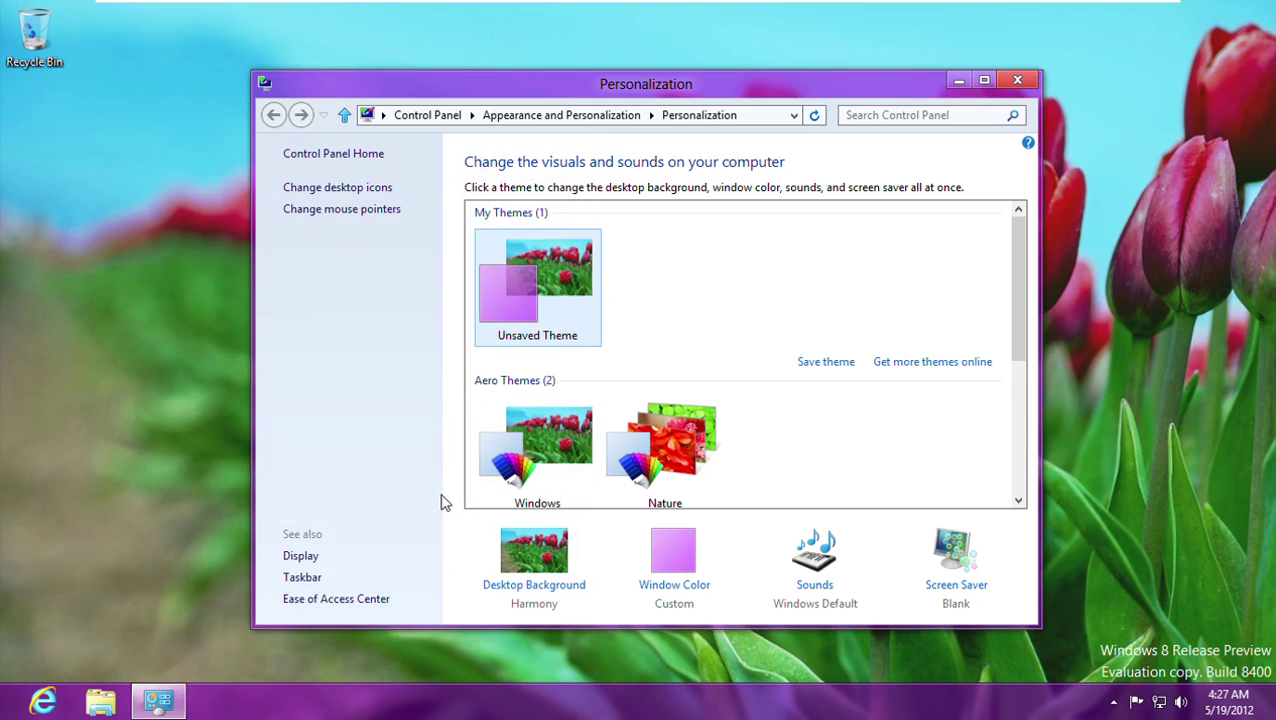
Reopen the screen saver settings for 3D Text and set its custom text to "Essenza Loggicfinity"
{"action": "left_click", "coordinate": [950, 595]}
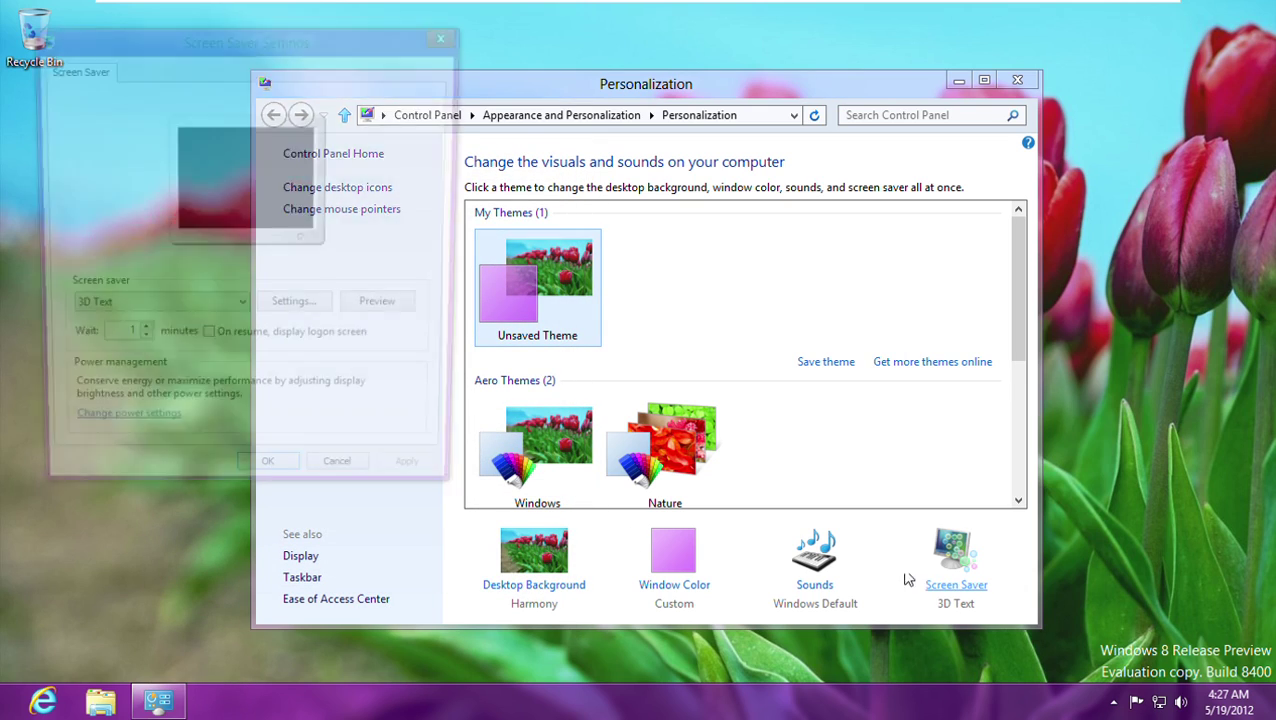
{"action": "left_click", "coordinate": [297, 310]}
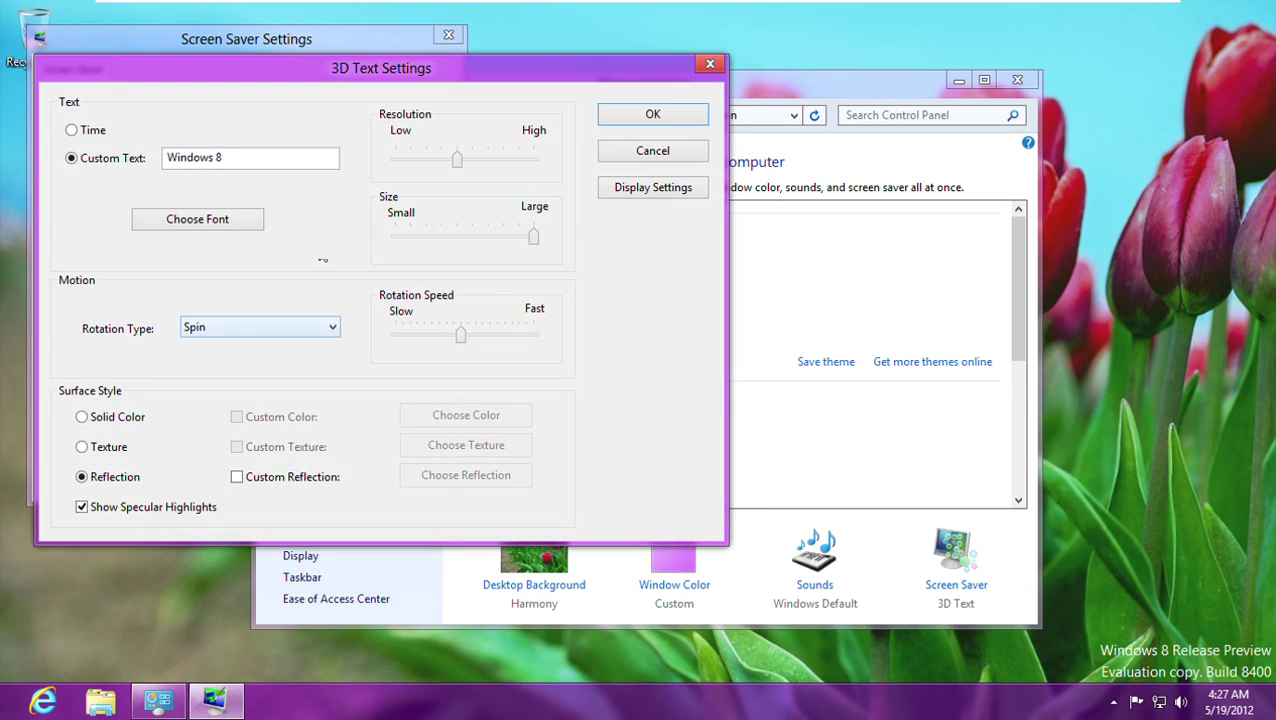
{"action": "left_click_drag", "start_coordinate": [167, 157], "coordinate": [527, 162]}
{"action": "type", "text": "N"}
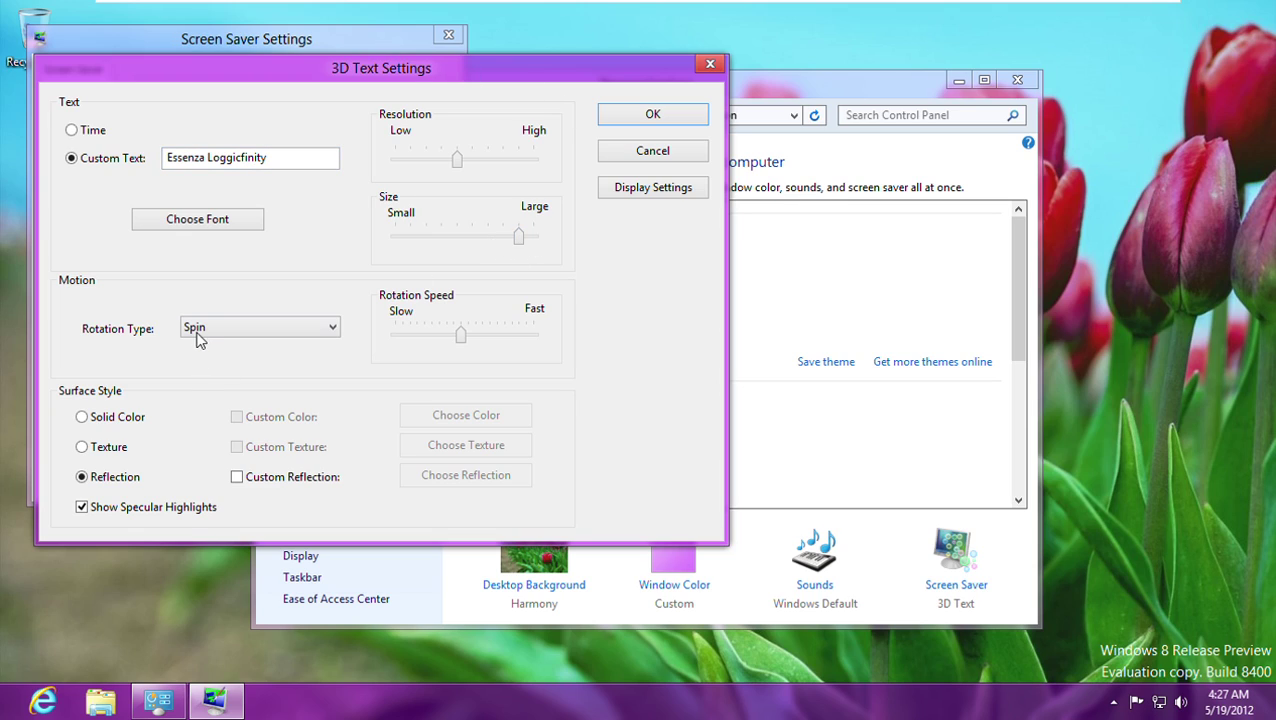
Set the 3D Text rotation type to See-saw, accept the settings, and preview the screen saver
{"action": "left_click", "coordinate": [197, 332]}
{"action": "left_click", "coordinate": [205, 370]}
{"action": "left_click", "coordinate": [686, 115]}
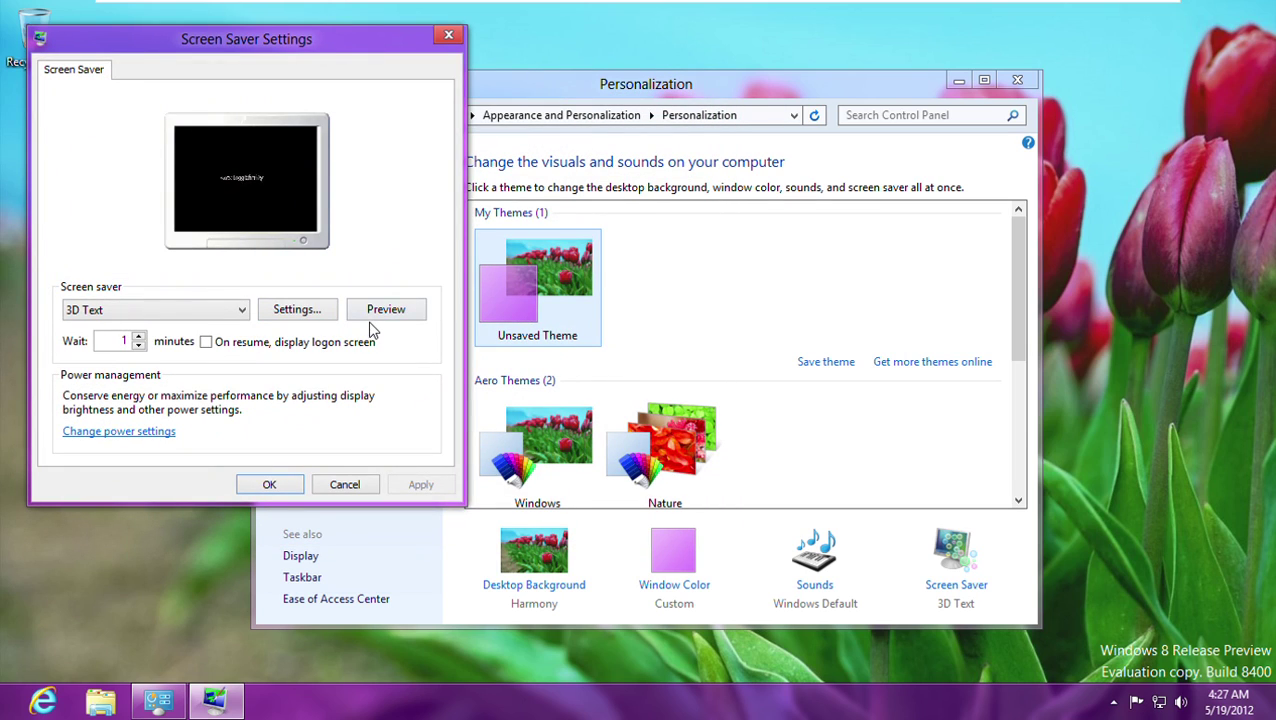
{"action": "left_click", "coordinate": [386, 312]}
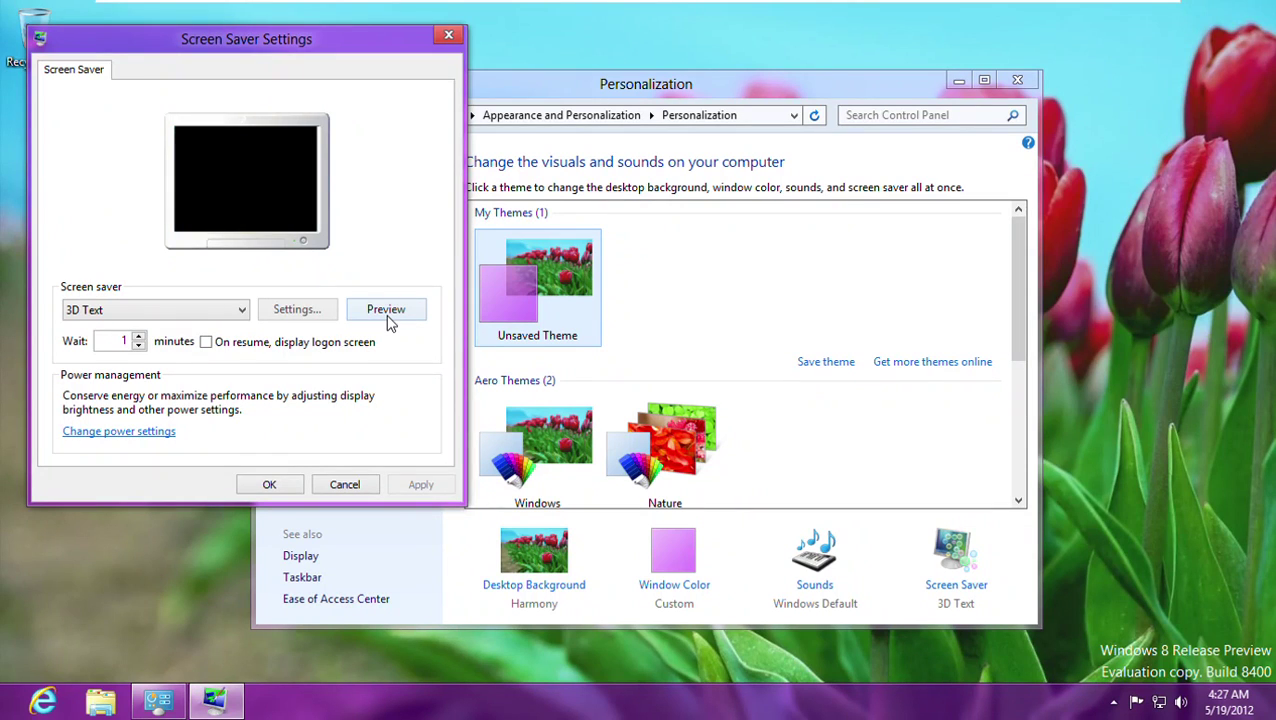
{"action": "mouse_move", "coordinate": [370, 310]}
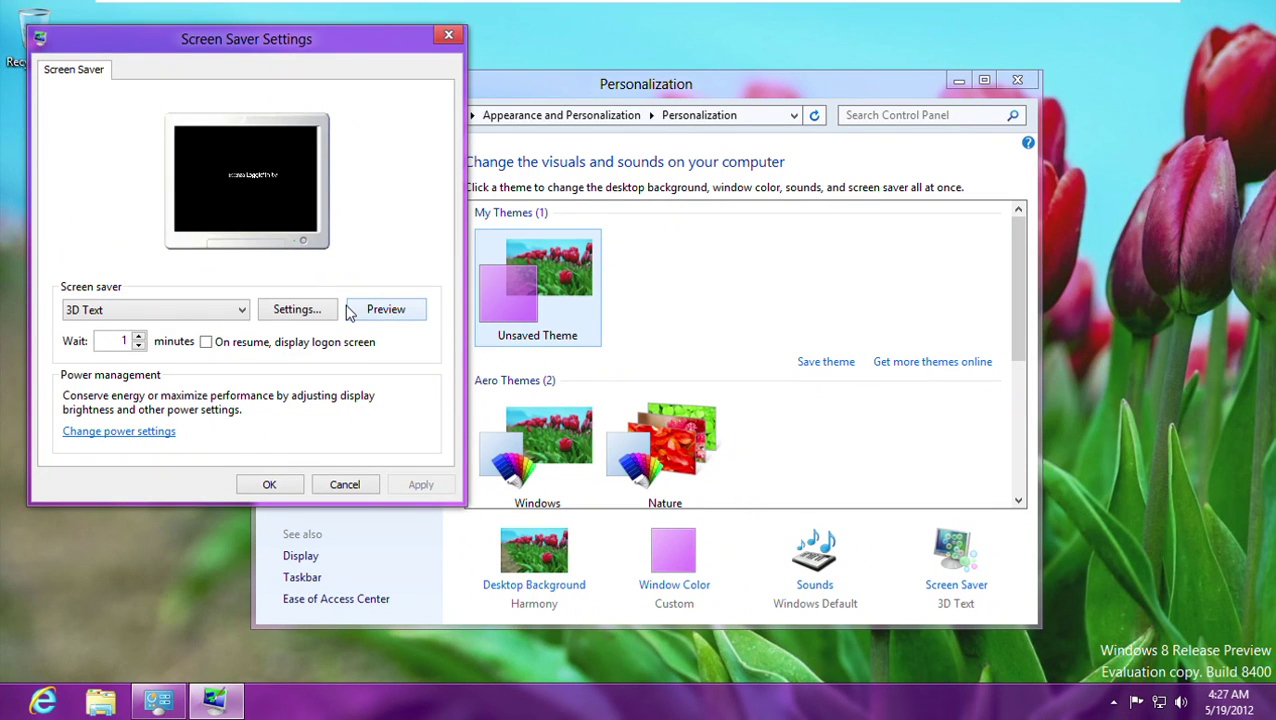
Change the 3D Text rotation type to Wobble, accept the settings, and preview the screen saver
{"action": "left_click", "coordinate": [312, 311]}
{"action": "left_click", "coordinate": [268, 327]}
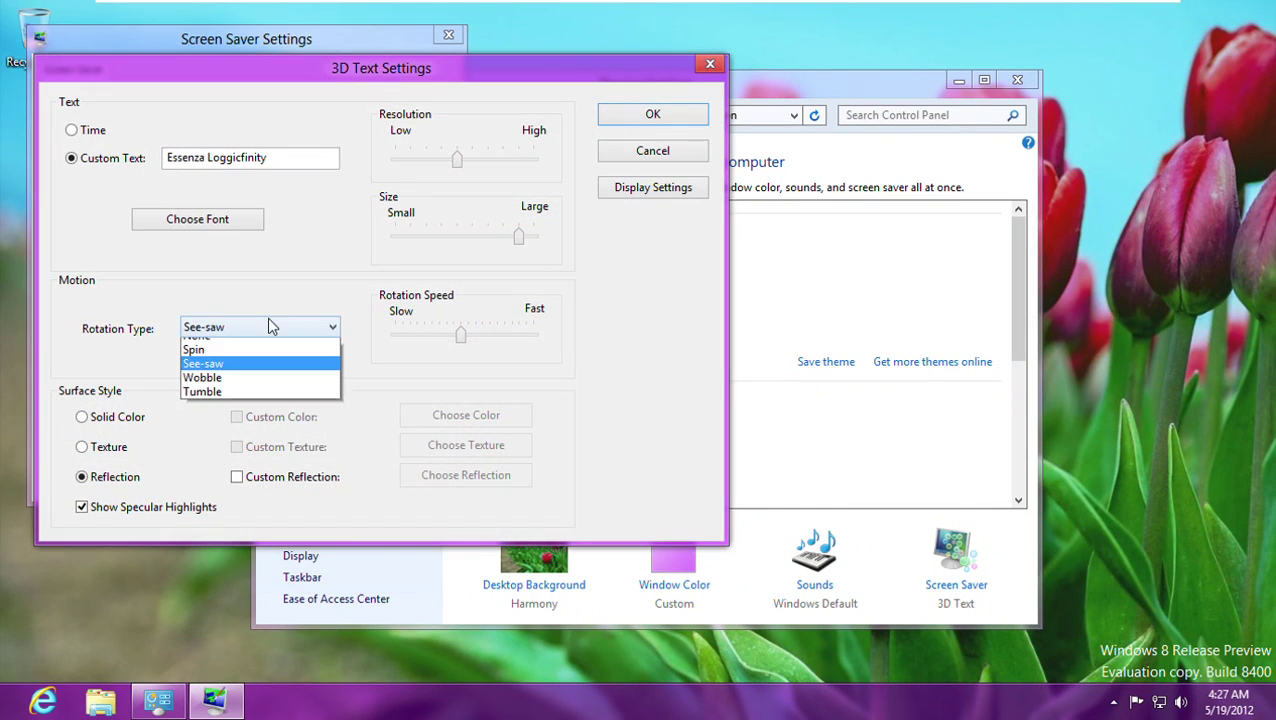
{"action": "left_click", "coordinate": [286, 388]}
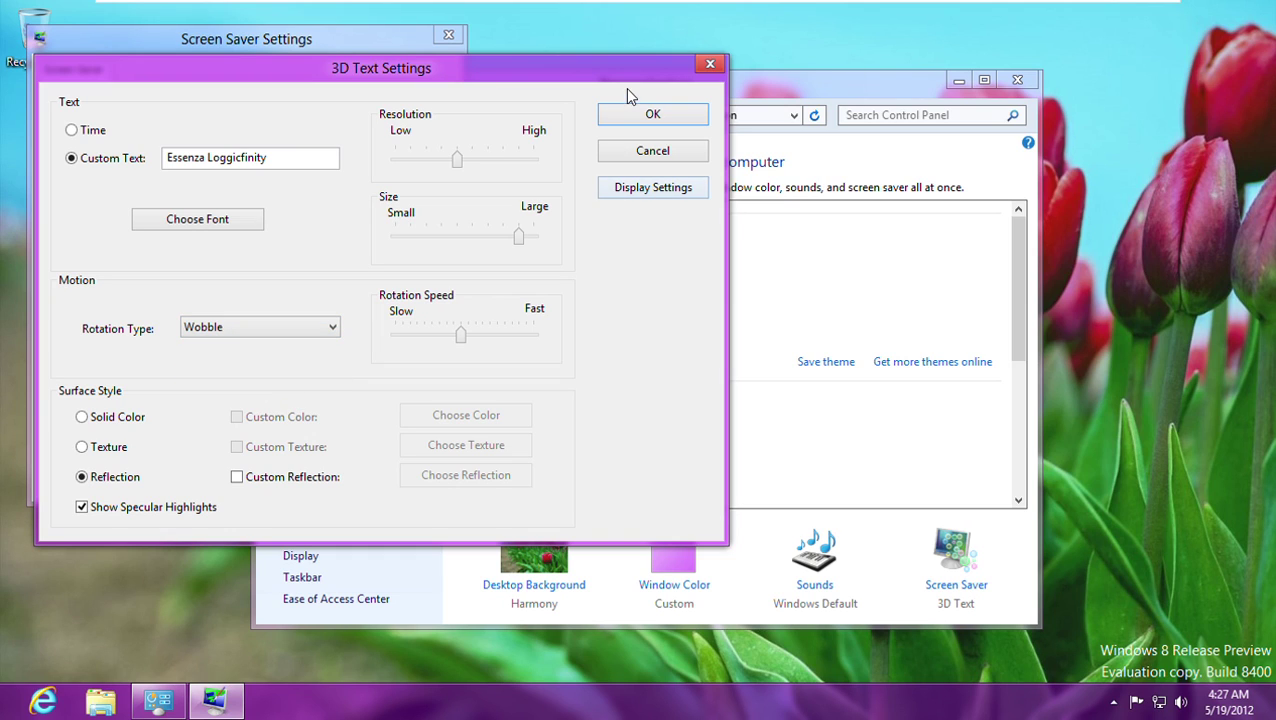
{"action": "left_click", "coordinate": [632, 128]}
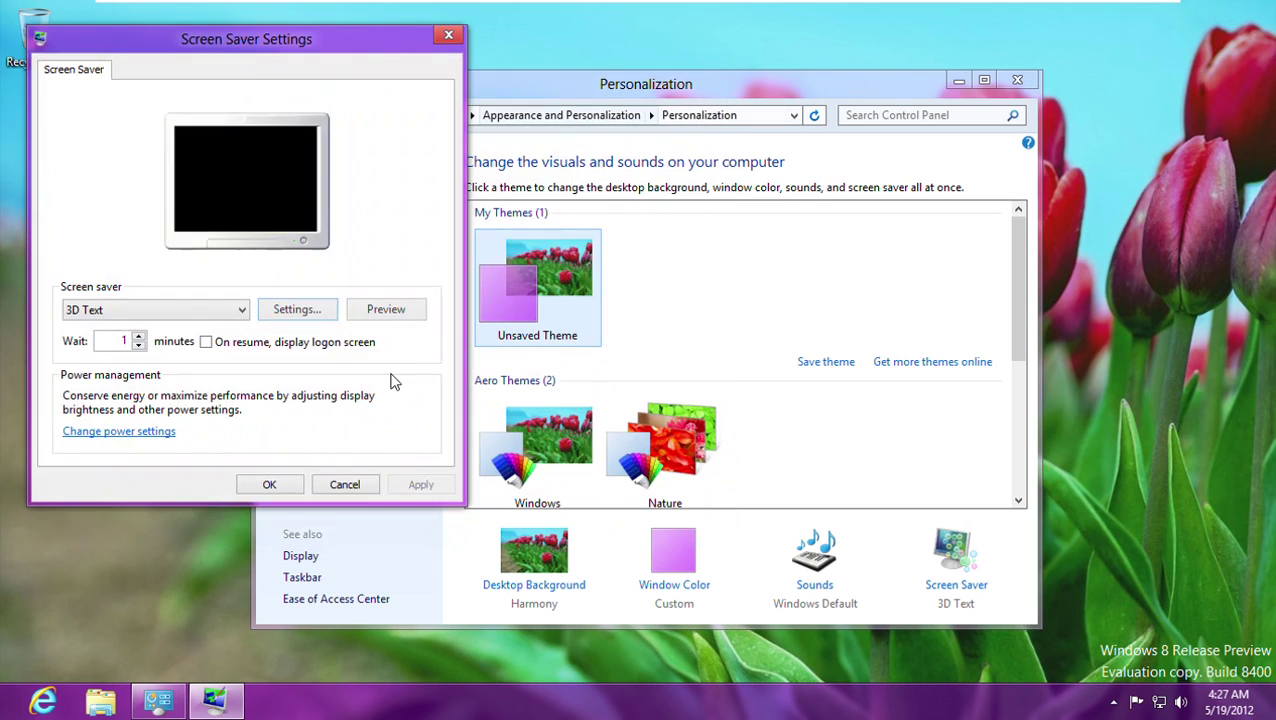
{"action": "left_click", "coordinate": [381, 311]}
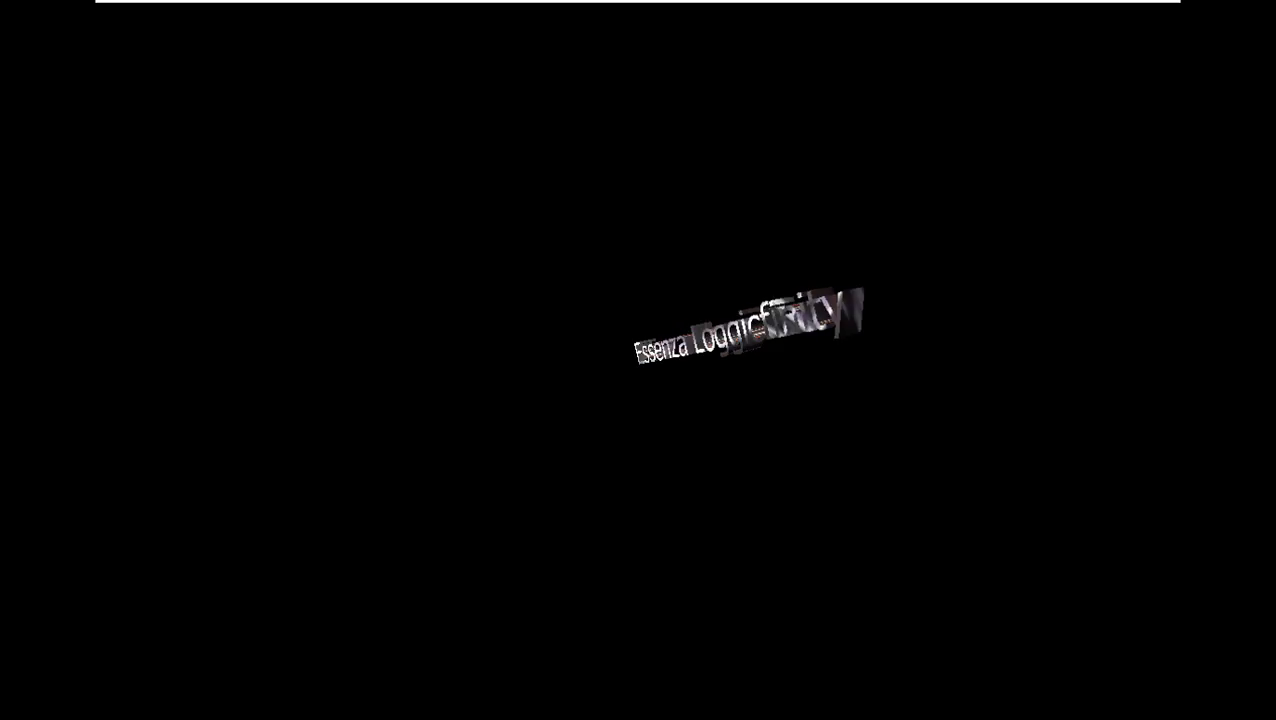
{"action": "mouse_move", "coordinate": [381, 321]}
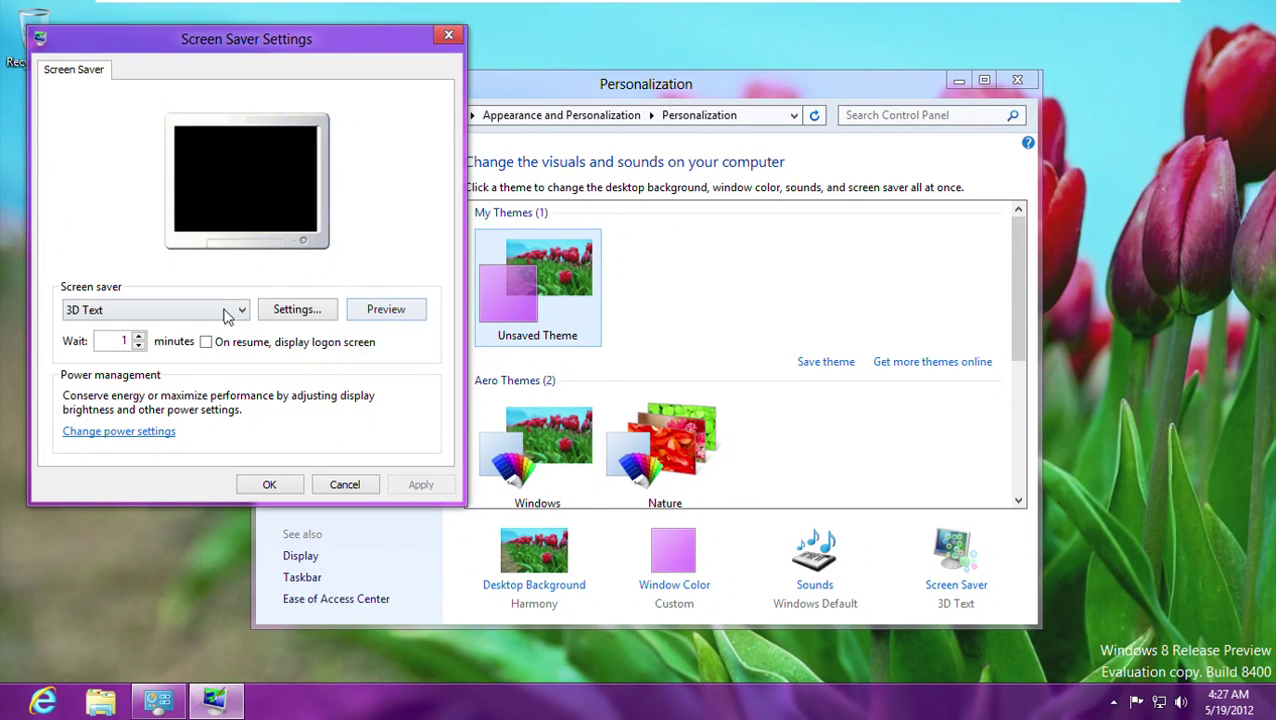
Set the 3D Text rotation type to Tumble and choose Verdana as the text font
{"action": "left_click", "coordinate": [297, 309]}
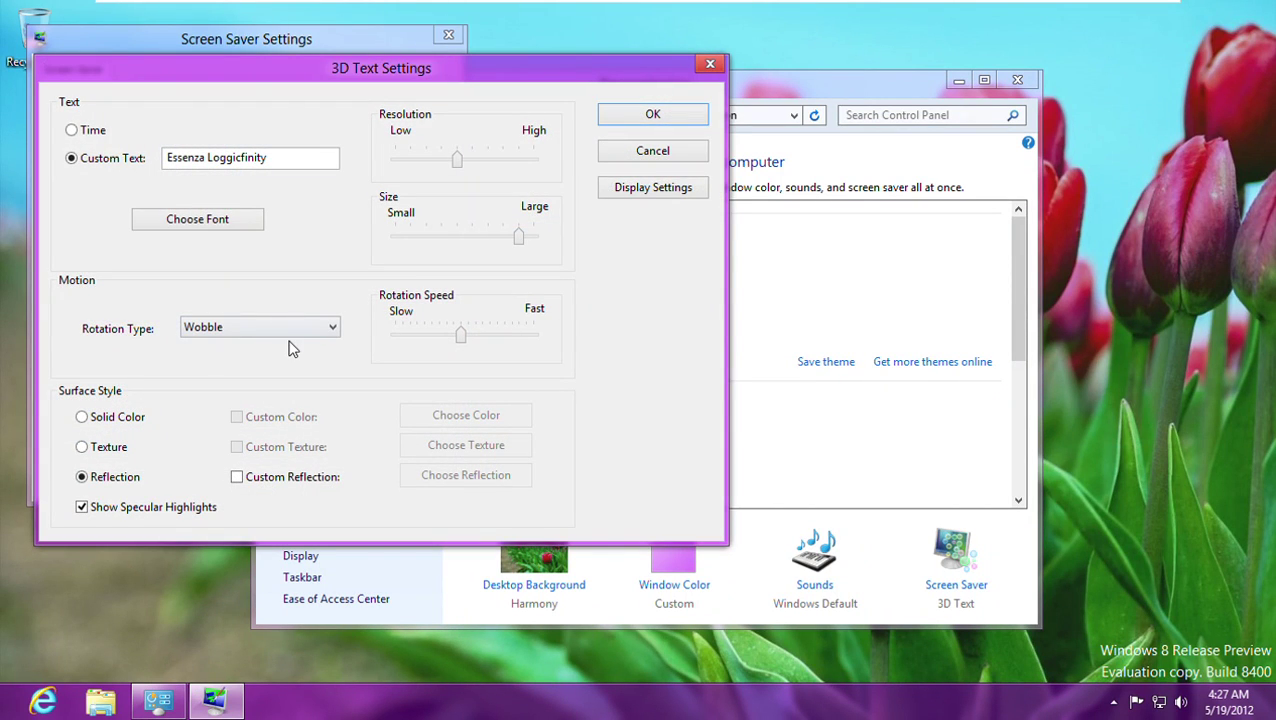
{"action": "left_click", "coordinate": [276, 330]}
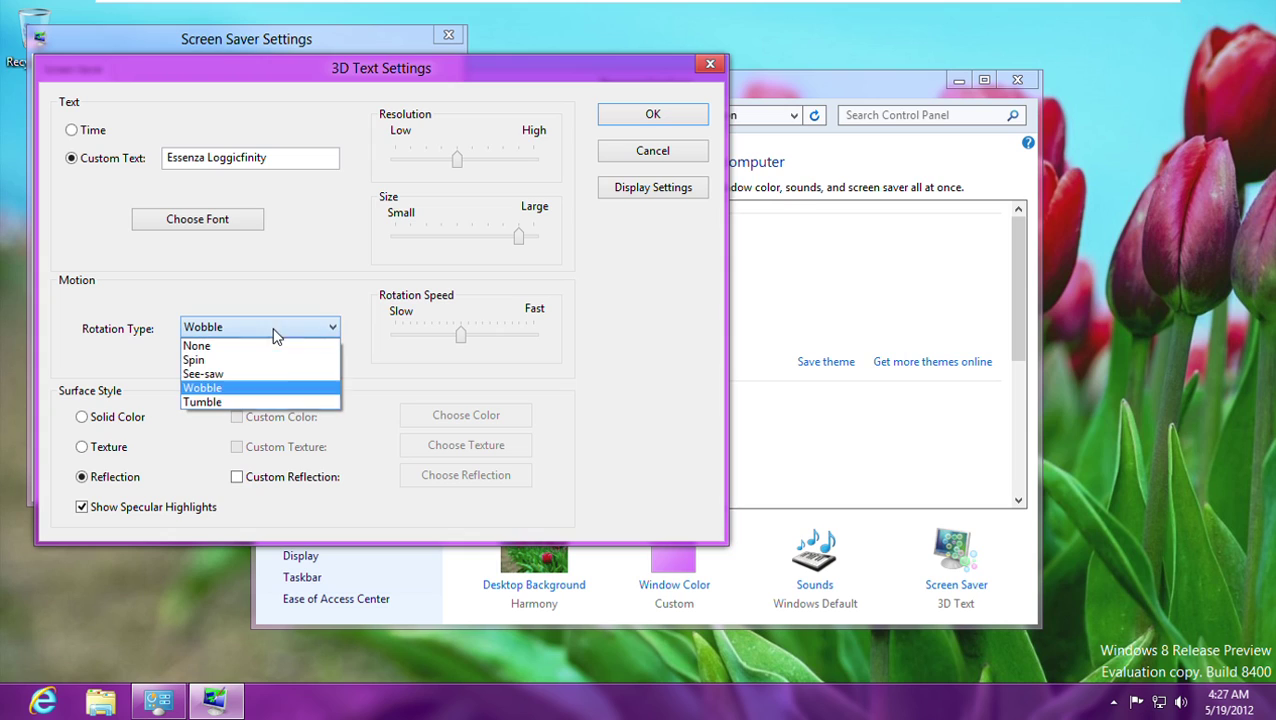
{"action": "left_click", "coordinate": [285, 401]}
{"action": "left_click", "coordinate": [238, 231]}
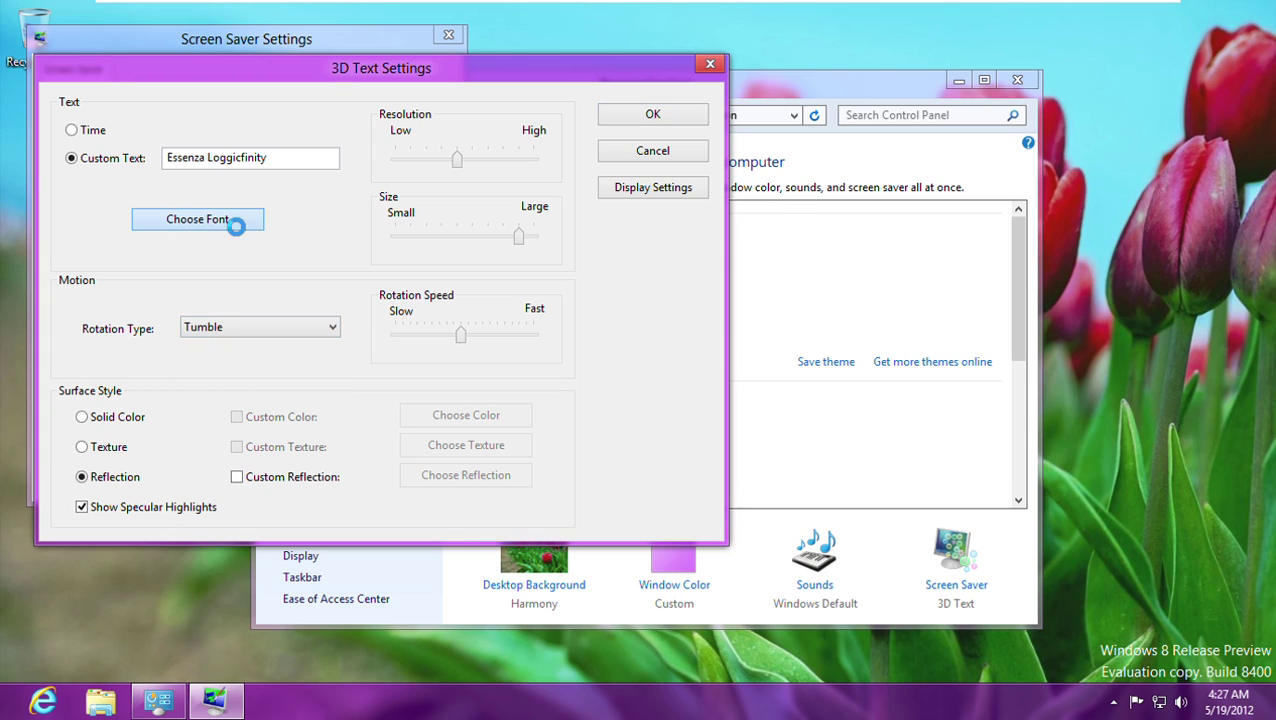
{"action": "left_click", "coordinate": [157, 315]}
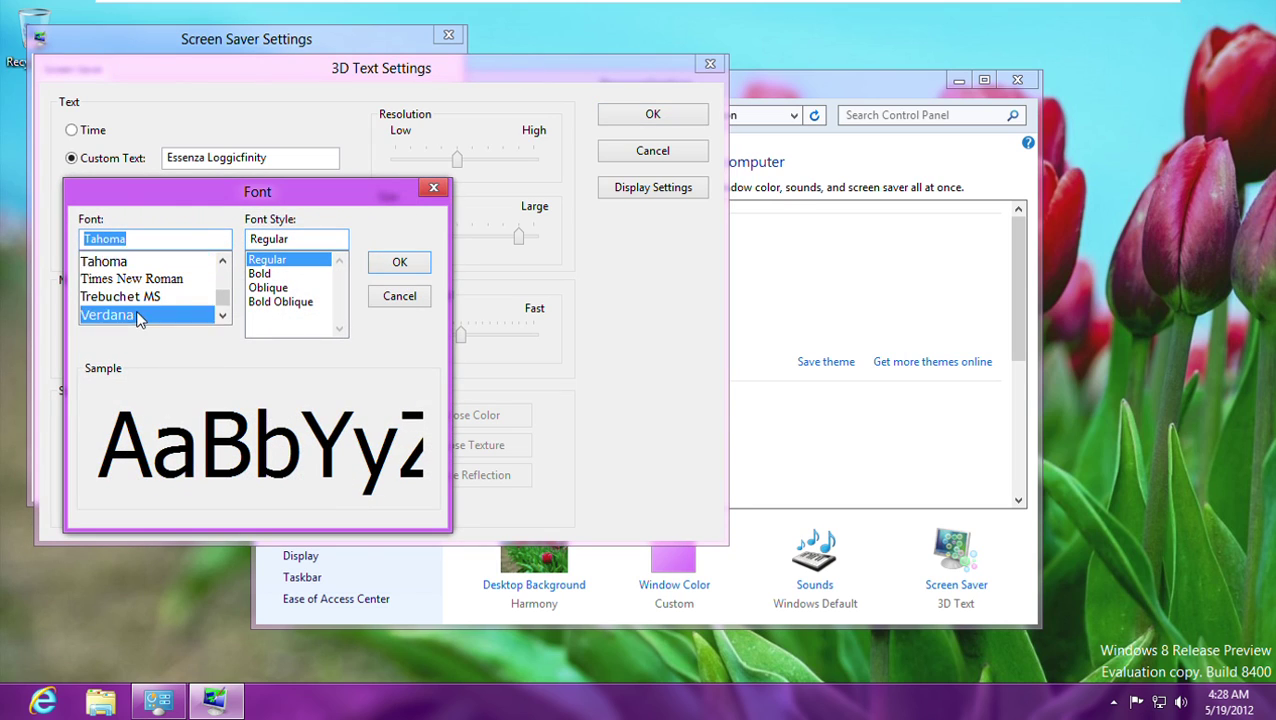
{"action": "left_click", "coordinate": [400, 263]}
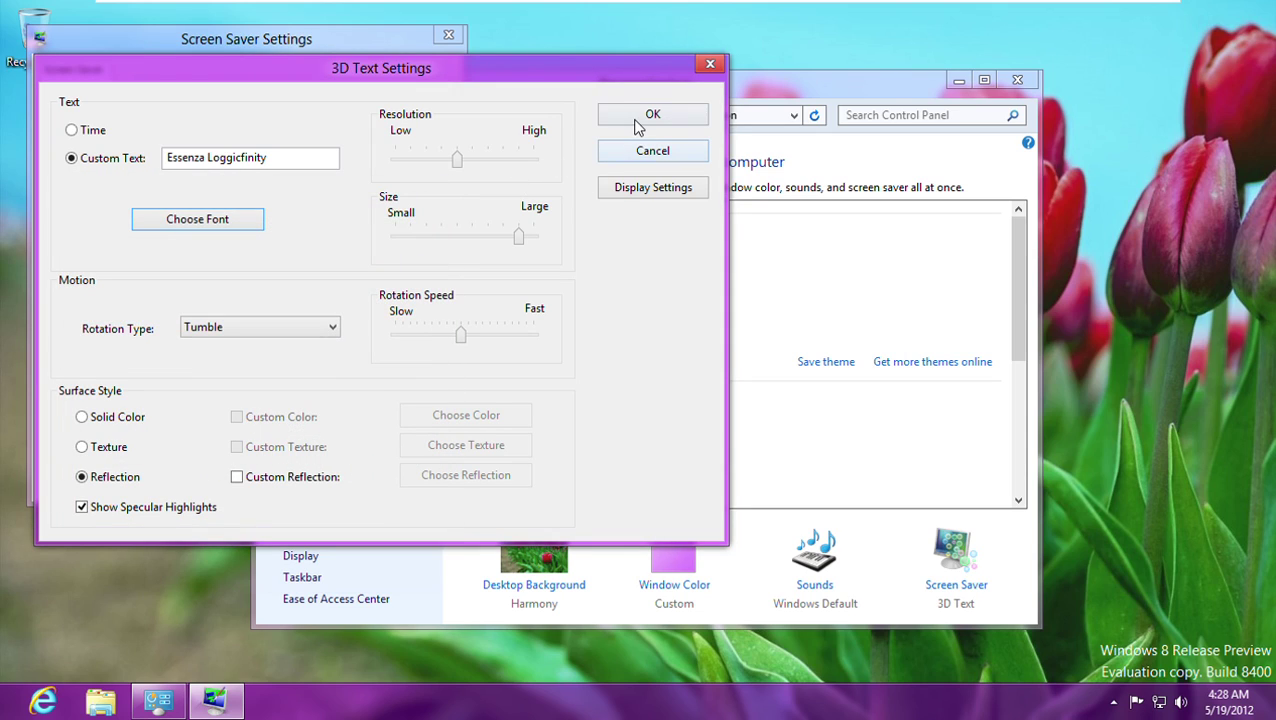
Lower the 3D Text resolution and raise its rotation speed by one notch each, accept the settings, and preview the screen saver
{"action": "left_click", "coordinate": [457, 163]}
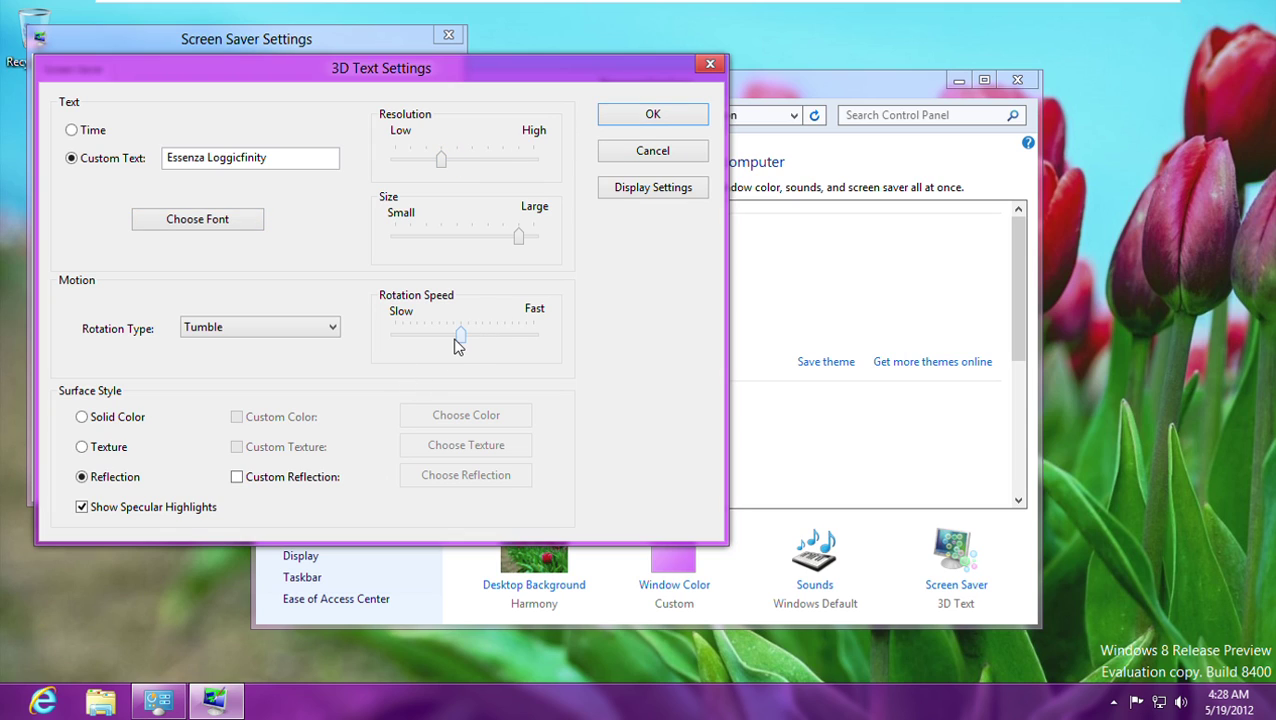
{"action": "key", "text": "Return"}
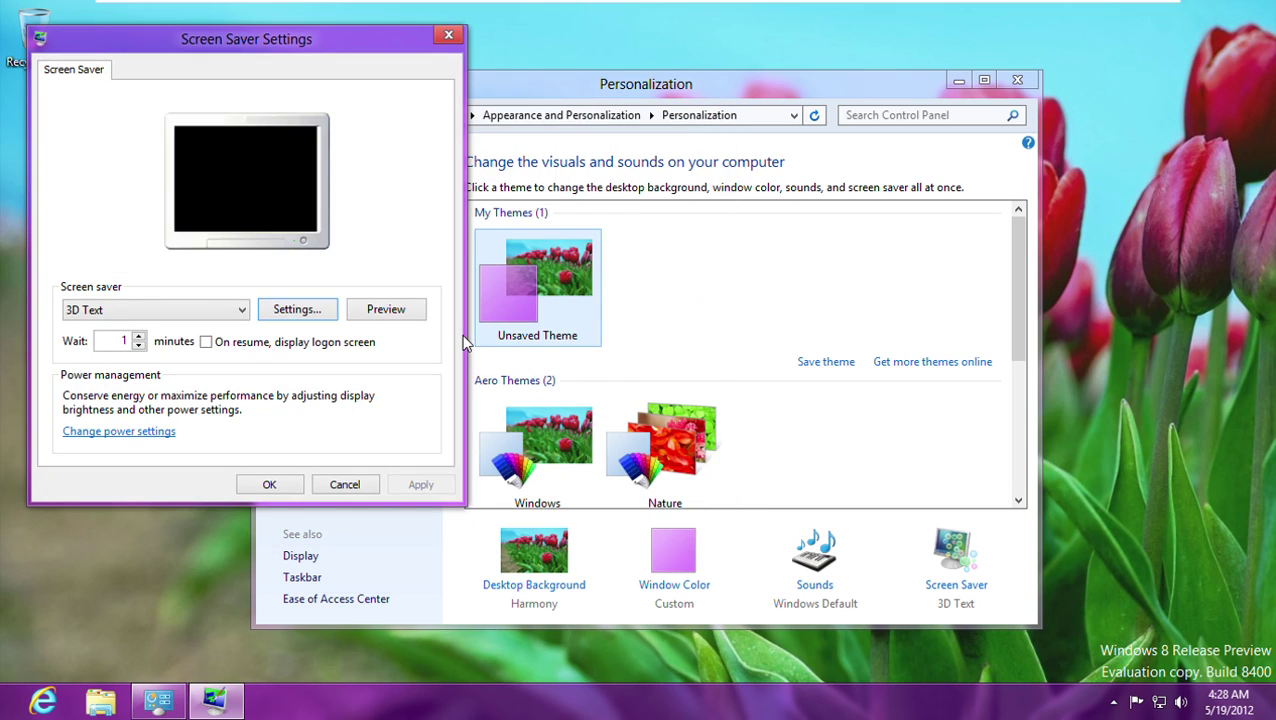
{"action": "left_click", "coordinate": [385, 312]}
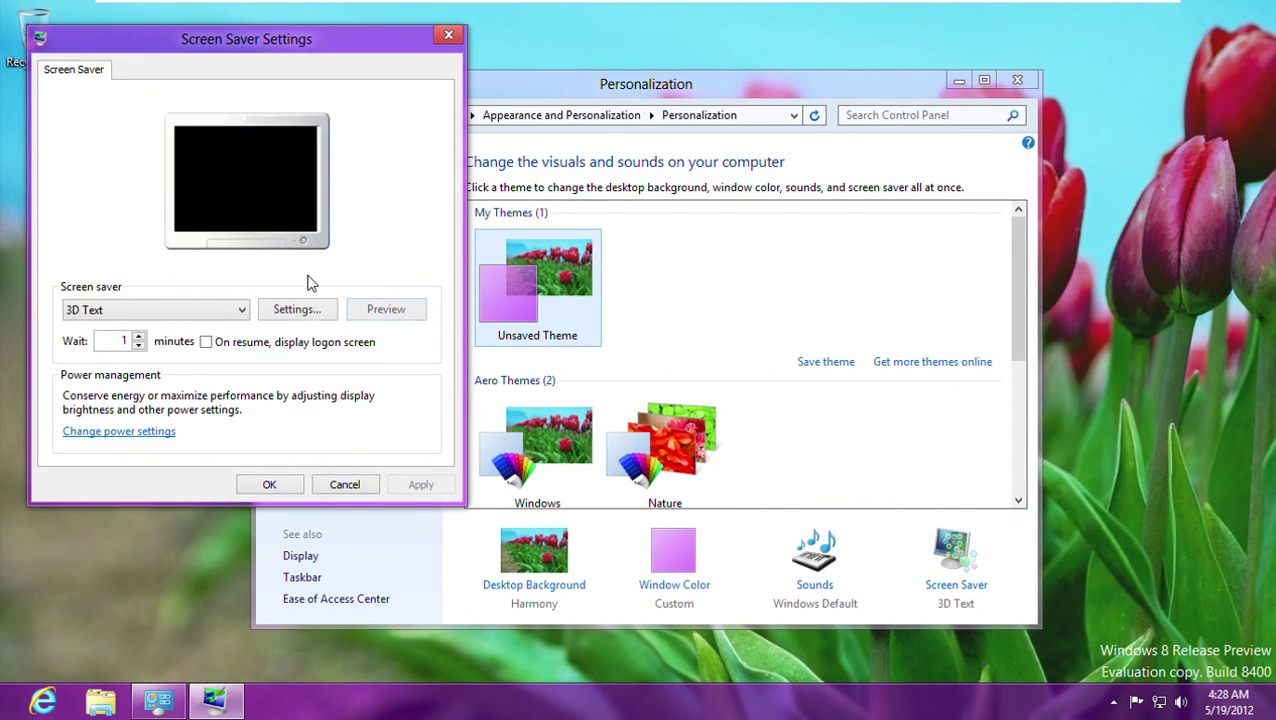
Change the 3D Text rotation type to None, accept the settings, and preview the screen saver
{"action": "left_click", "coordinate": [313, 310]}
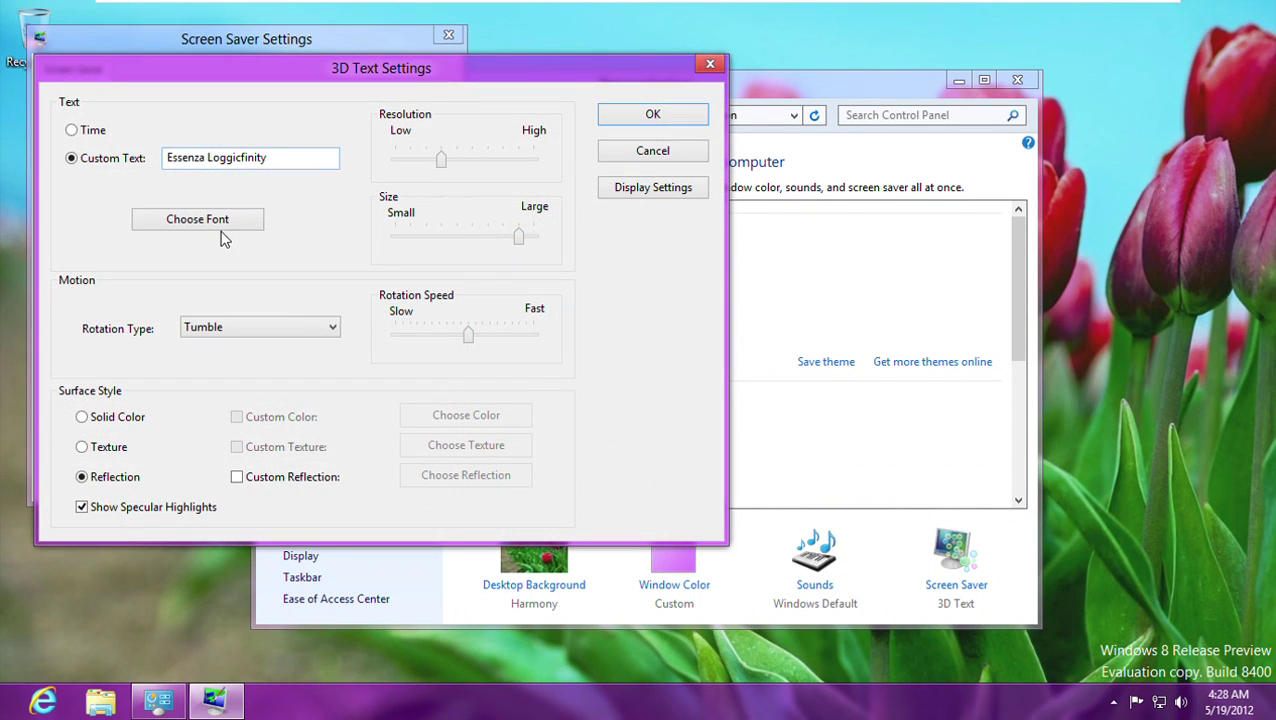
{"action": "left_click", "coordinate": [264, 337]}
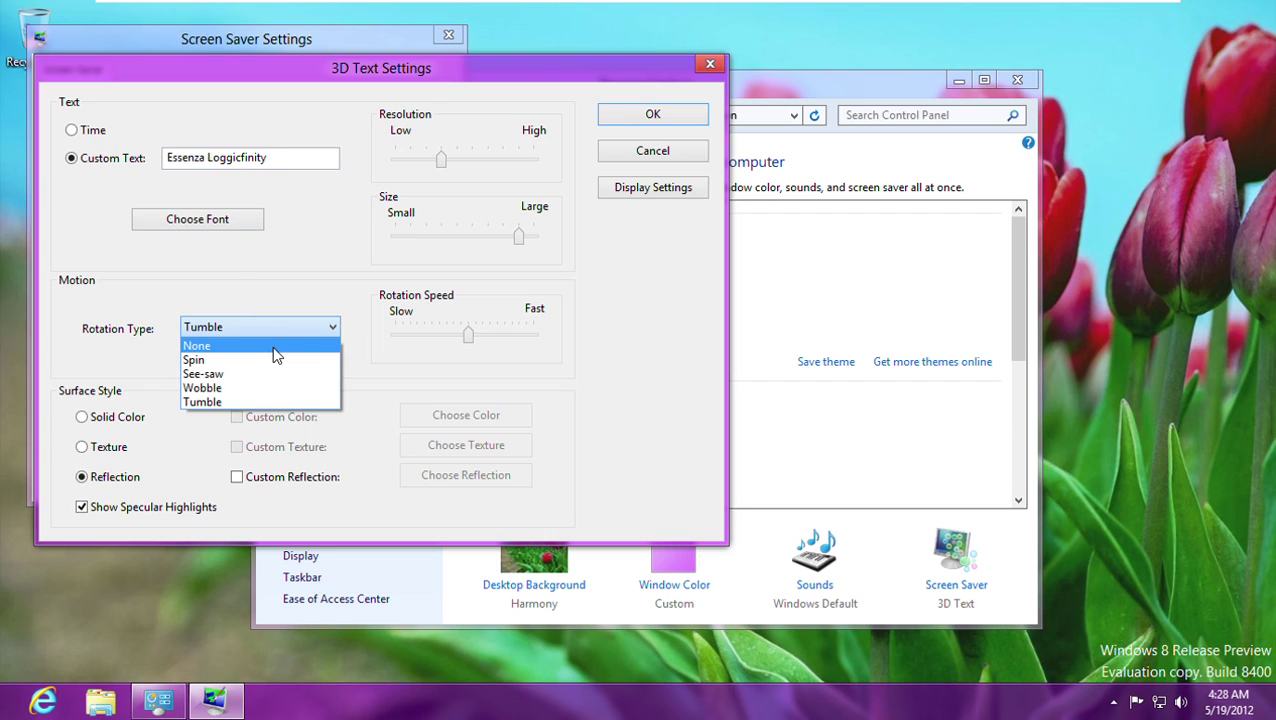
{"action": "left_click", "coordinate": [274, 347]}
{"action": "key", "text": "Return"}
{"action": "left_click", "coordinate": [385, 310]}
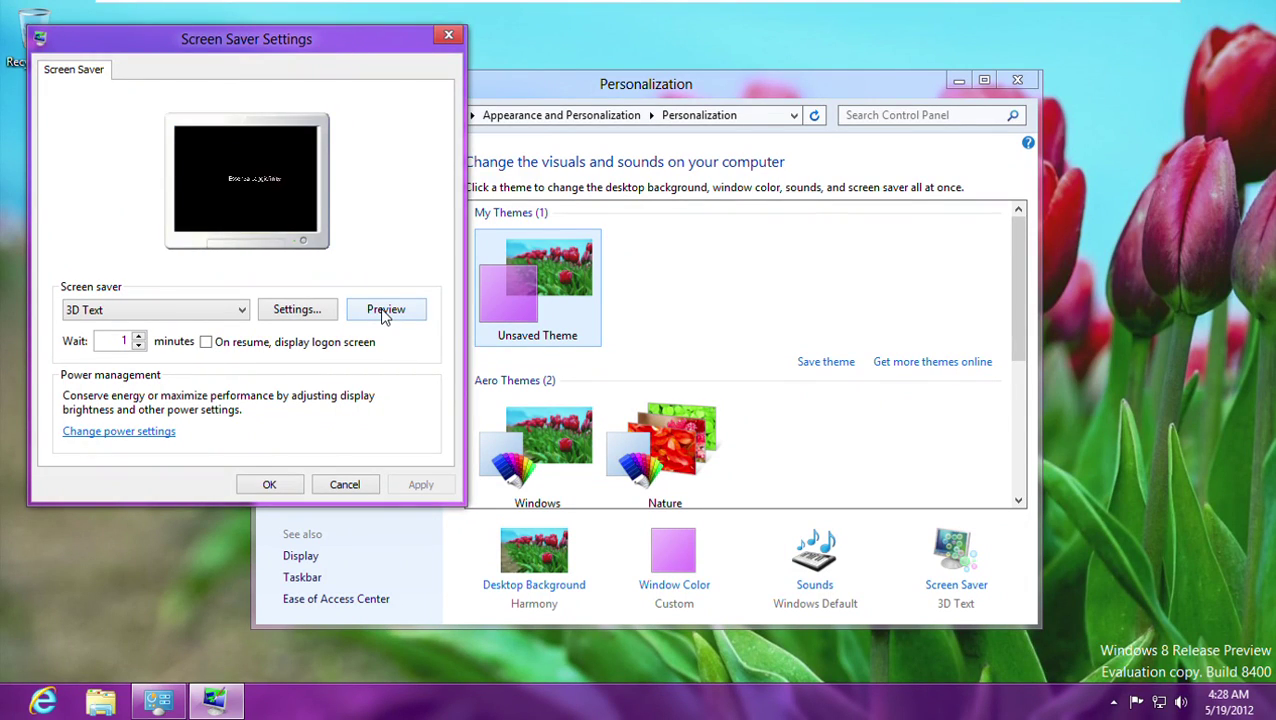
Apply the Bubbles screen saver with the logon screen displayed on resume, and close the screen saver settings
{"action": "left_click", "coordinate": [236, 312]}
{"action": "left_click", "coordinate": [188, 372]}
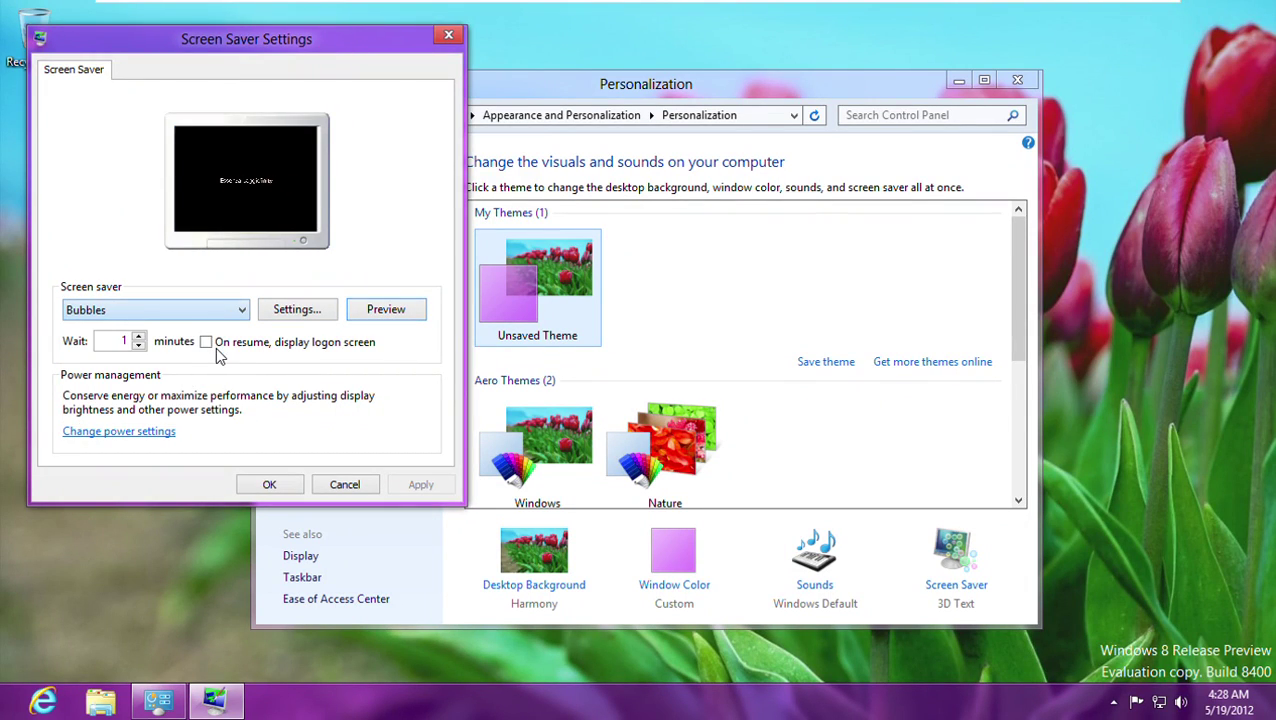
{"action": "left_click", "coordinate": [208, 343]}
{"action": "left_click", "coordinate": [419, 484]}
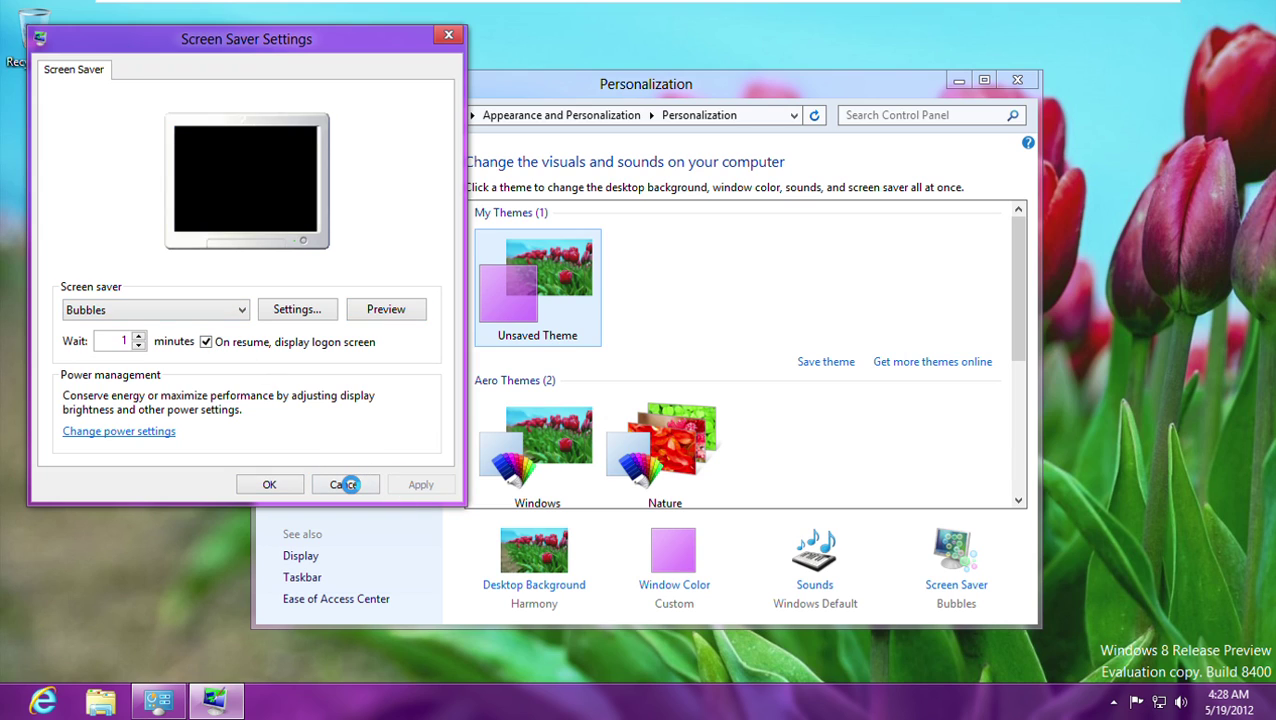
{"action": "left_click", "coordinate": [349, 484]}
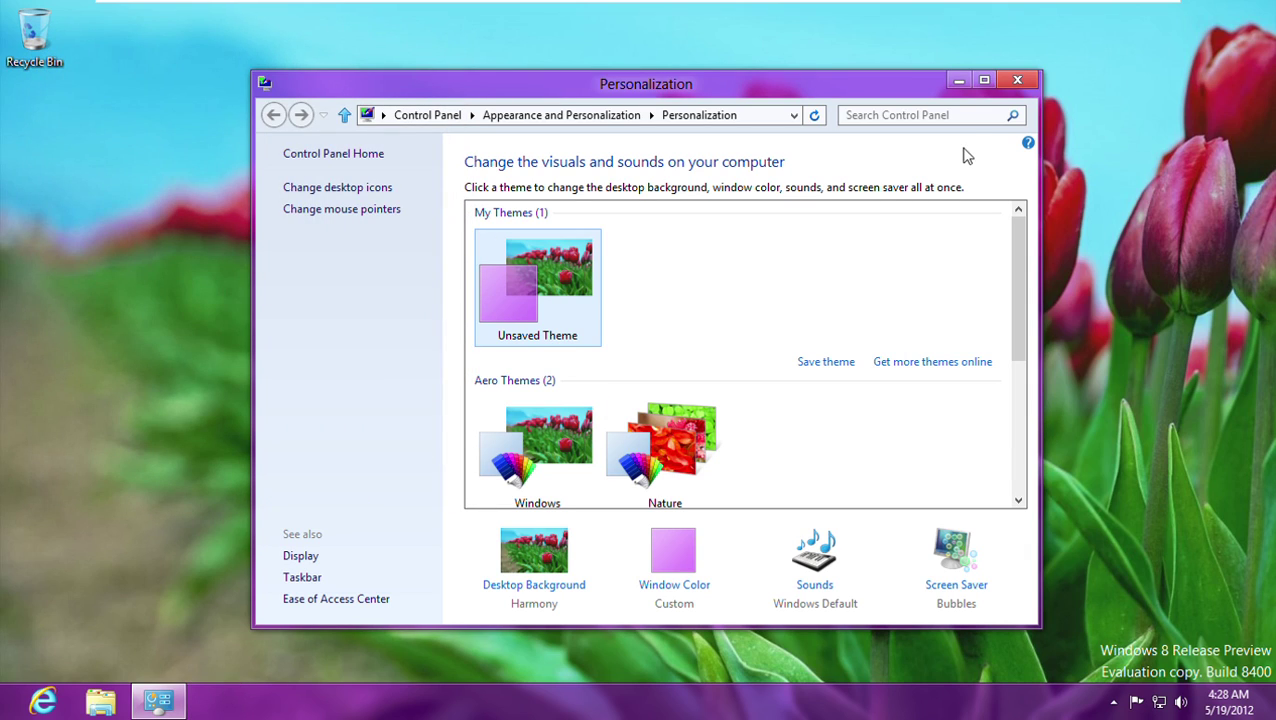
Close Personalization, wait for the screen saver to start, and dismiss the lock screen to return to the desktop
{"action": "left_click", "coordinate": [1013, 77]}
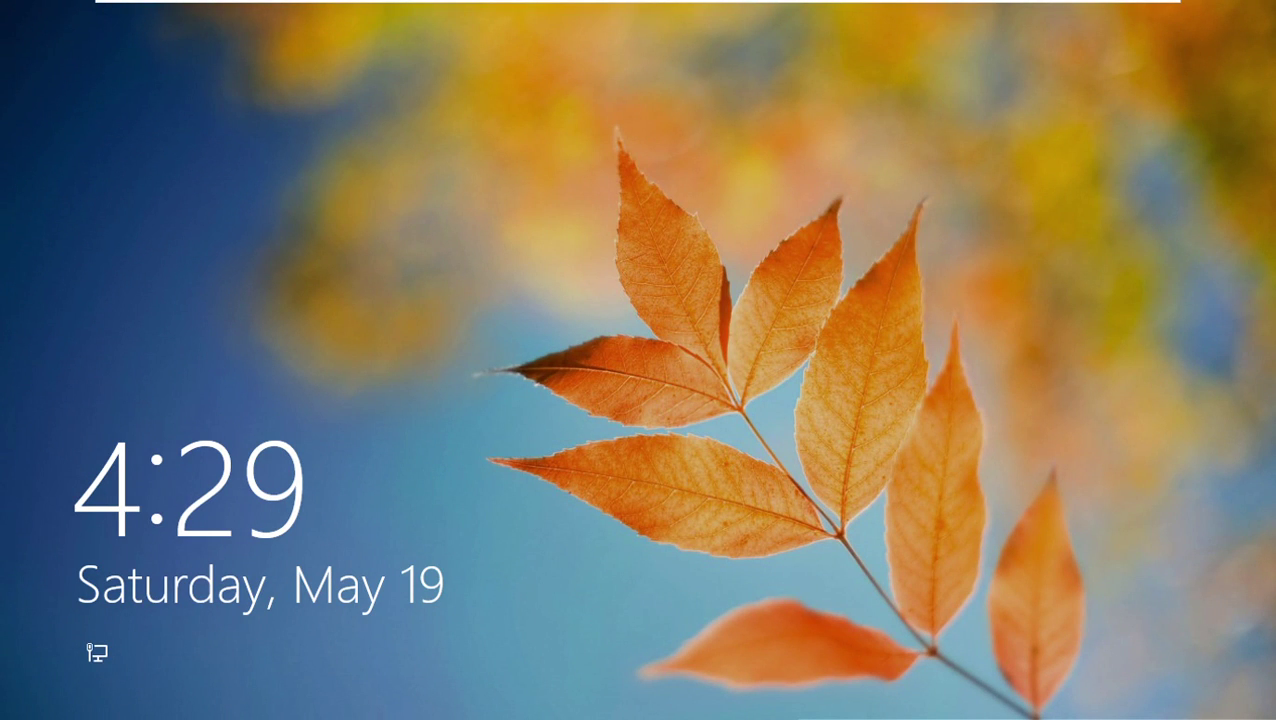
{"action": "key", "text": "Return"}
{"action": "key", "text": "Return"}
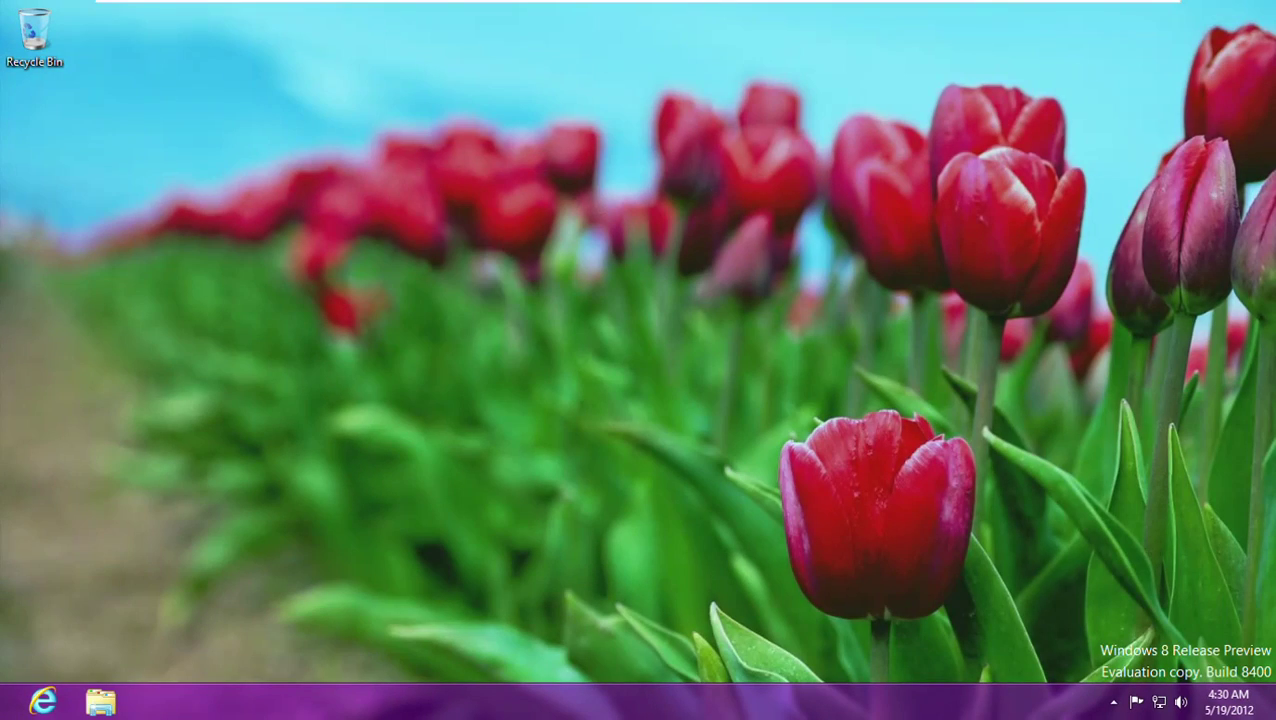
Reopen the desktop's personalization options and bring up the screen saver settings
{"action": "right_click", "coordinate": [375, 455]}
{"action": "left_click", "coordinate": [457, 658]}
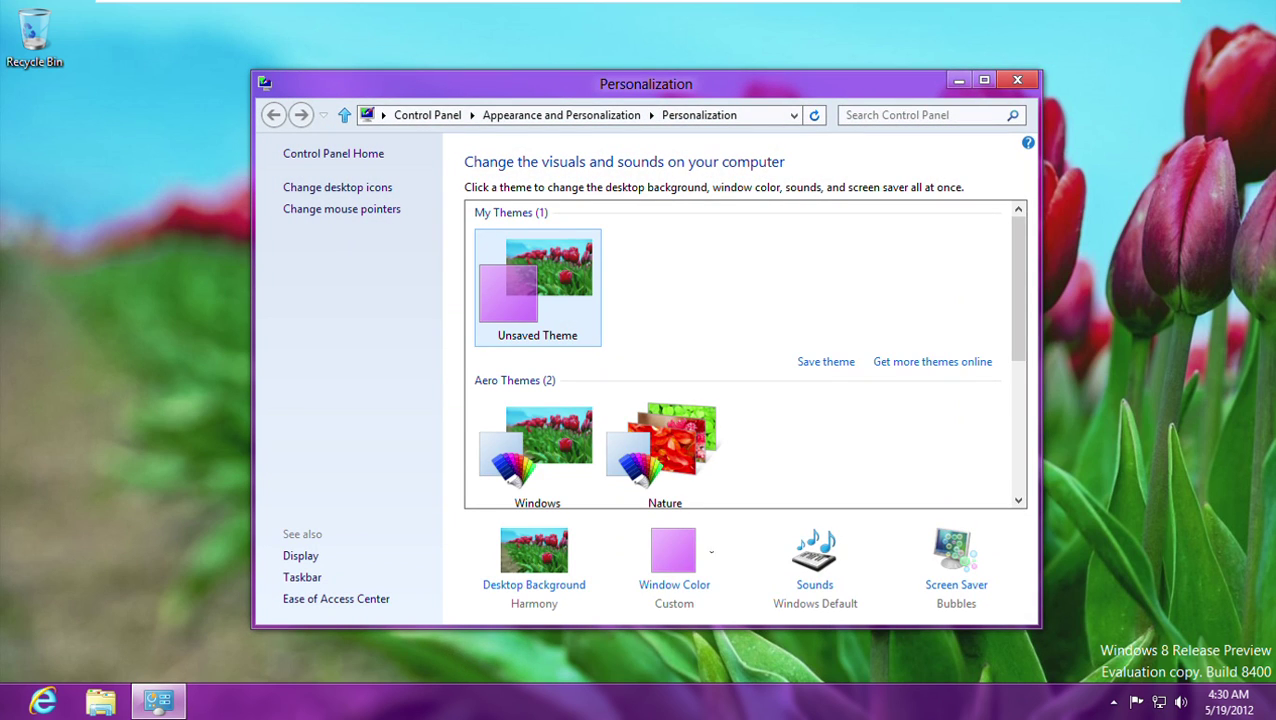
{"action": "left_click", "coordinate": [955, 555]}
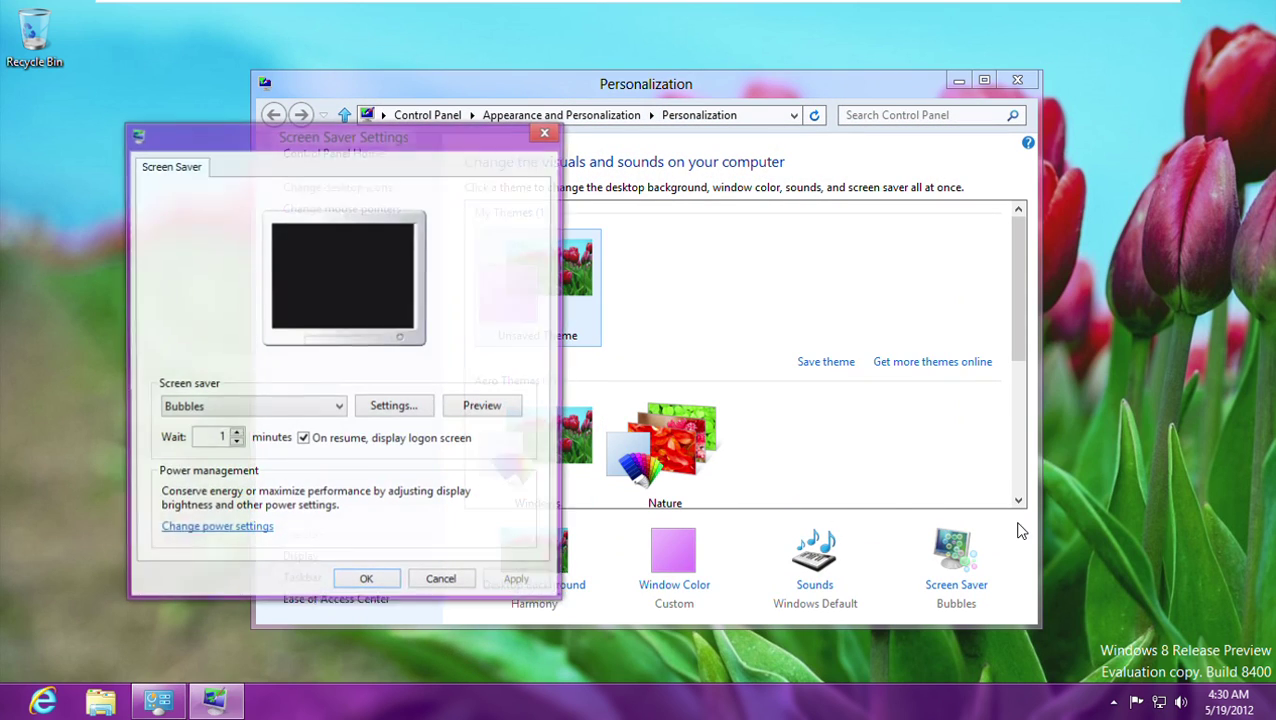
Select the Mystify screen saver and check its own settings
{"action": "key", "text": "Down"}
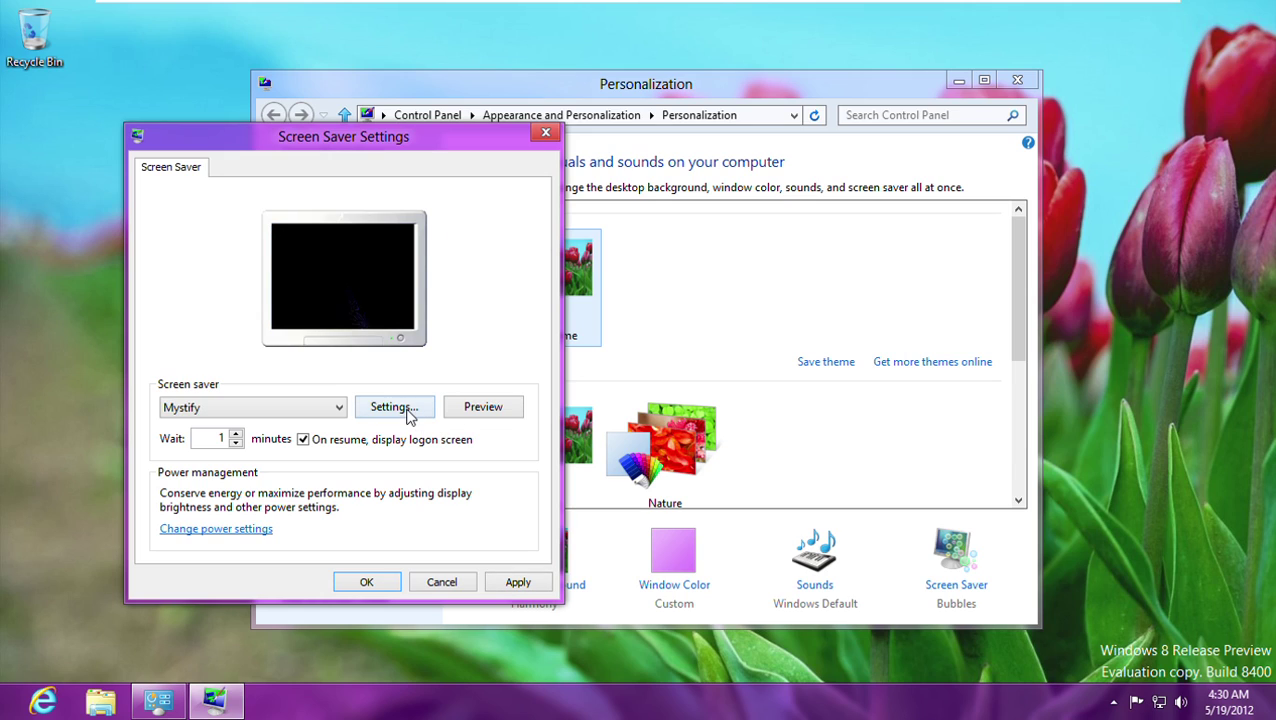
{"action": "left_click", "coordinate": [408, 410]}
{"action": "left_click", "coordinate": [752, 360]}
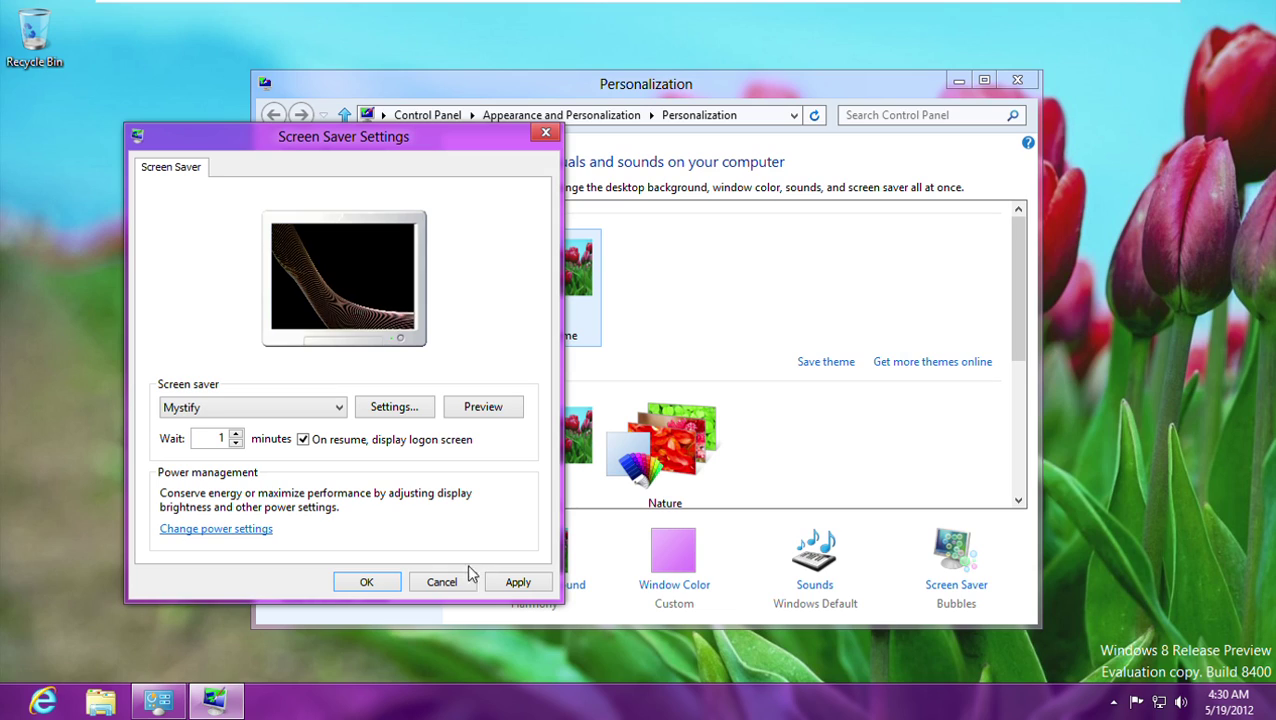
Set the screen saver to (None), apply it, and close the screen saver settings
{"action": "key", "text": "Up"}
{"action": "key", "text": "Home"}
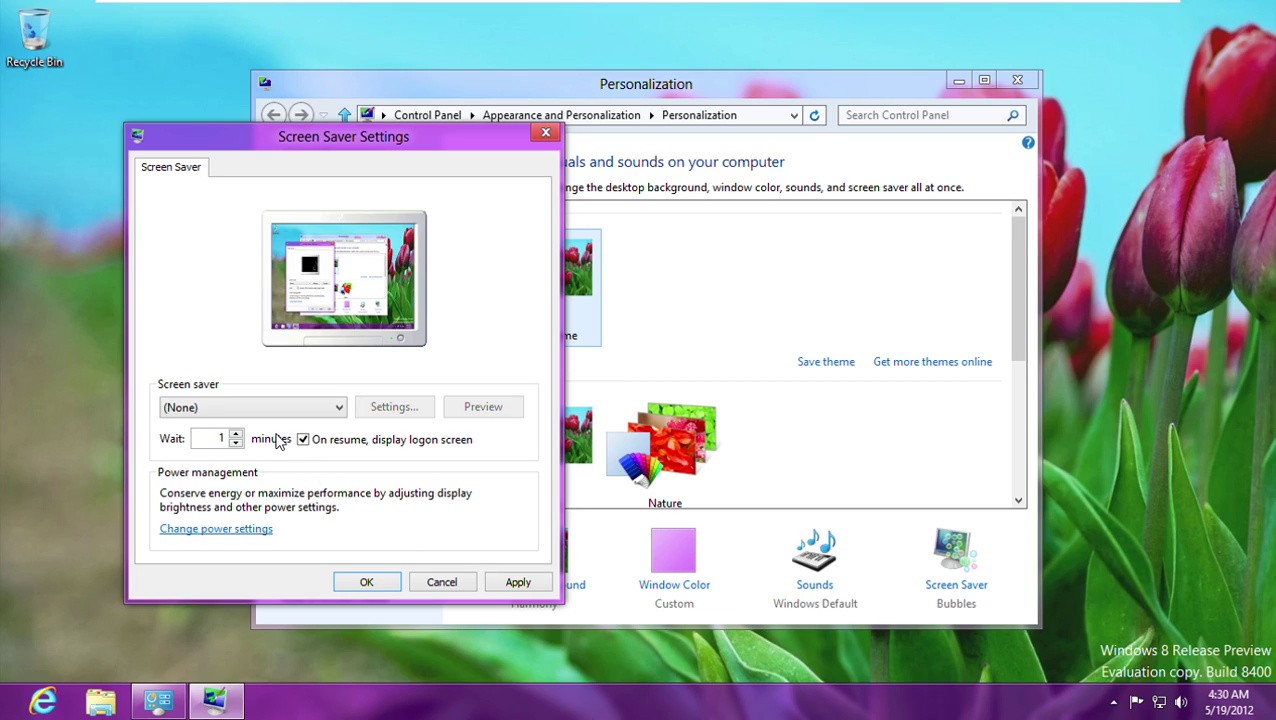
{"action": "left_click", "coordinate": [518, 582]}
{"action": "key", "text": "Down"}
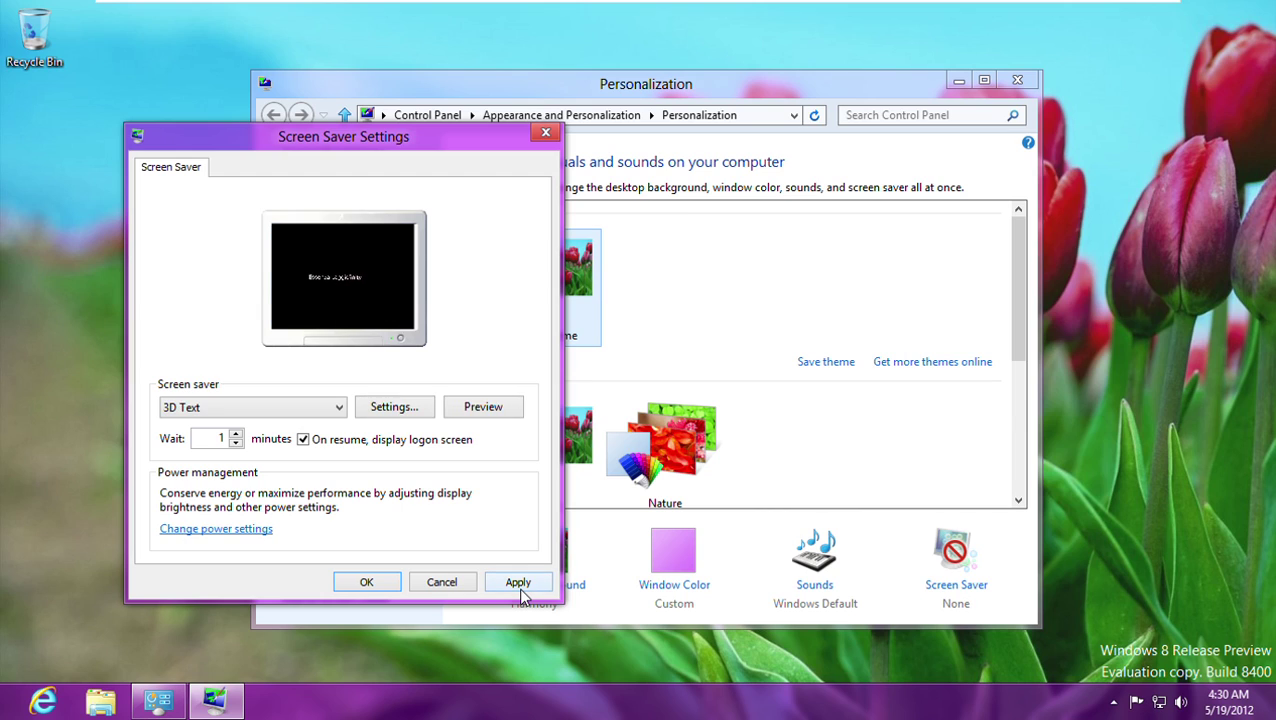
{"action": "key", "text": "Up"}
{"action": "key", "text": "Return"}
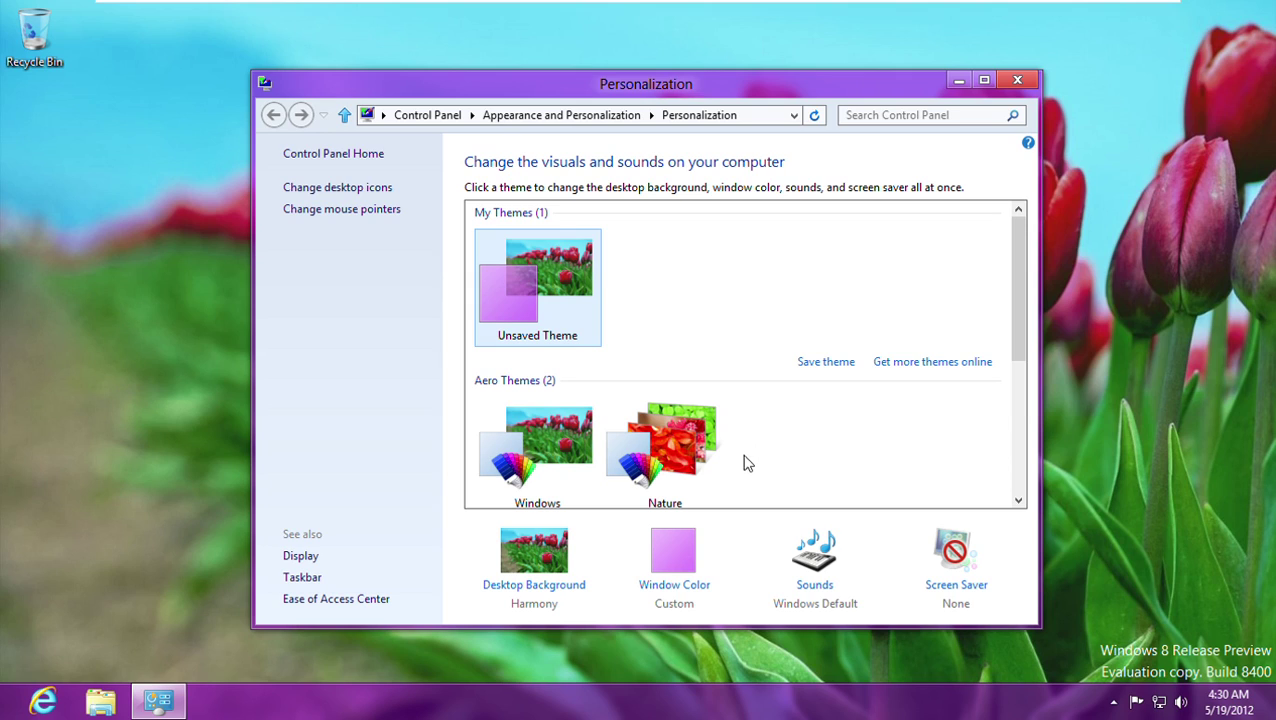
View the sound scheme settings, select the Asterisk event, and cancel without changes
{"action": "left_click", "coordinate": [828, 545]}
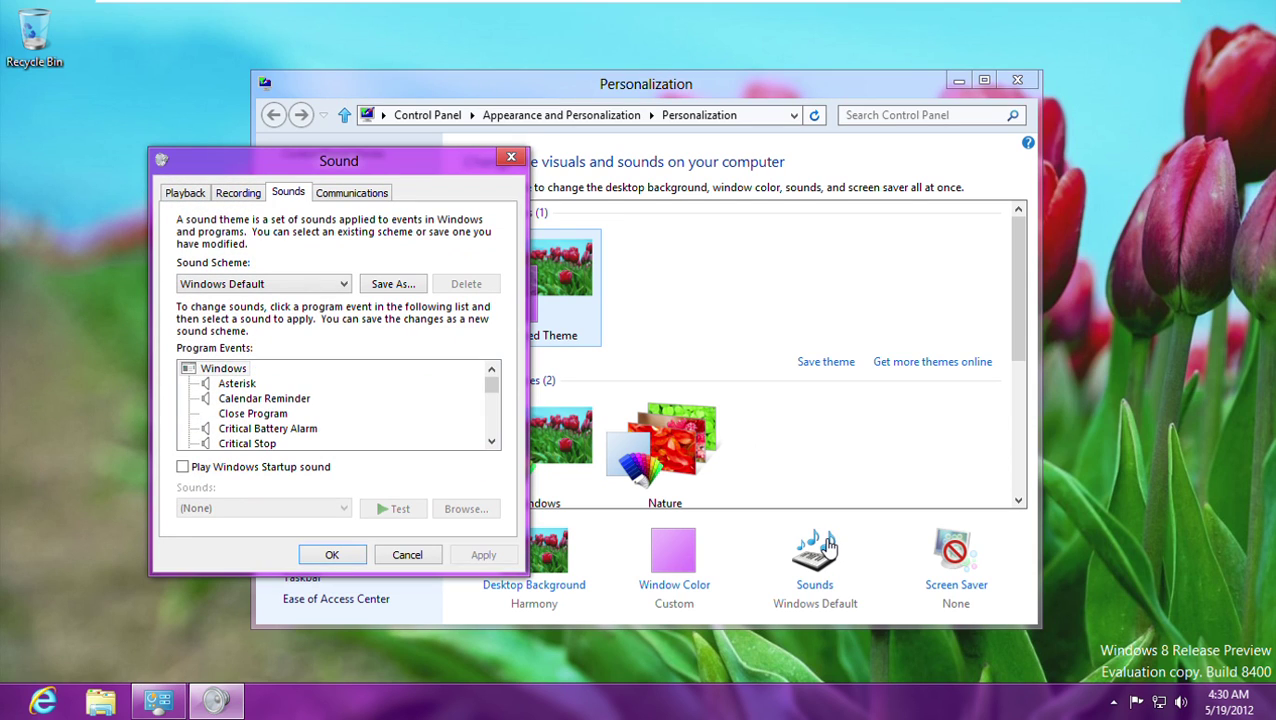
{"action": "left_click", "coordinate": [252, 384]}
{"action": "key", "text": "Escape"}
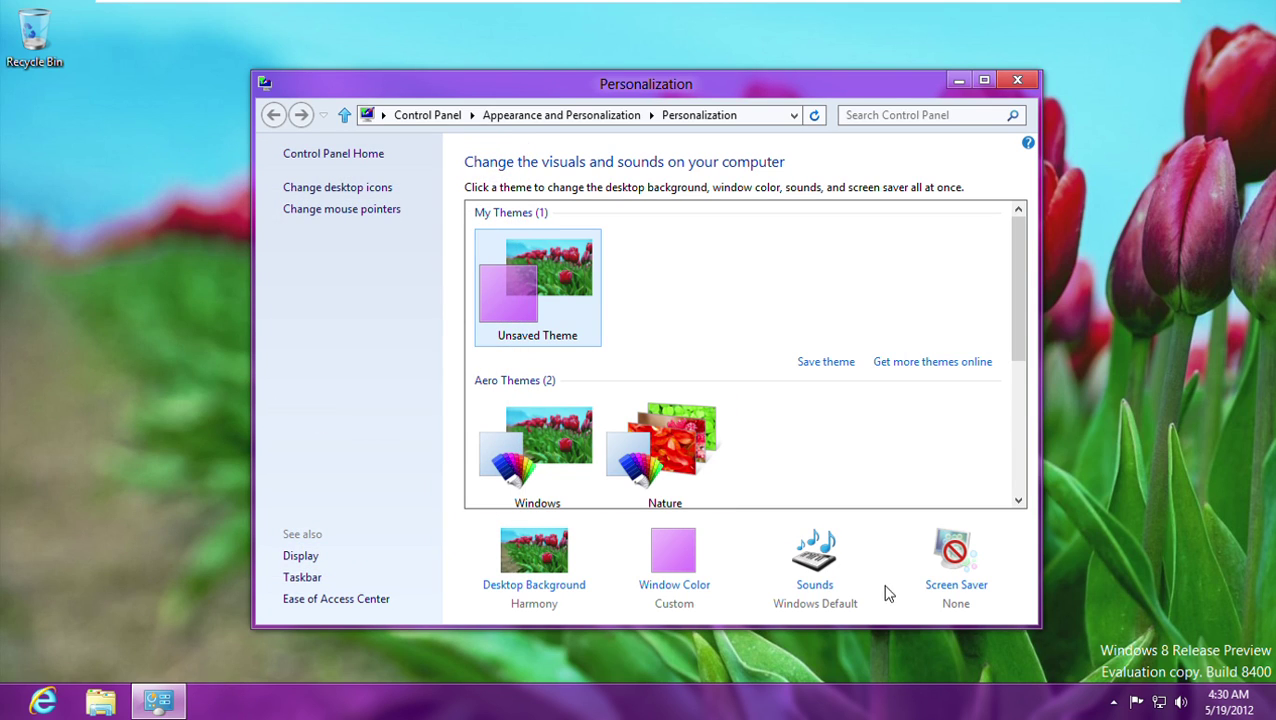
Reopen the sound scheme settings and test the Asterisk, Calendar Reminder and Critical Battery Alarm sounds
{"action": "left_click", "coordinate": [832, 560]}
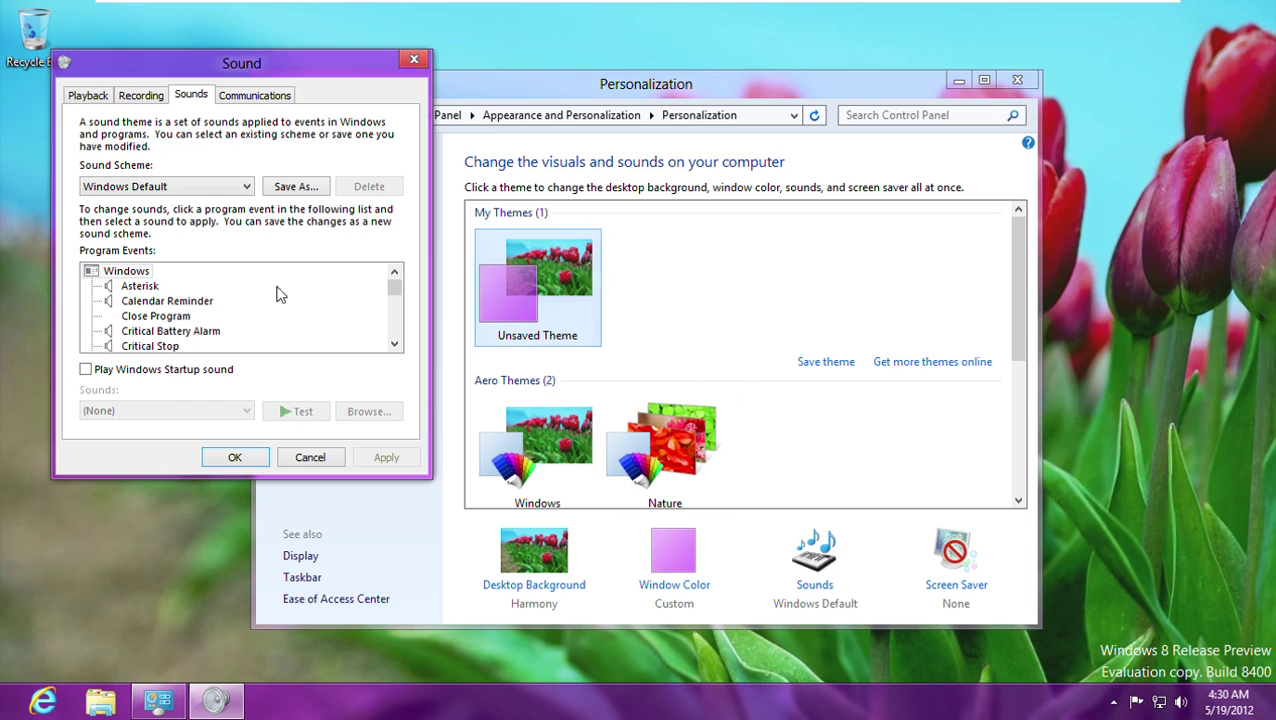
{"action": "left_click", "coordinate": [116, 288]}
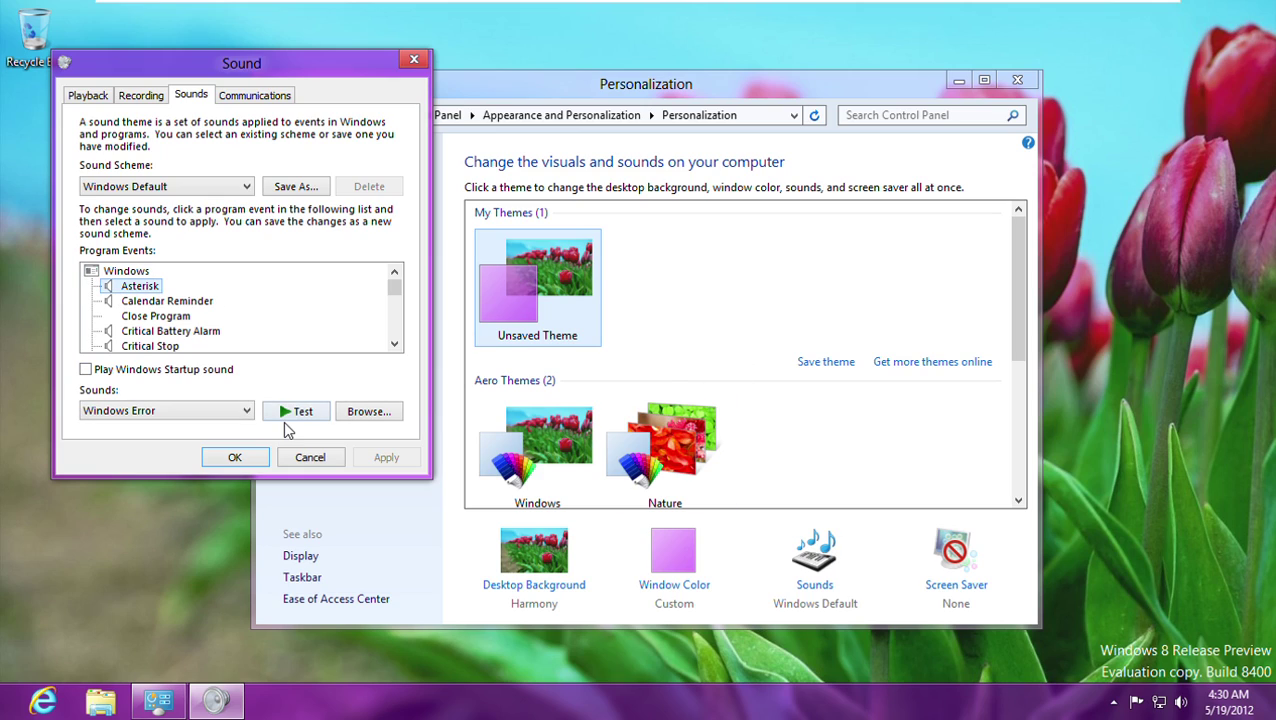
{"action": "left_click", "coordinate": [303, 412]}
{"action": "left_click", "coordinate": [167, 304]}
{"action": "left_click", "coordinate": [284, 411]}
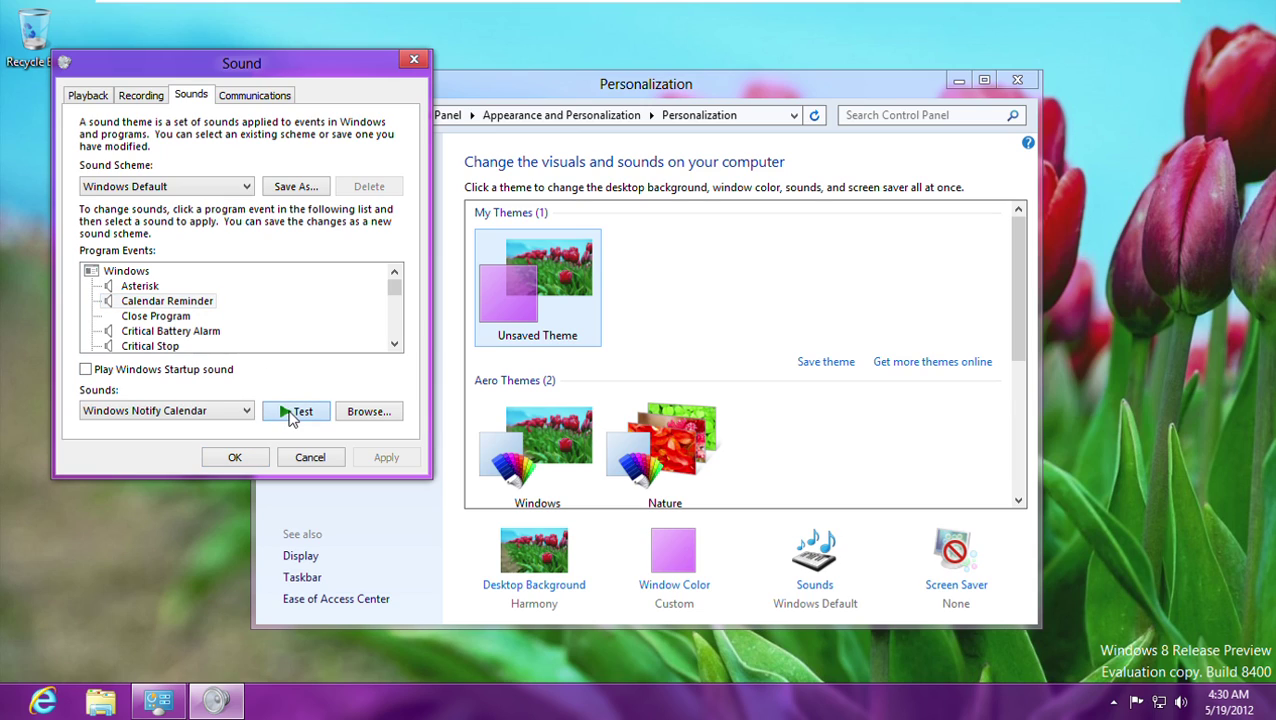
{"action": "left_click", "coordinate": [194, 332]}
{"action": "left_click", "coordinate": [282, 411]}
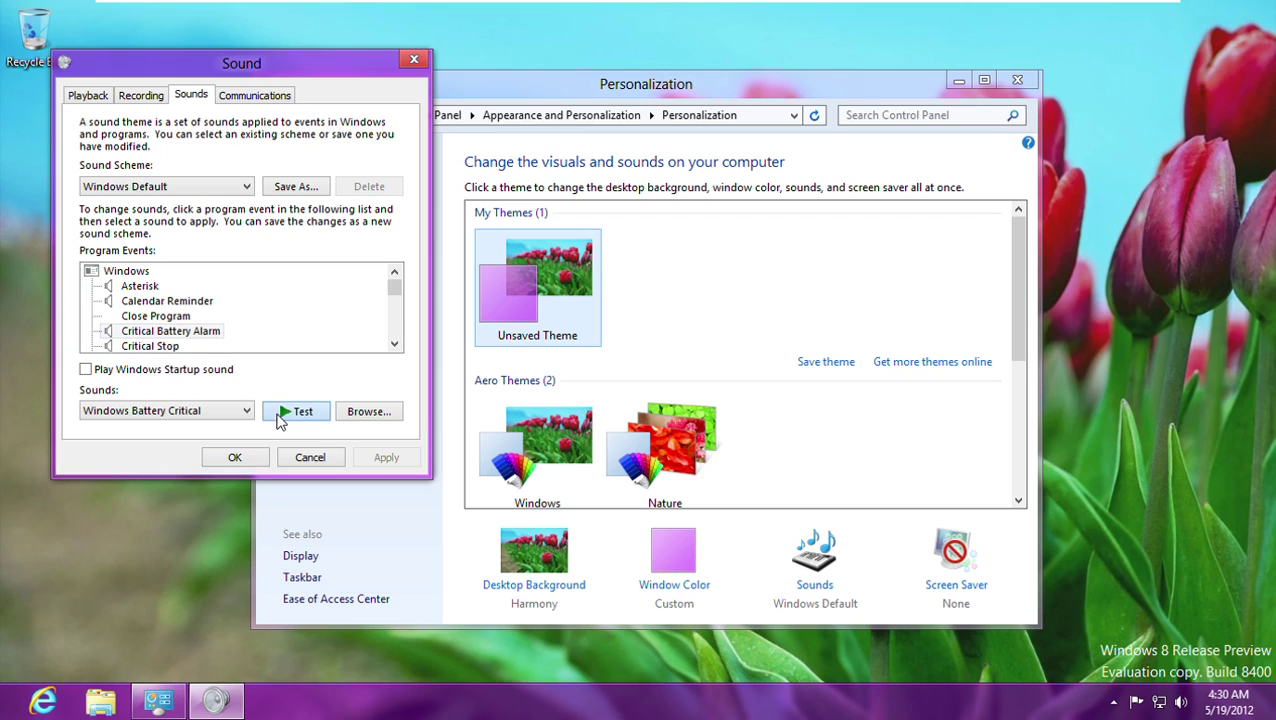
{"action": "left_click", "coordinate": [286, 412]}
Test the sounds assigned to the Critical Stop and Default Beep events
{"action": "left_click", "coordinate": [152, 343]}
{"action": "left_click", "coordinate": [283, 418]}
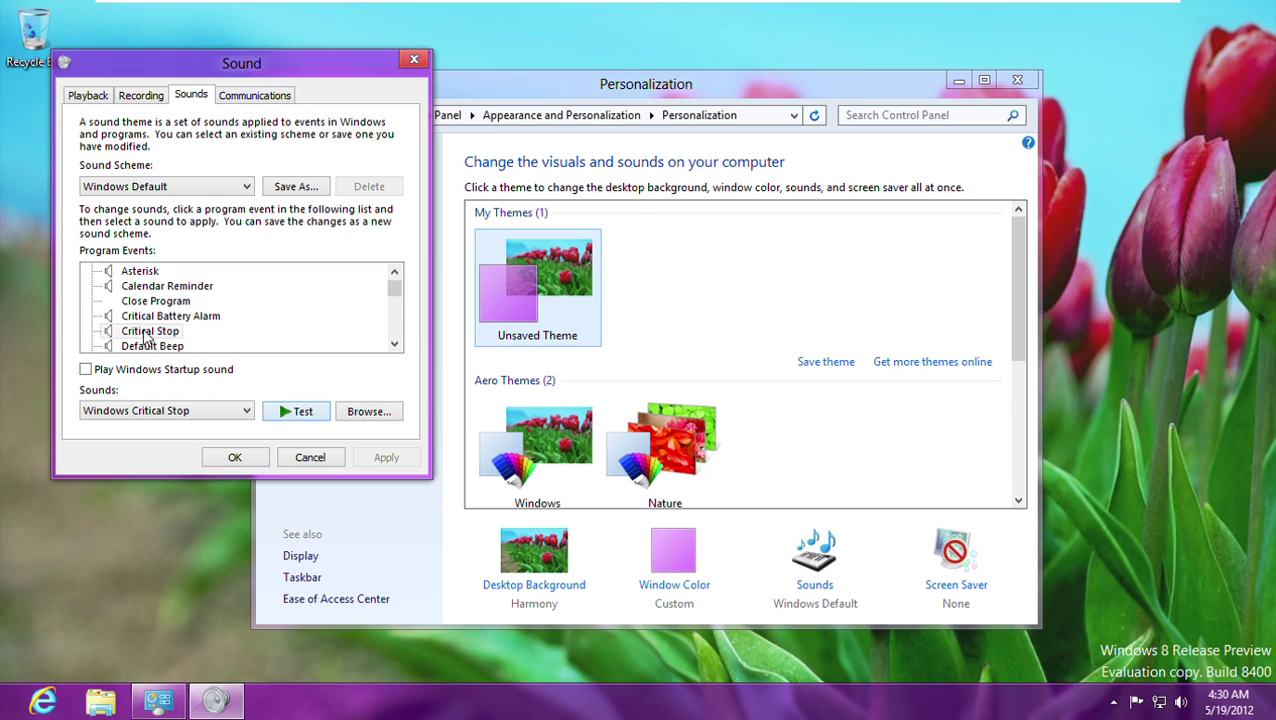
{"action": "left_click", "coordinate": [306, 420]}
{"action": "left_click", "coordinate": [175, 347]}
{"action": "left_click", "coordinate": [287, 418]}
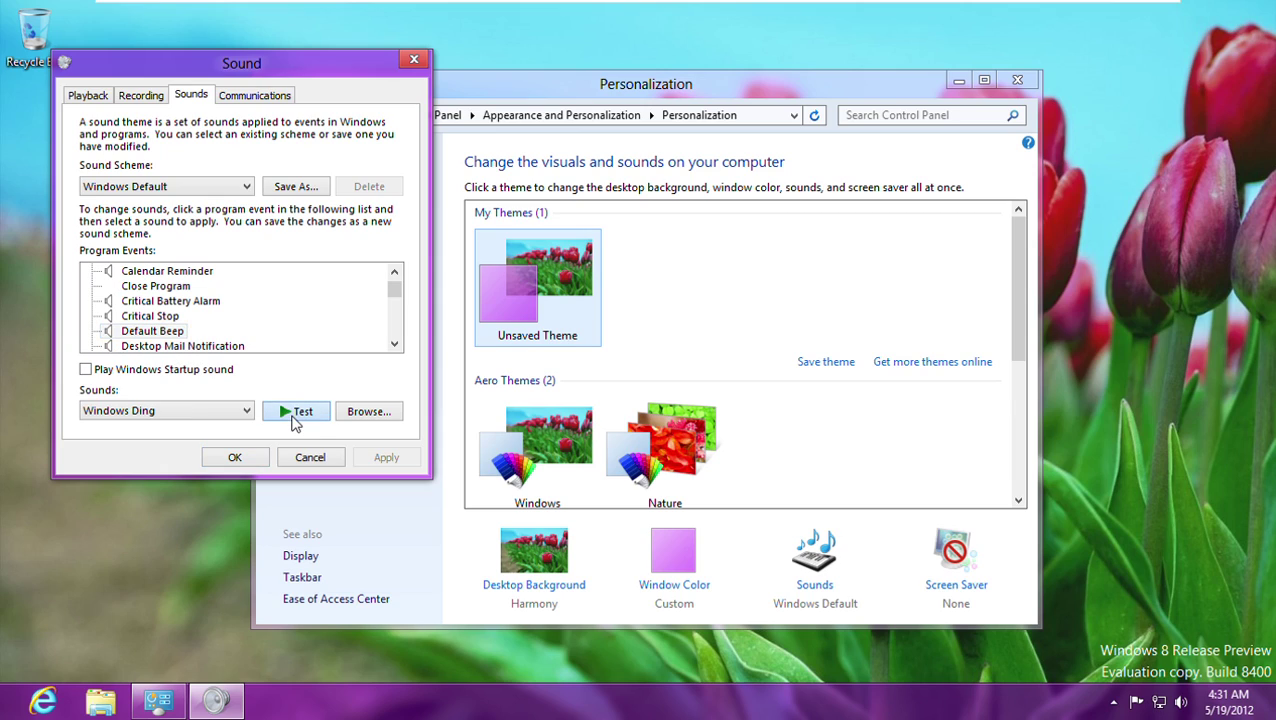
{"action": "left_click", "coordinate": [290, 420]}
Test the sounds assigned to the Desktop Mail Notification, Device Connect and Device Disconnect events
{"action": "left_click", "coordinate": [185, 345]}
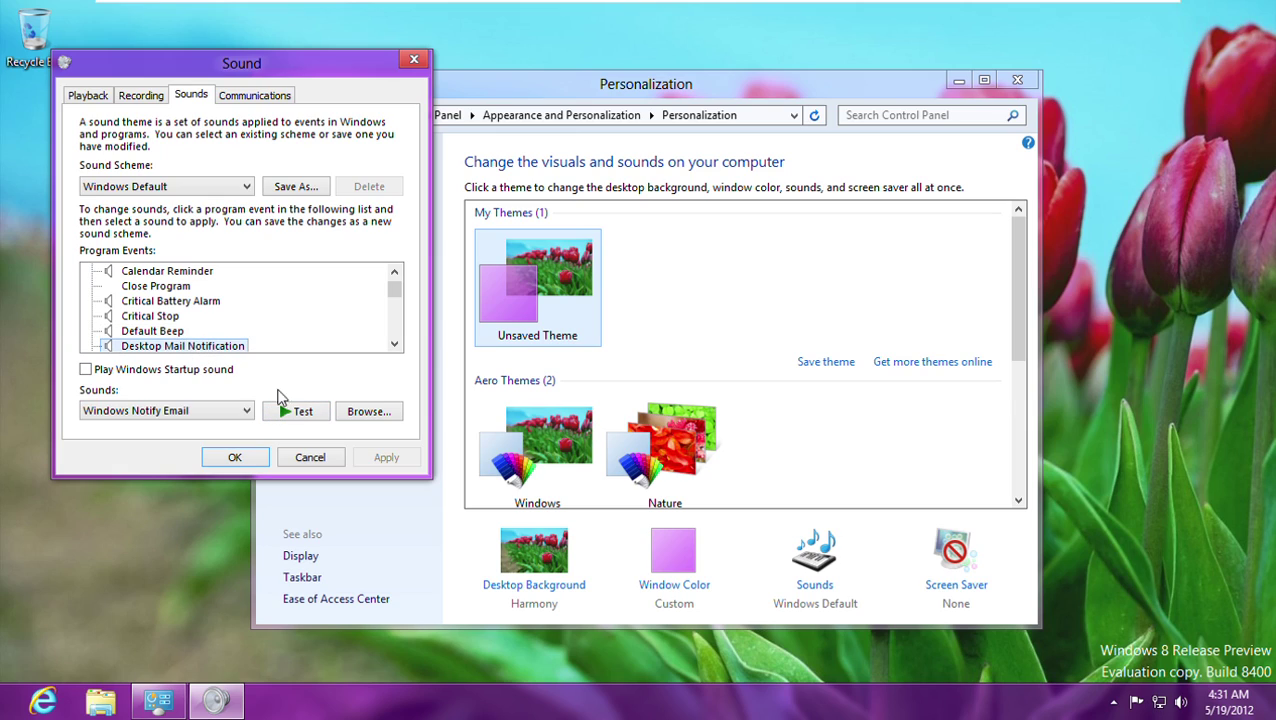
{"action": "left_click", "coordinate": [293, 416]}
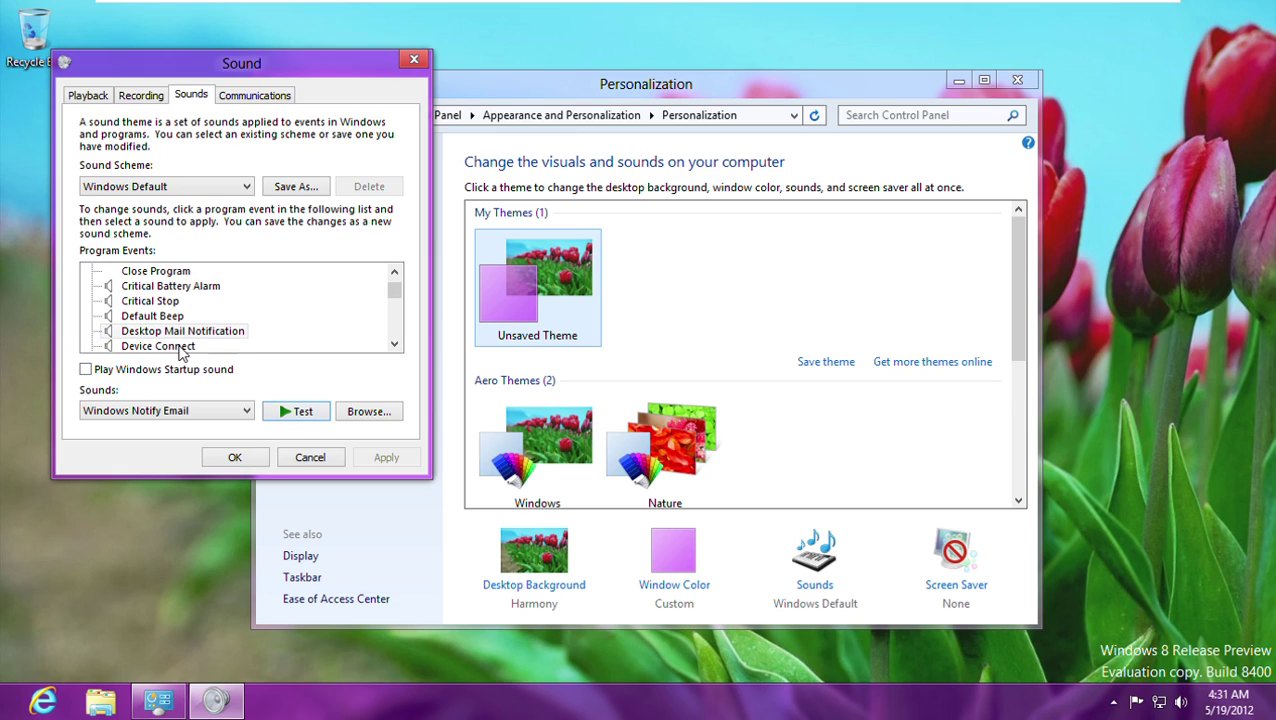
{"action": "left_click", "coordinate": [182, 350]}
{"action": "left_click", "coordinate": [291, 413]}
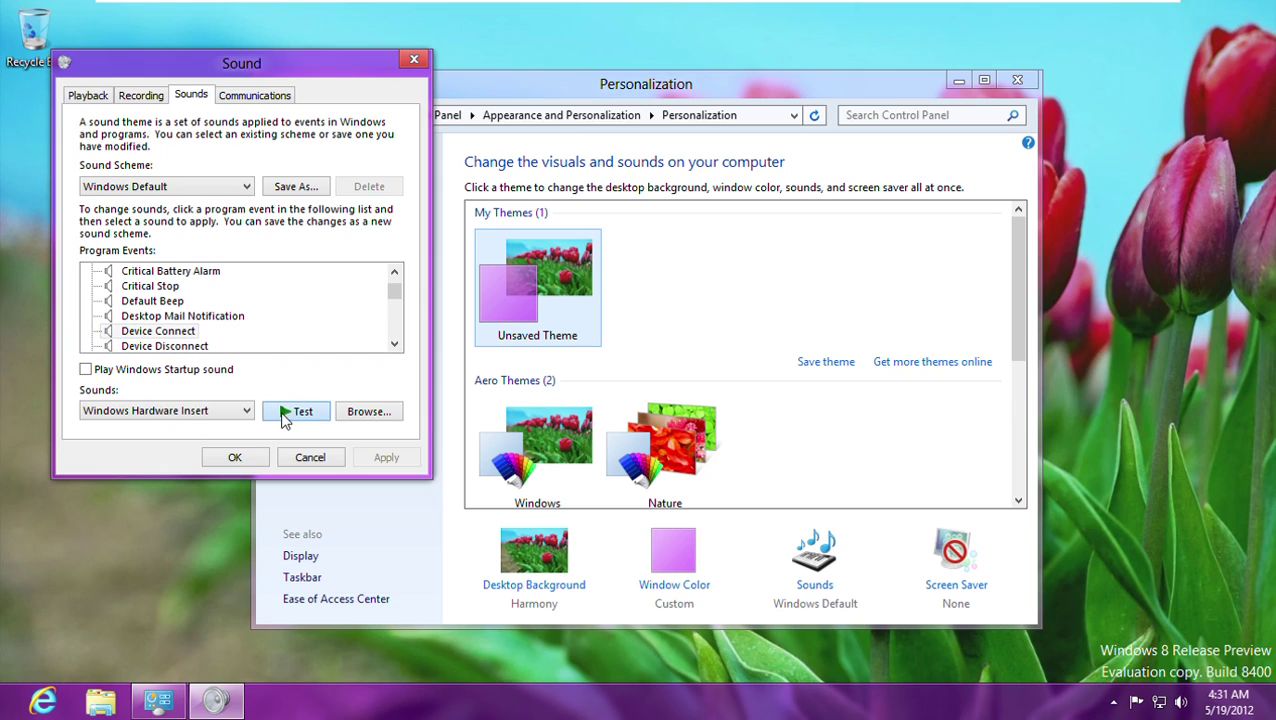
{"action": "left_click", "coordinate": [204, 346]}
{"action": "left_click", "coordinate": [294, 411]}
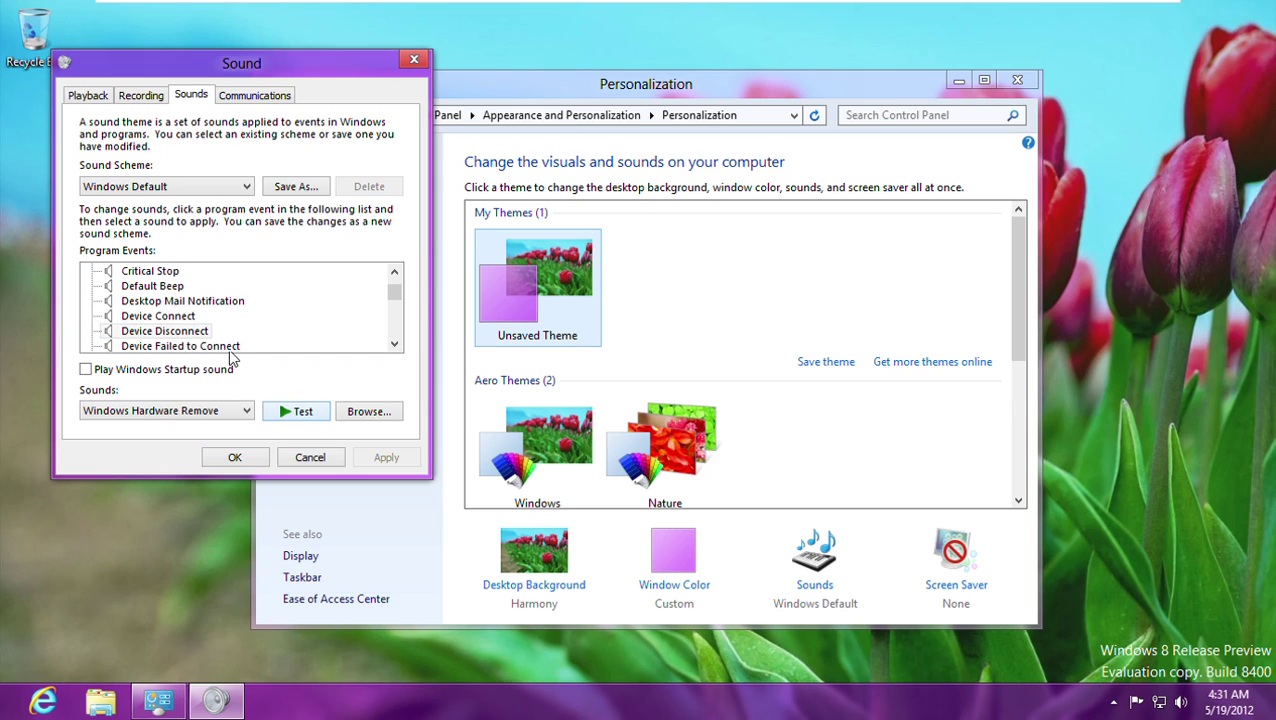
Test the sounds assigned to the Device Failed to Connect and Exclamation events
{"action": "left_click", "coordinate": [287, 412]}
{"action": "left_click", "coordinate": [228, 348]}
{"action": "left_click", "coordinate": [298, 418]}
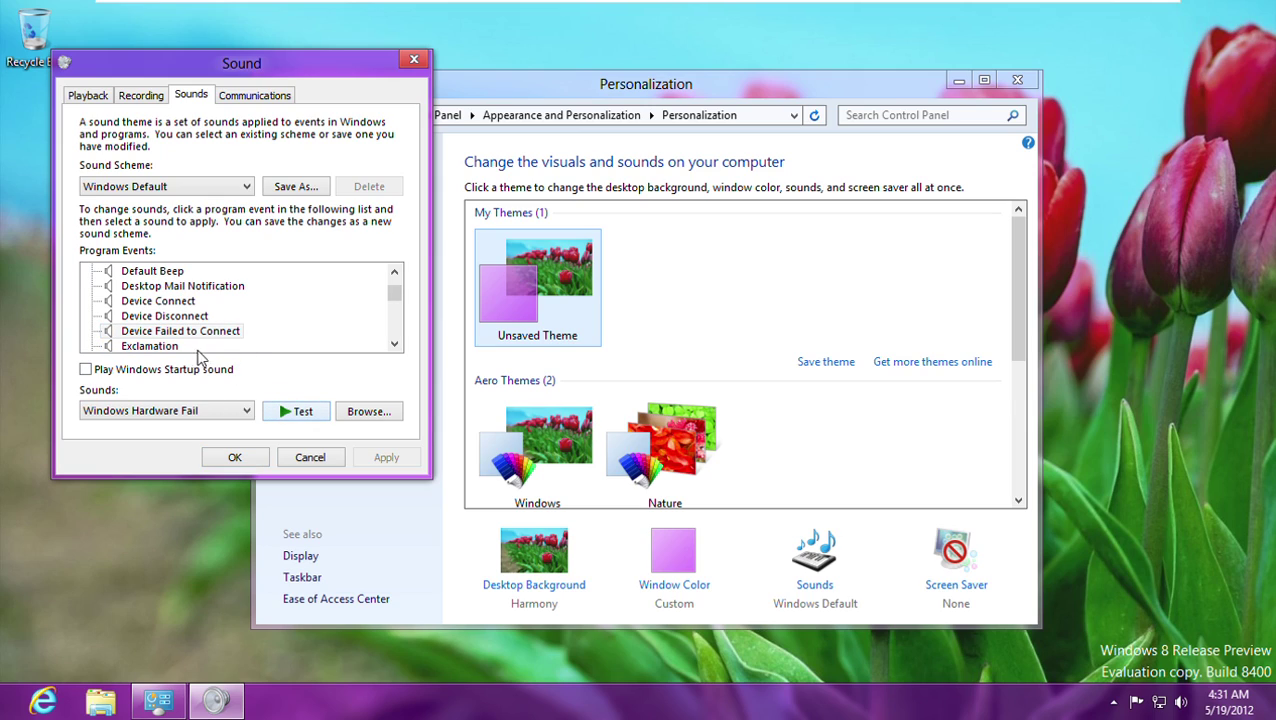
{"action": "left_click", "coordinate": [287, 417]}
{"action": "left_click", "coordinate": [150, 346]}
{"action": "left_click", "coordinate": [288, 416]}
Test the sounds assigned to the Instant Message Notification and Low Battery Alarm events
{"action": "left_click", "coordinate": [198, 350]}
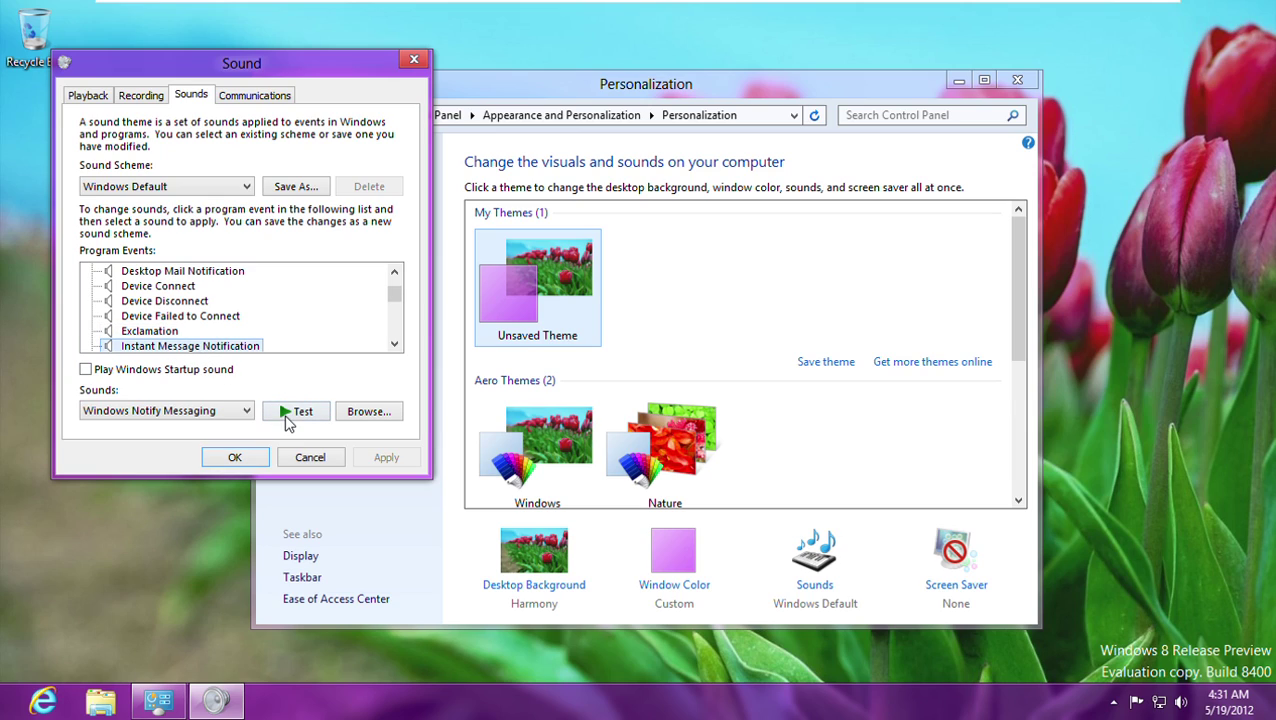
{"action": "left_click", "coordinate": [289, 419]}
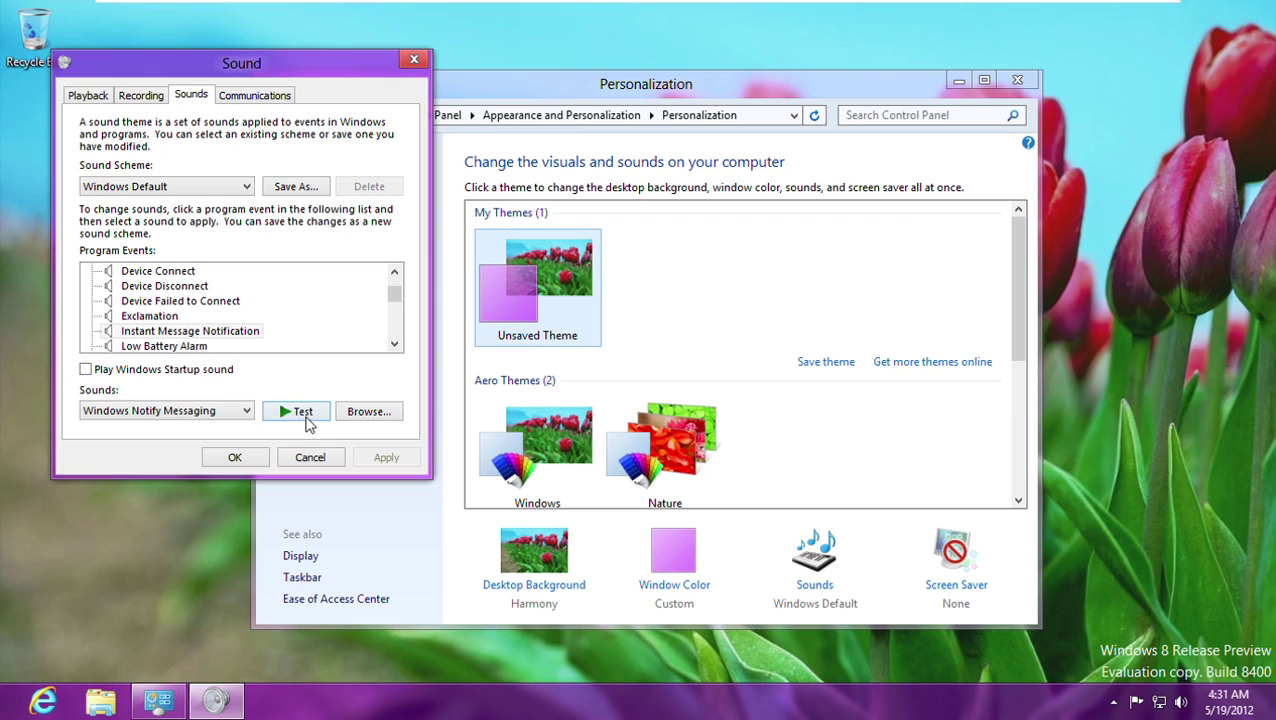
{"action": "left_click", "coordinate": [306, 420]}
{"action": "left_click", "coordinate": [198, 348]}
{"action": "left_click", "coordinate": [302, 413]}
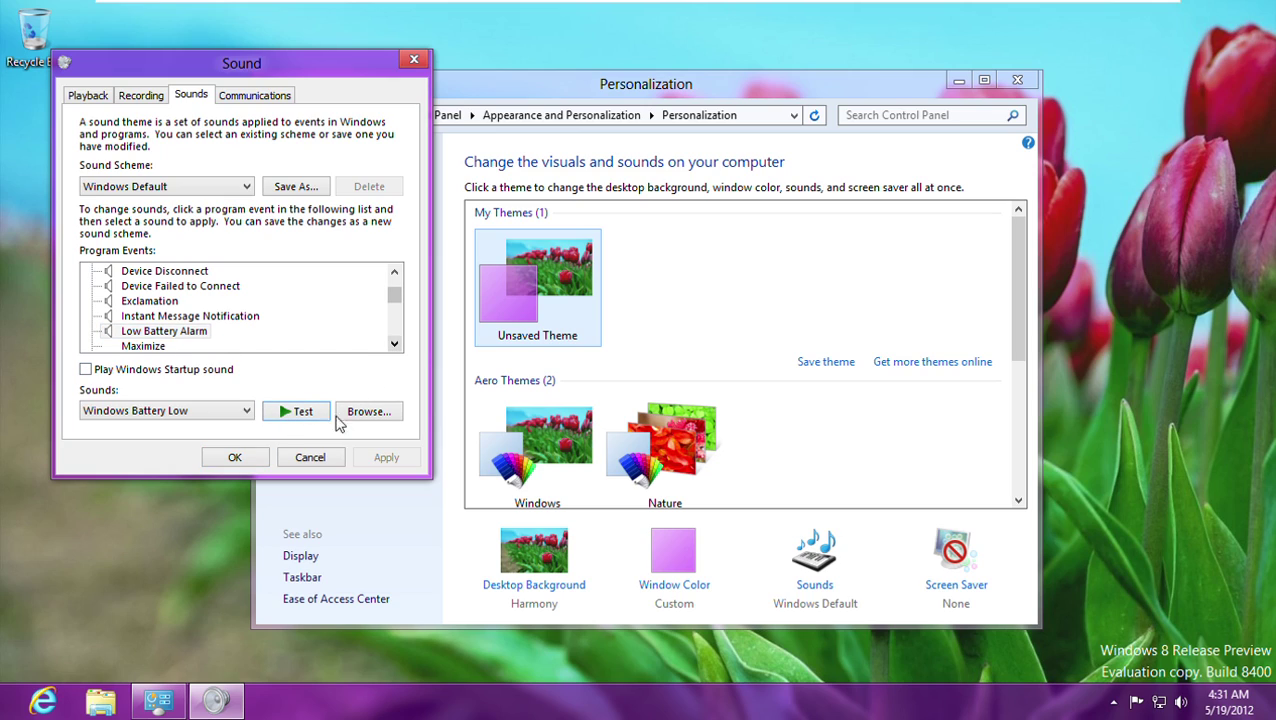
{"action": "left_click", "coordinate": [288, 415]}
Test the sounds assigned to the New Fax, New Mail and New Text Message Notification events
{"action": "scroll", "coordinate": [395, 344], "scroll_direction": "down", "scroll_amount": 7}
{"action": "left_click", "coordinate": [218, 318]}
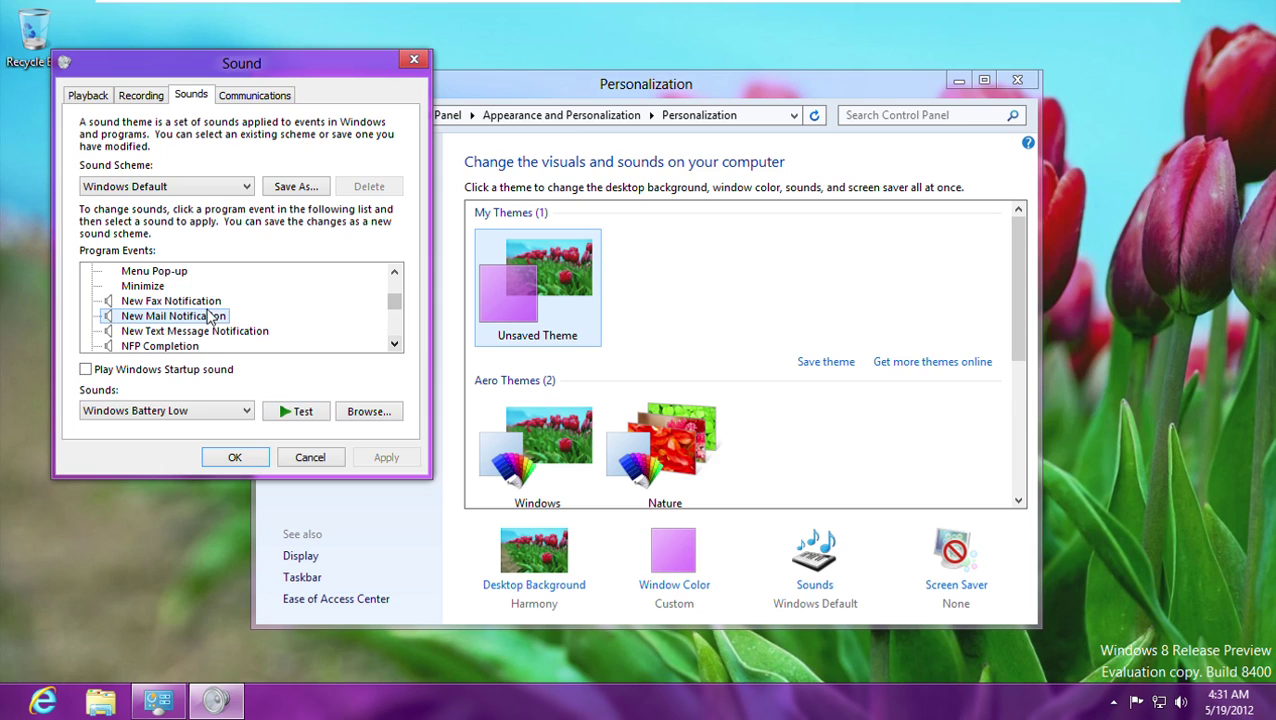
{"action": "left_click", "coordinate": [193, 305]}
{"action": "left_click", "coordinate": [296, 413]}
{"action": "left_click", "coordinate": [210, 317]}
{"action": "left_click", "coordinate": [293, 414]}
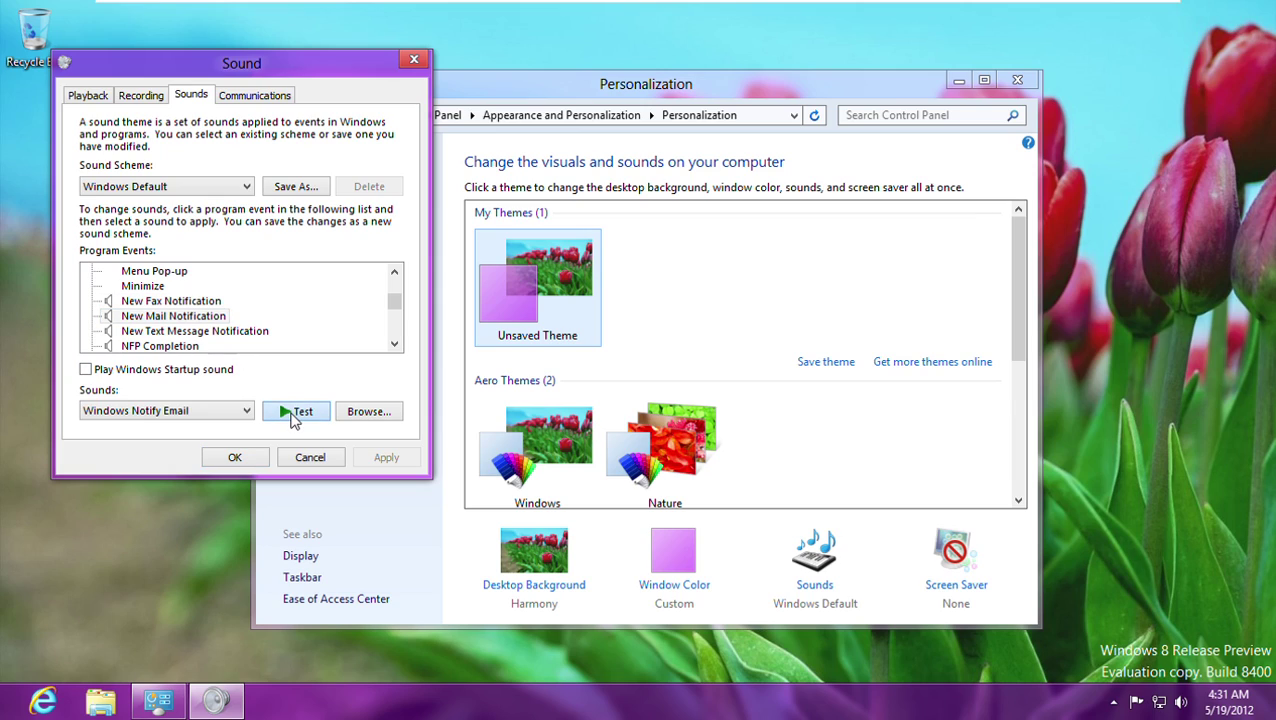
{"action": "left_click", "coordinate": [206, 334]}
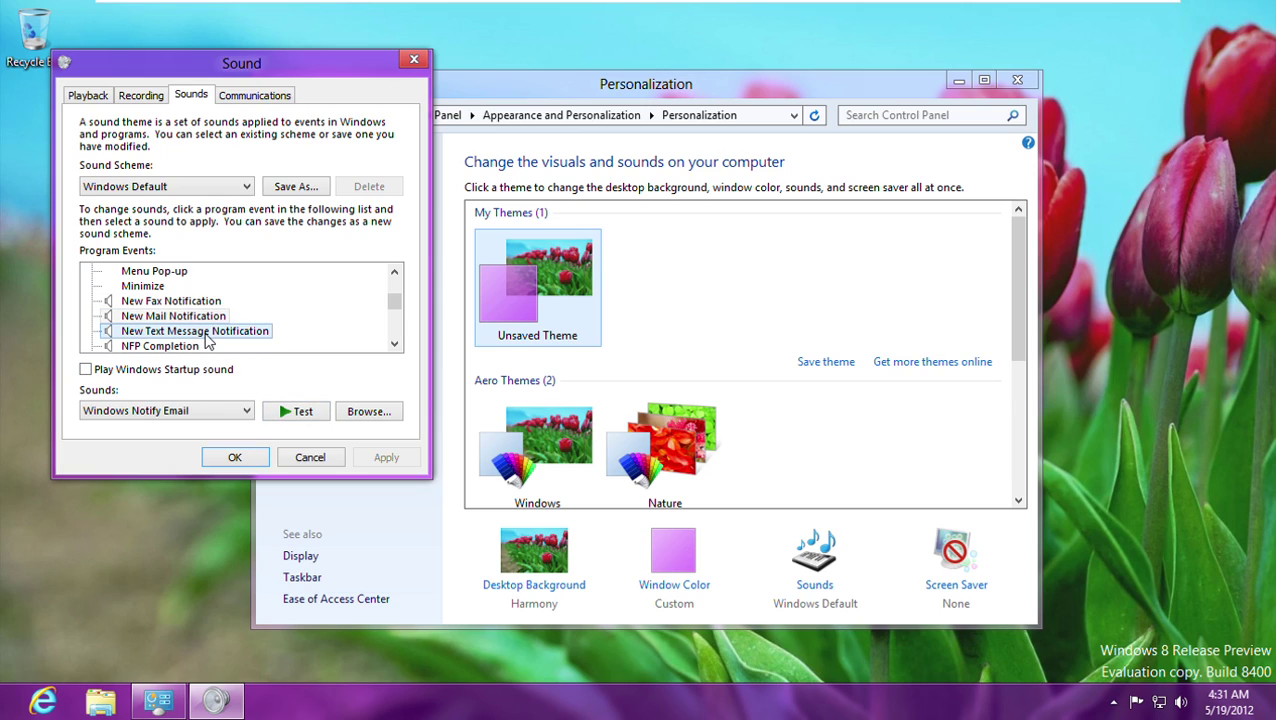
{"action": "left_click", "coordinate": [282, 414]}
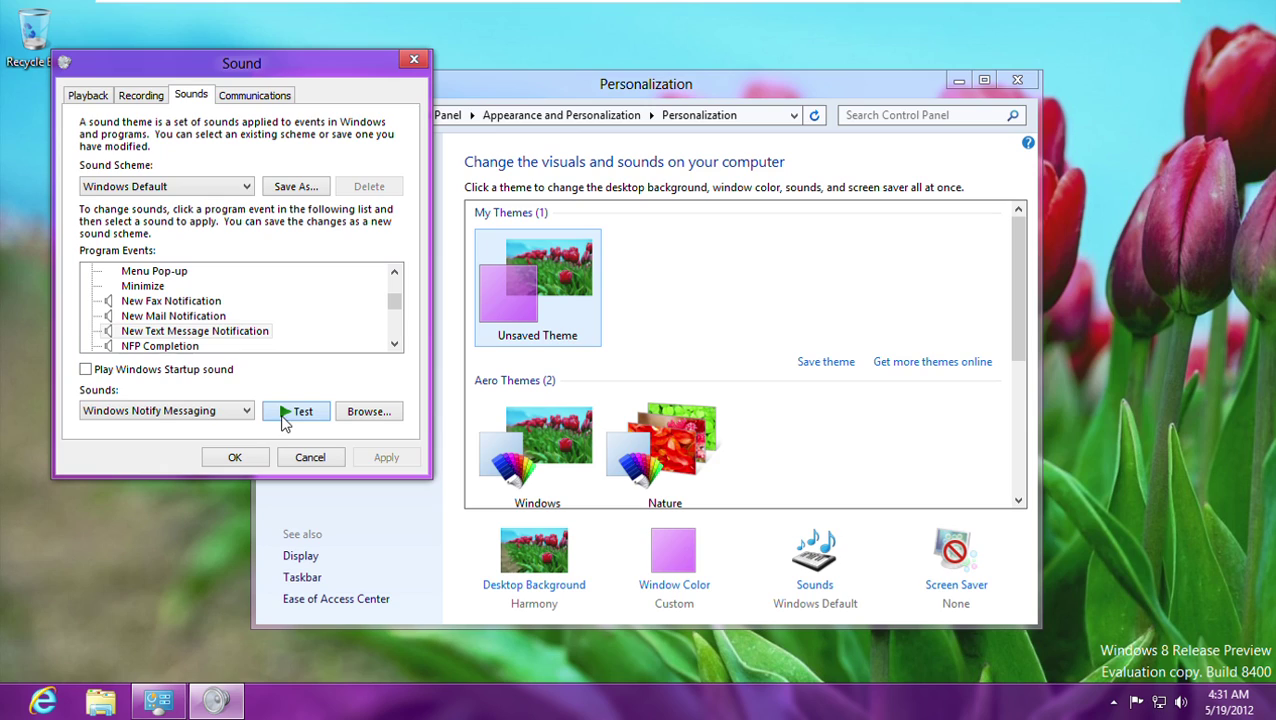
Test the sounds assigned to the NFP Completion, NFP Connection and Notification events
{"action": "left_click", "coordinate": [175, 347]}
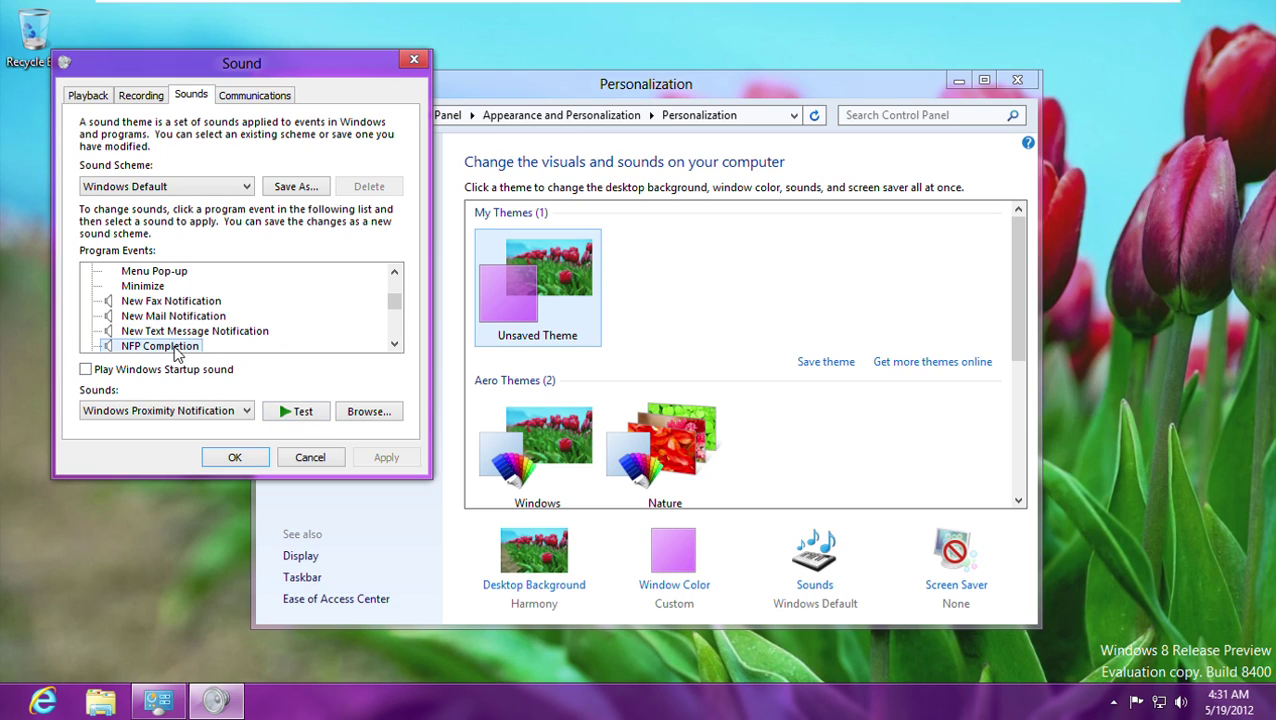
{"action": "left_click", "coordinate": [300, 416]}
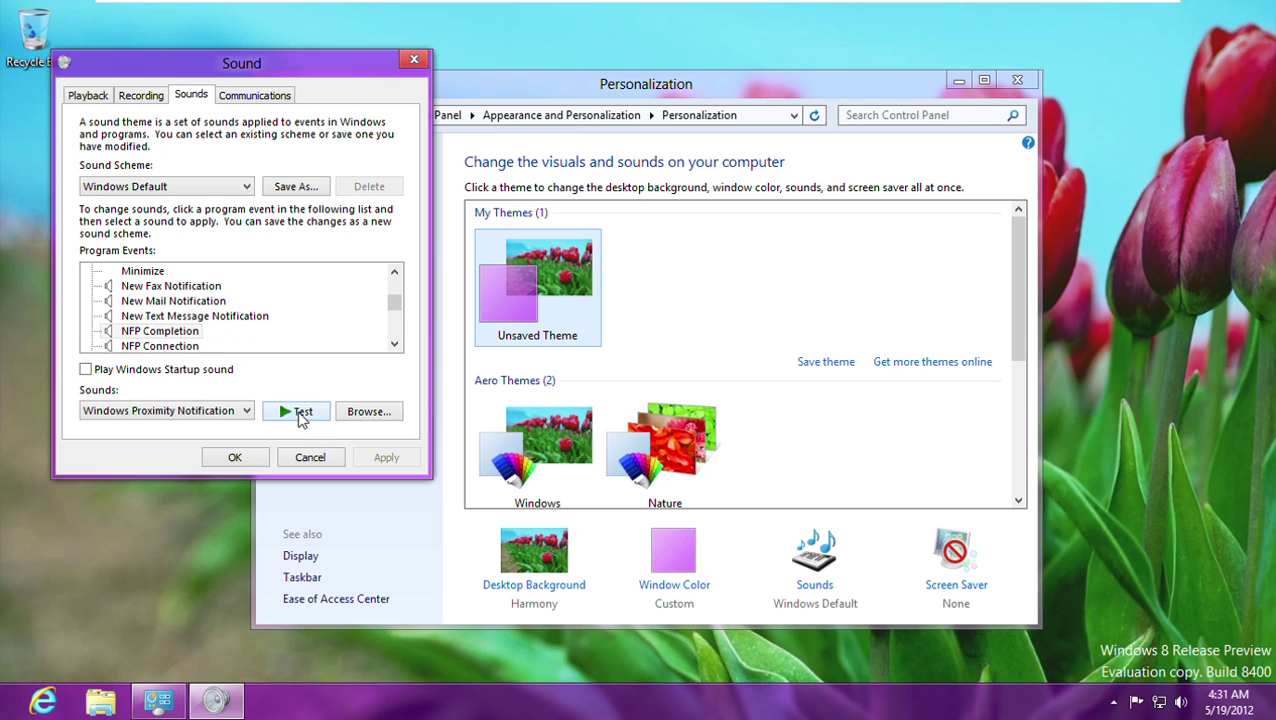
{"action": "left_click", "coordinate": [170, 350]}
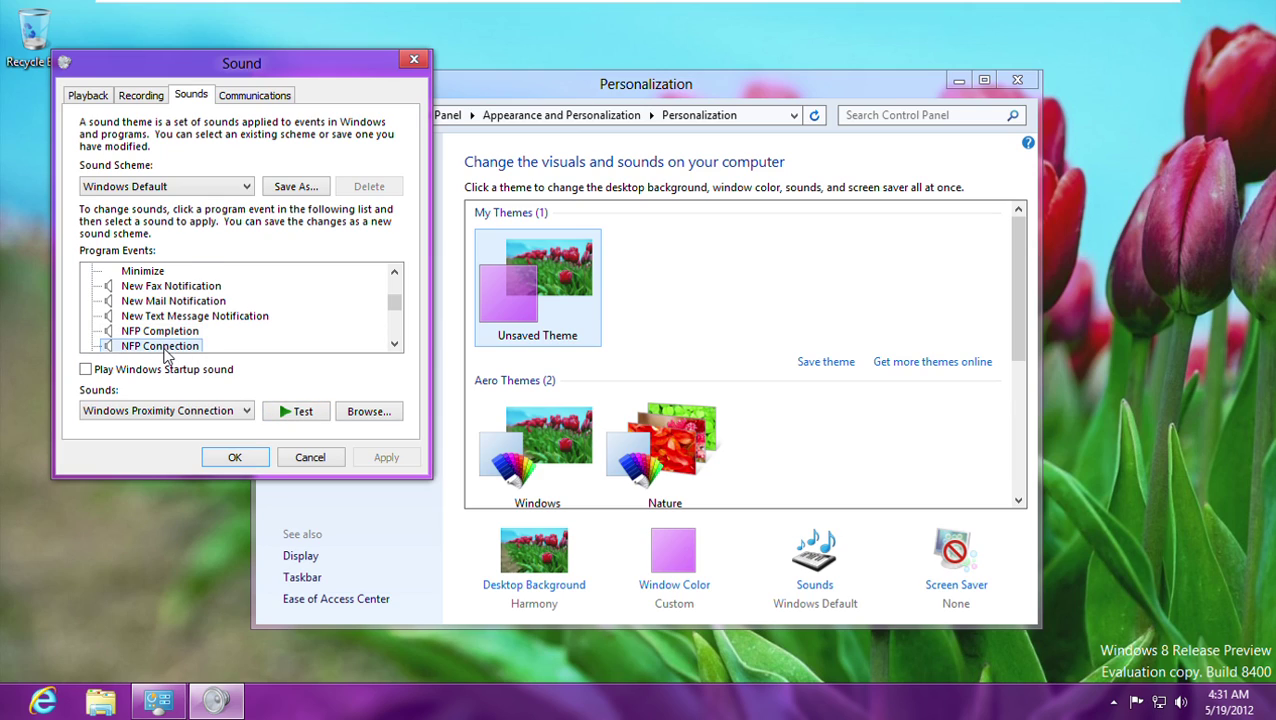
{"action": "left_click", "coordinate": [298, 416]}
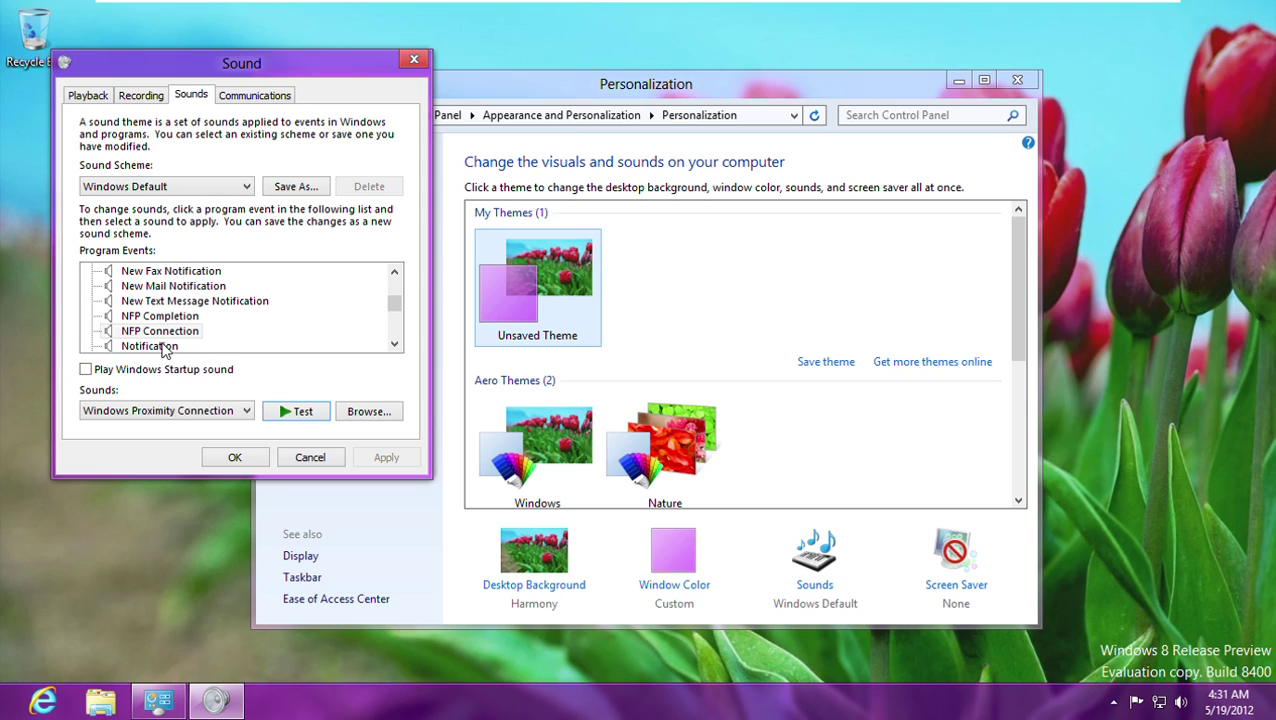
{"action": "left_click", "coordinate": [165, 348]}
{"action": "left_click", "coordinate": [284, 417]}
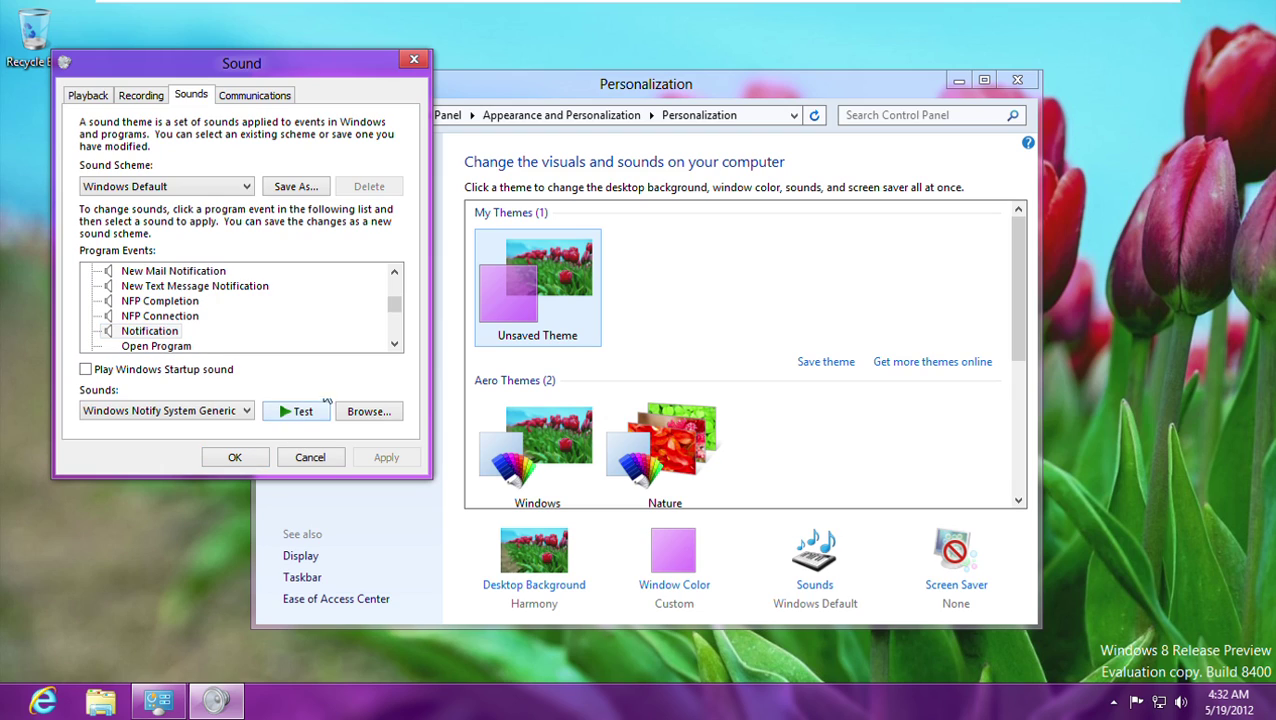
Test the sounds assigned to the System Notification, Windows Change Theme and Windows User Account Control events
{"action": "scroll", "coordinate": [396, 346], "scroll_direction": "down", "scroll_amount": 4}
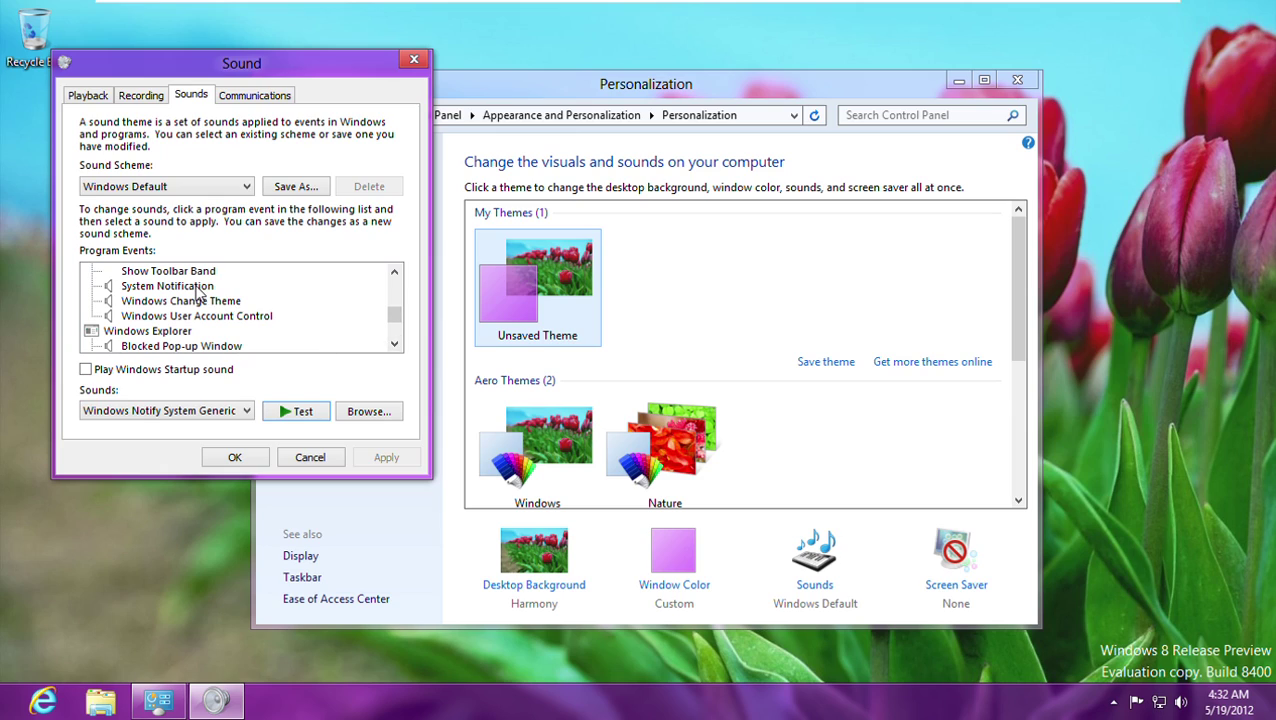
{"action": "left_click", "coordinate": [197, 287]}
{"action": "left_click", "coordinate": [295, 420]}
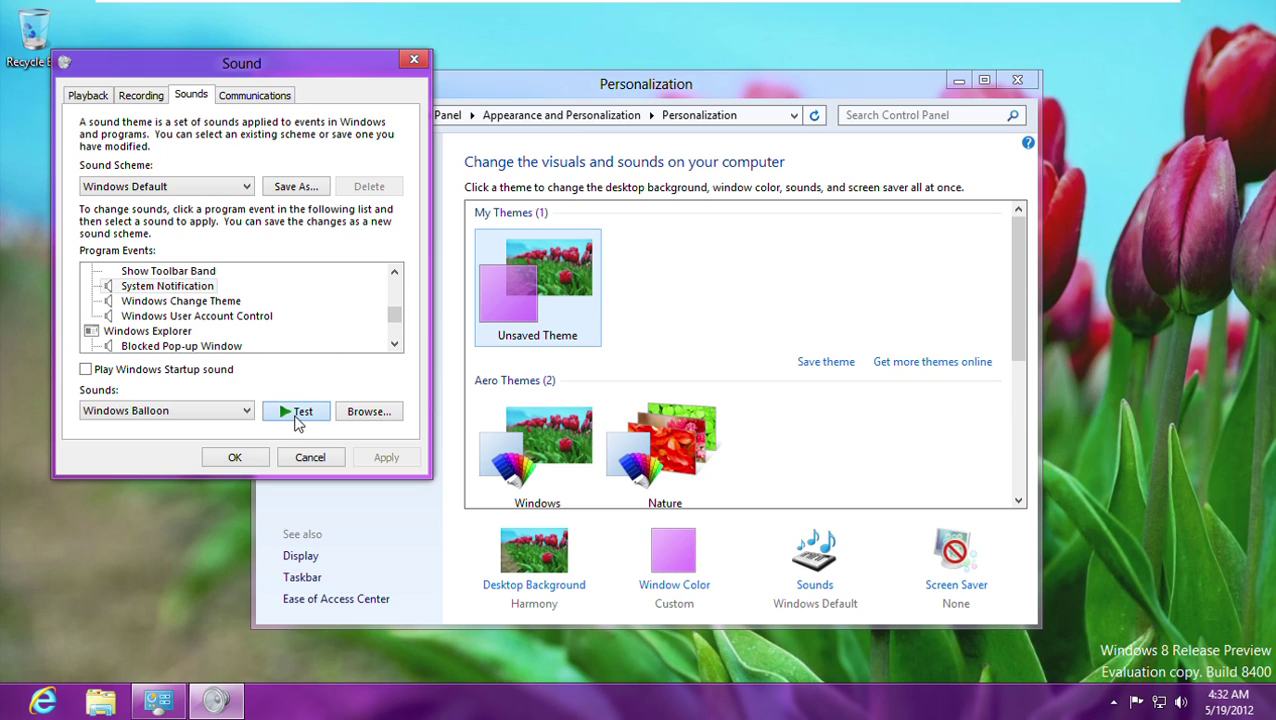
{"action": "left_click", "coordinate": [194, 301]}
{"action": "left_click", "coordinate": [290, 418]}
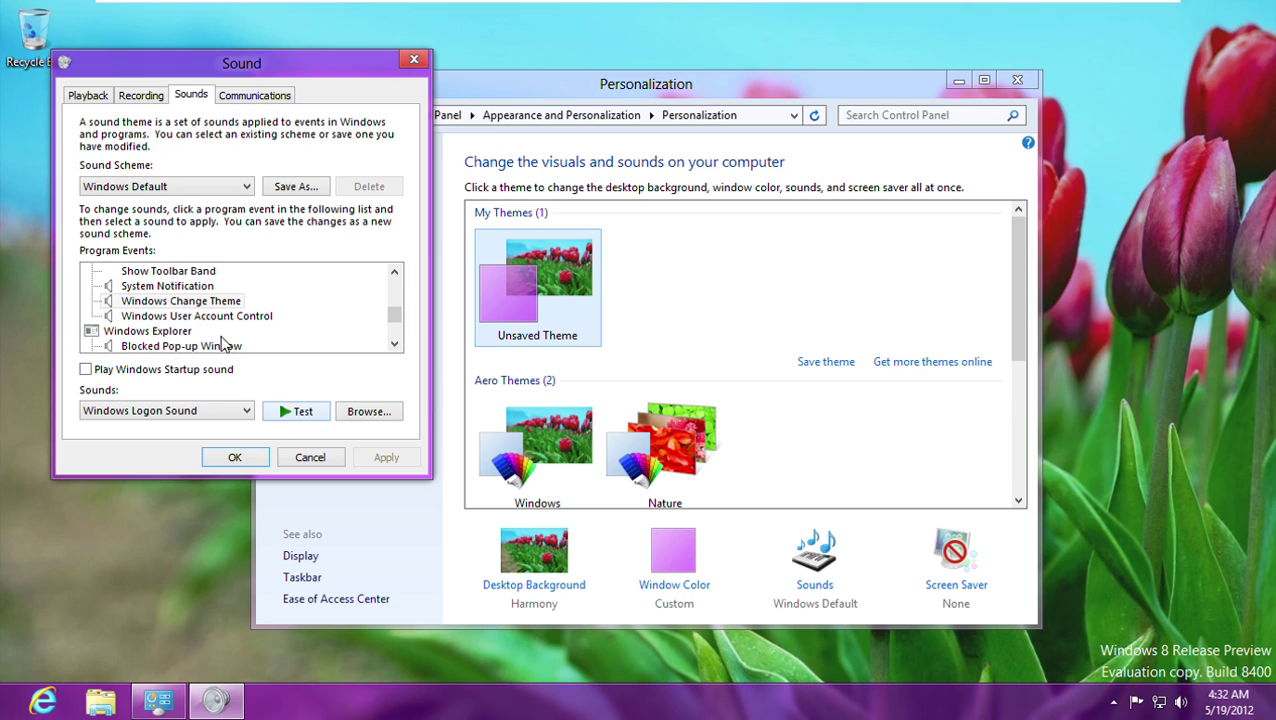
{"action": "left_click", "coordinate": [205, 318]}
{"action": "left_click", "coordinate": [296, 420]}
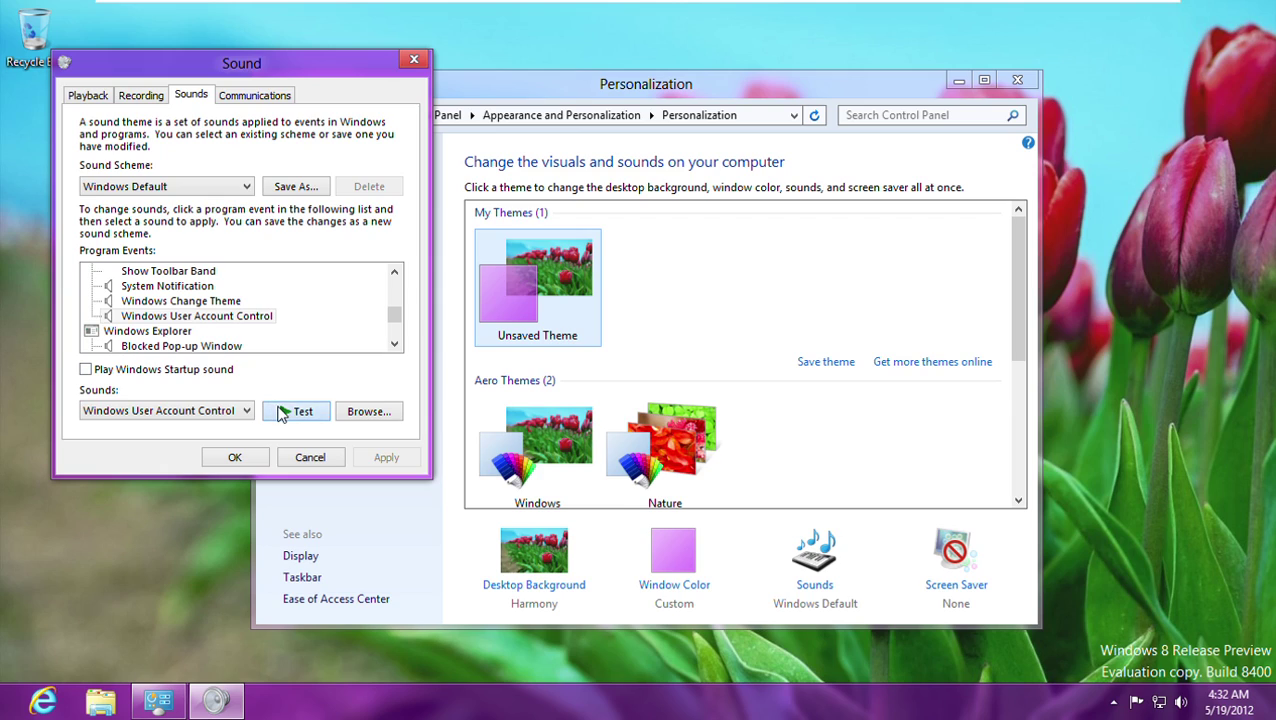
Test the Windows Explorer sounds for the Blocked Pop-up Window, Empty Recycle Bin and Notification bar events
{"action": "left_click", "coordinate": [219, 347]}
{"action": "left_click", "coordinate": [296, 419]}
{"action": "left_click", "coordinate": [296, 420]}
{"action": "double_click", "coordinate": [395, 345]}
{"action": "double_click", "coordinate": [395, 345]}
{"action": "left_click", "coordinate": [183, 290]}
{"action": "left_click", "coordinate": [285, 412]}
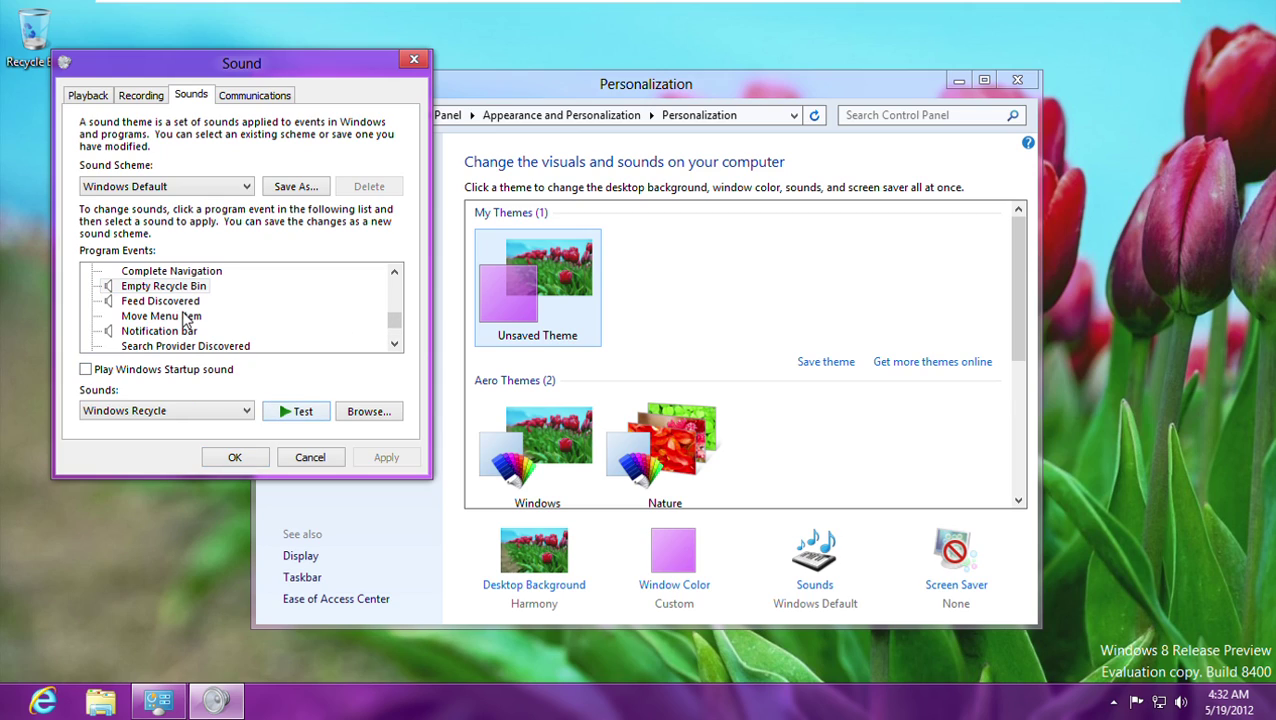
{"action": "left_click", "coordinate": [283, 410]}
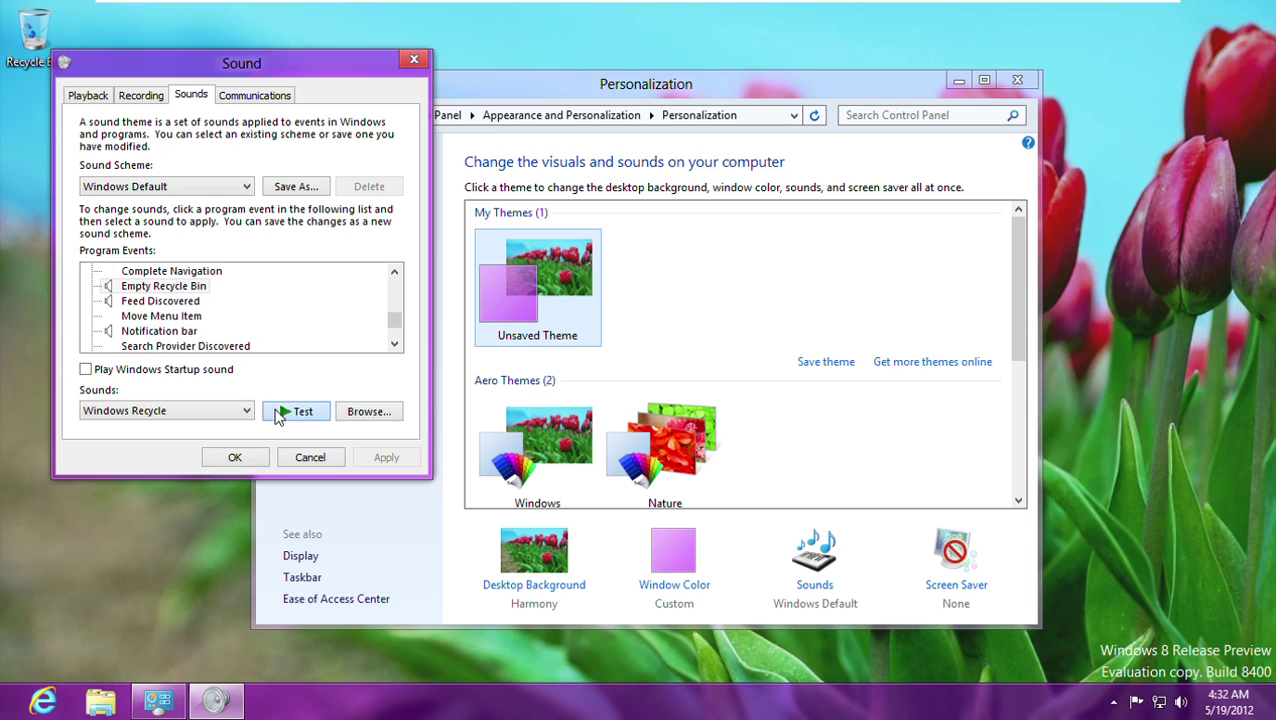
{"action": "left_click", "coordinate": [187, 333]}
{"action": "left_click", "coordinate": [292, 418]}
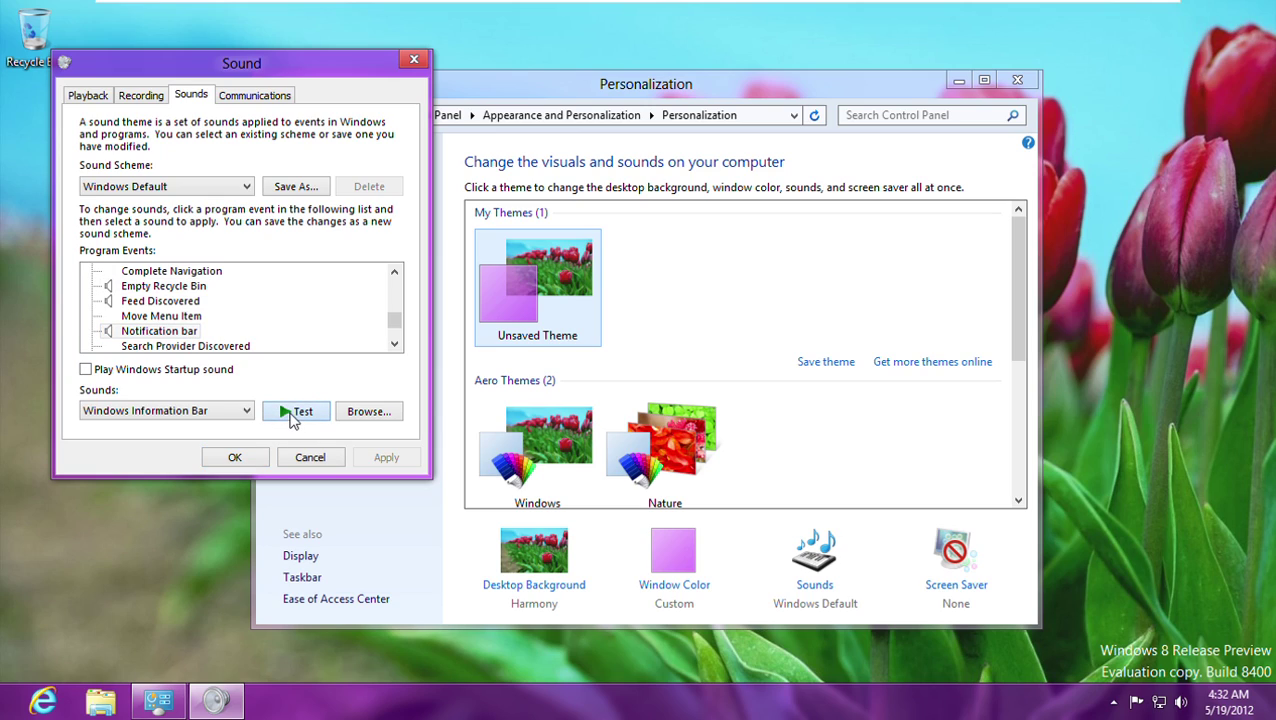
Assign Windows Logoff Sound to the Windows Explorer Notification bar event and test it
{"action": "left_click", "coordinate": [395, 343]}
{"action": "left_click", "coordinate": [395, 343]}
{"action": "left_click", "coordinate": [395, 343]}
{"action": "left_click", "coordinate": [395, 343]}
{"action": "left_click", "coordinate": [395, 343]}
{"action": "key", "text": "shift+Tab"}
{"action": "key", "text": "Up"}
{"action": "key", "text": "Down"}
{"action": "key", "text": "Down"}
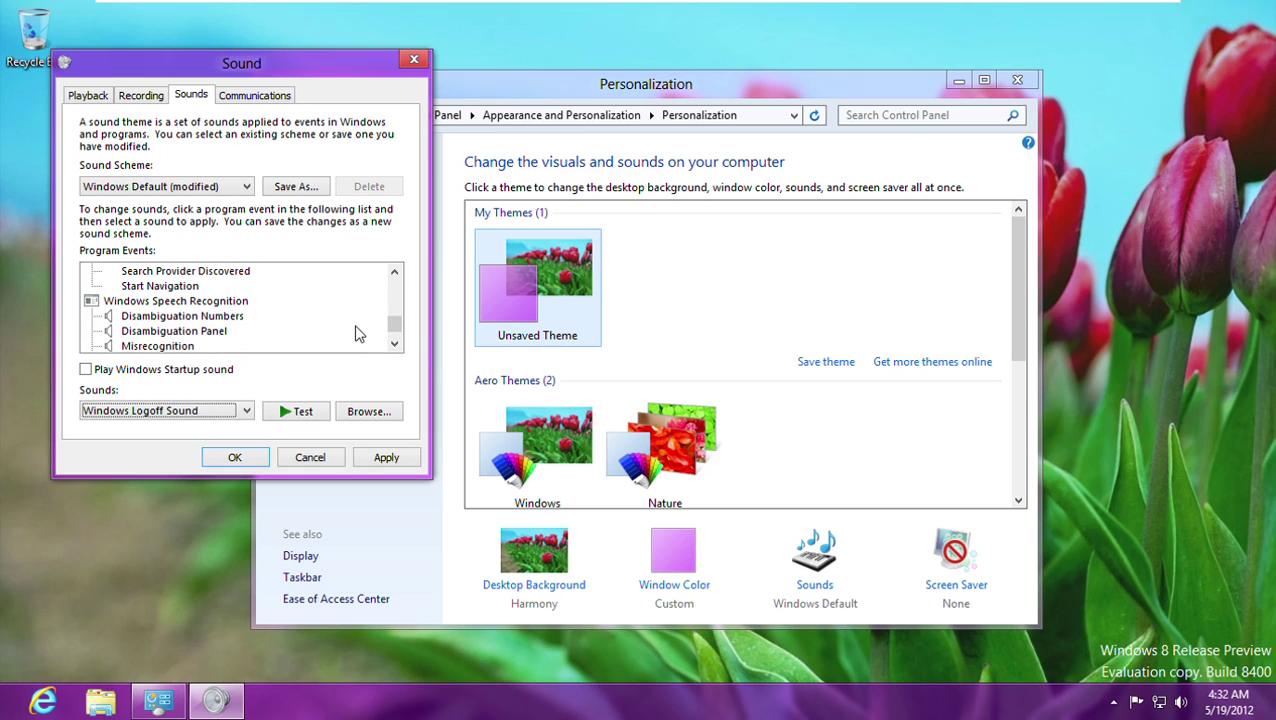
{"action": "left_click", "coordinate": [394, 271]}
{"action": "left_click", "coordinate": [394, 271]}
{"action": "left_click", "coordinate": [394, 271]}
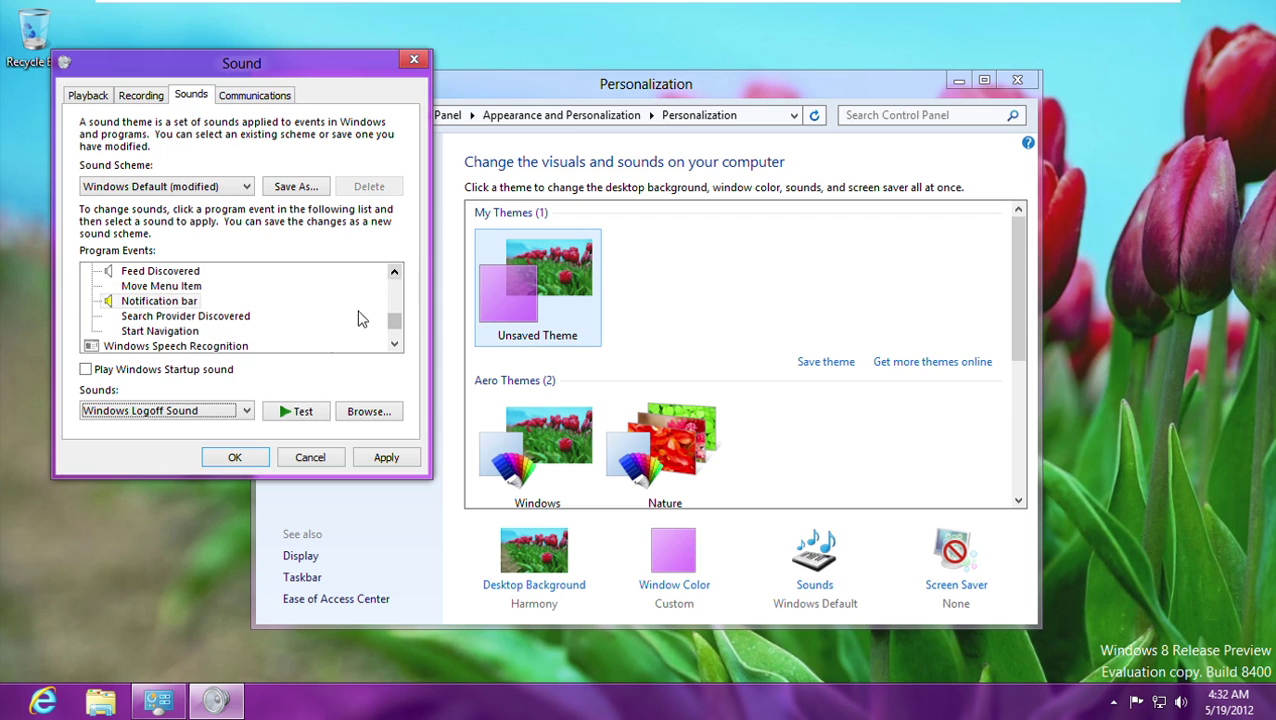
{"action": "left_click", "coordinate": [279, 412]}
Test the Windows Speech Recognition sounds for Disambiguation Numbers, Disambiguation Panel and Misrecognition
{"action": "left_click", "coordinate": [394, 344]}
{"action": "left_click", "coordinate": [394, 344]}
{"action": "left_click", "coordinate": [394, 344]}
{"action": "left_click", "coordinate": [394, 344]}
{"action": "left_click", "coordinate": [230, 302]}
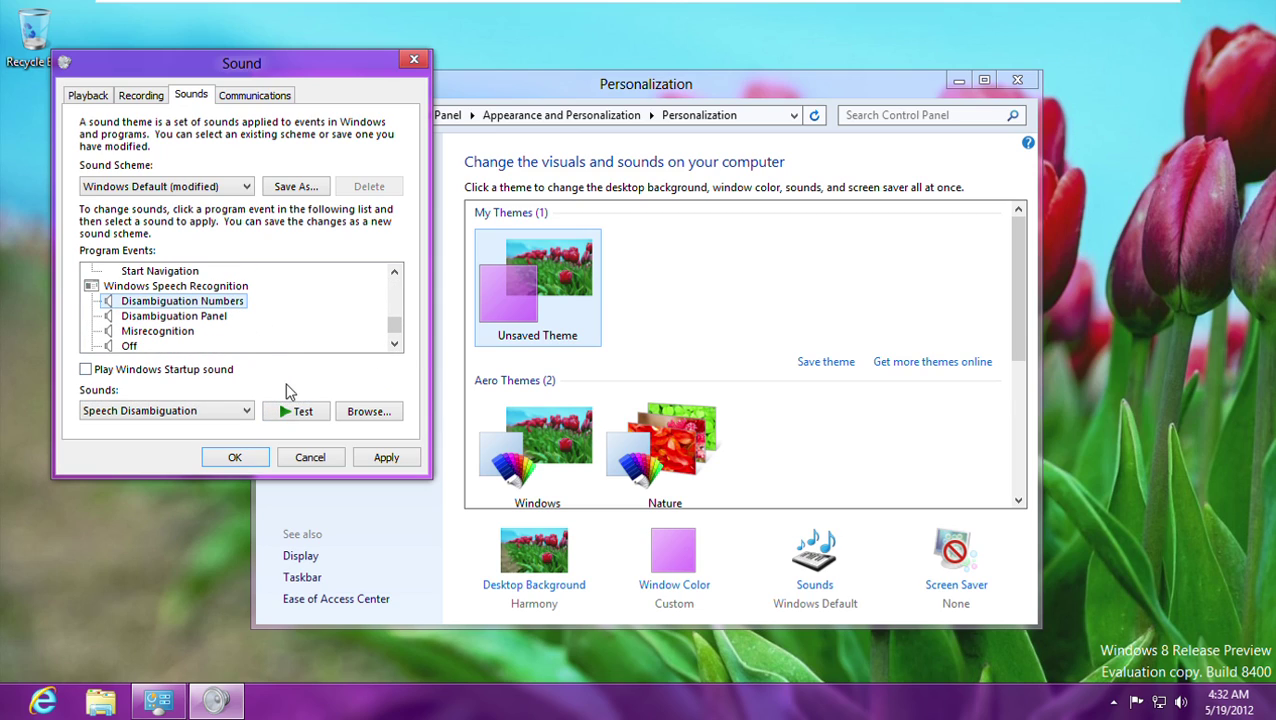
{"action": "left_click", "coordinate": [296, 414]}
{"action": "left_click", "coordinate": [183, 318]}
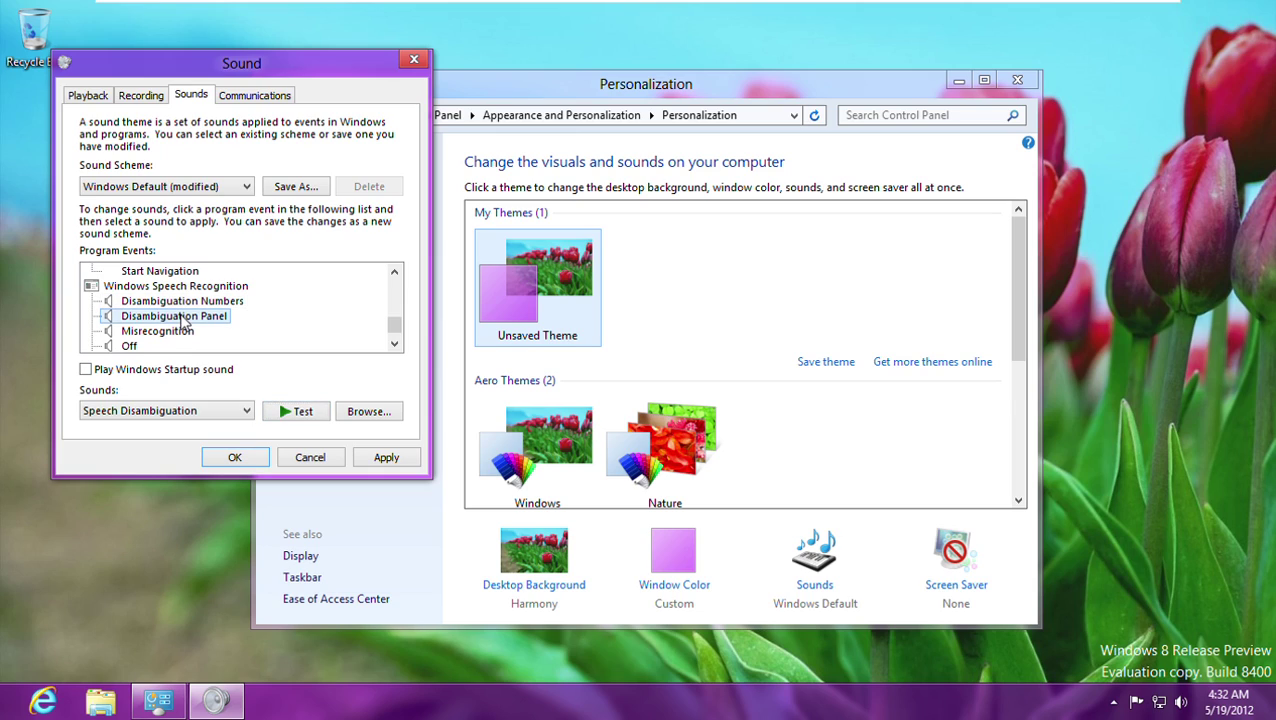
{"action": "left_click", "coordinate": [282, 413]}
{"action": "left_click", "coordinate": [168, 333]}
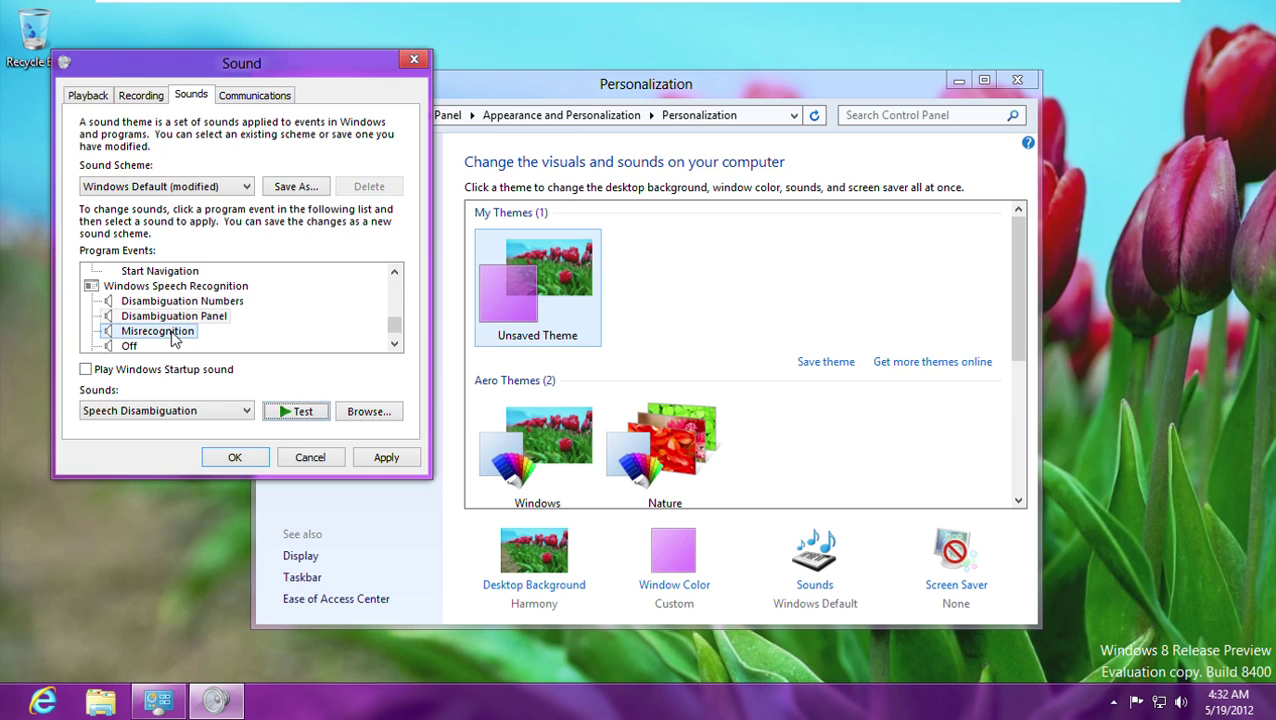
{"action": "left_click", "coordinate": [295, 414]}
Test the Windows Speech Recognition Off and On sounds, discard the sound changes and close the Personalization window
{"action": "left_click", "coordinate": [150, 346]}
{"action": "left_click", "coordinate": [299, 416]}
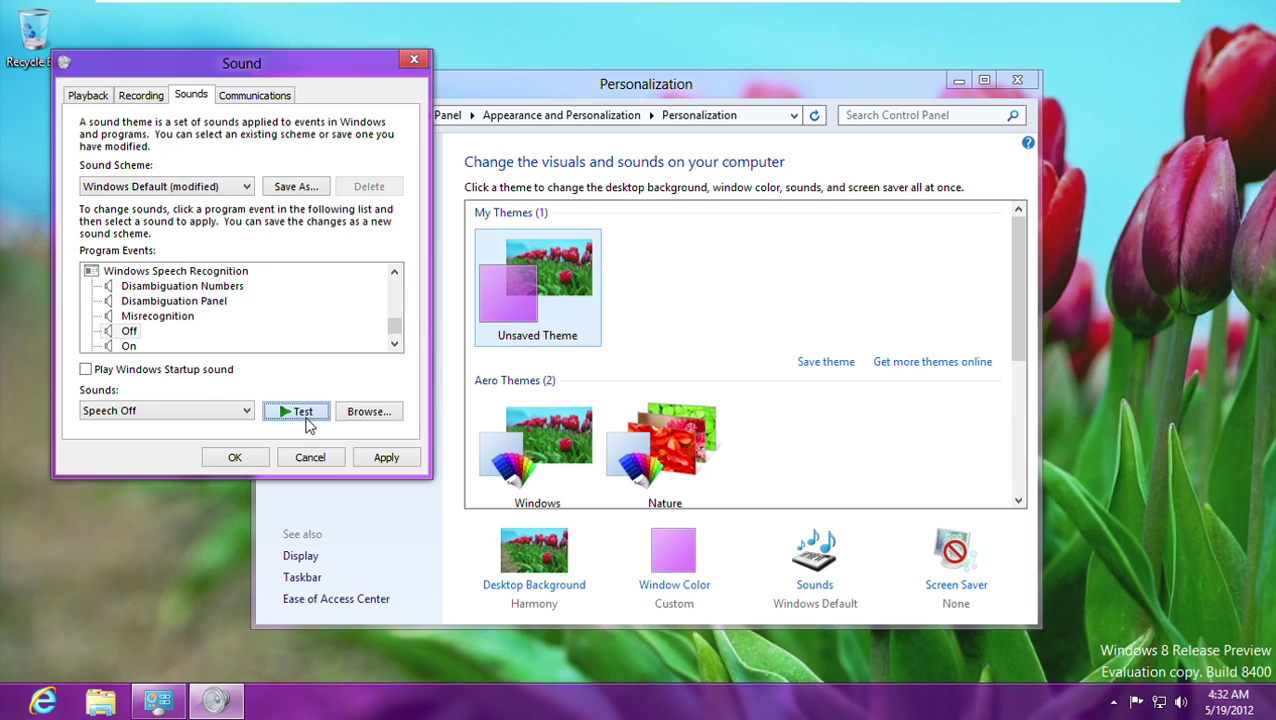
{"action": "left_click", "coordinate": [128, 346]}
{"action": "left_click", "coordinate": [293, 412]}
{"action": "left_click", "coordinate": [134, 346]}
{"action": "left_click", "coordinate": [306, 421]}
{"action": "left_click", "coordinate": [323, 457]}
{"action": "key", "text": "alt+F4"}
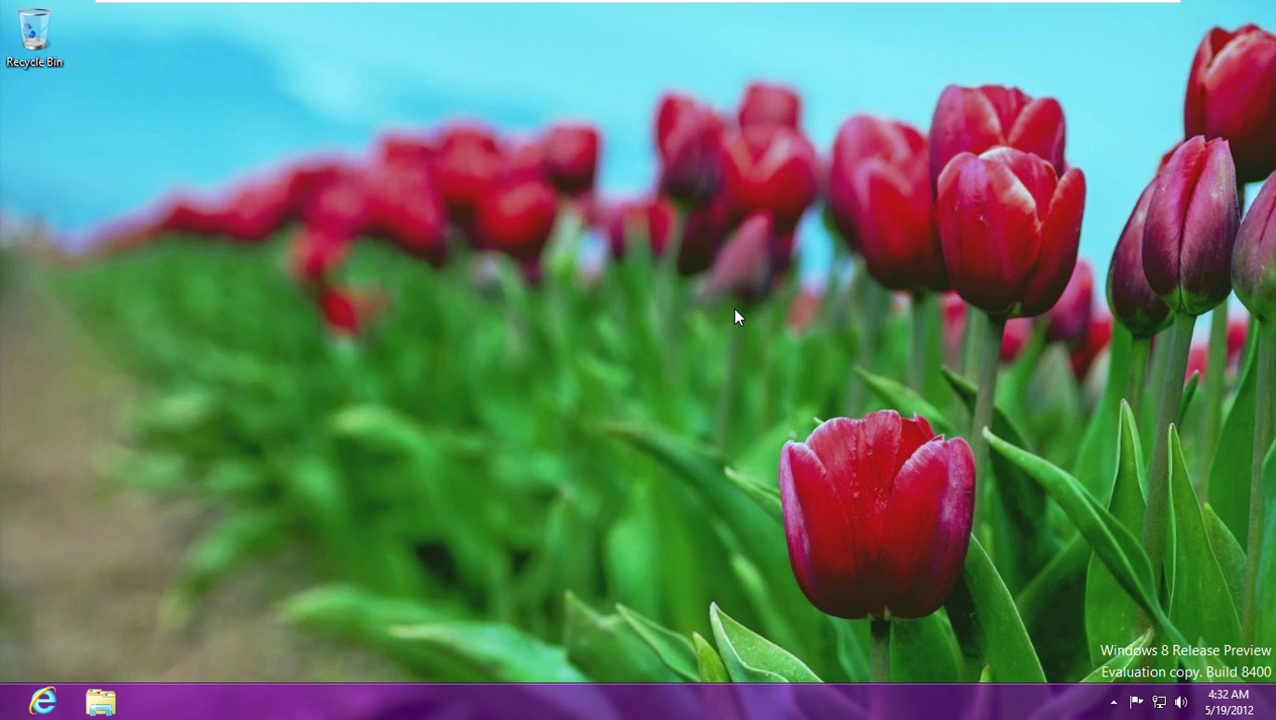
Look through the choices in the Shut Down Windows dialog, including Restart and Shut down, and cancel it
{"action": "key", "text": "alt+F4"}
{"action": "key", "text": "Down"}
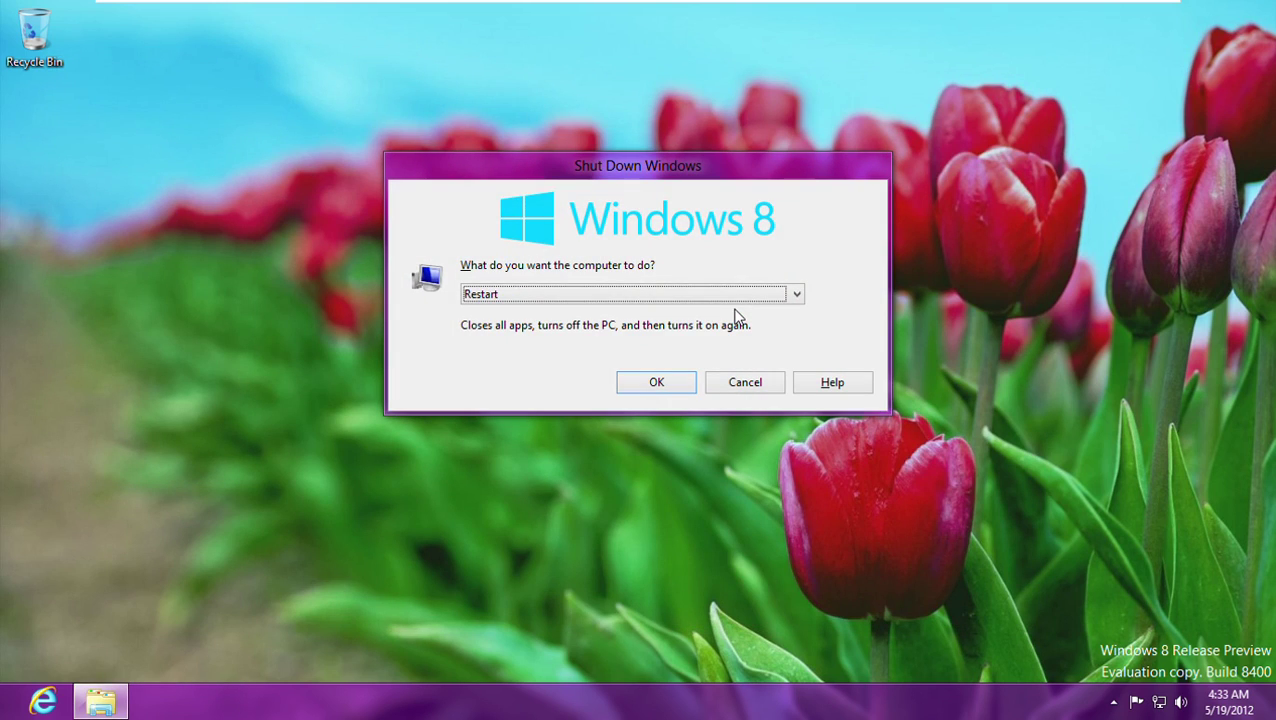
{"action": "key", "text": "Up"}
{"action": "key", "text": "Up"}
{"action": "key", "text": "Up"}
{"action": "key", "text": "Up"}
{"action": "key", "text": "Down"}
{"action": "key", "text": "Up"}
{"action": "key", "text": "Down"}
{"action": "key", "text": "Down"}
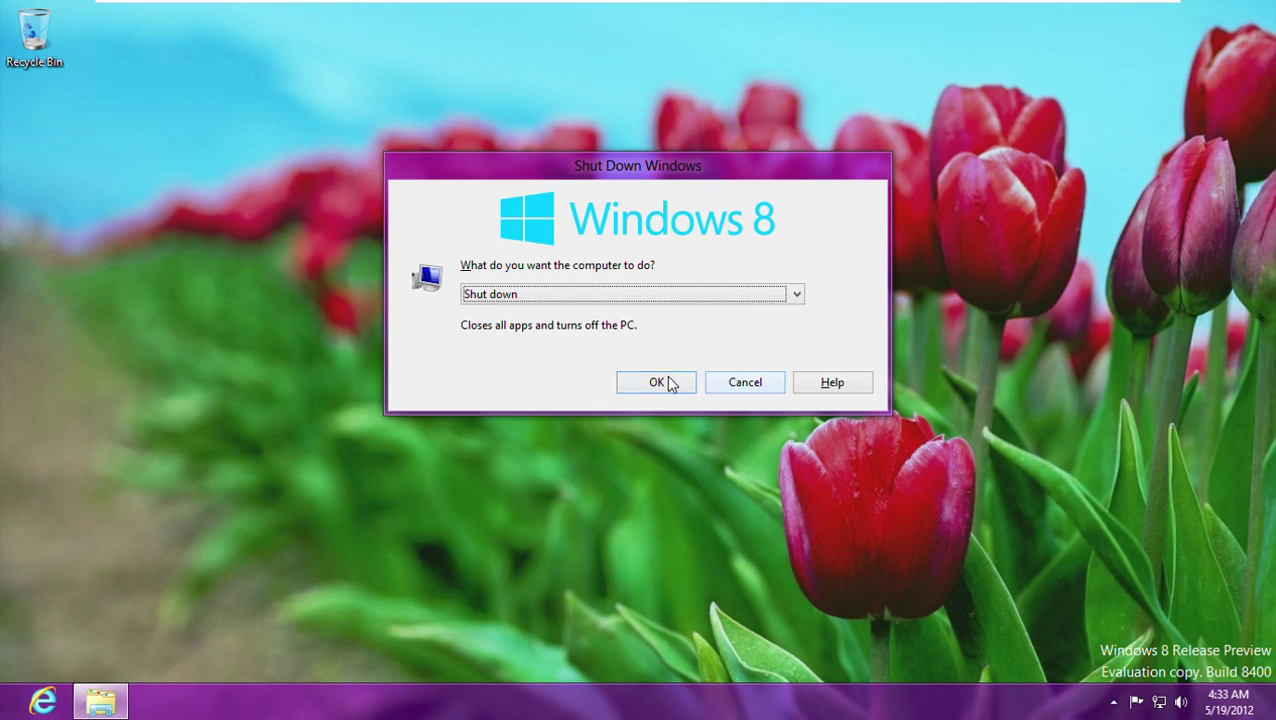
{"action": "left_click", "coordinate": [751, 382]}
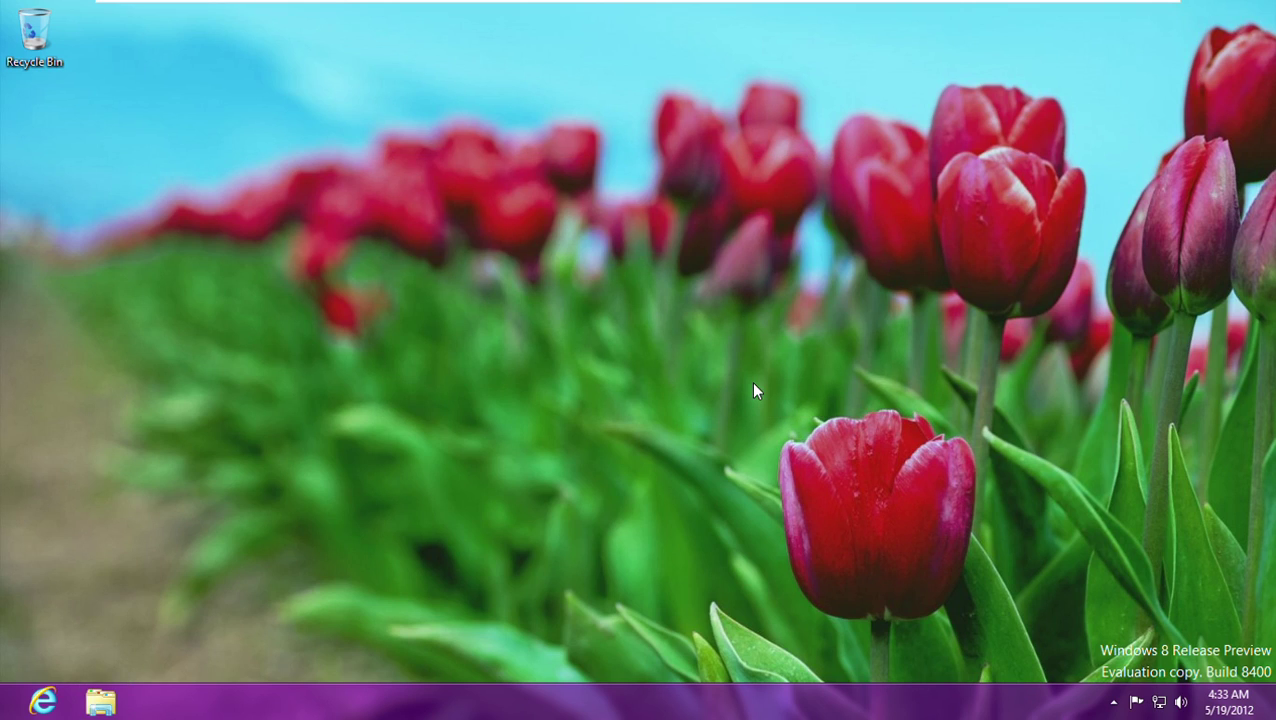